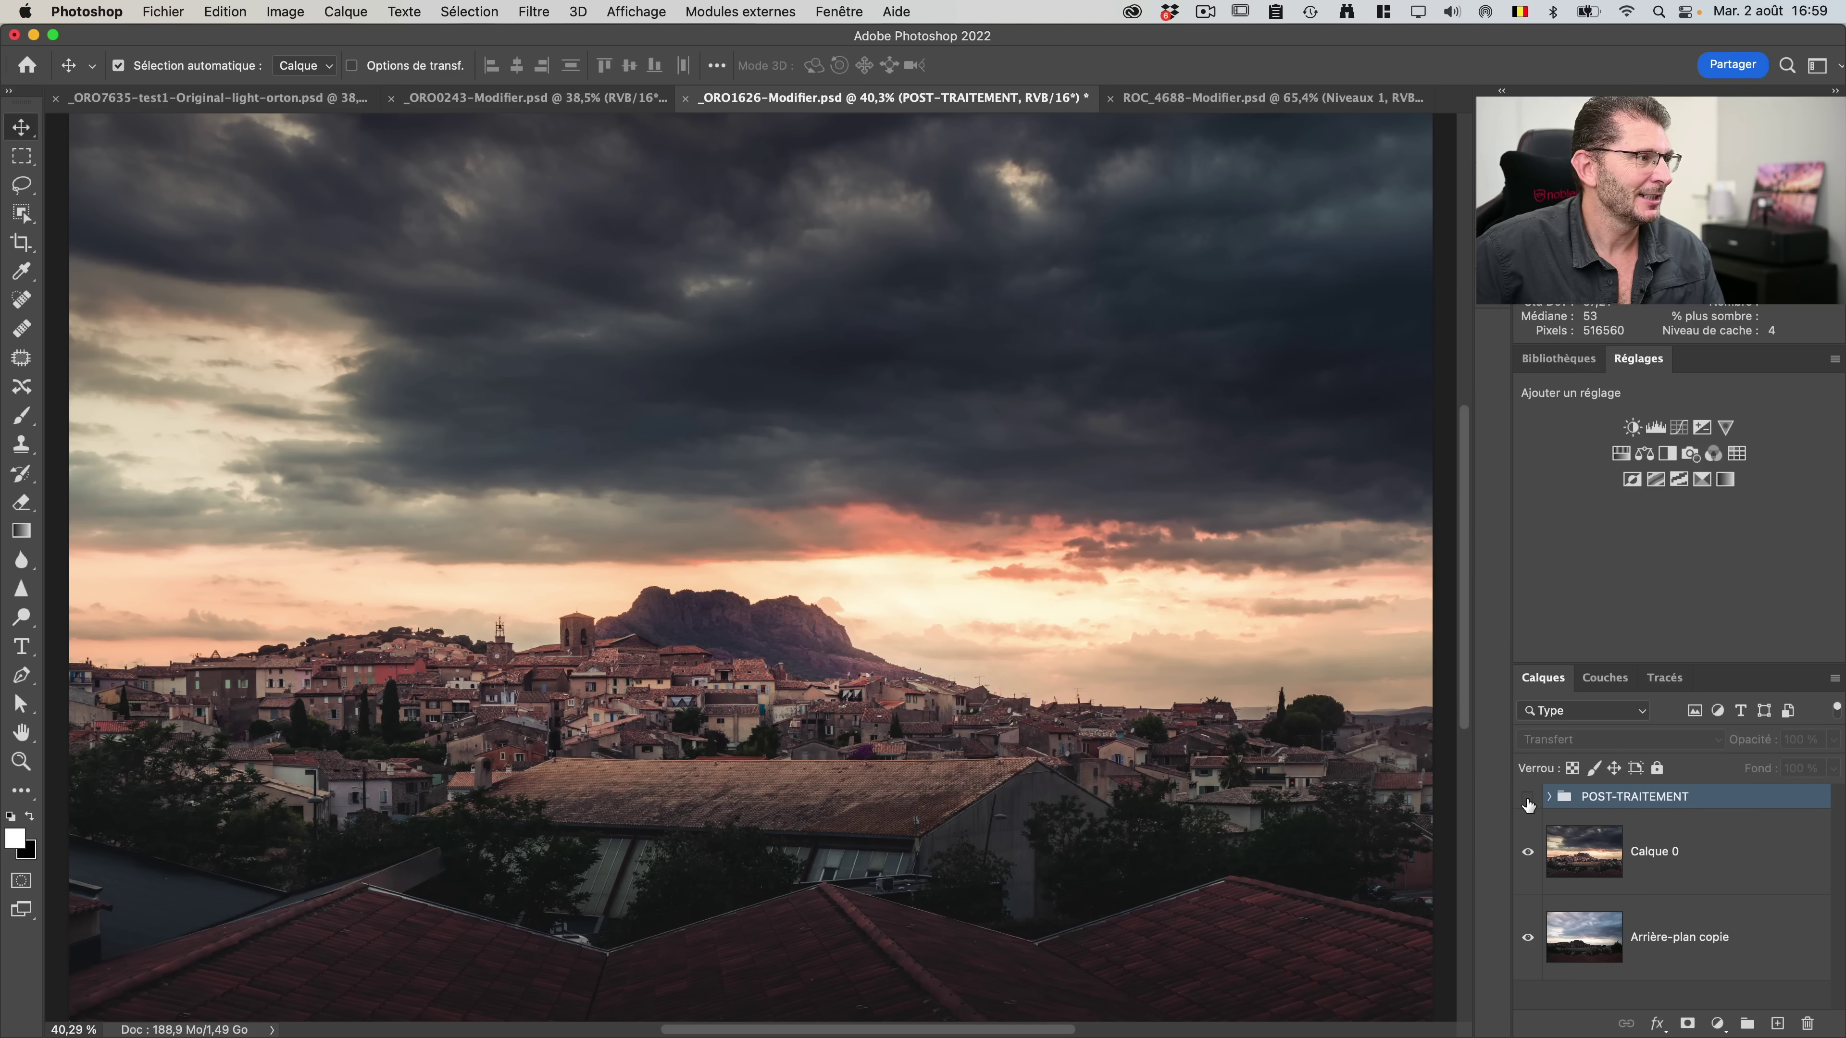
Step: Toggle the visibility of the POST-TRAITEMENT group to compare the edited sunset village photo with its unedited version
click(1528, 798)
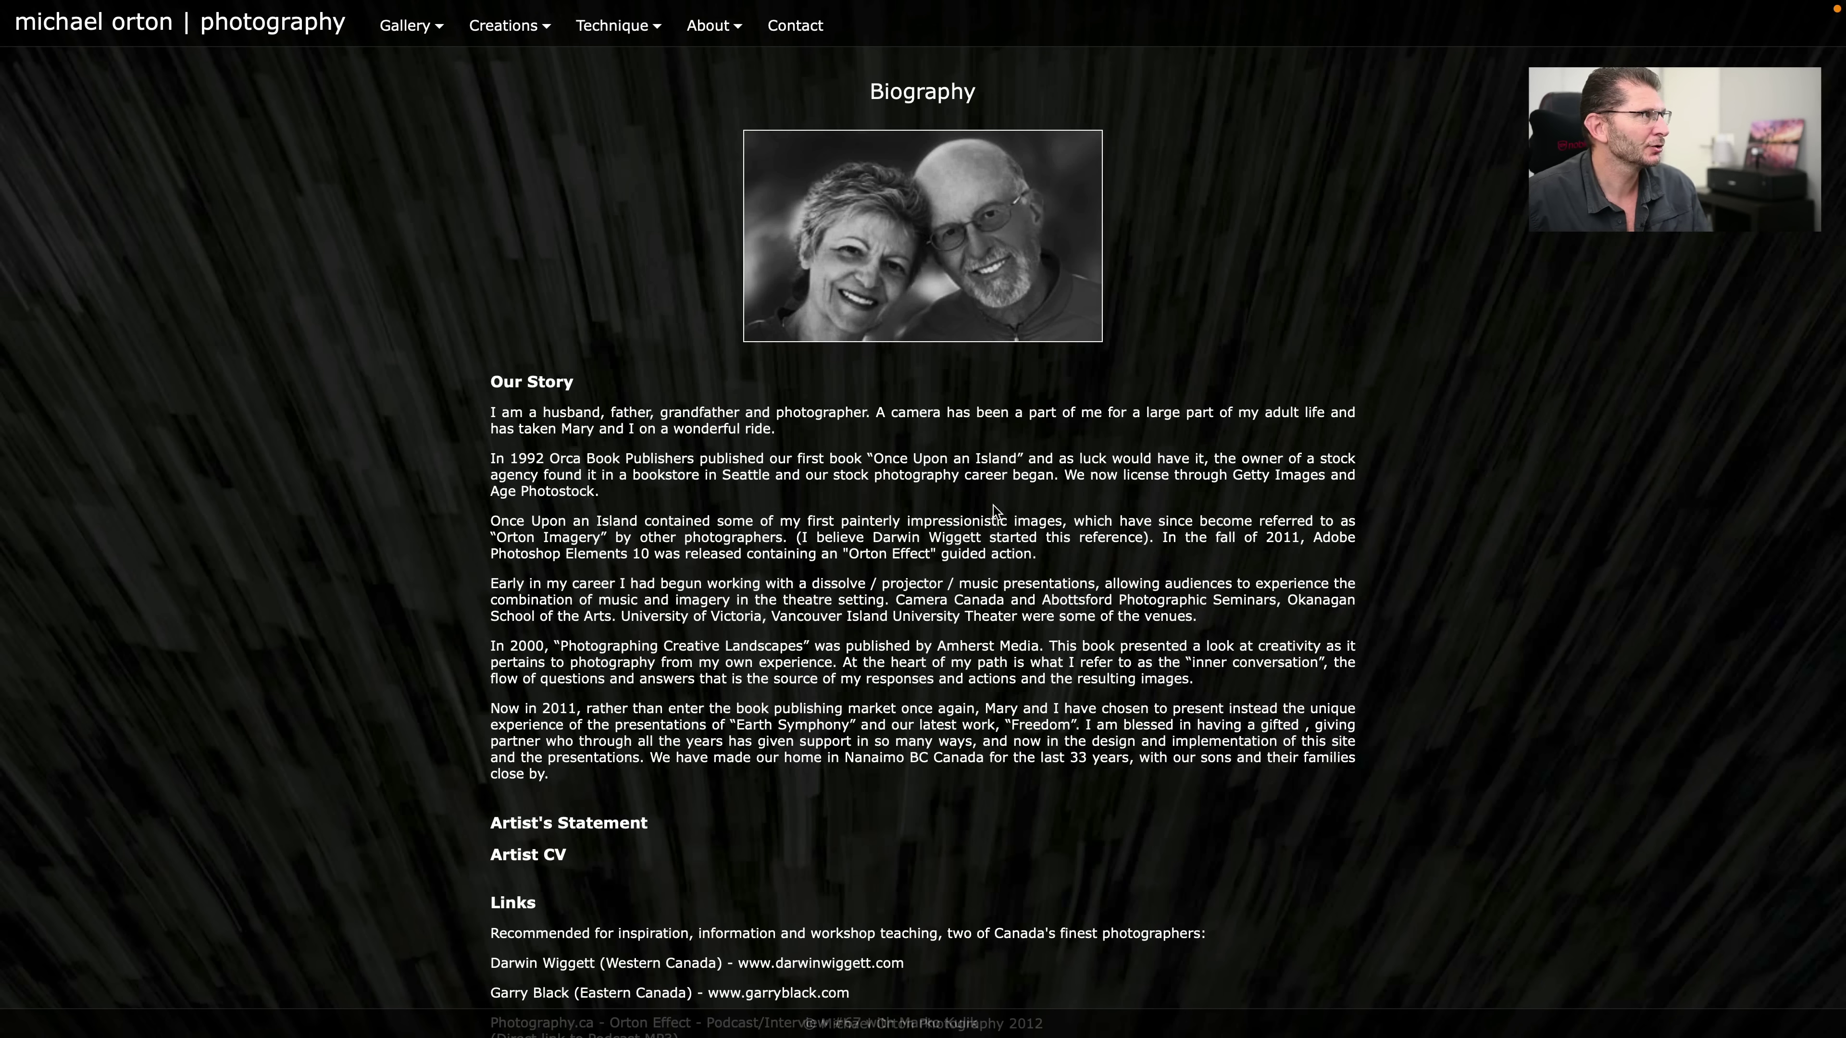
Step: Switch to the Michael Orton photography site and examine the Orton Effect technique page with its sample images
mouse_move(649, 44)
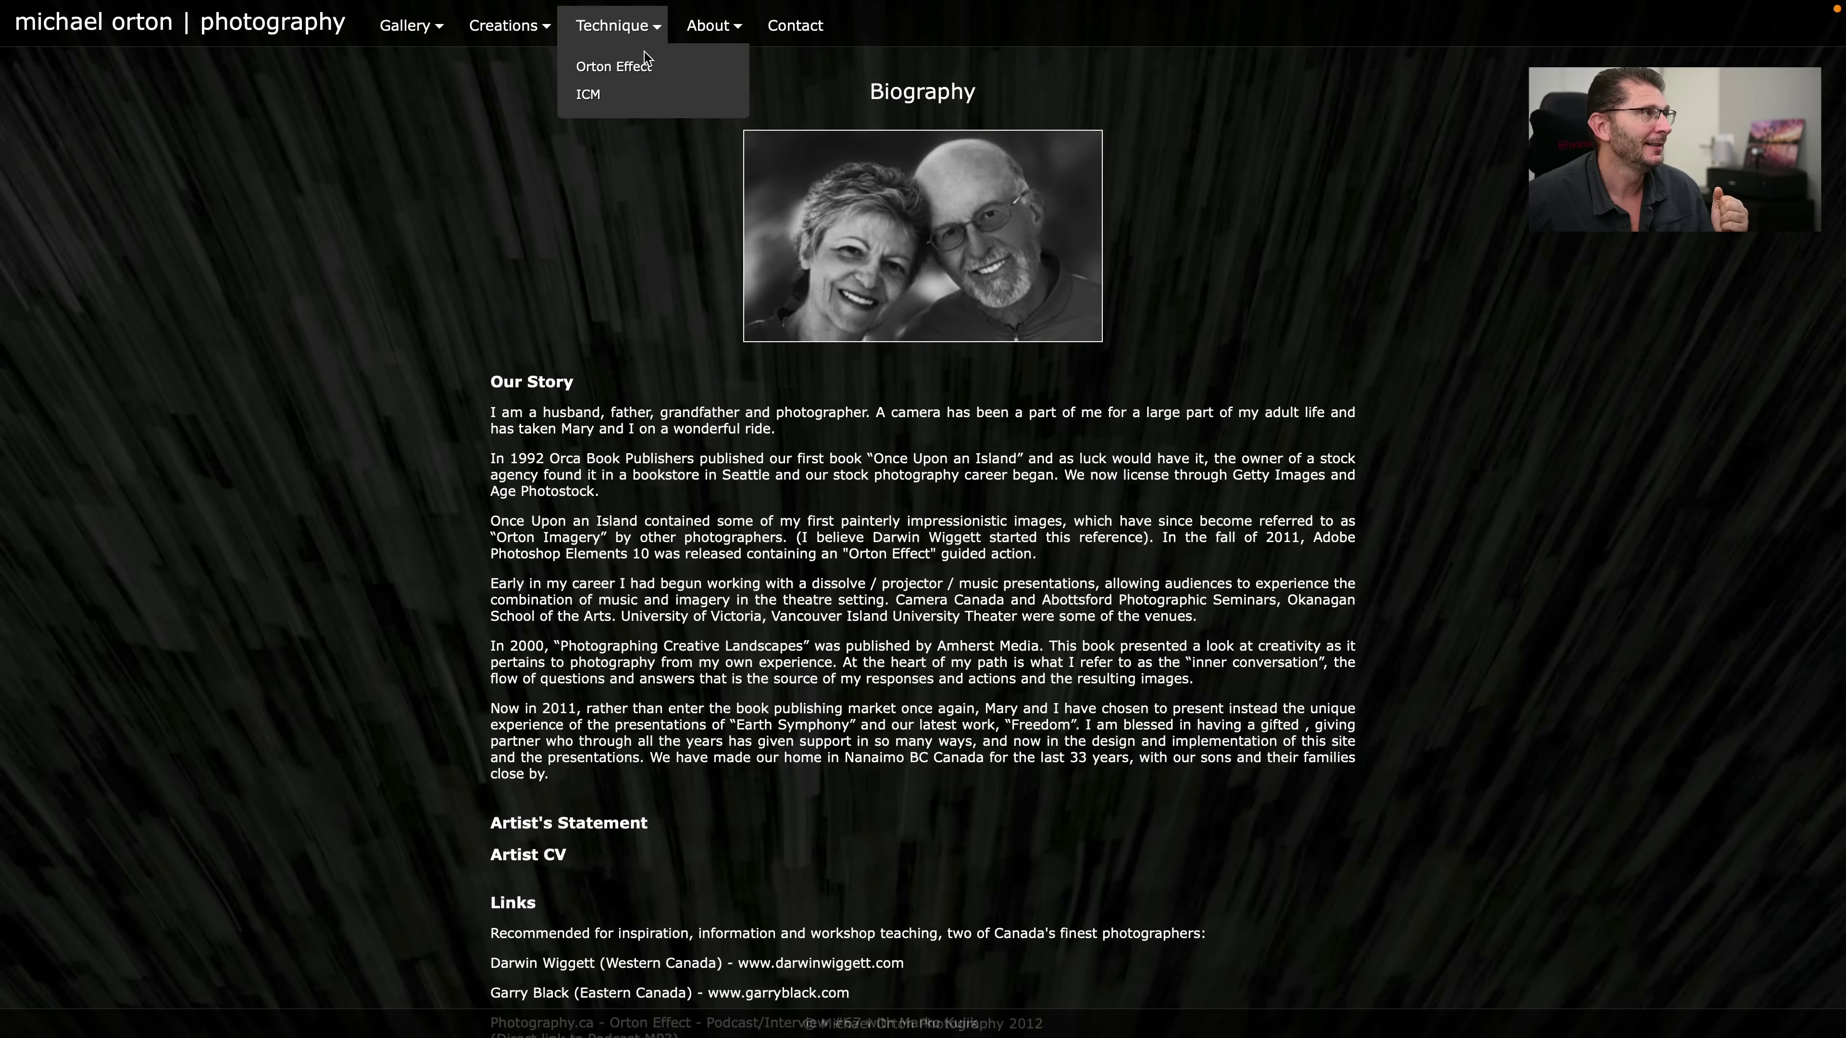
click(613, 66)
scroll(719, 406, down, 2)
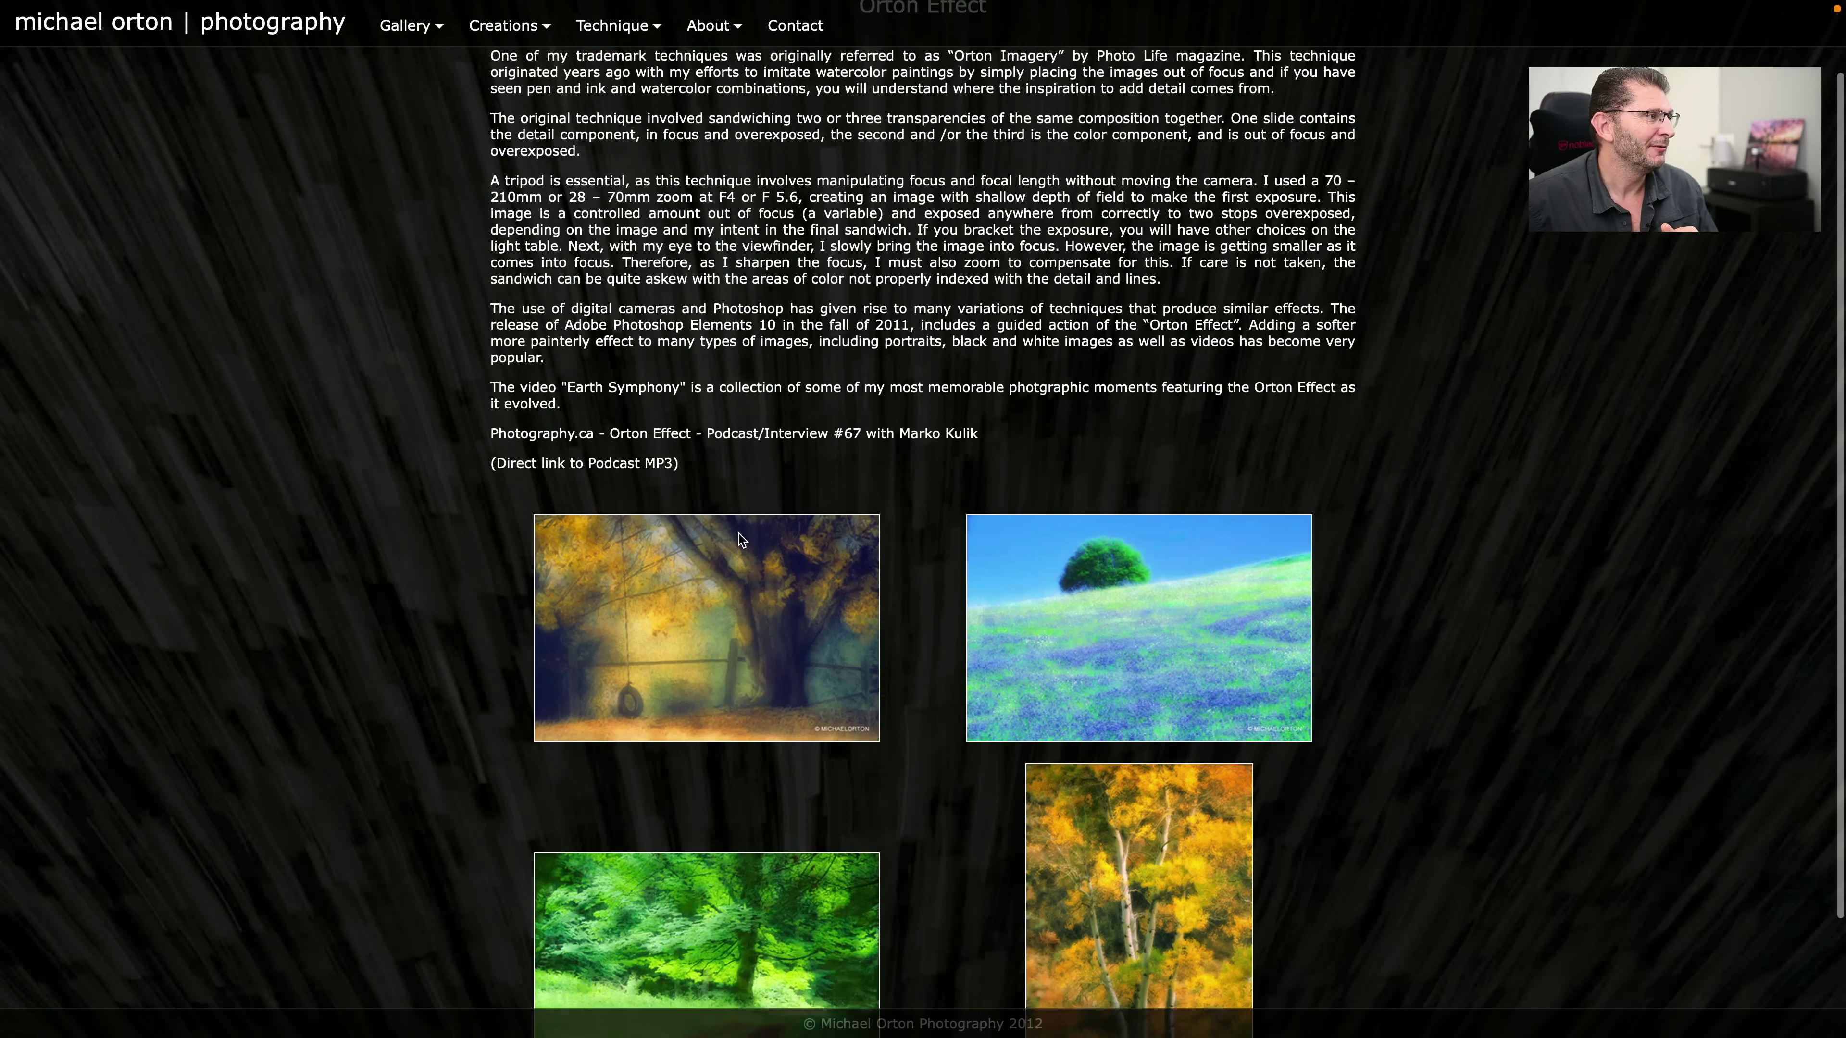
scroll(739, 637, down, 2)
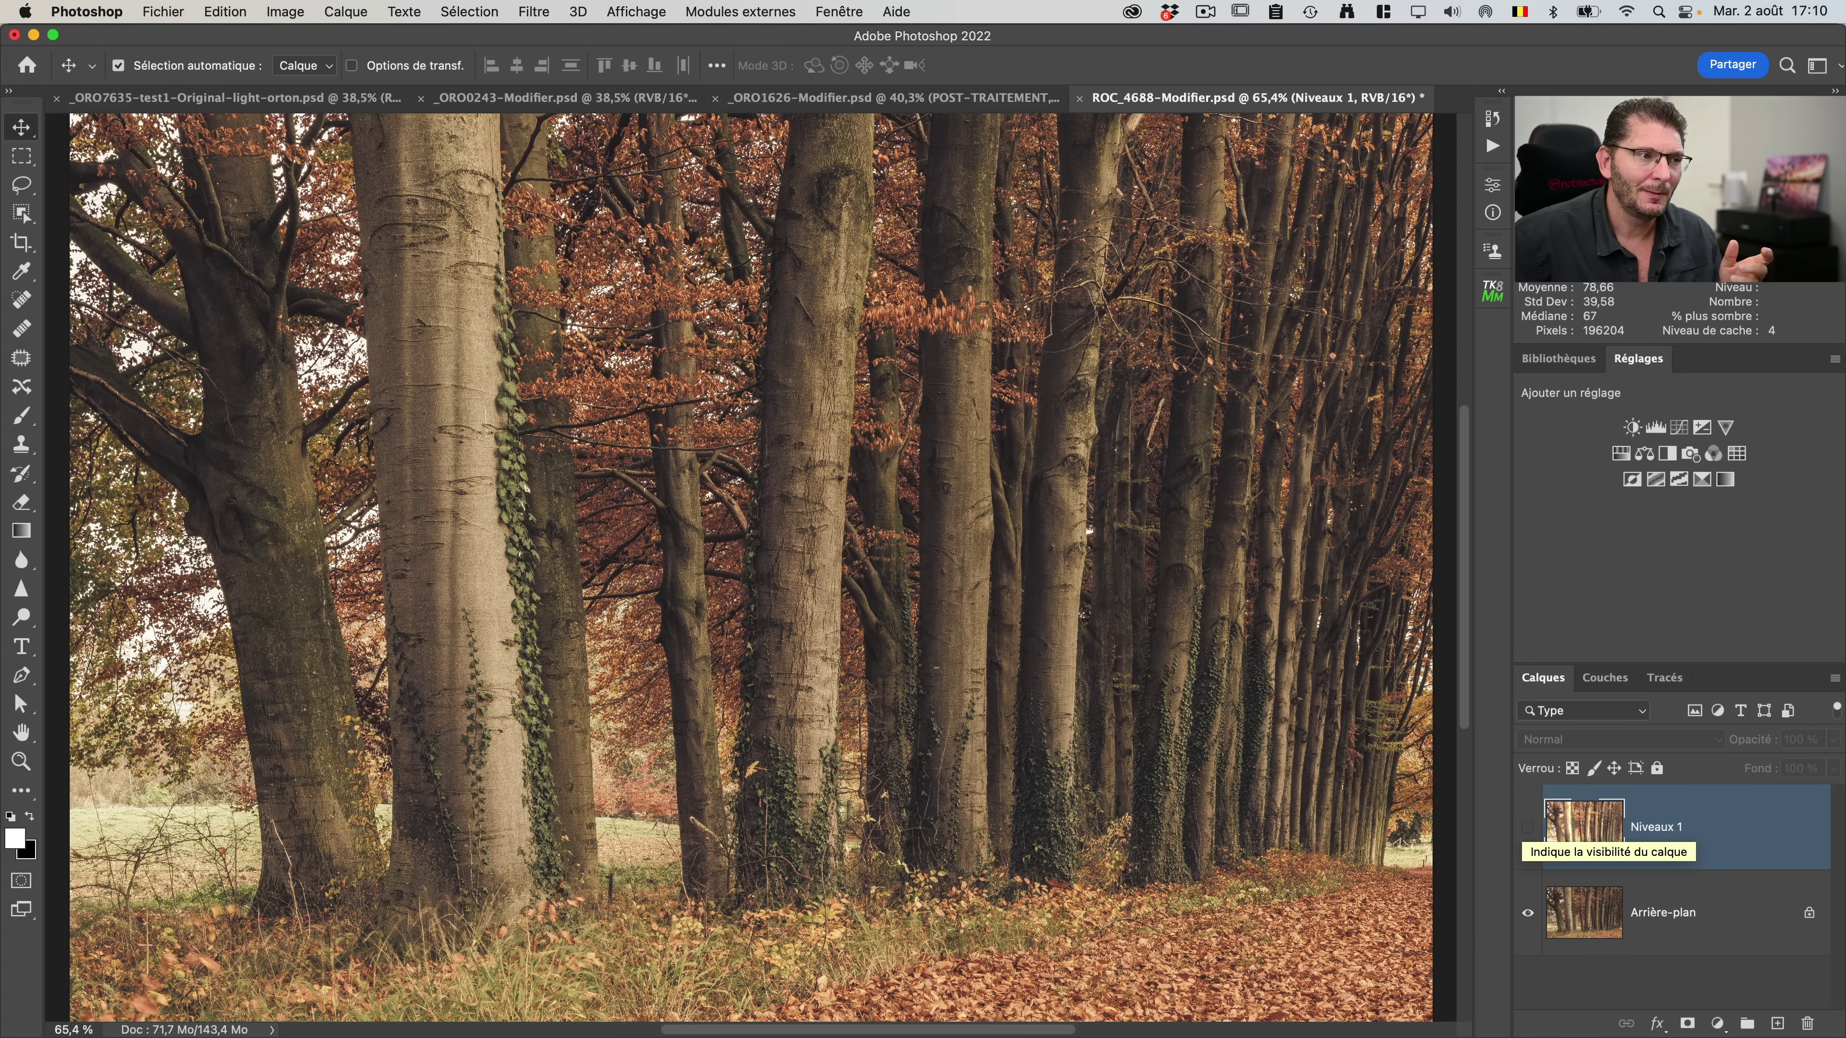
Step: Show the blurred Niveaux 1 layer in the forest photo, set its opacity to 41 % and compare the image without it
click(1526, 829)
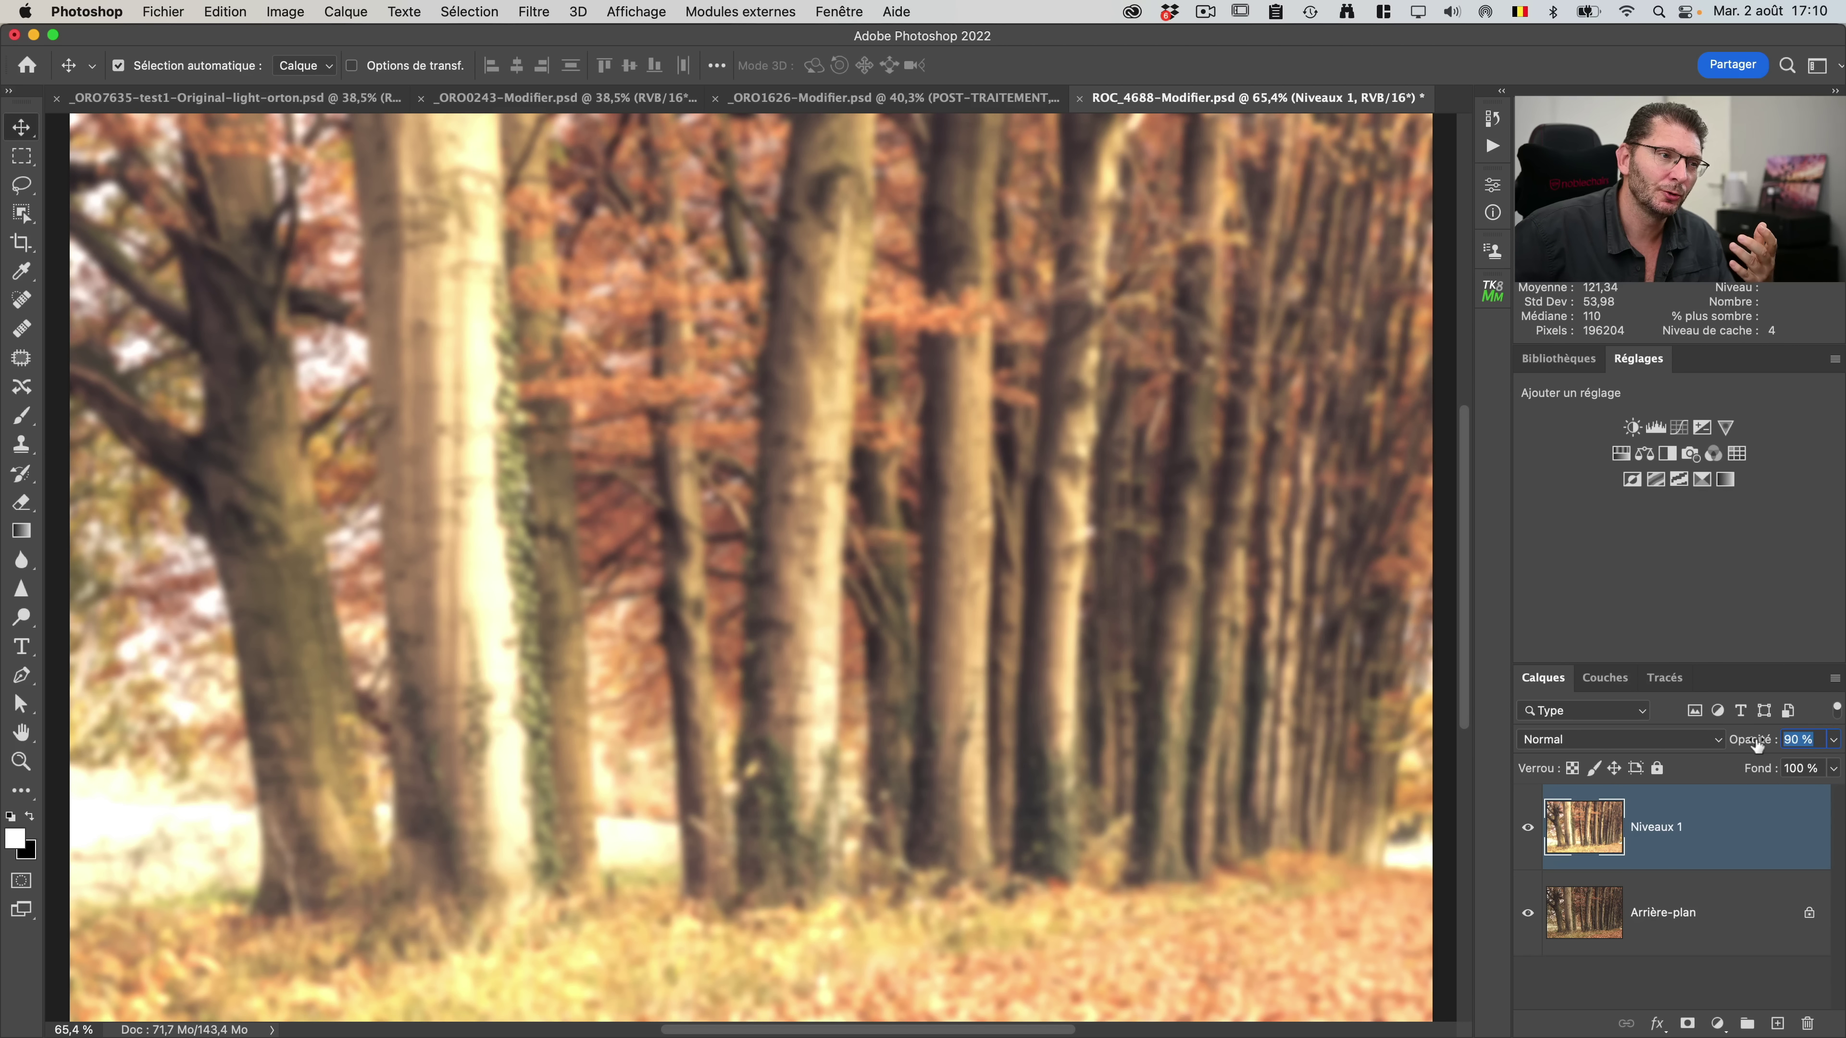
drag(1756, 745, 1708, 747)
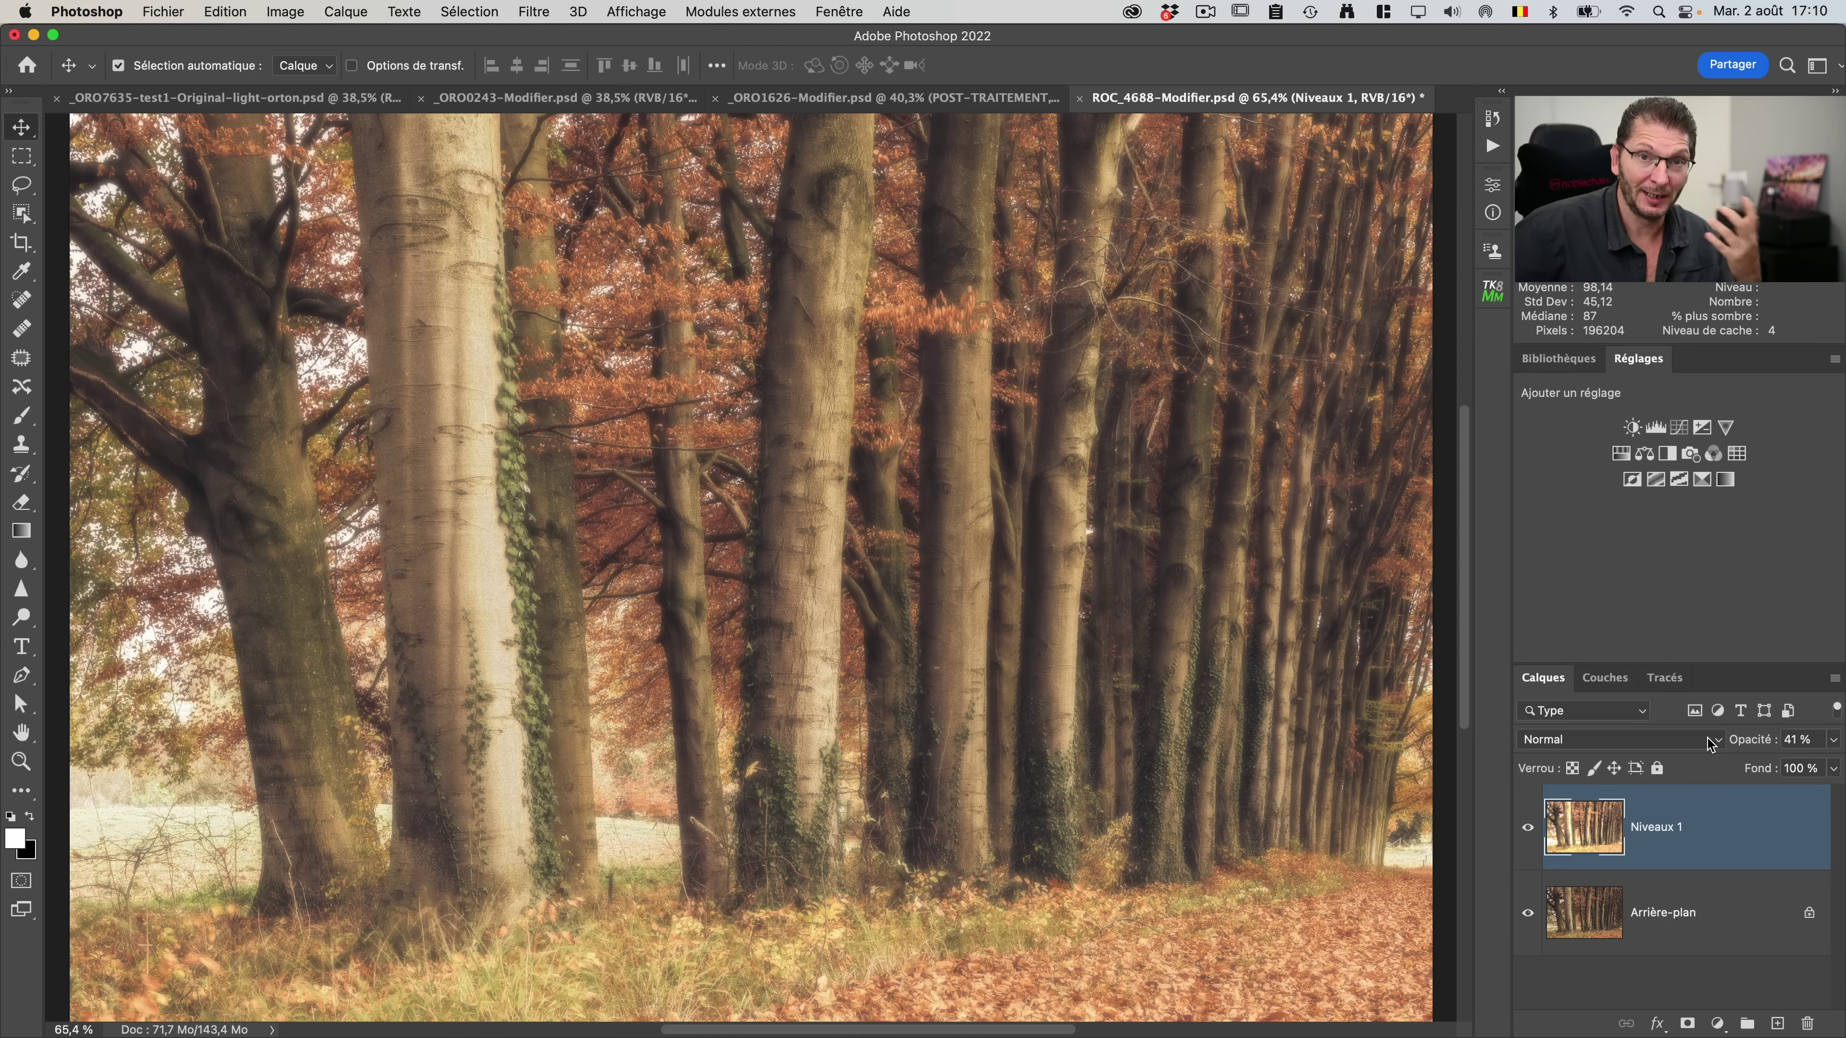
click(1523, 835)
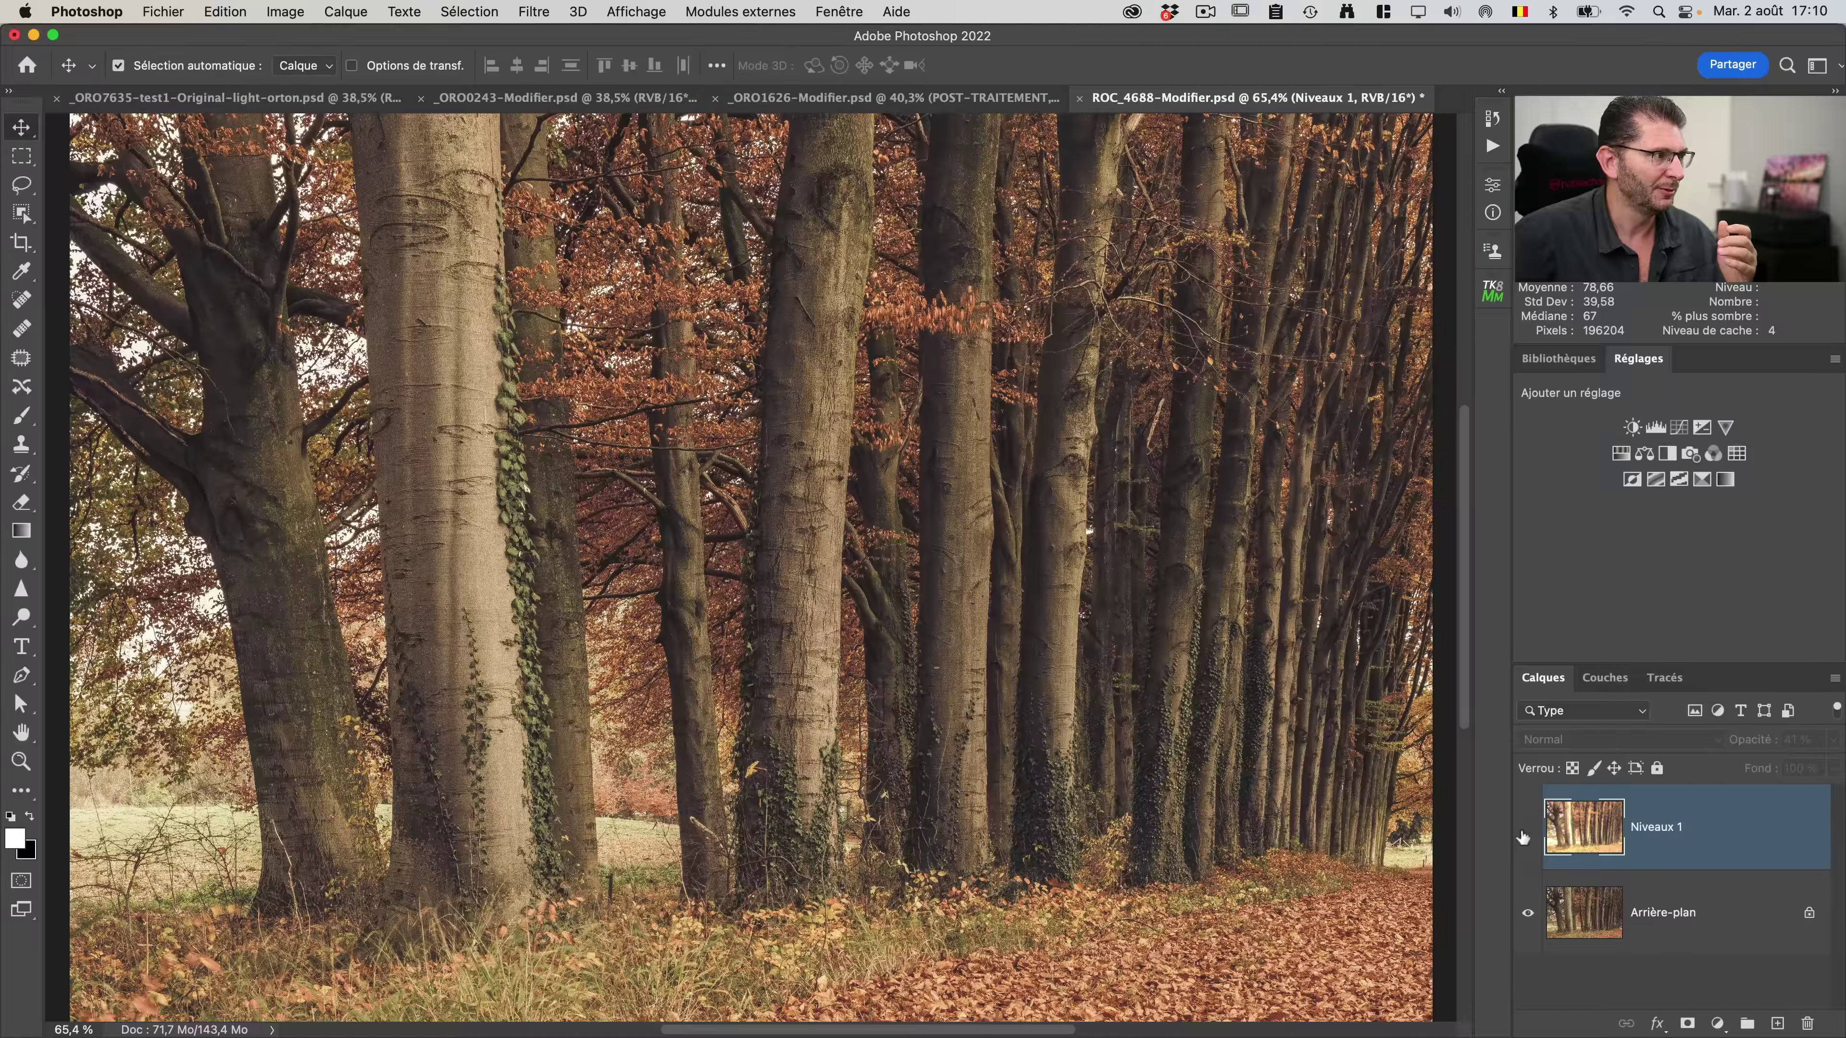
click(1524, 834)
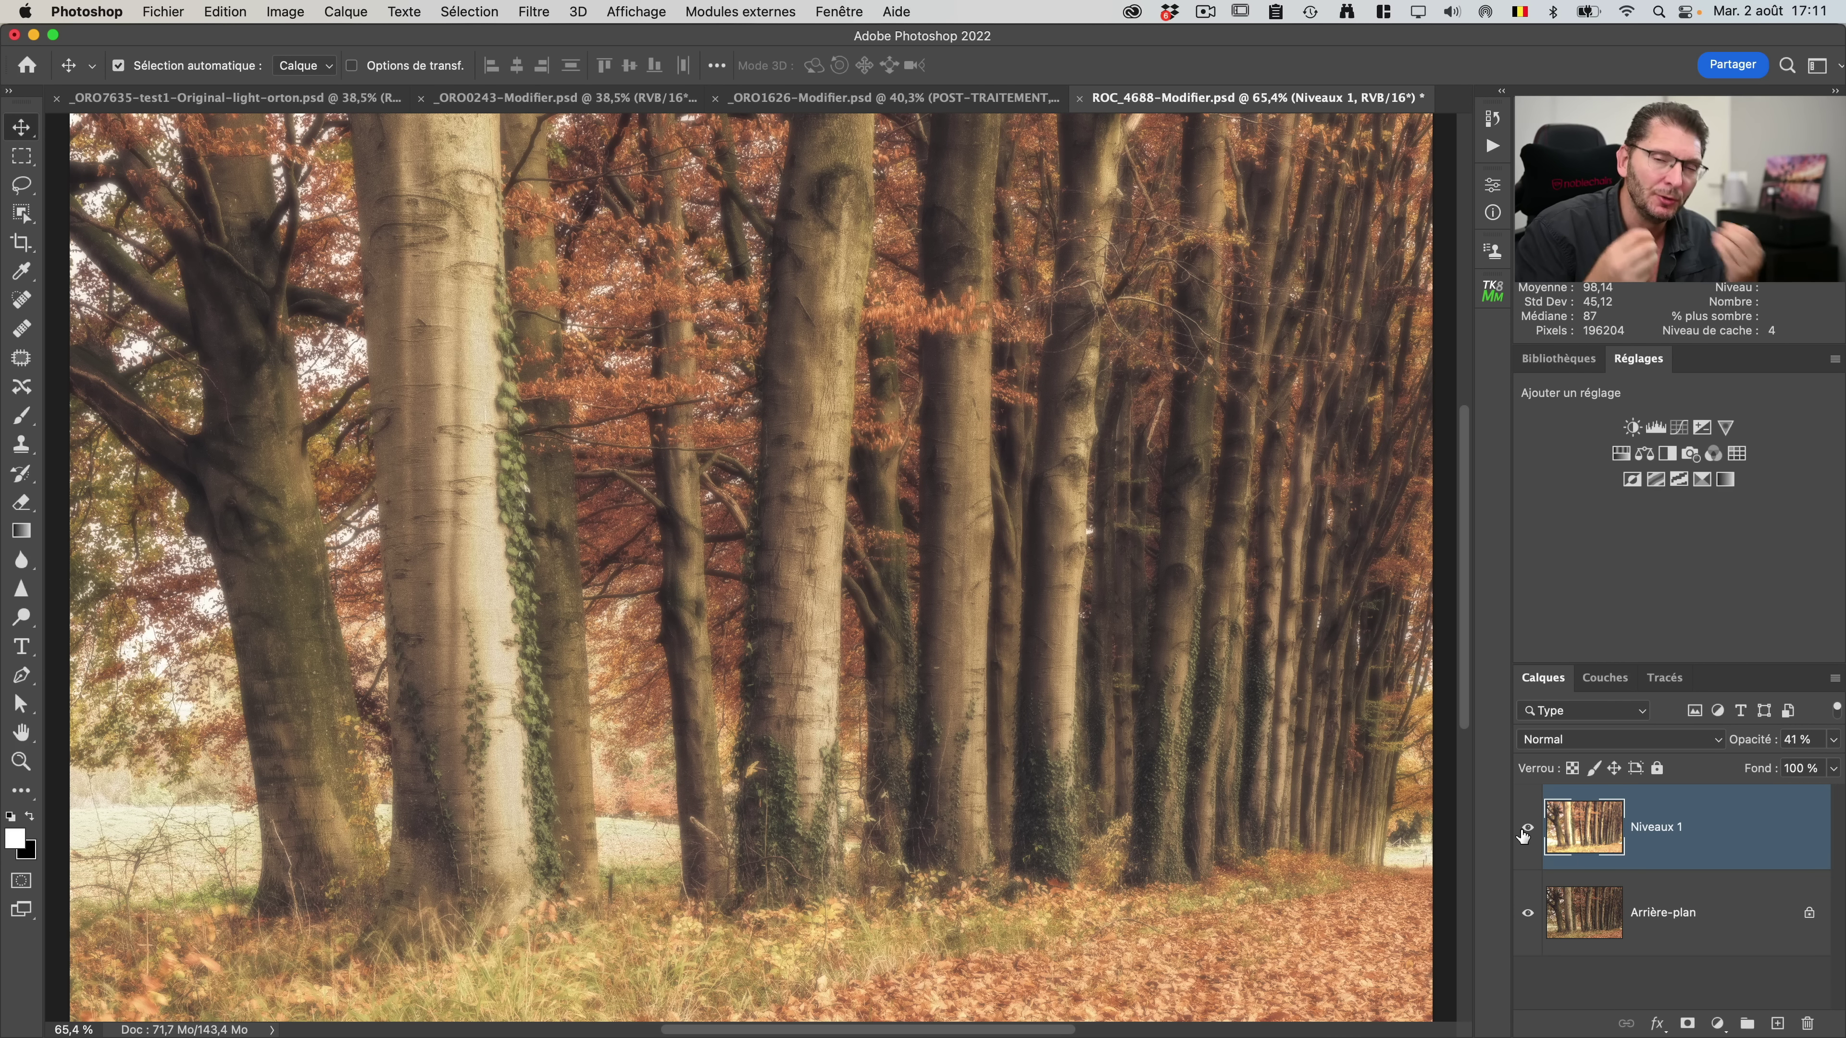
Step: Switch to the browser and look through the Coaching Commun Mai-Juin 2021 page on Orton effect techniques
key(super)
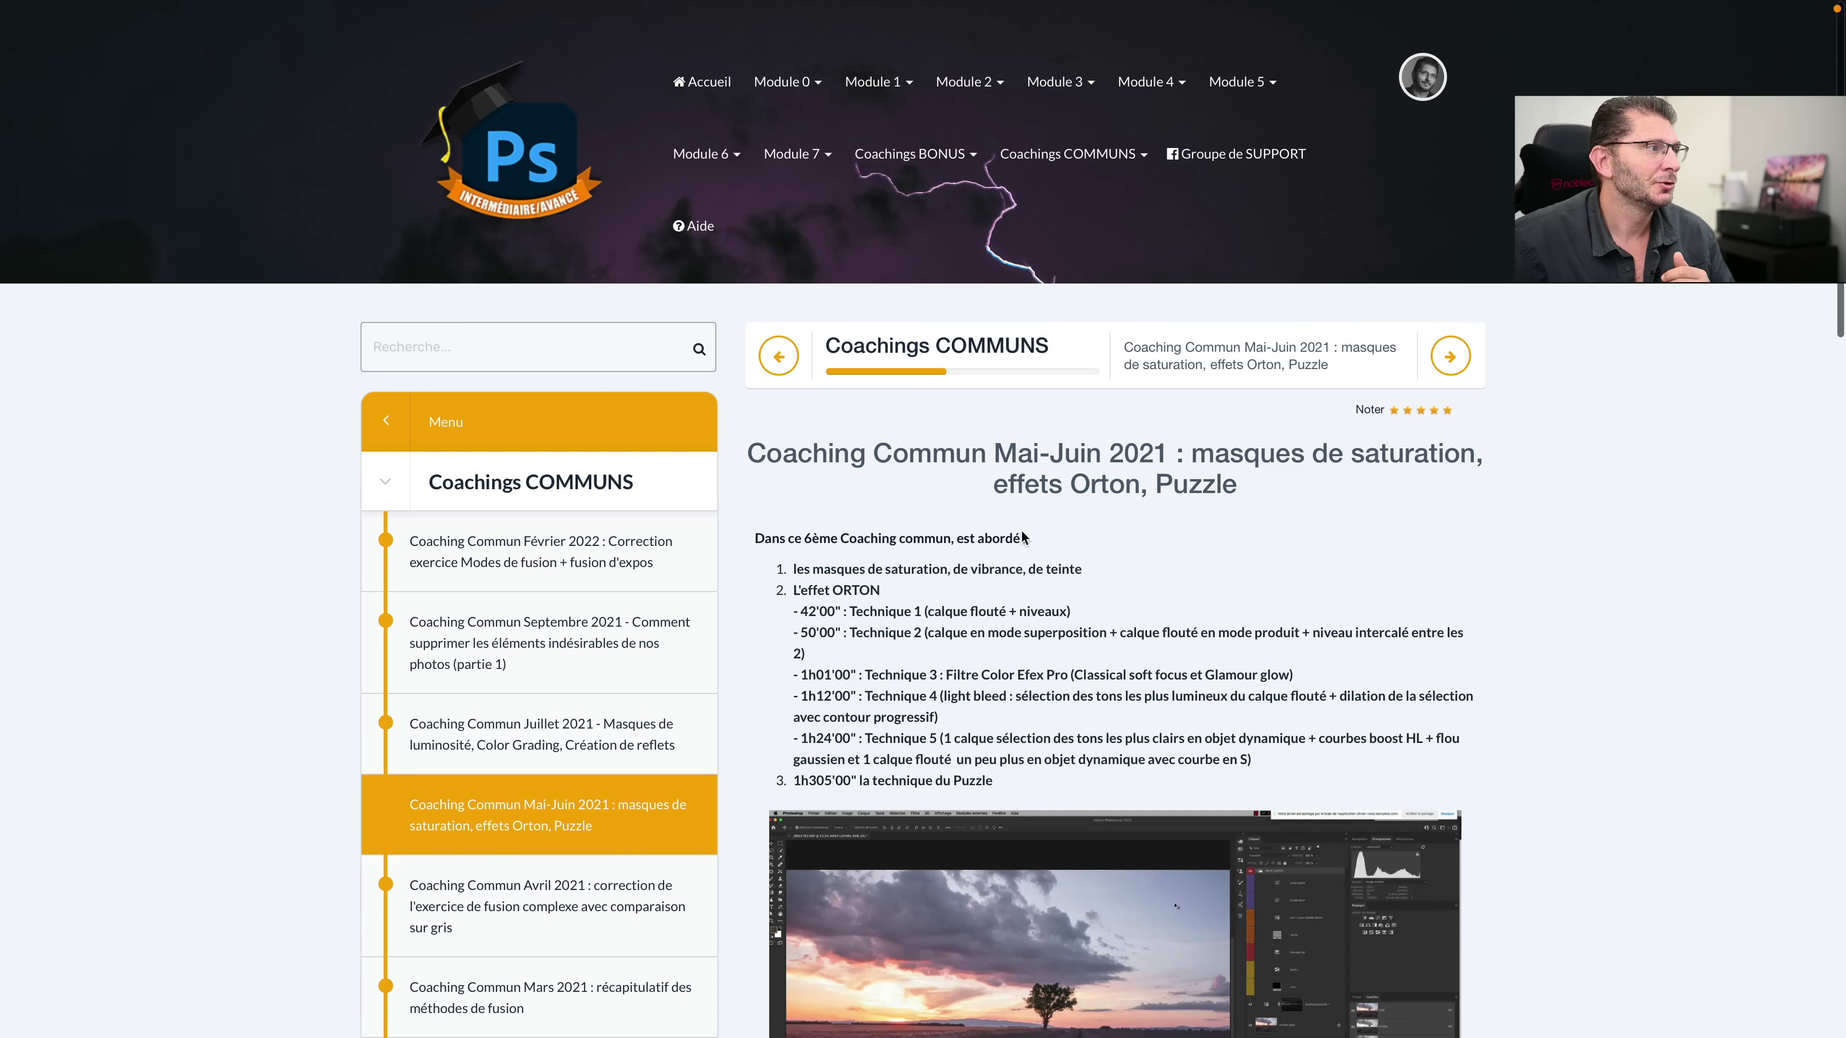
scroll(1036, 498, down, 4)
scroll(1014, 555, down, 1)
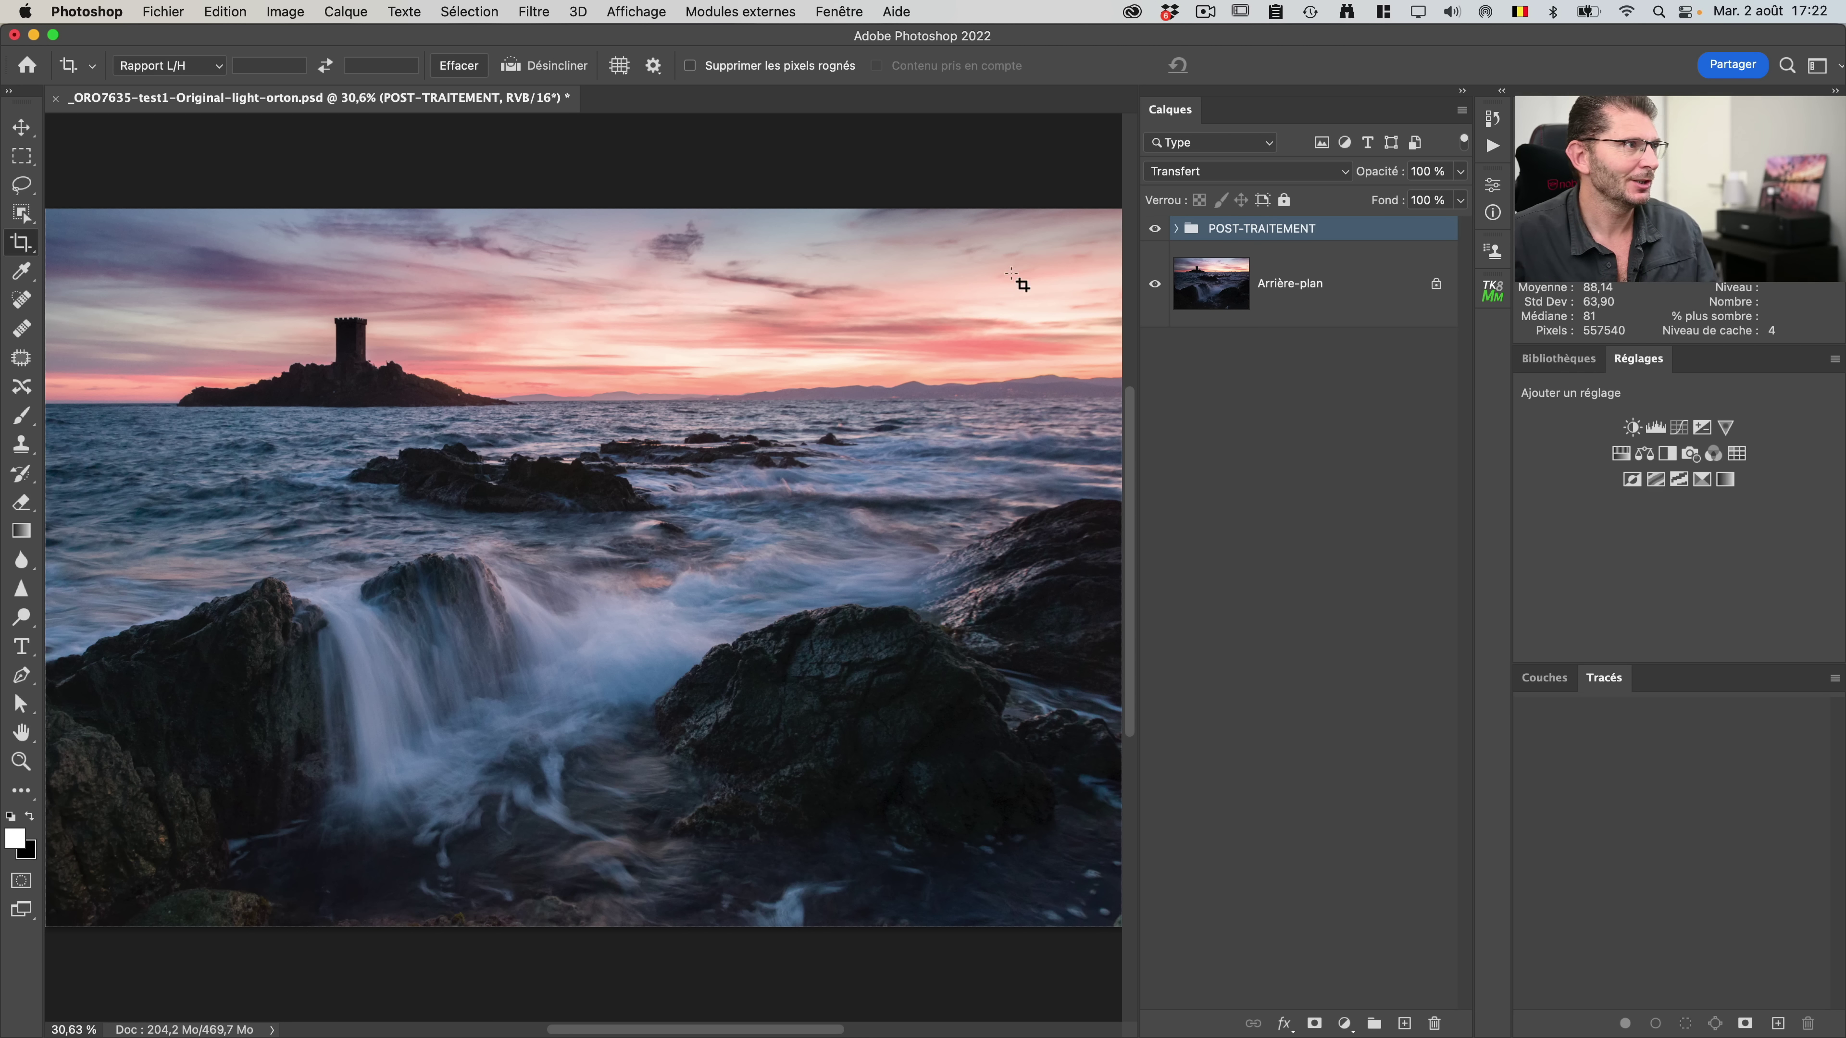
Step: Compare the seascape with and without the POST-TRAITEMENT group, and briefly show and hide the guides
click(1156, 231)
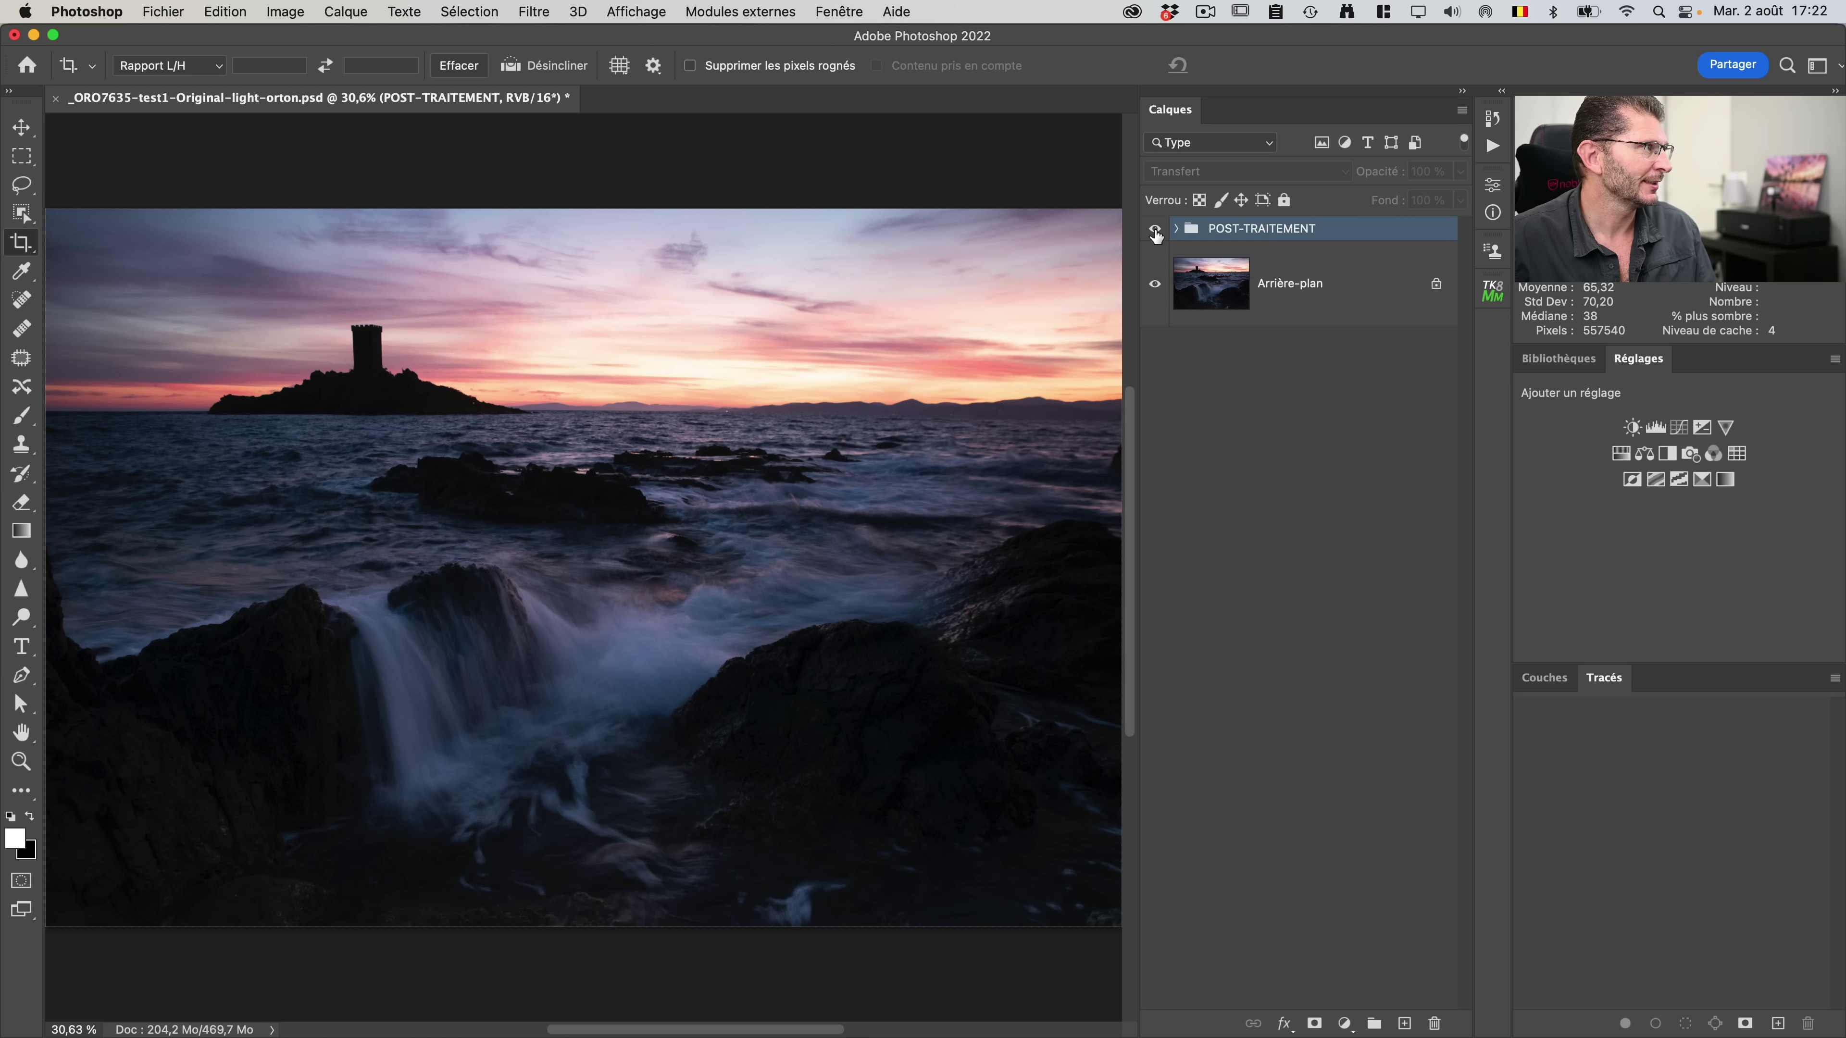
click(1155, 231)
key(super+semicolon)
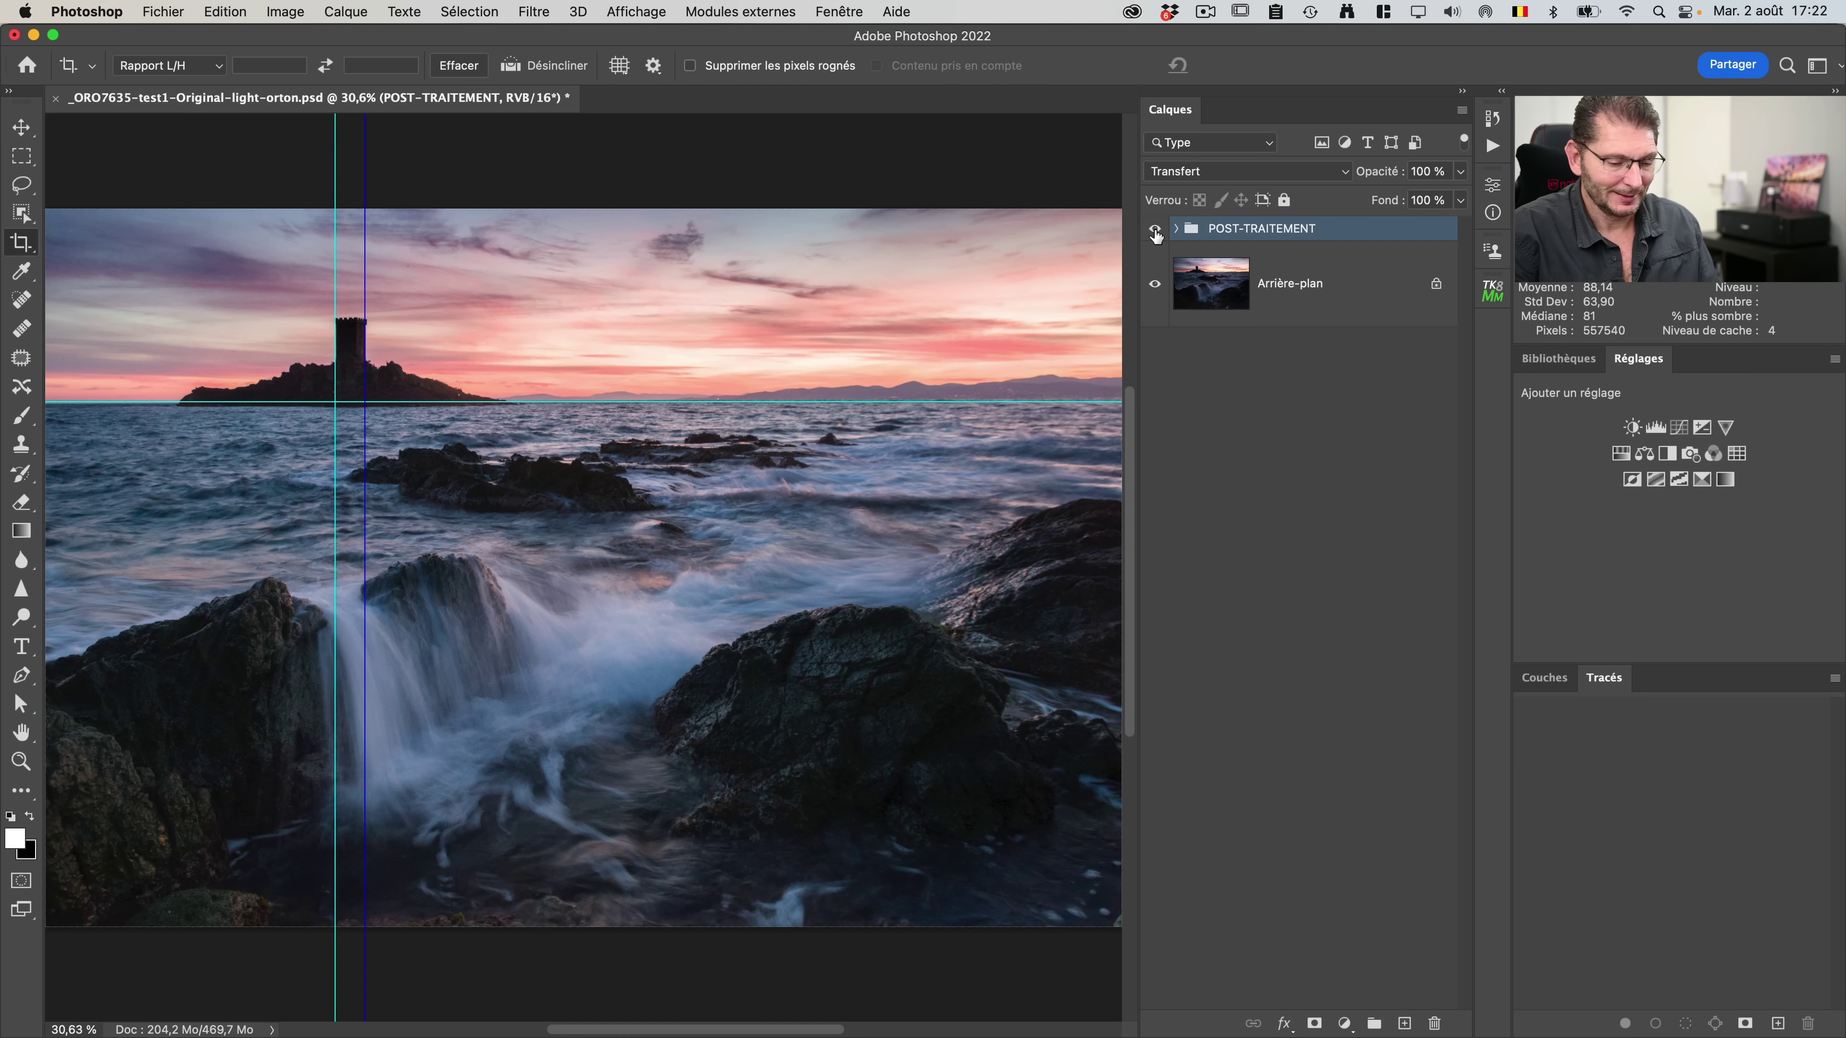
key(super+semicolon)
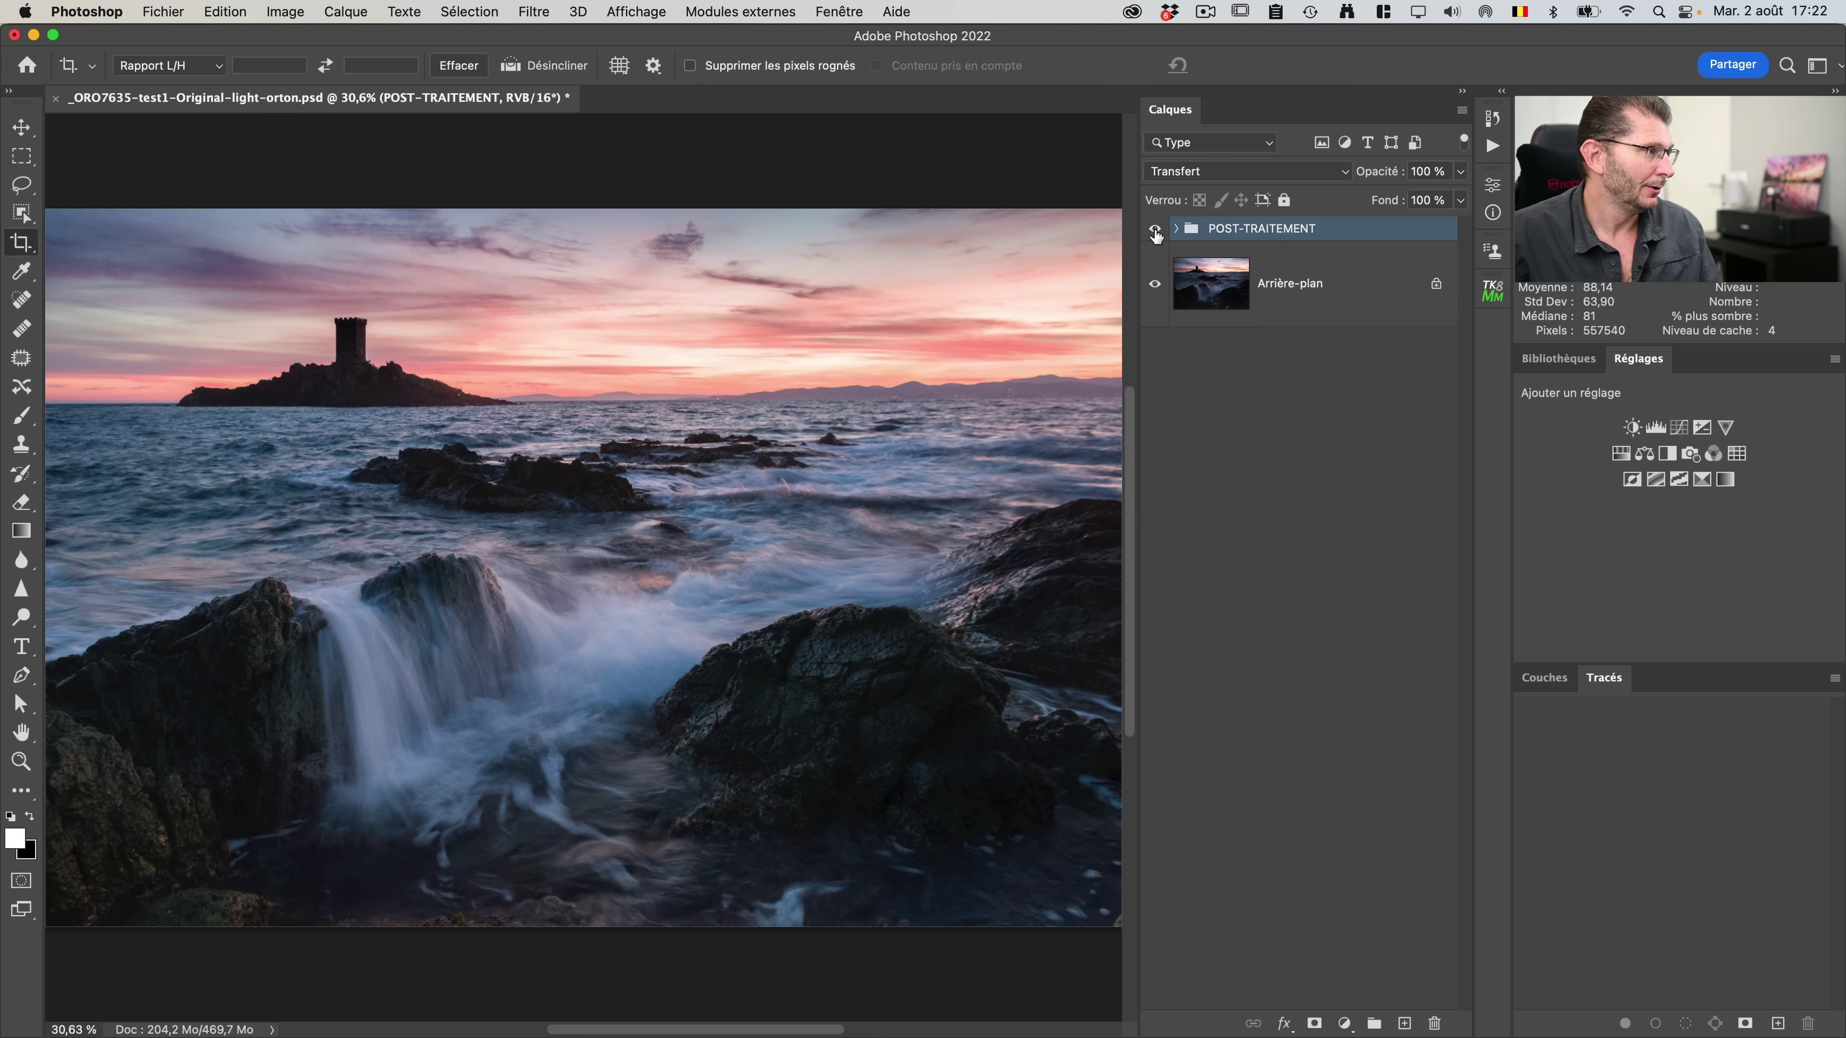
click(1154, 230)
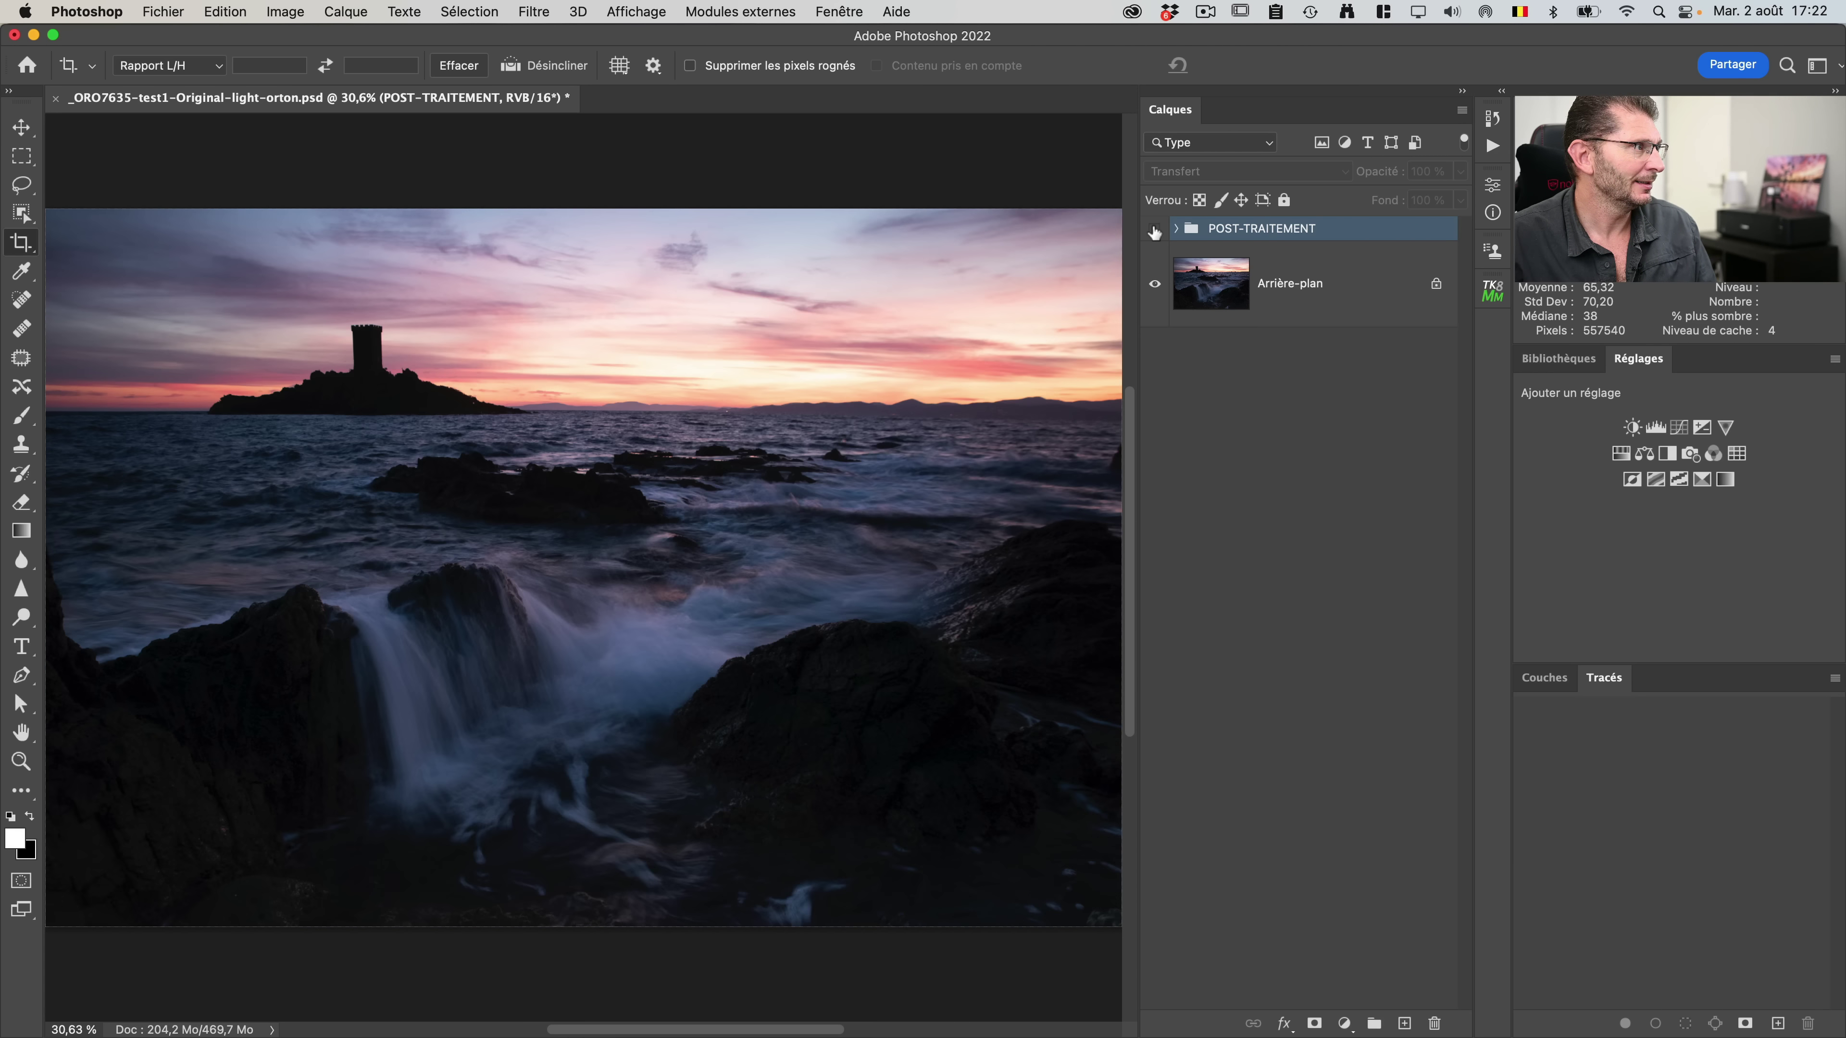
click(1154, 229)
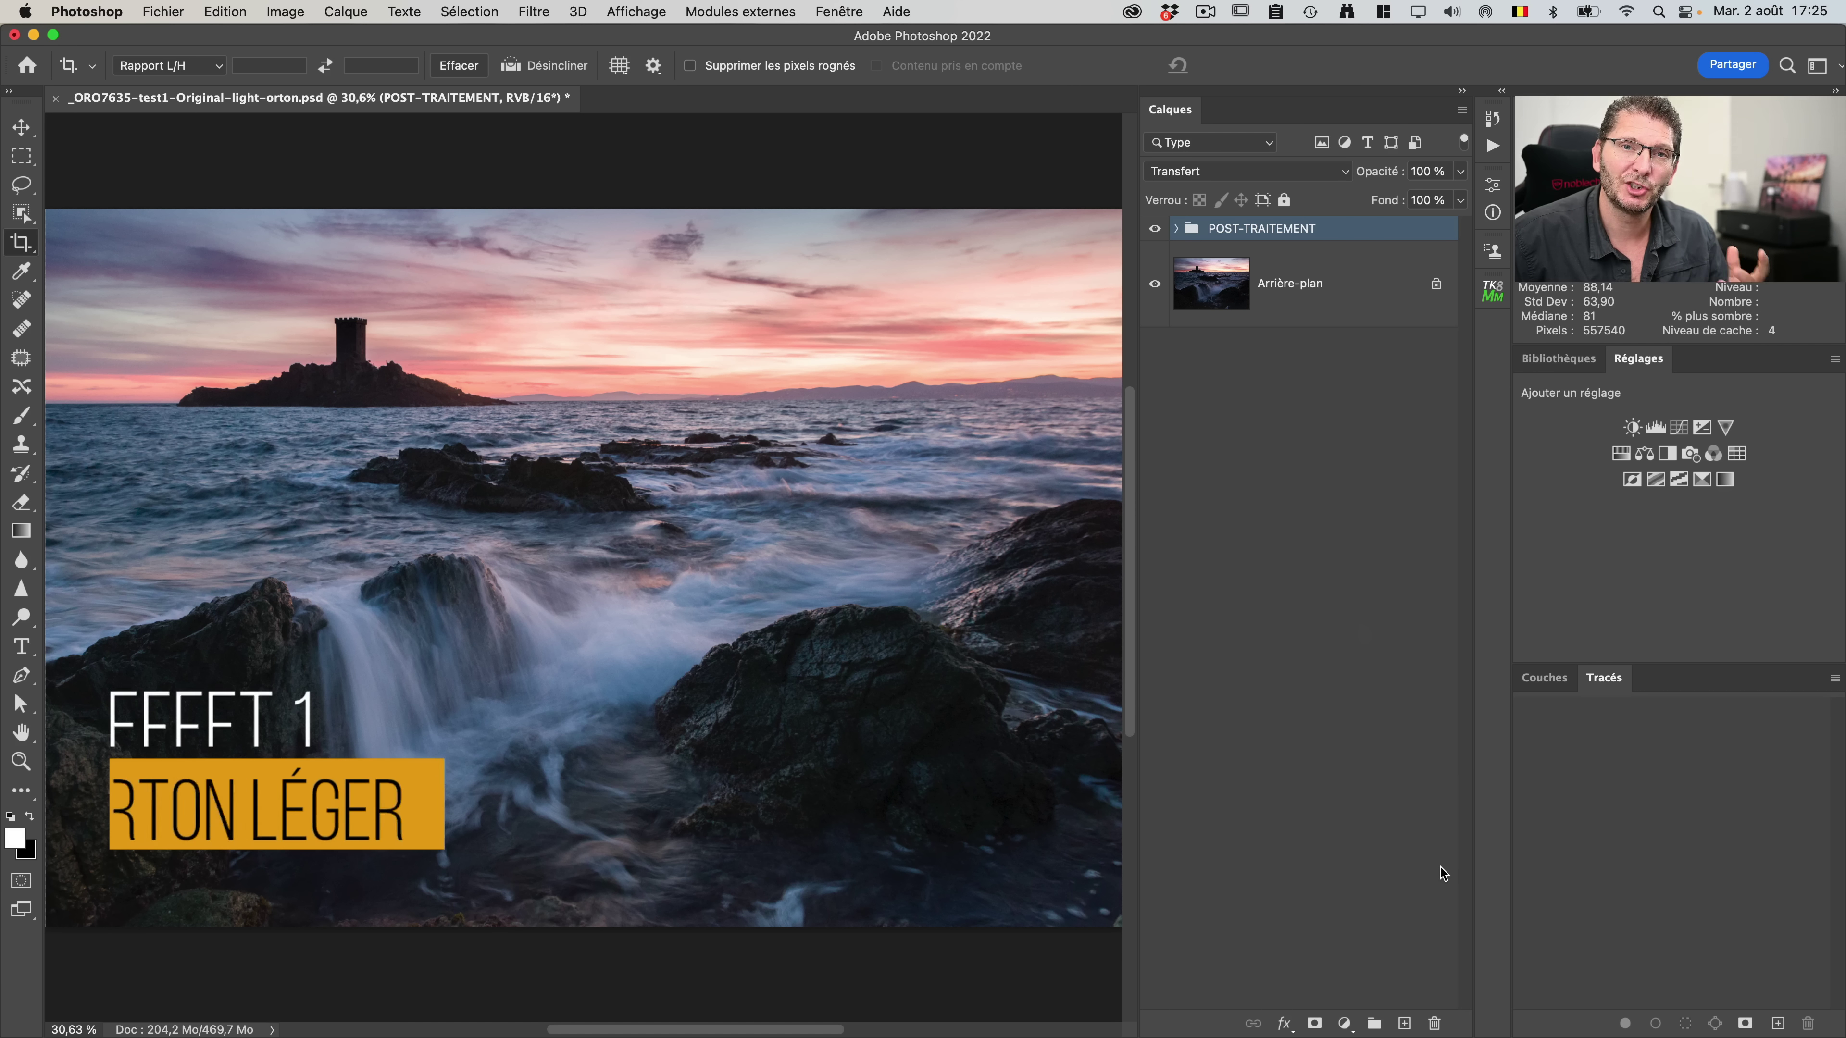
Step: Add a new layer above the POST-TRAITEMENT group and fill it with the merged image using Apply Image, source layer Fusionné, channel RVB
click(1403, 1024)
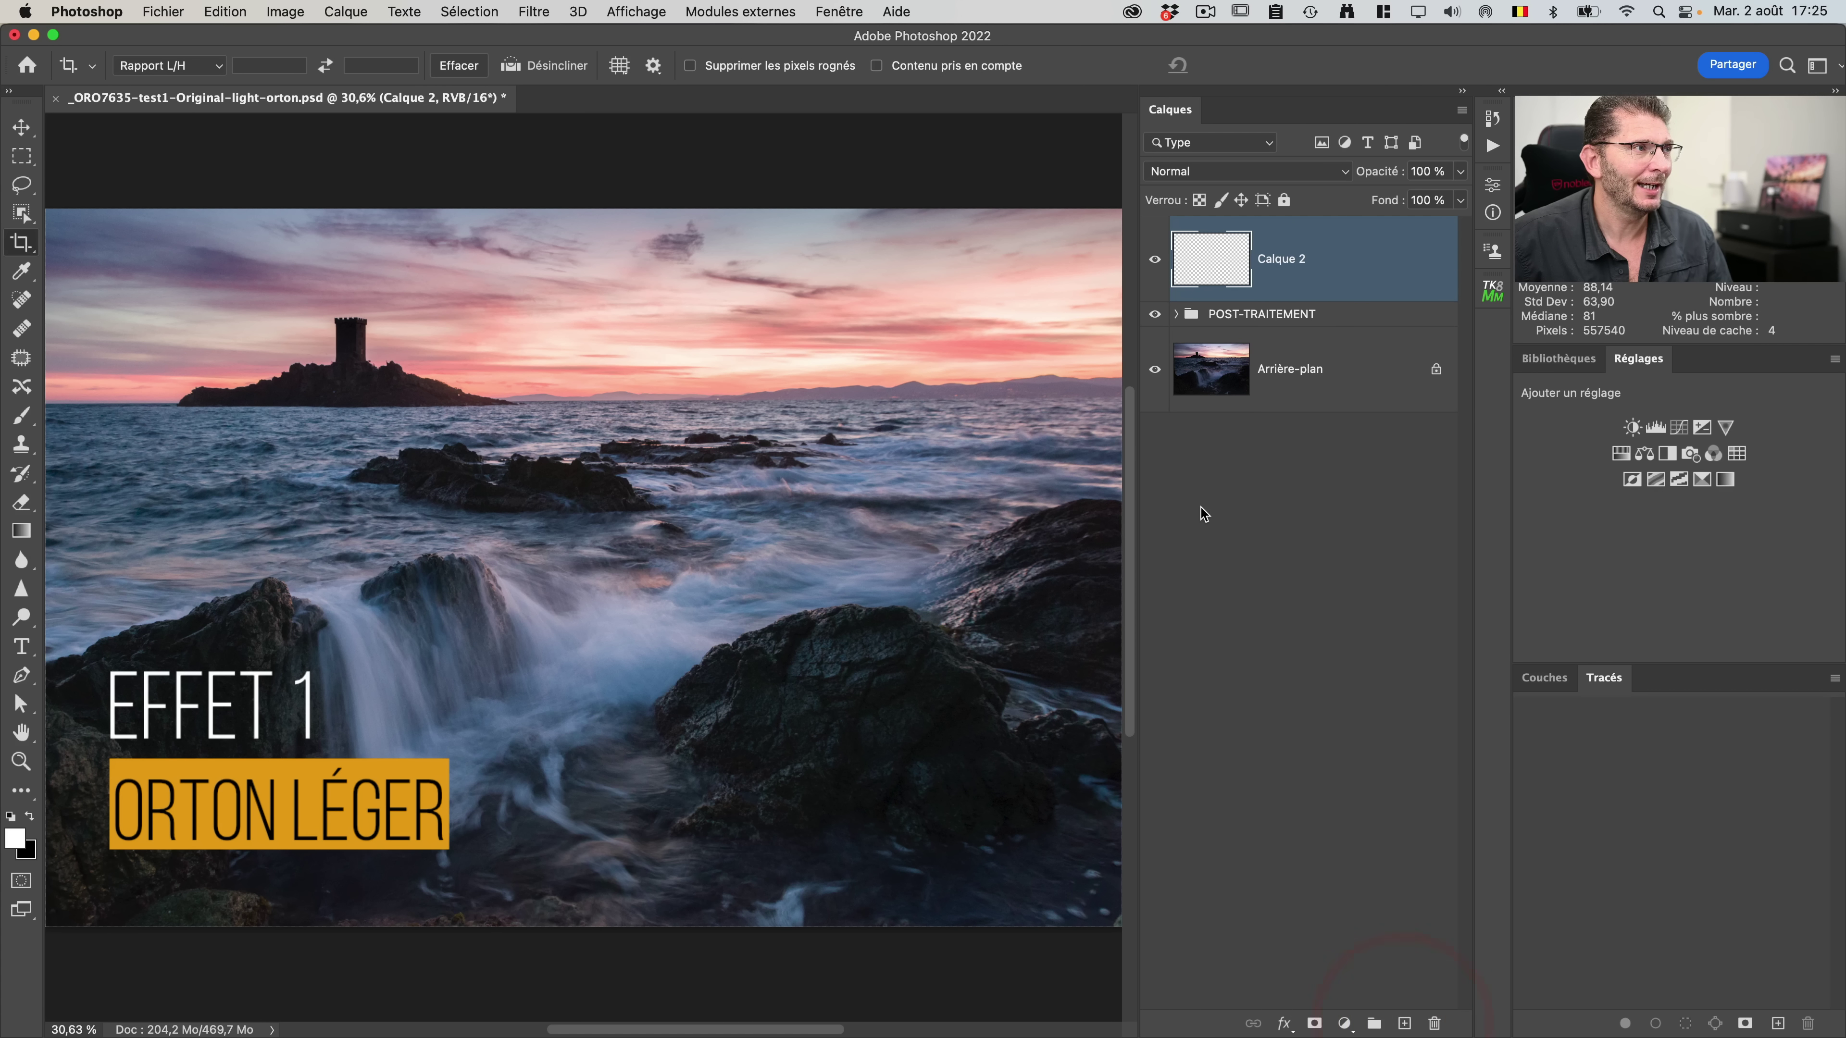
click(285, 11)
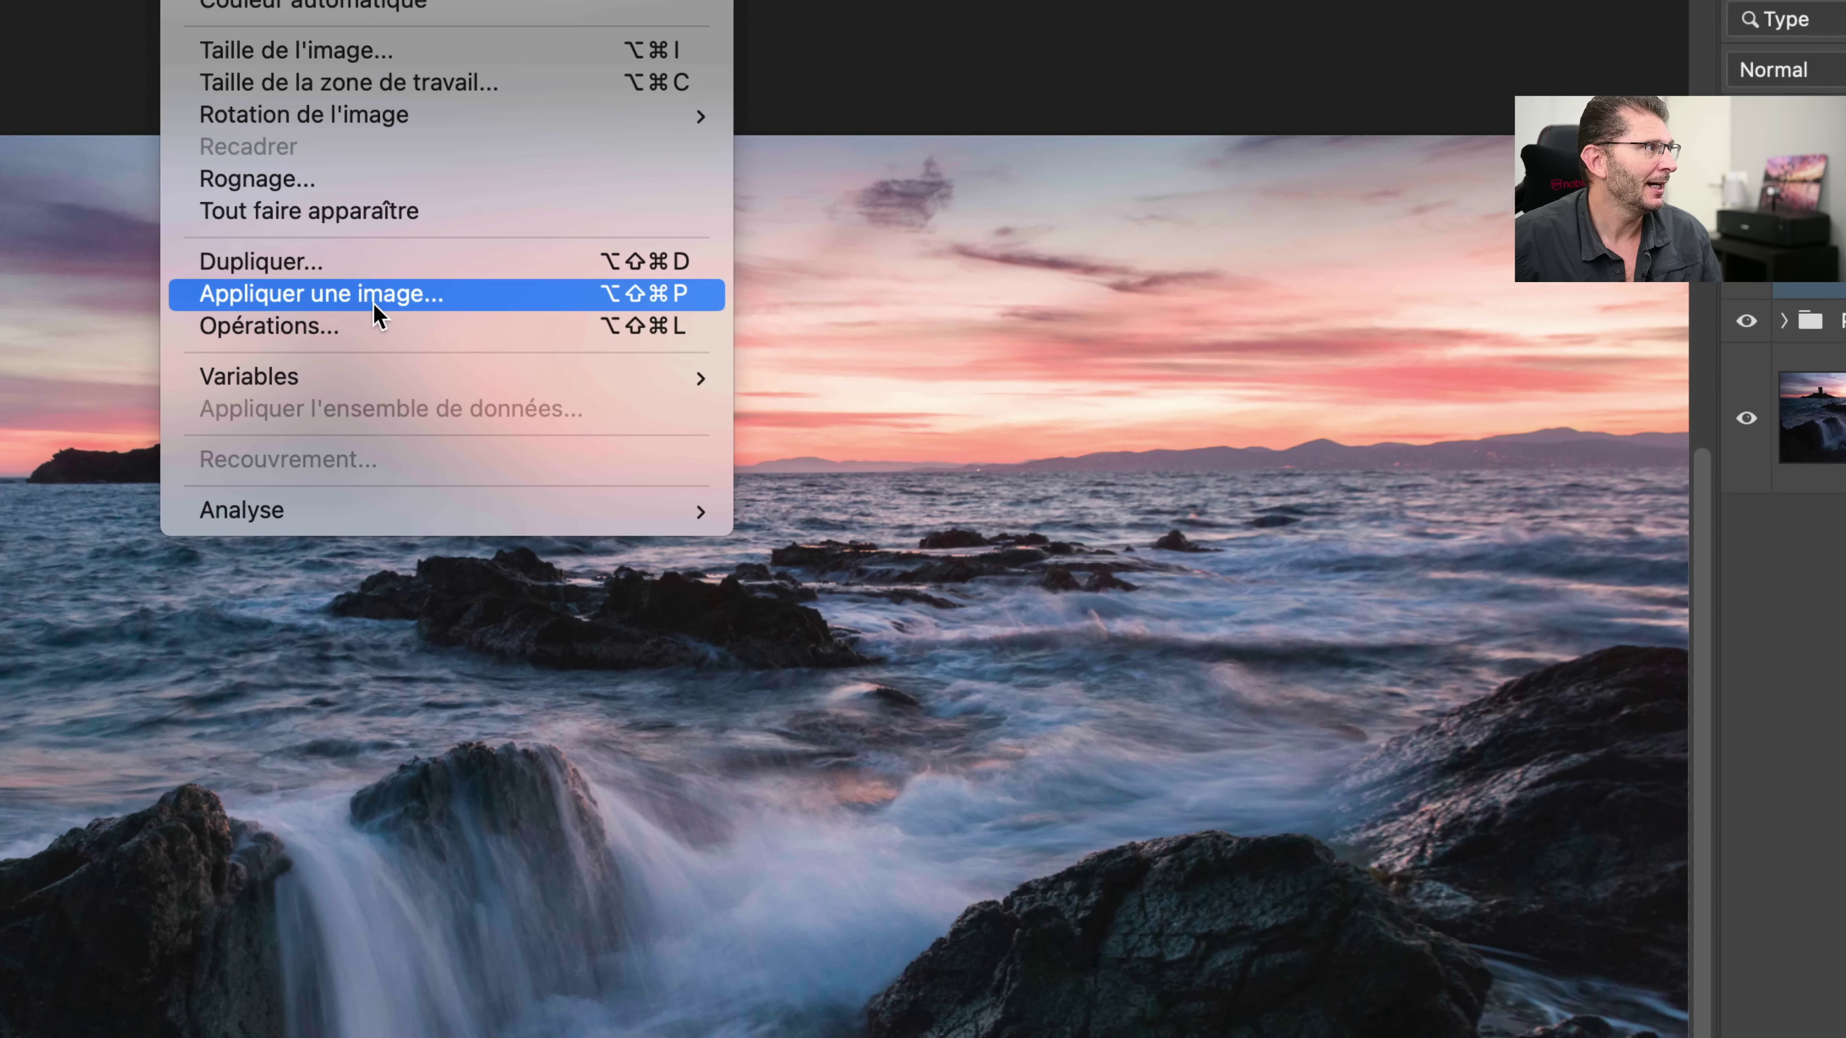
click(373, 300)
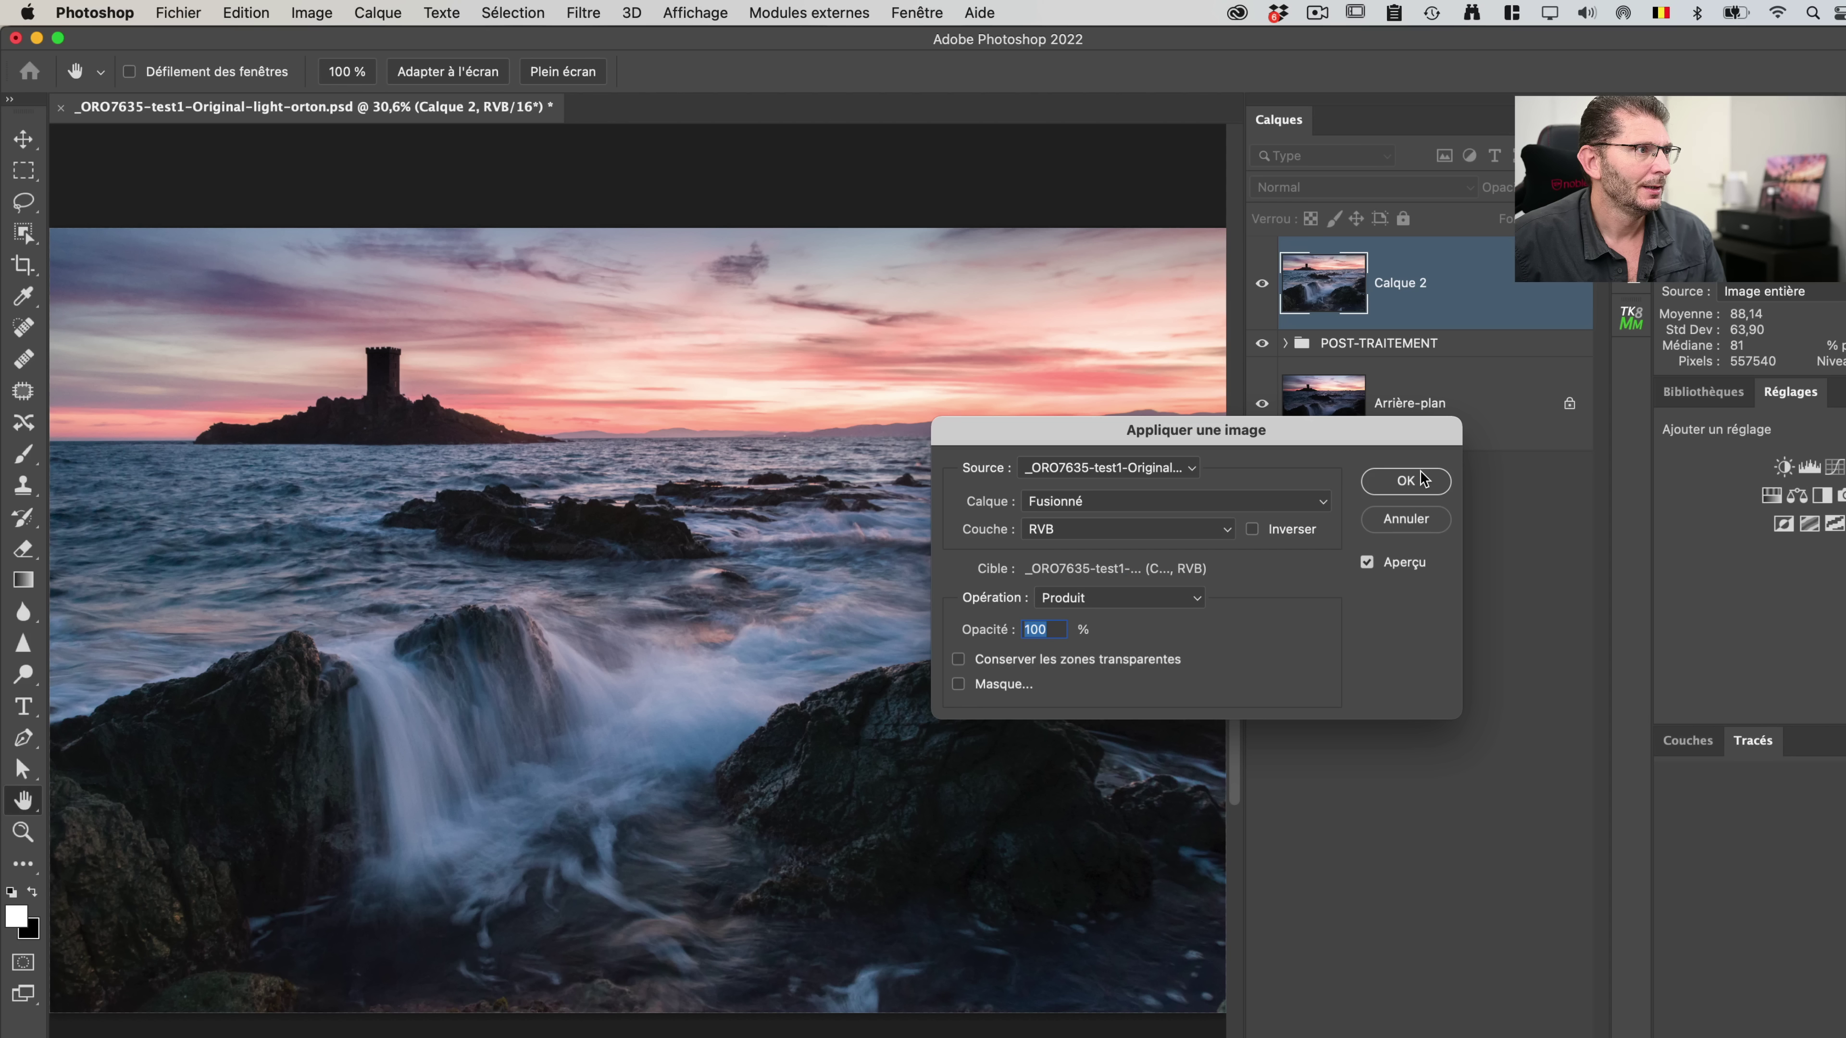
click(1420, 480)
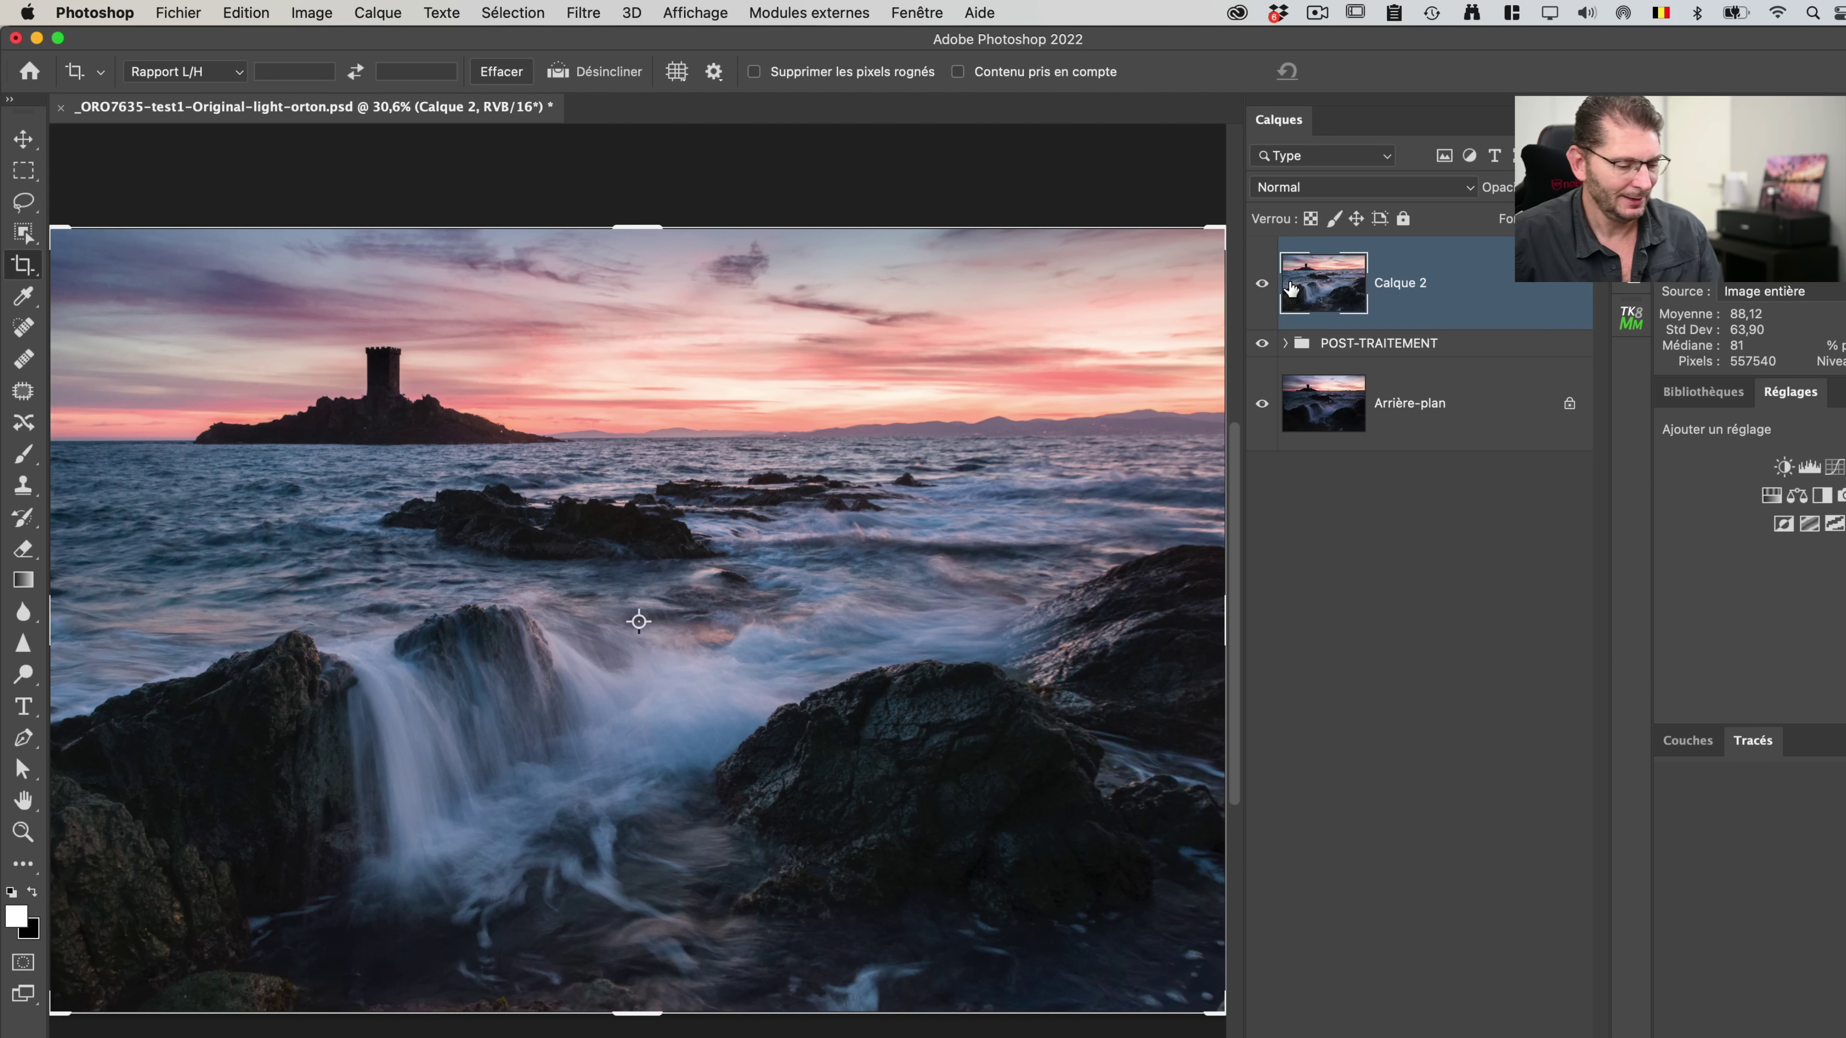
key(v)
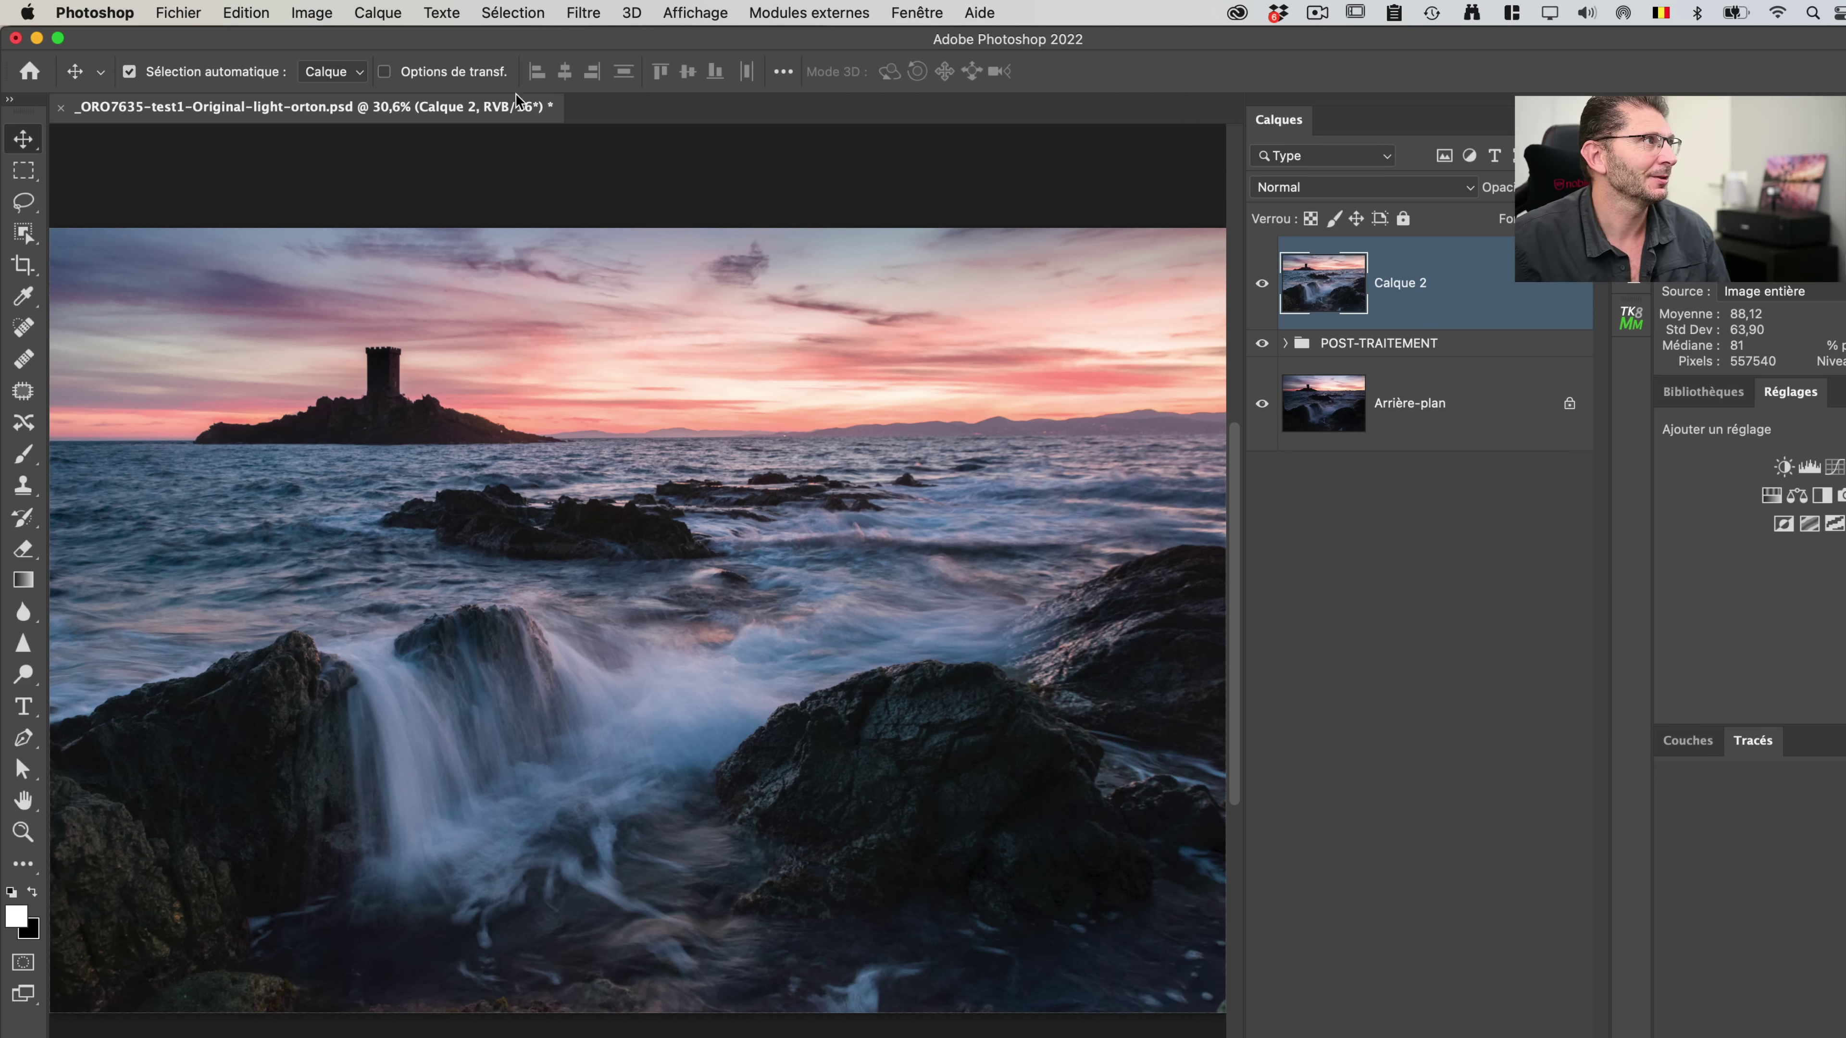
Step: Open the Camera Raw filter on Calque 2 and set Tons clairs to +10, Textures to -40 and Clarté to -20
click(585, 13)
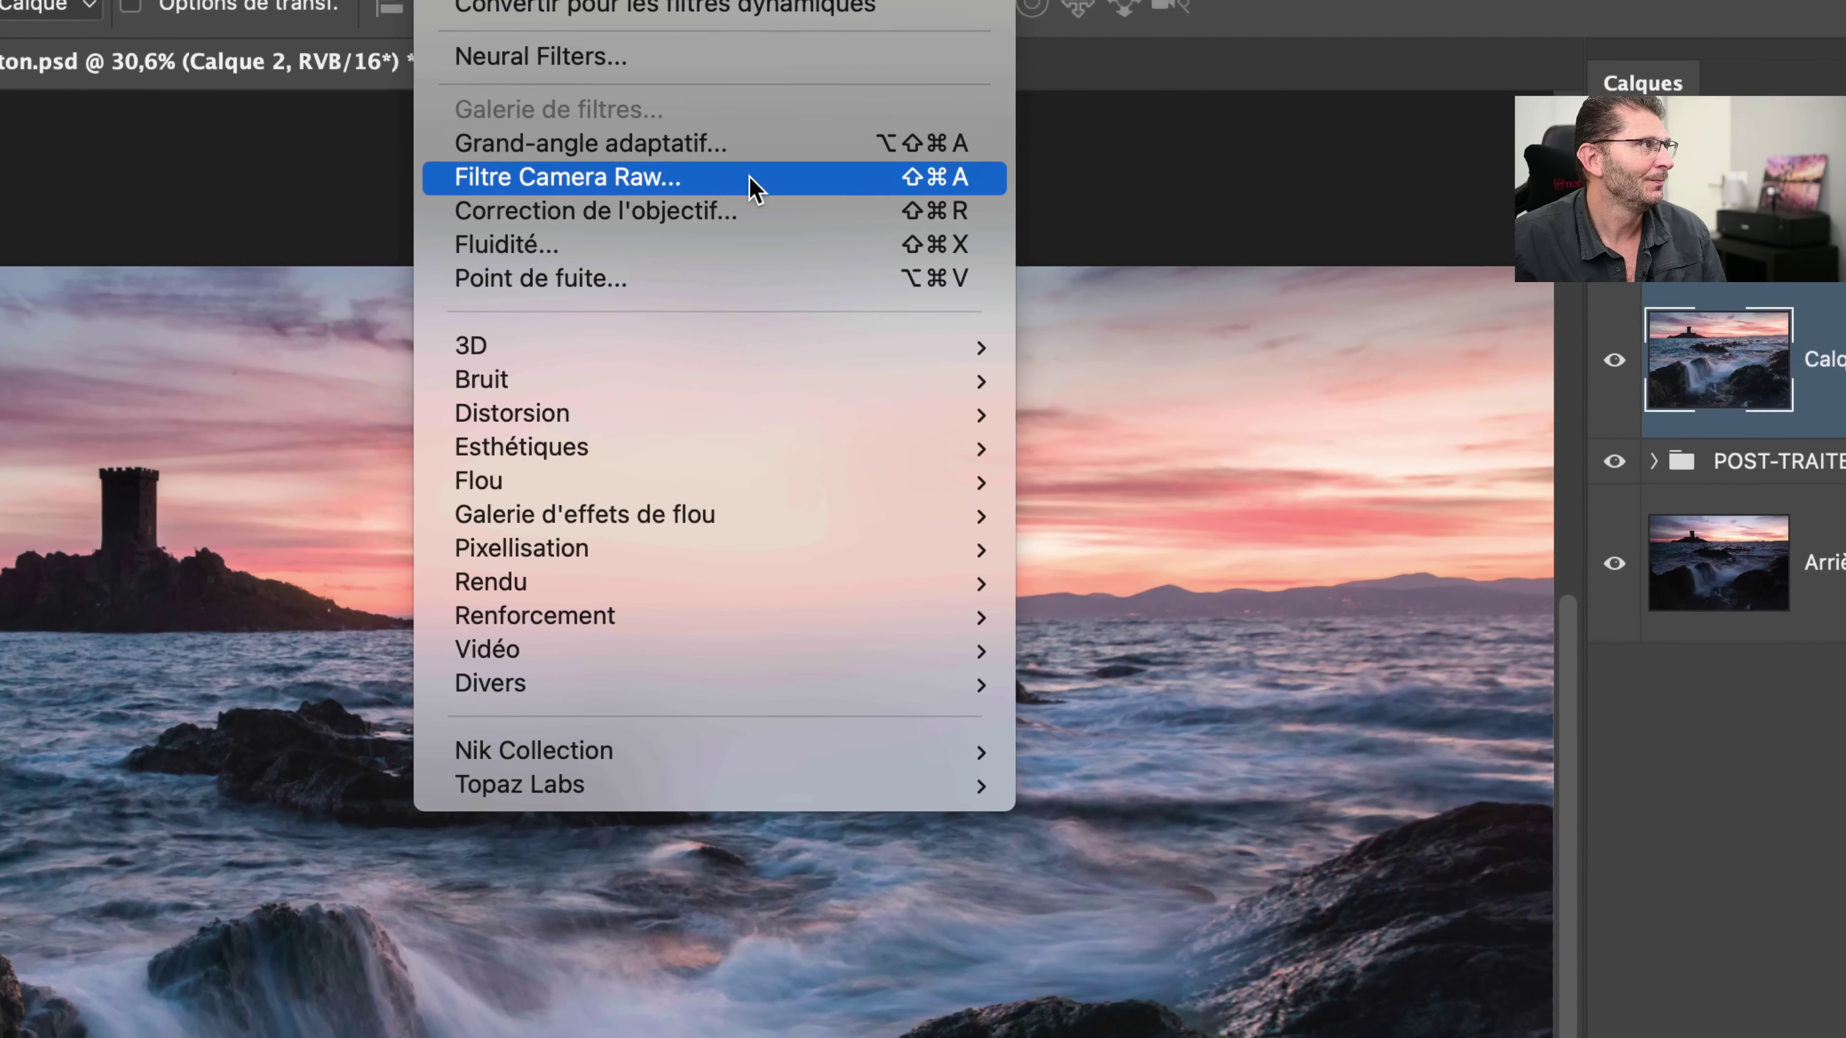
click(752, 177)
mouse_move(1636, 518)
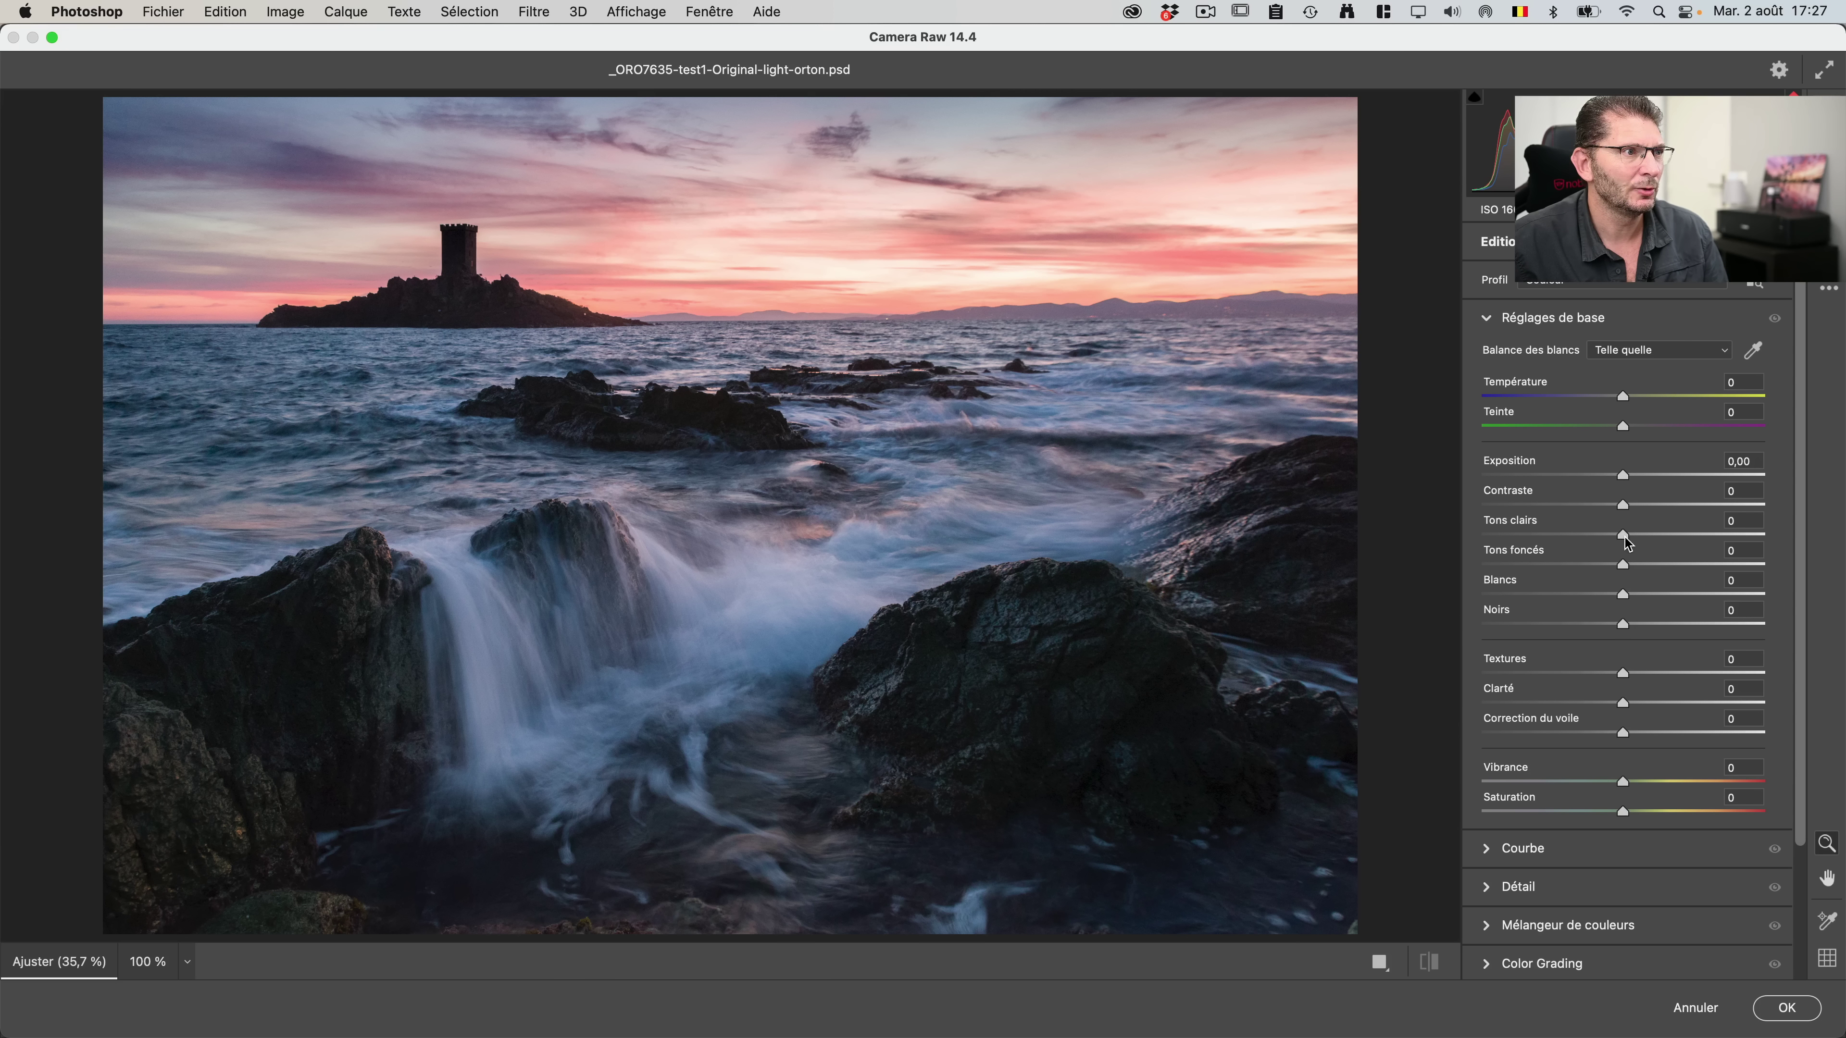
drag(1627, 543, 1641, 541)
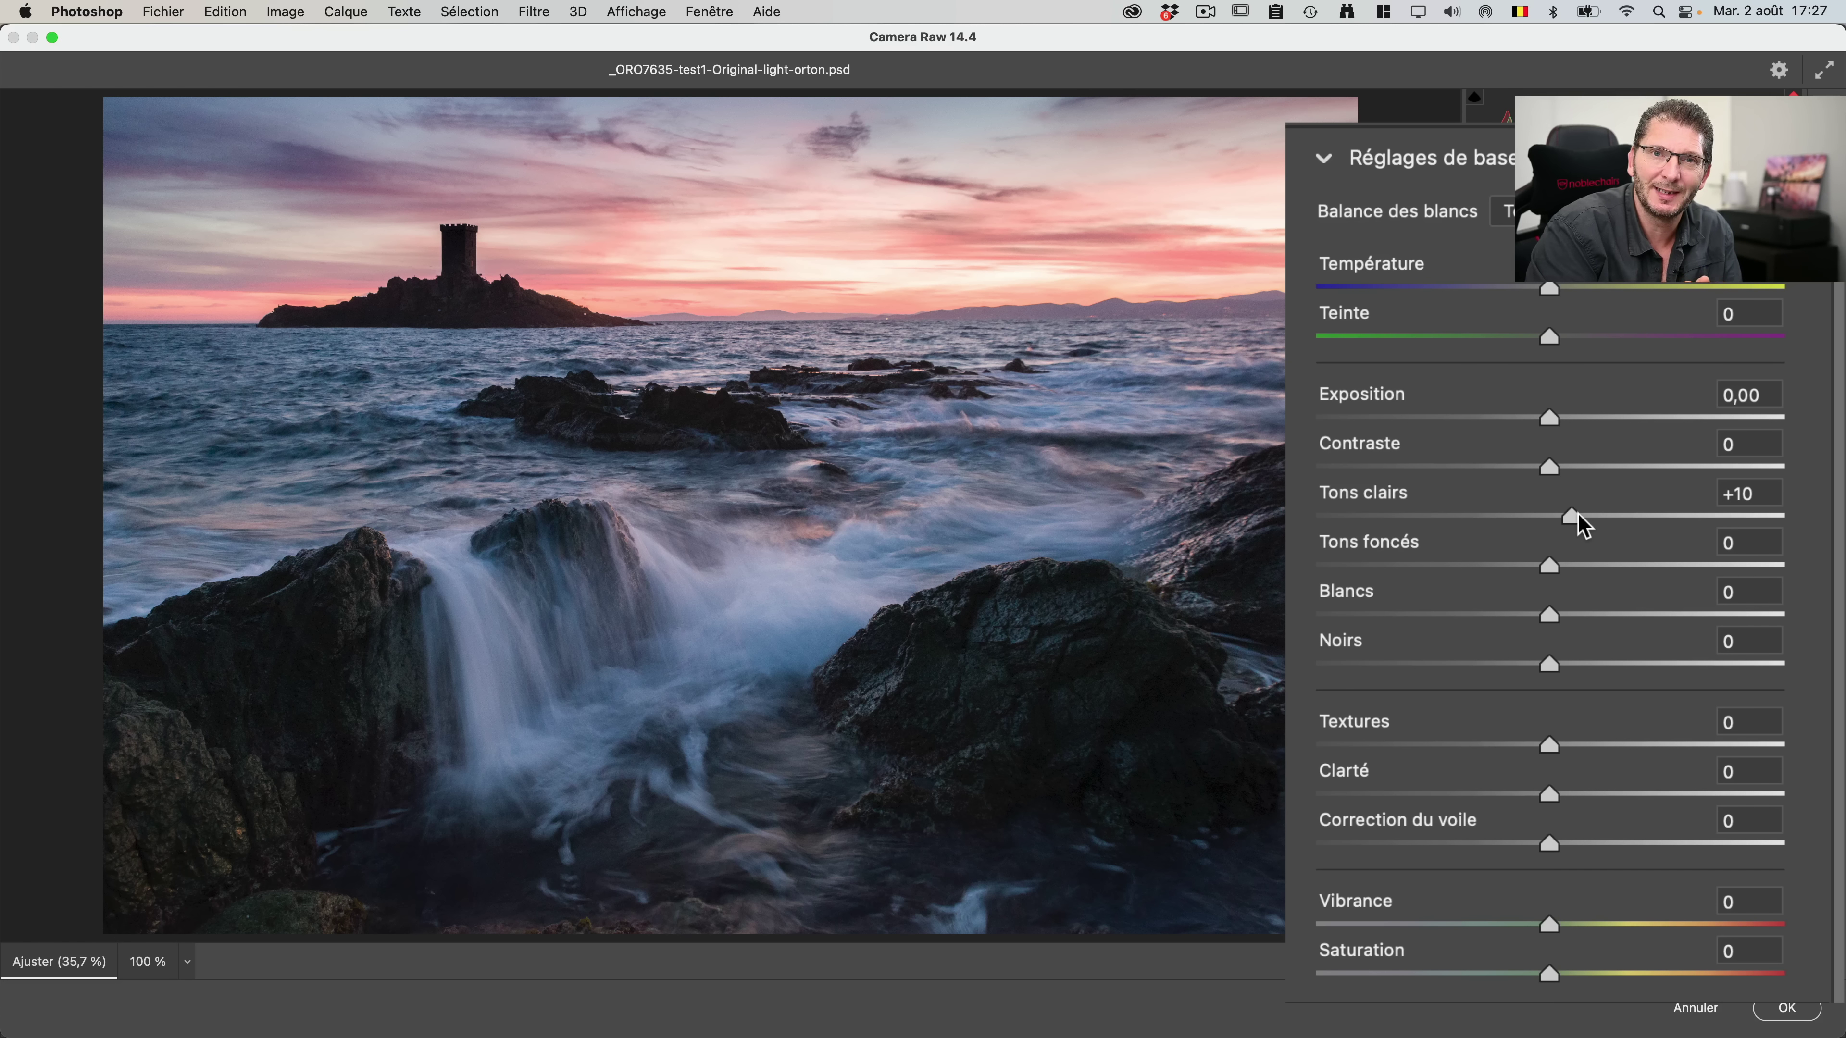
double_click(1579, 516)
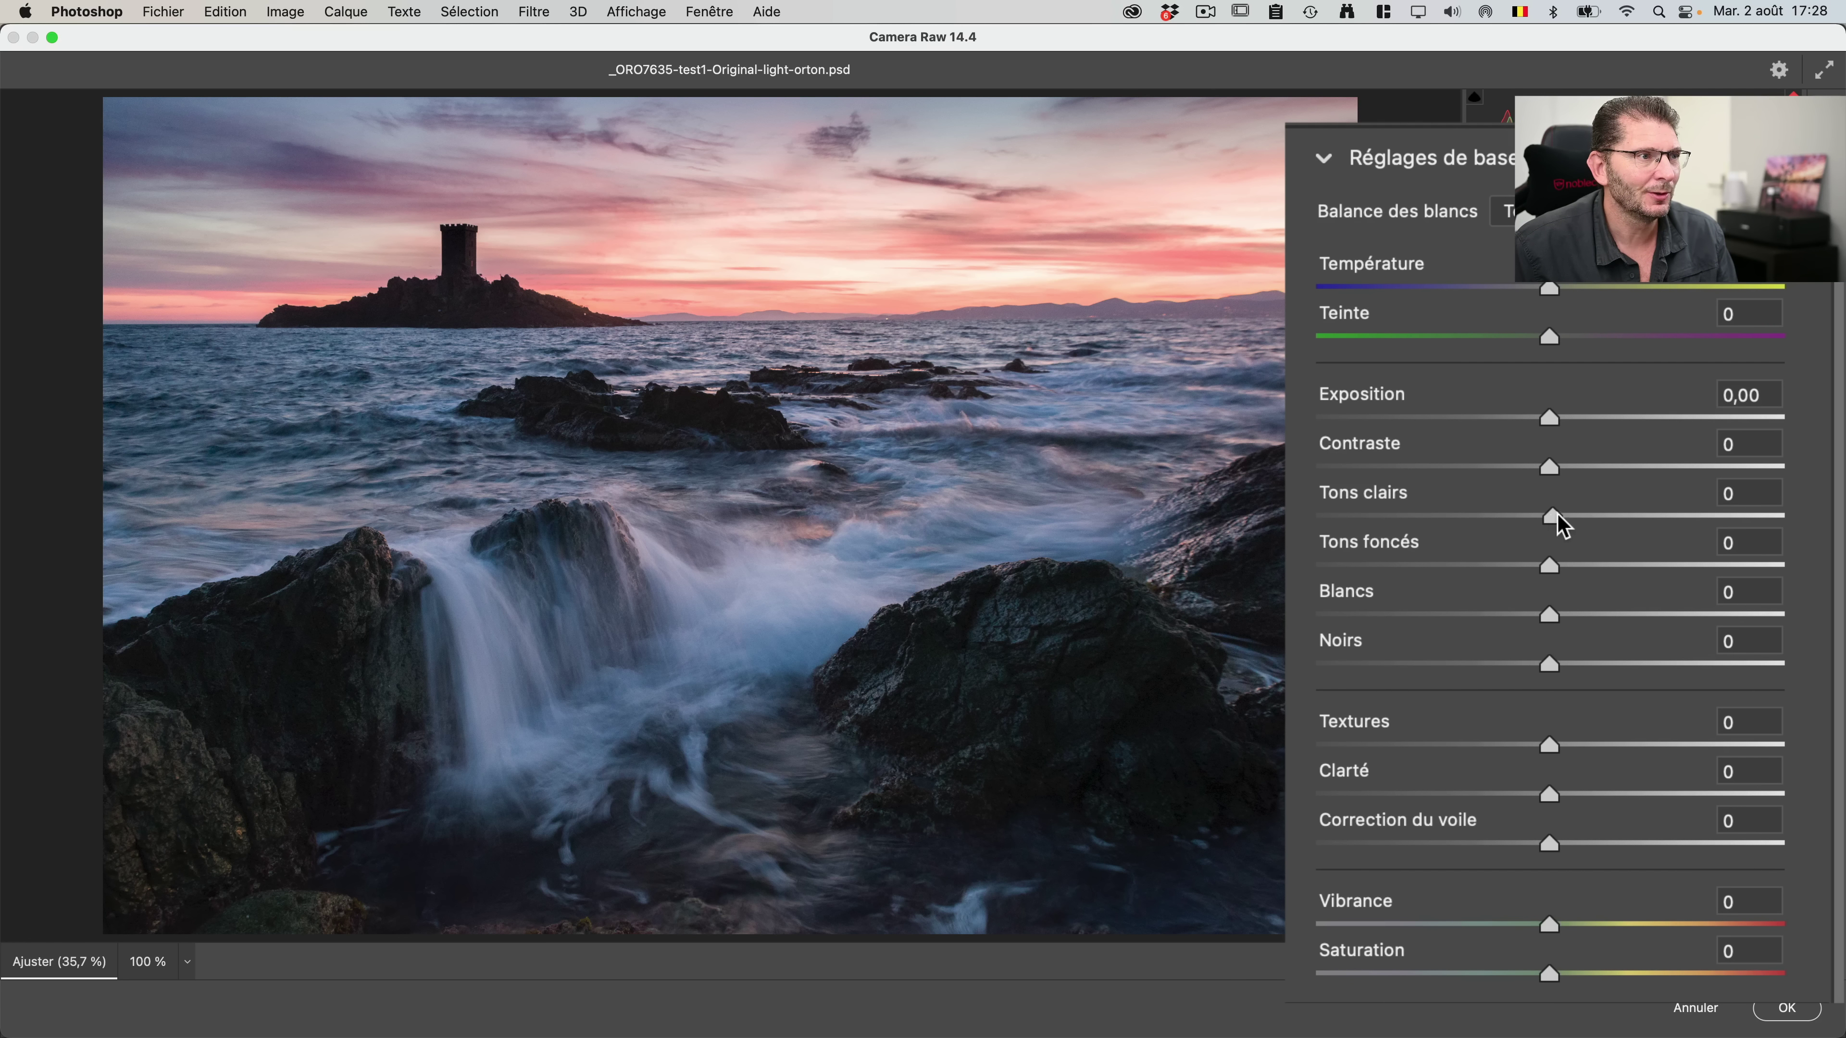
drag(1550, 517, 1572, 518)
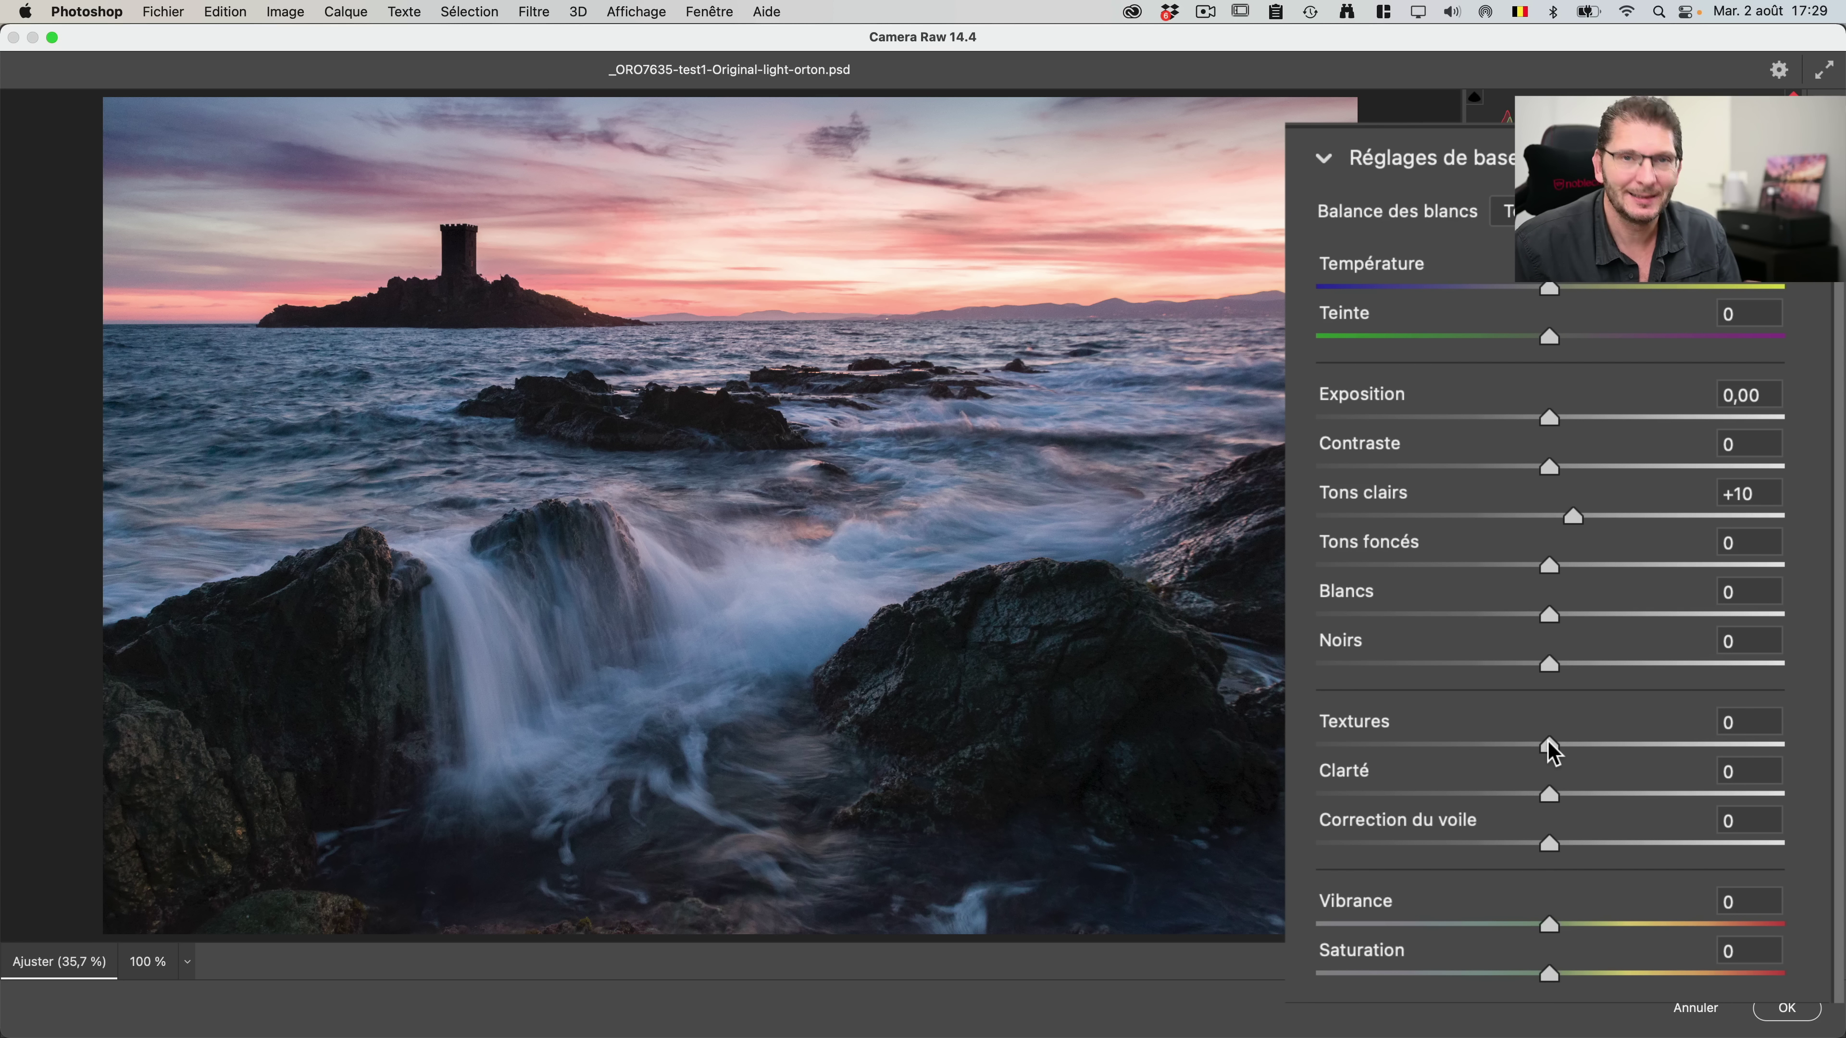
drag(1553, 753, 1461, 762)
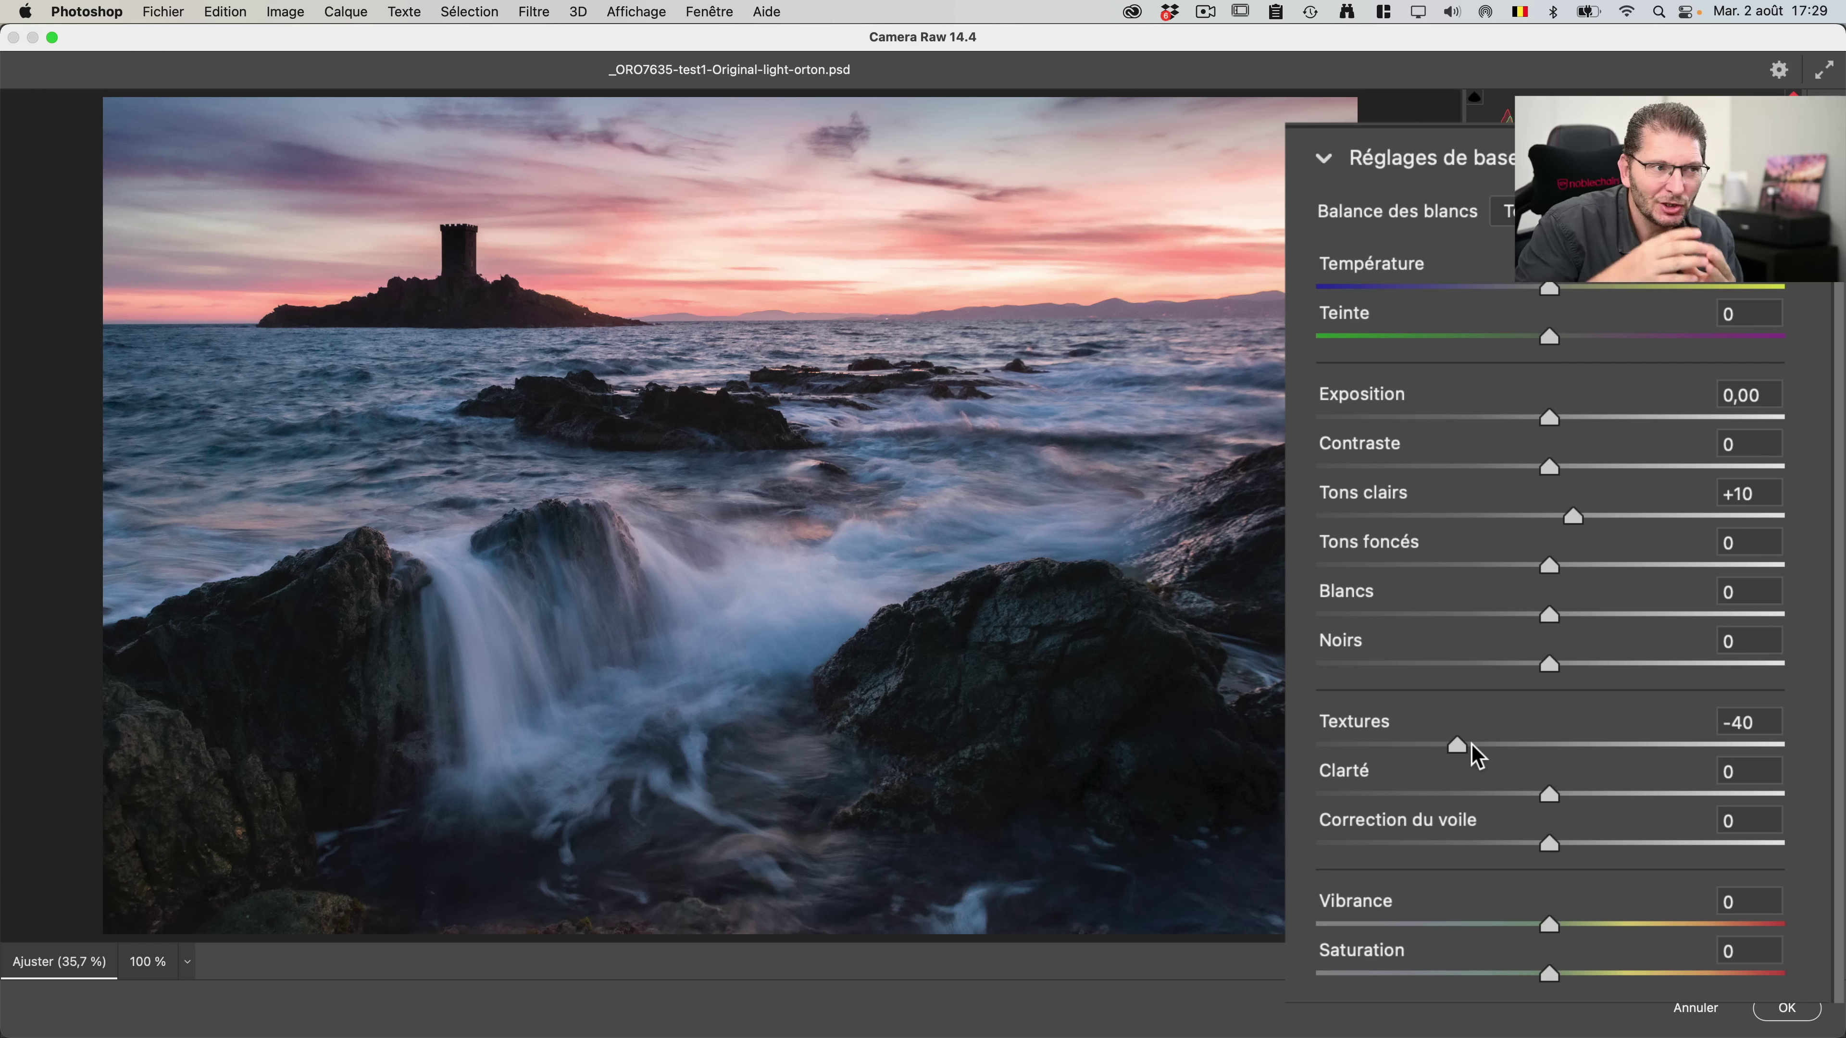
drag(1552, 800, 1511, 812)
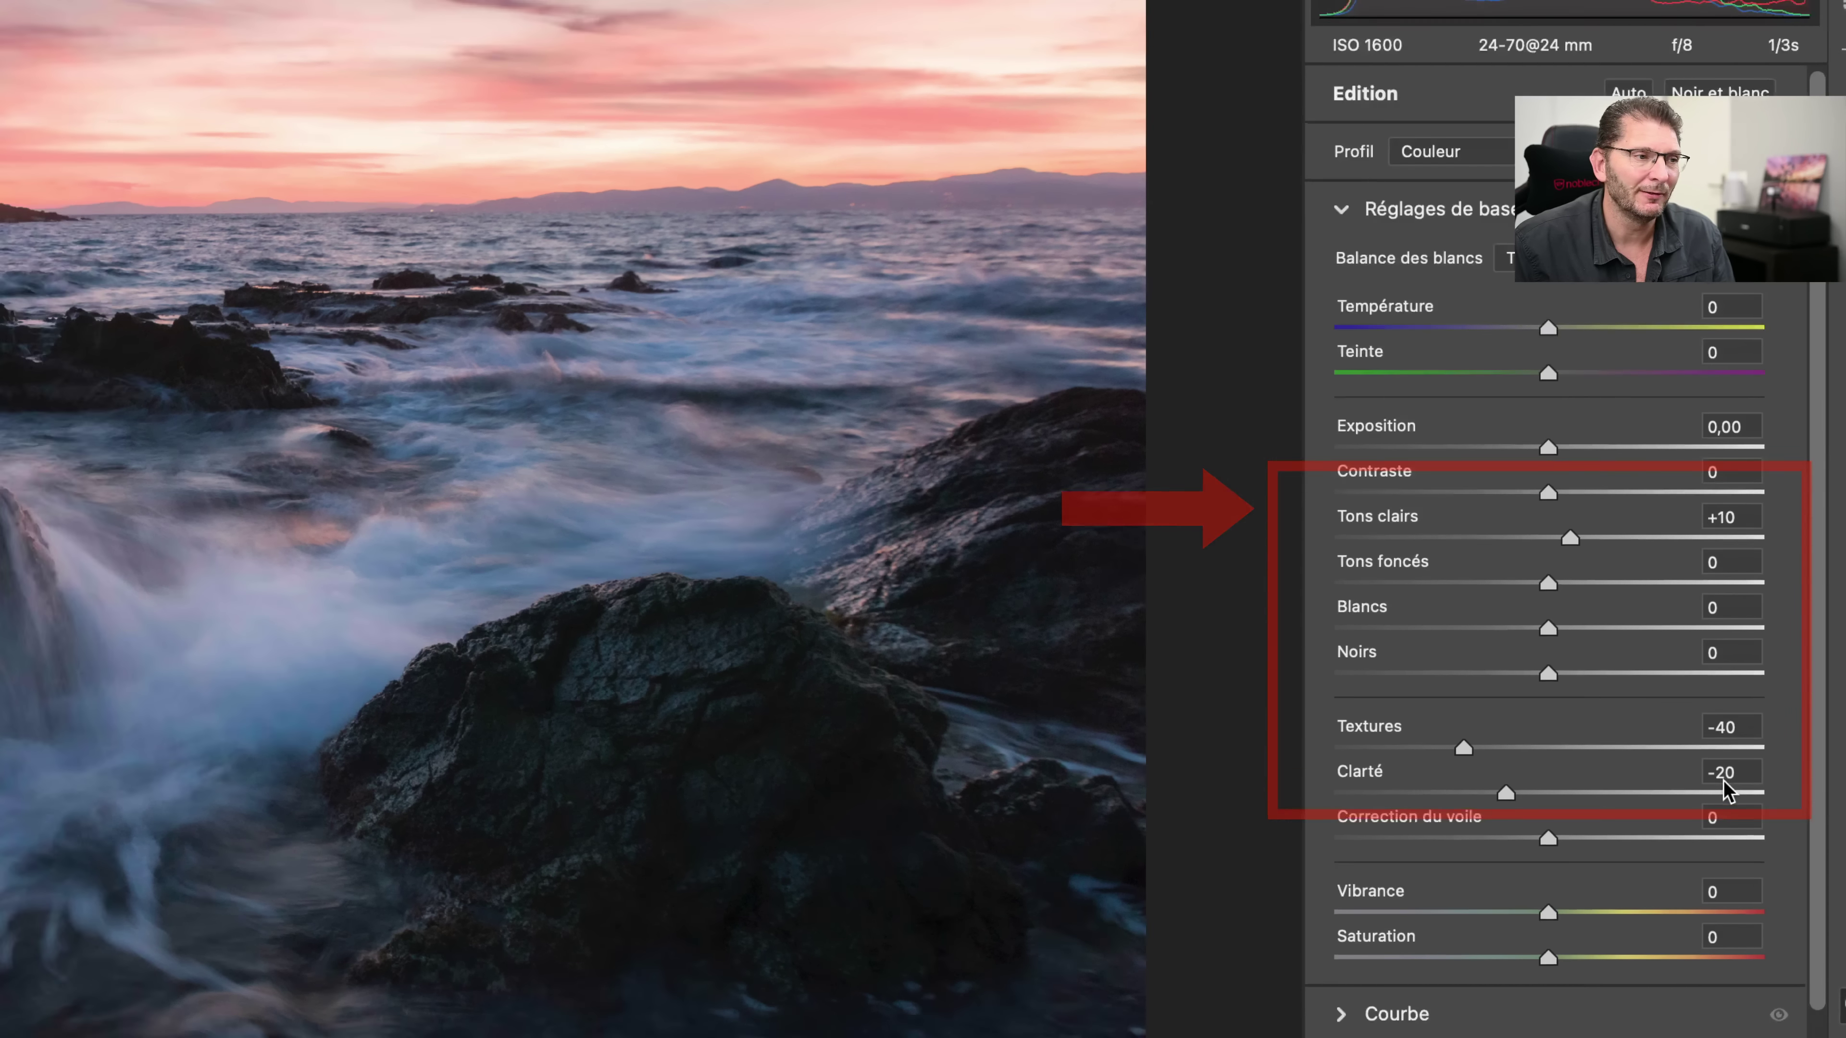
Step: Set Réduction du bruit to 30 in the Camera Raw Détail settings and apply the filter
scroll(1593, 878, down, 5)
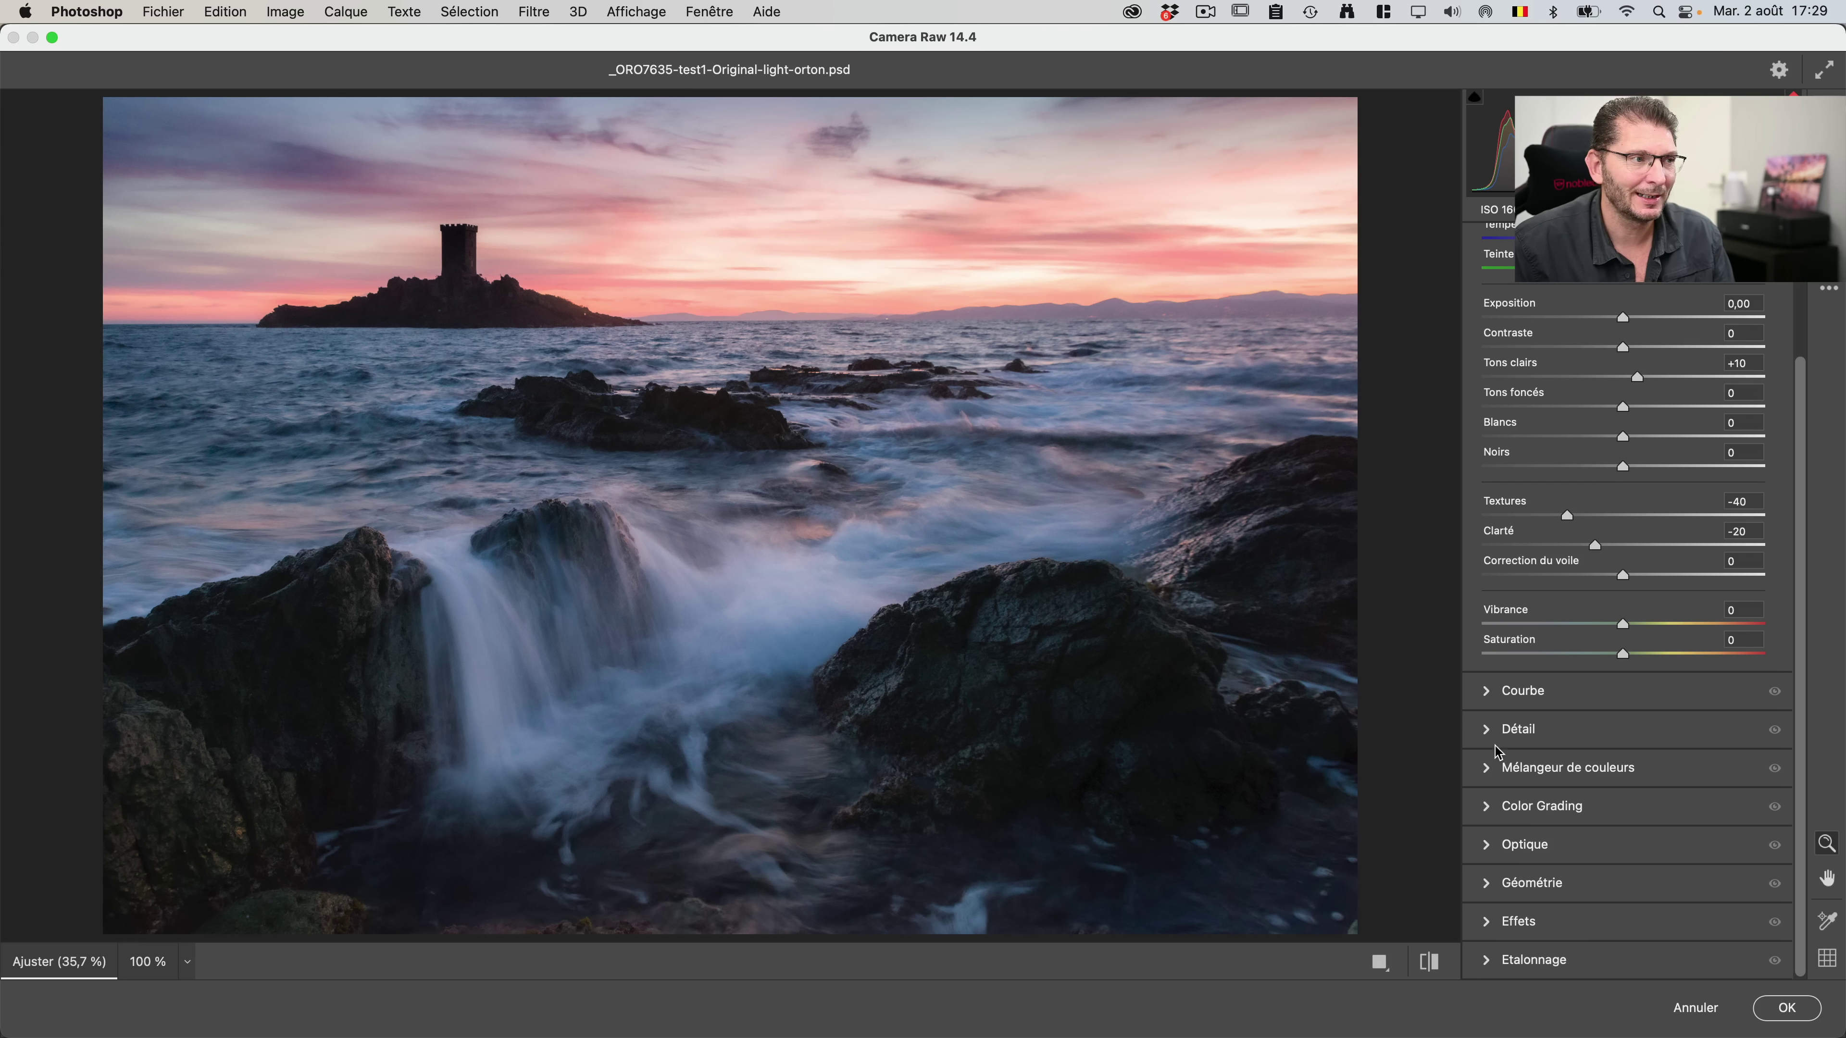
click(1494, 730)
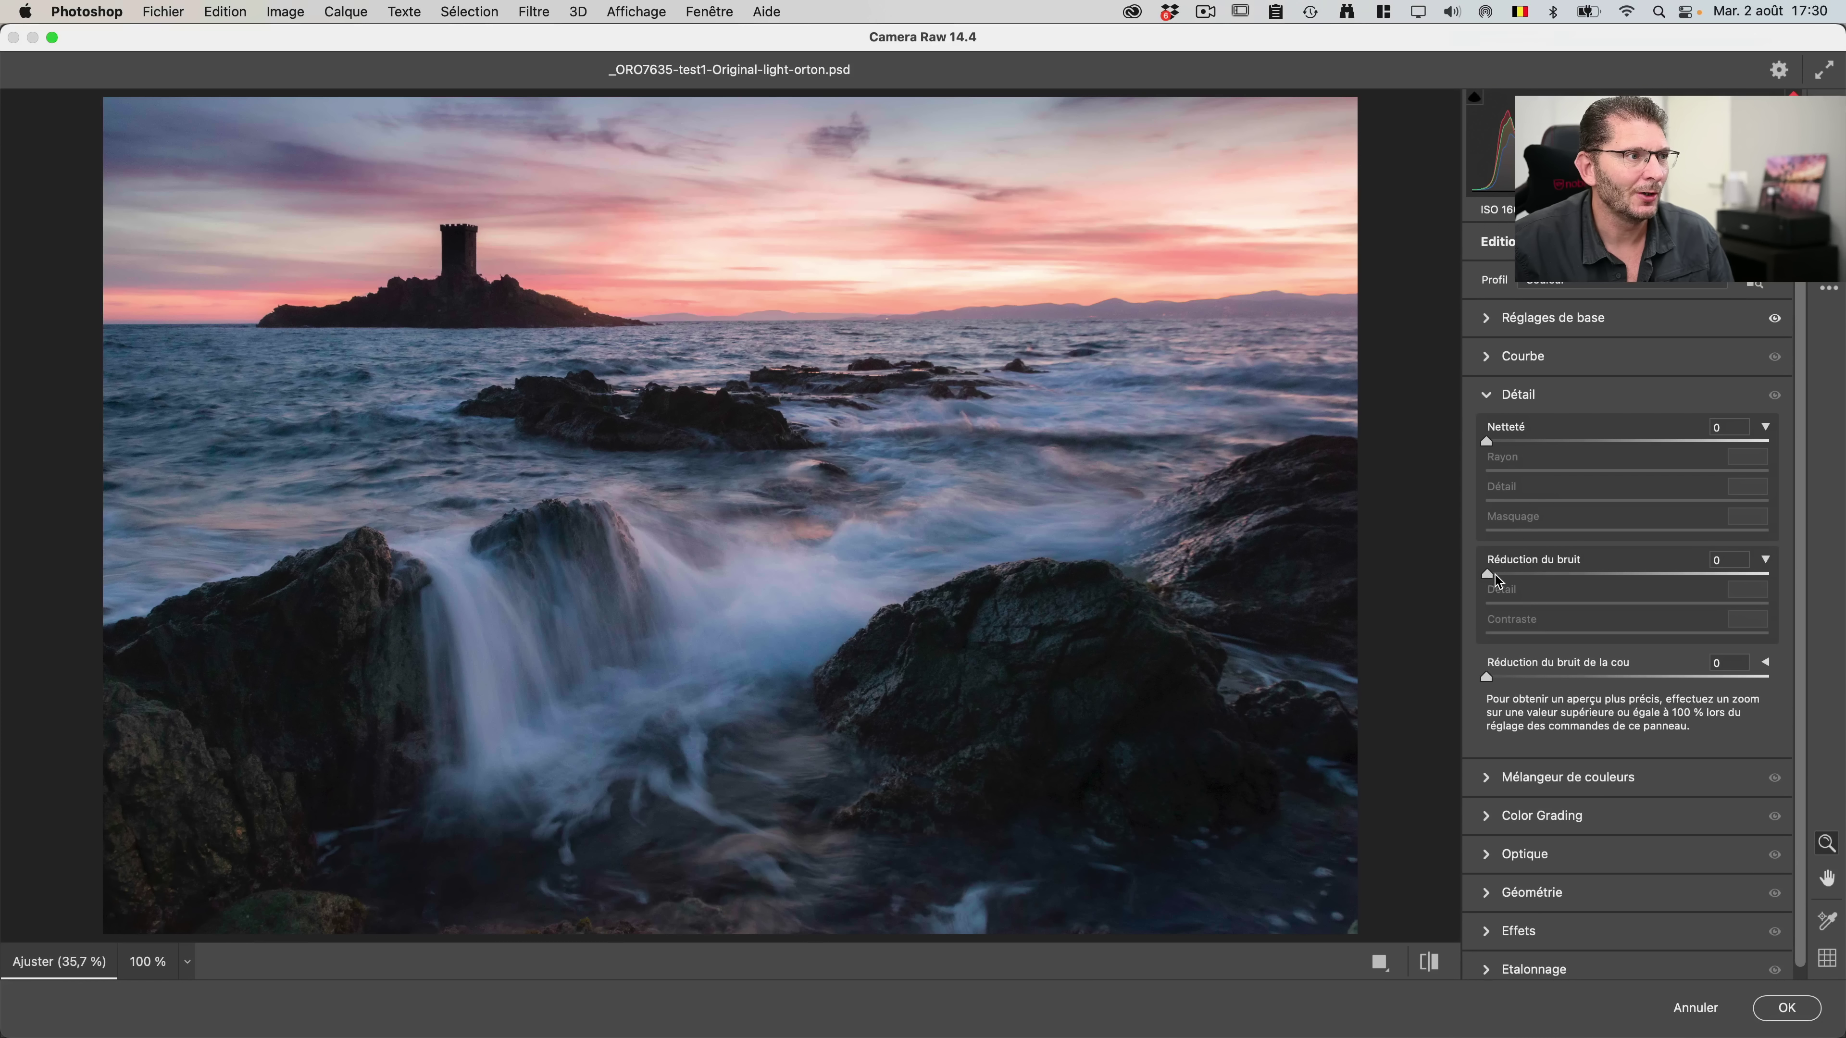
drag(1495, 575, 1570, 574)
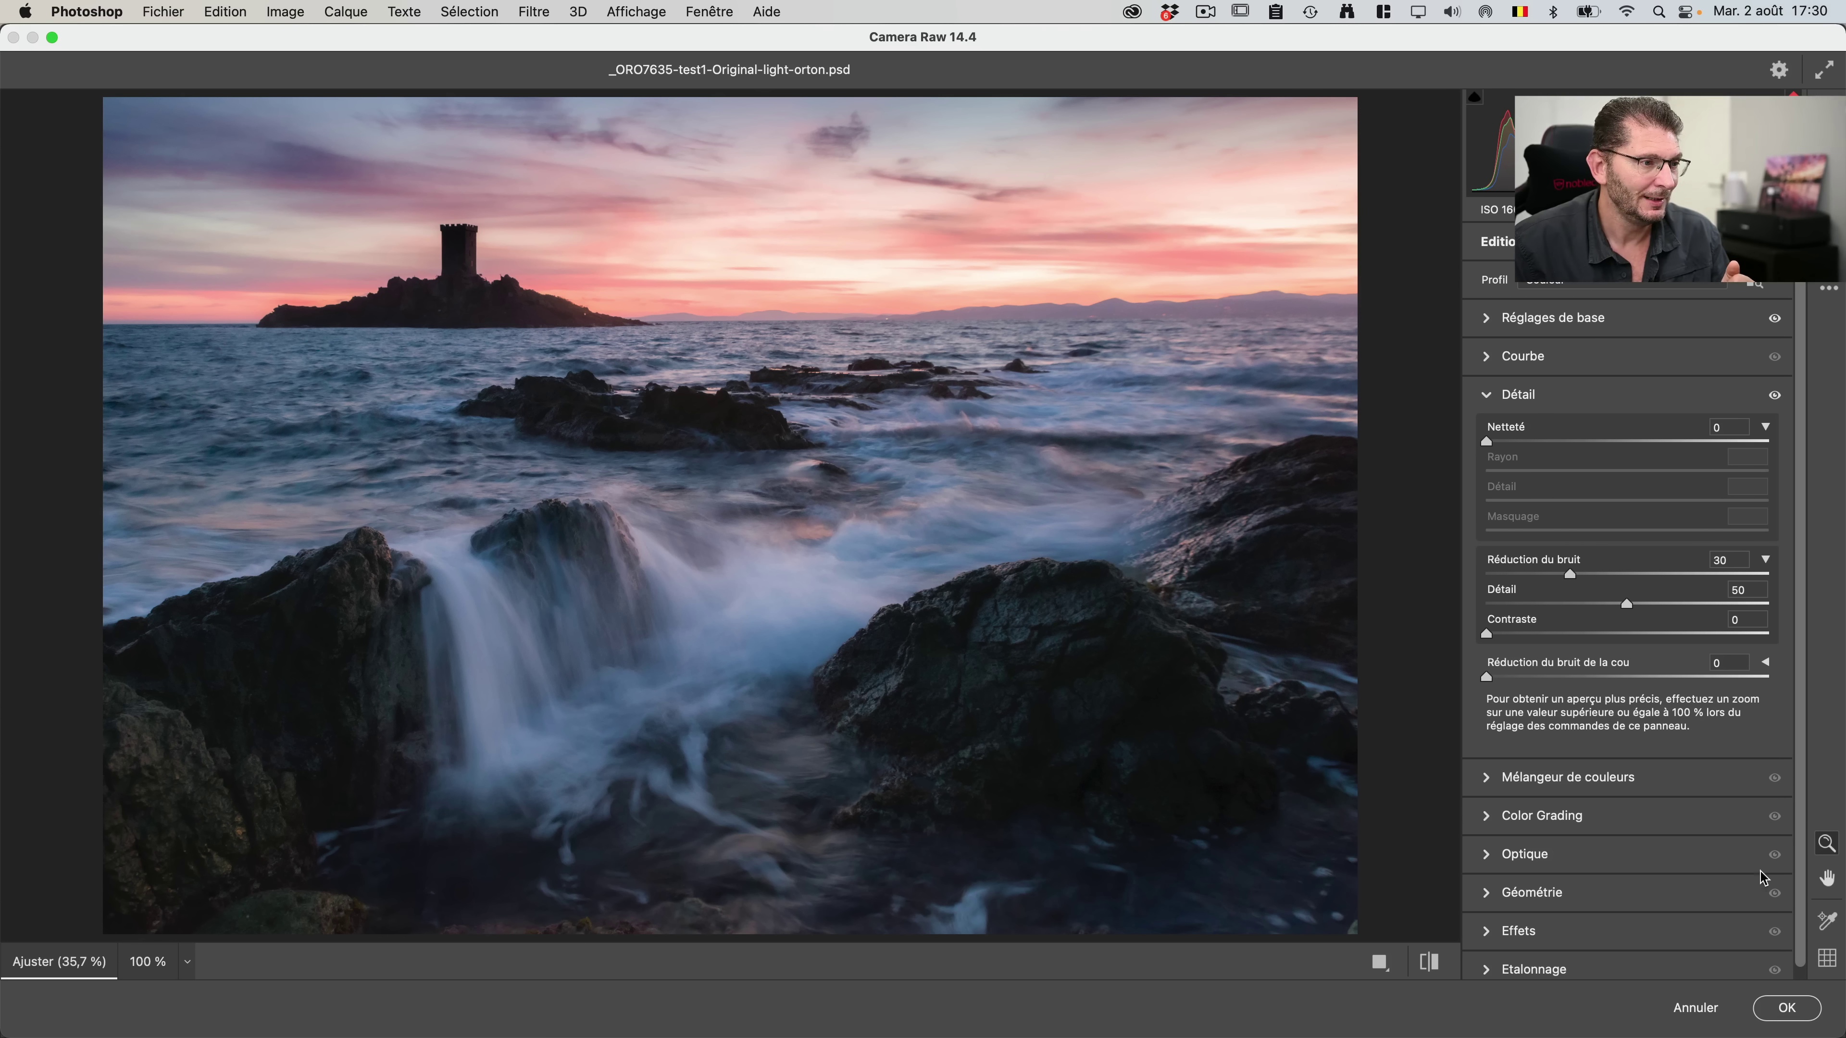
click(1787, 1008)
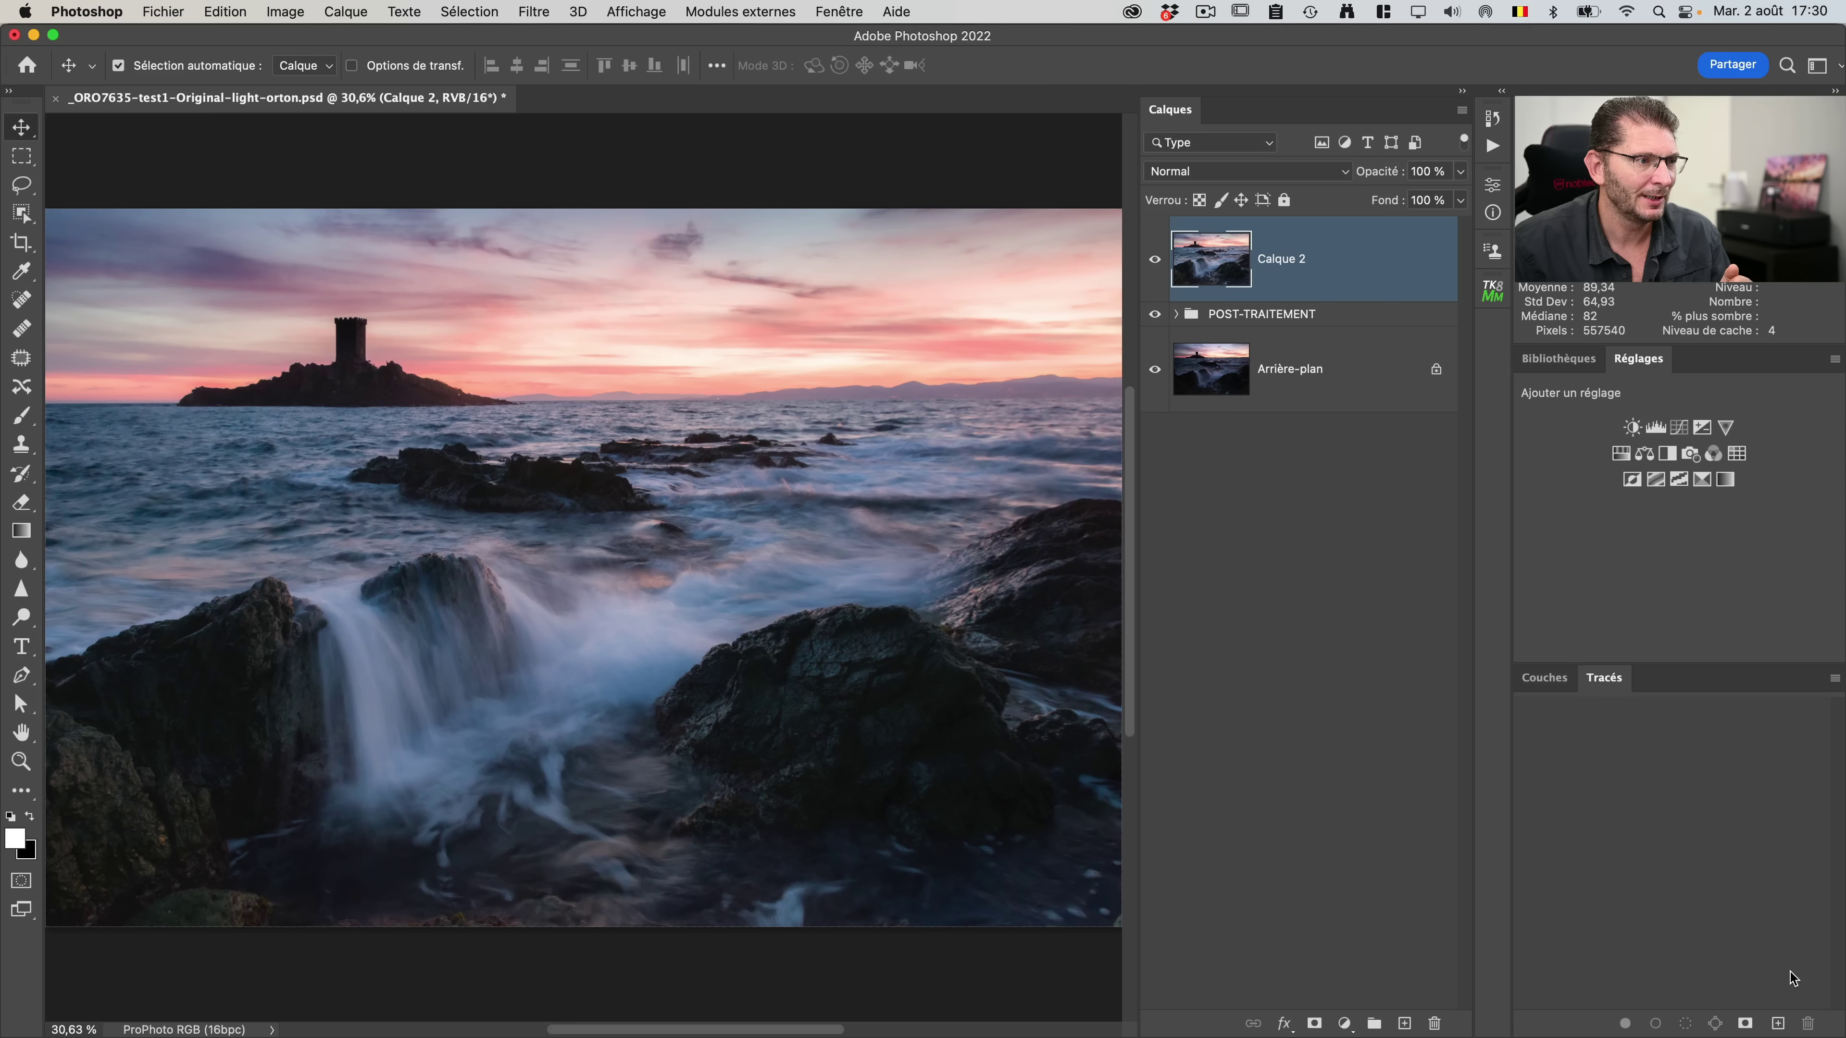
Step: Rename the filtered layer Calque 2 as "Orton léger"
double_click(1287, 260)
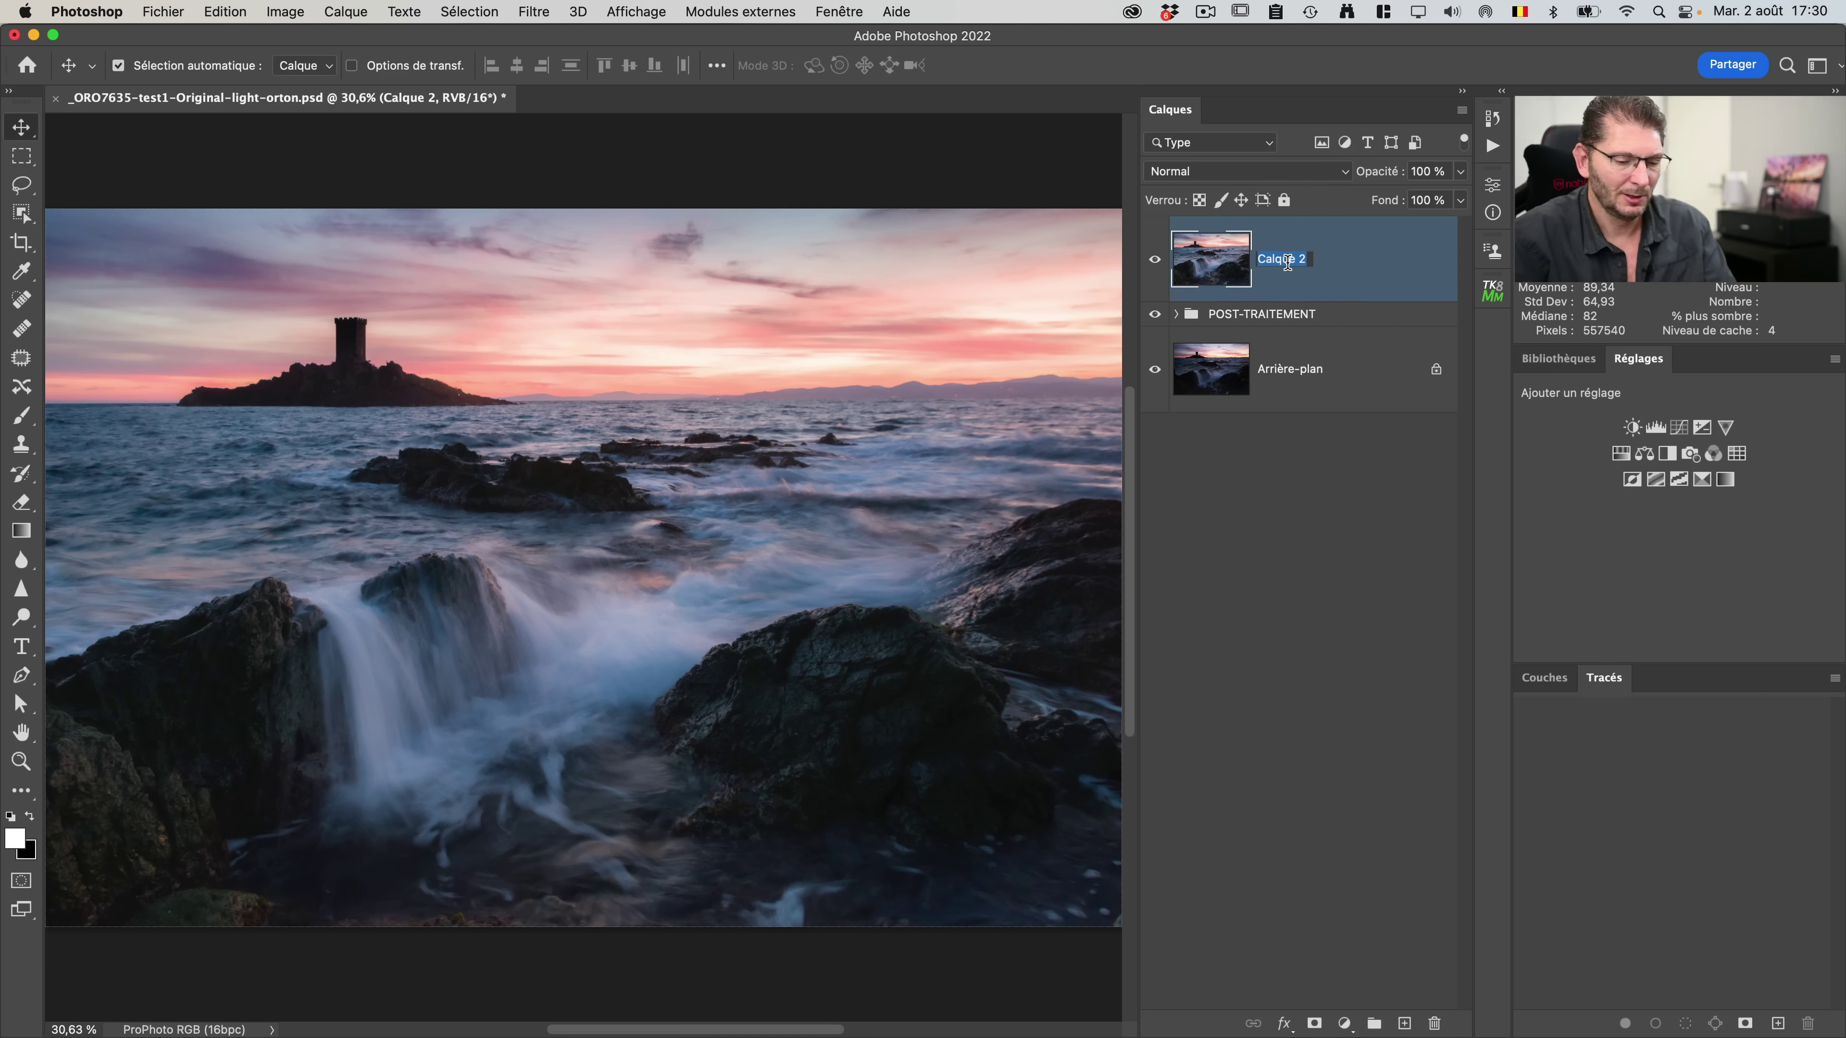
text(Orton léger)
key(Return)
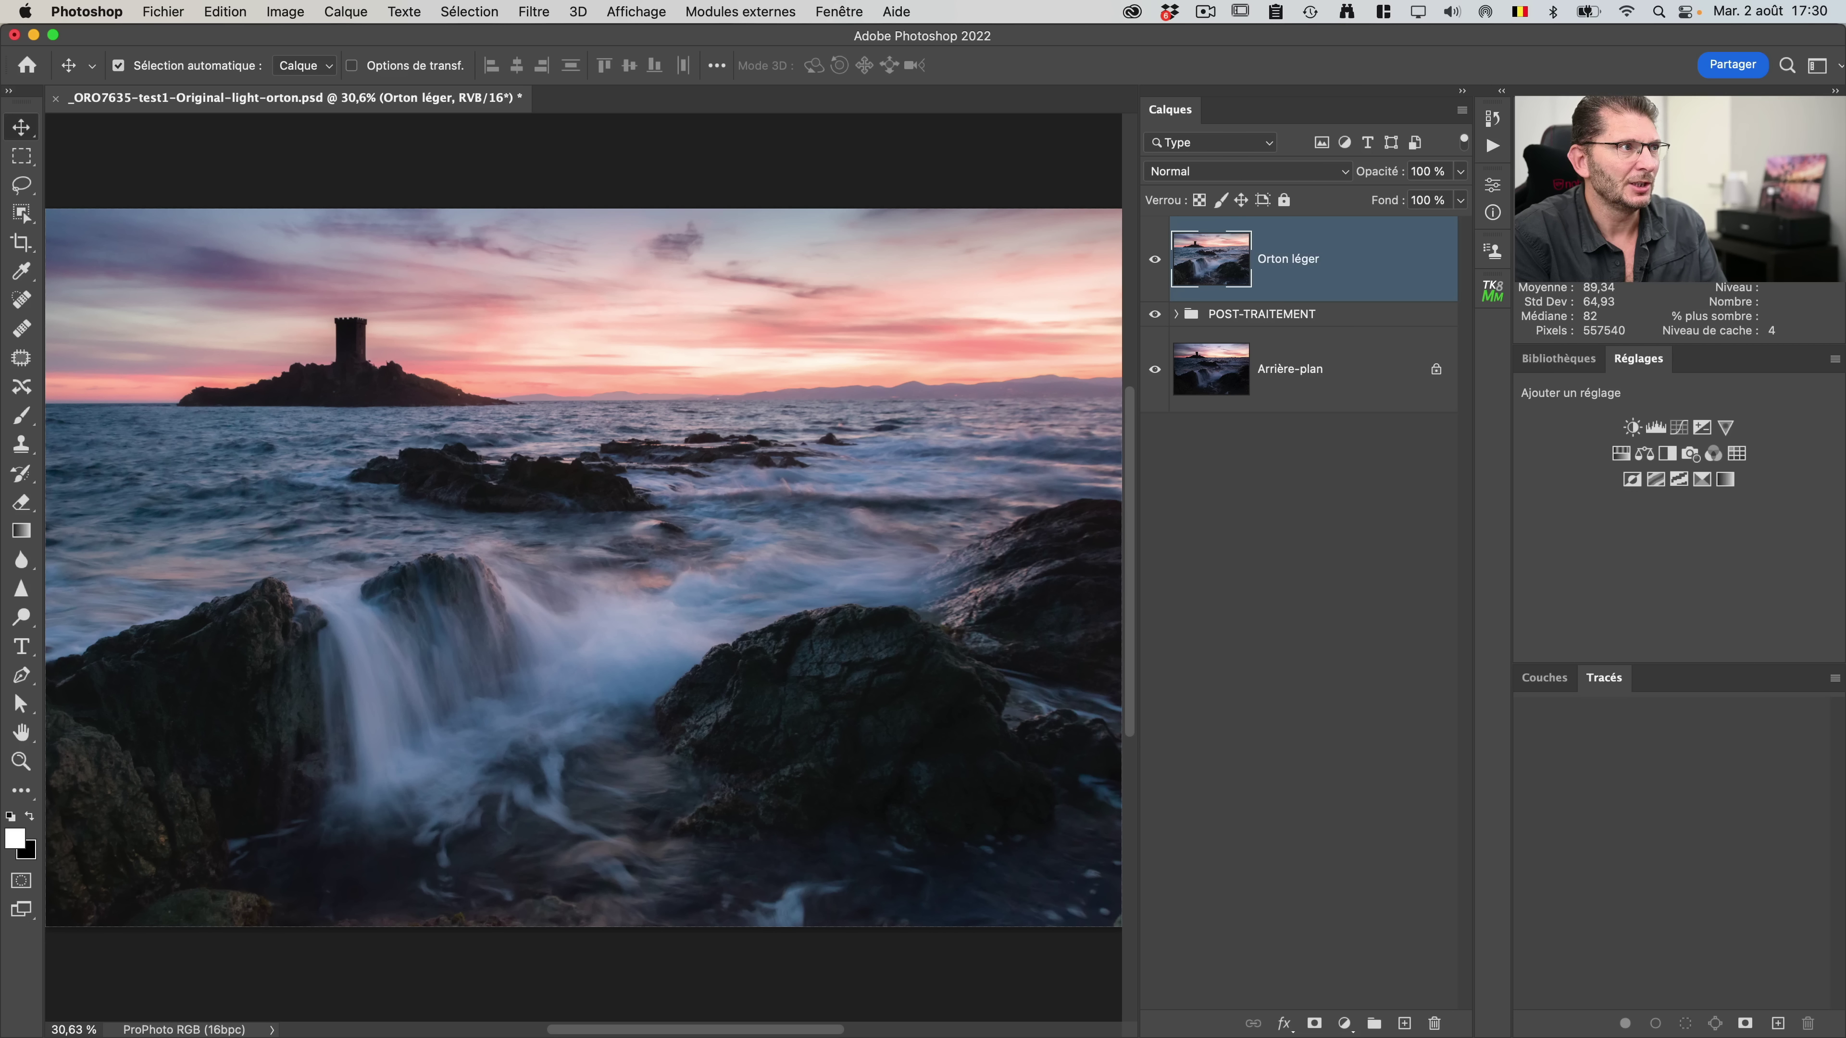
Step: Toggle the visibility of the Orton léger layer to compare the seascape with and without the soft effect
click(1163, 260)
click(1163, 260)
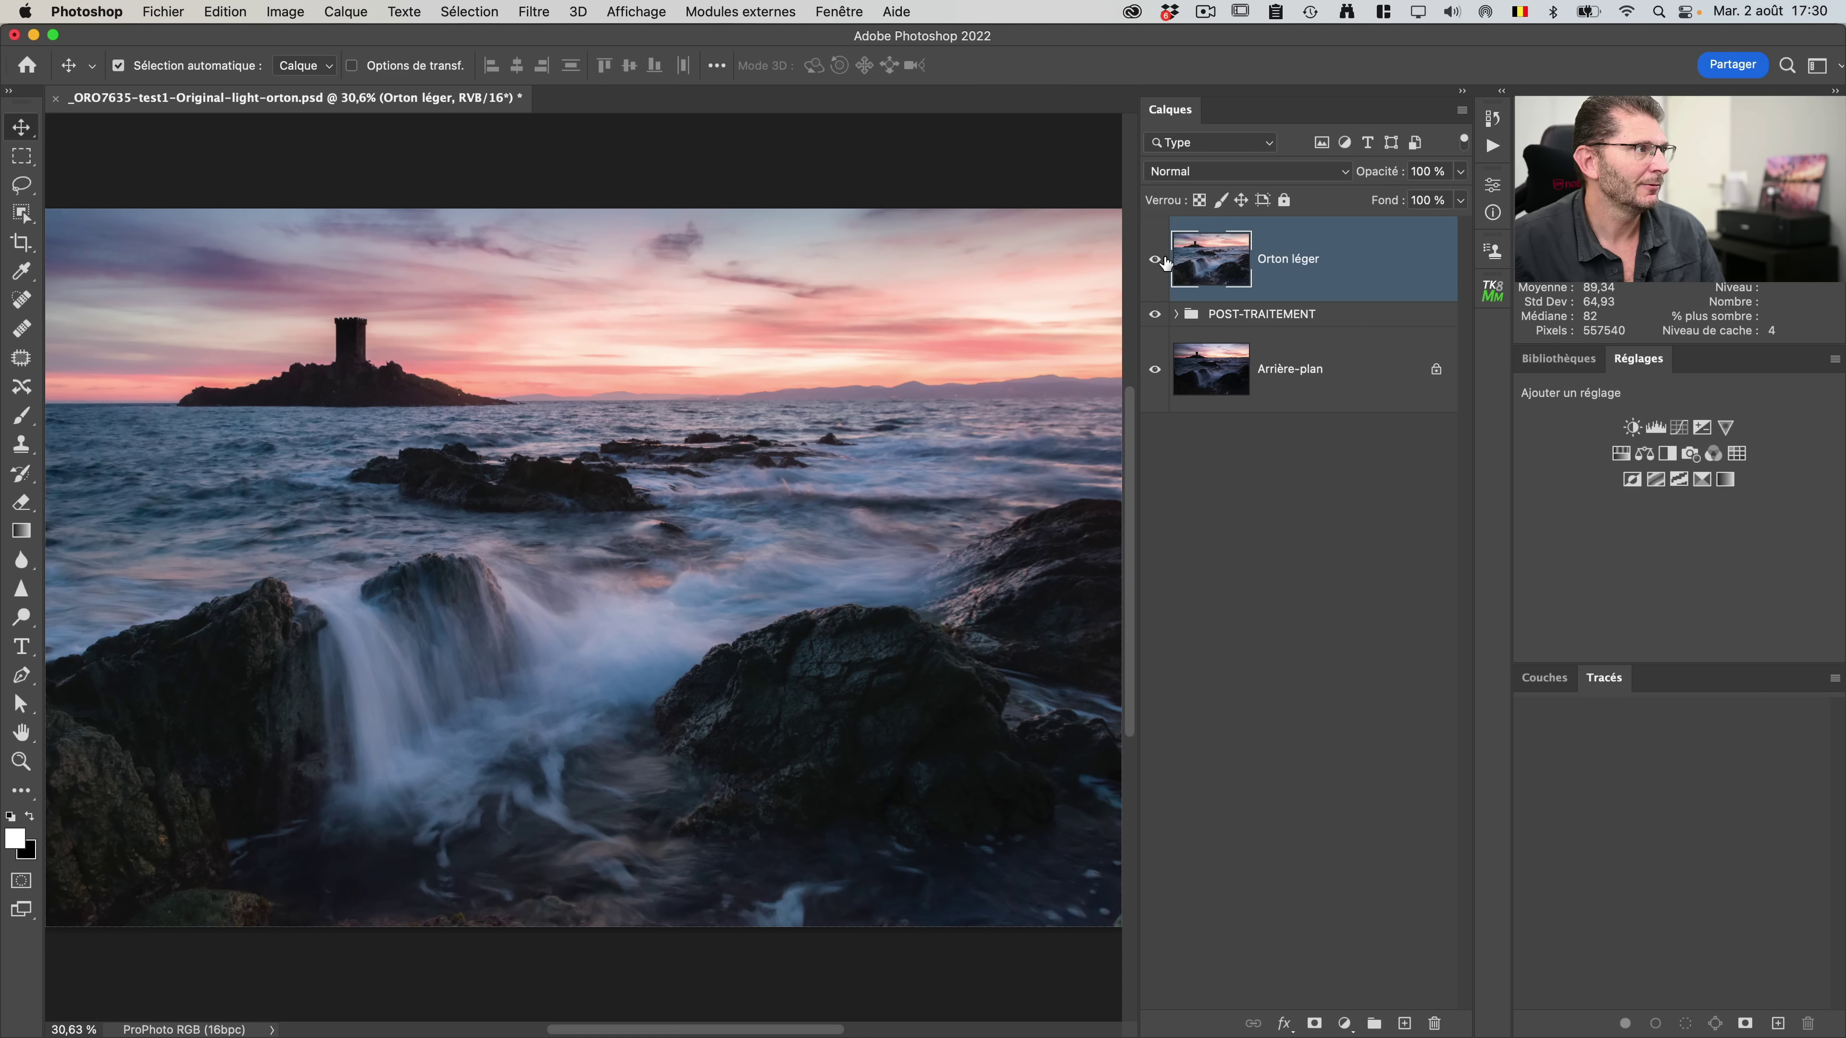
click(1161, 259)
click(1154, 255)
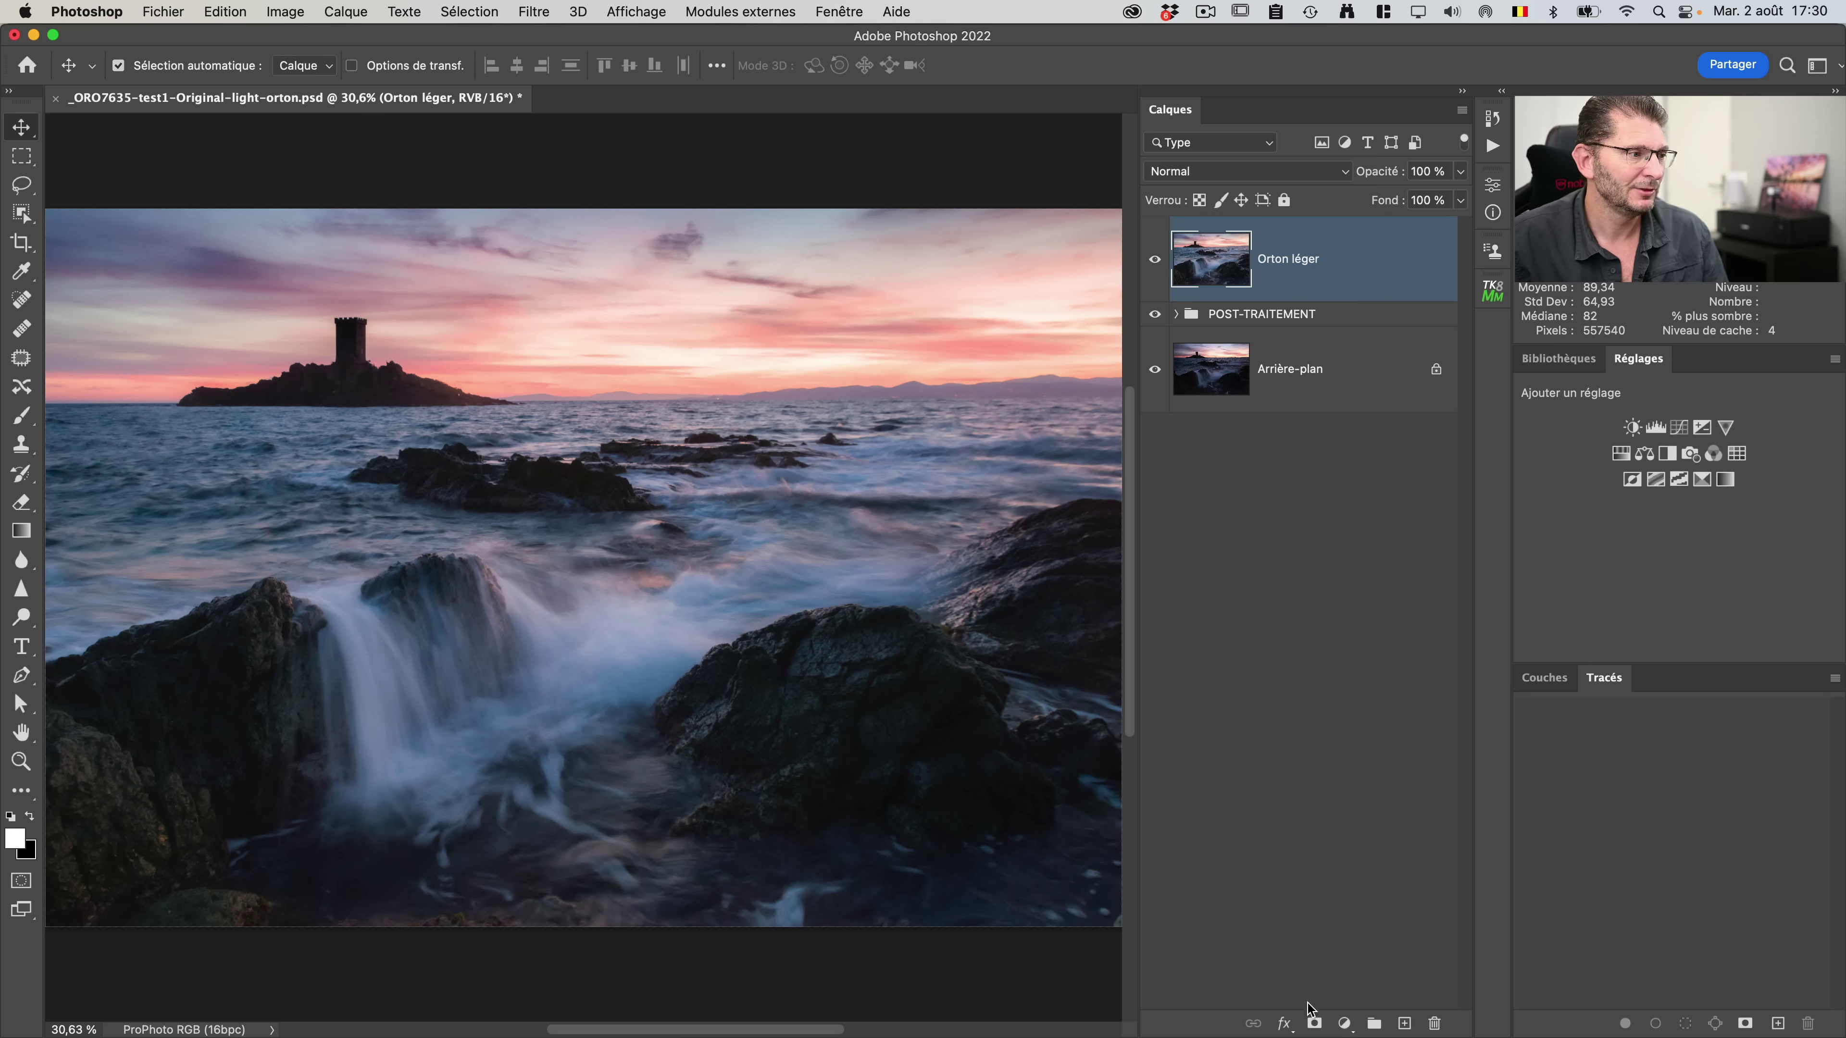
Step: Add a black layer mask to the Orton léger layer and reselect the layer's image thumbnail
key(alt)
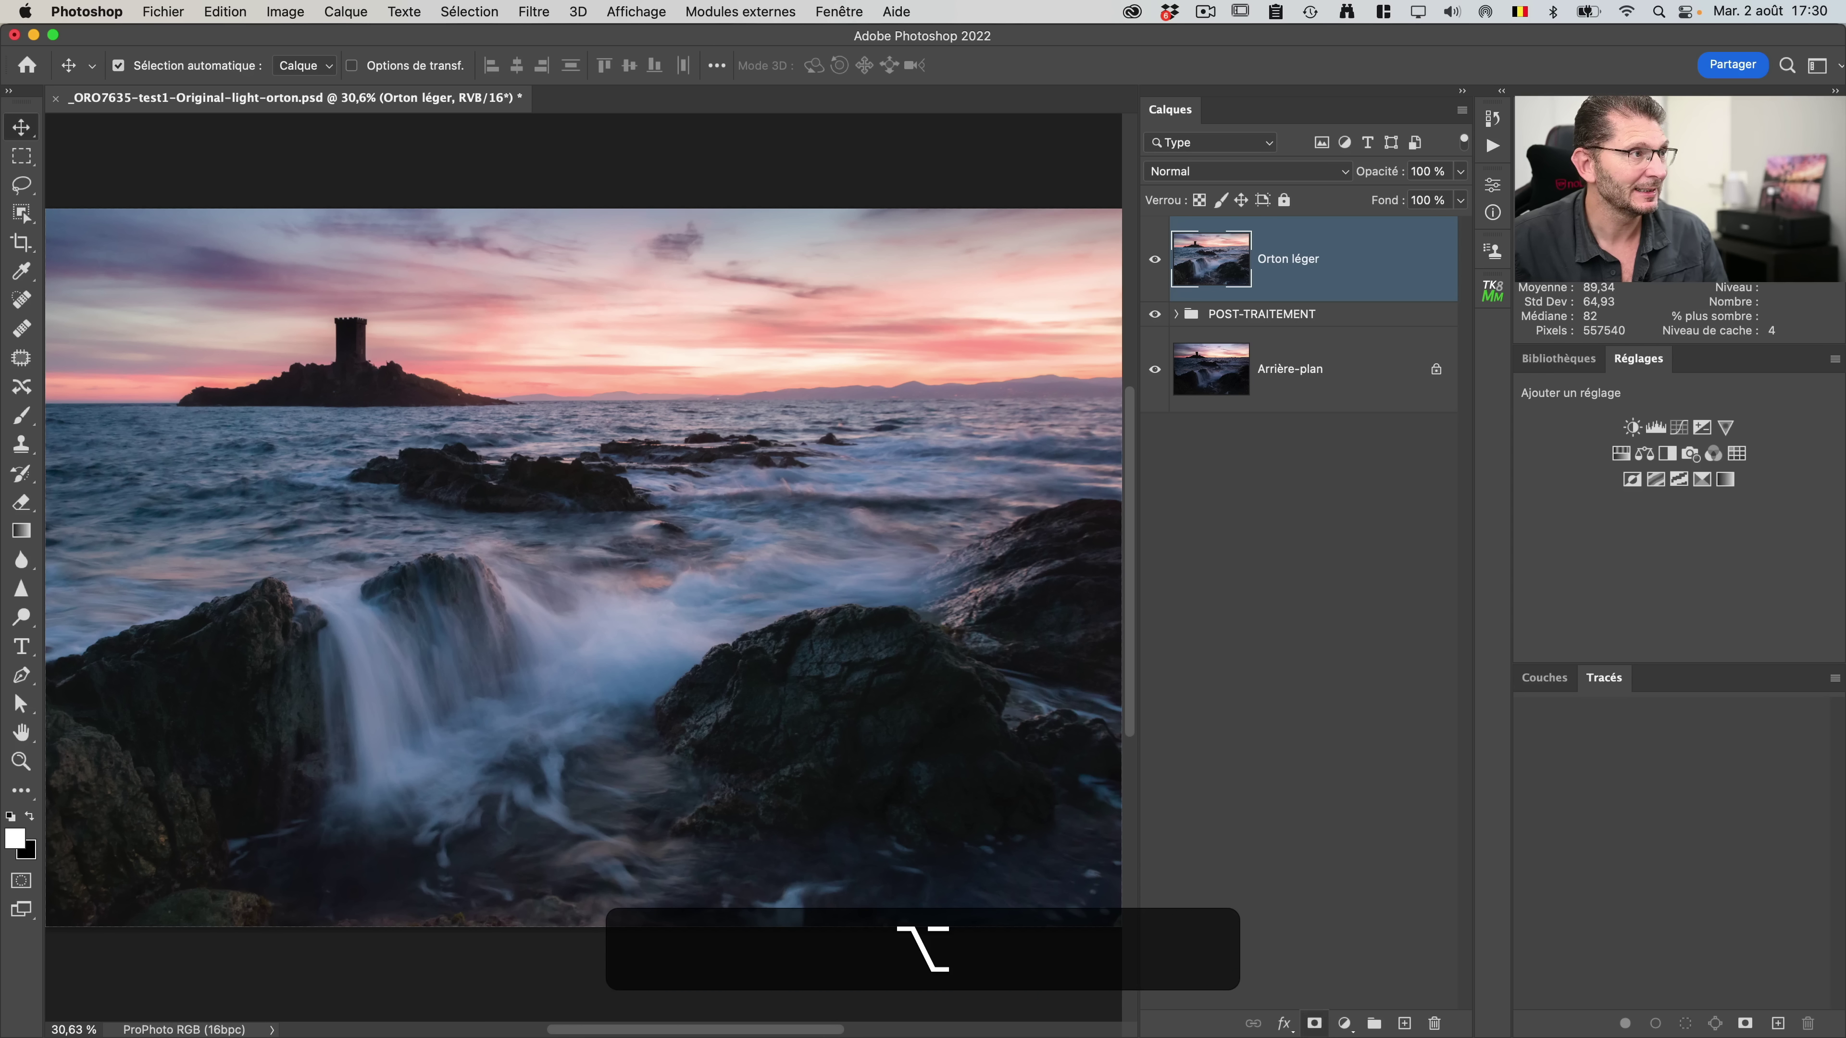
alt+click(1313, 1023)
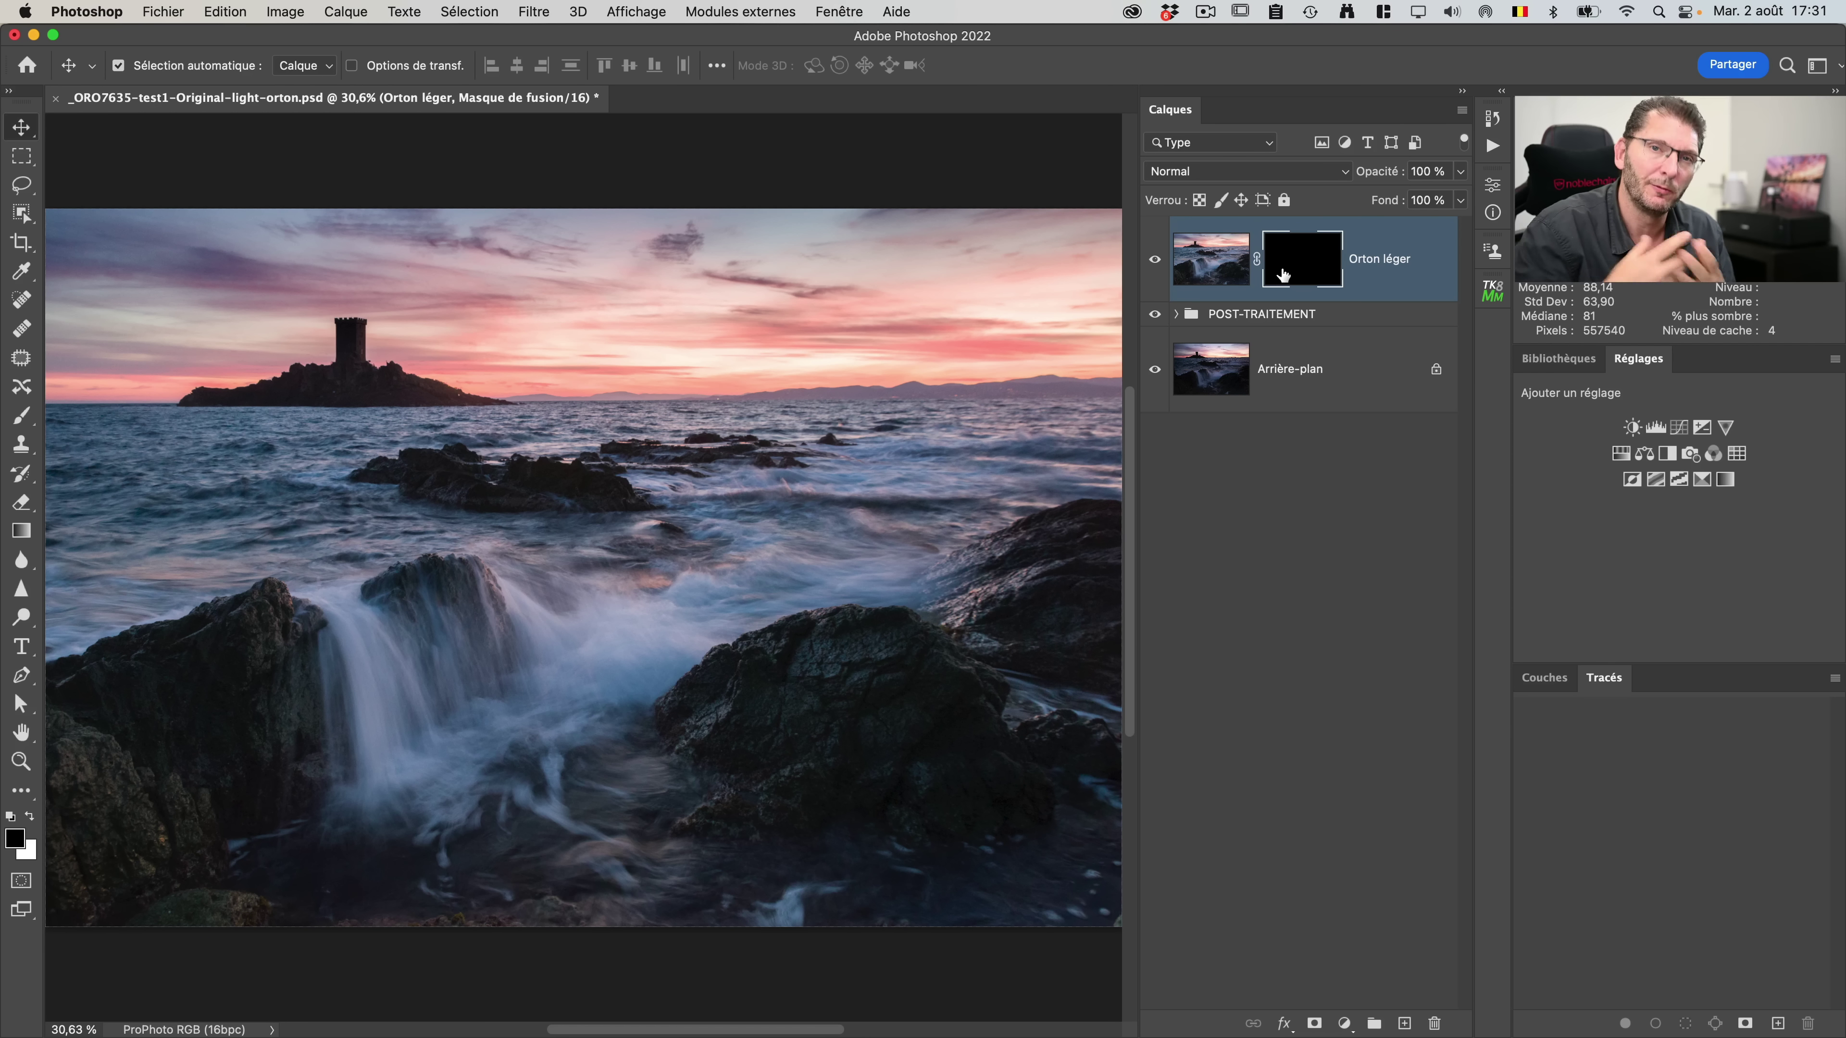
click(1223, 266)
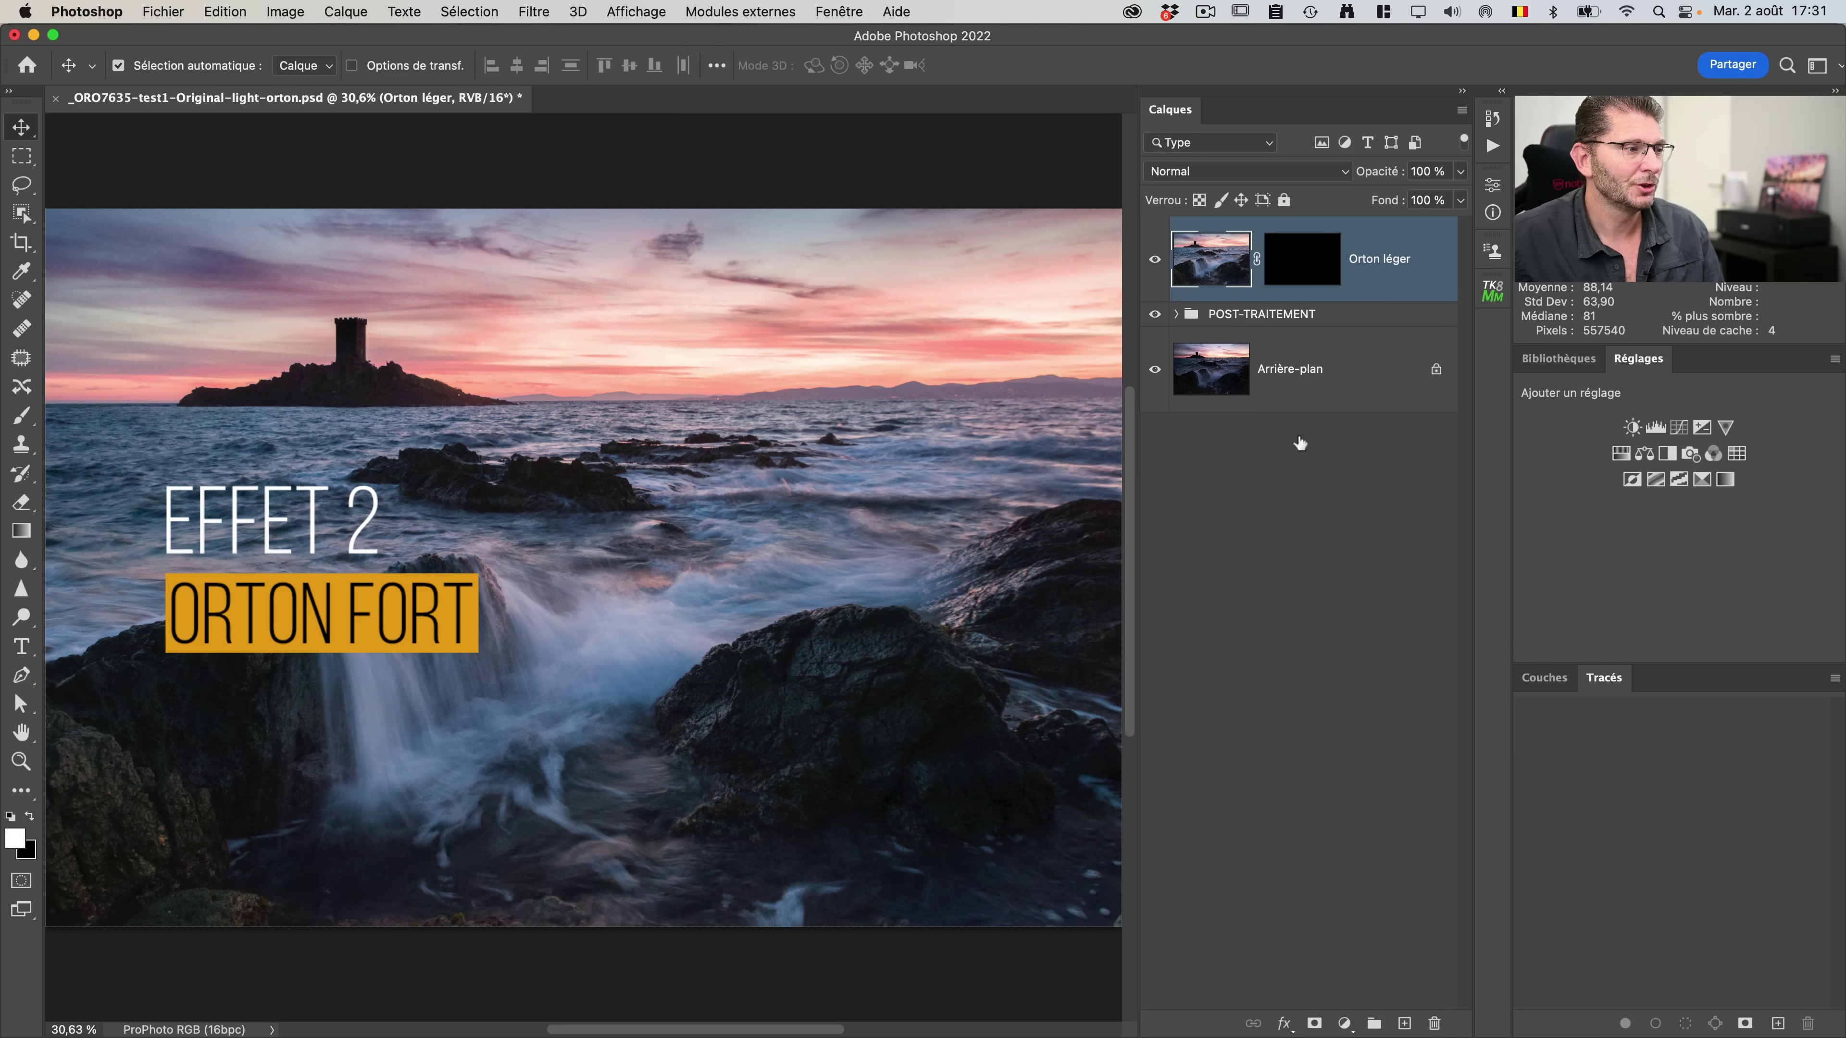
Step: Create a new layer above Orton léger and fill it with the merged image using Appliquer une image, with Calque set to Fusionné
click(1404, 1023)
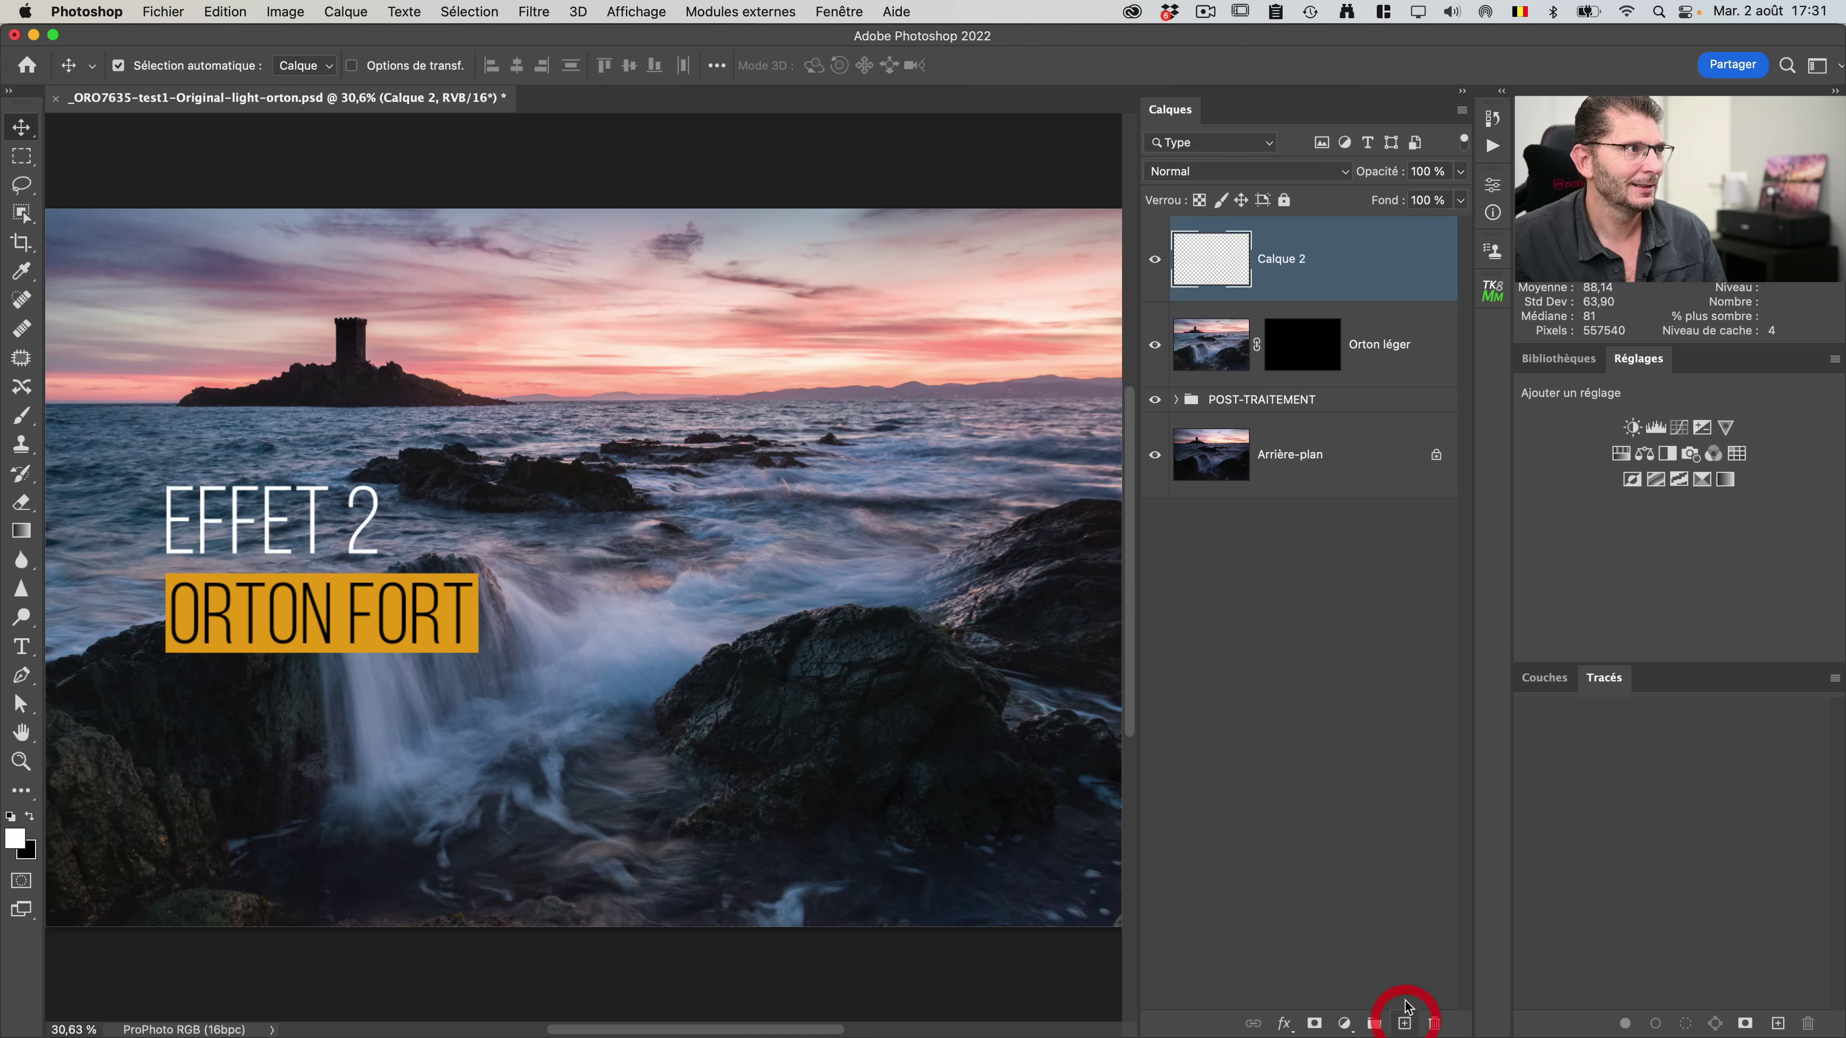
click(307, 16)
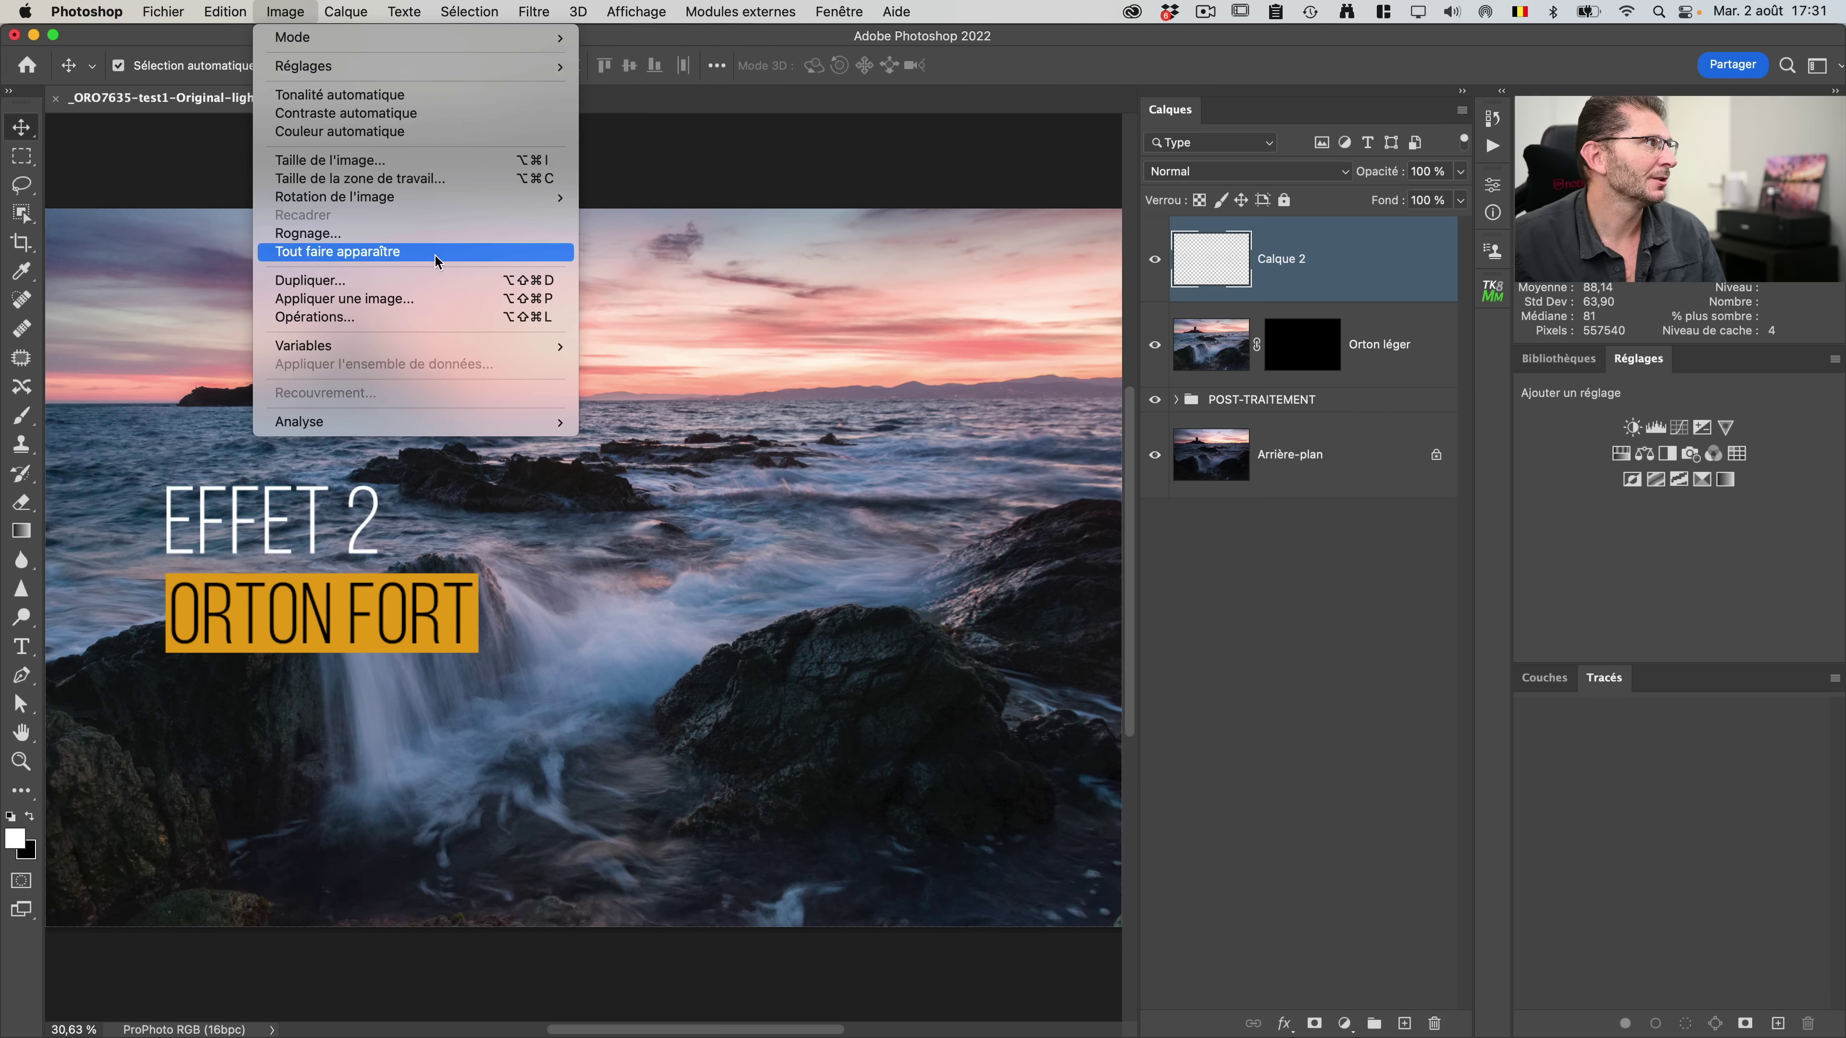
click(433, 298)
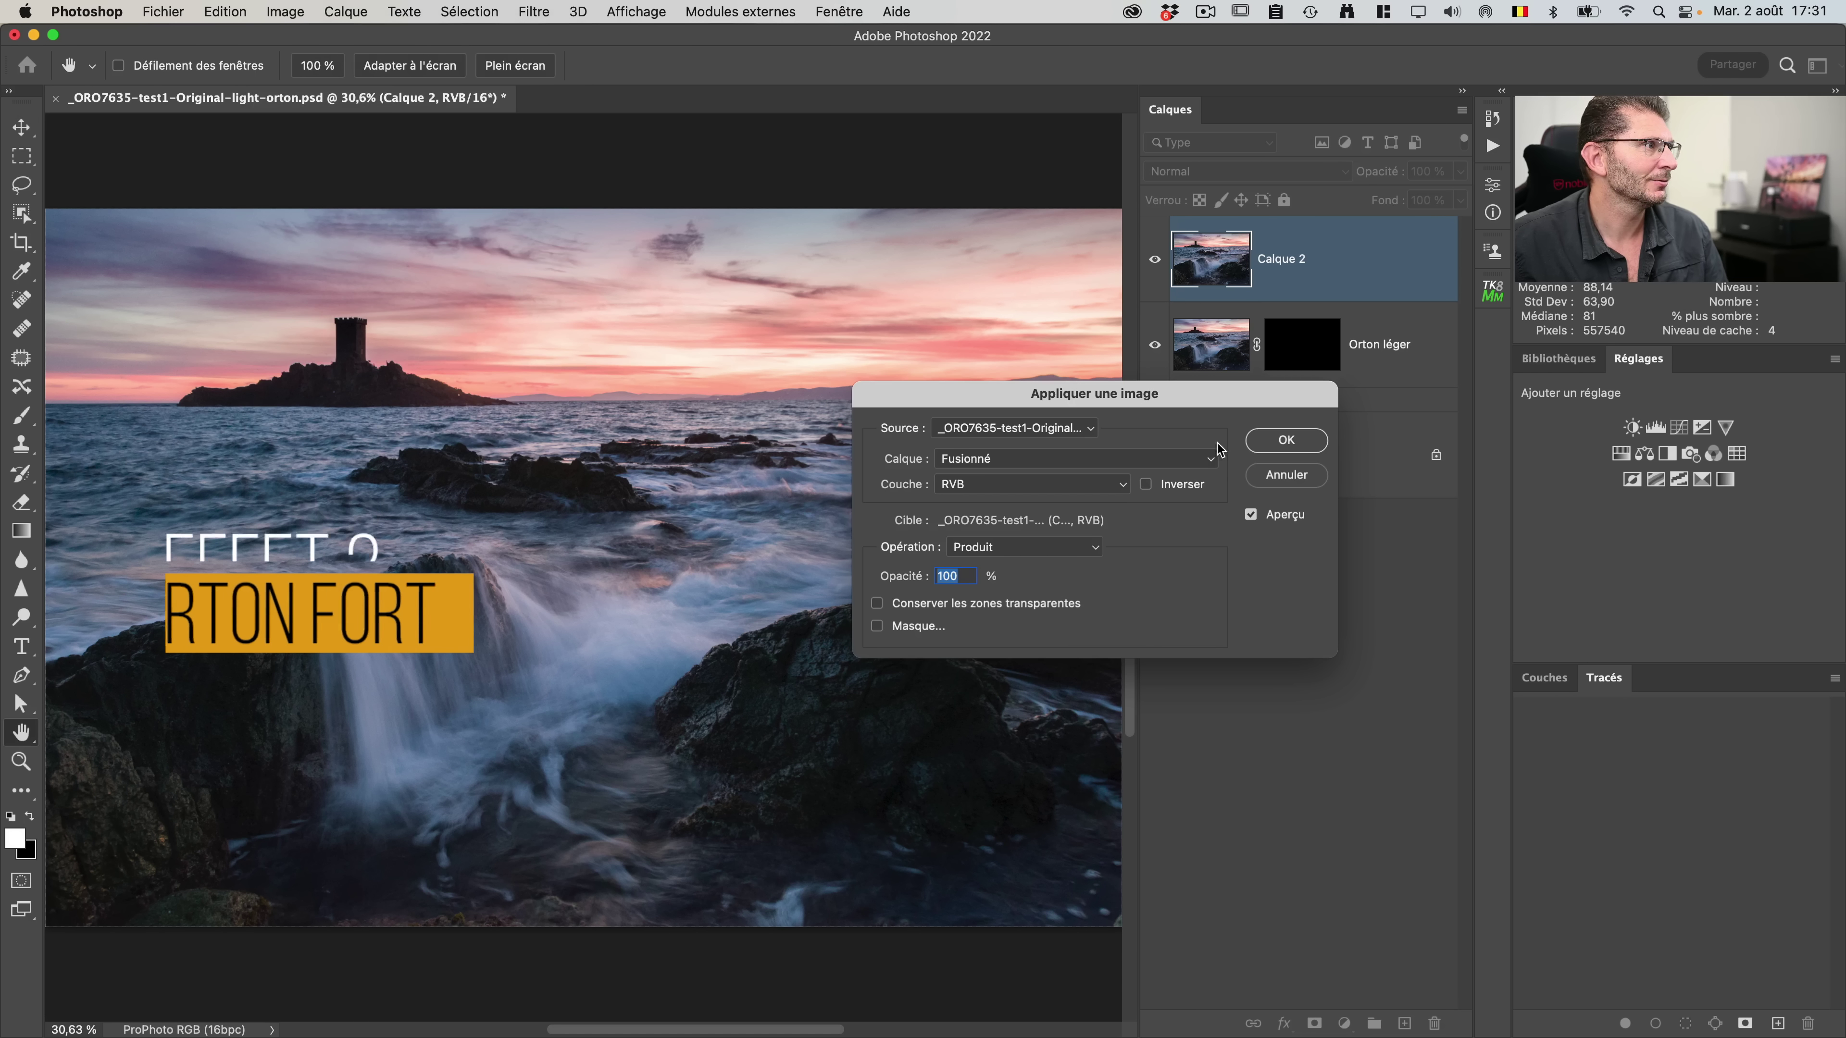
click(1286, 440)
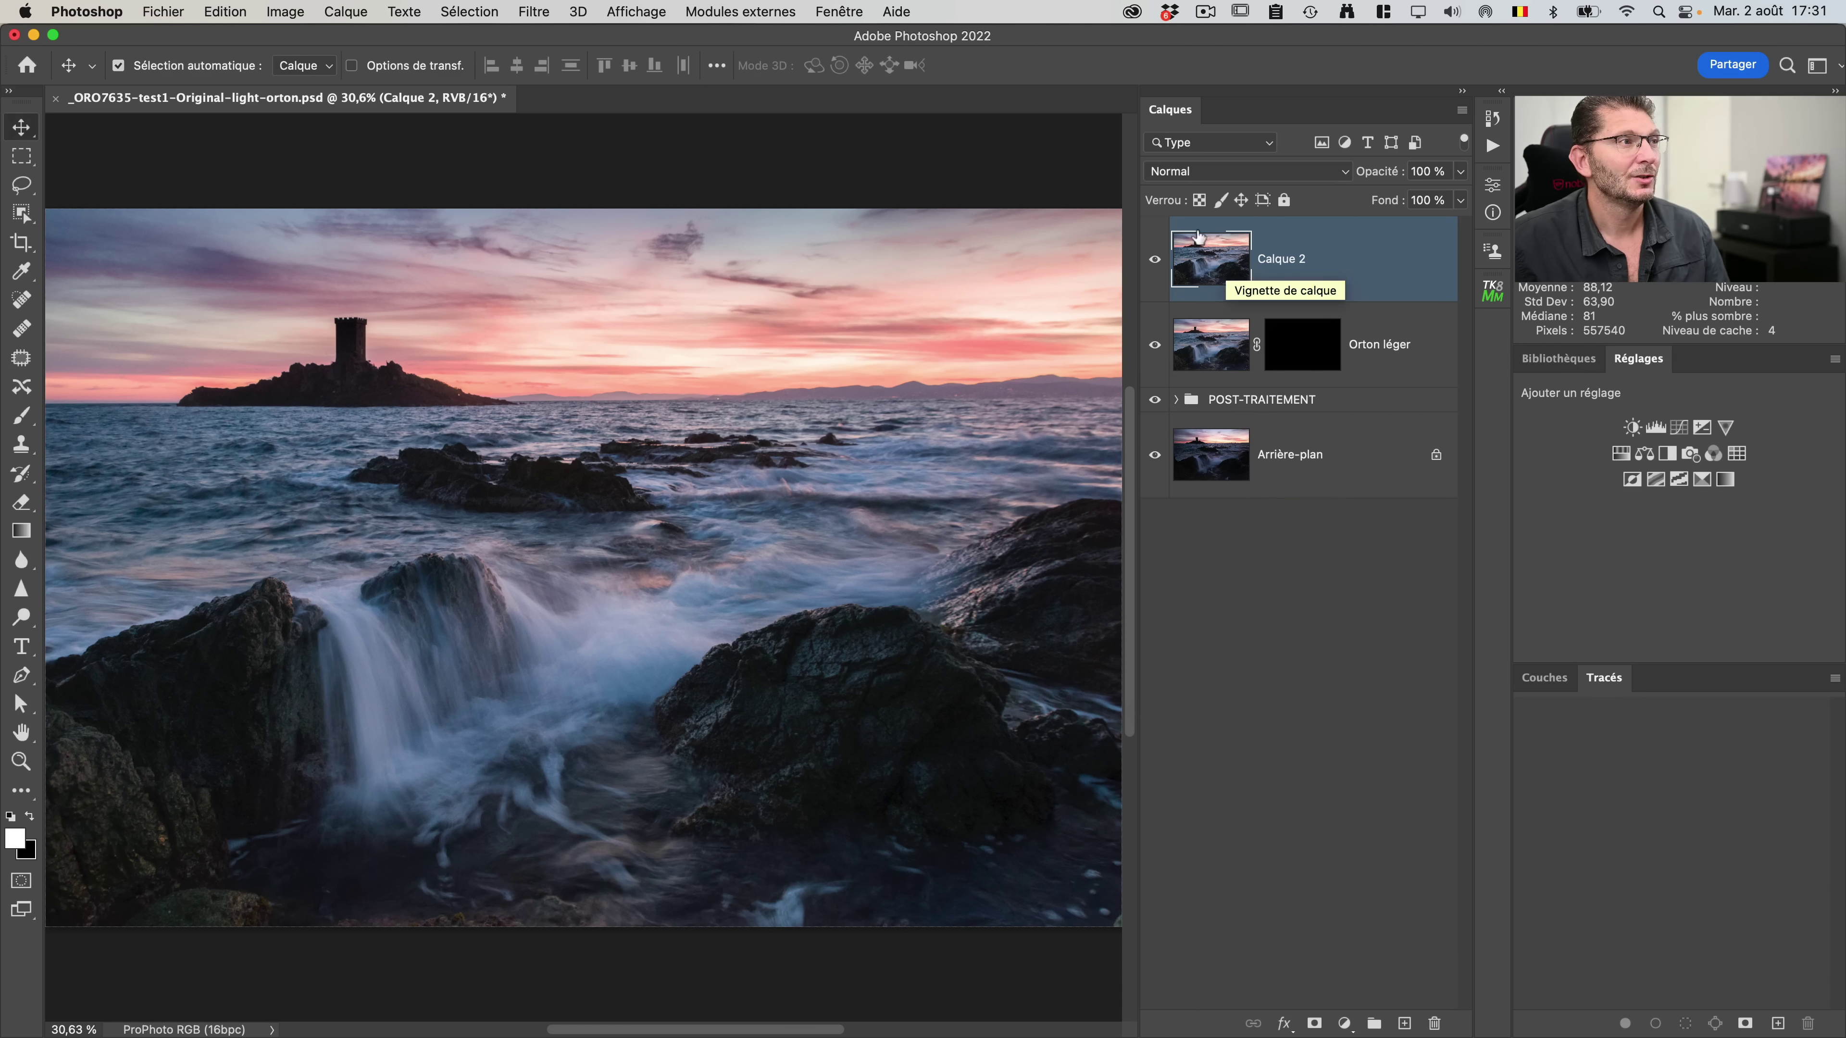
Step: Apply the merged image again onto Calque 2 with the Produit operation at 100 % opacity
click(288, 13)
click(364, 297)
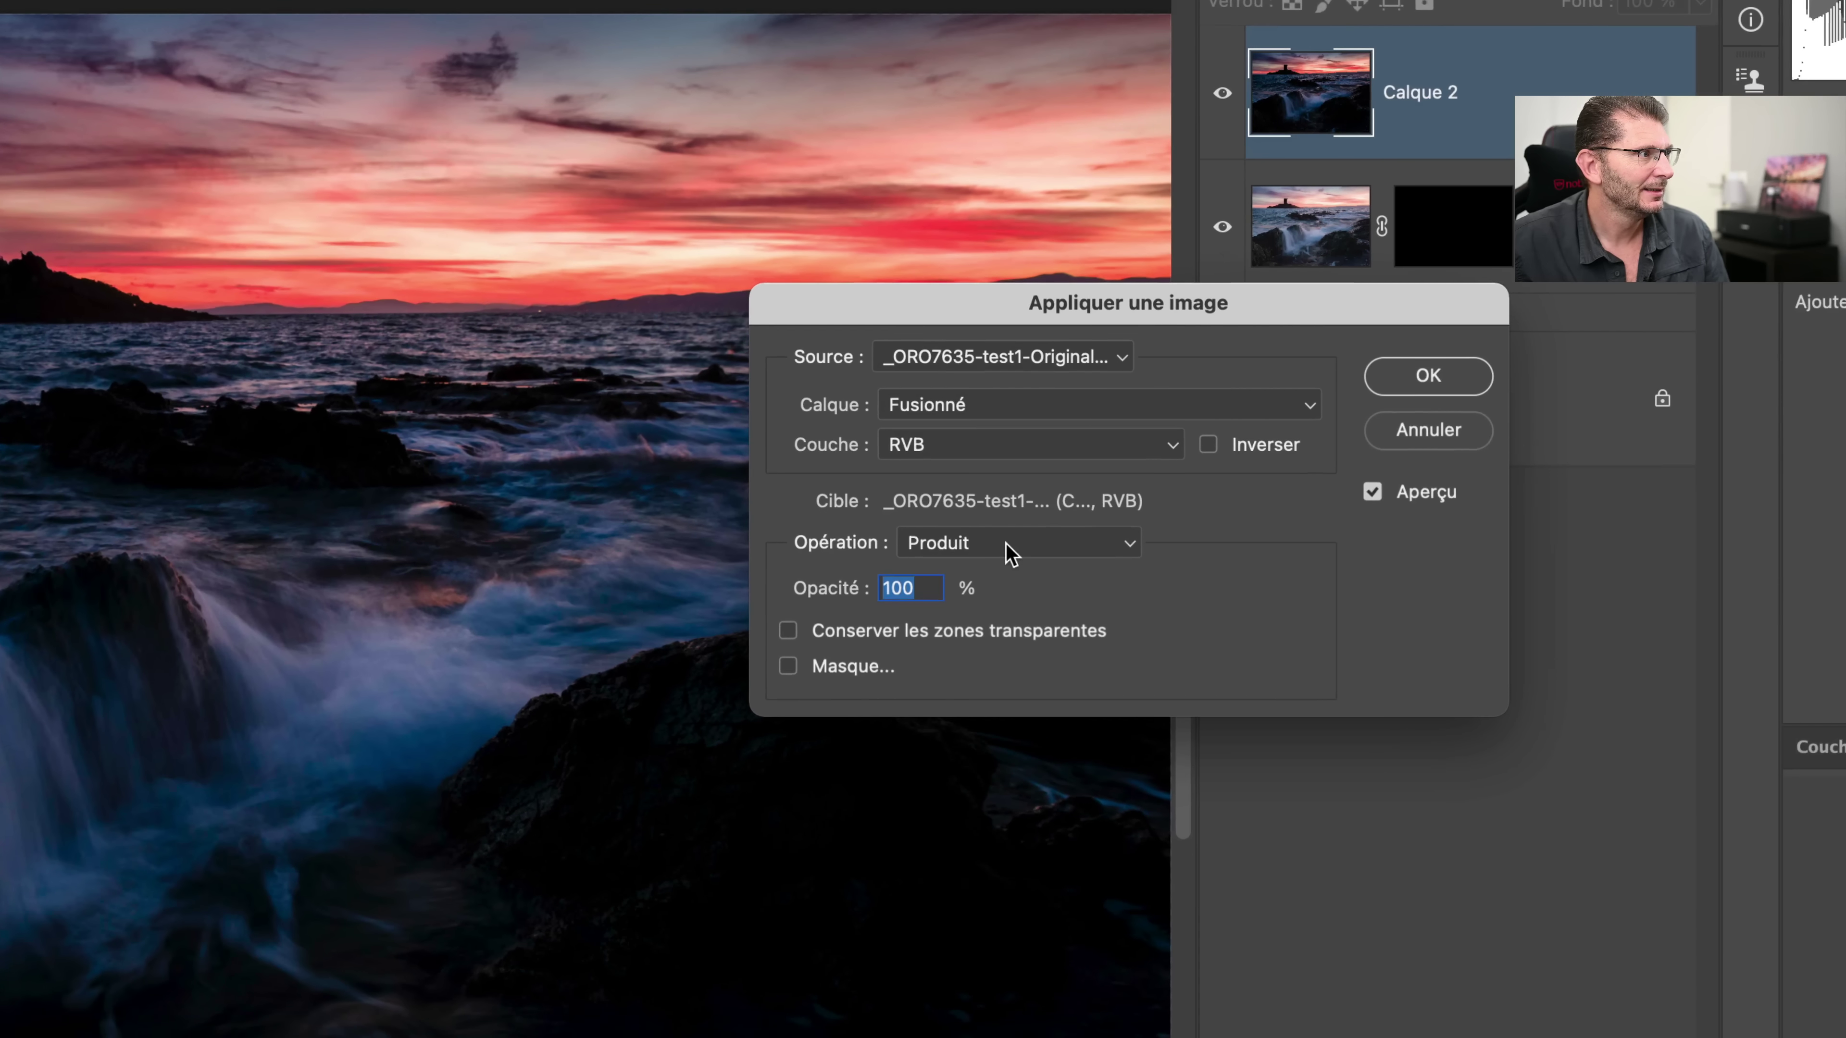
click(1031, 552)
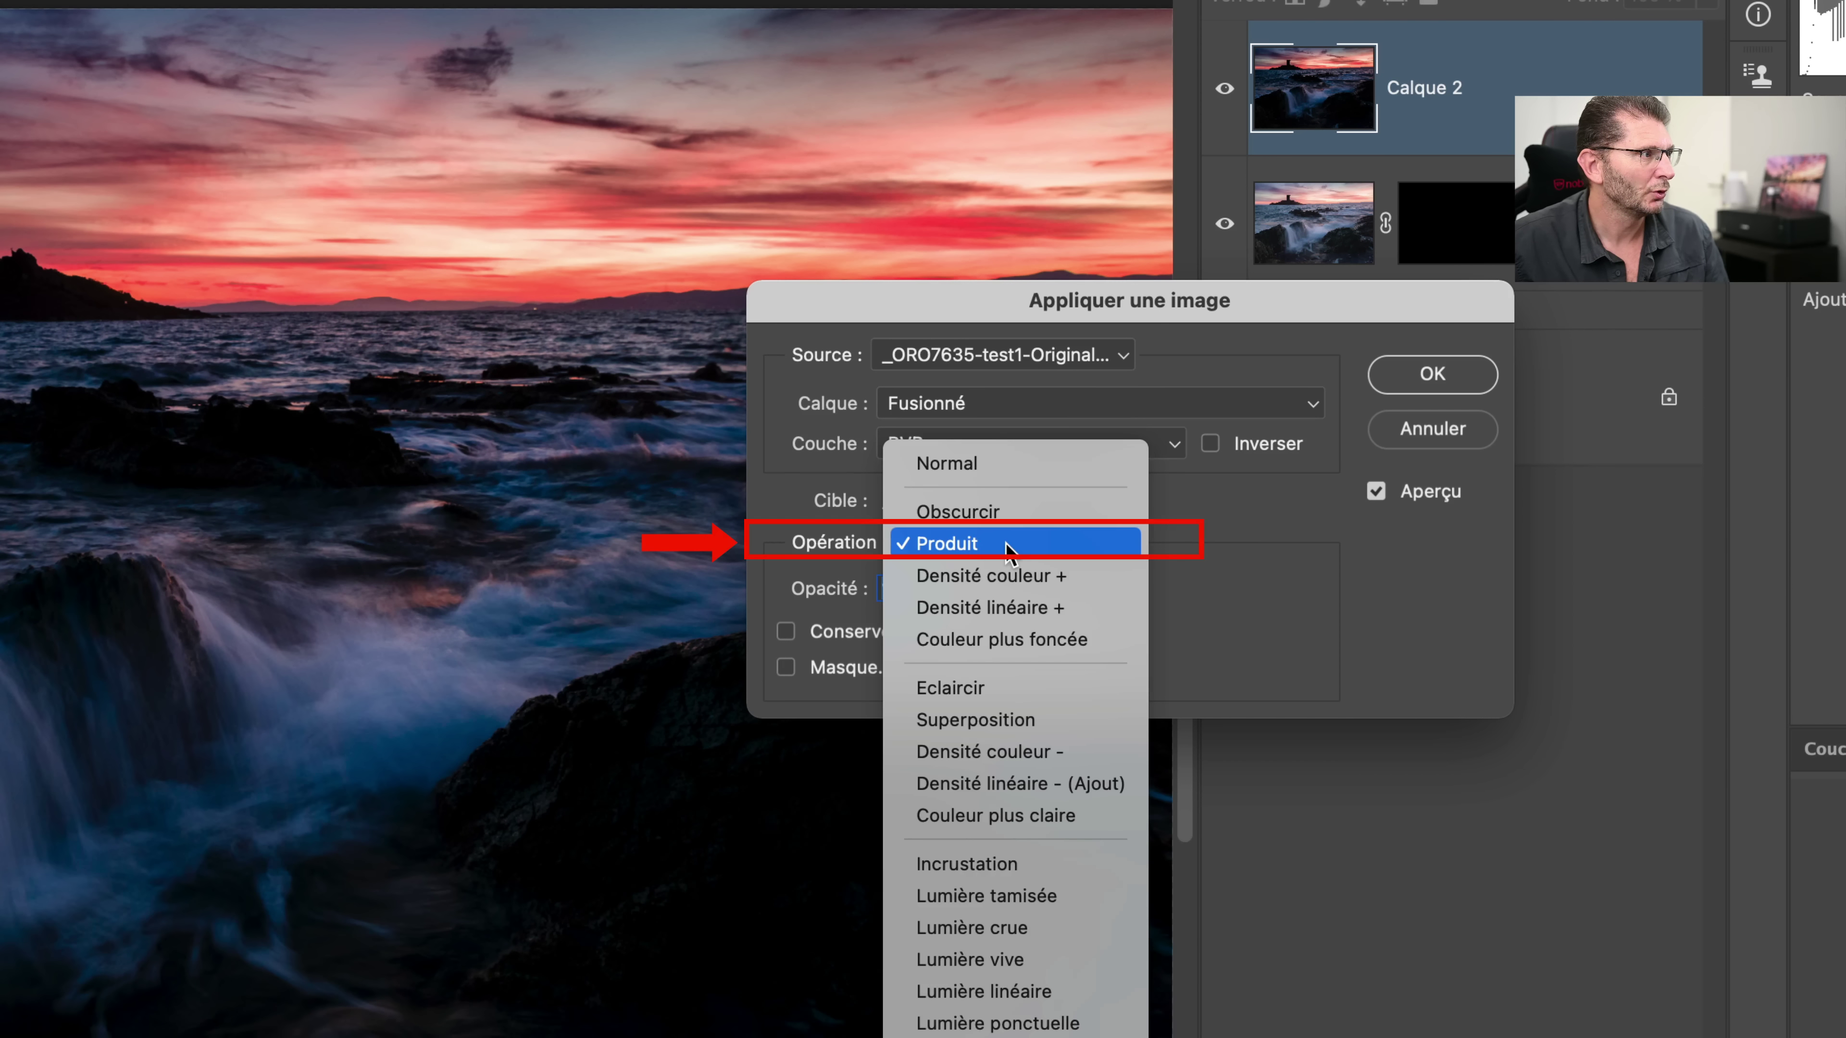
click(1010, 545)
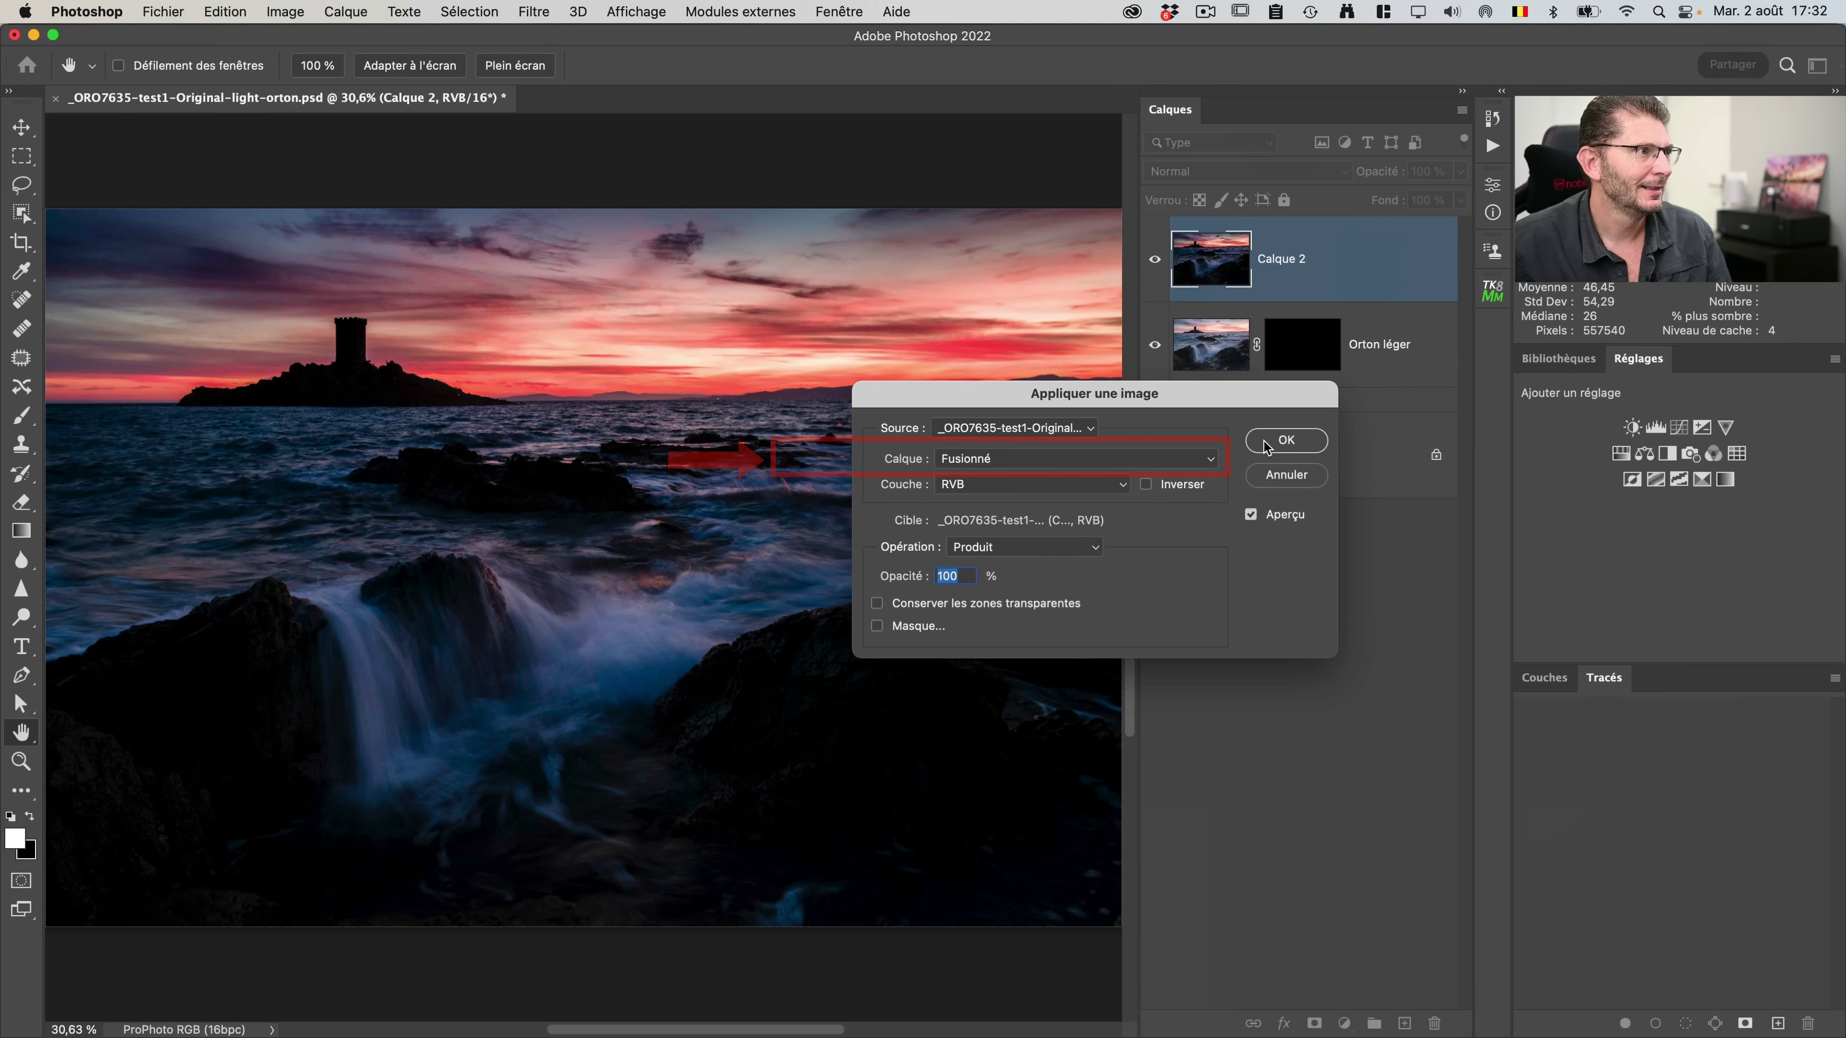
click(1276, 443)
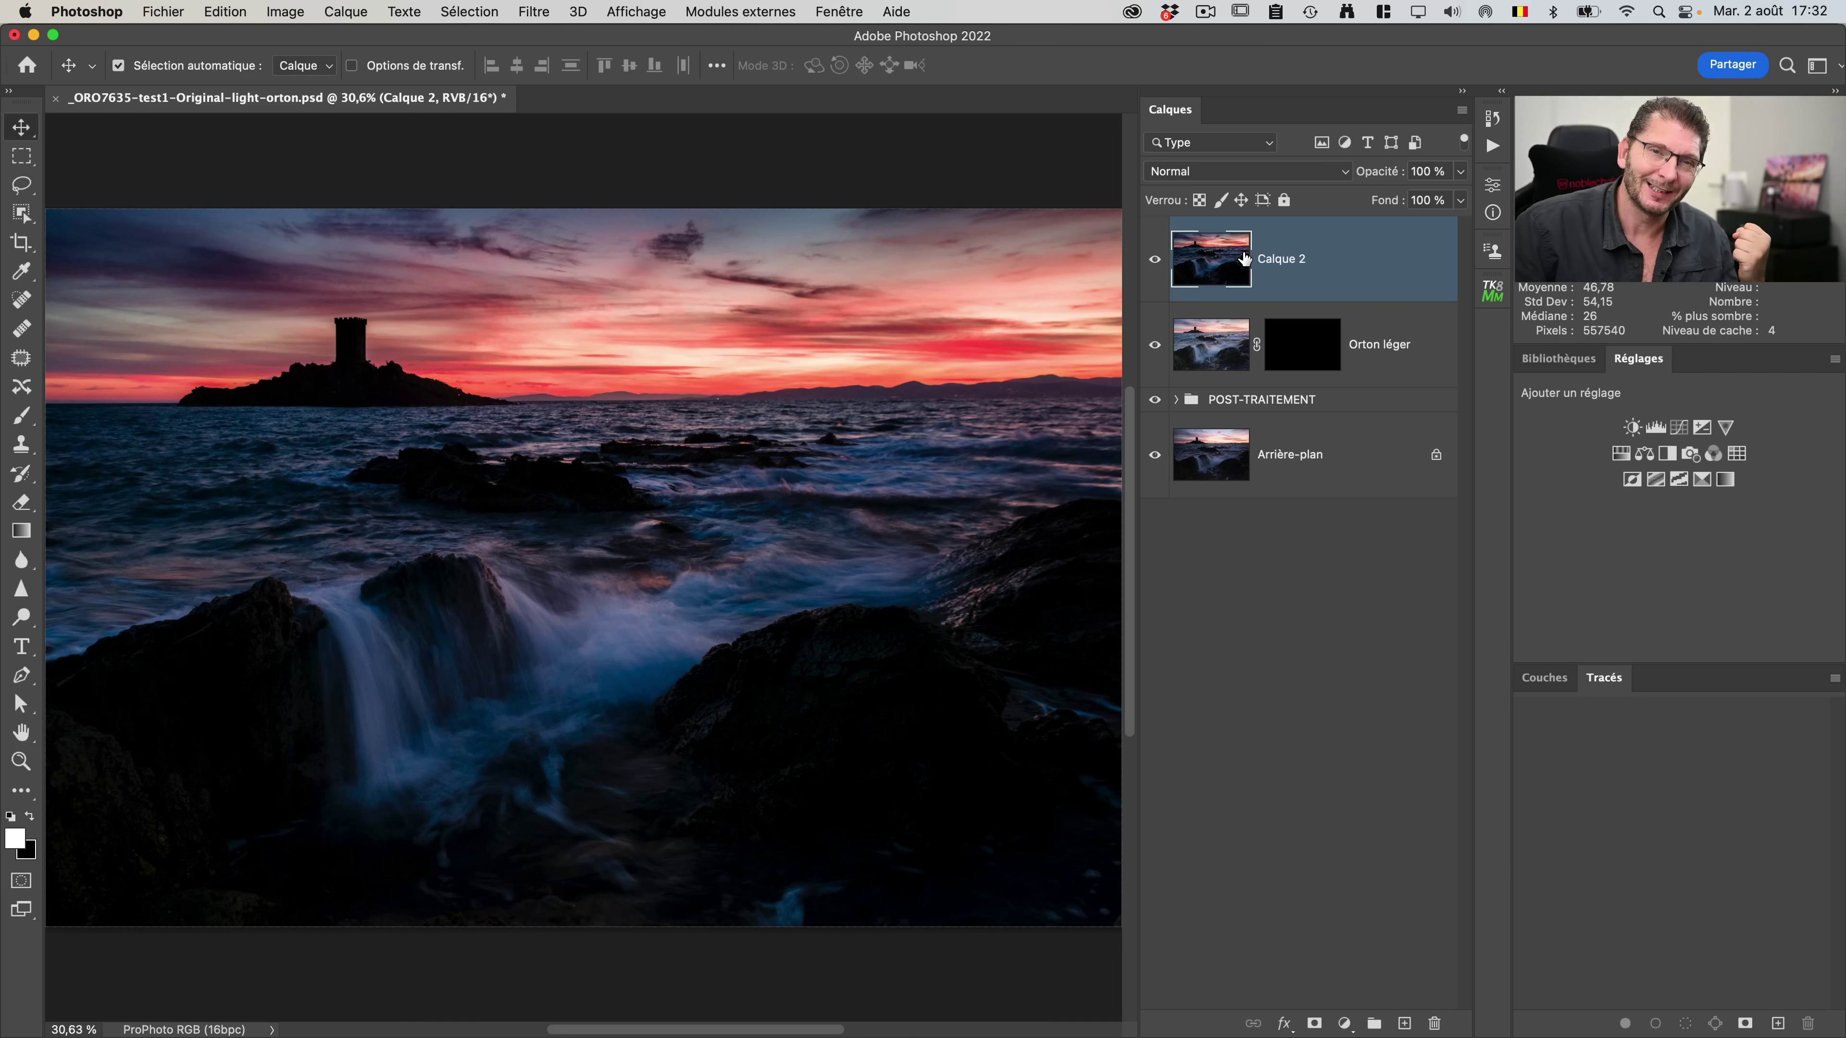
Step: Set the blend mode of Calque 2 to Superposition and toggle its visibility to compare the result
click(1257, 175)
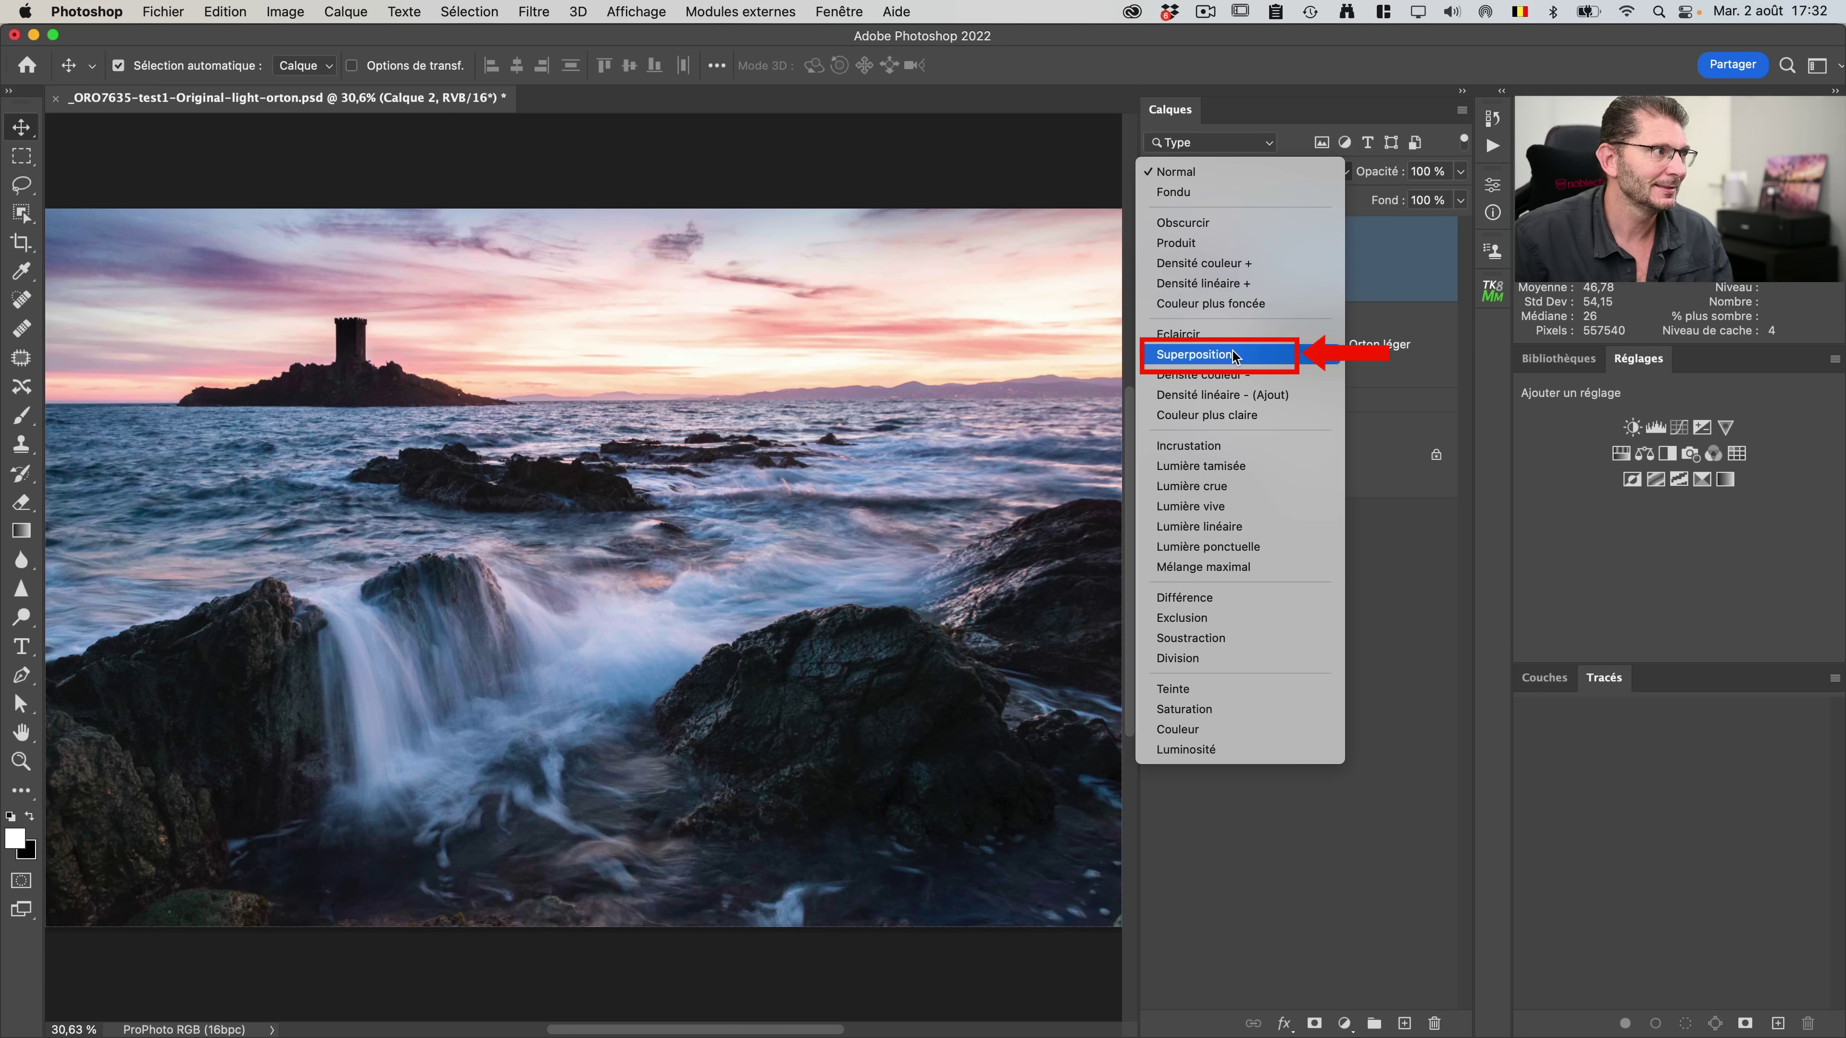
click(1233, 355)
click(1163, 265)
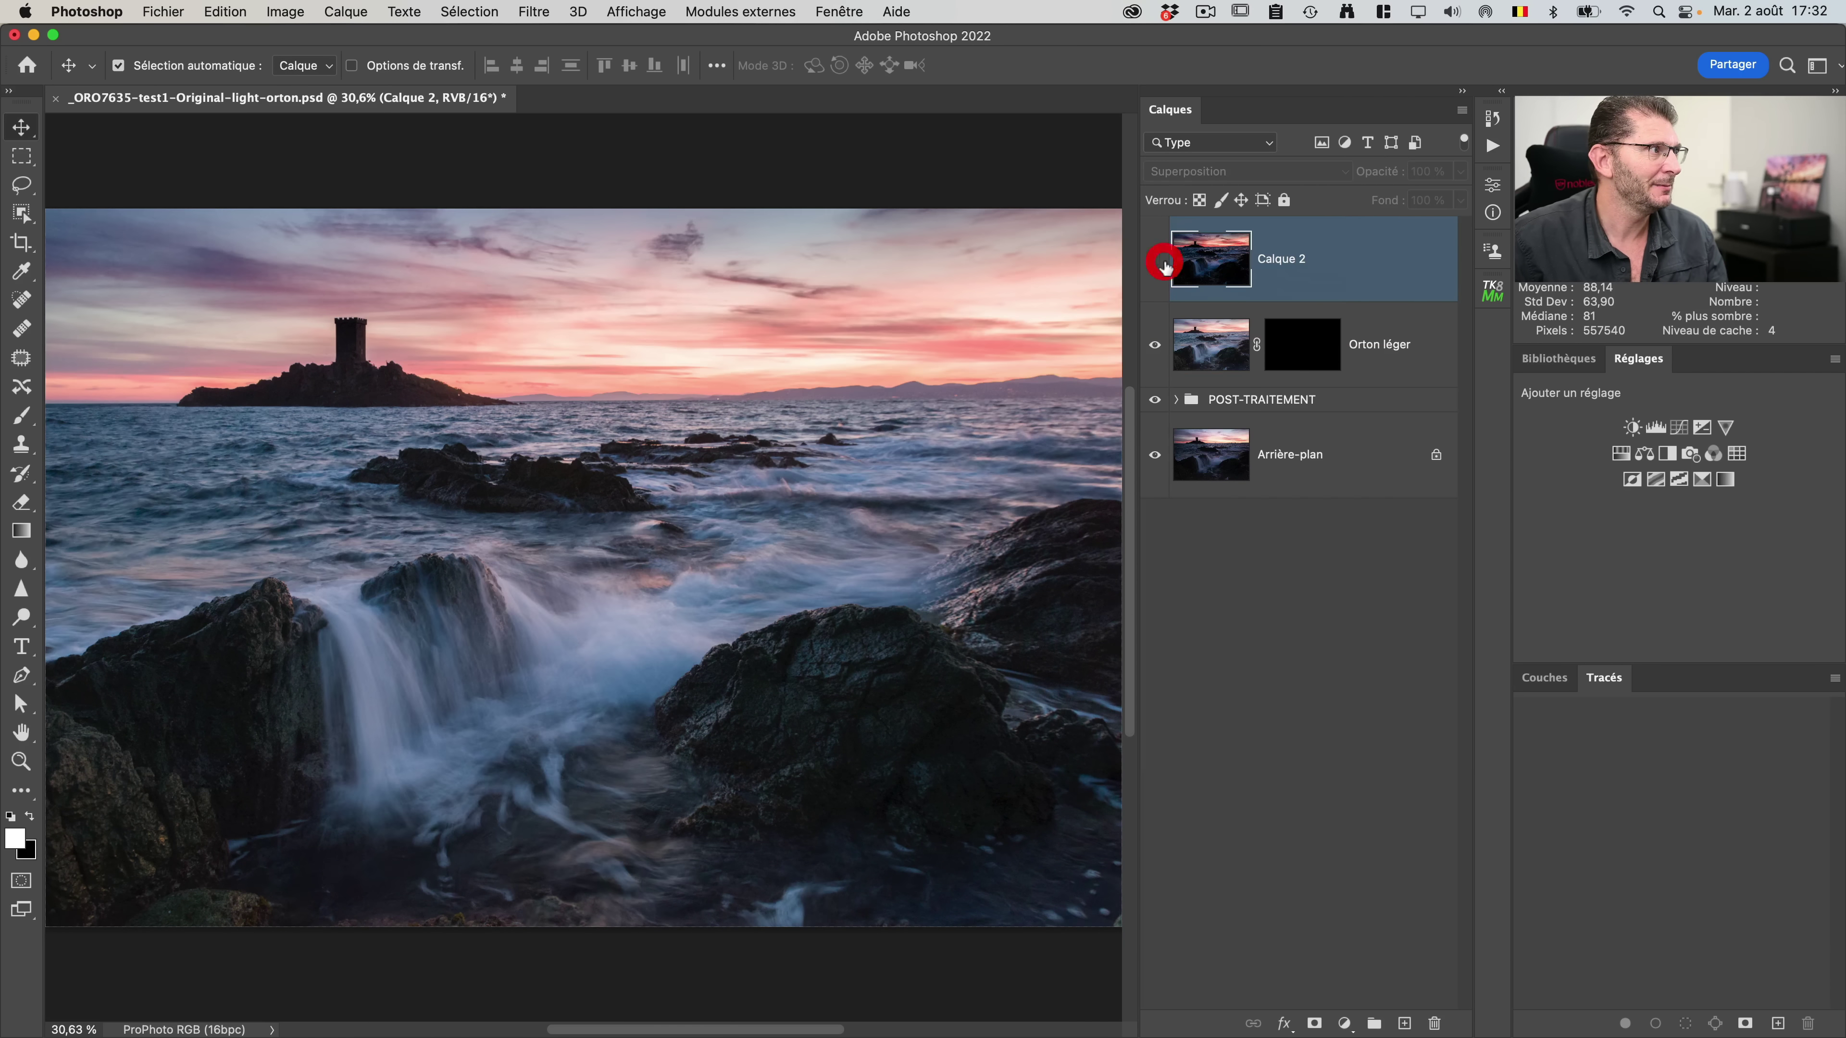
click(1162, 266)
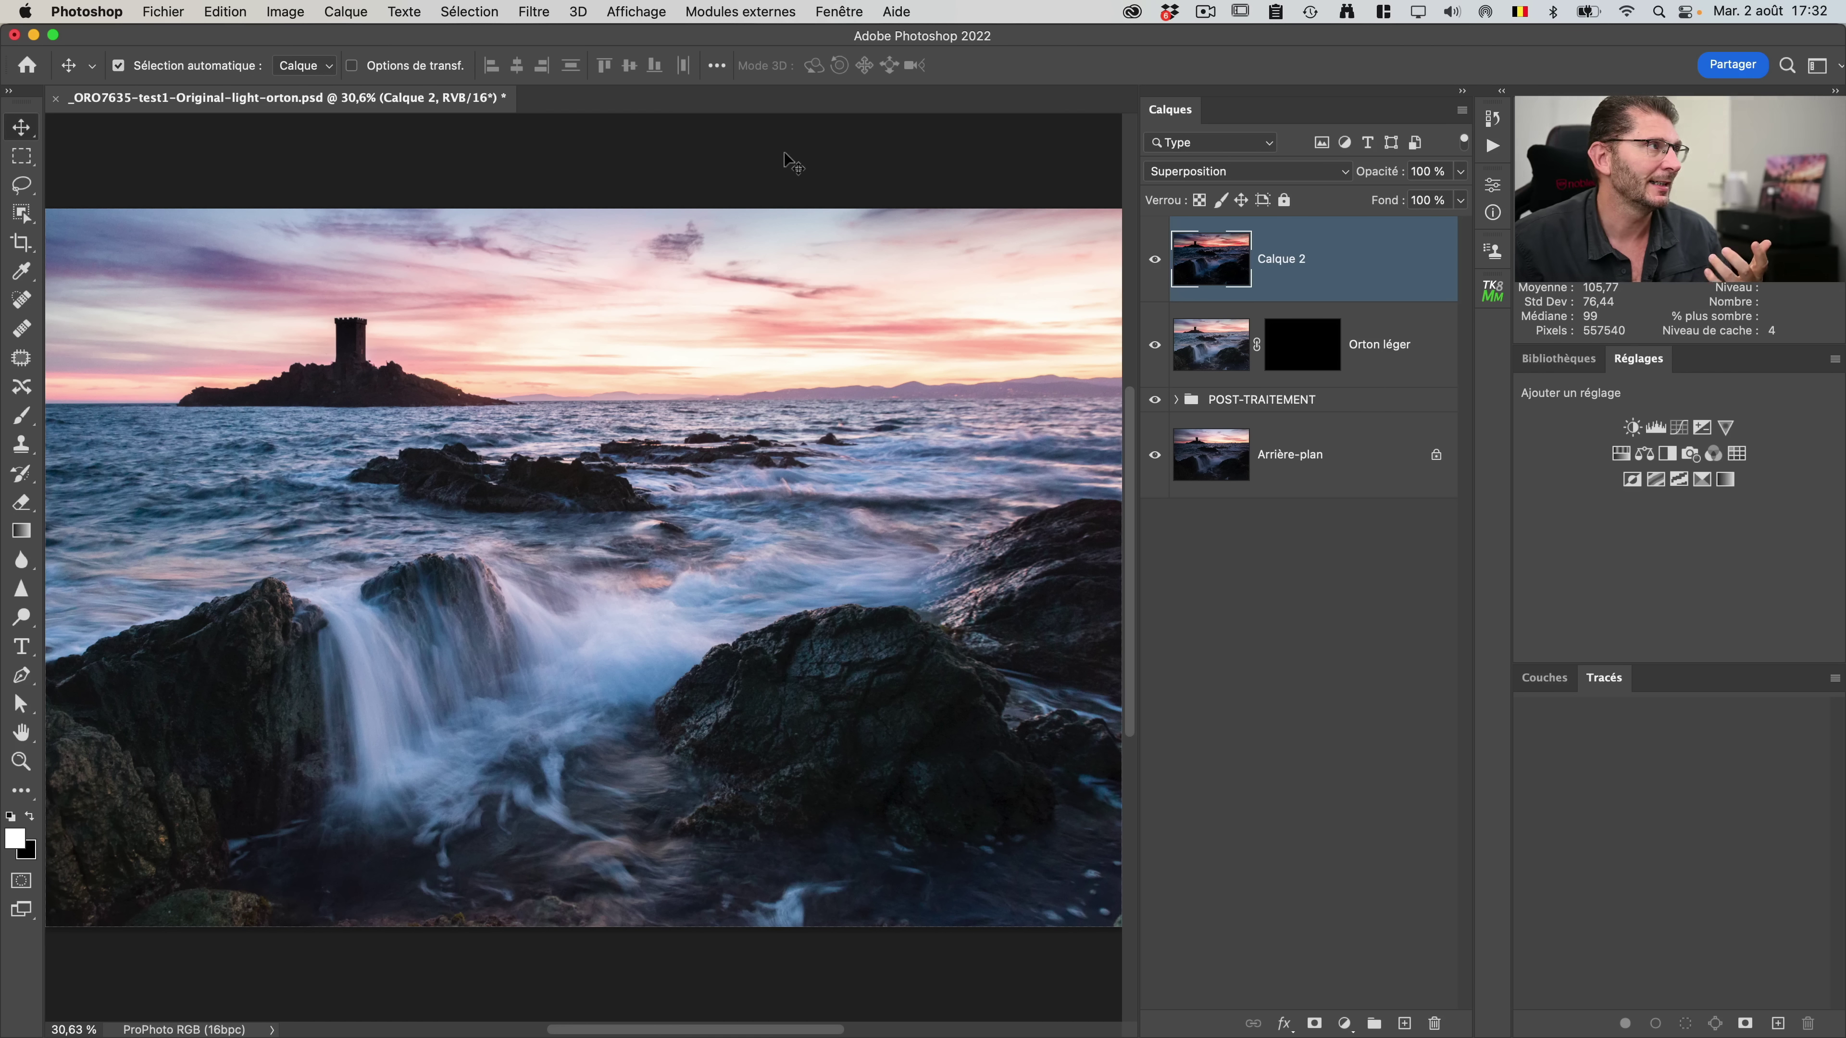
Step: Apply a Flou gaussien with a radius of 150 pixels to Calque 2
click(534, 12)
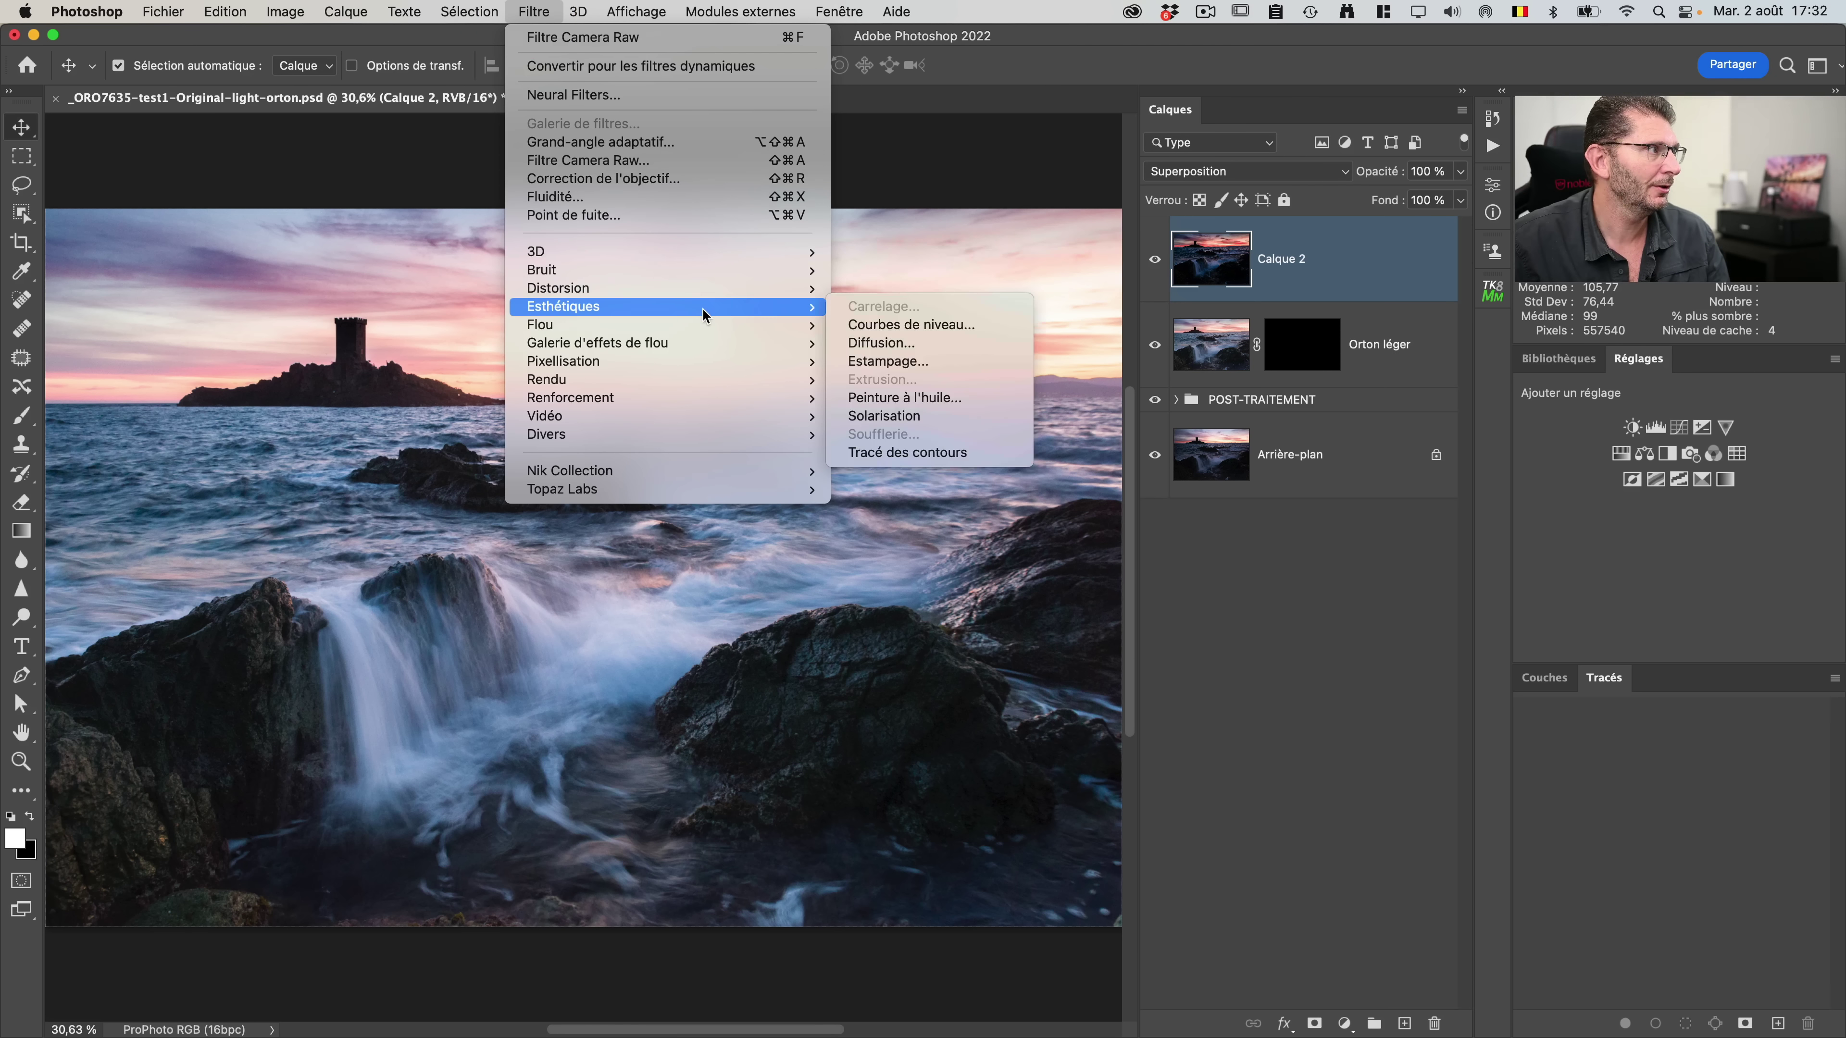
mouse_move(703, 323)
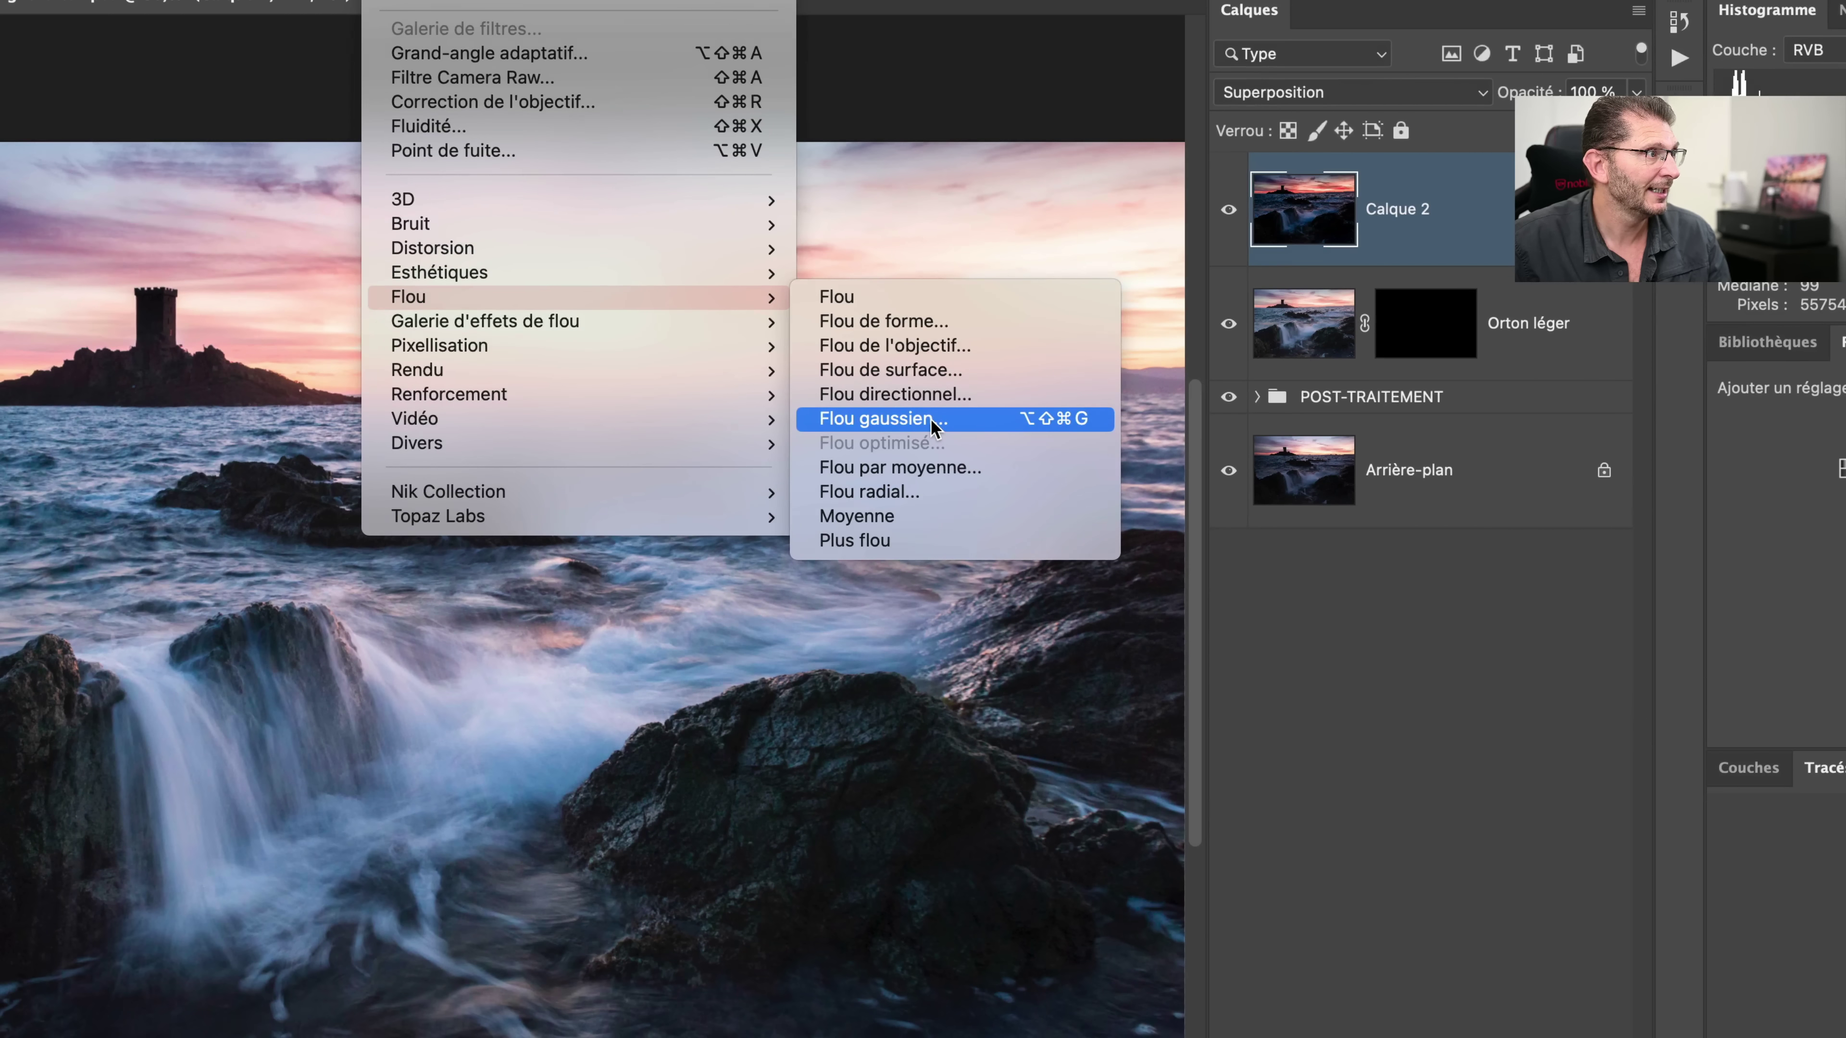
click(935, 414)
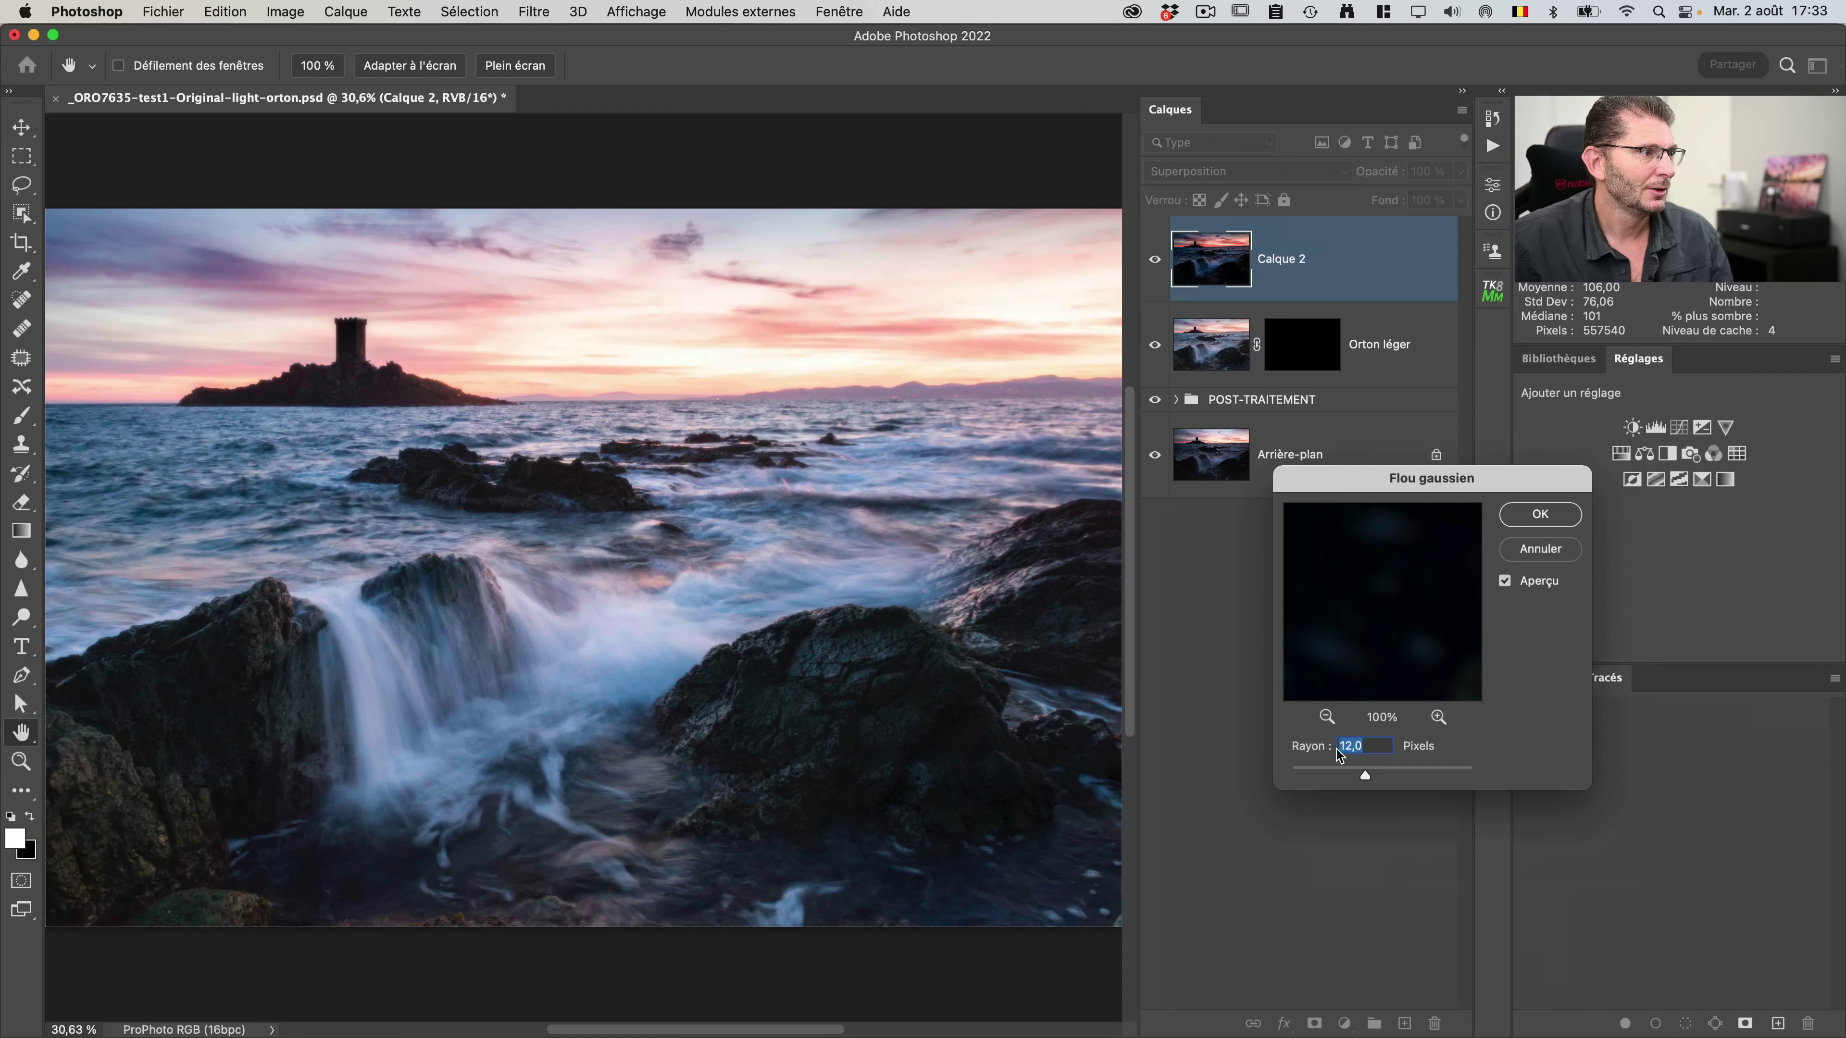
drag(1377, 747, 1314, 749)
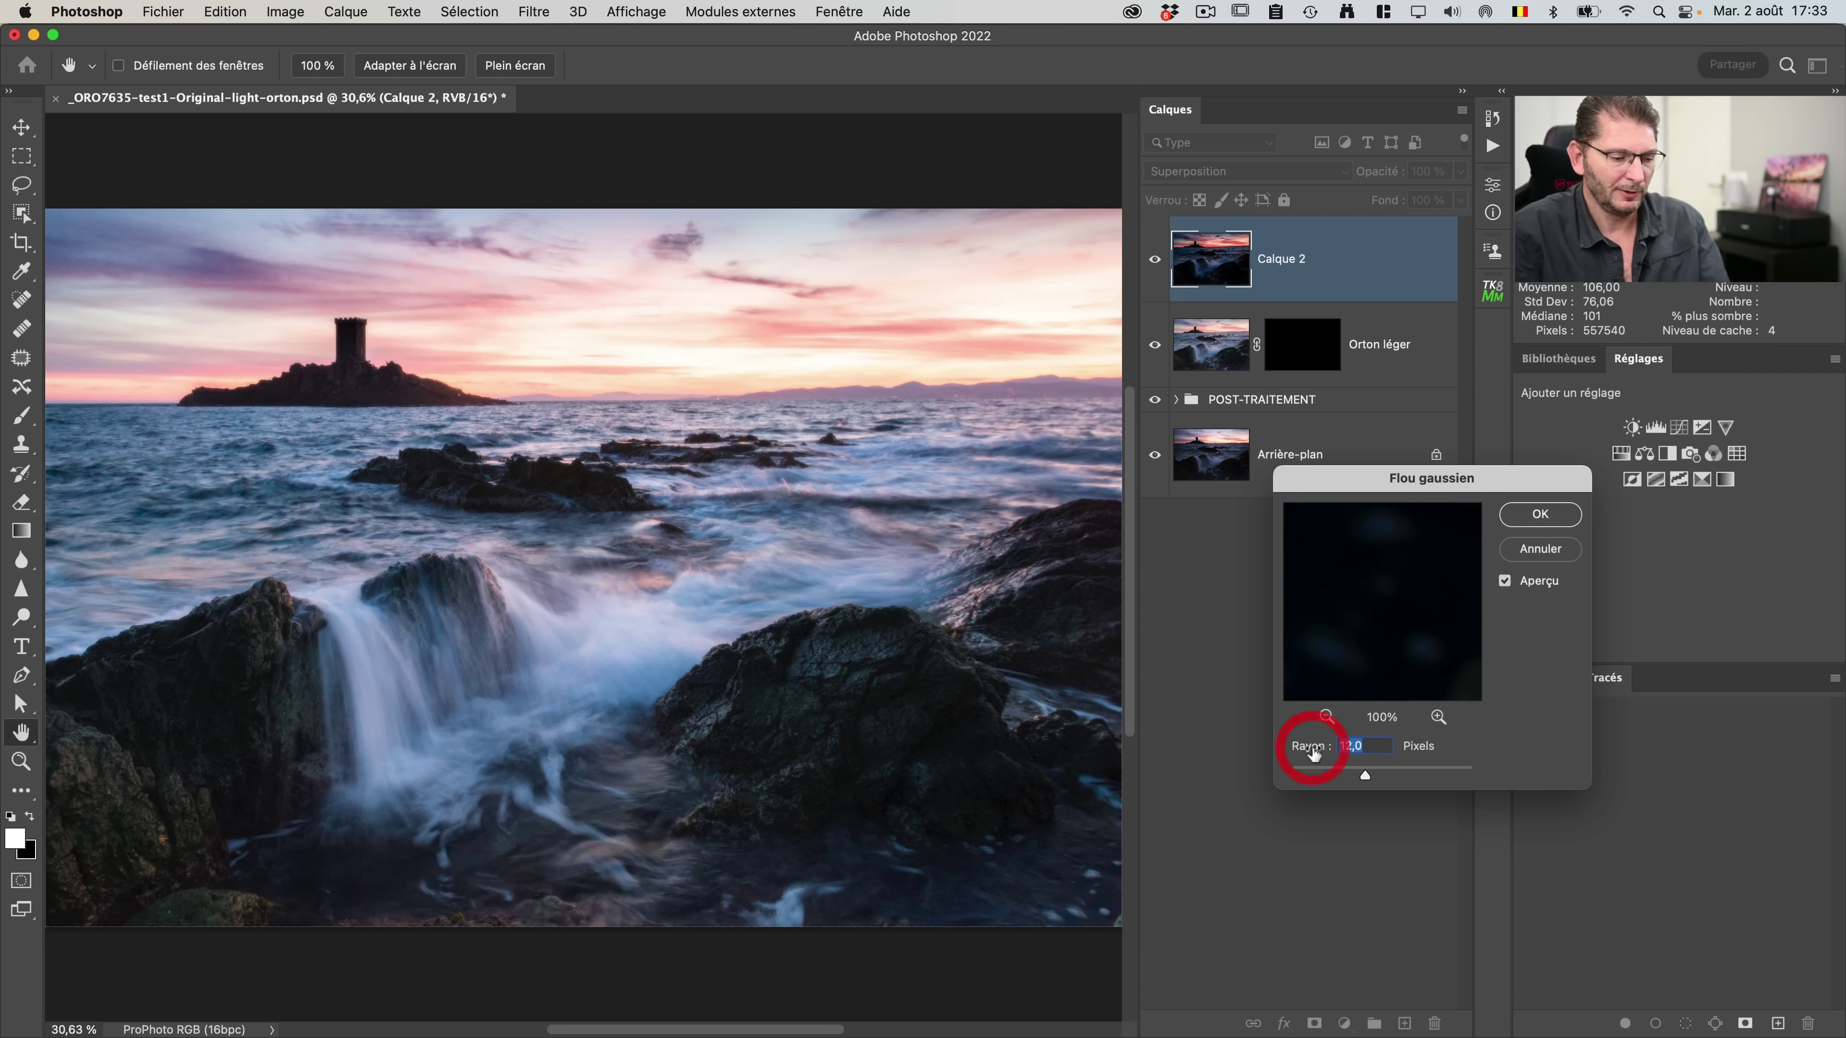
text(150)
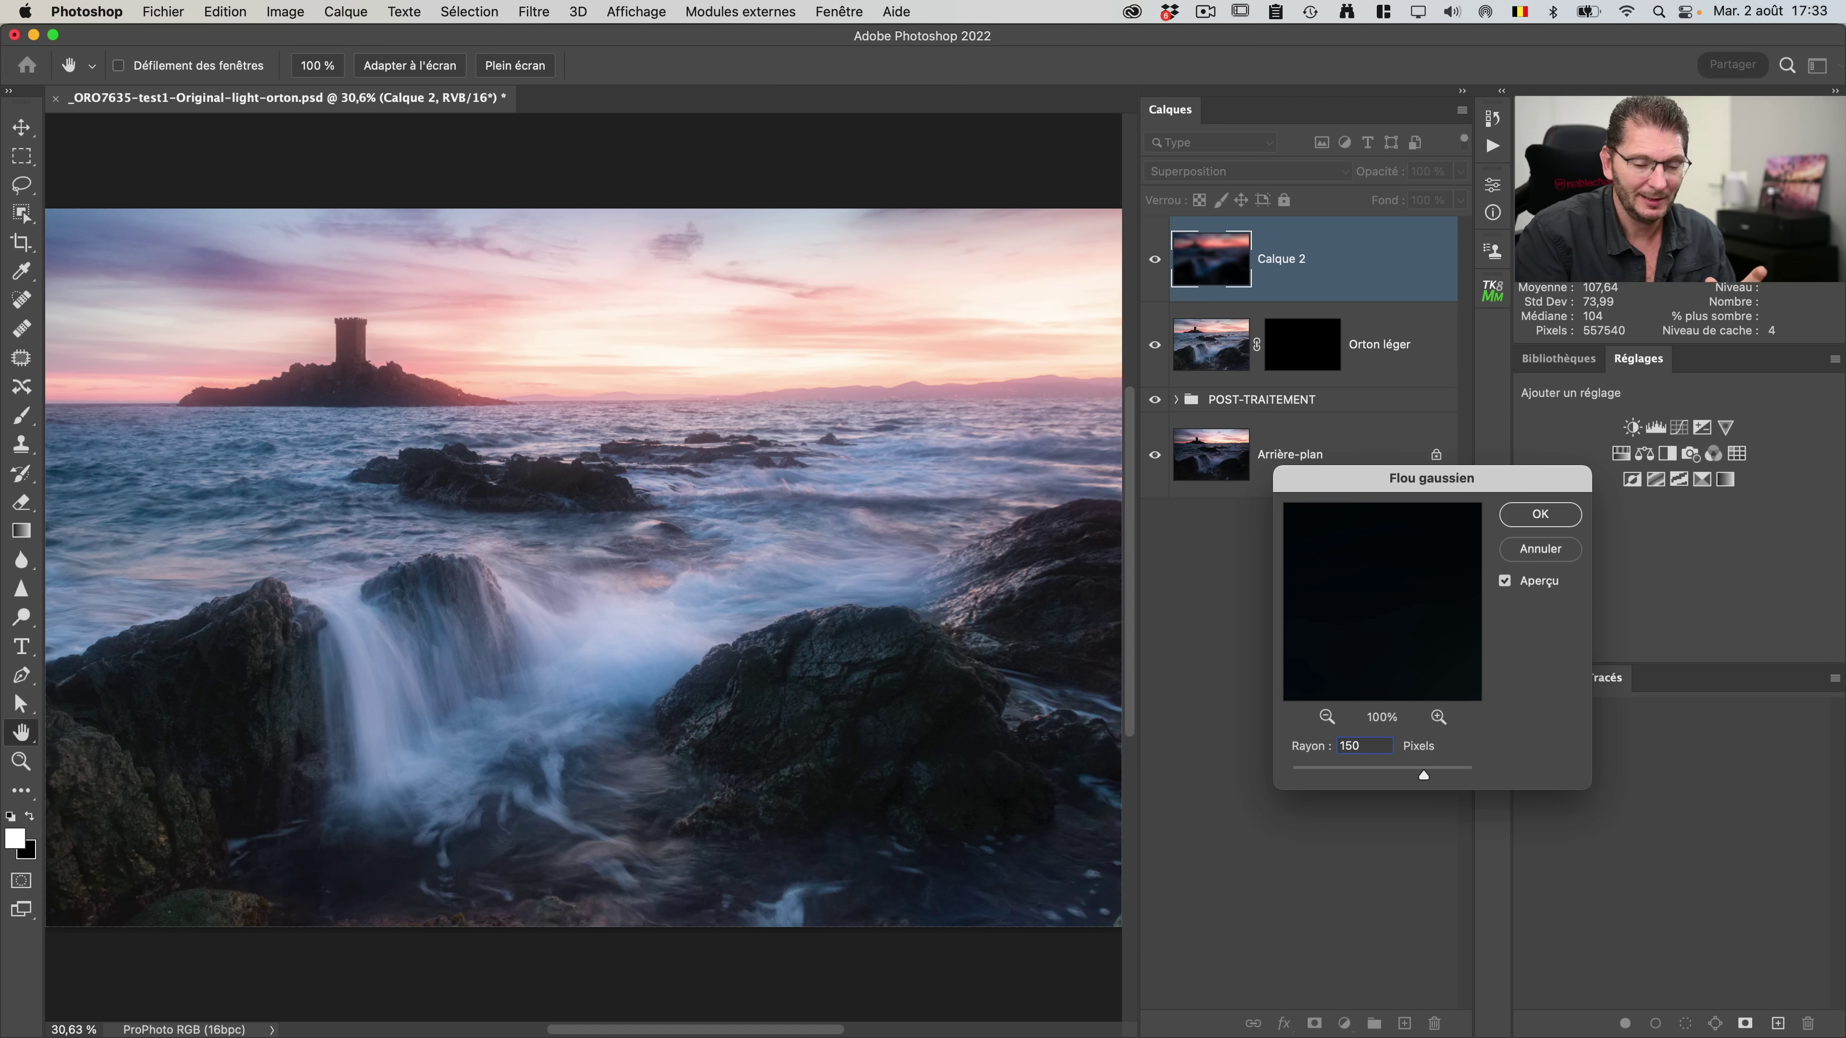
key(Return)
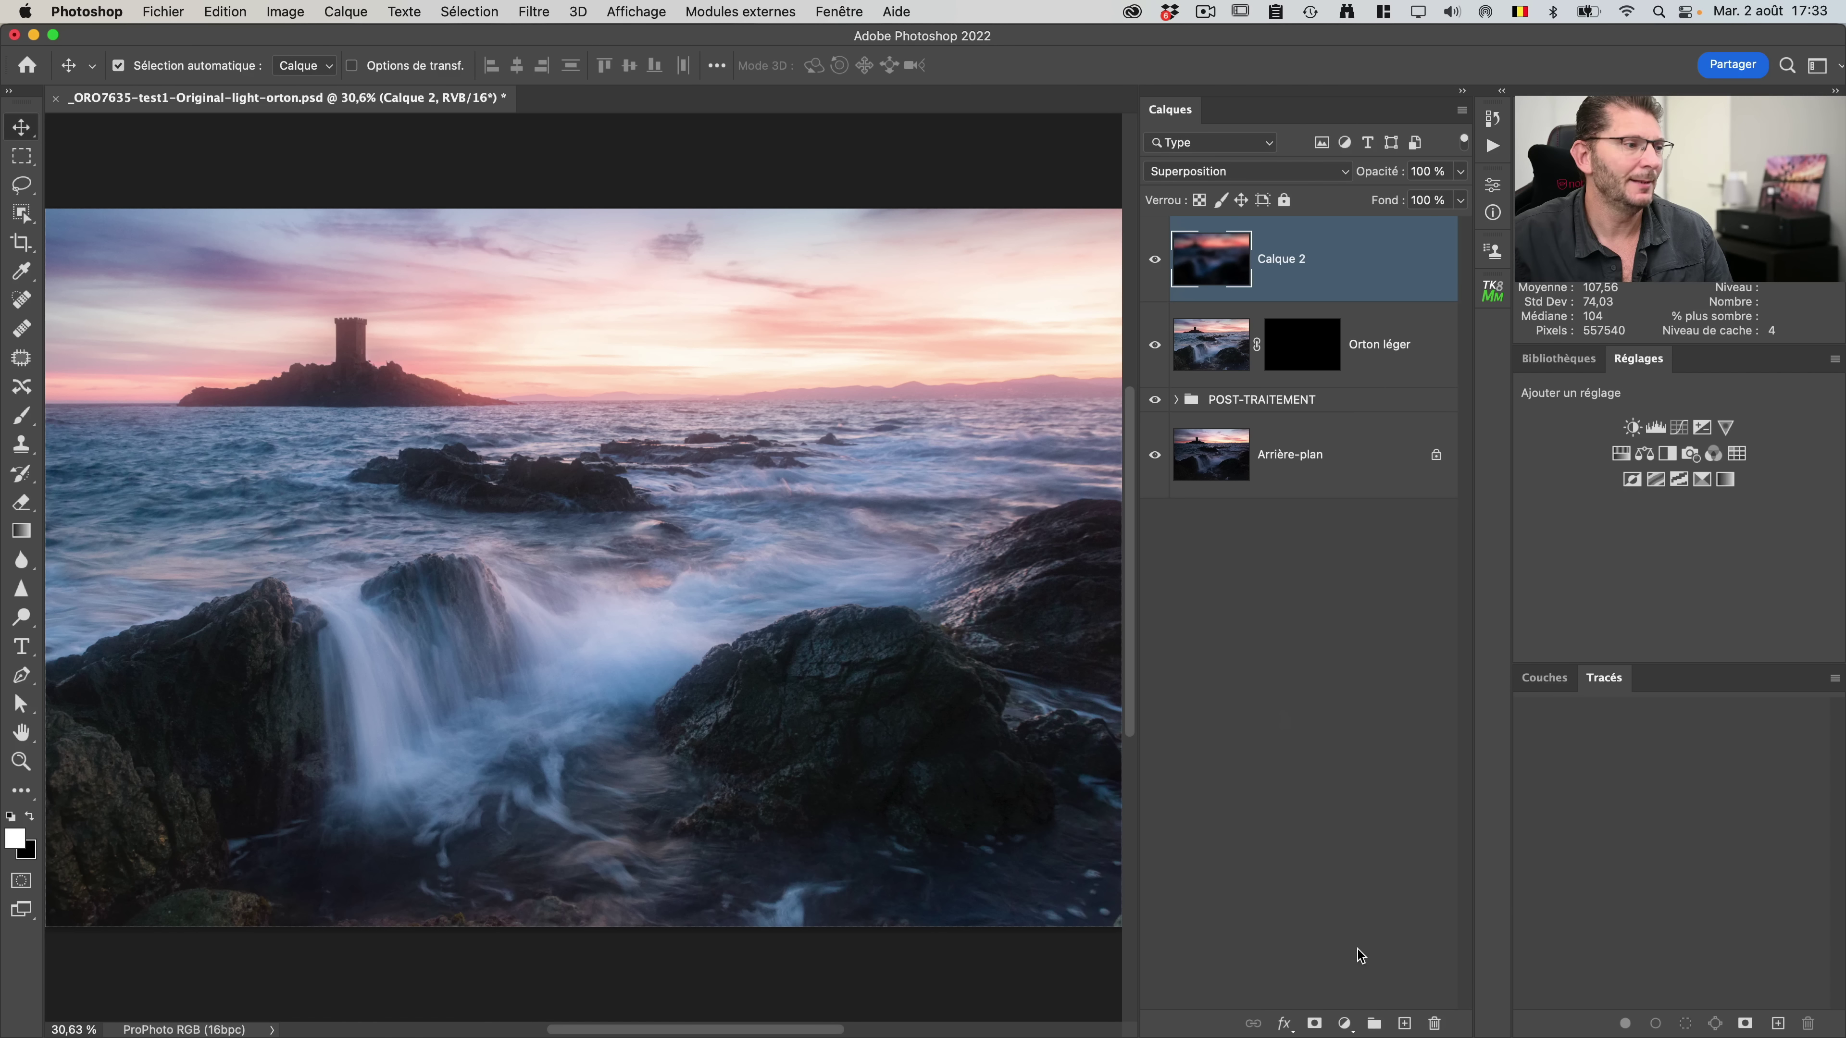
Step: Add a black layer mask to the blurred Calque 2 and rename the layer "Orton fort"
key(alt)
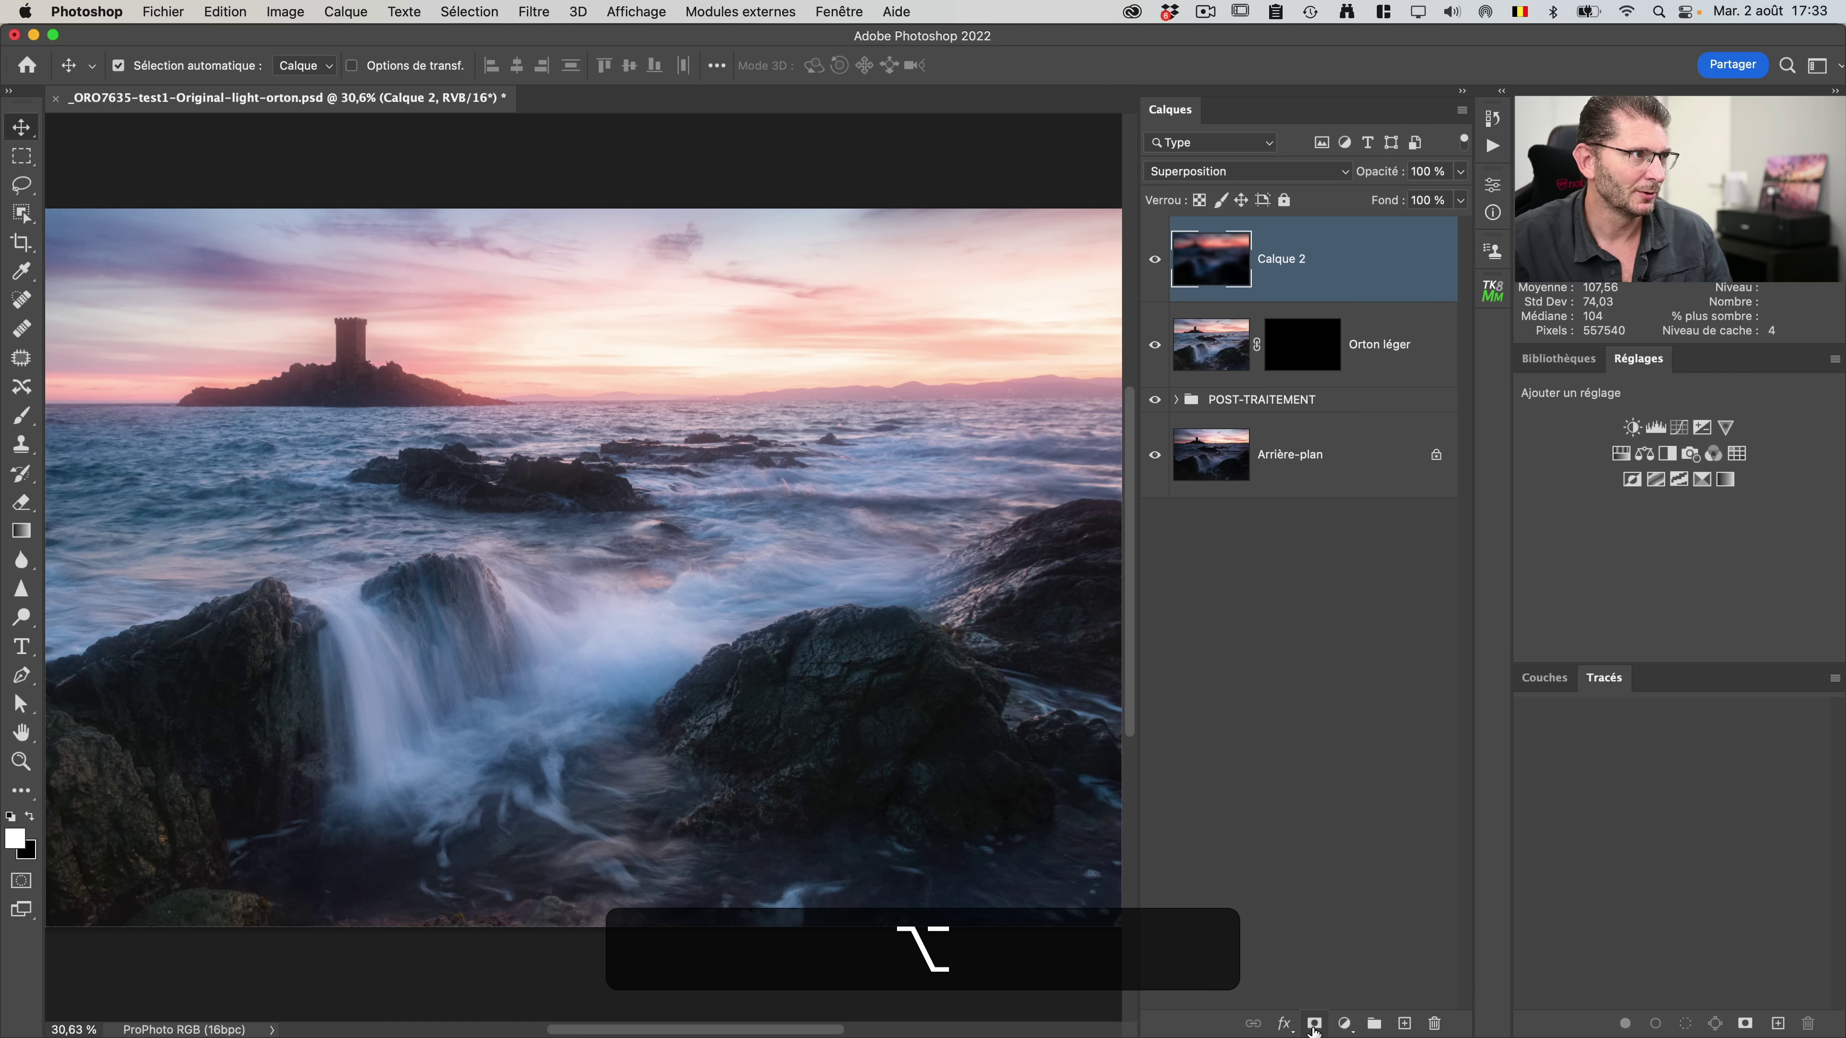
alt+click(1313, 1023)
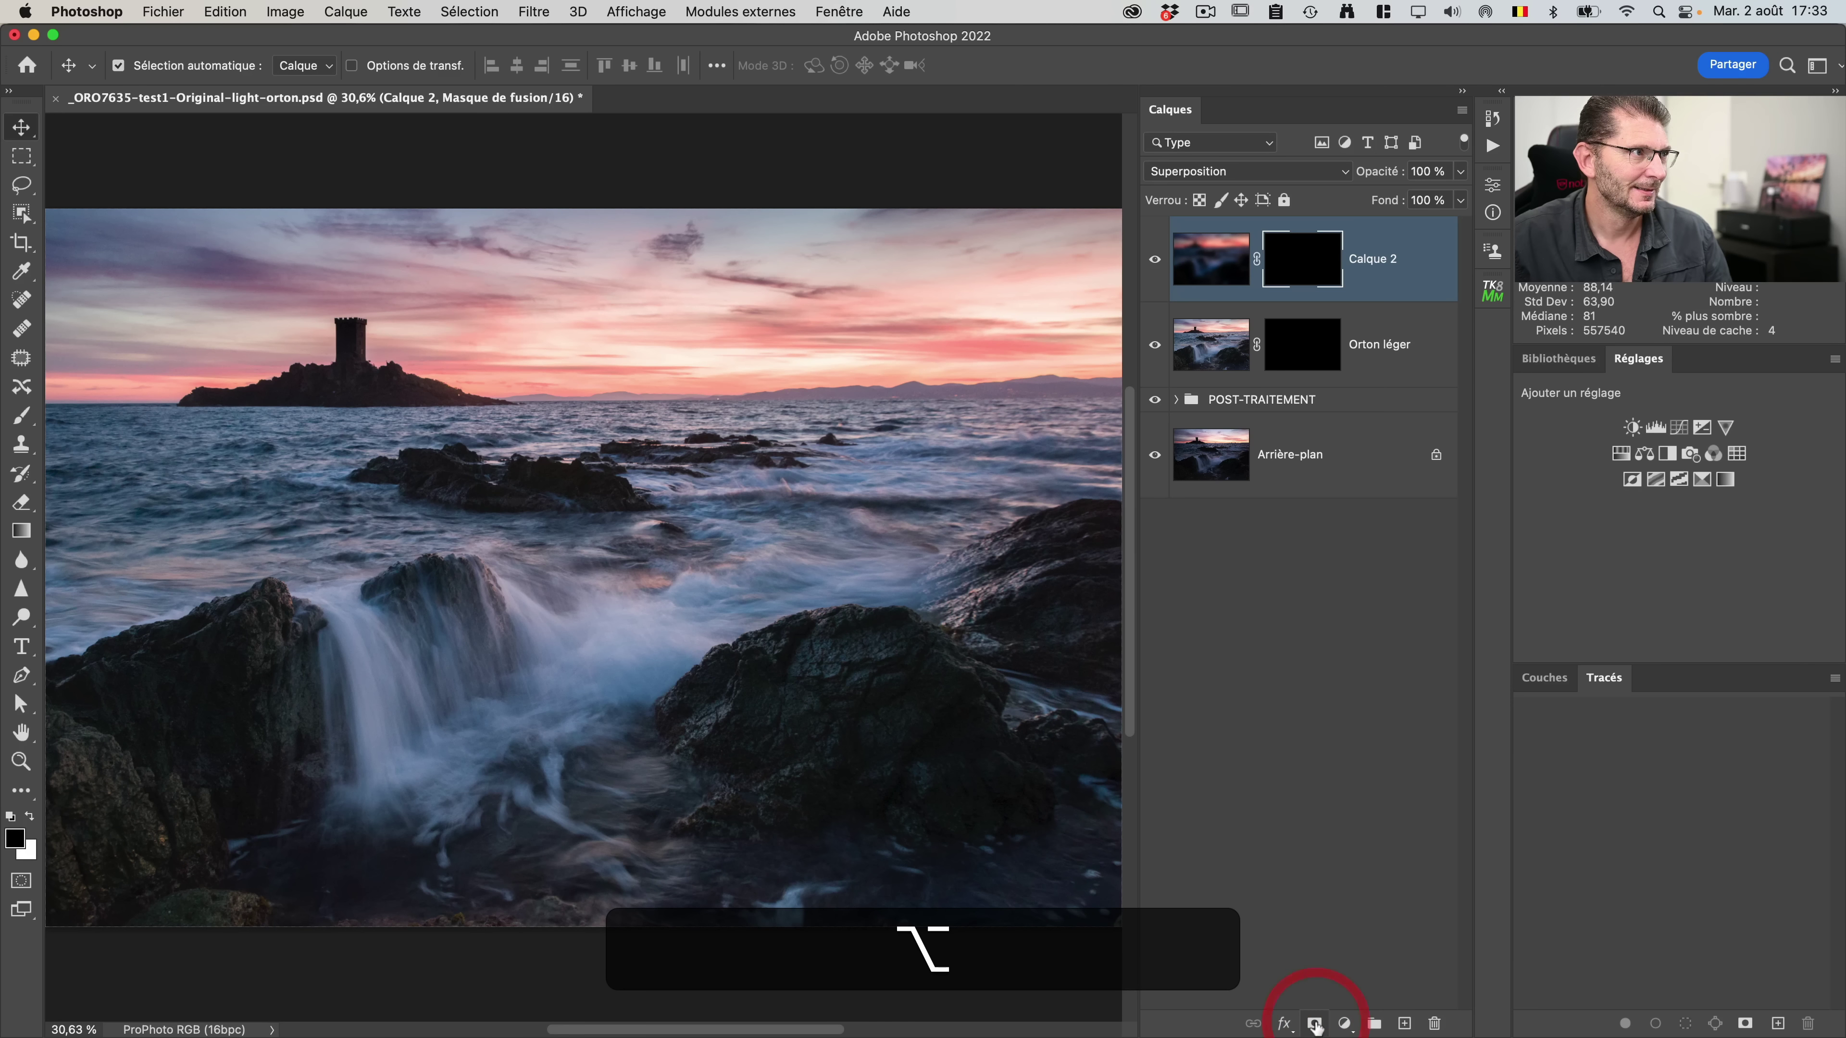
double_click(1368, 259)
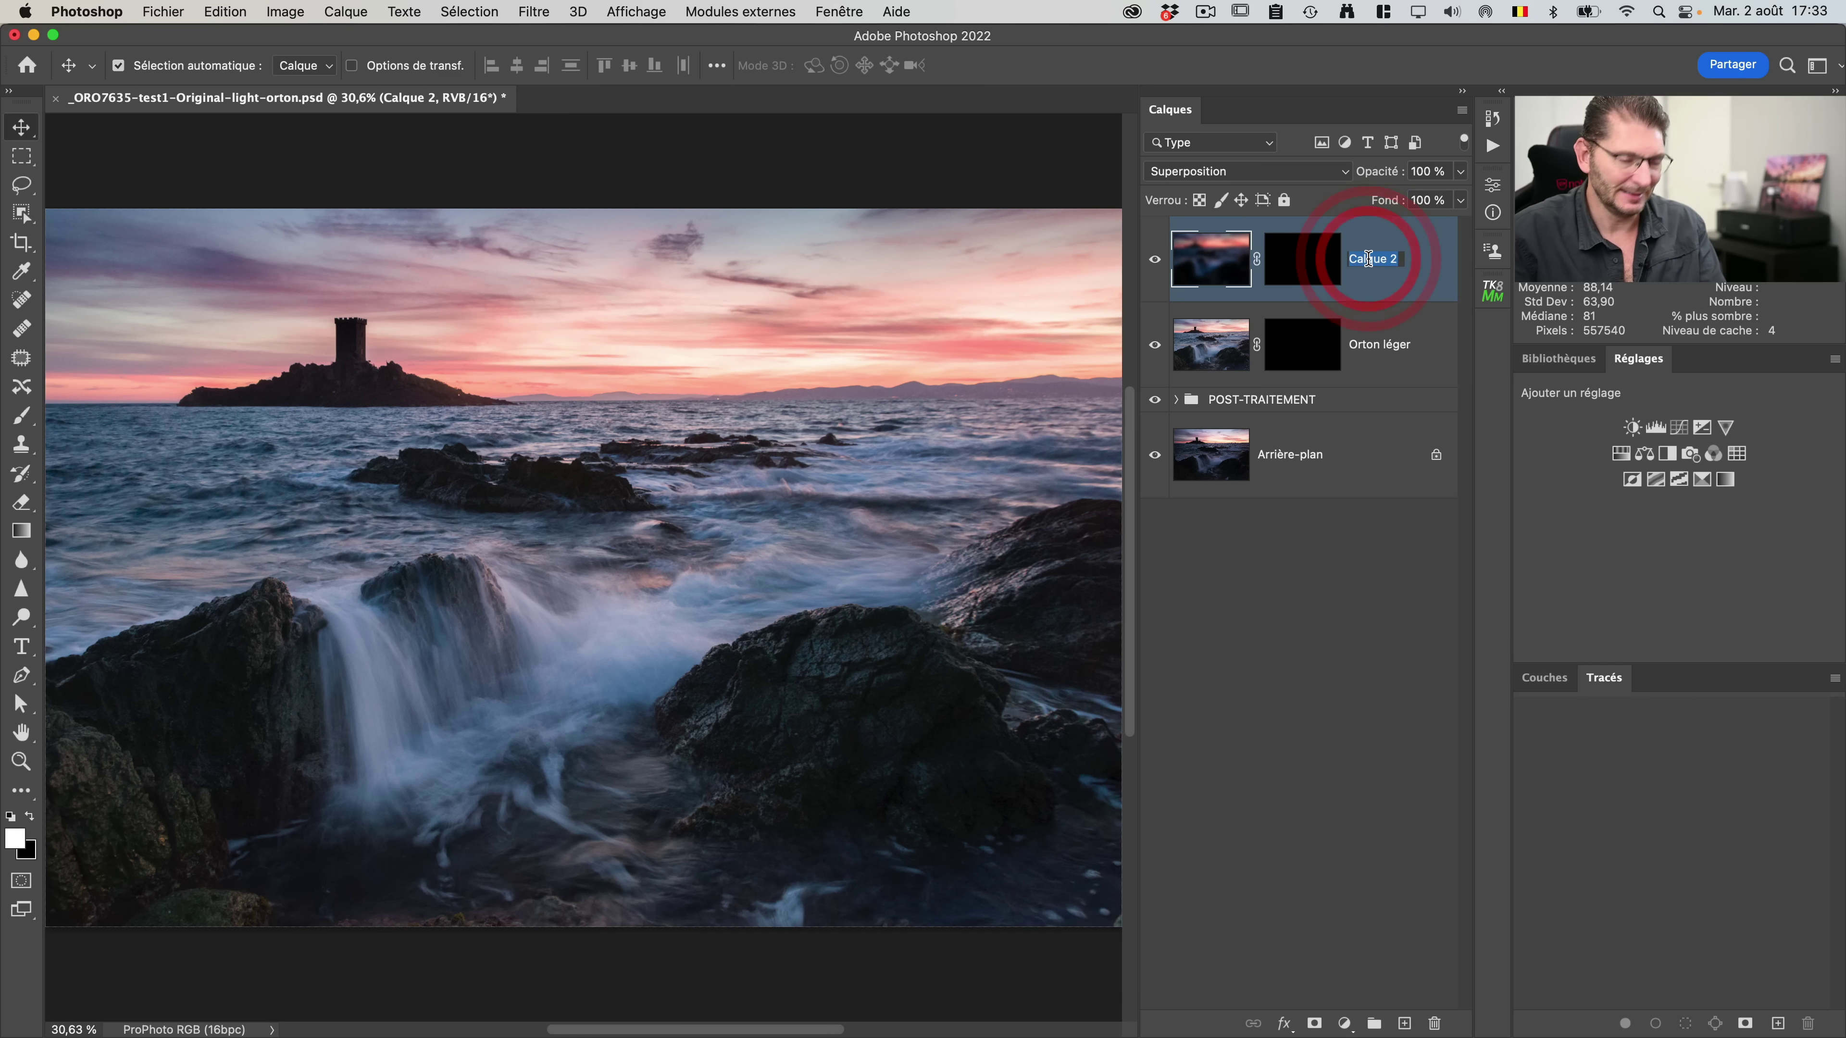
text(Orton fort)
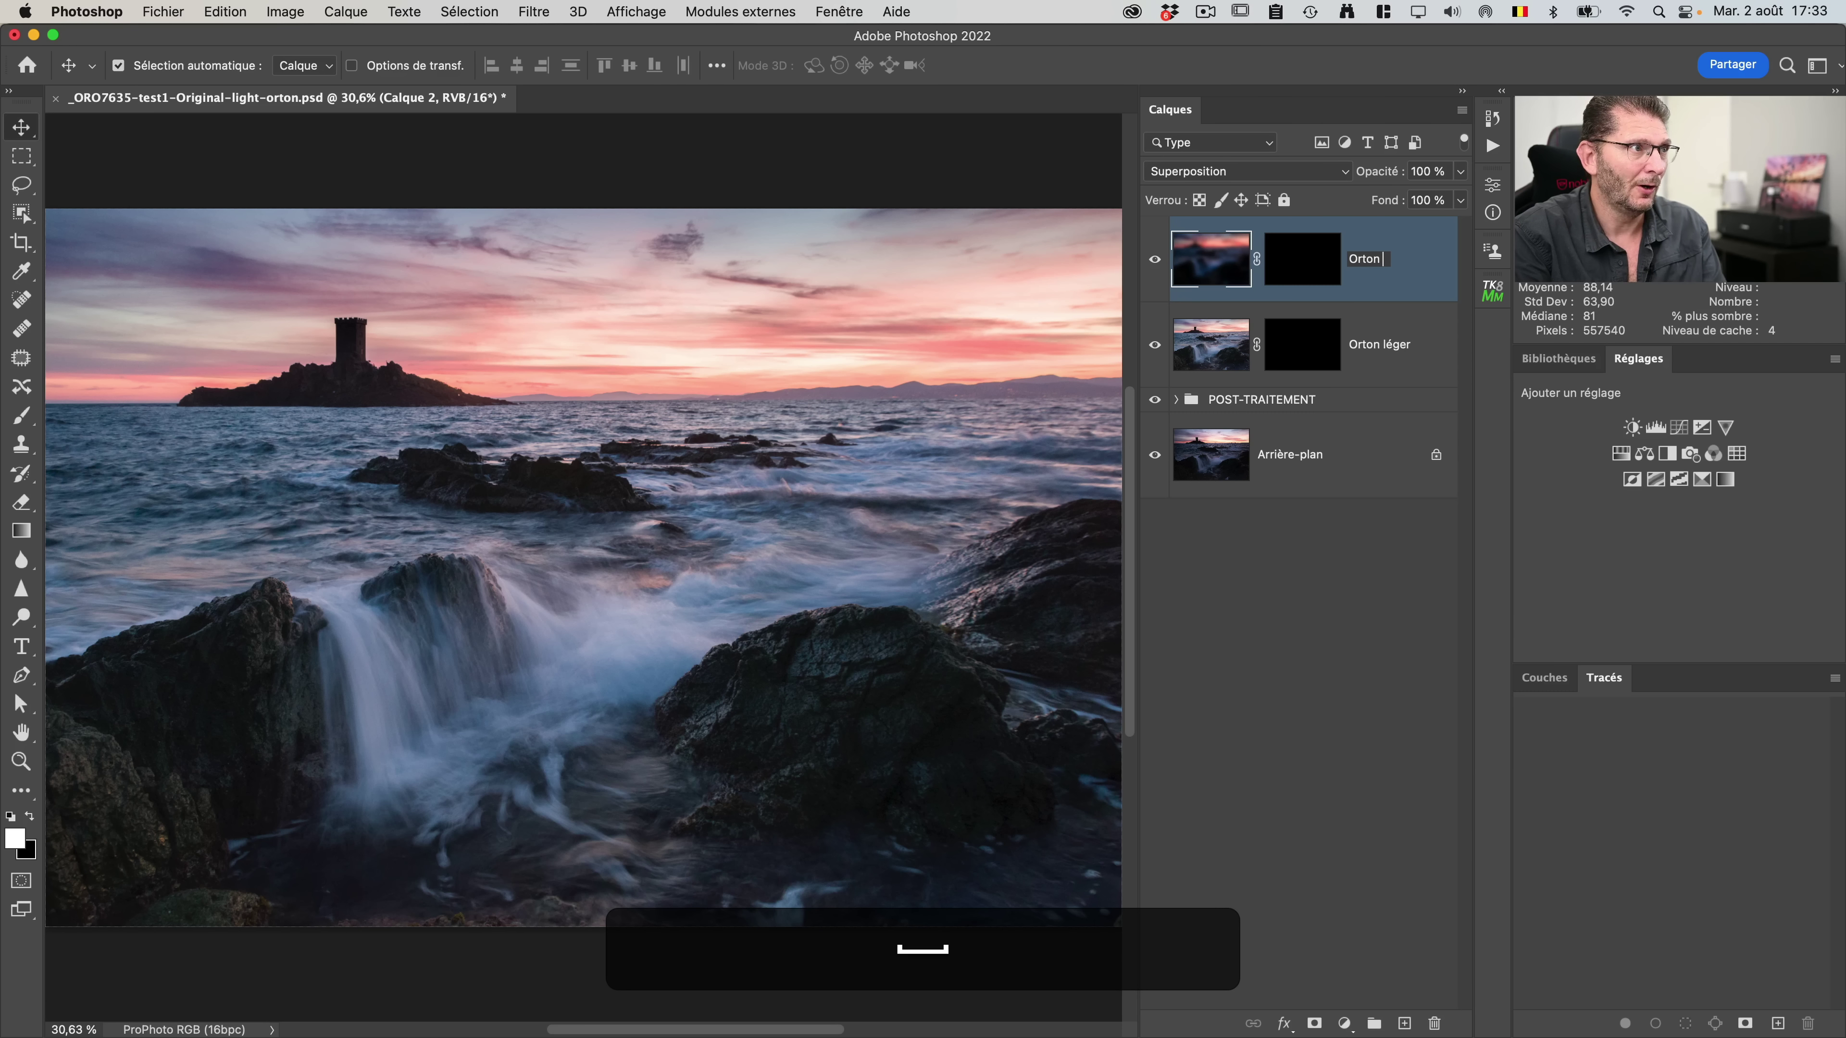
key(Return)
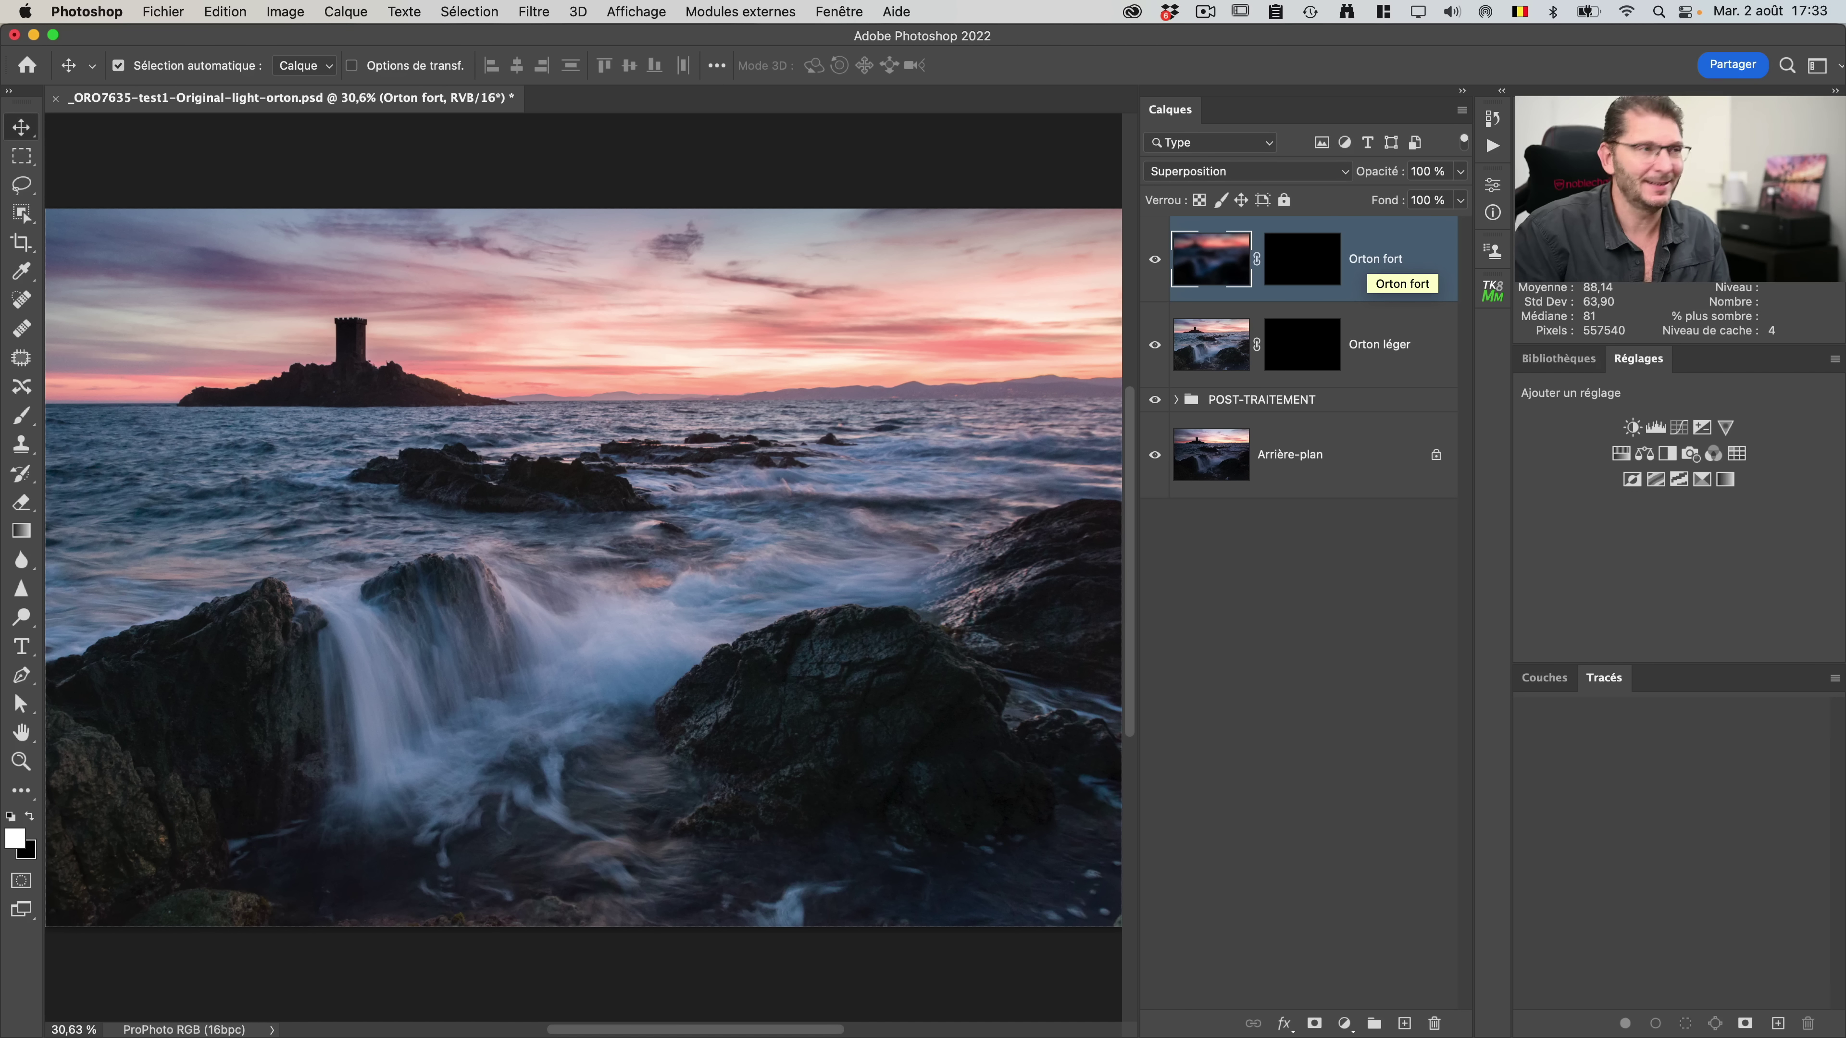
Step: Create a new layer above Orton fort and apply the merged (Fusionné) image to it with Appliquer une image
click(1404, 1023)
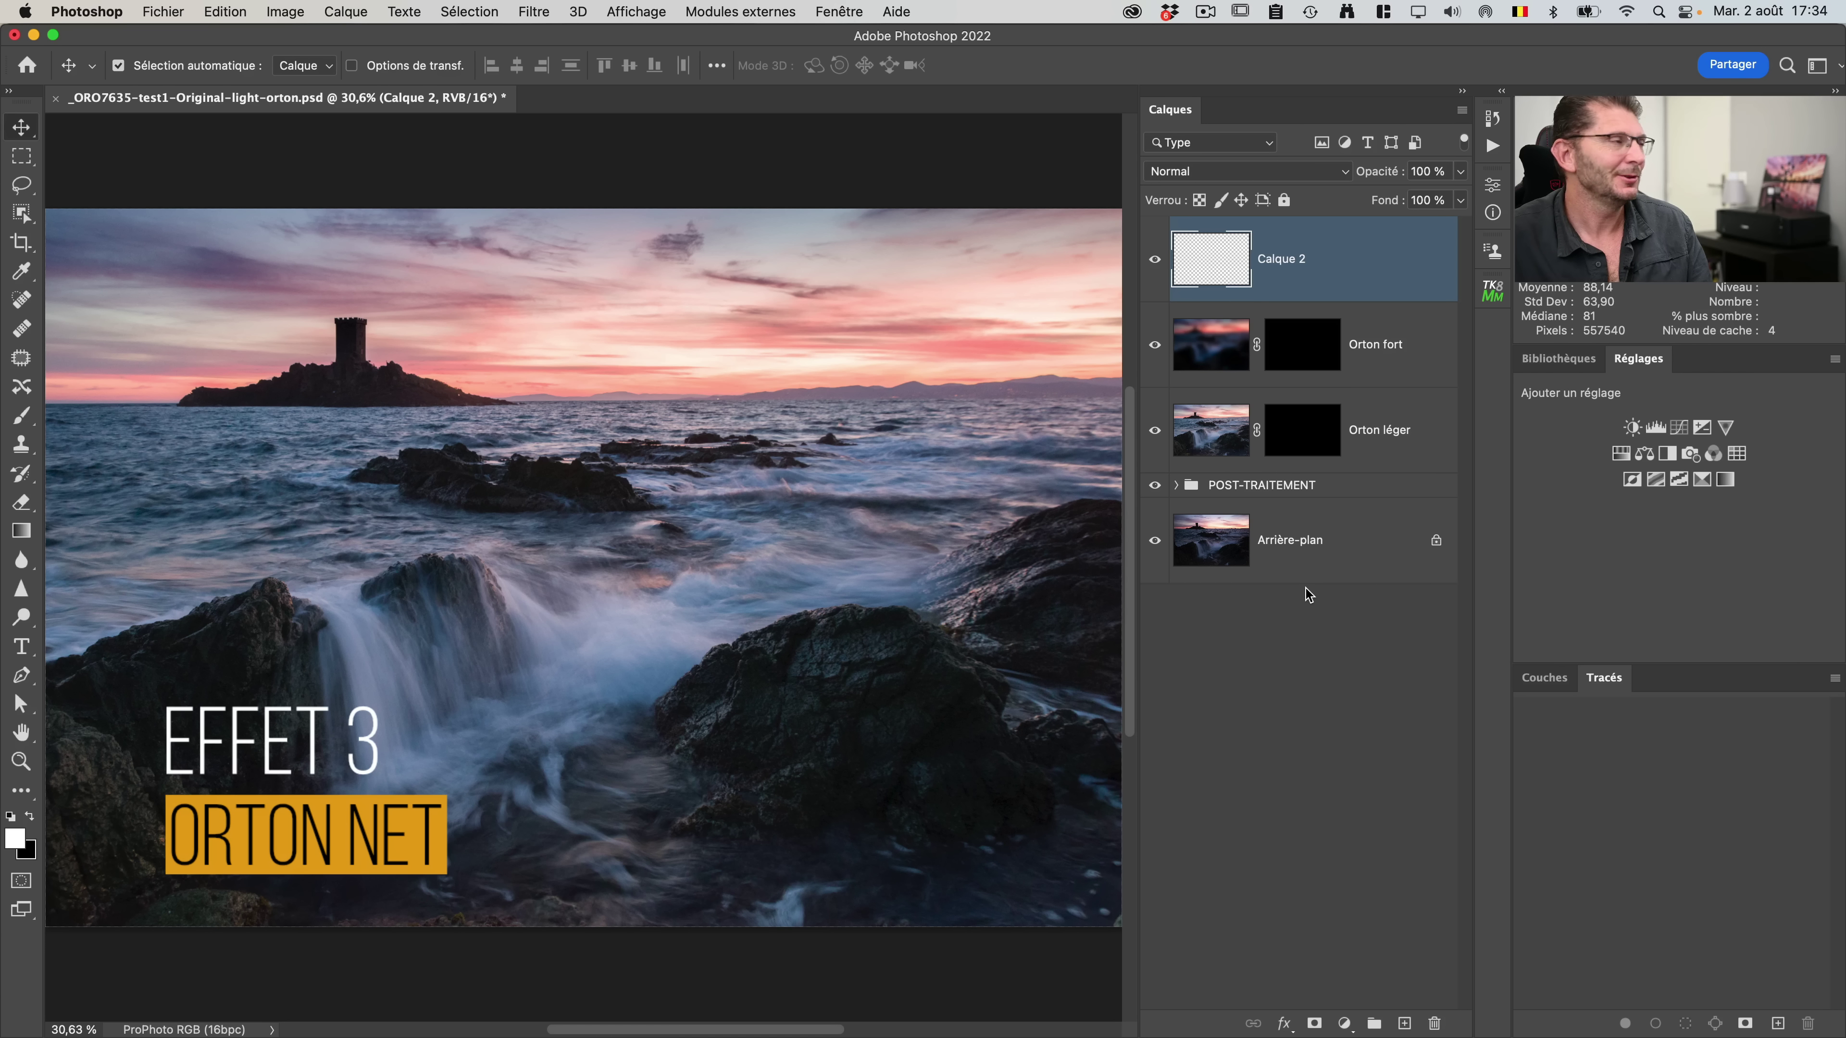
click(284, 12)
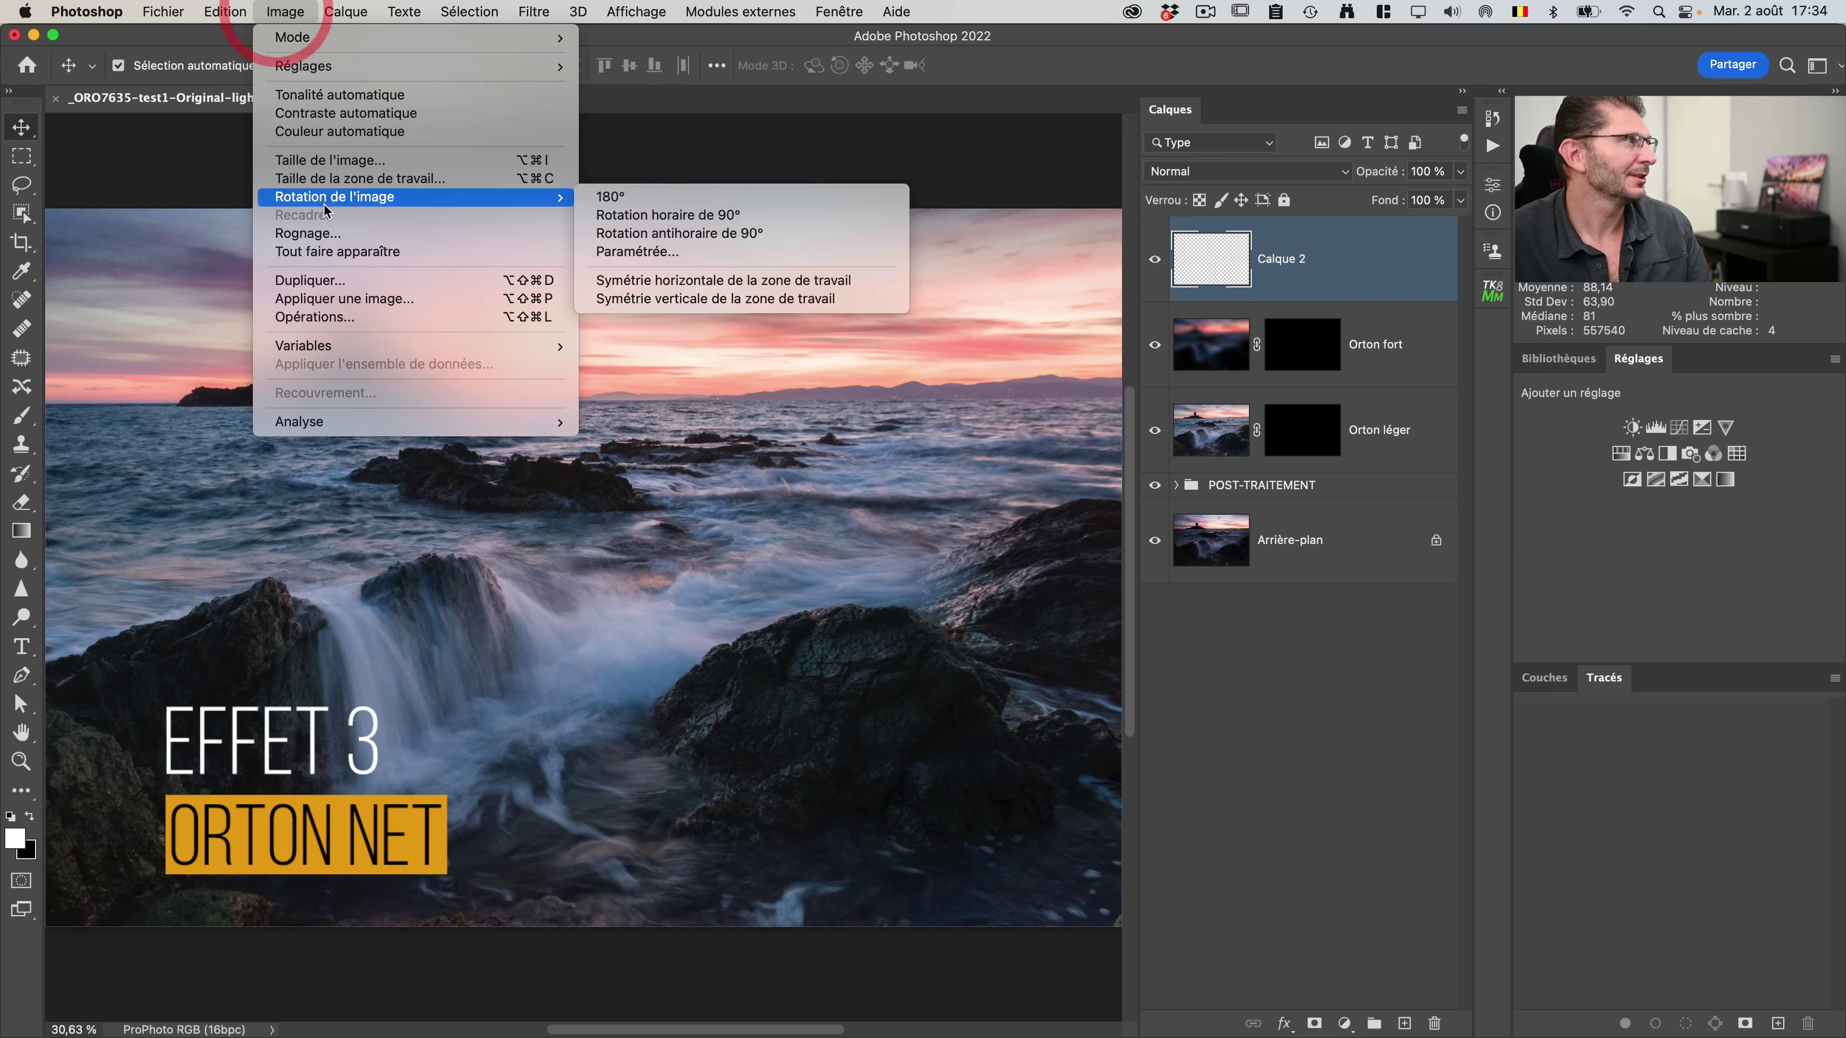
click(333, 298)
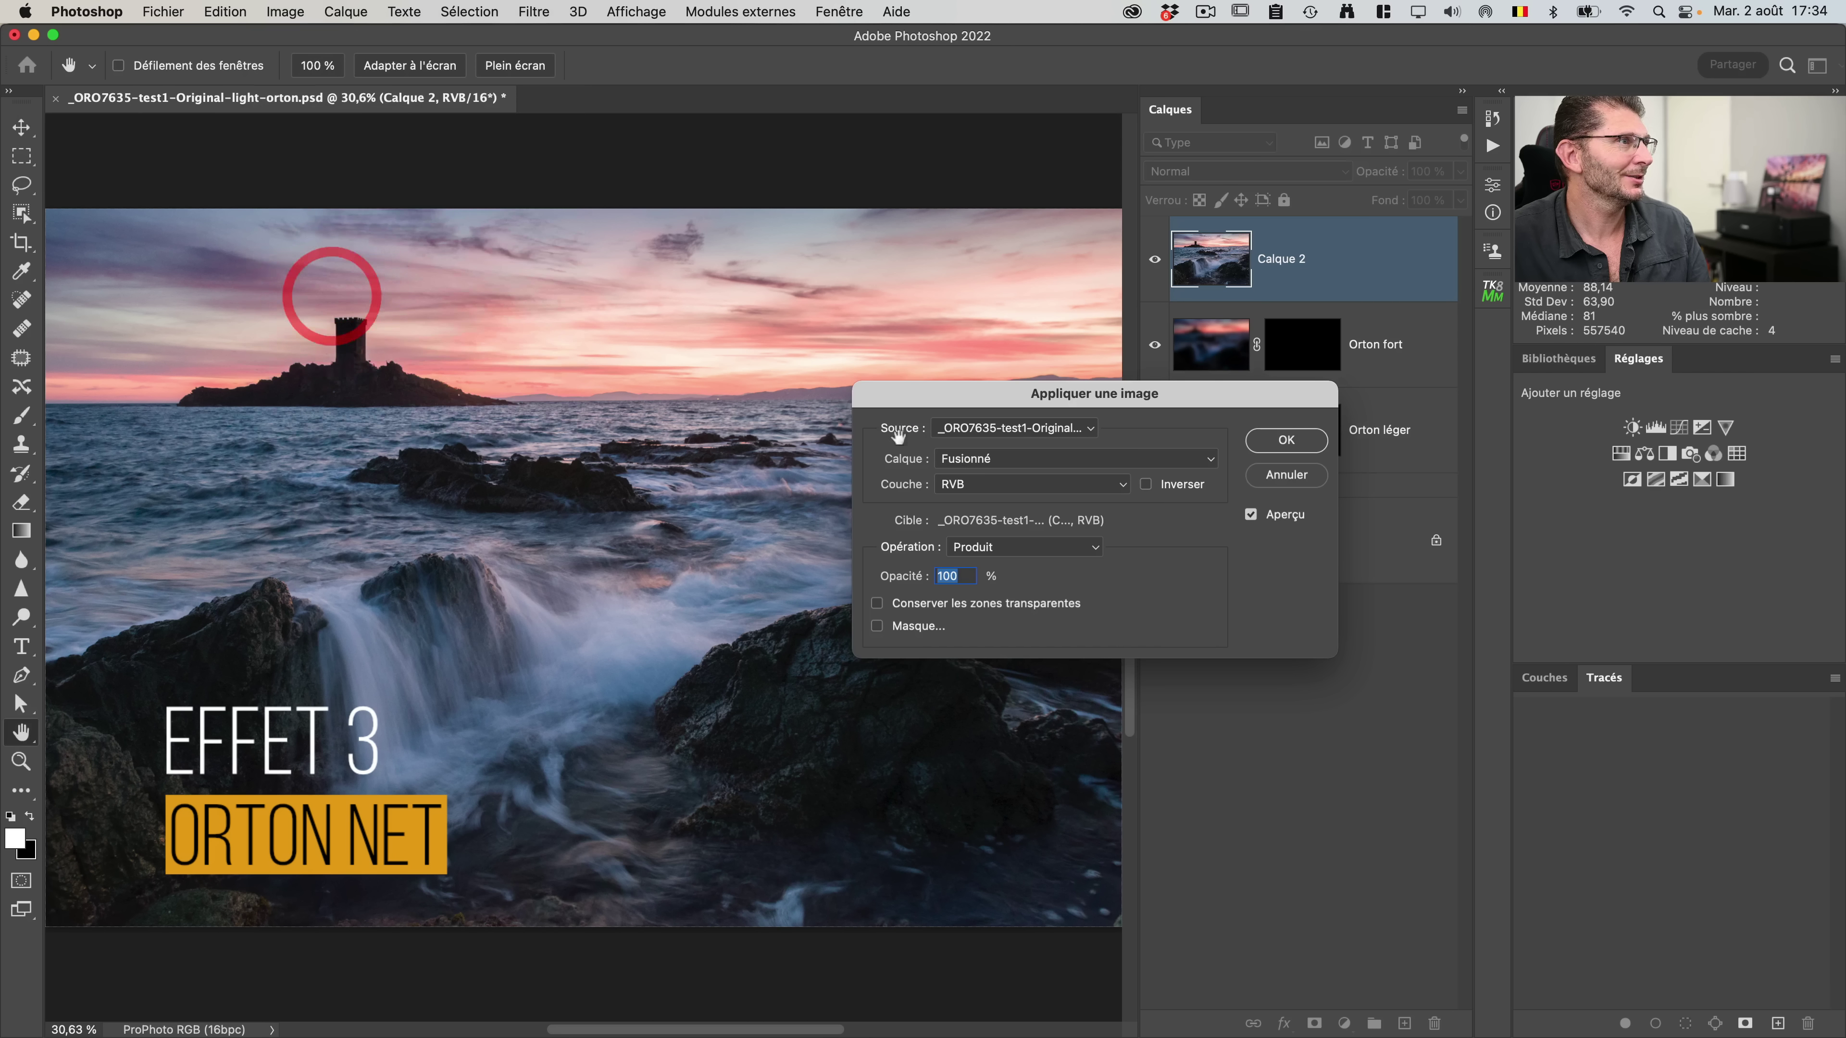
click(1286, 441)
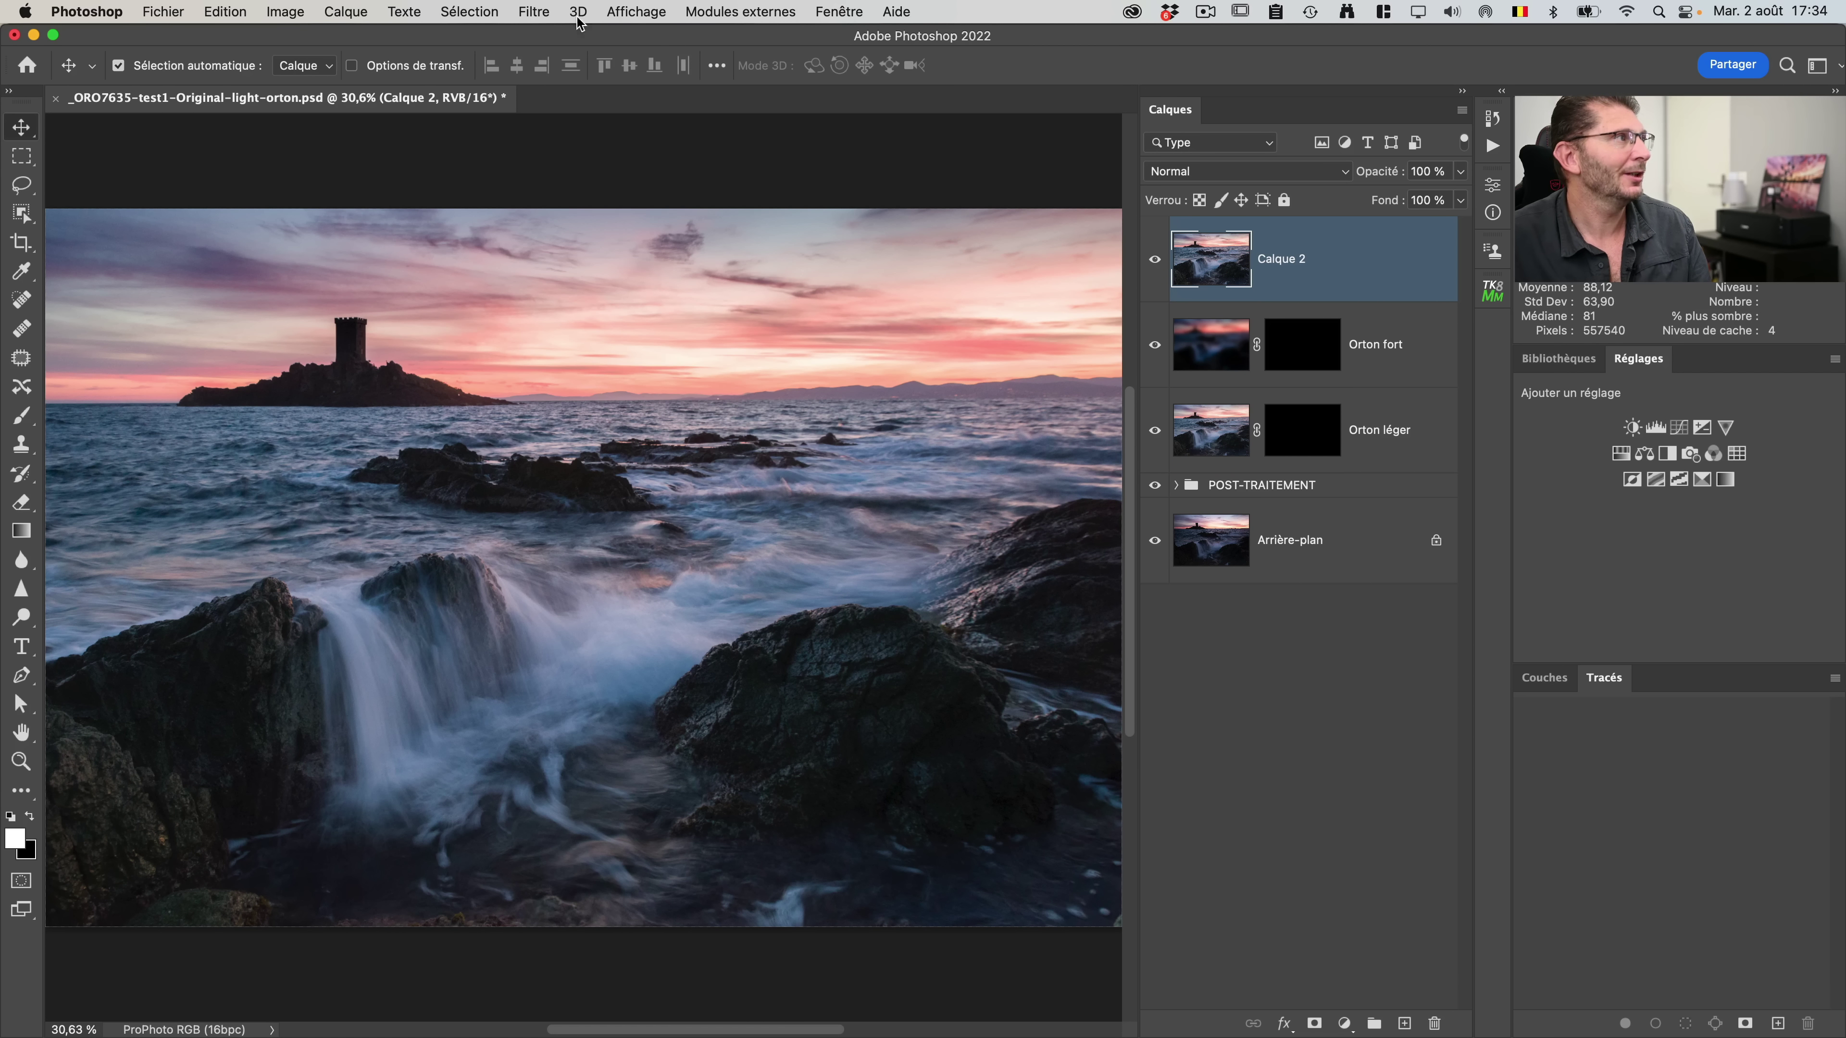
Step: Apply the Passe-haut filter with a 4,0-pixel radius to the new merged layer and set its blend mode to Lumière tamisée
click(534, 12)
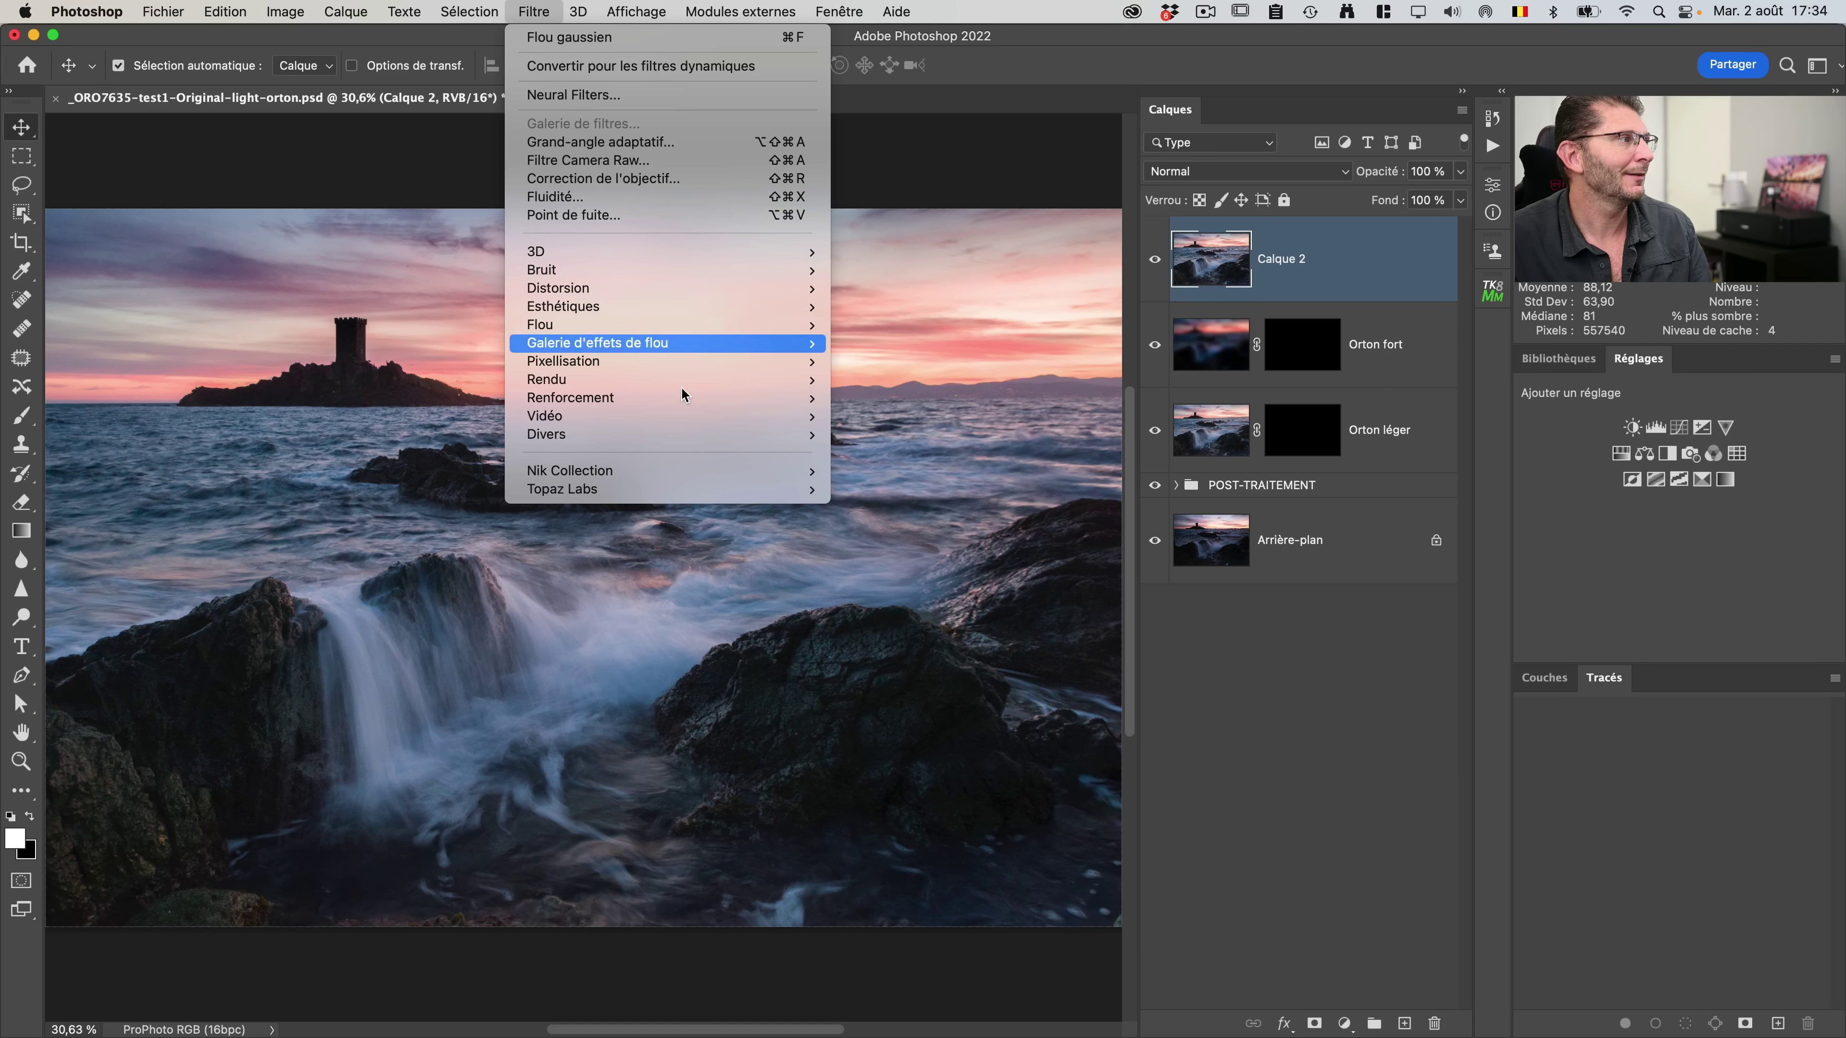
mouse_move(699, 438)
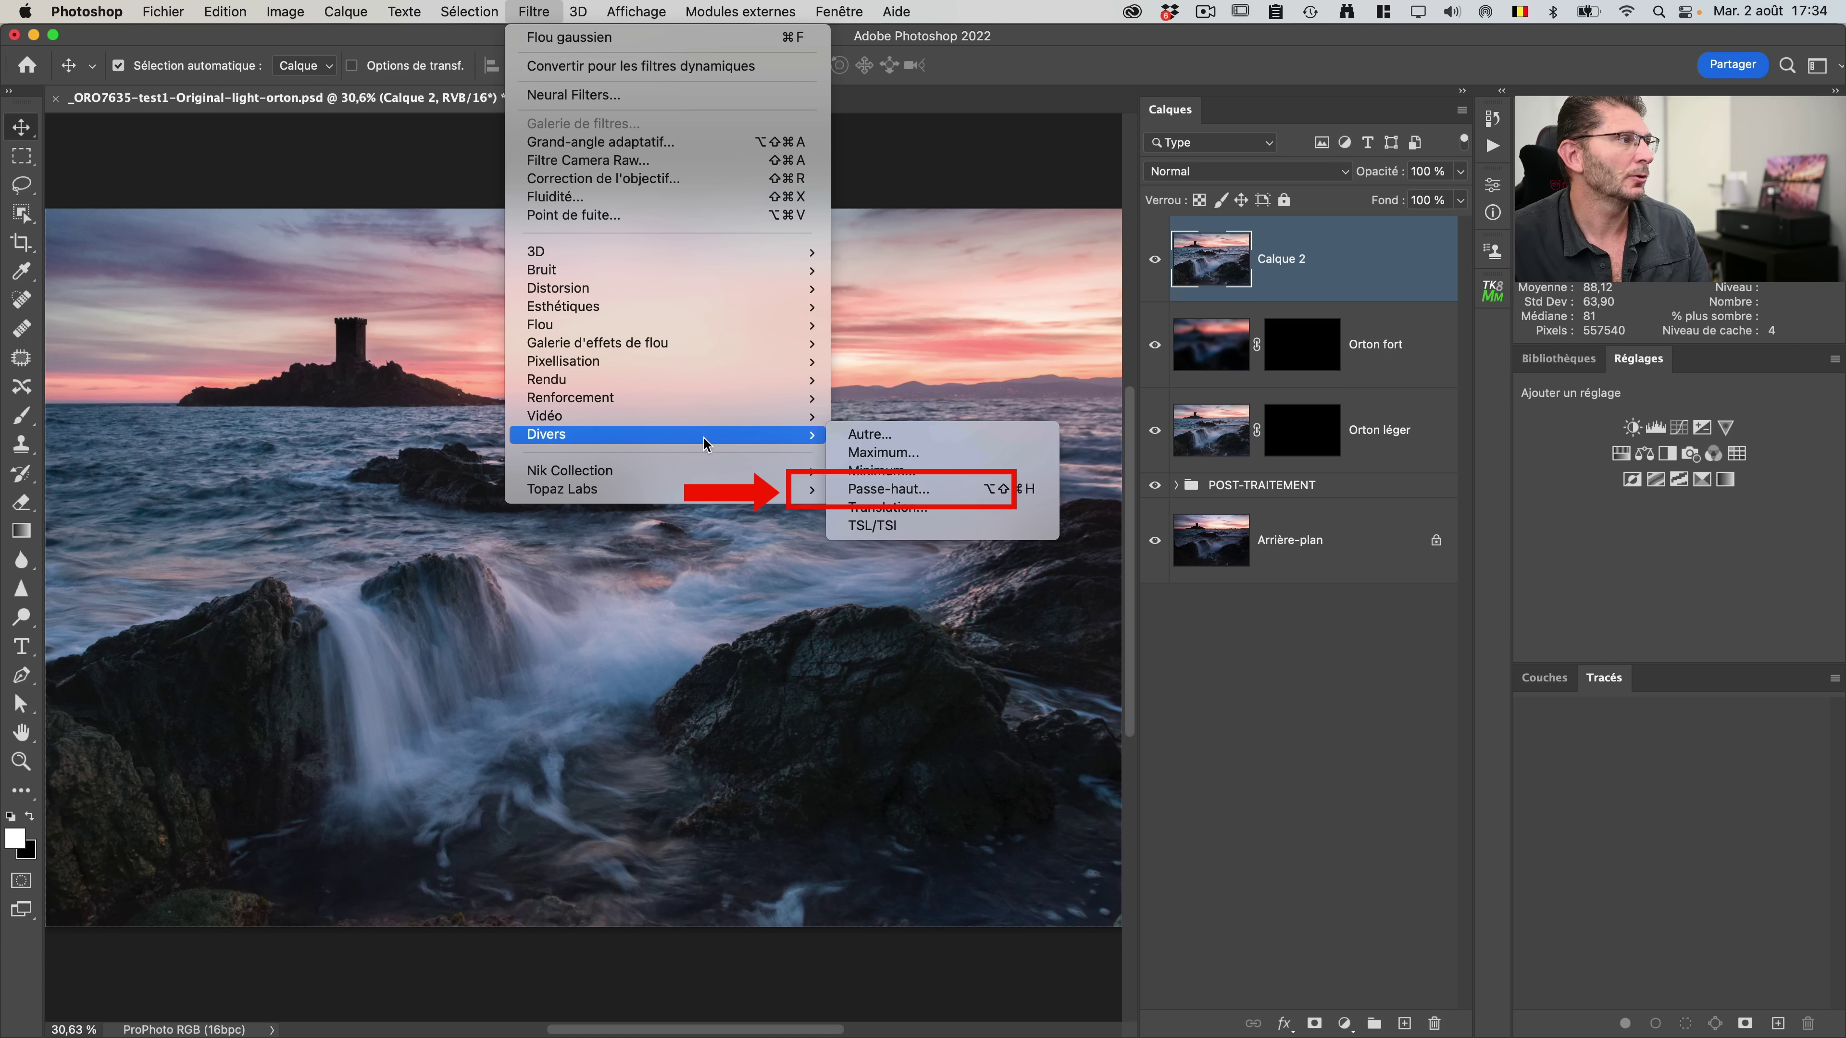
click(916, 492)
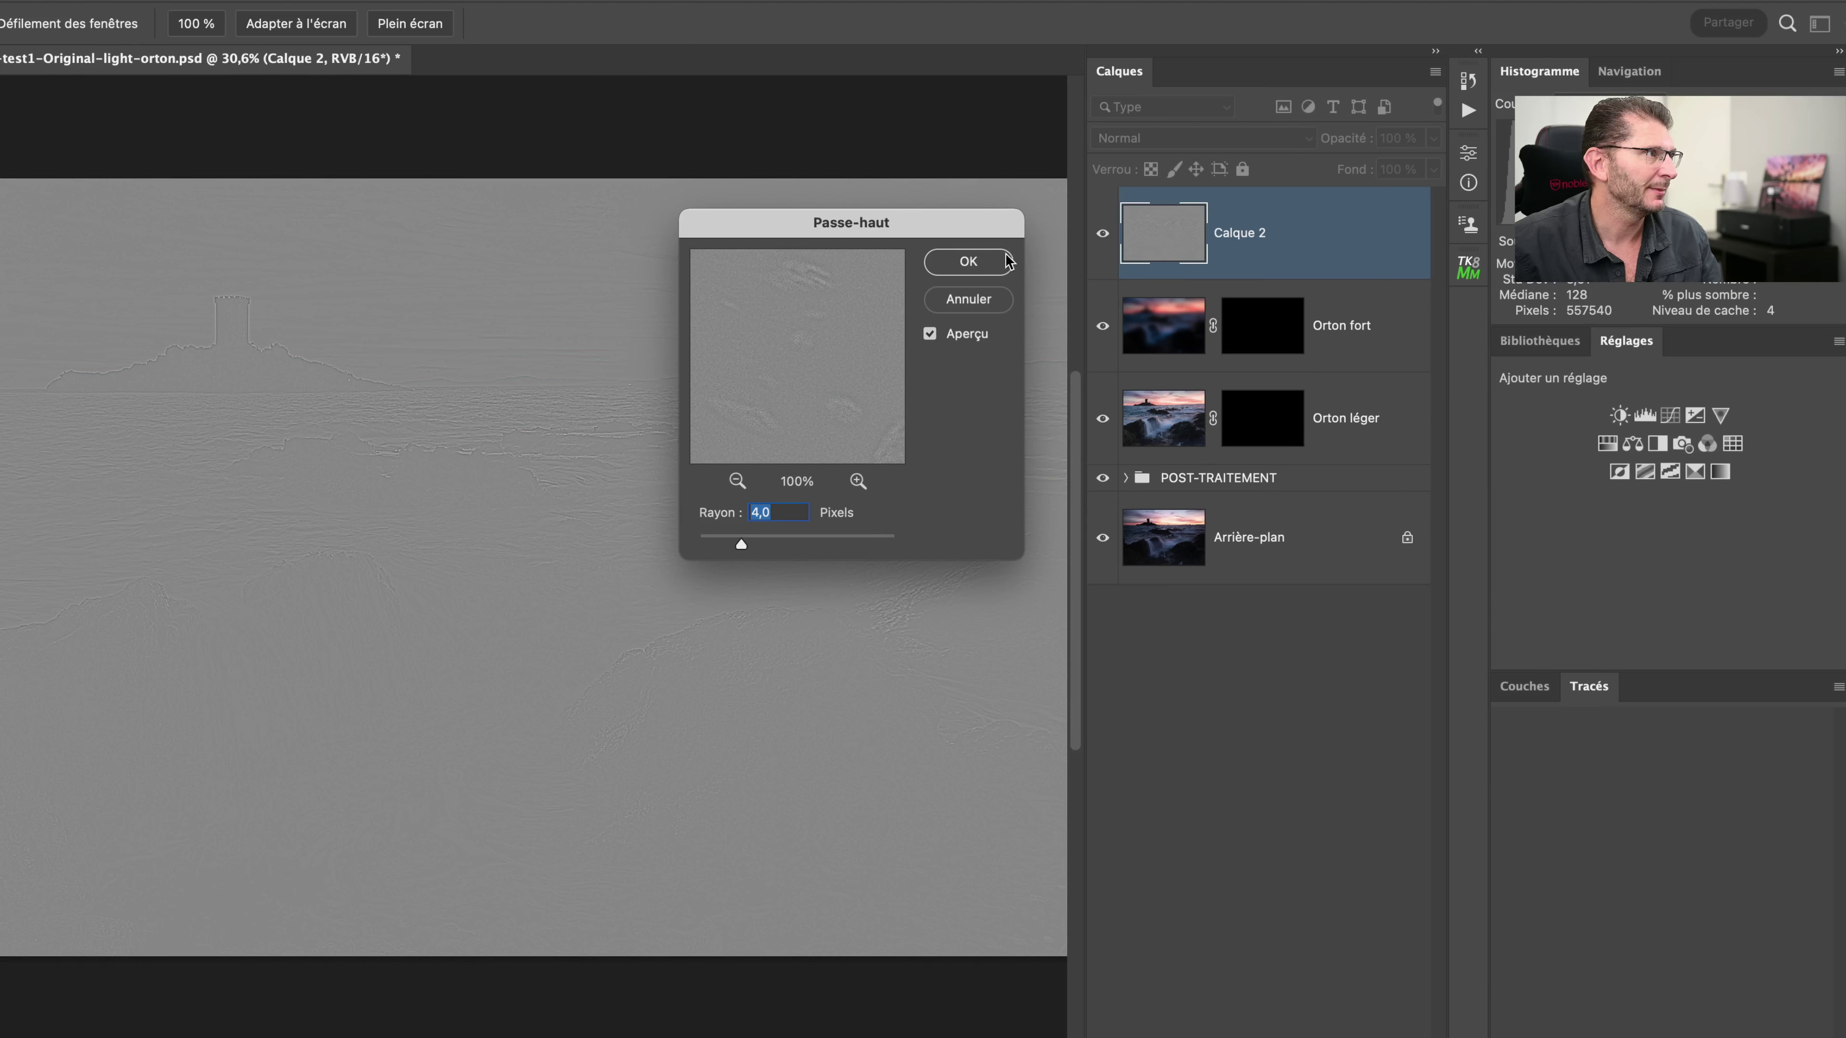
click(983, 263)
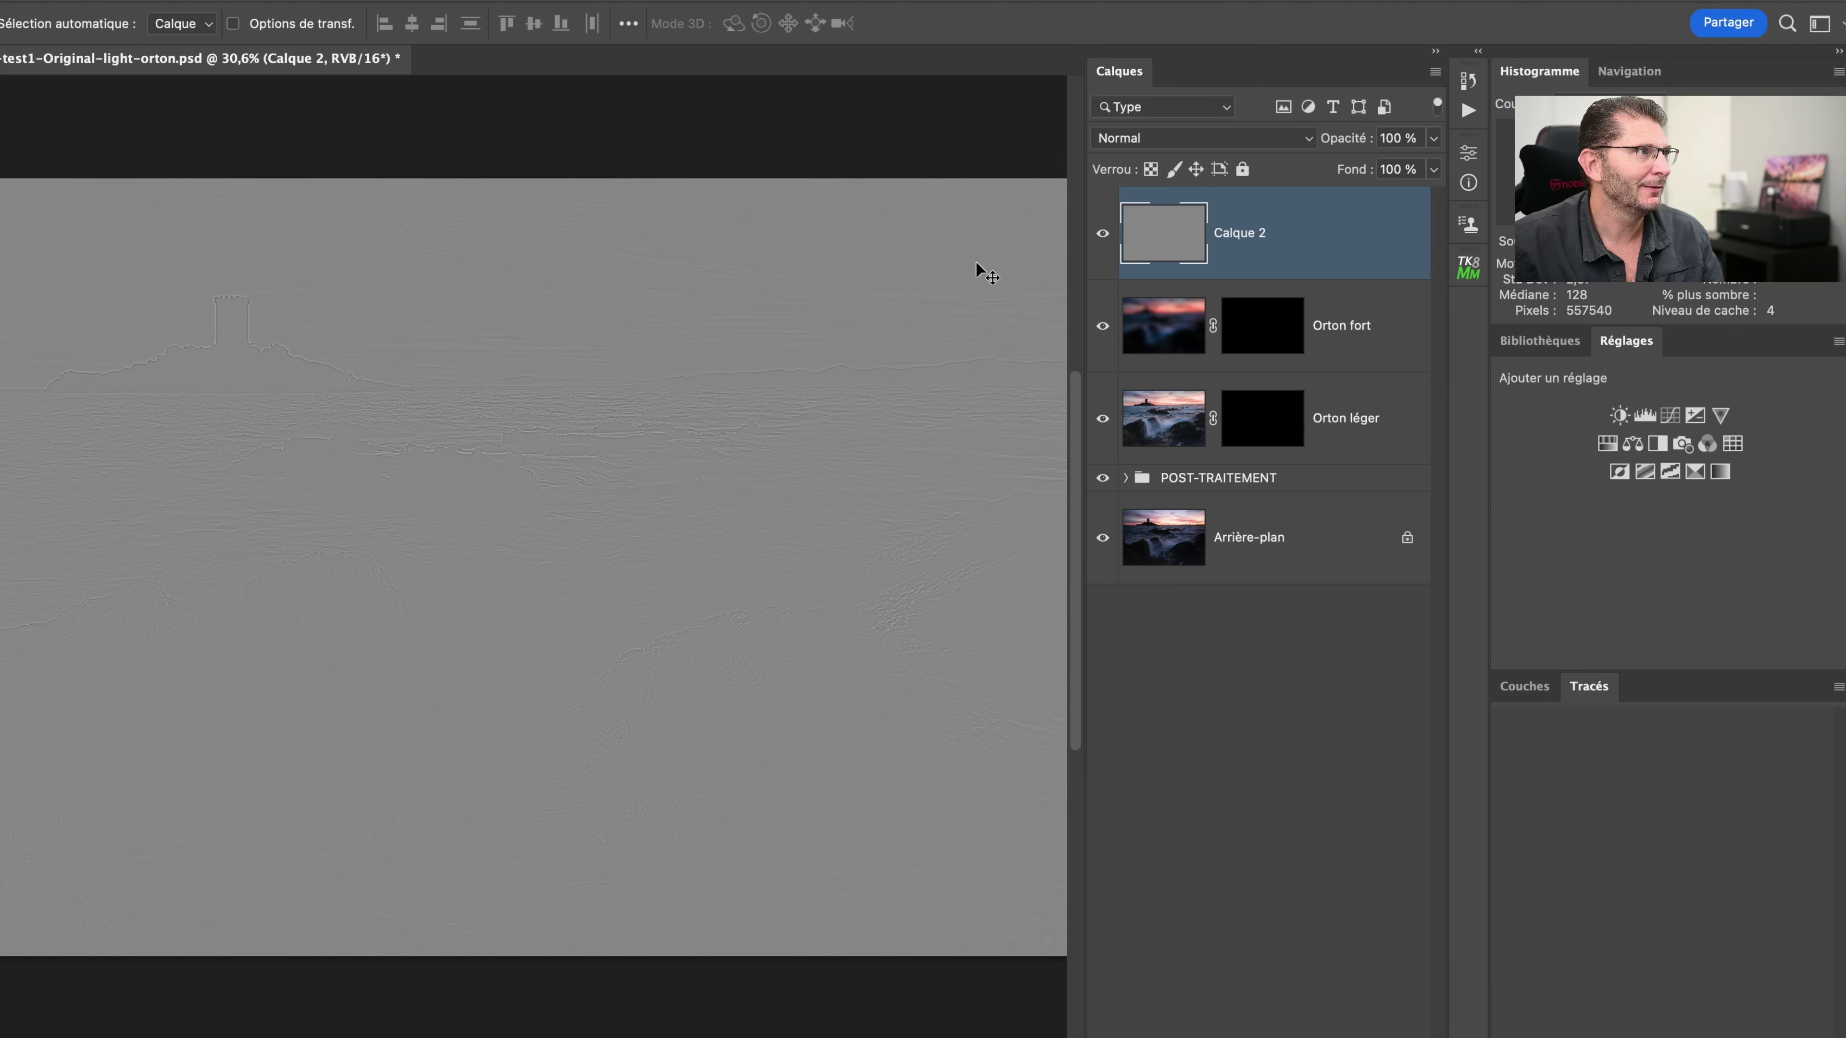
click(1271, 139)
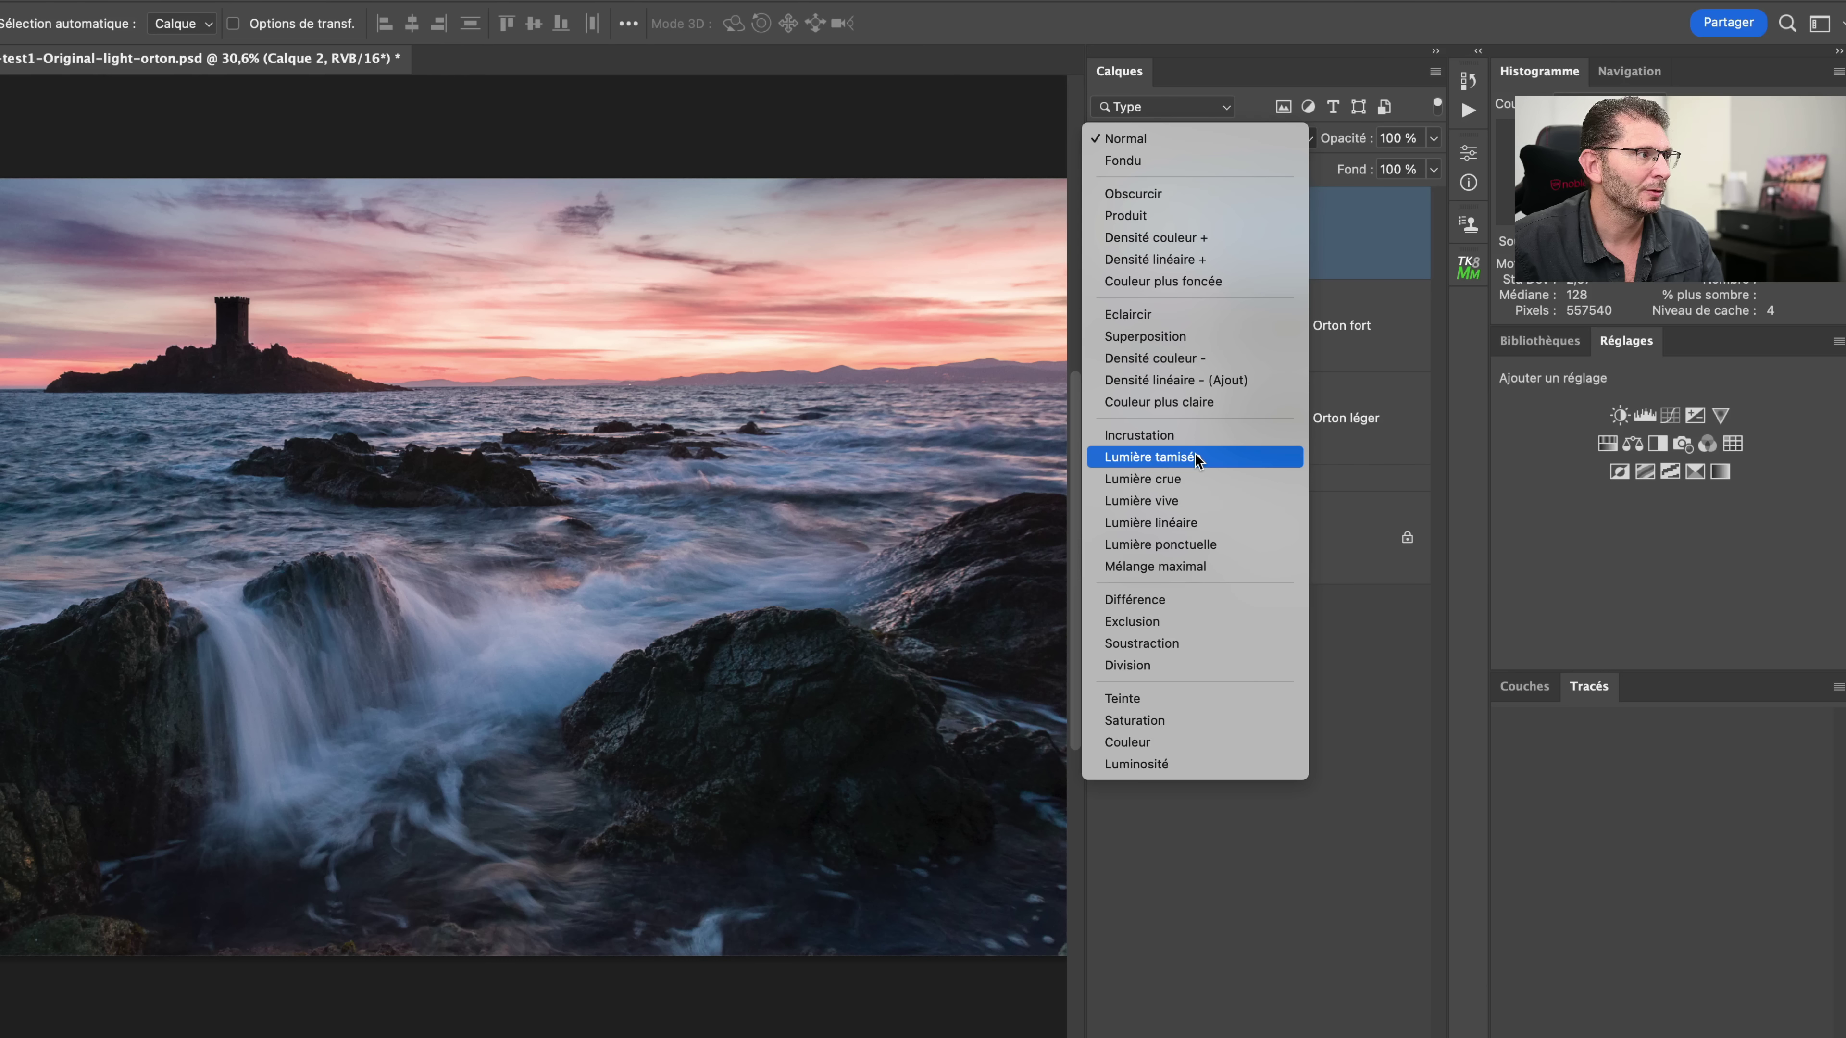
click(1194, 453)
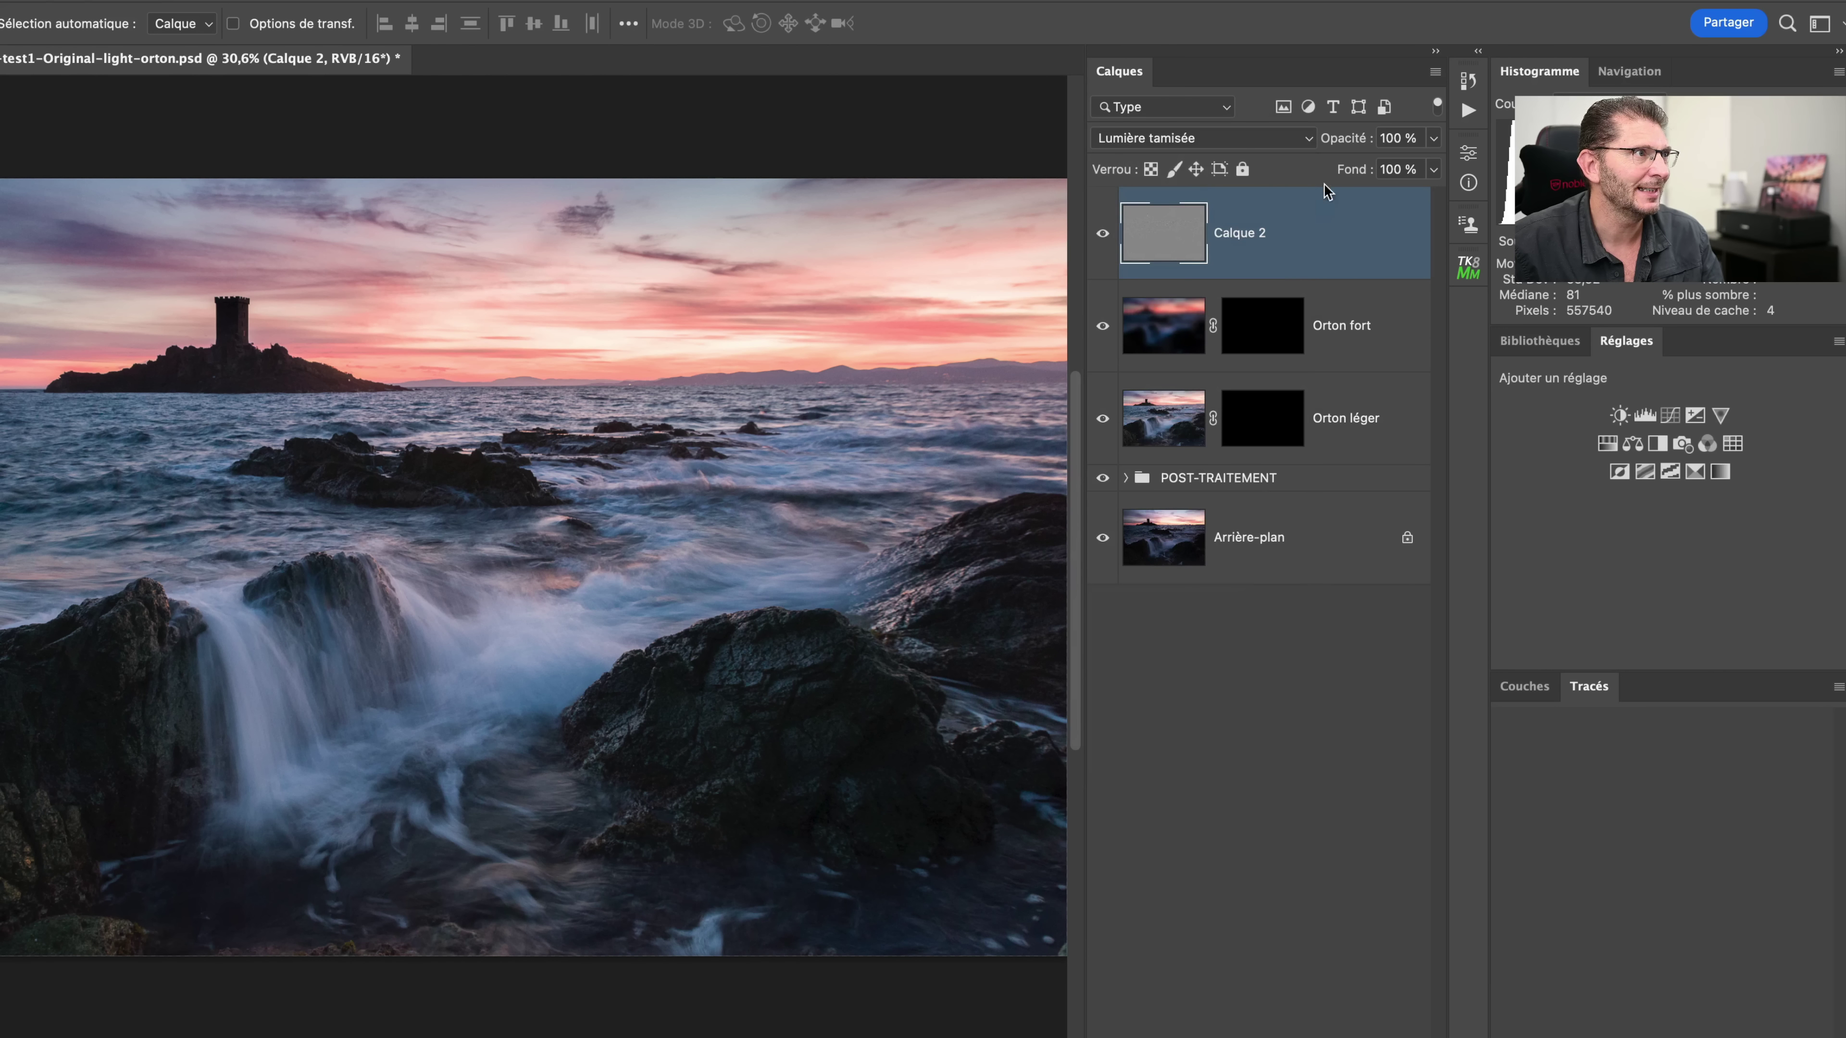
Step: Set the high-pass layer's opacity to 70 % and rename it "passe-haut"
click(1382, 135)
text(70)
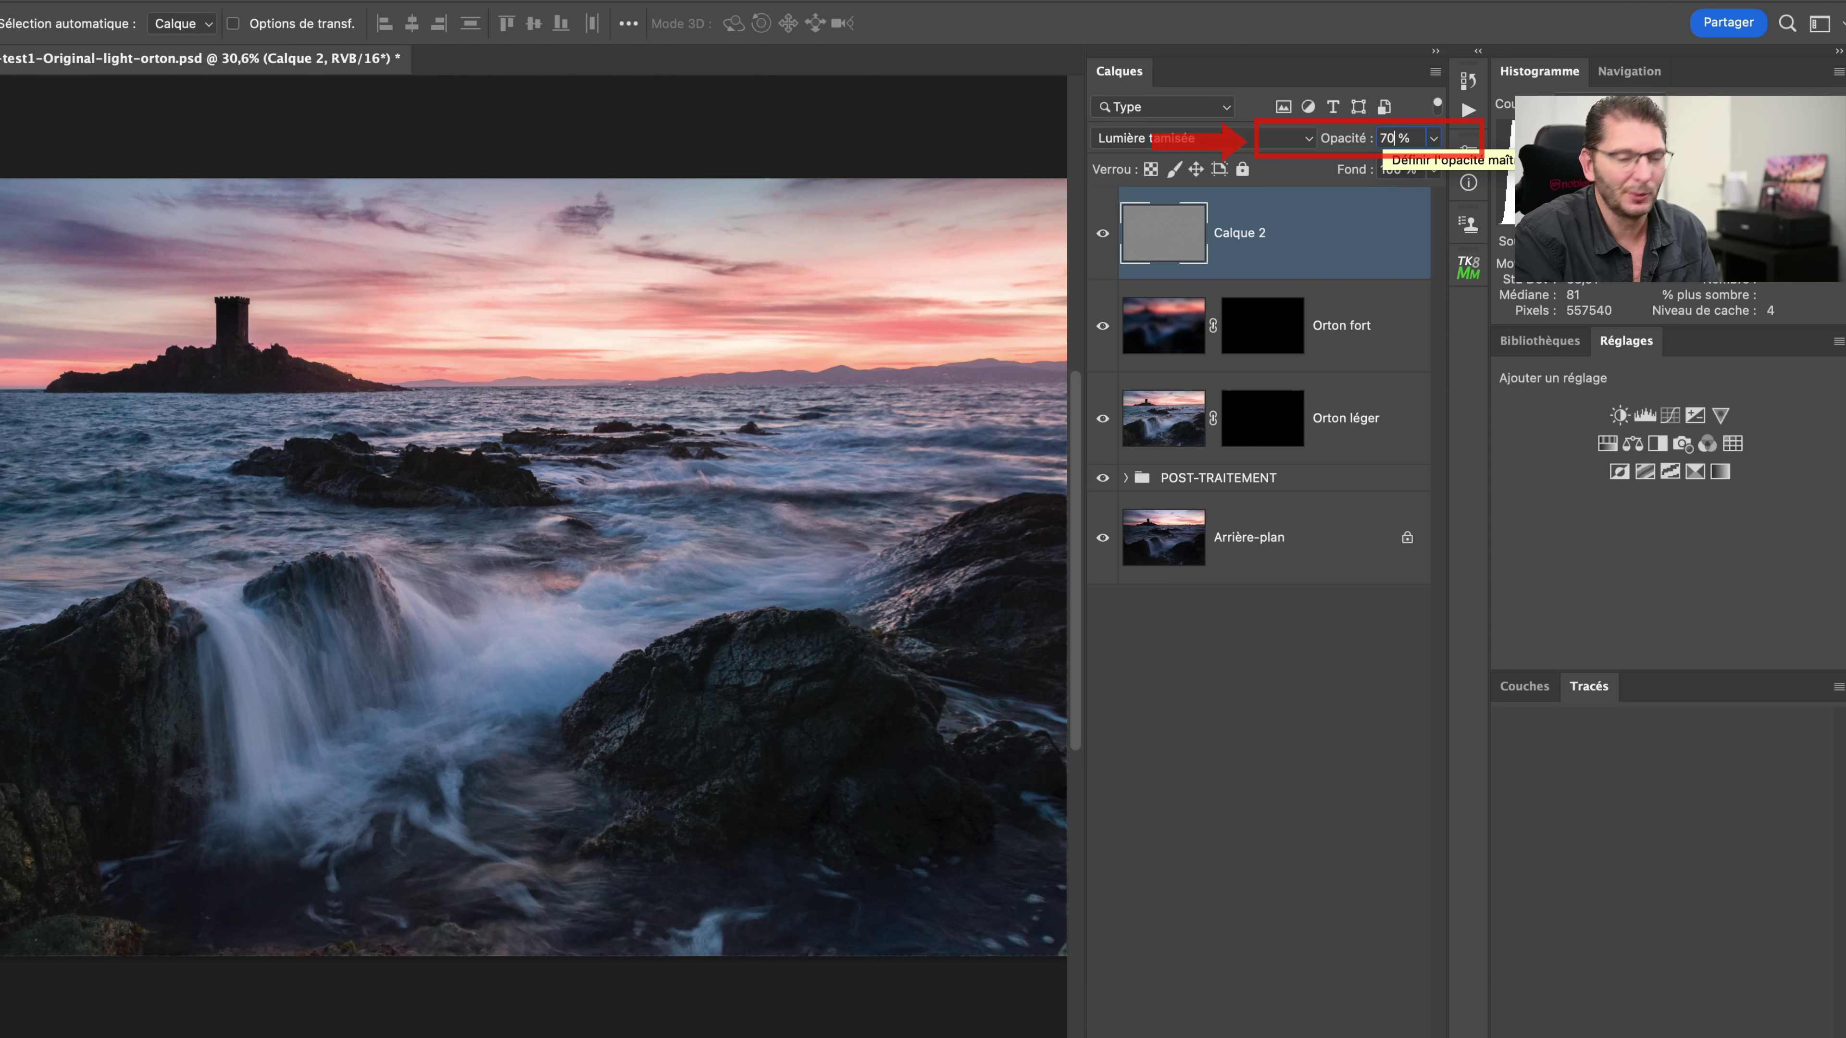
key(Return)
double_click(1239, 231)
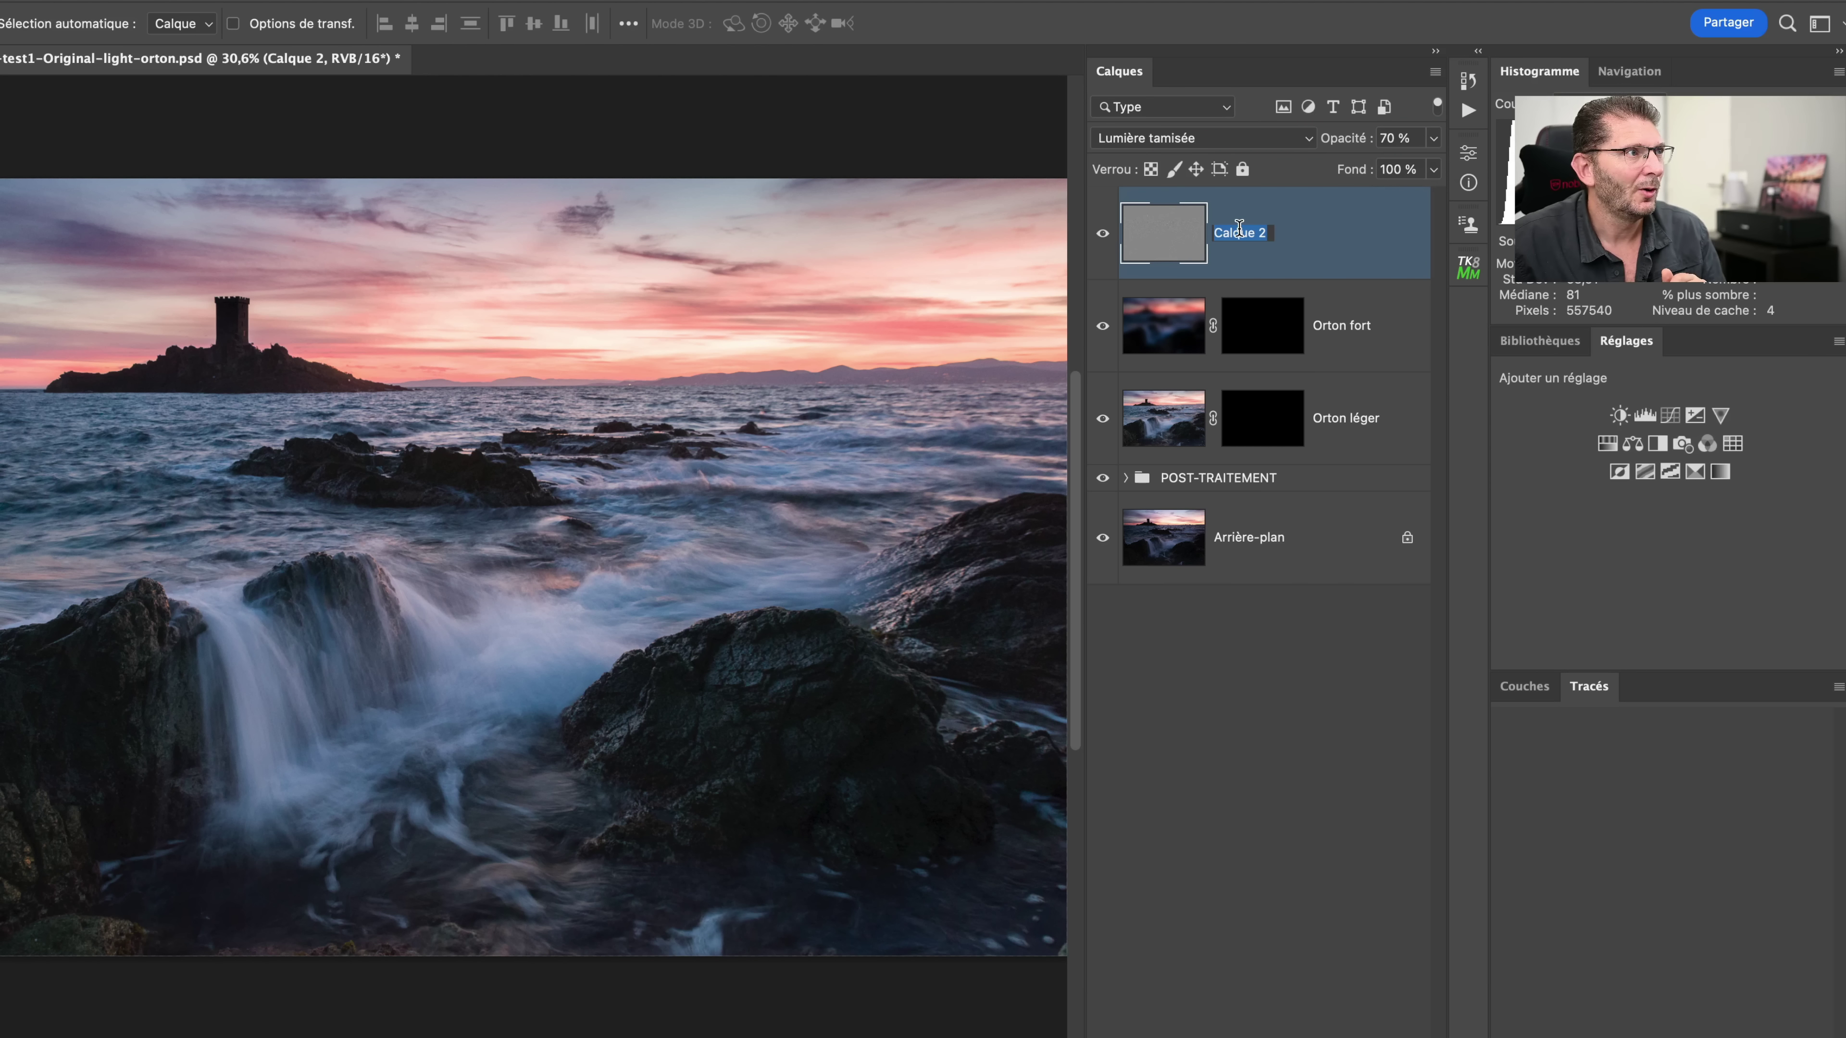
text(passe-haut)
key(Return)
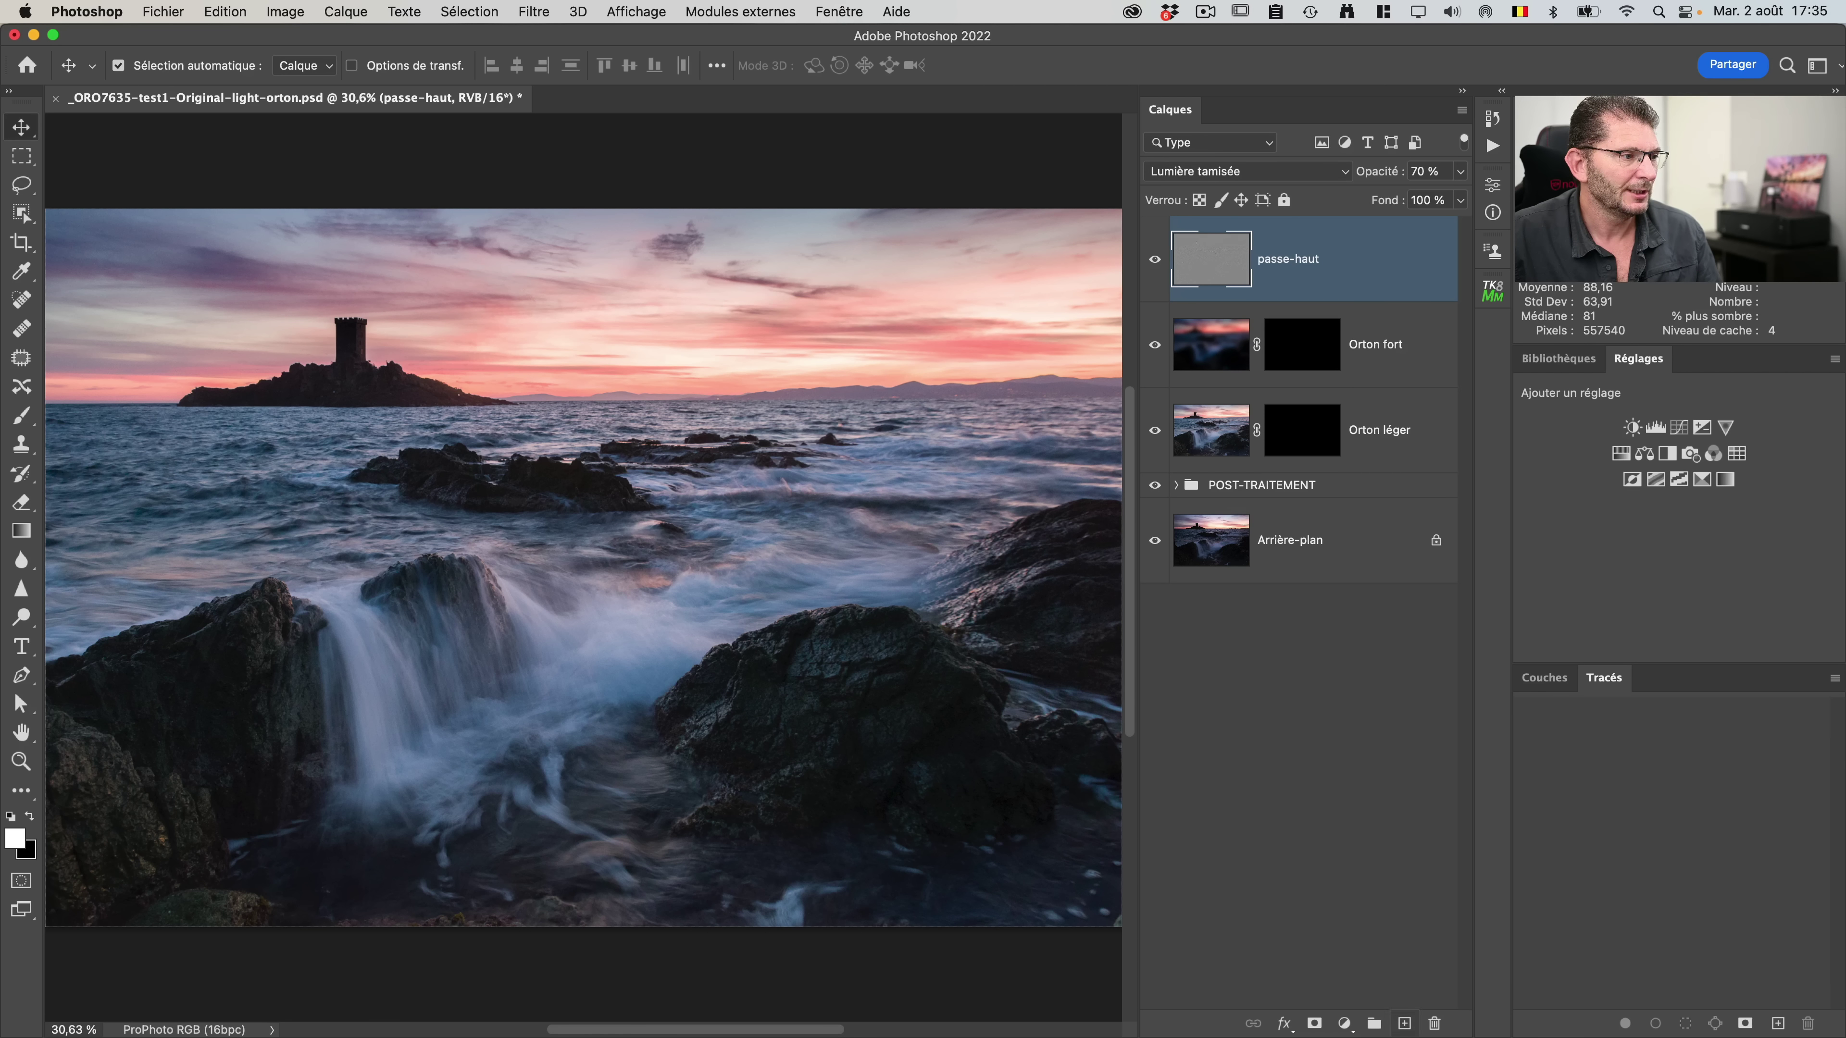
Step: Create a new layer above passe-haut and fill it with the merged (Fusionné) image using Appliquer une image
click(1404, 1022)
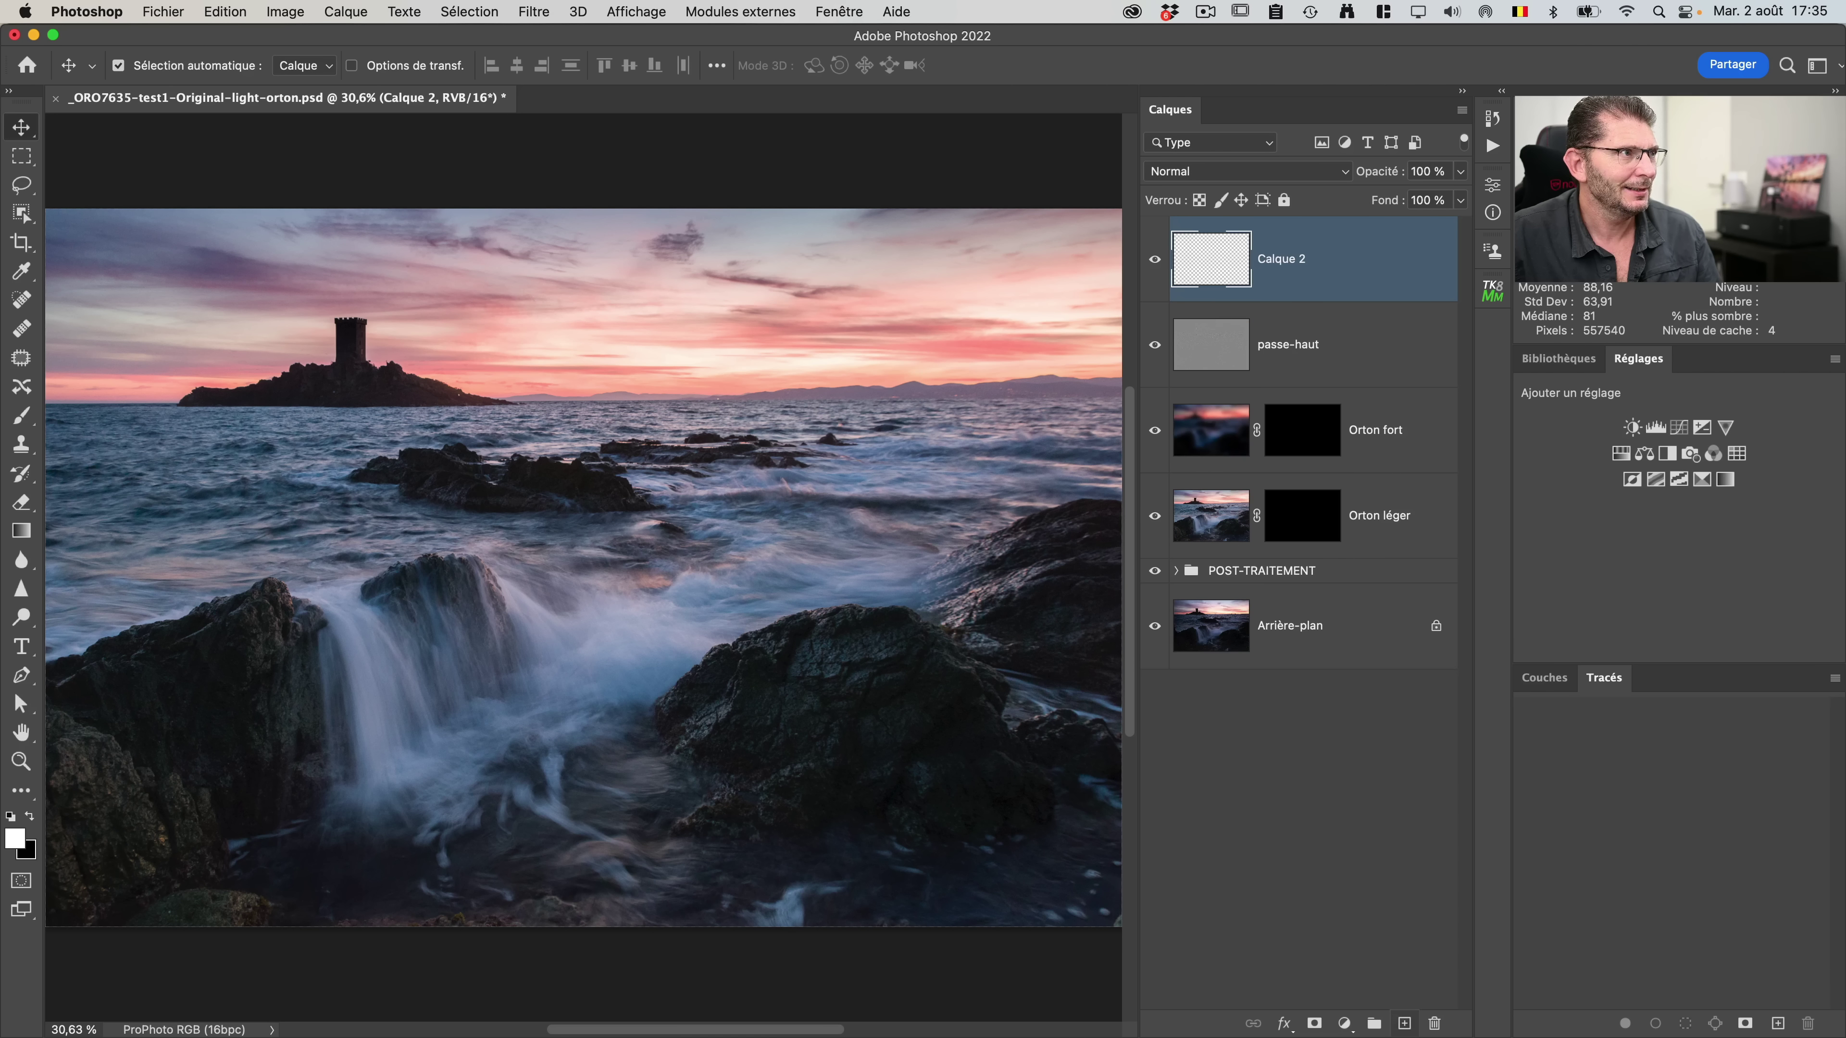
click(285, 12)
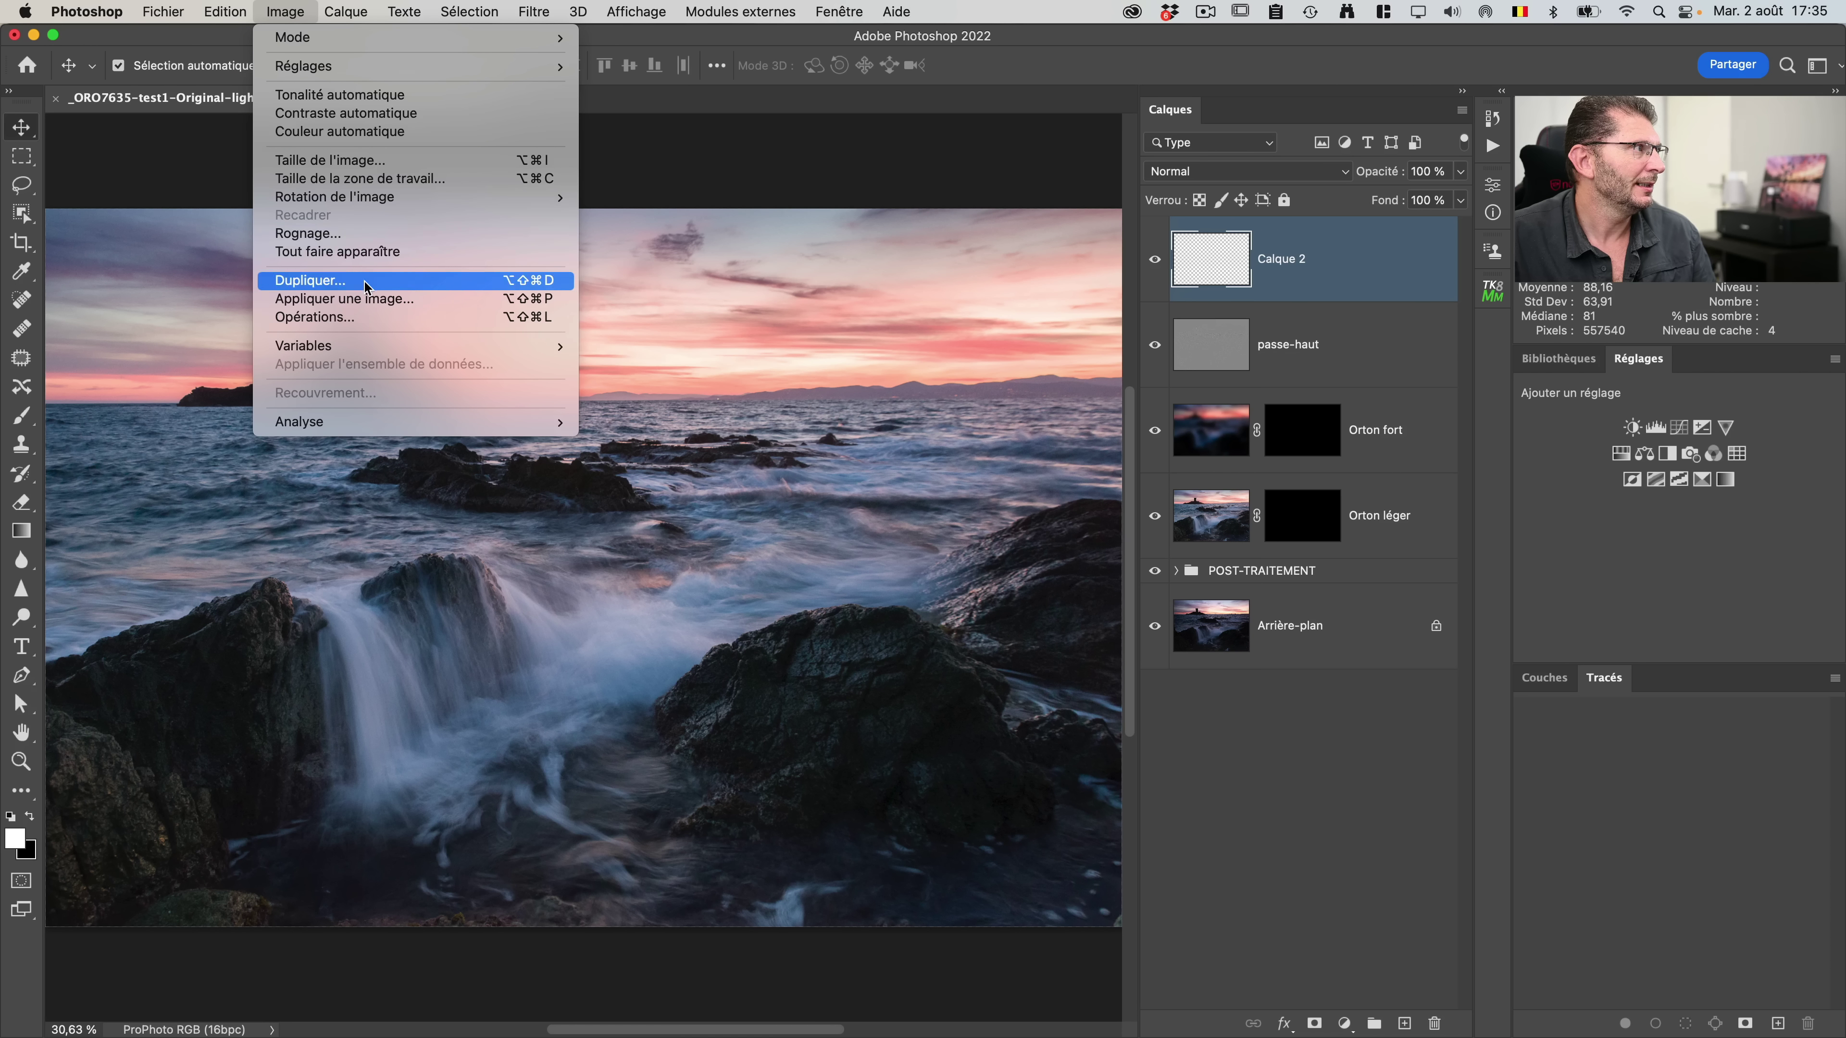
click(362, 298)
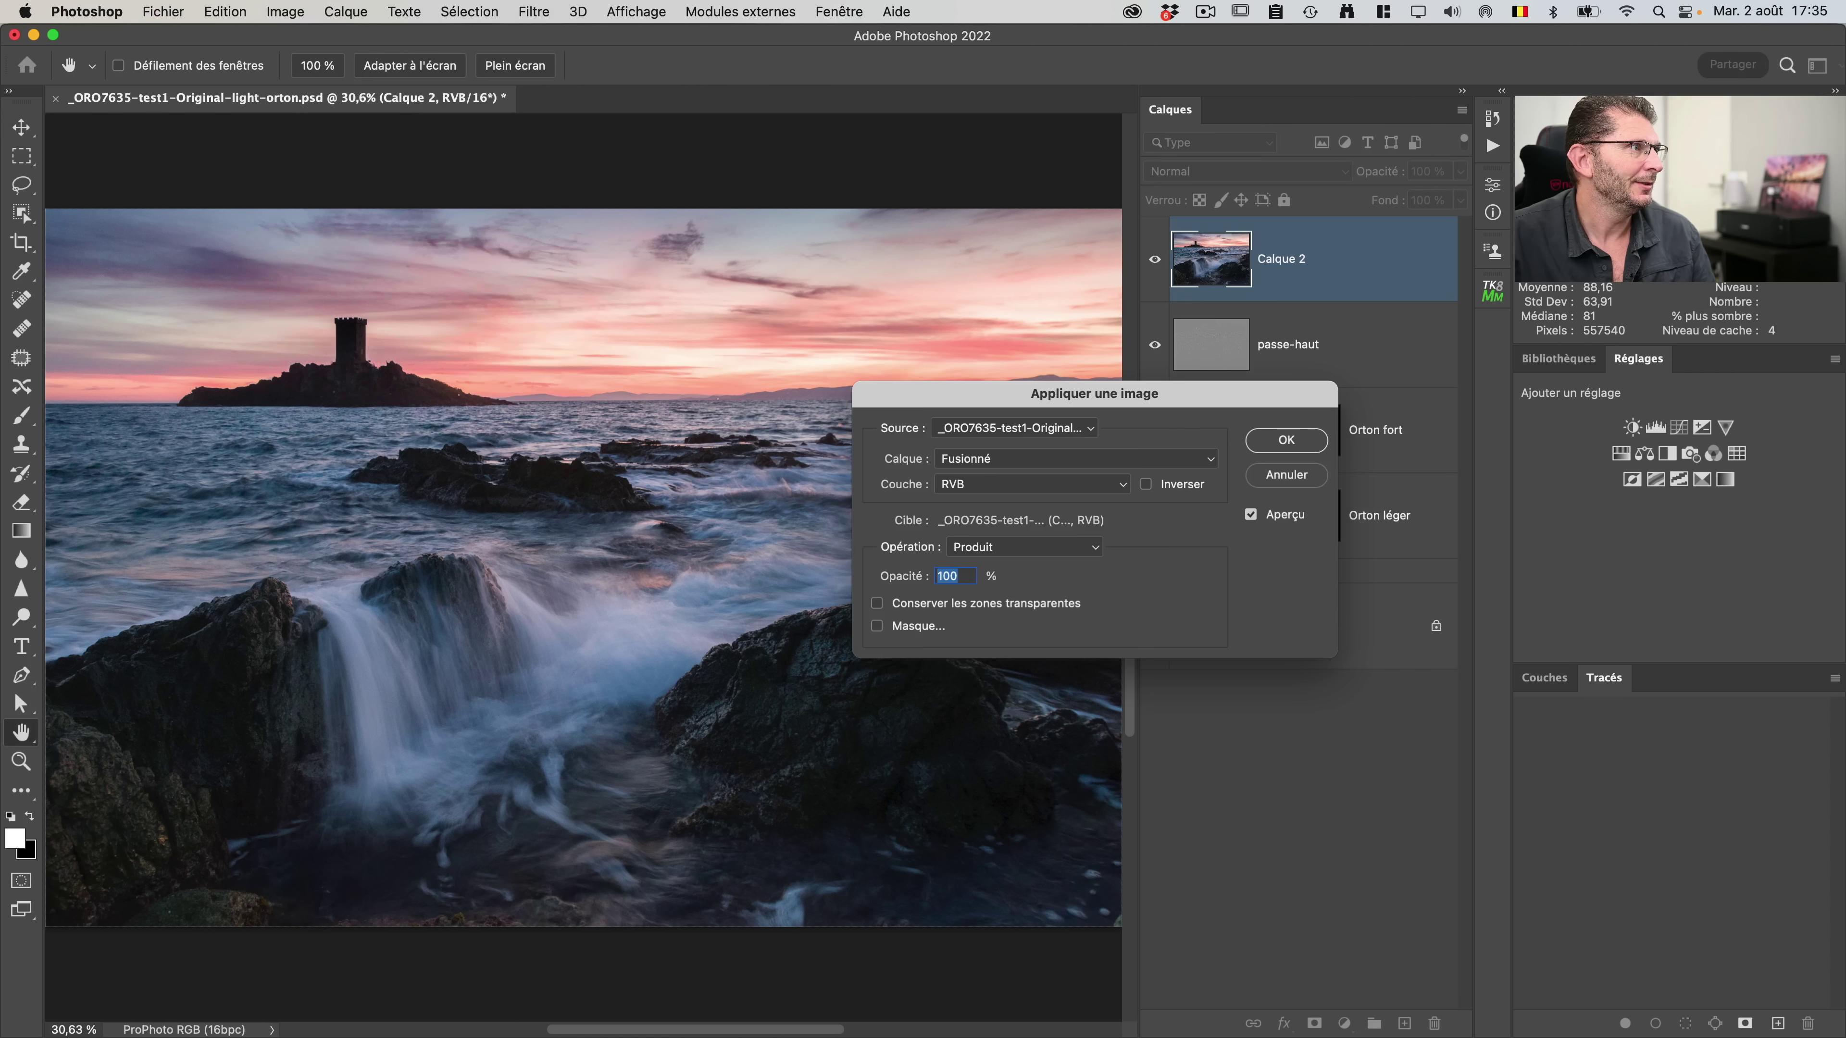
click(1282, 440)
Step: Apply the merged image to Calque 2 again in Produit mode at 100 % and set the layer's blend mode to Superposition
click(285, 11)
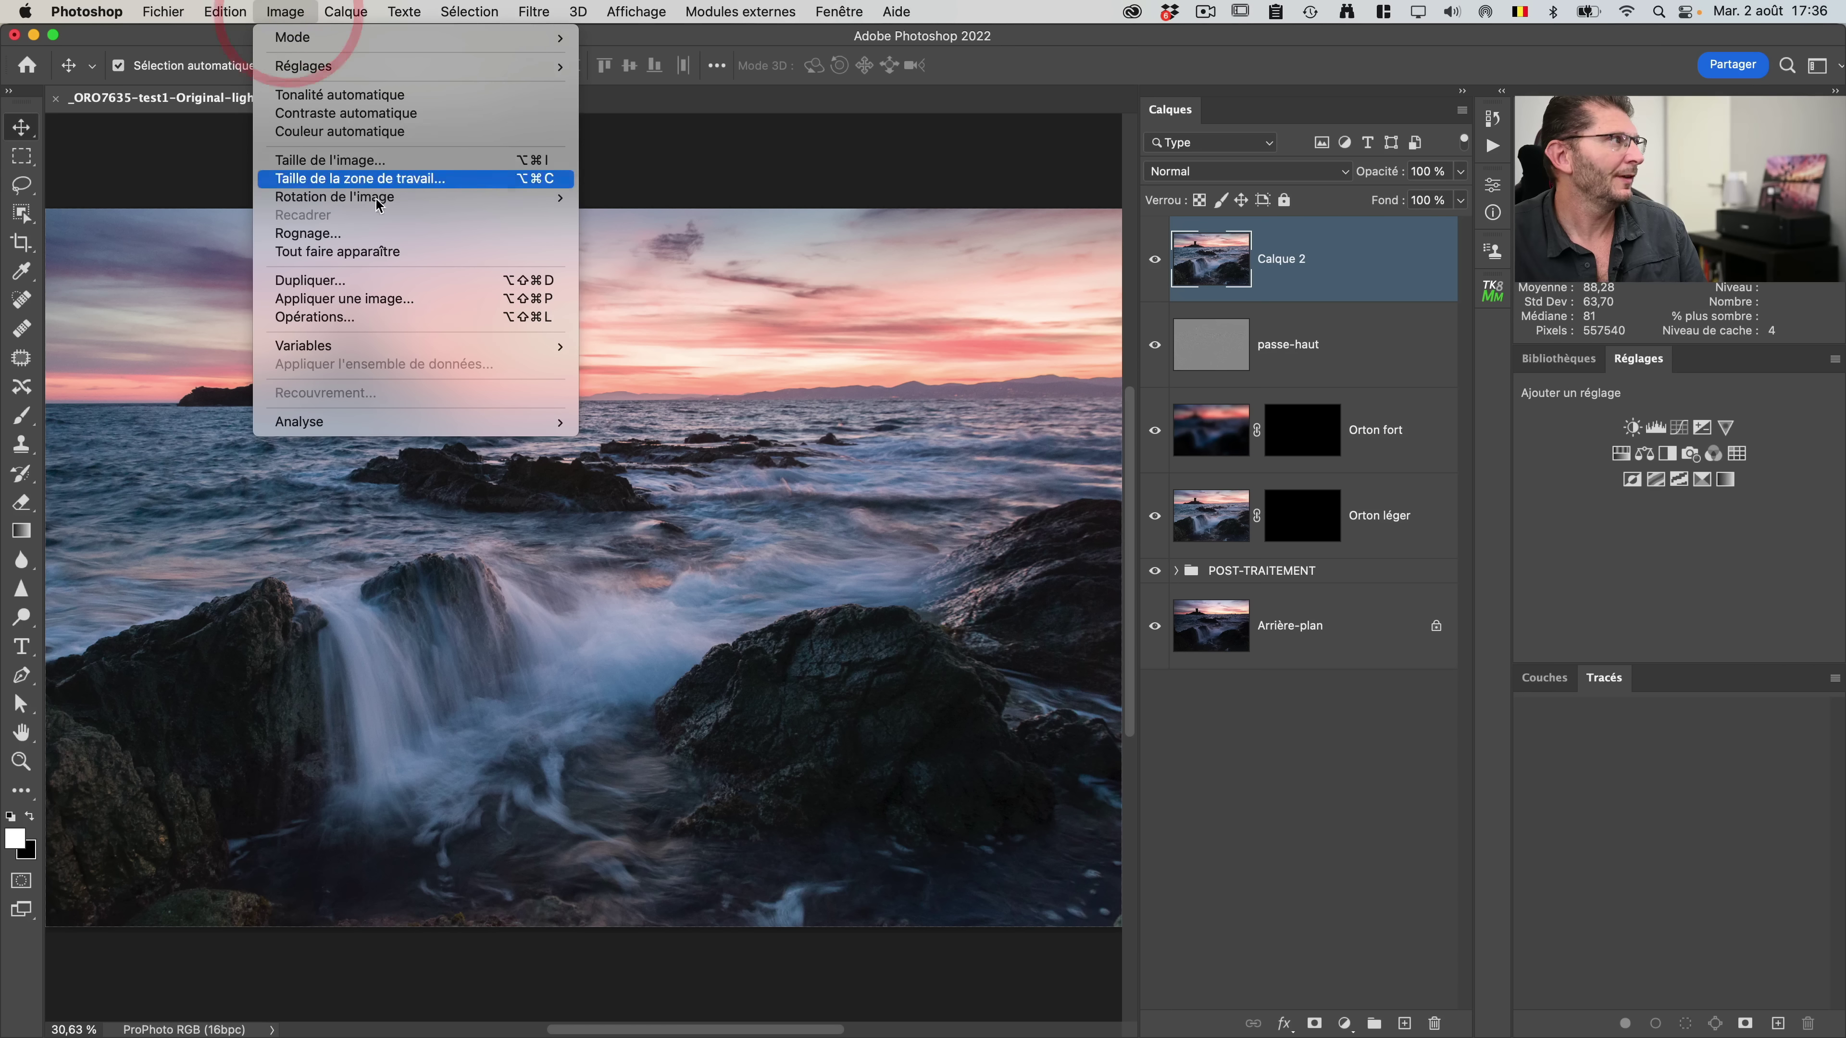
click(385, 300)
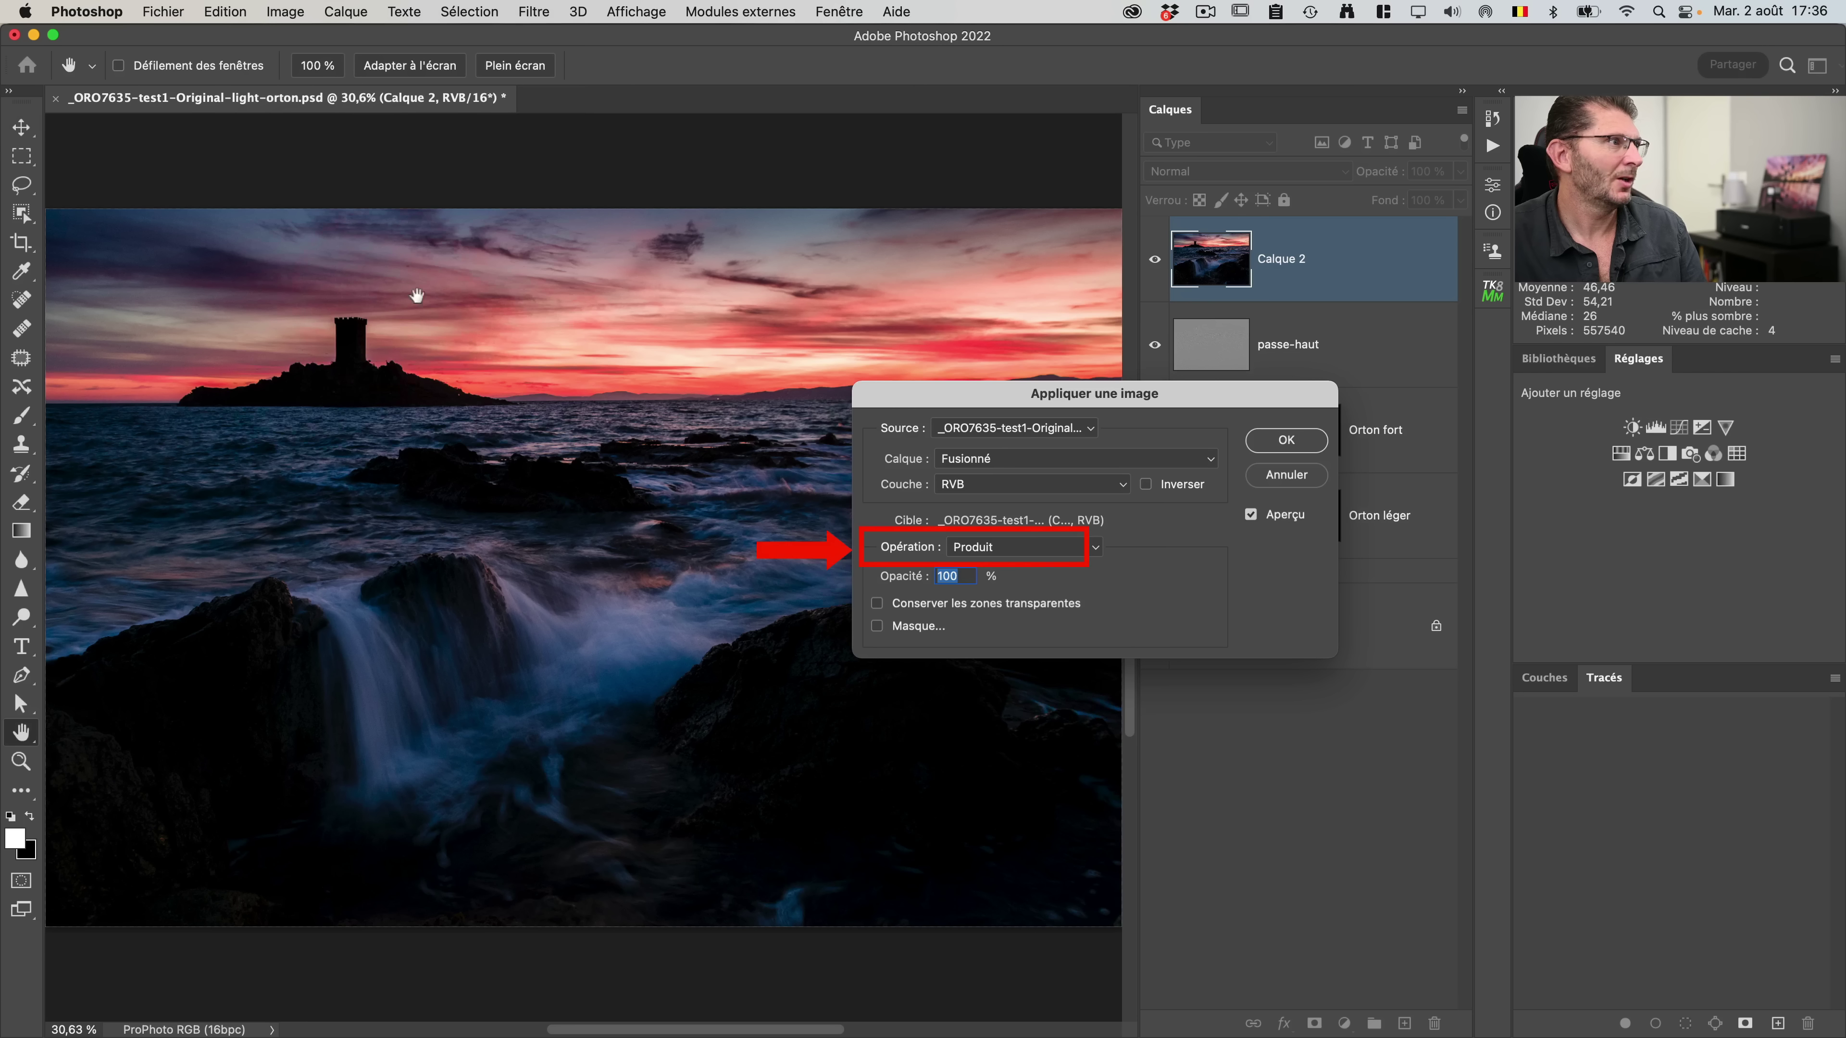
click(1283, 441)
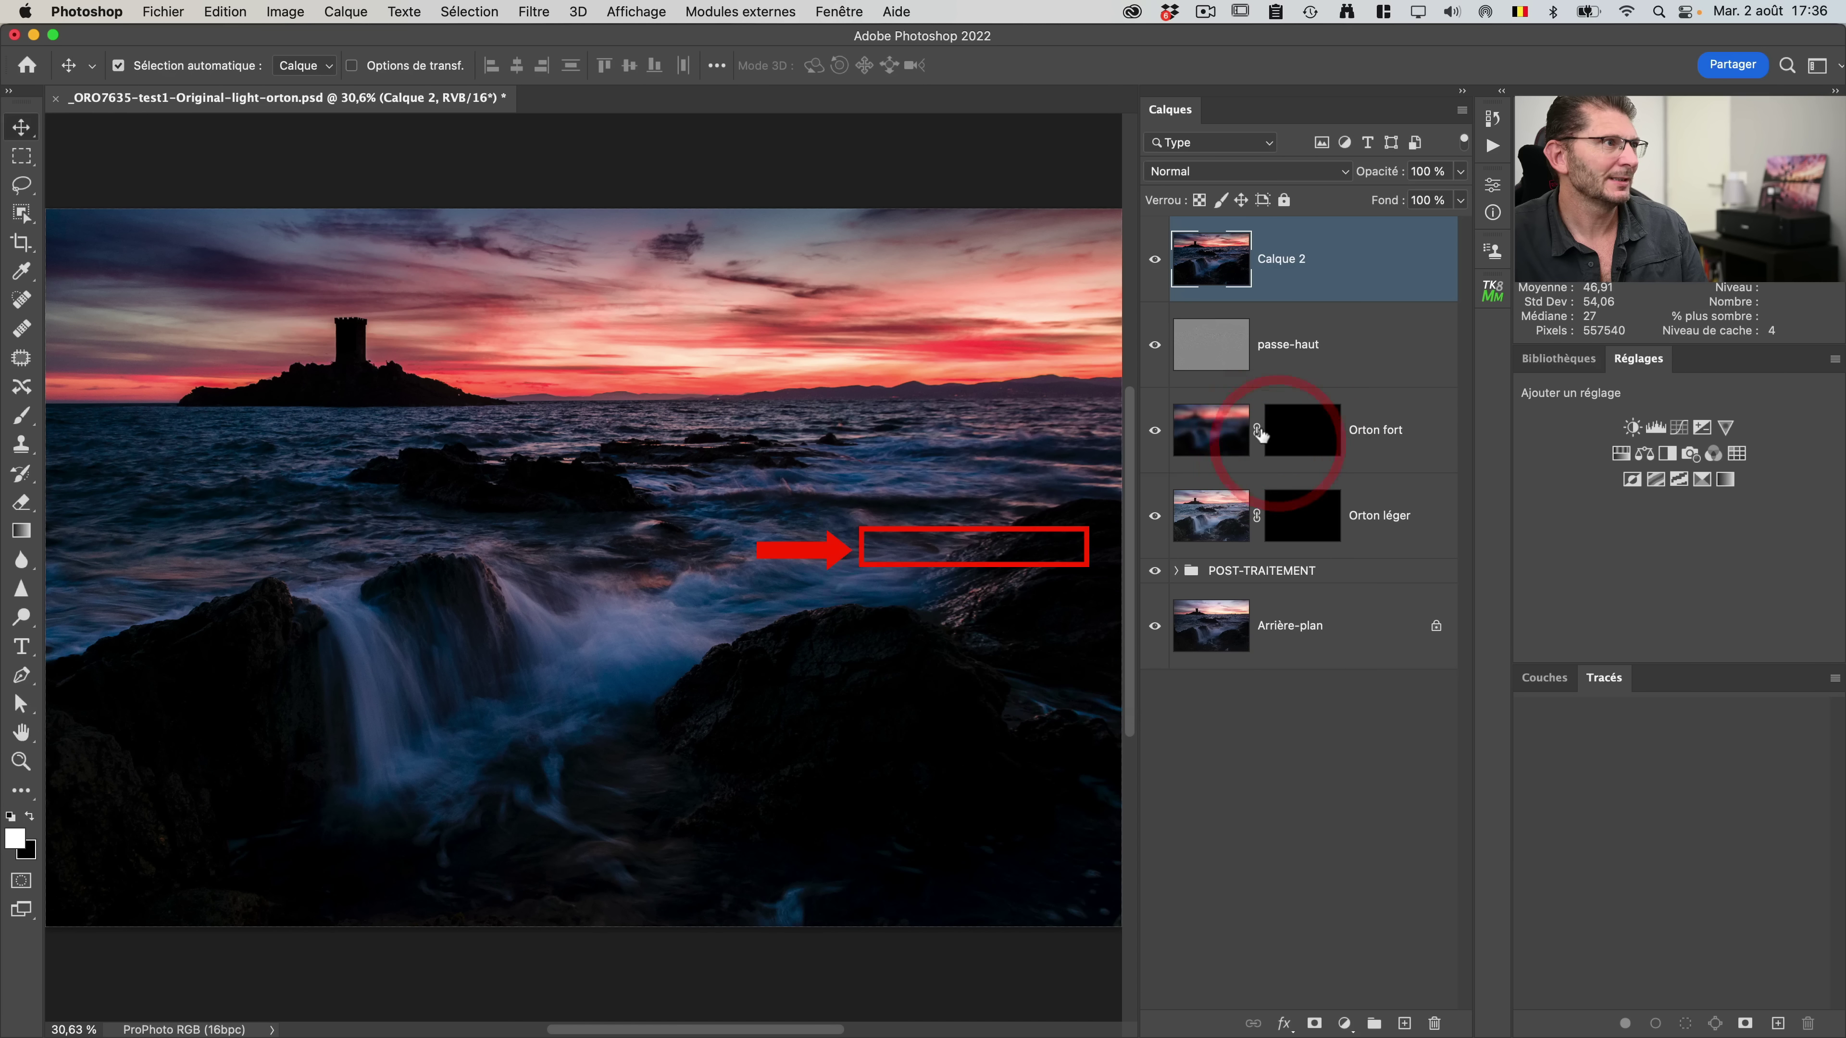
click(1267, 177)
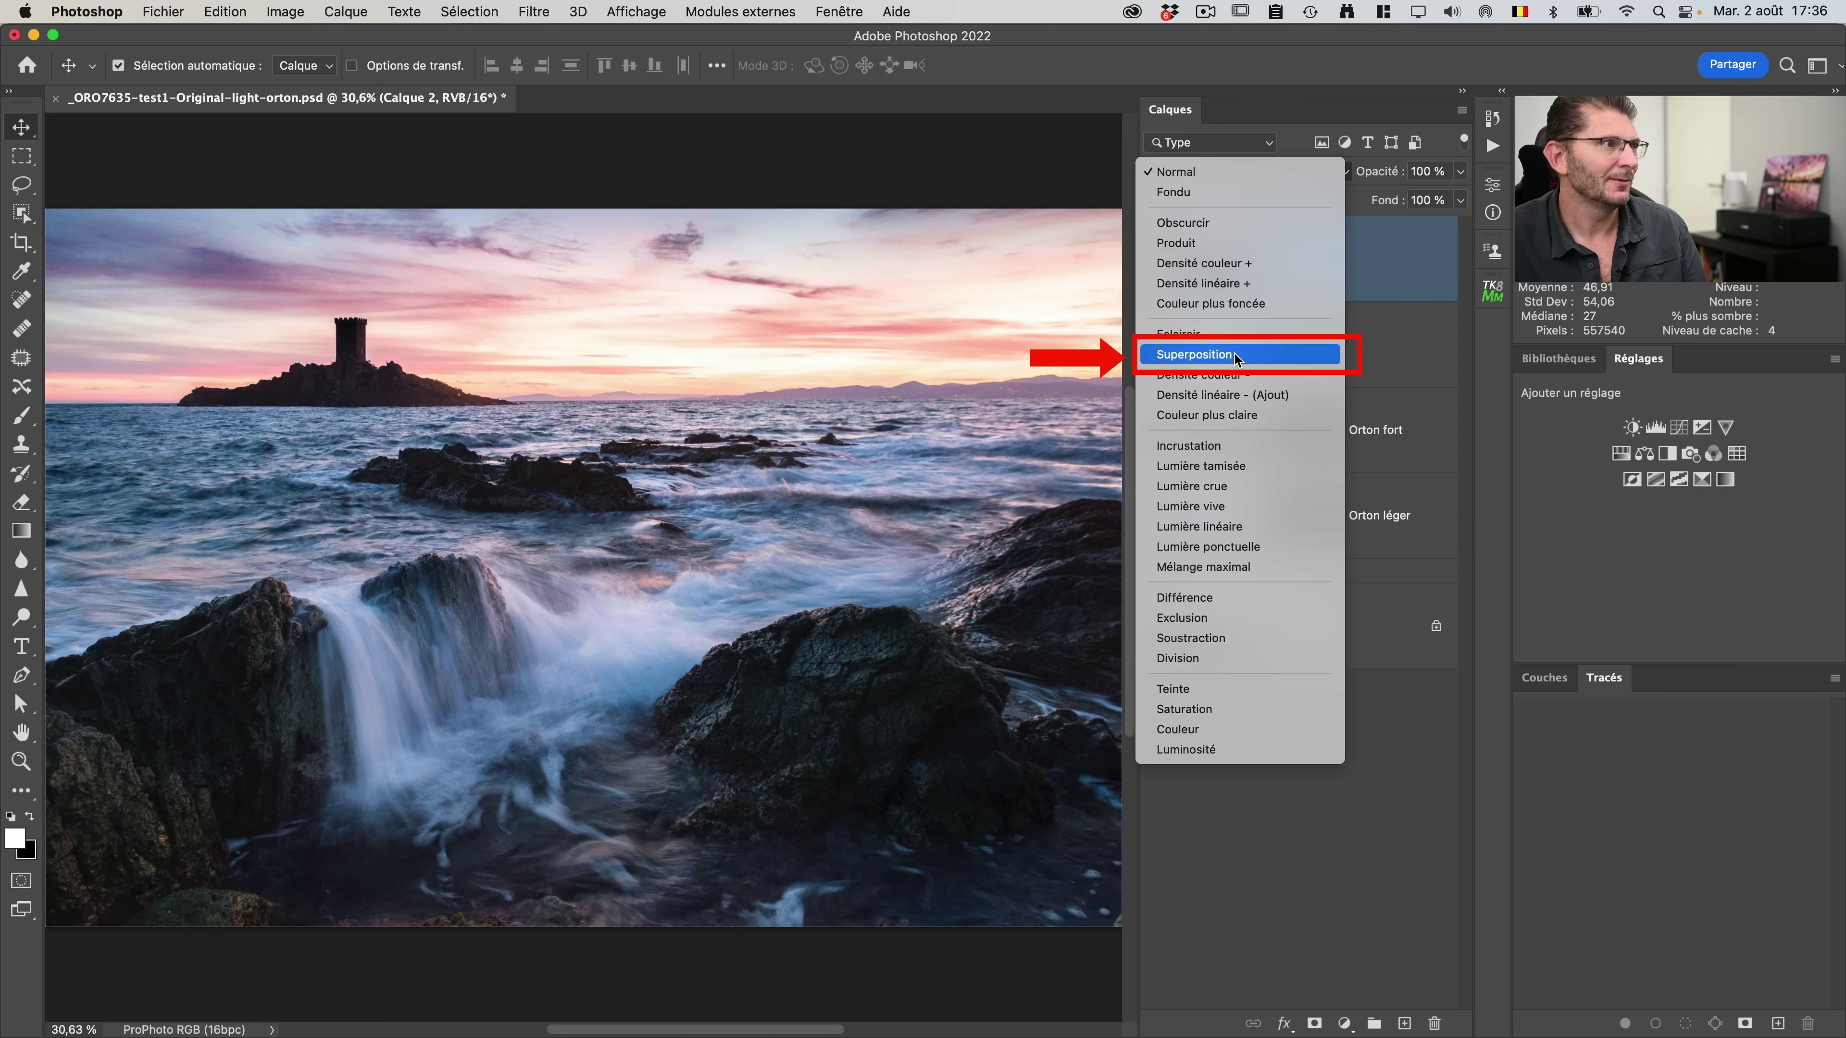
click(1233, 359)
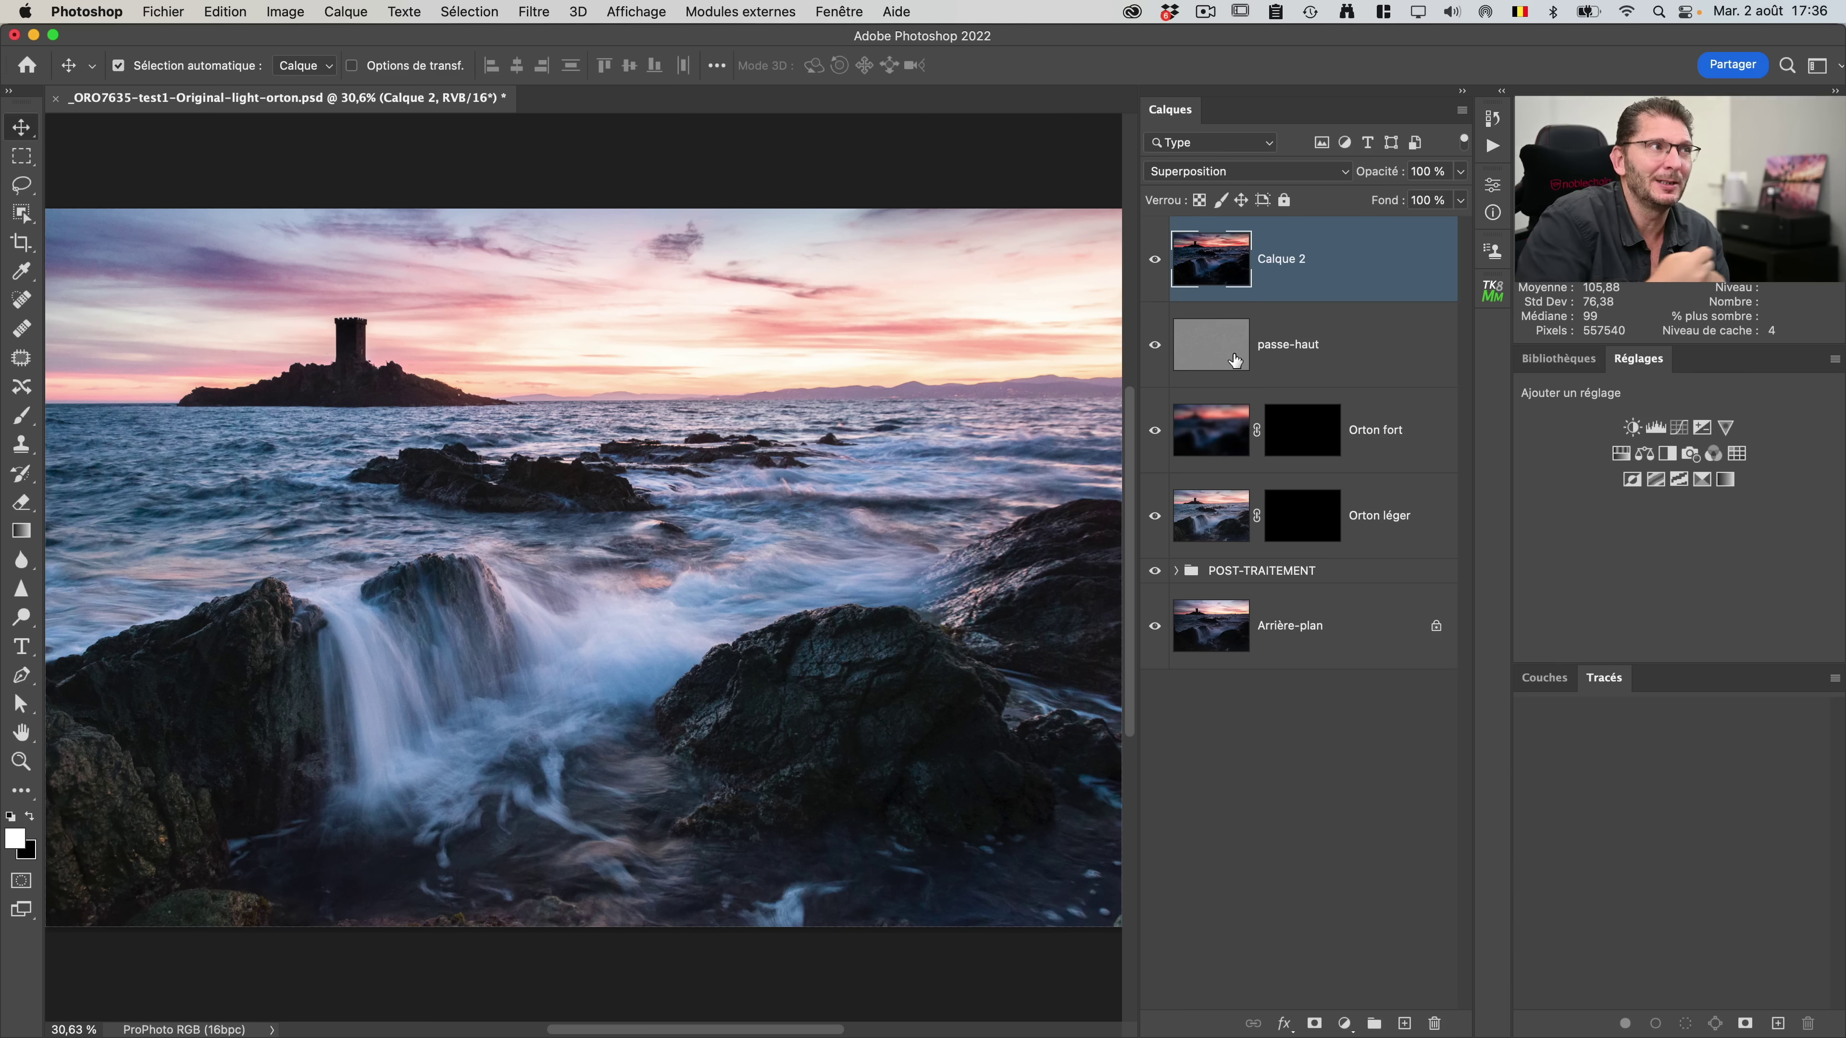
Step: Apply a Flou gaussien with a radius of 15 pixels to Calque 2
click(530, 11)
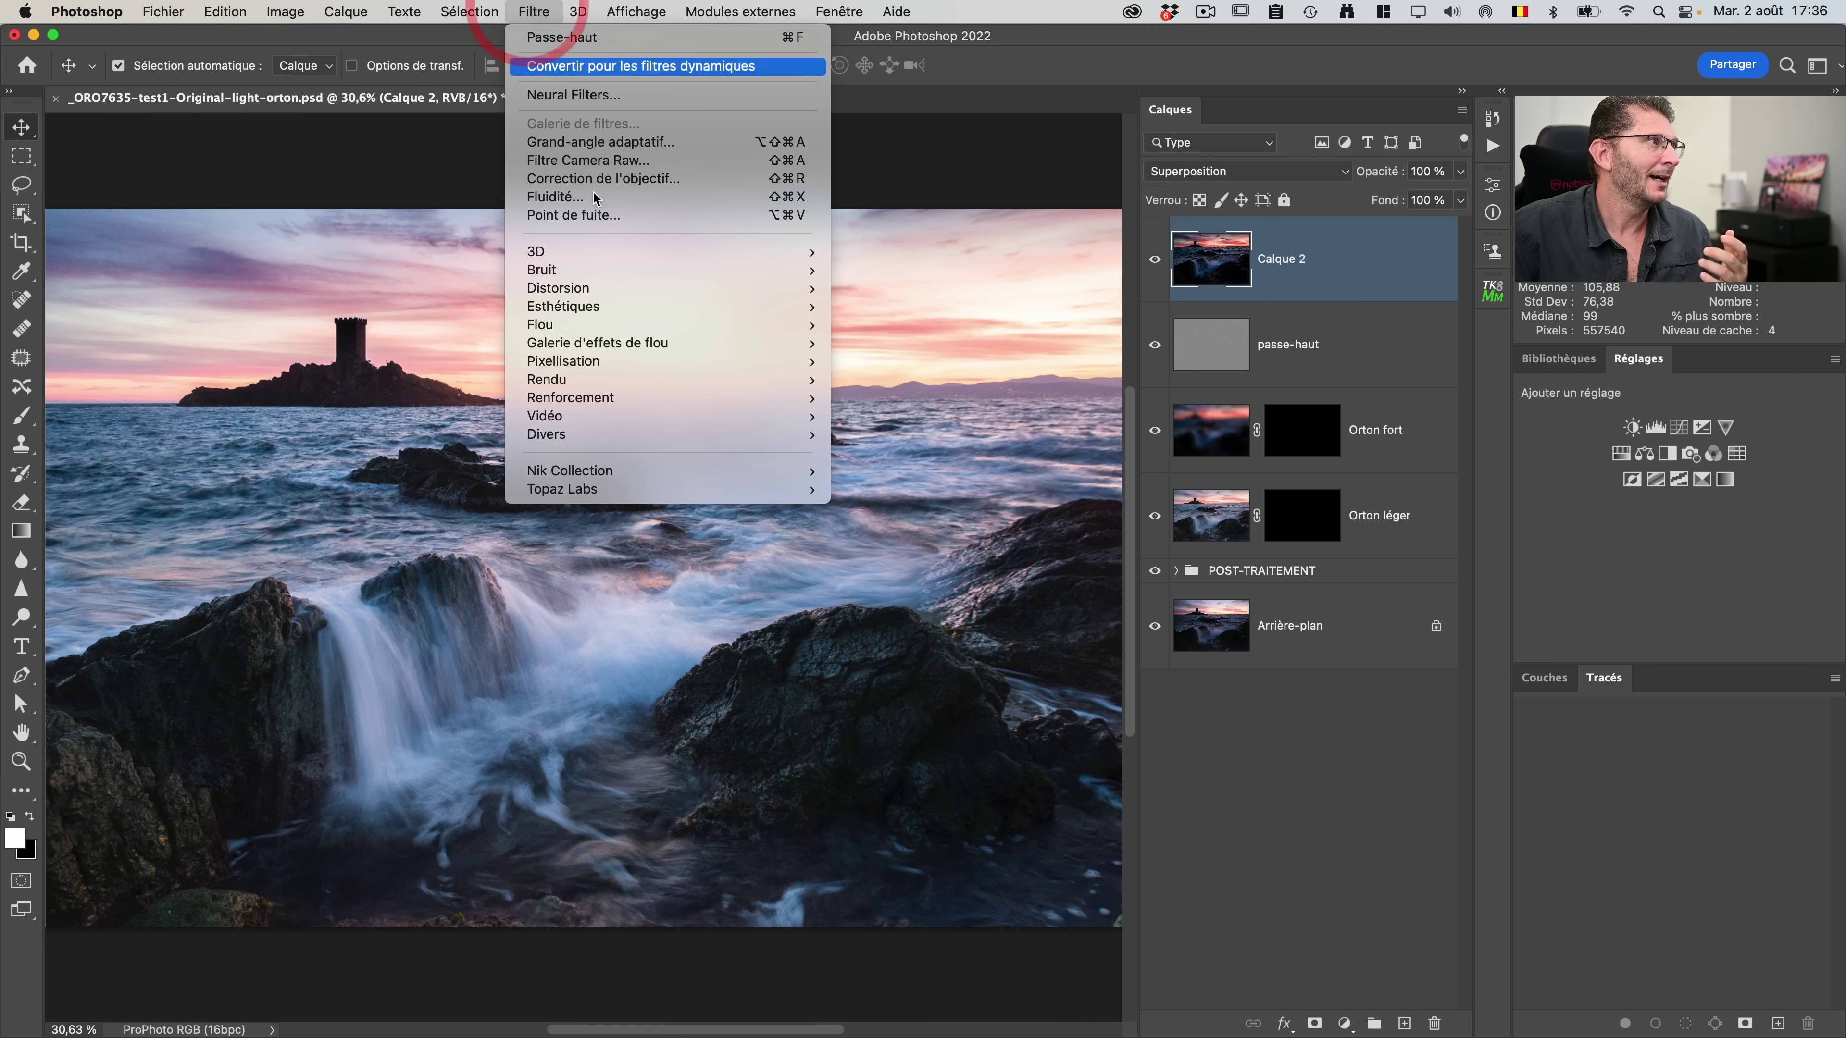
mouse_move(726, 336)
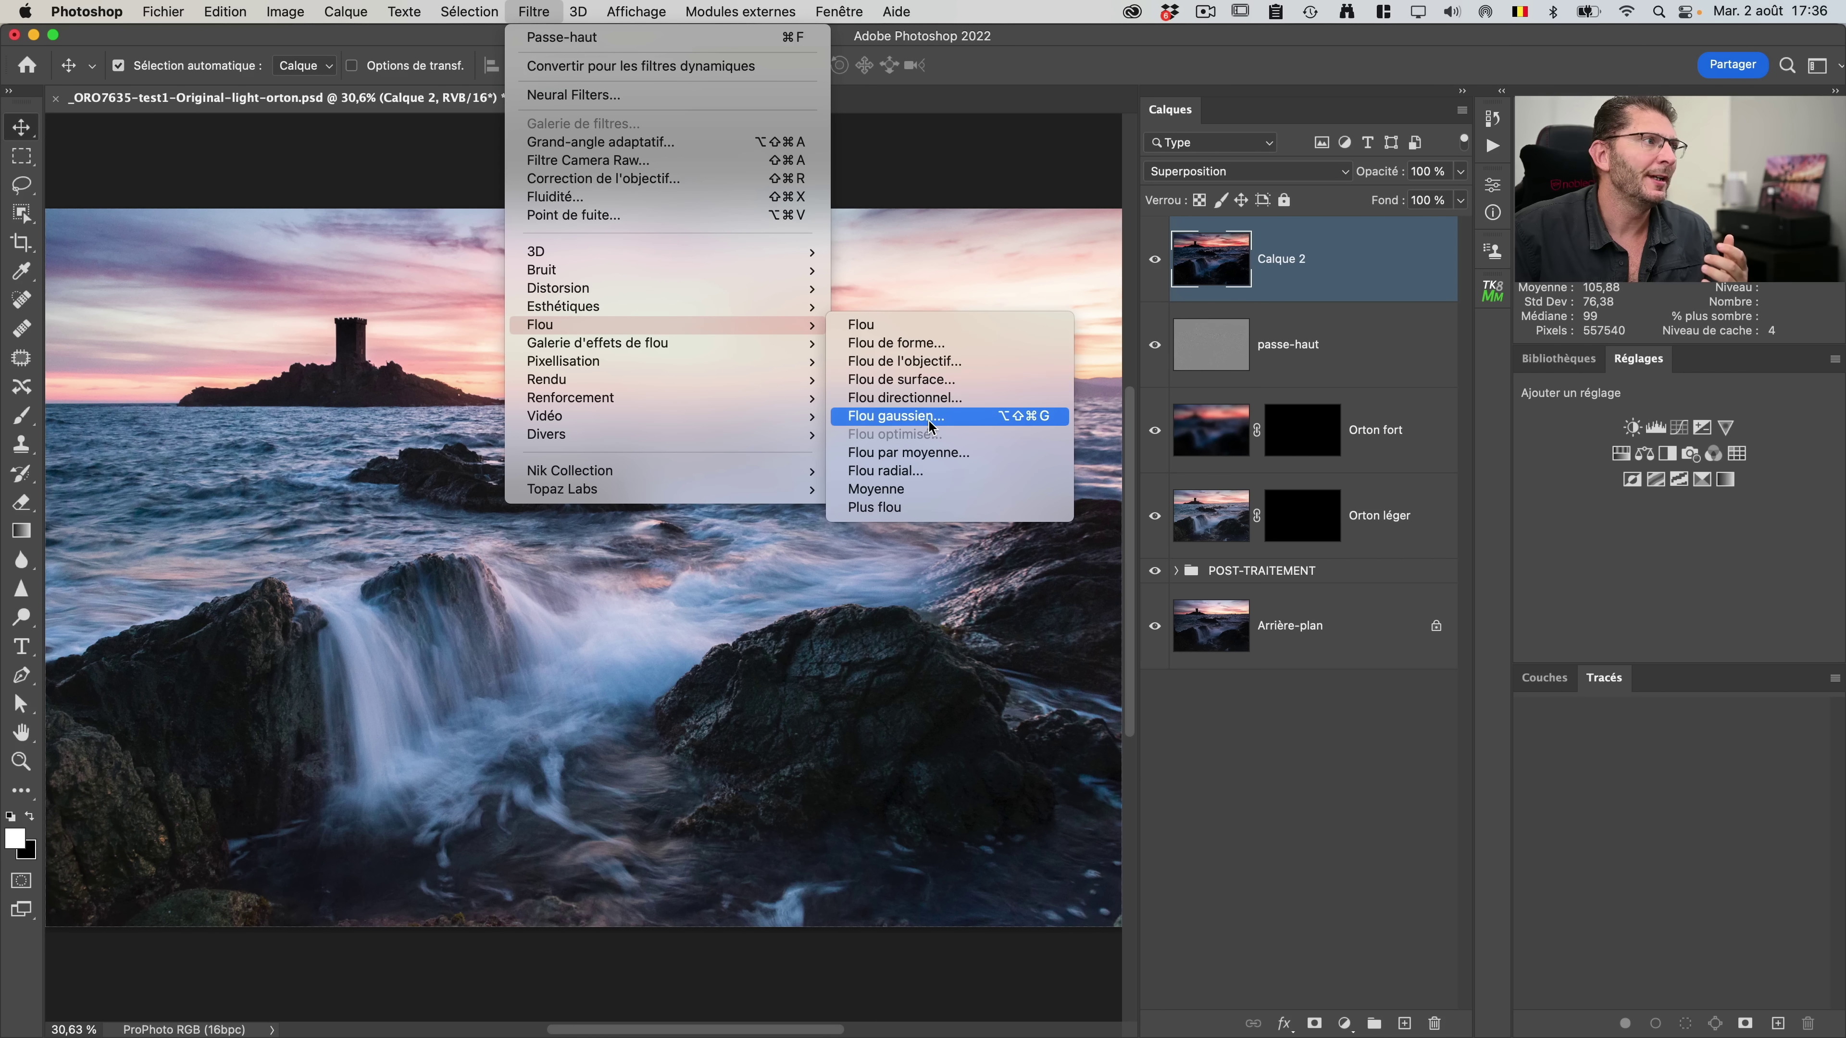
click(917, 416)
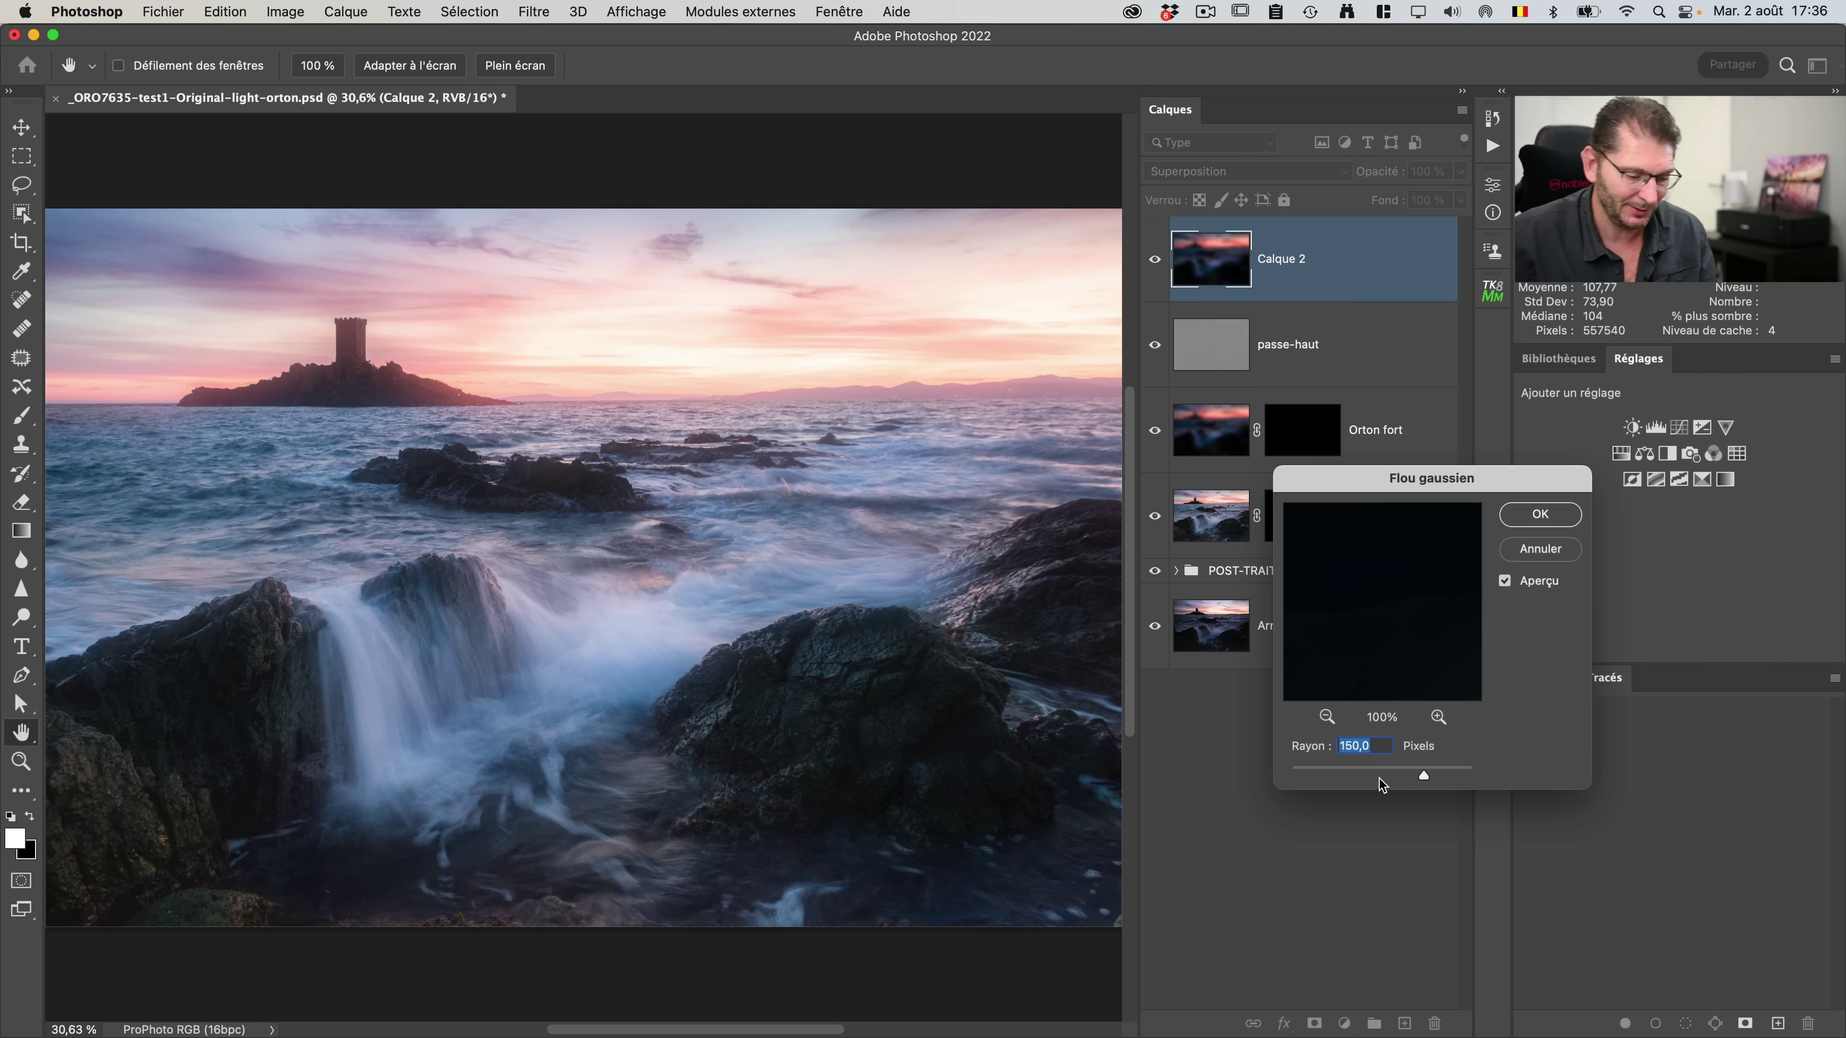
drag(1356, 753, 1380, 747)
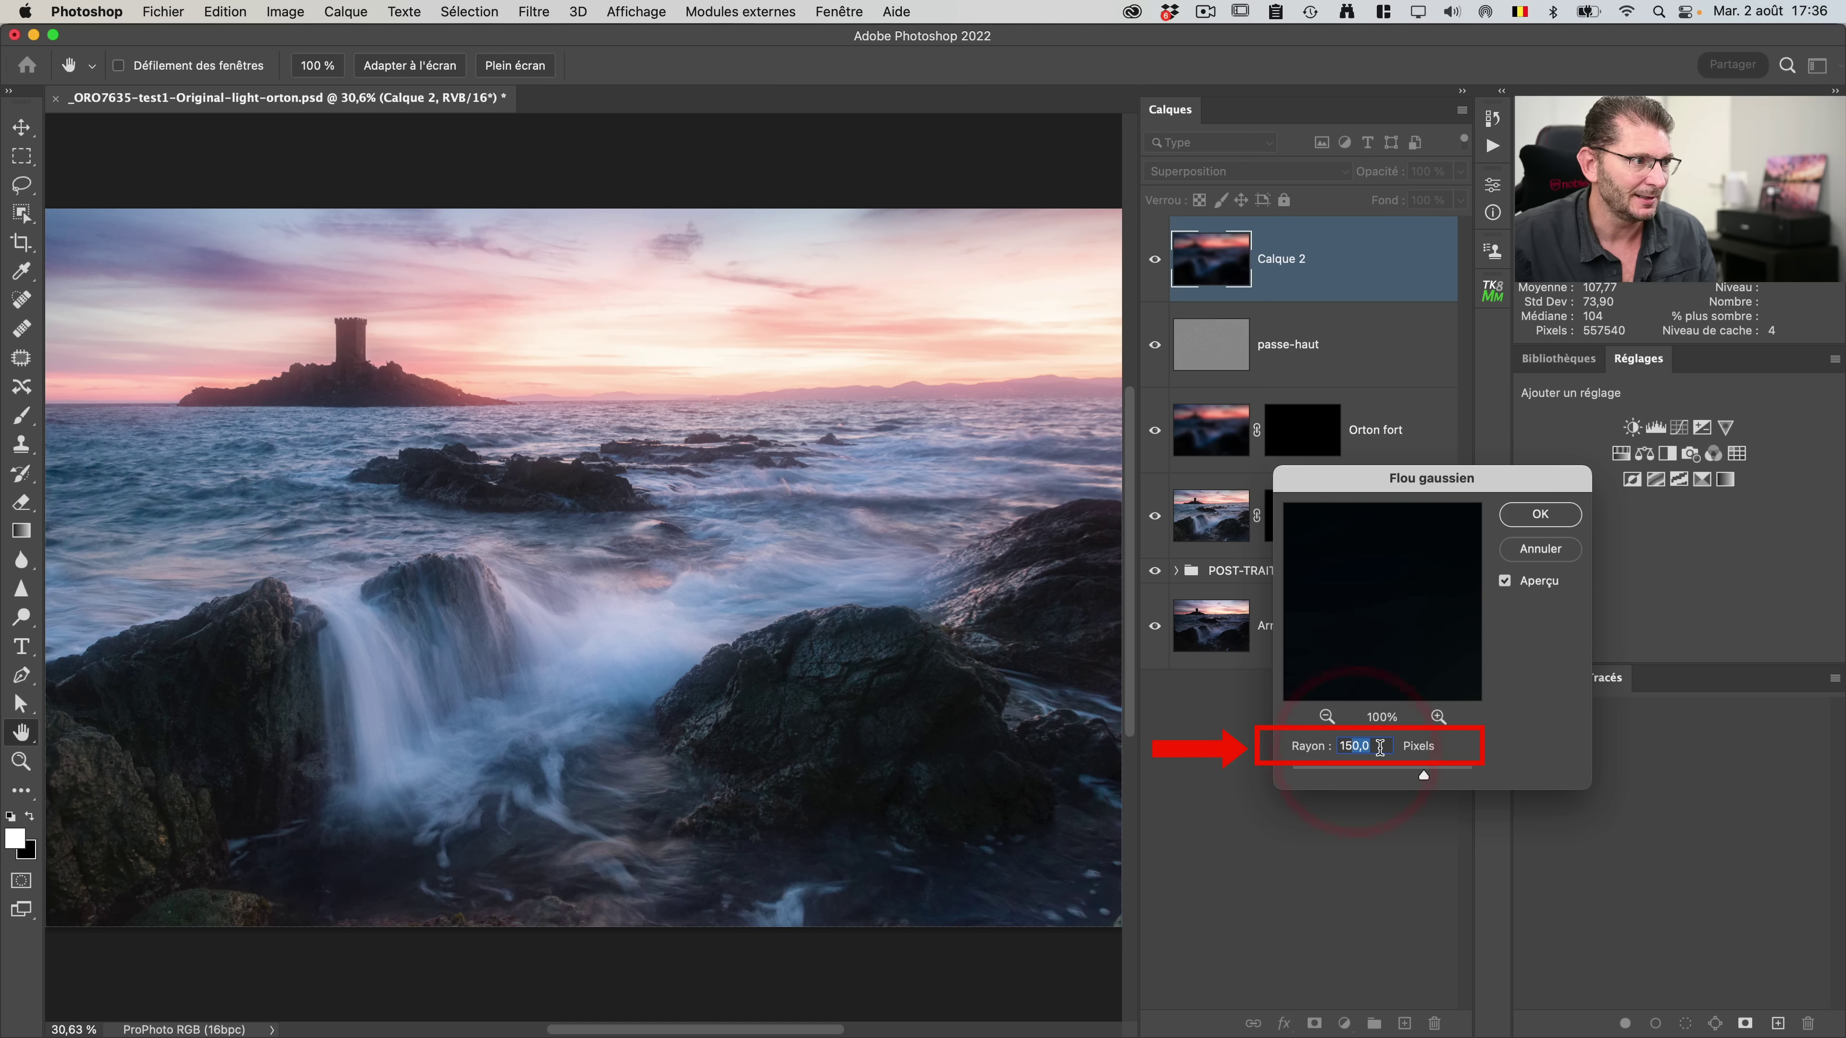
key(BackSpace)
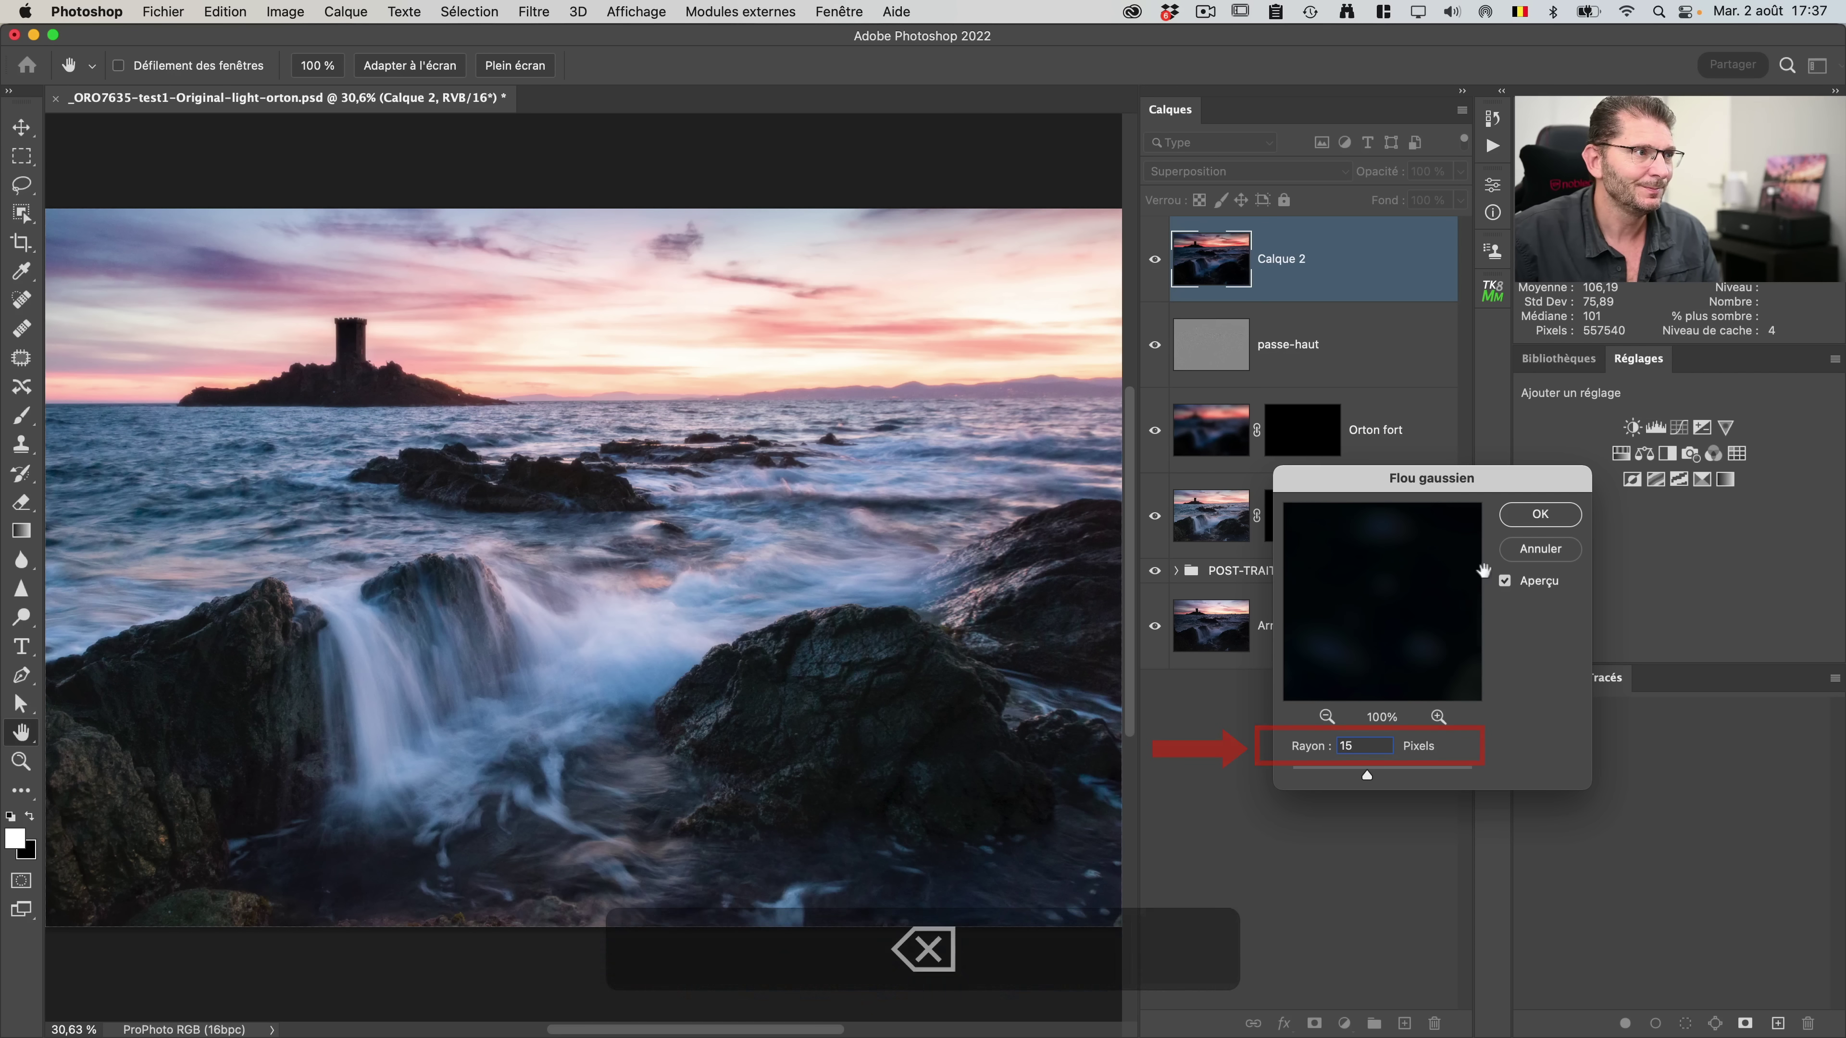
click(1536, 512)
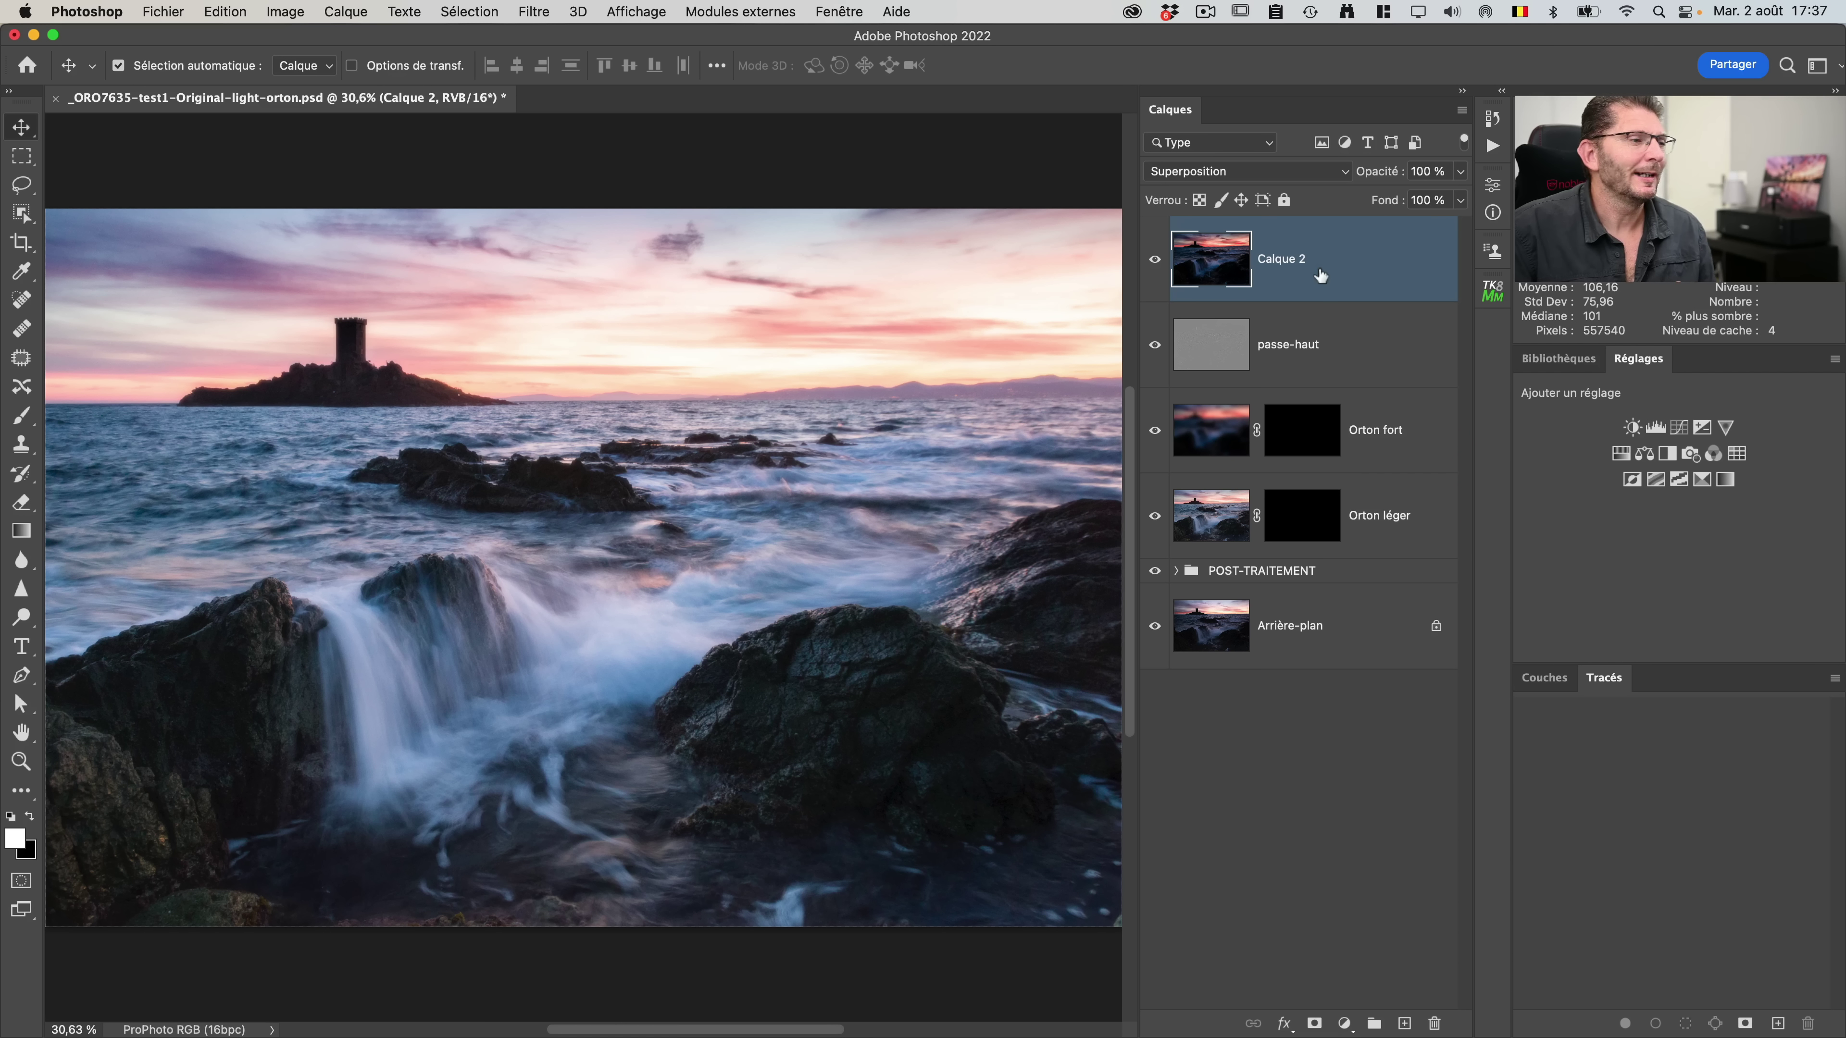
Step: Create a new layer above Calque 2 and apply the merged (Fusionné) image to it with Appliquer une image
click(1404, 1023)
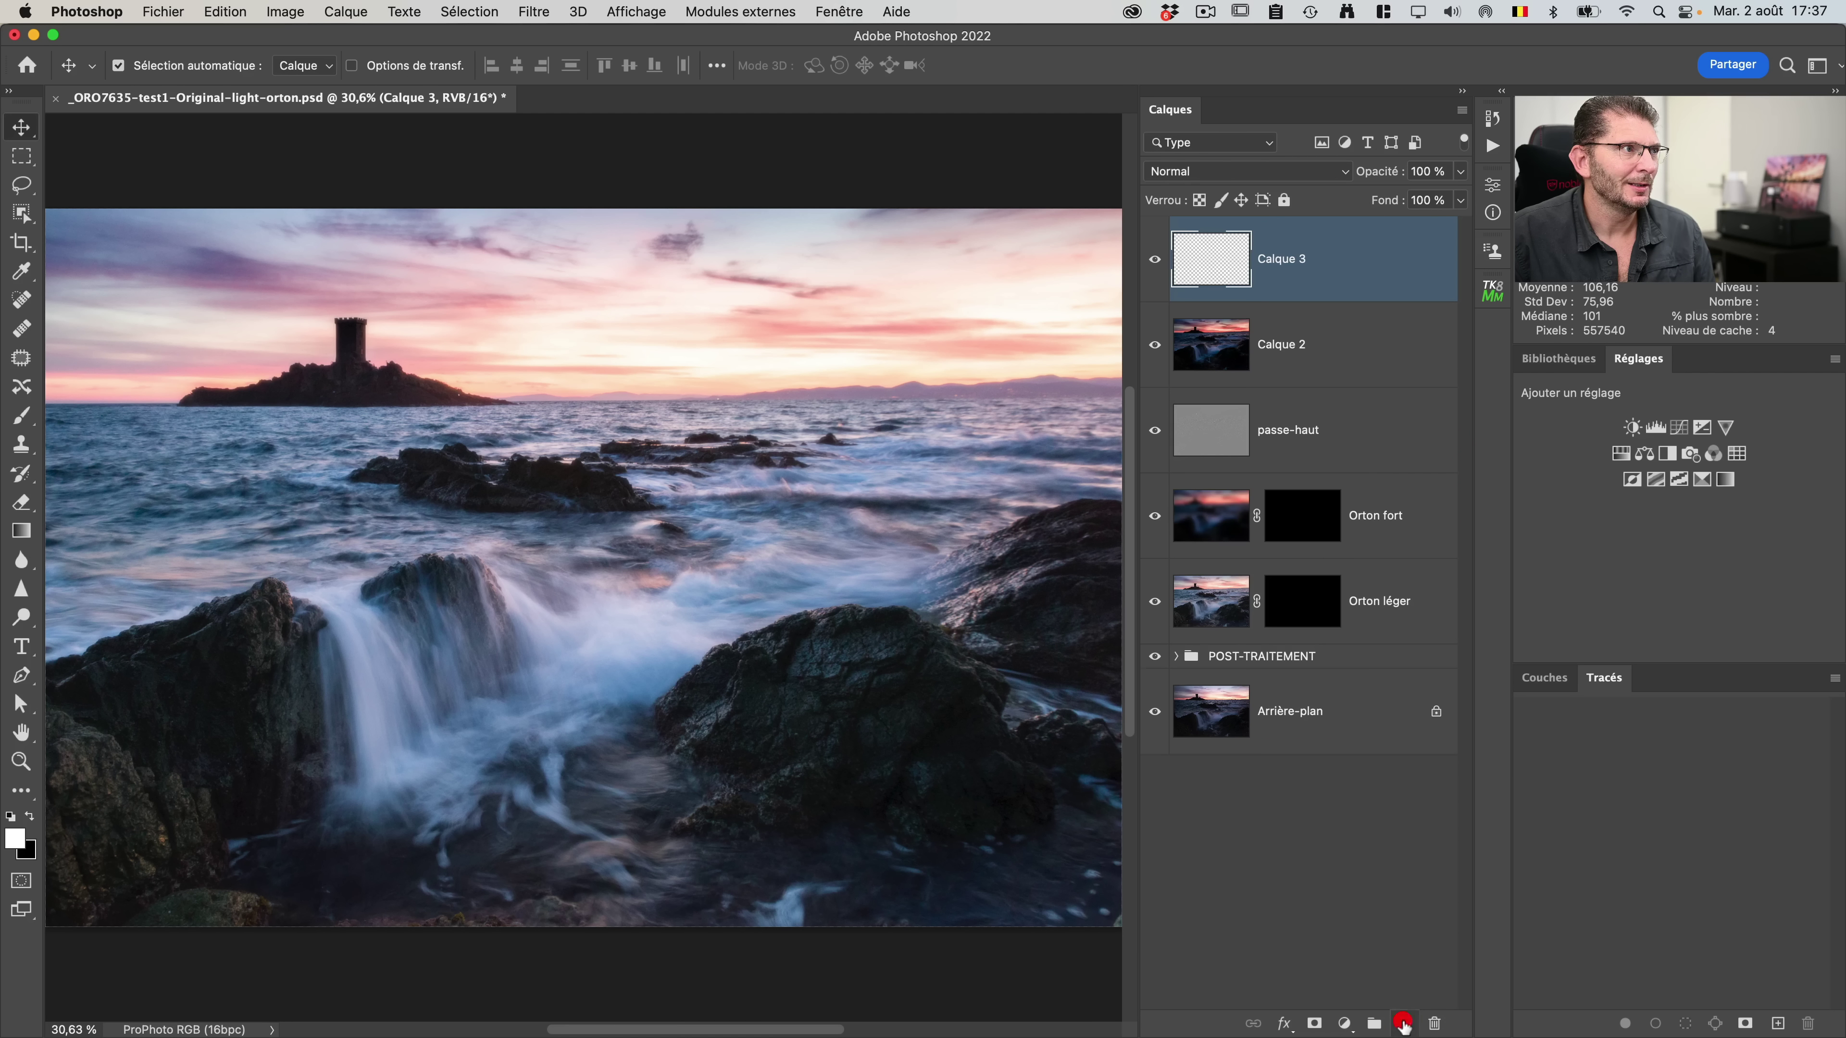
click(285, 11)
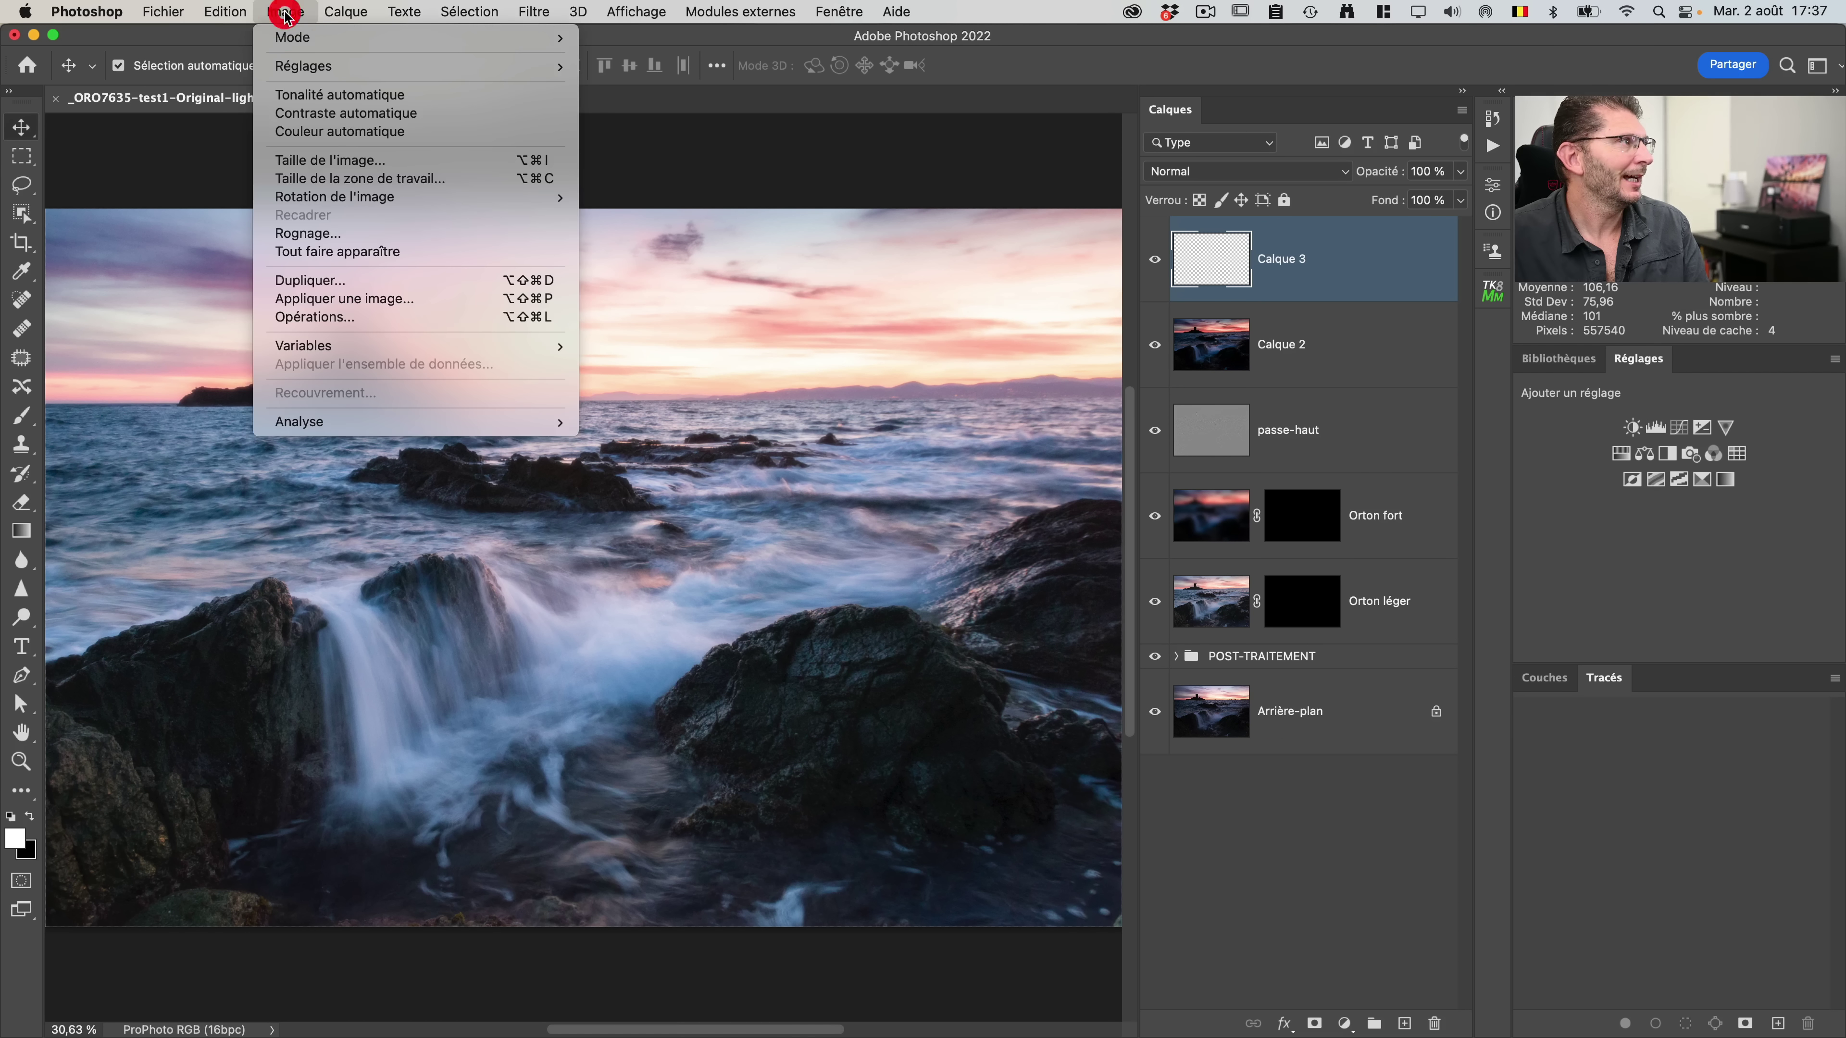
click(348, 299)
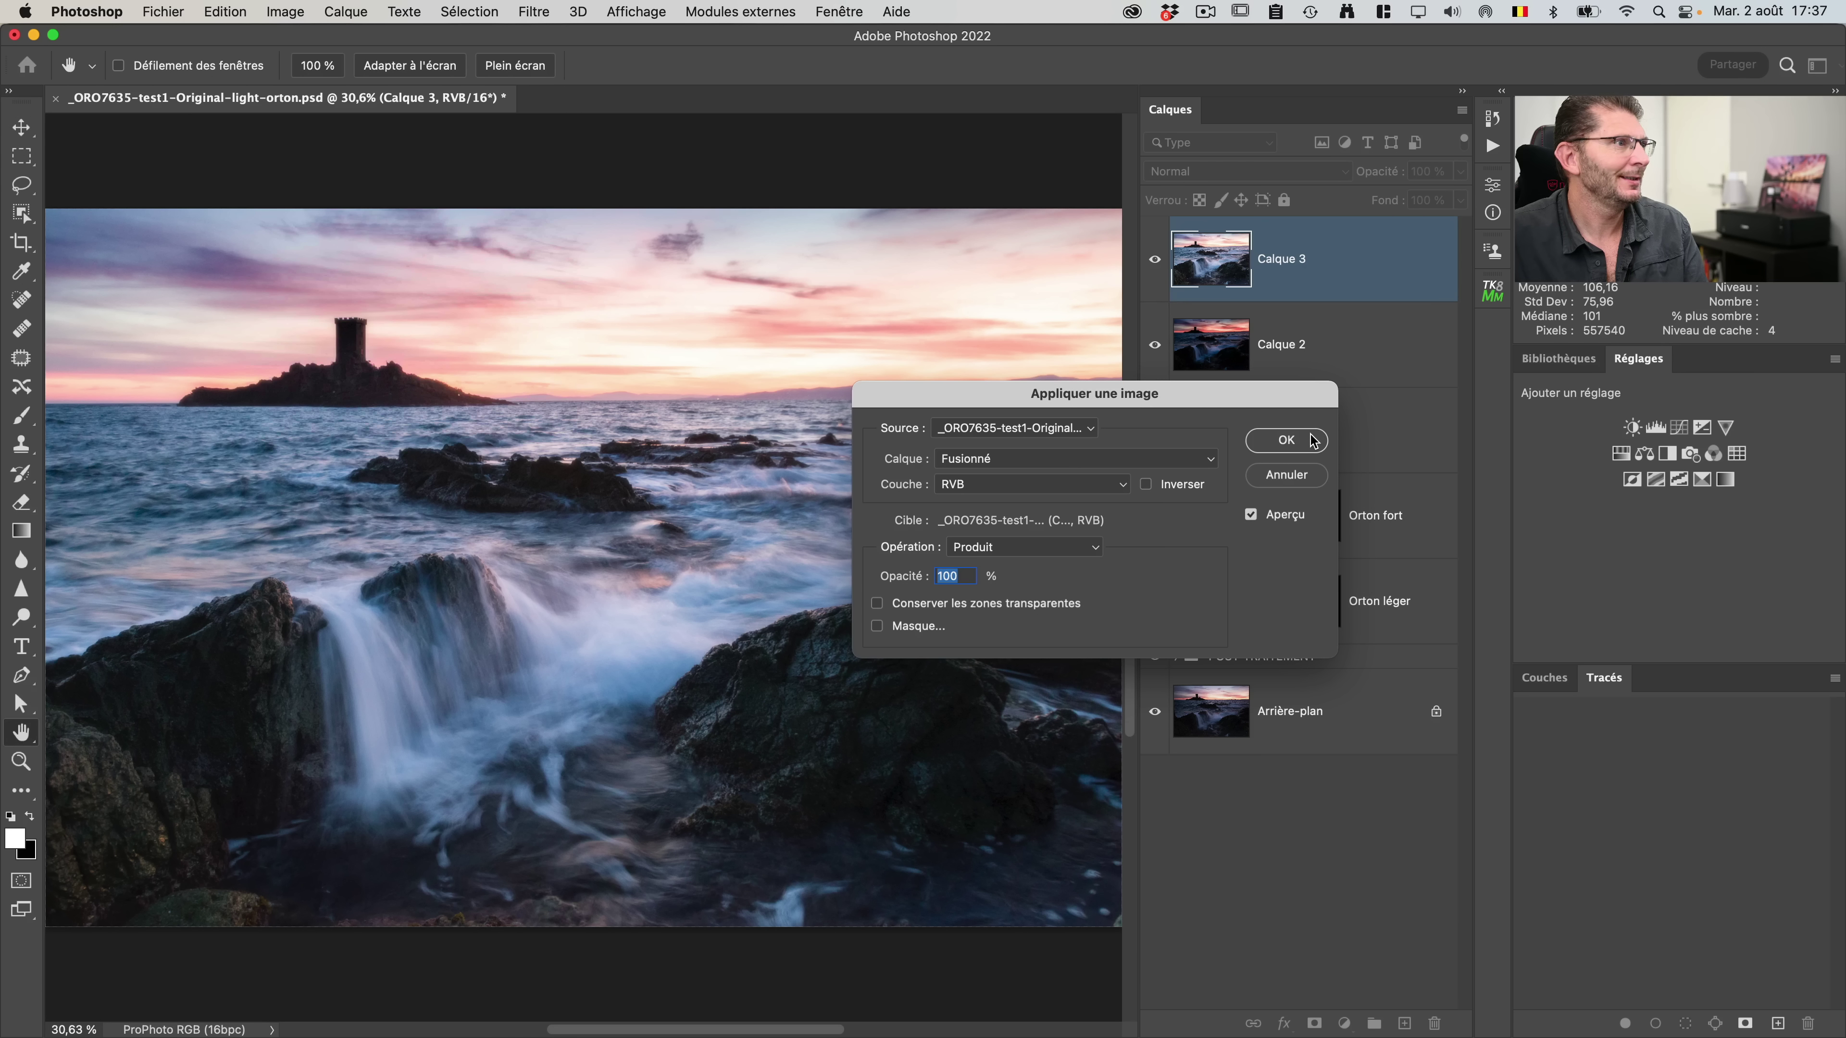
click(1313, 441)
Step: Merge Calque 3, Calque 2 and passe-haut into a single layer
shift+click(1300, 430)
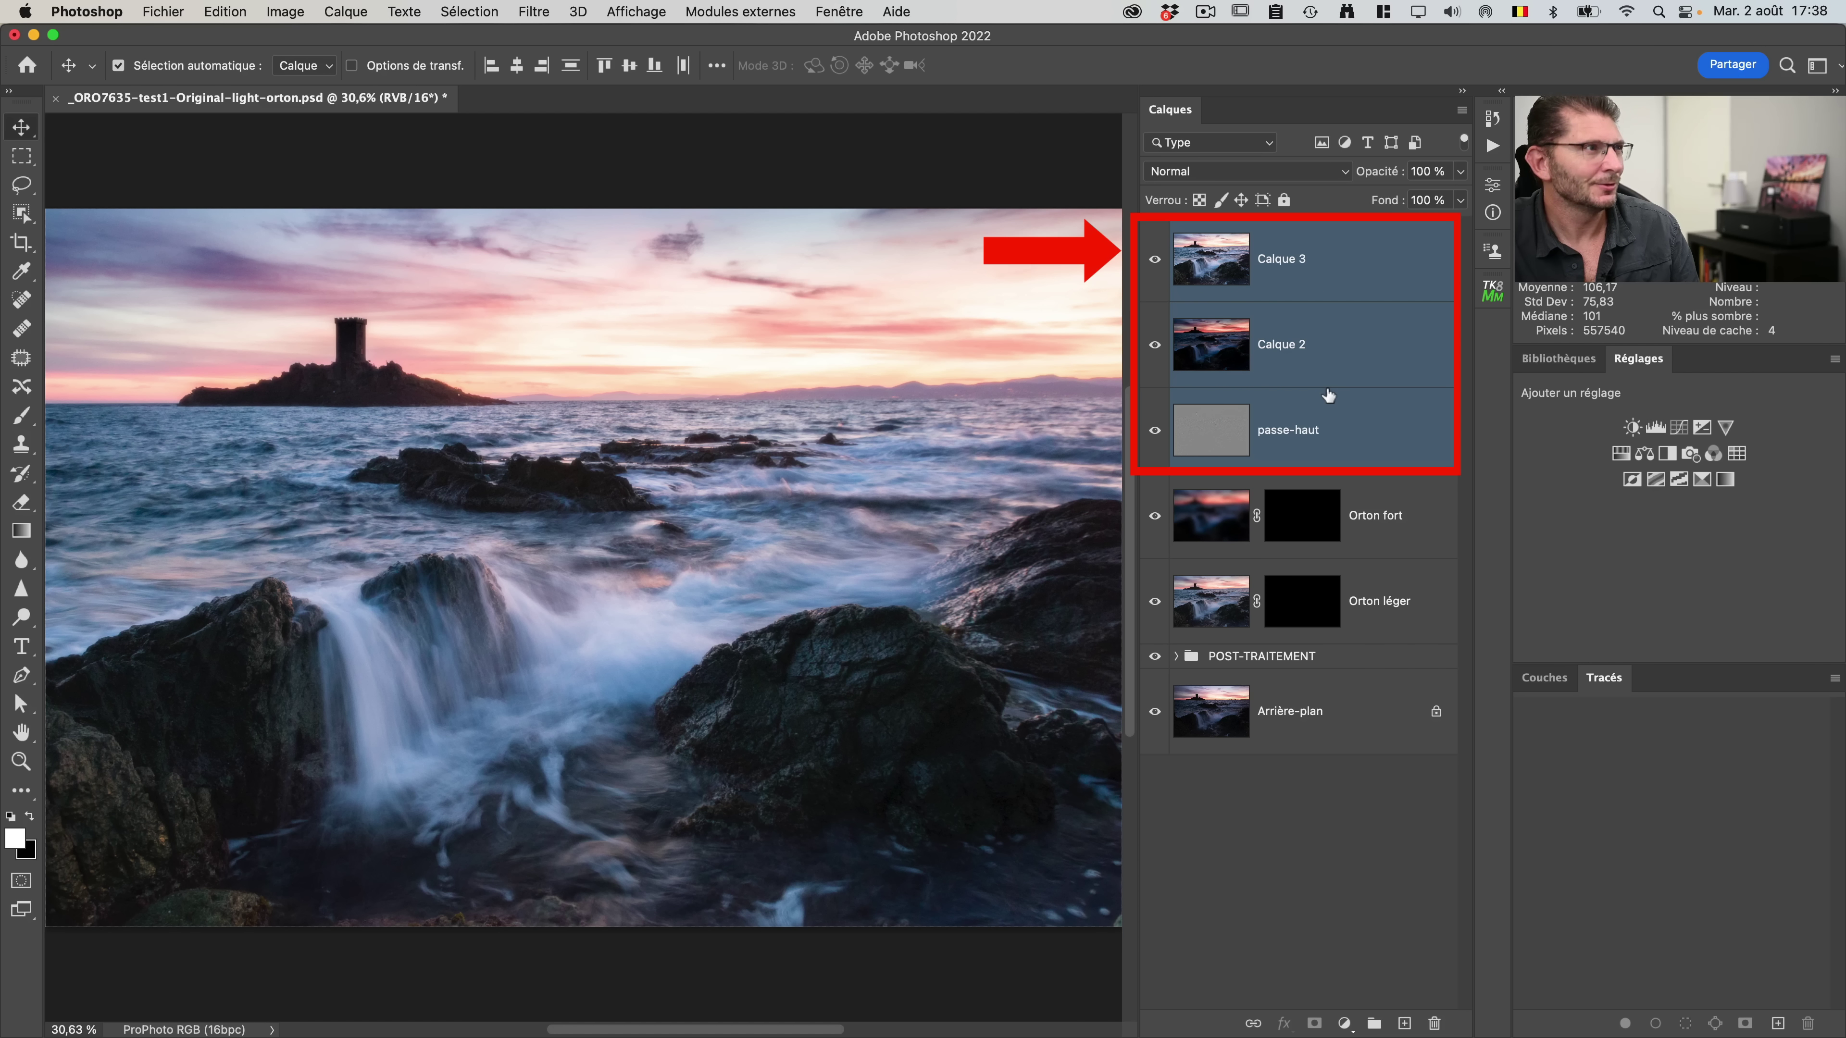
right_click(1306, 354)
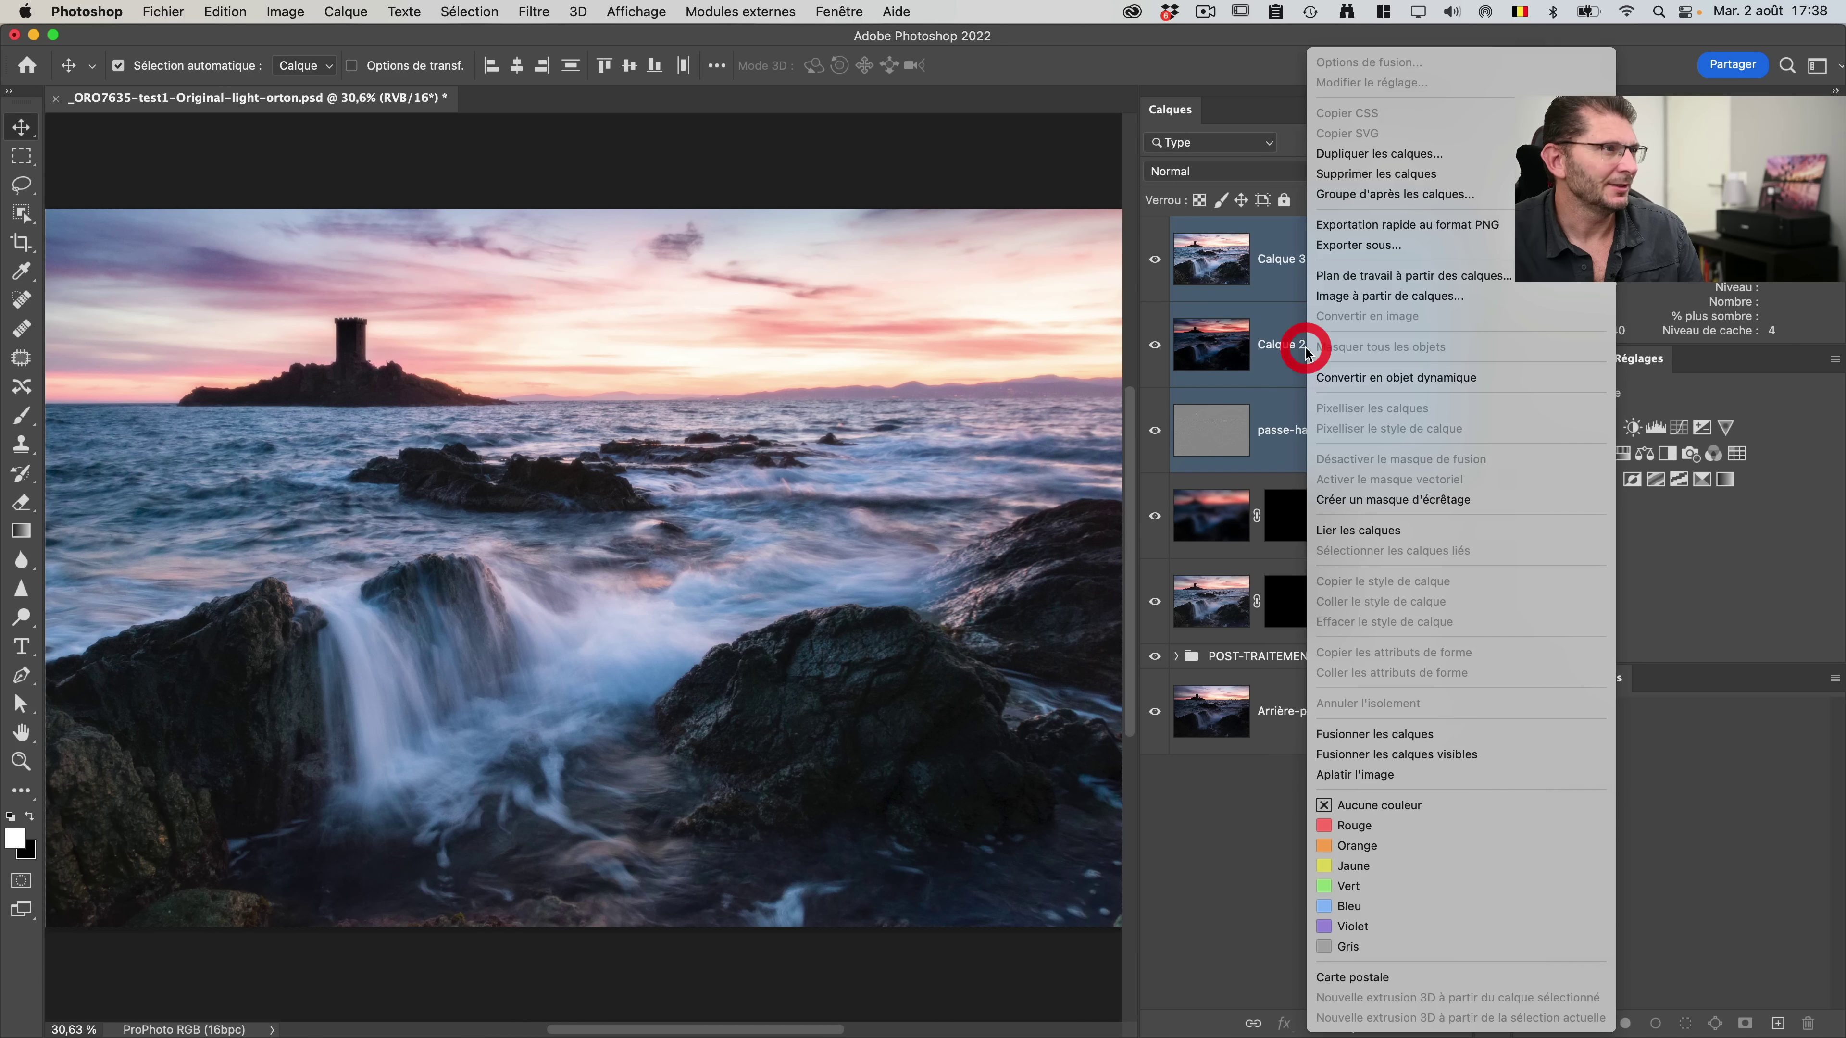
click(1401, 729)
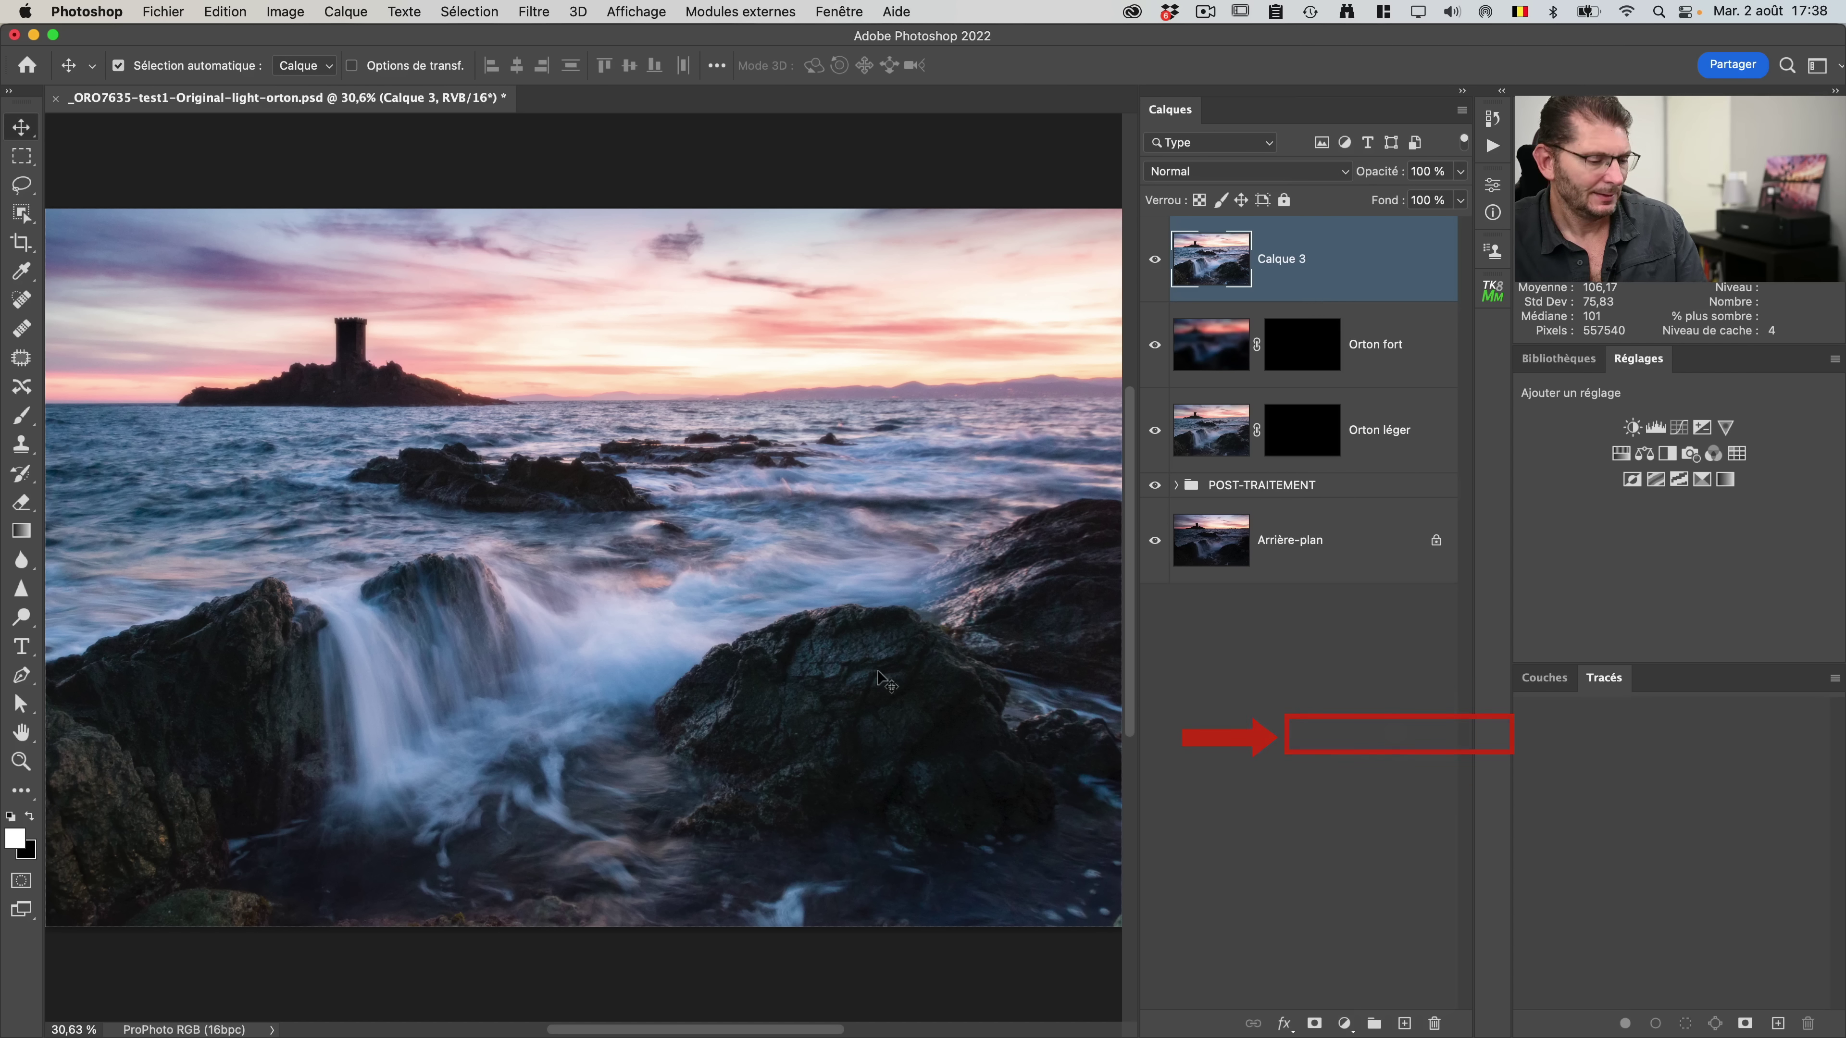
Step: Compare the large foreground rock up close with and without the merged Calque 3
key(z)
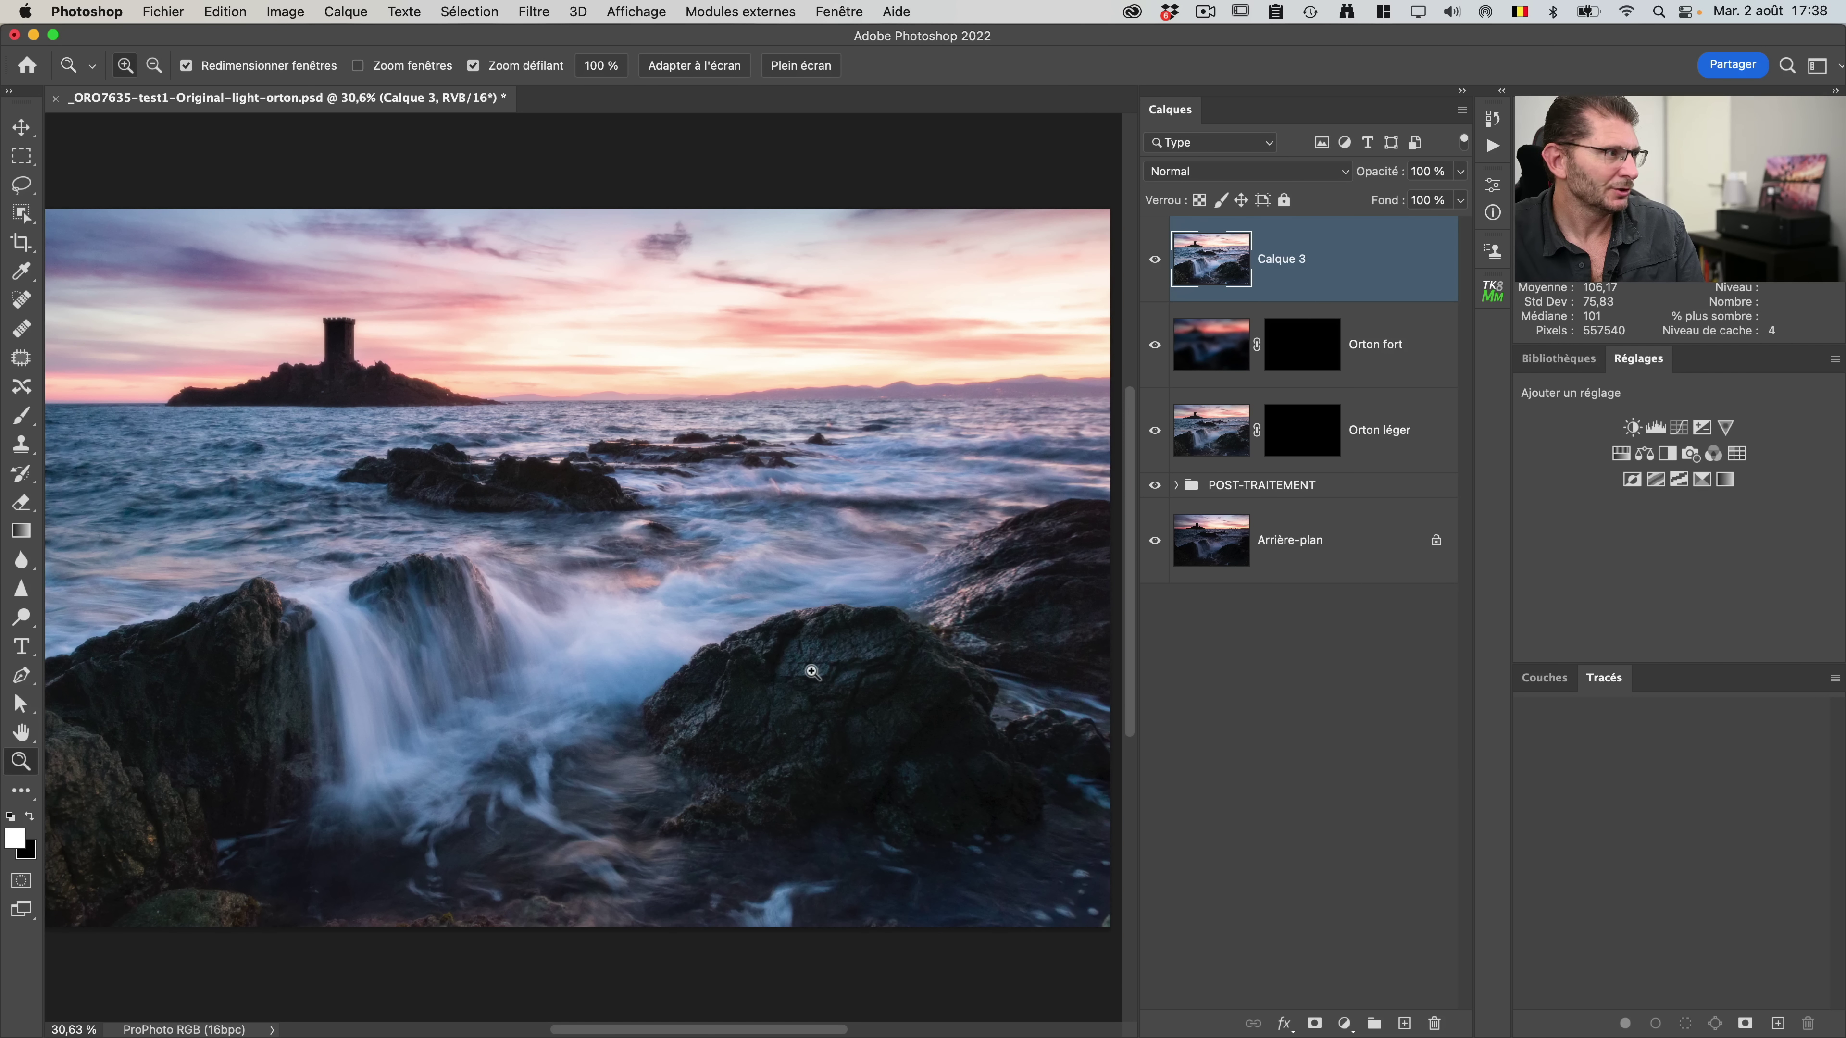
click(879, 671)
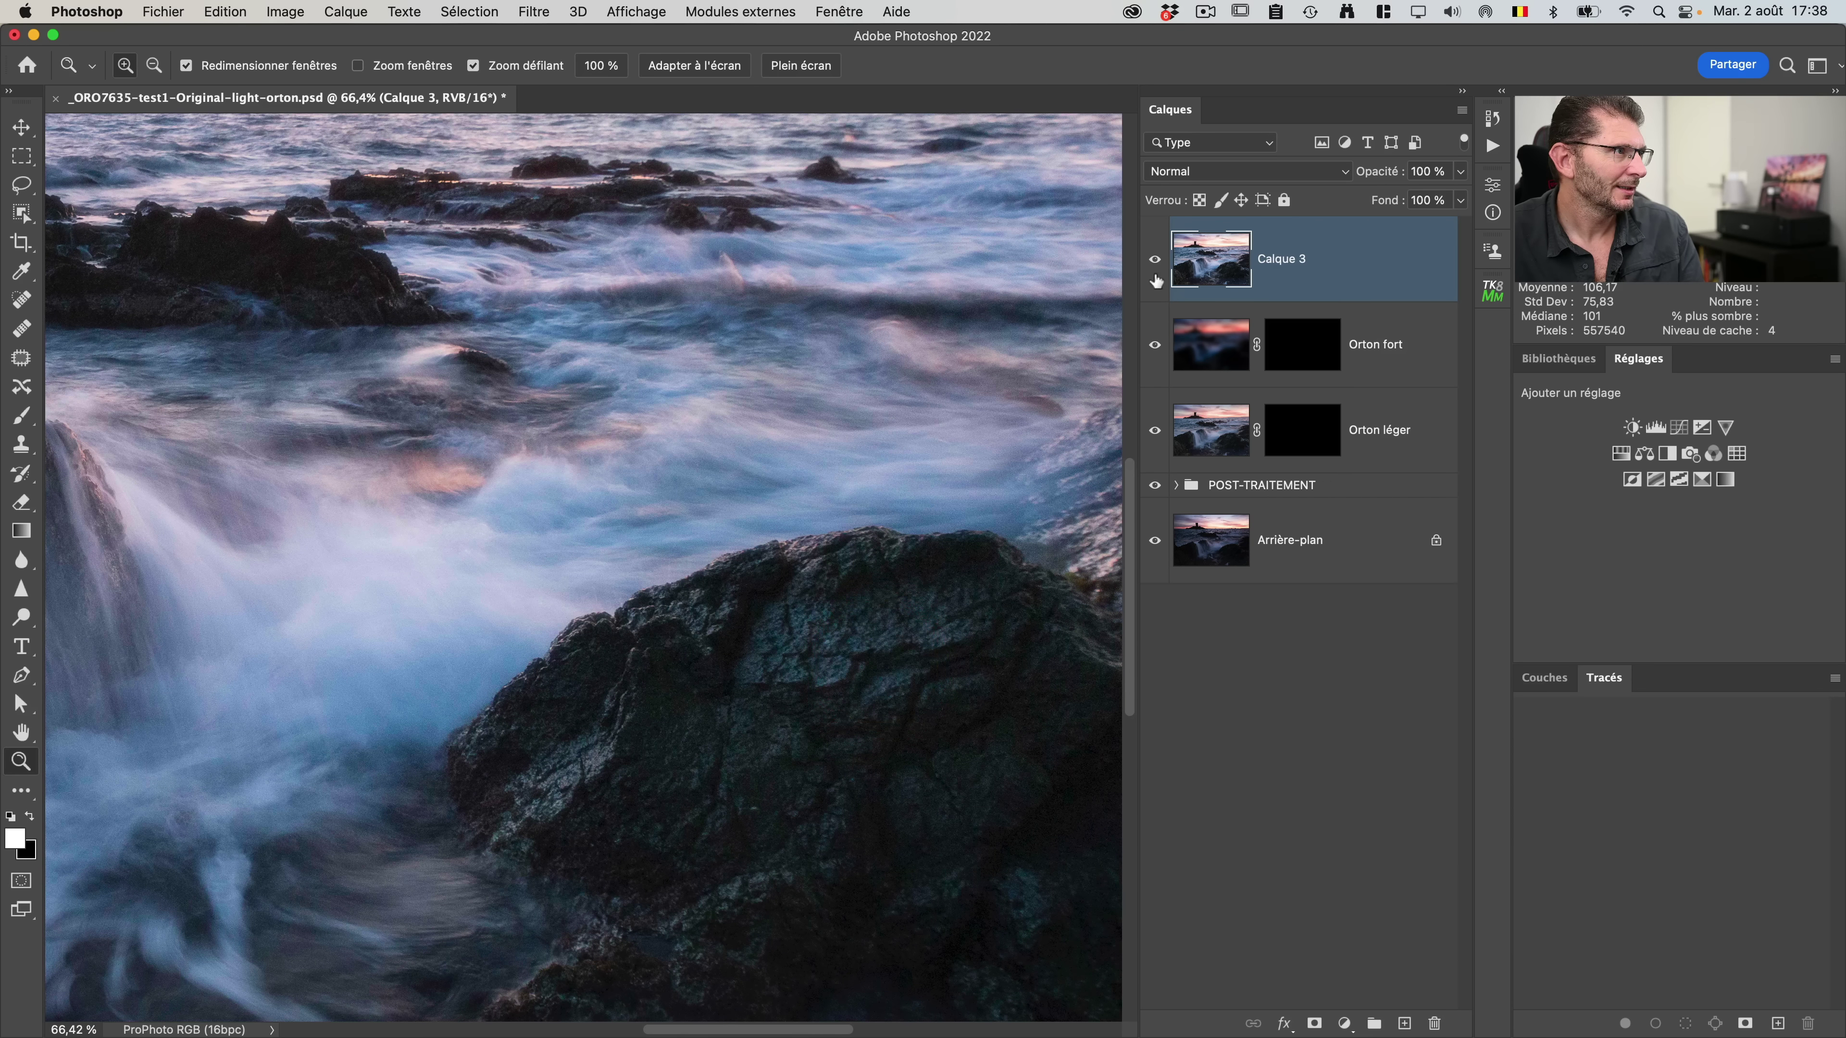
click(1154, 263)
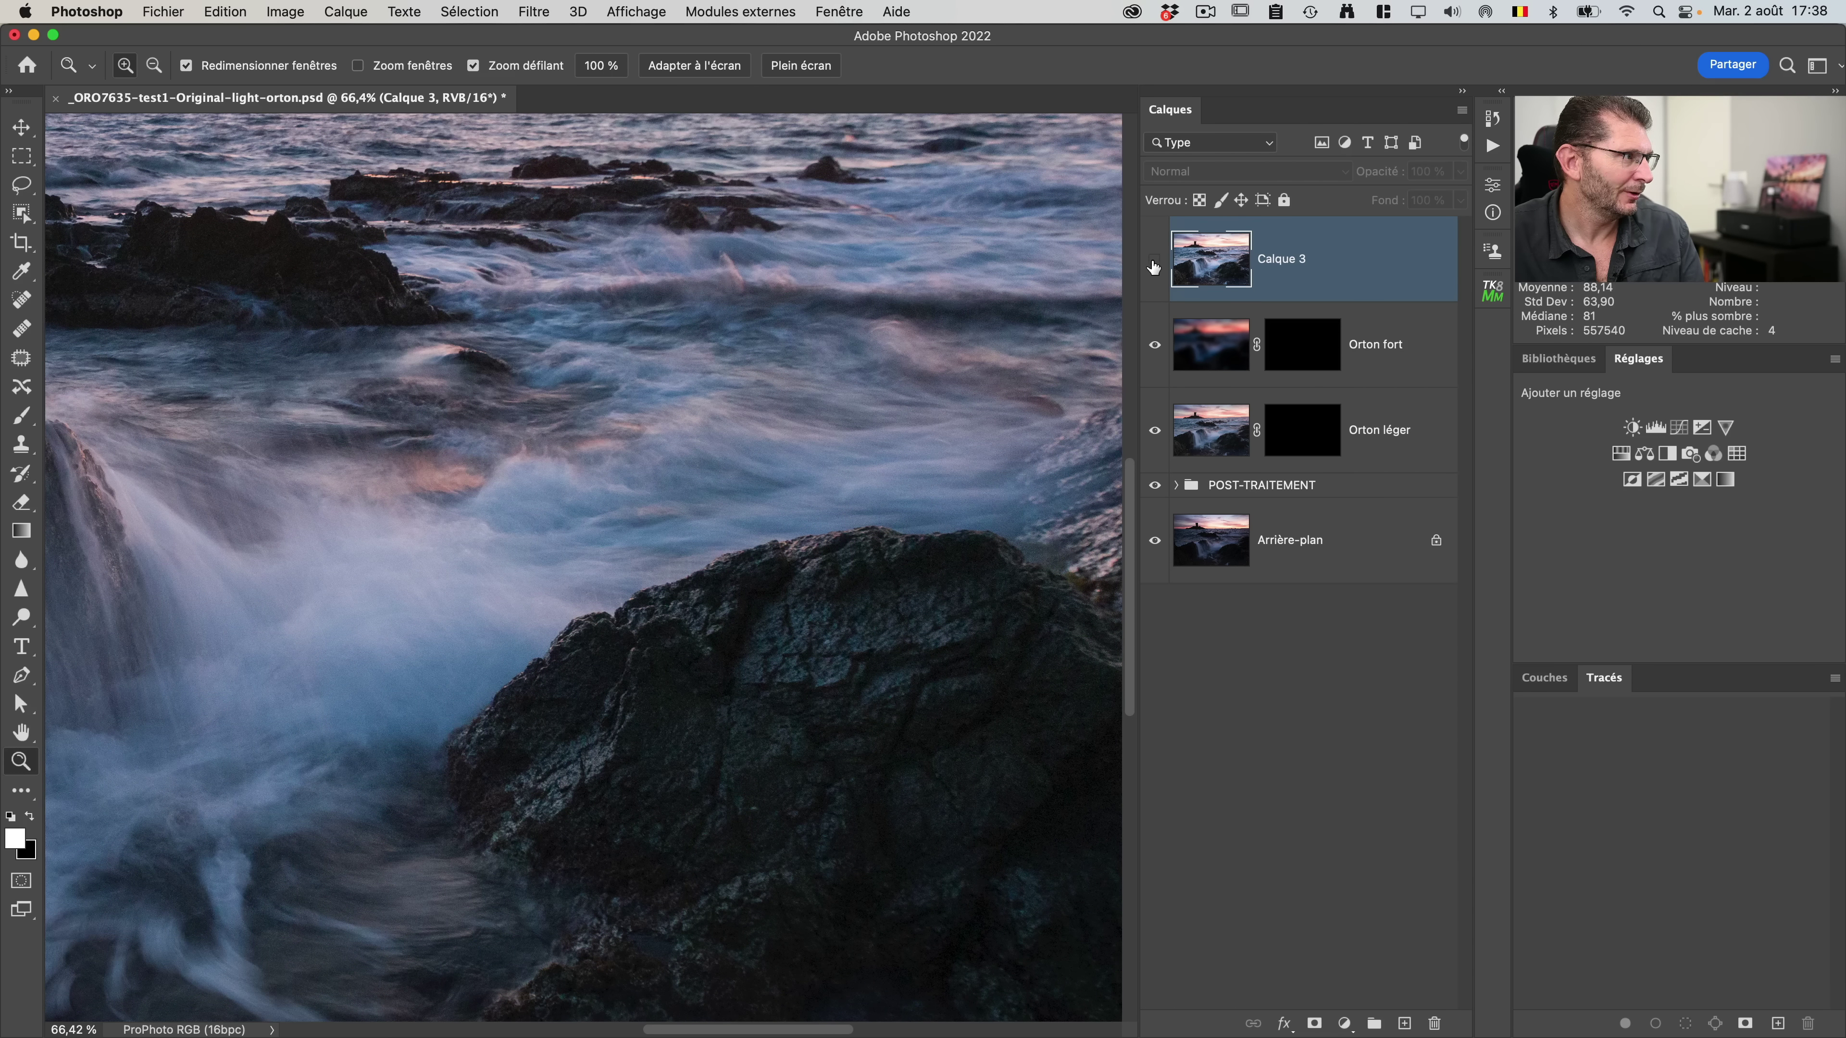
click(1154, 263)
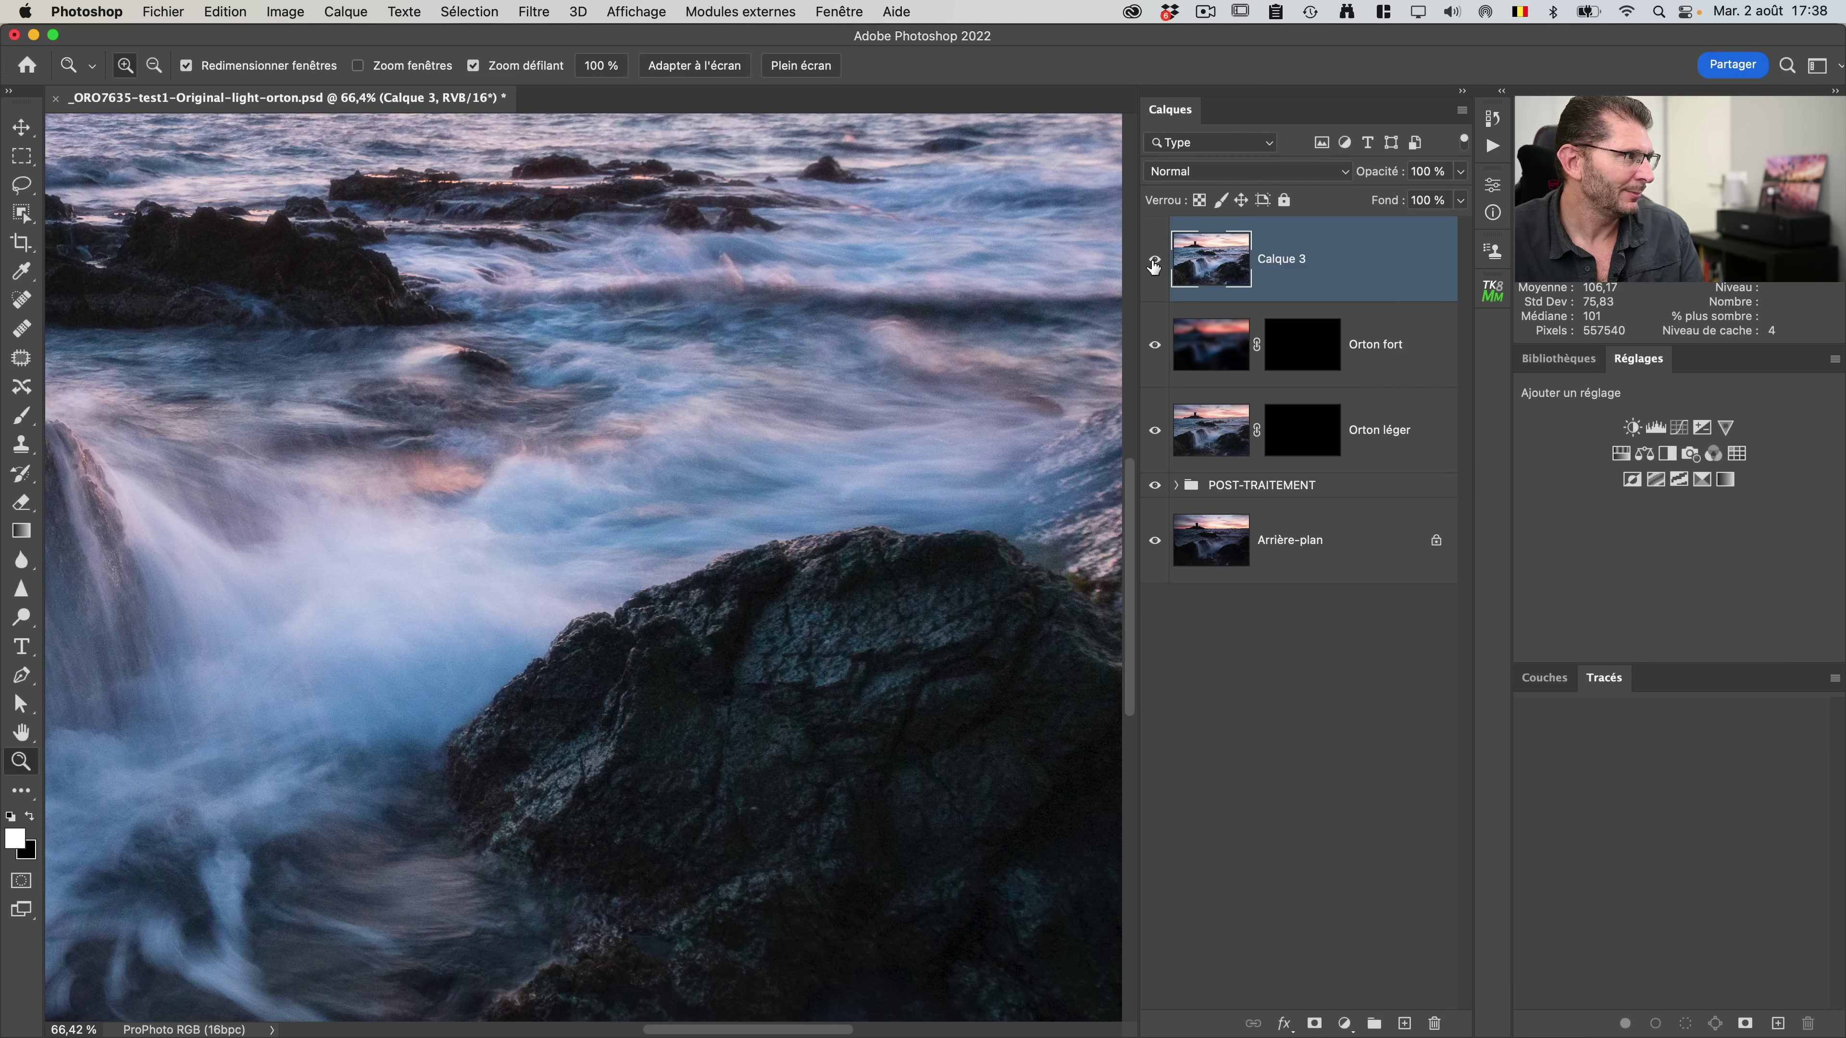
click(1154, 262)
click(1154, 262)
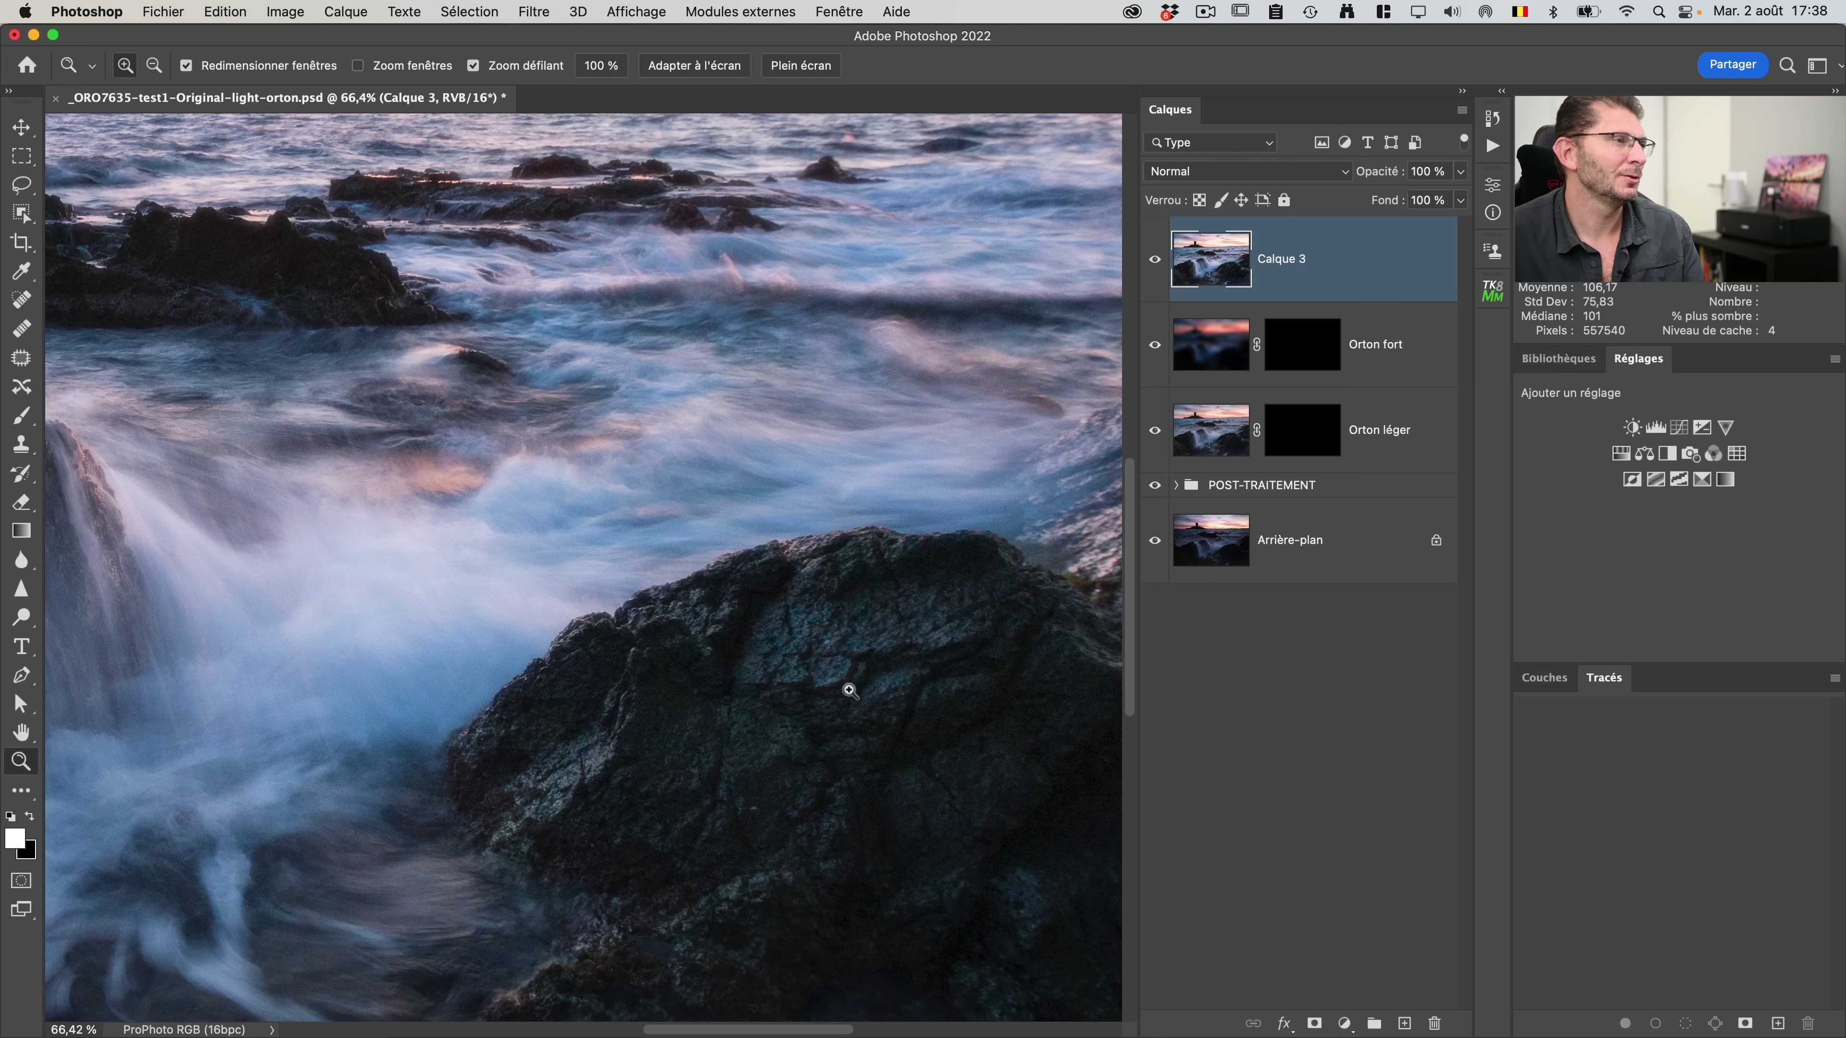
Step: Compare Calque 3 with the Orton fort effect by temporarily disabling the Orton fort mask, and re-enable that mask
click(1155, 260)
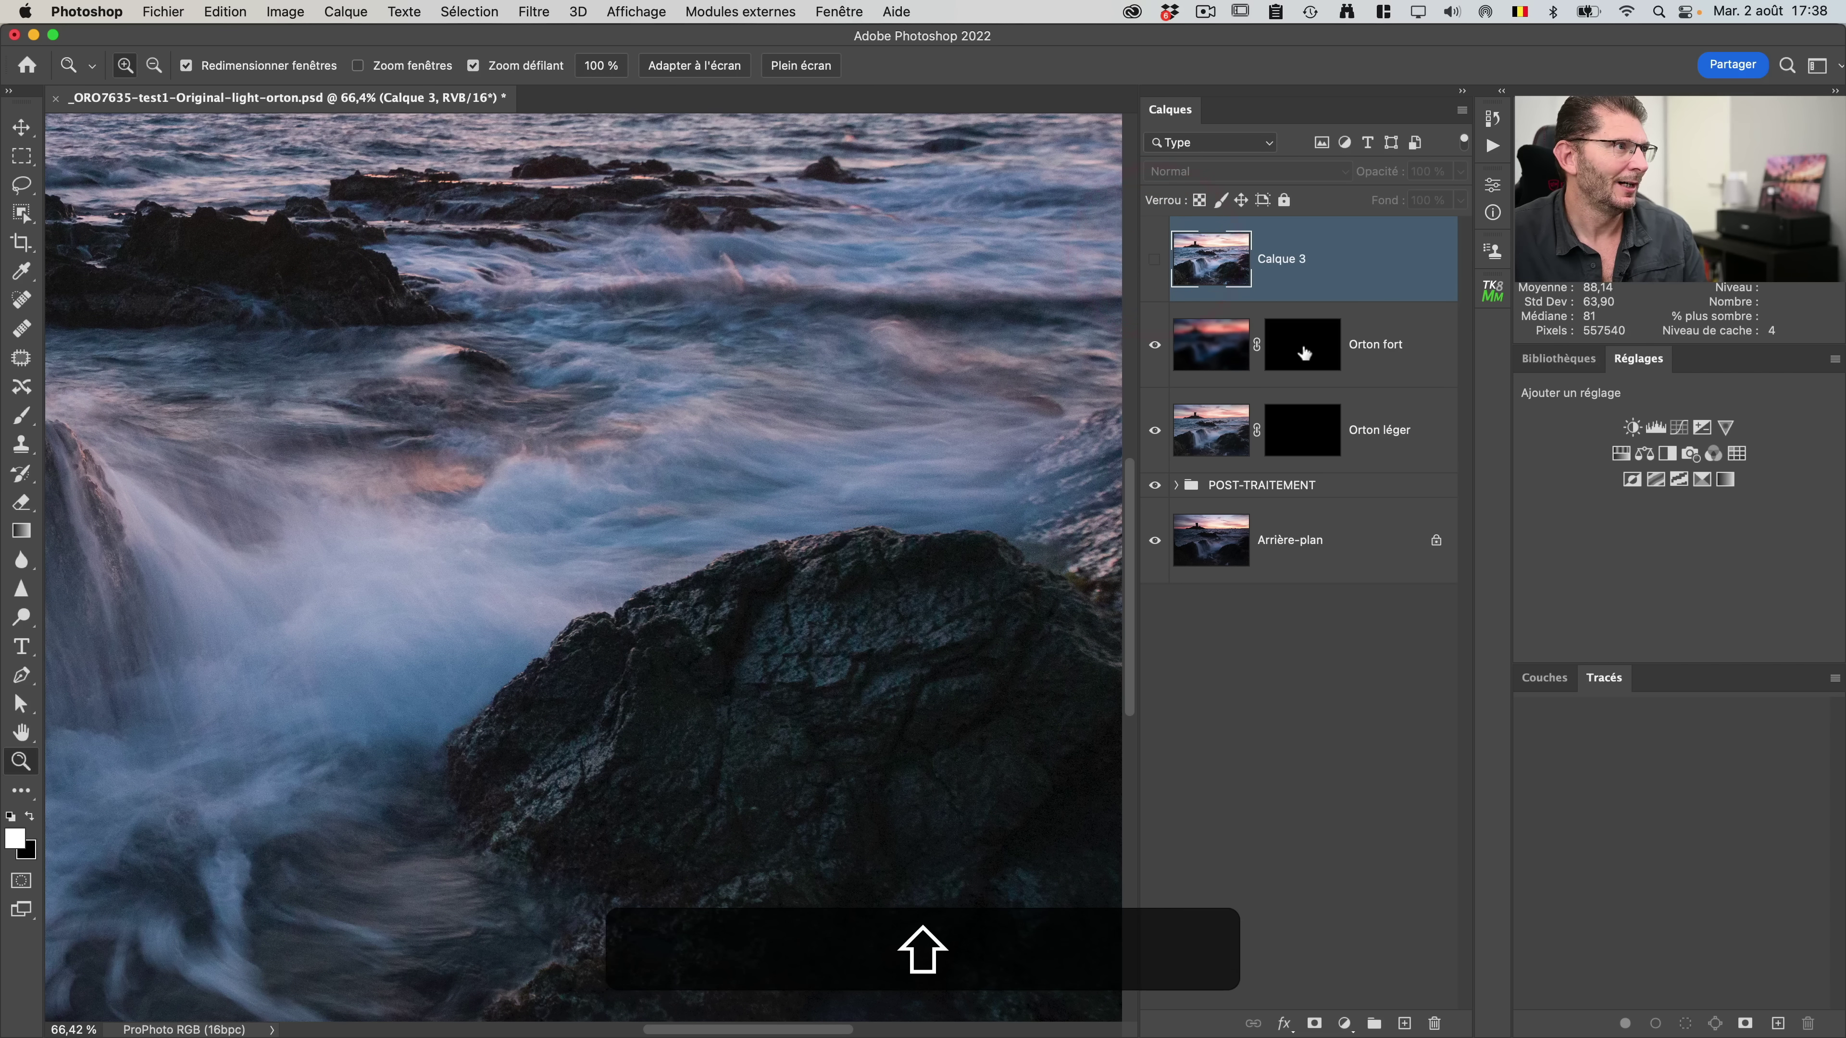
shift+click(1300, 349)
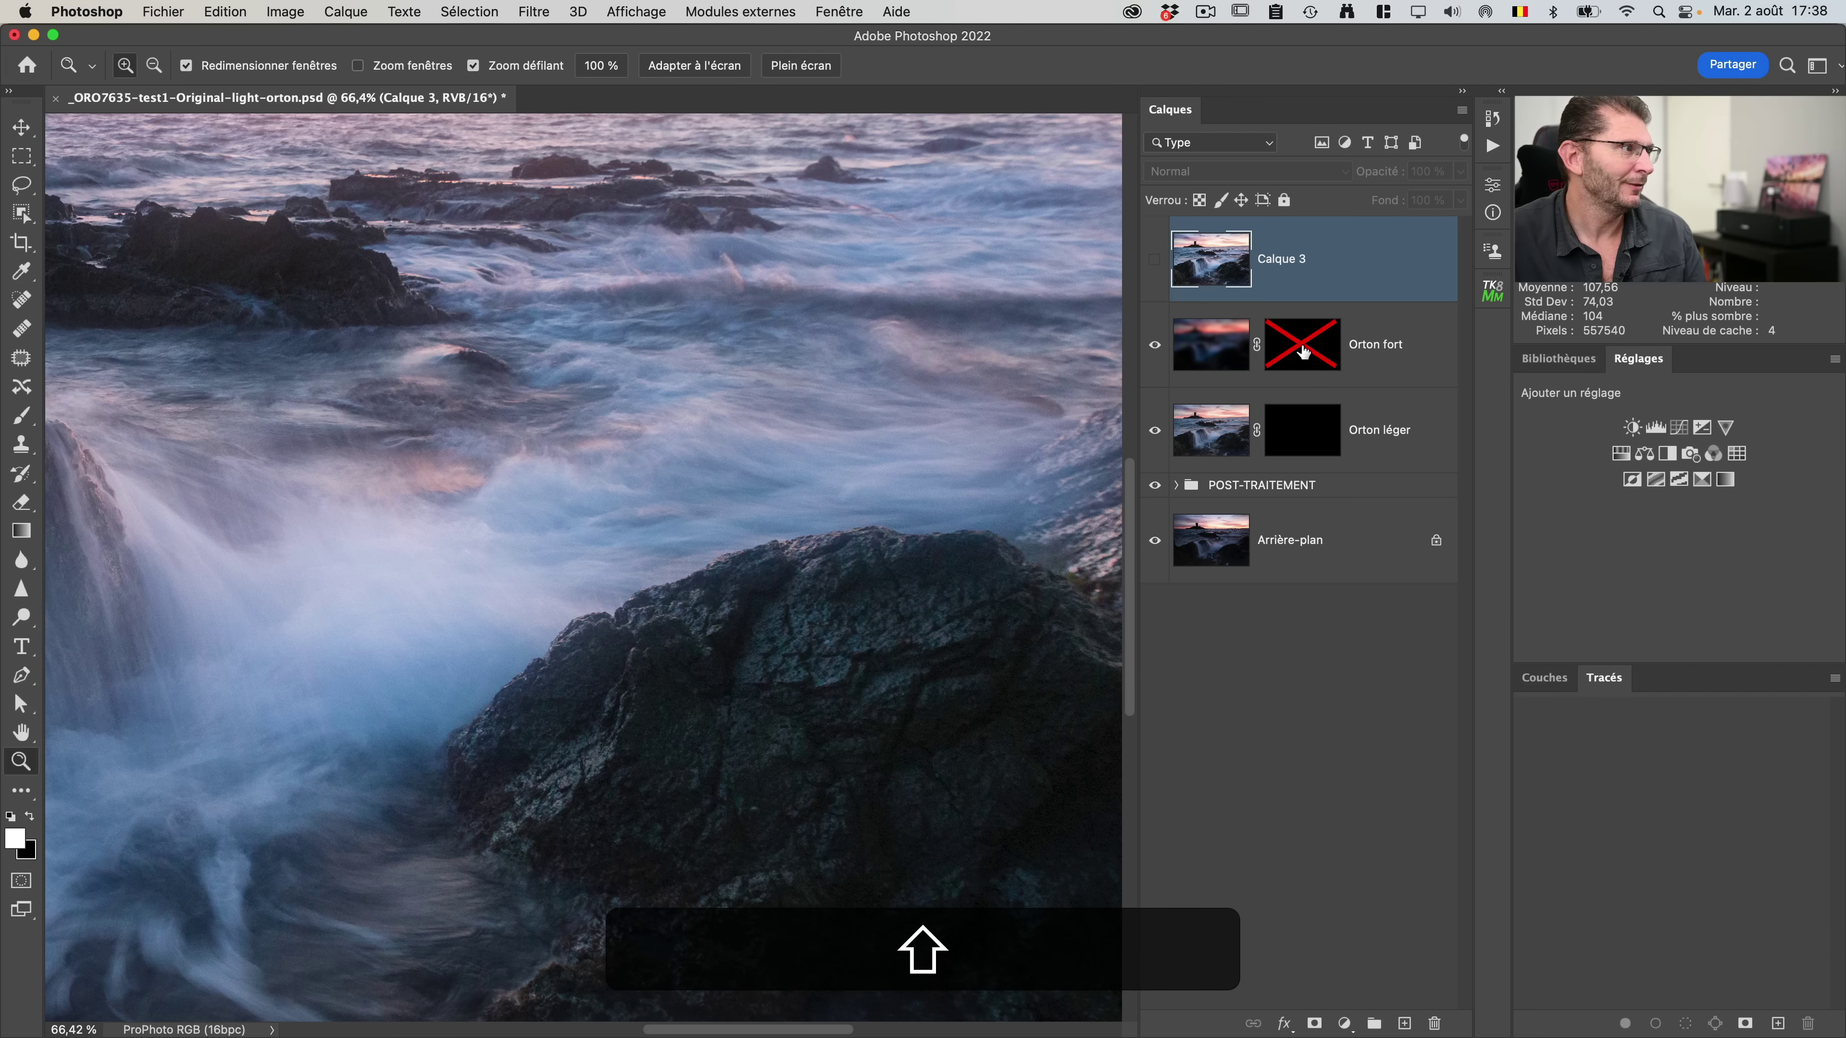
click(1154, 262)
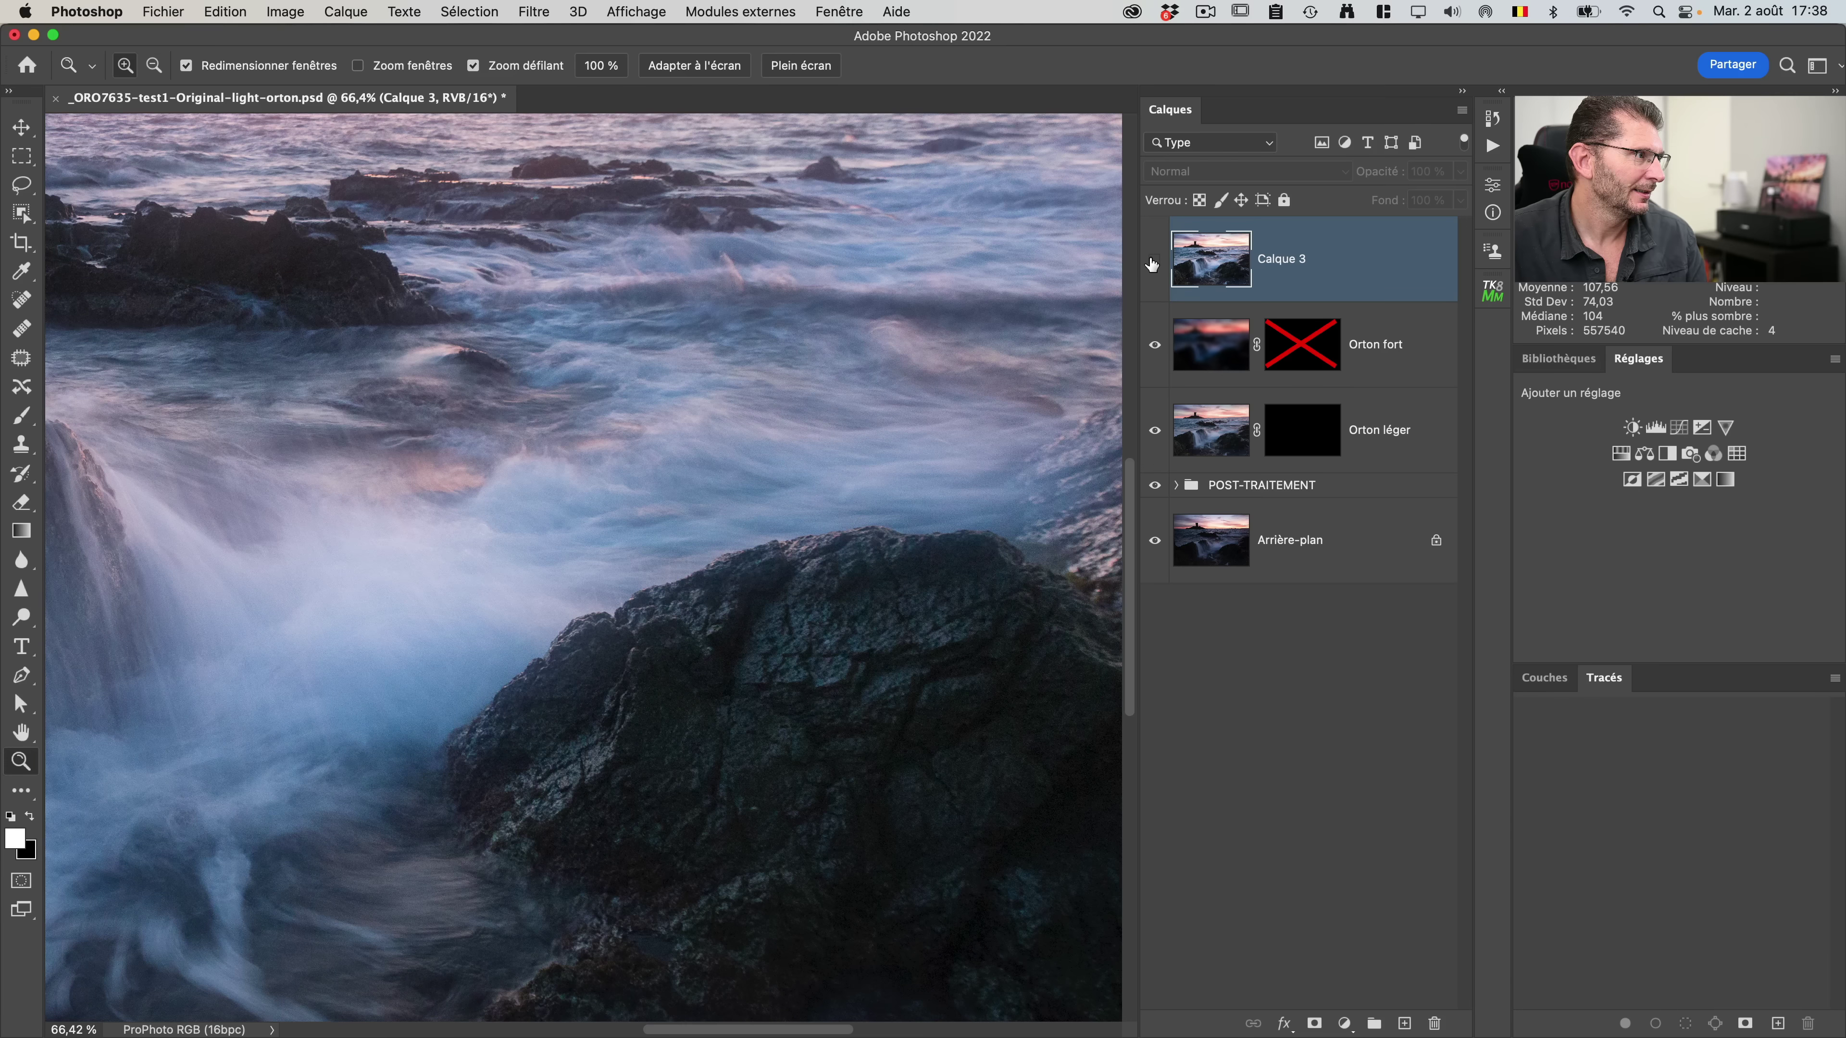
click(1154, 260)
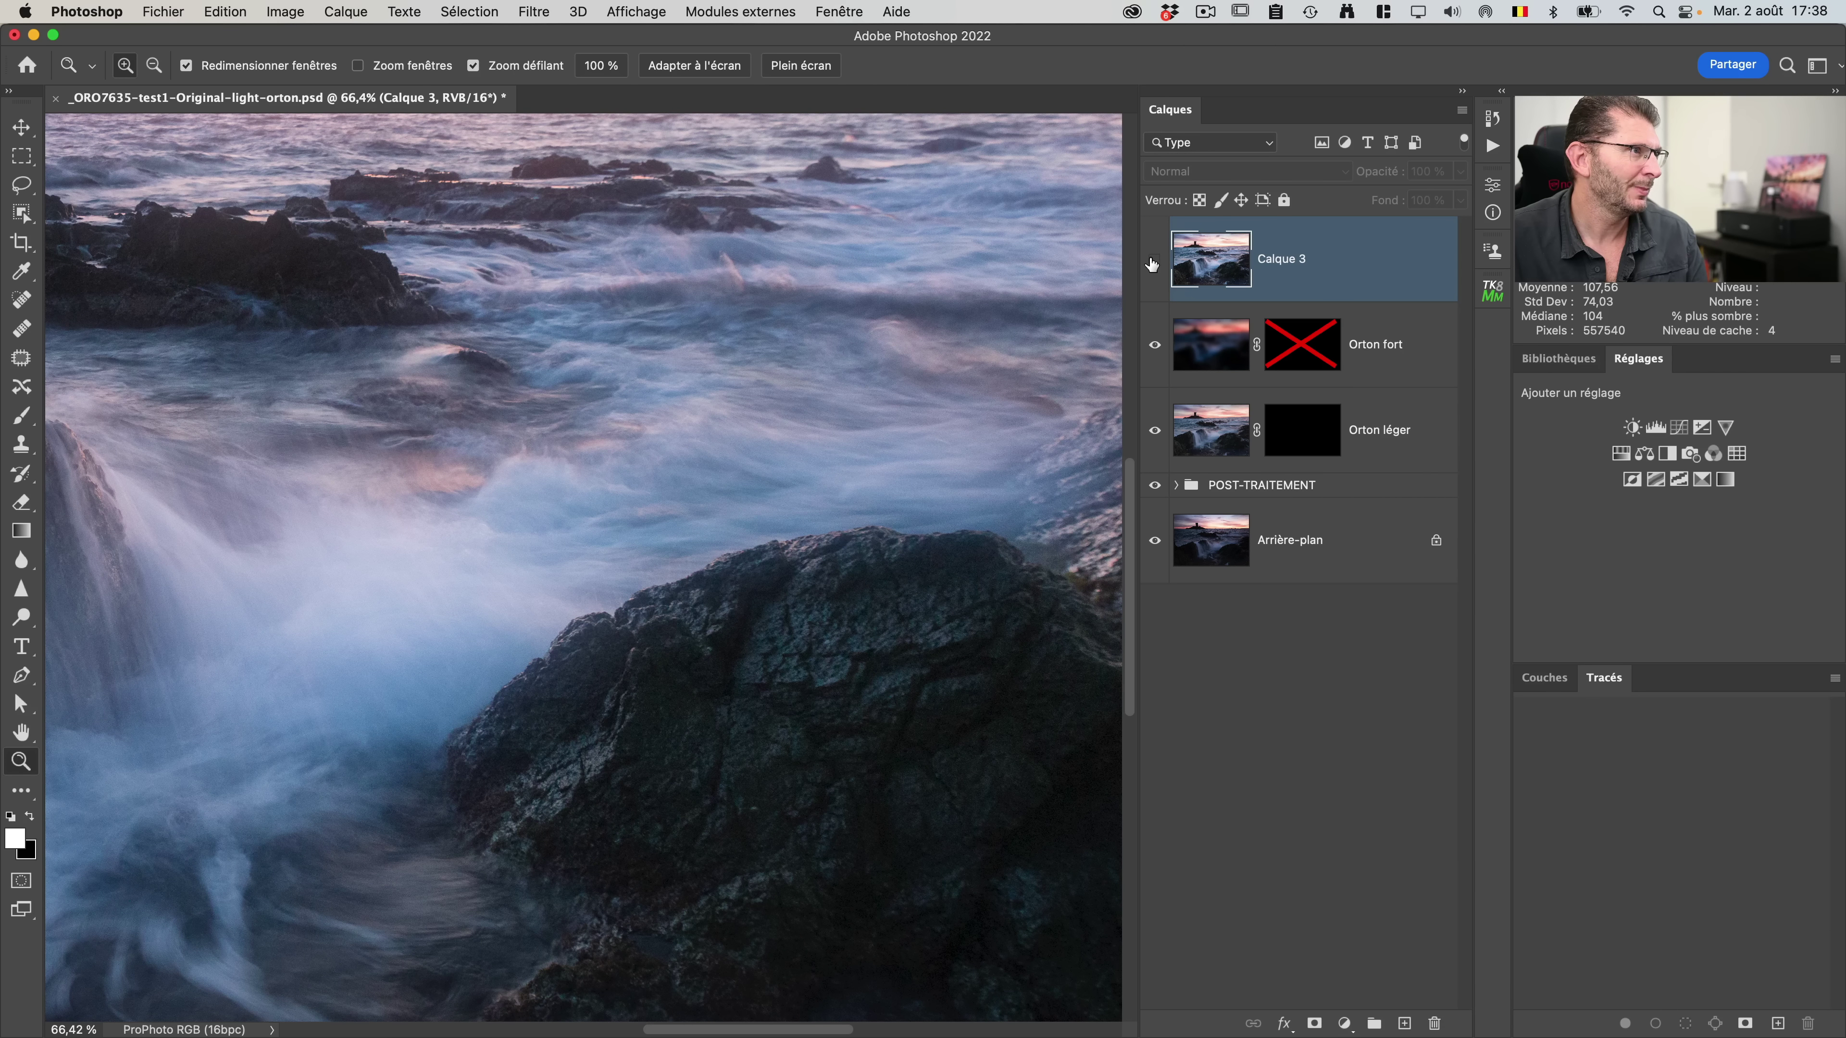
click(1156, 266)
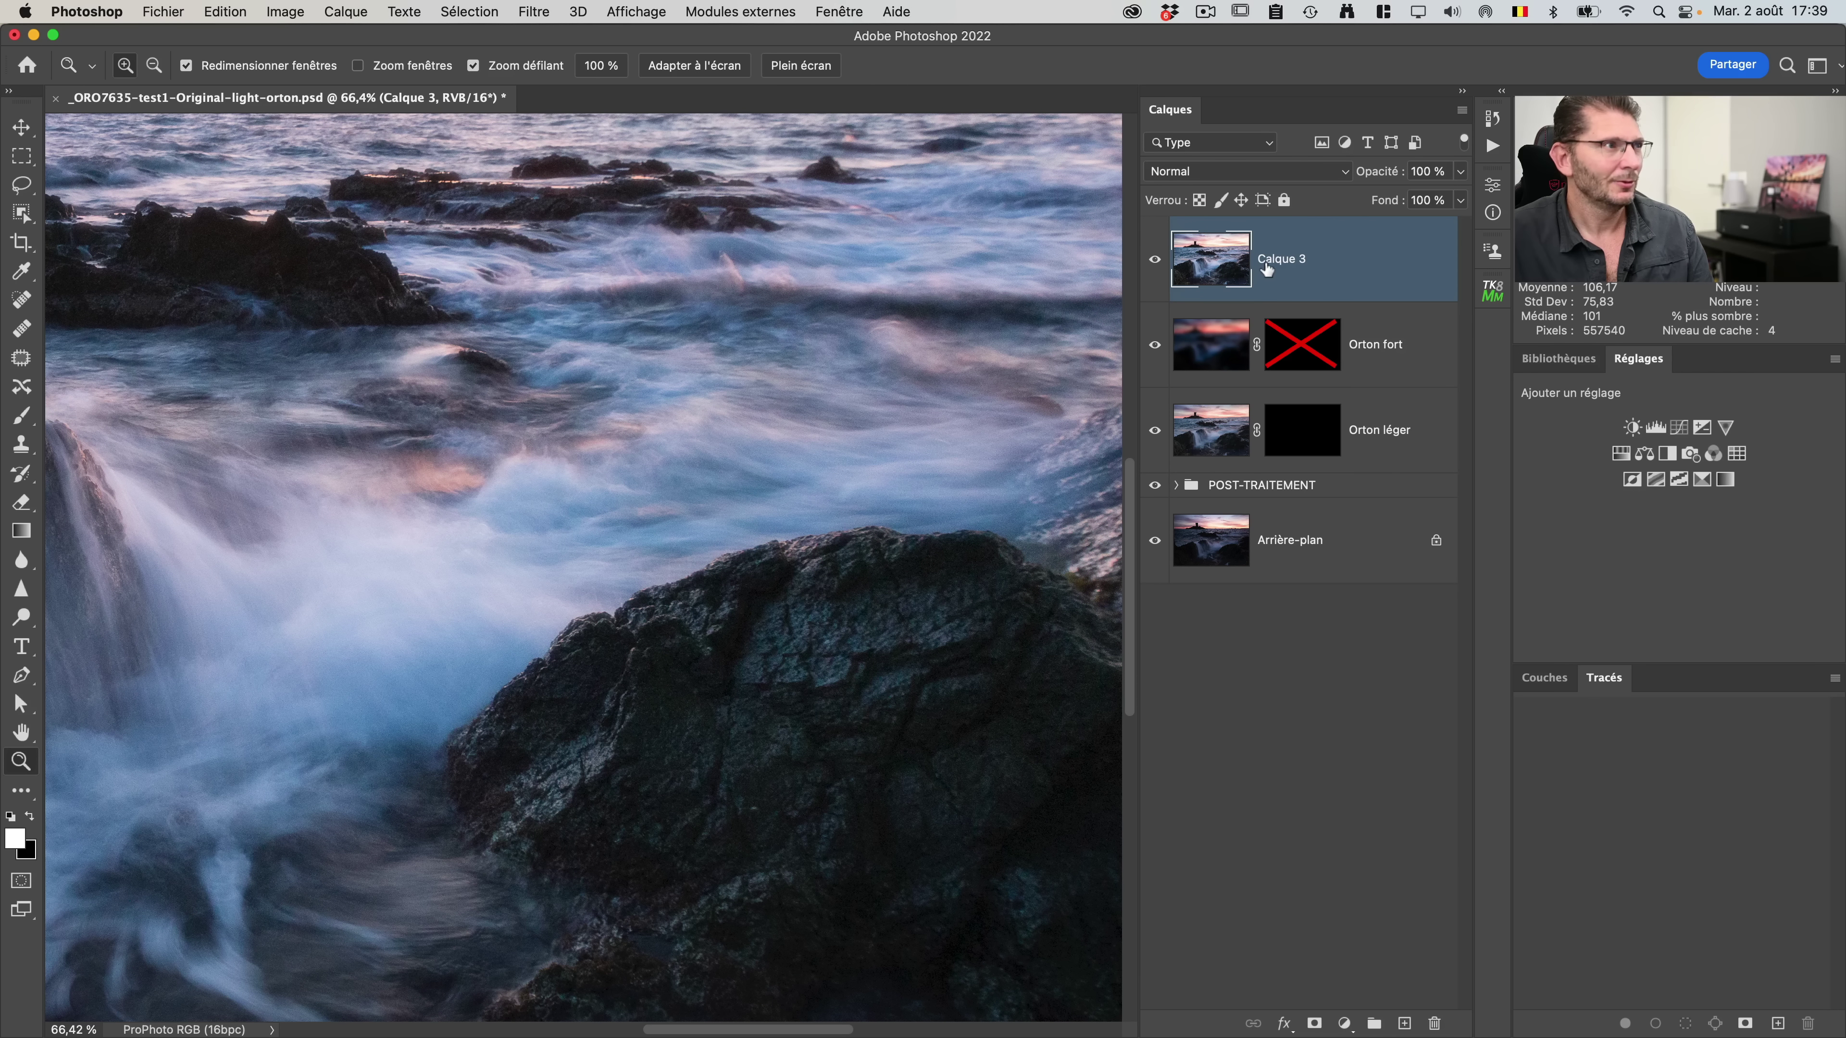
shift+click(1284, 357)
Step: Add a black mask to Calque 3 and rename the layer Orton net
click(1298, 263)
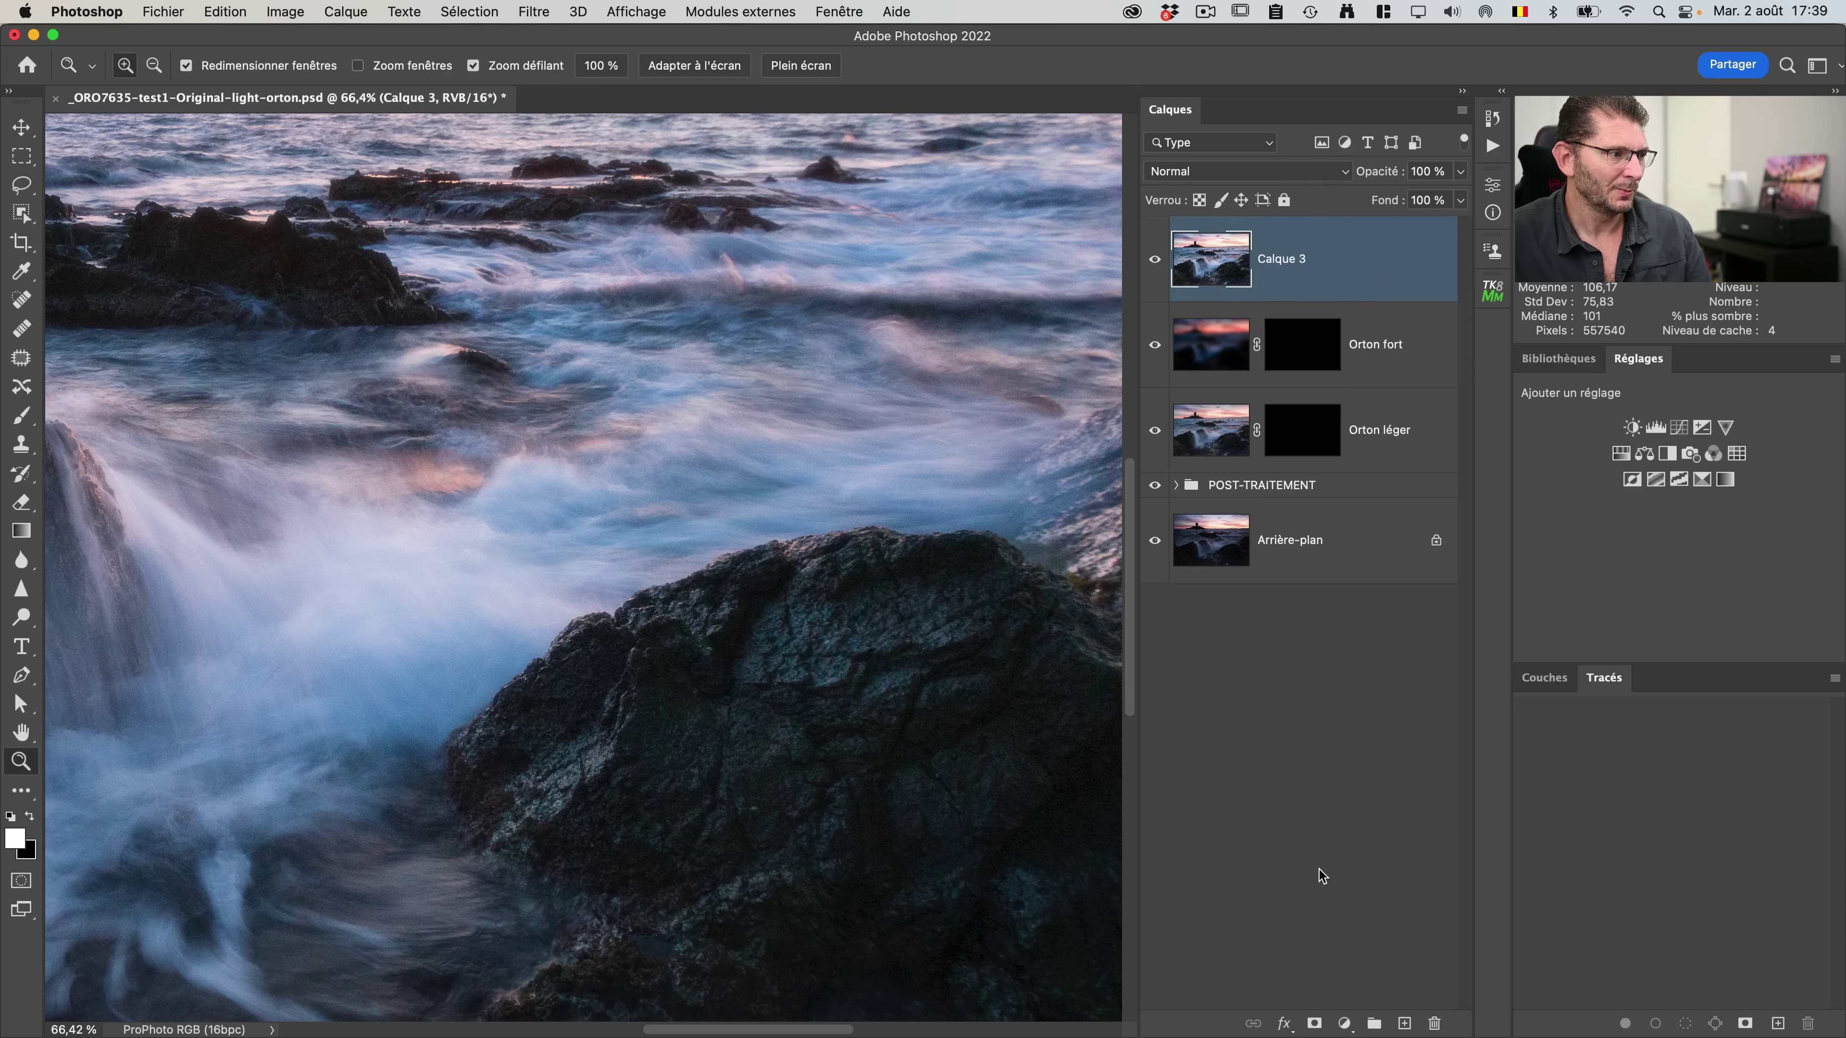
key(alt)
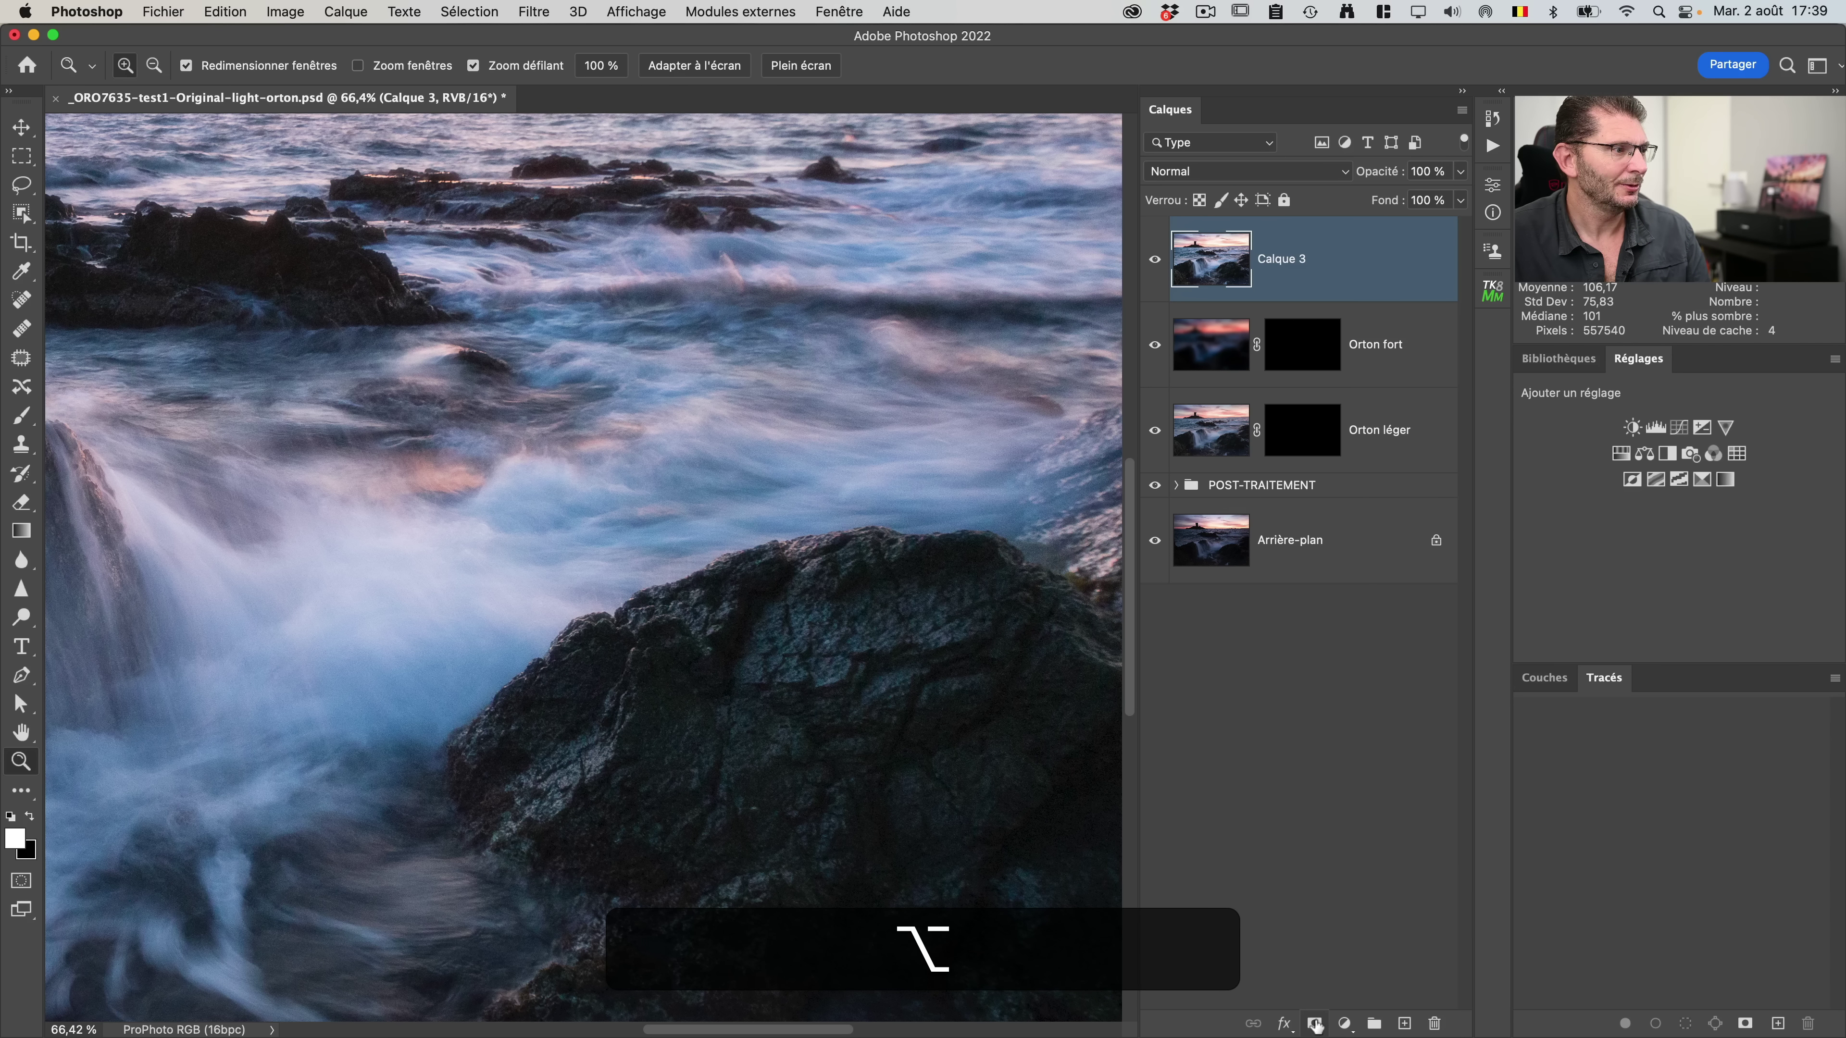
alt+click(1315, 1024)
double_click(1361, 261)
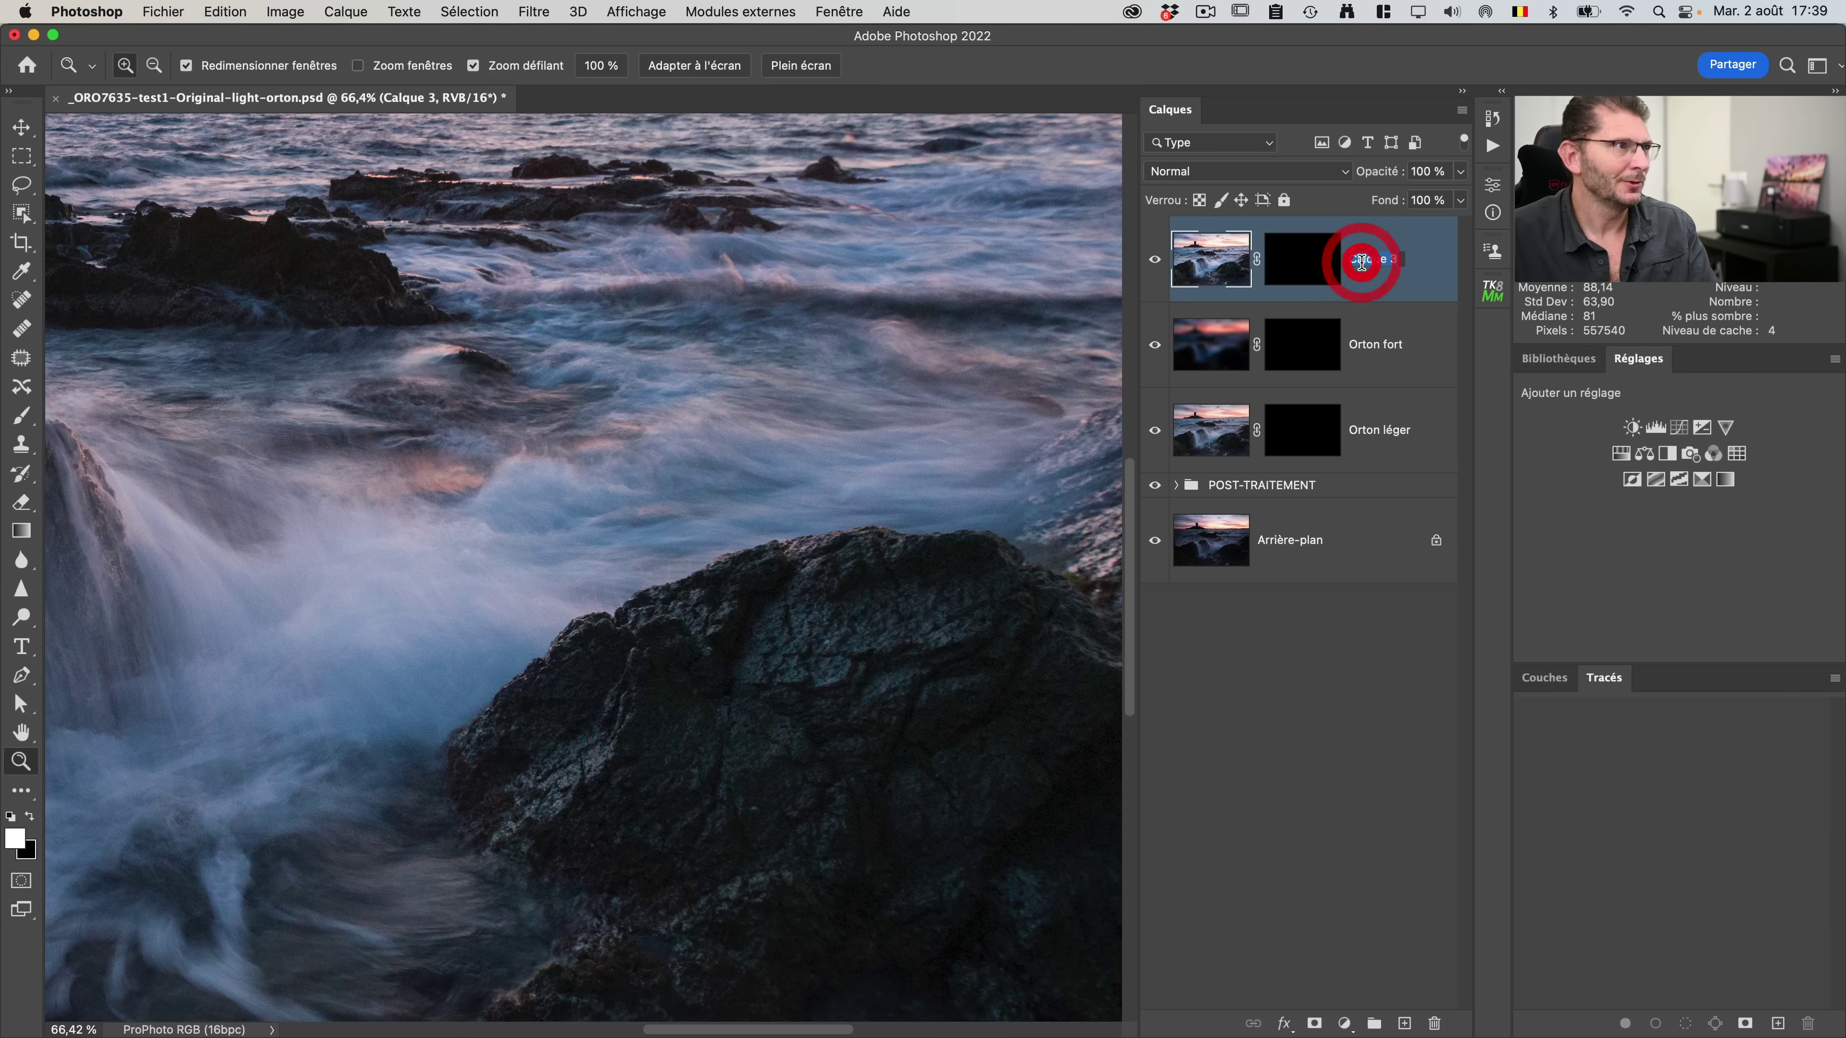
text(Orton net)
key(Return)
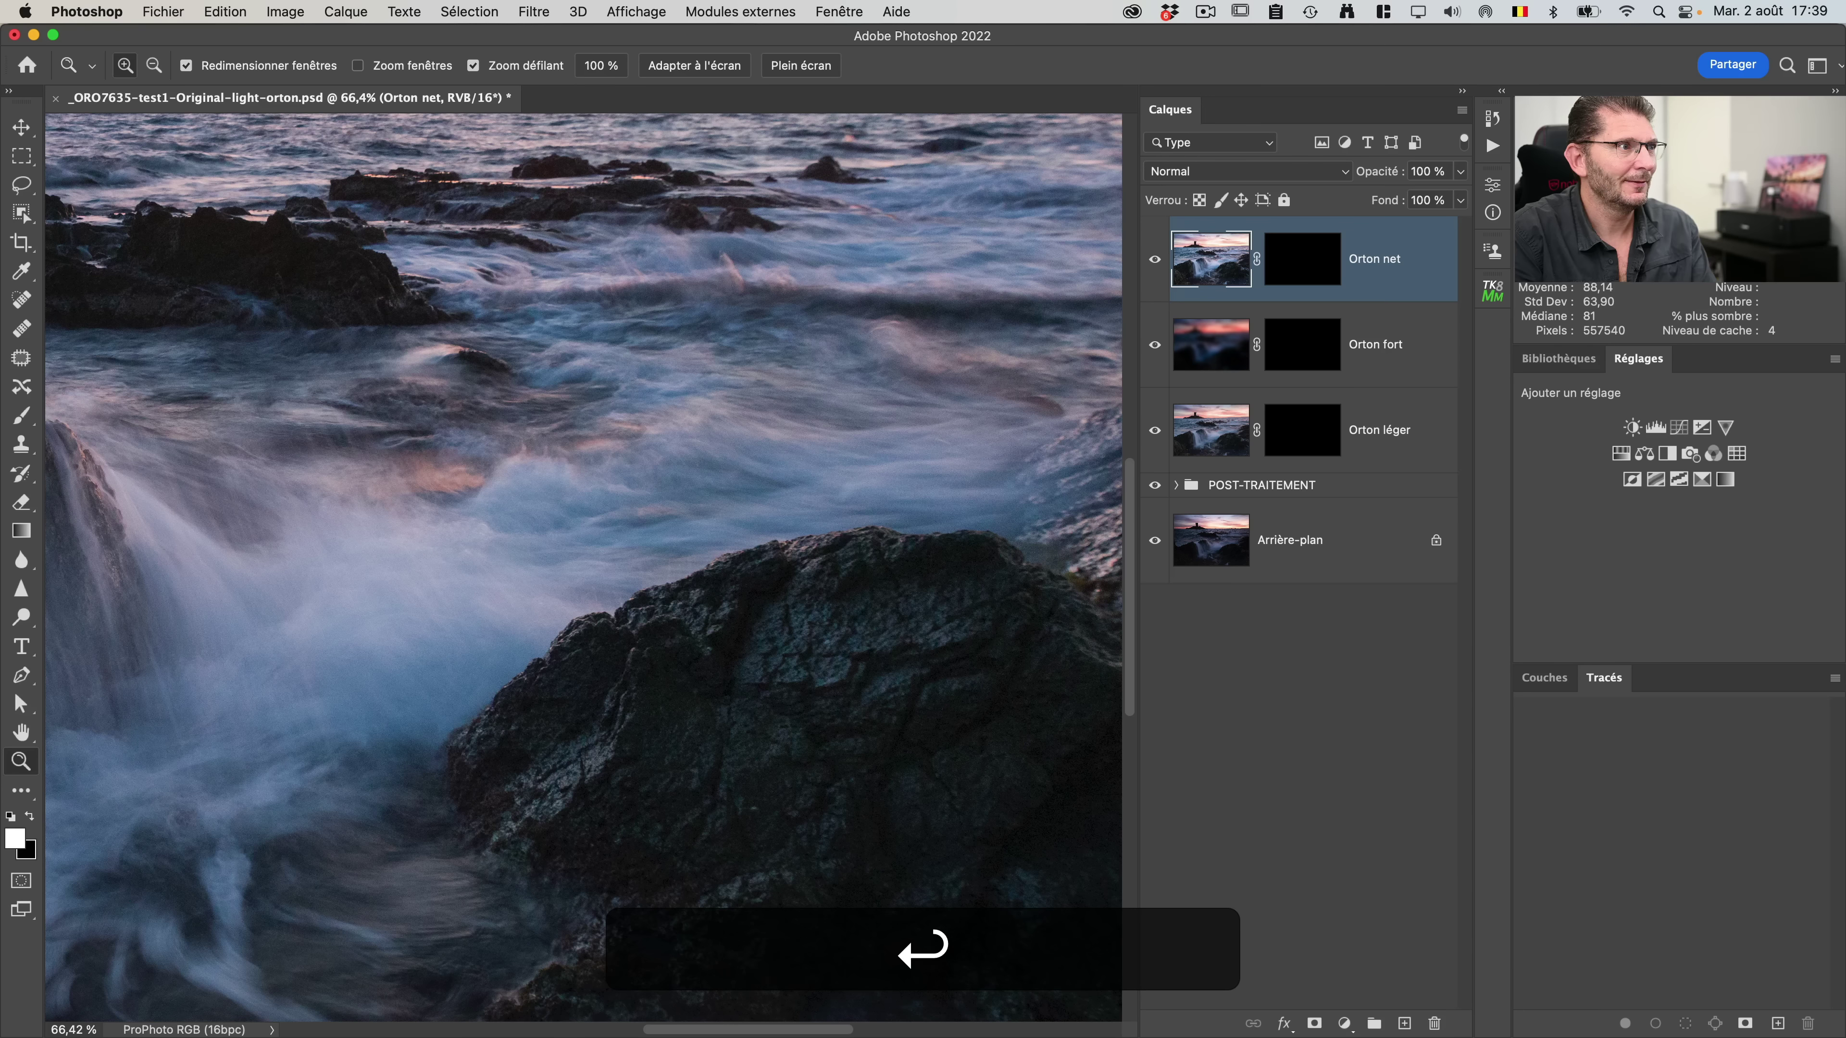
Step: Group the Orton net, Orton fort and Orton léger layers into an orange-labelled group named TRIPLE ORTON
shift+click(1369, 428)
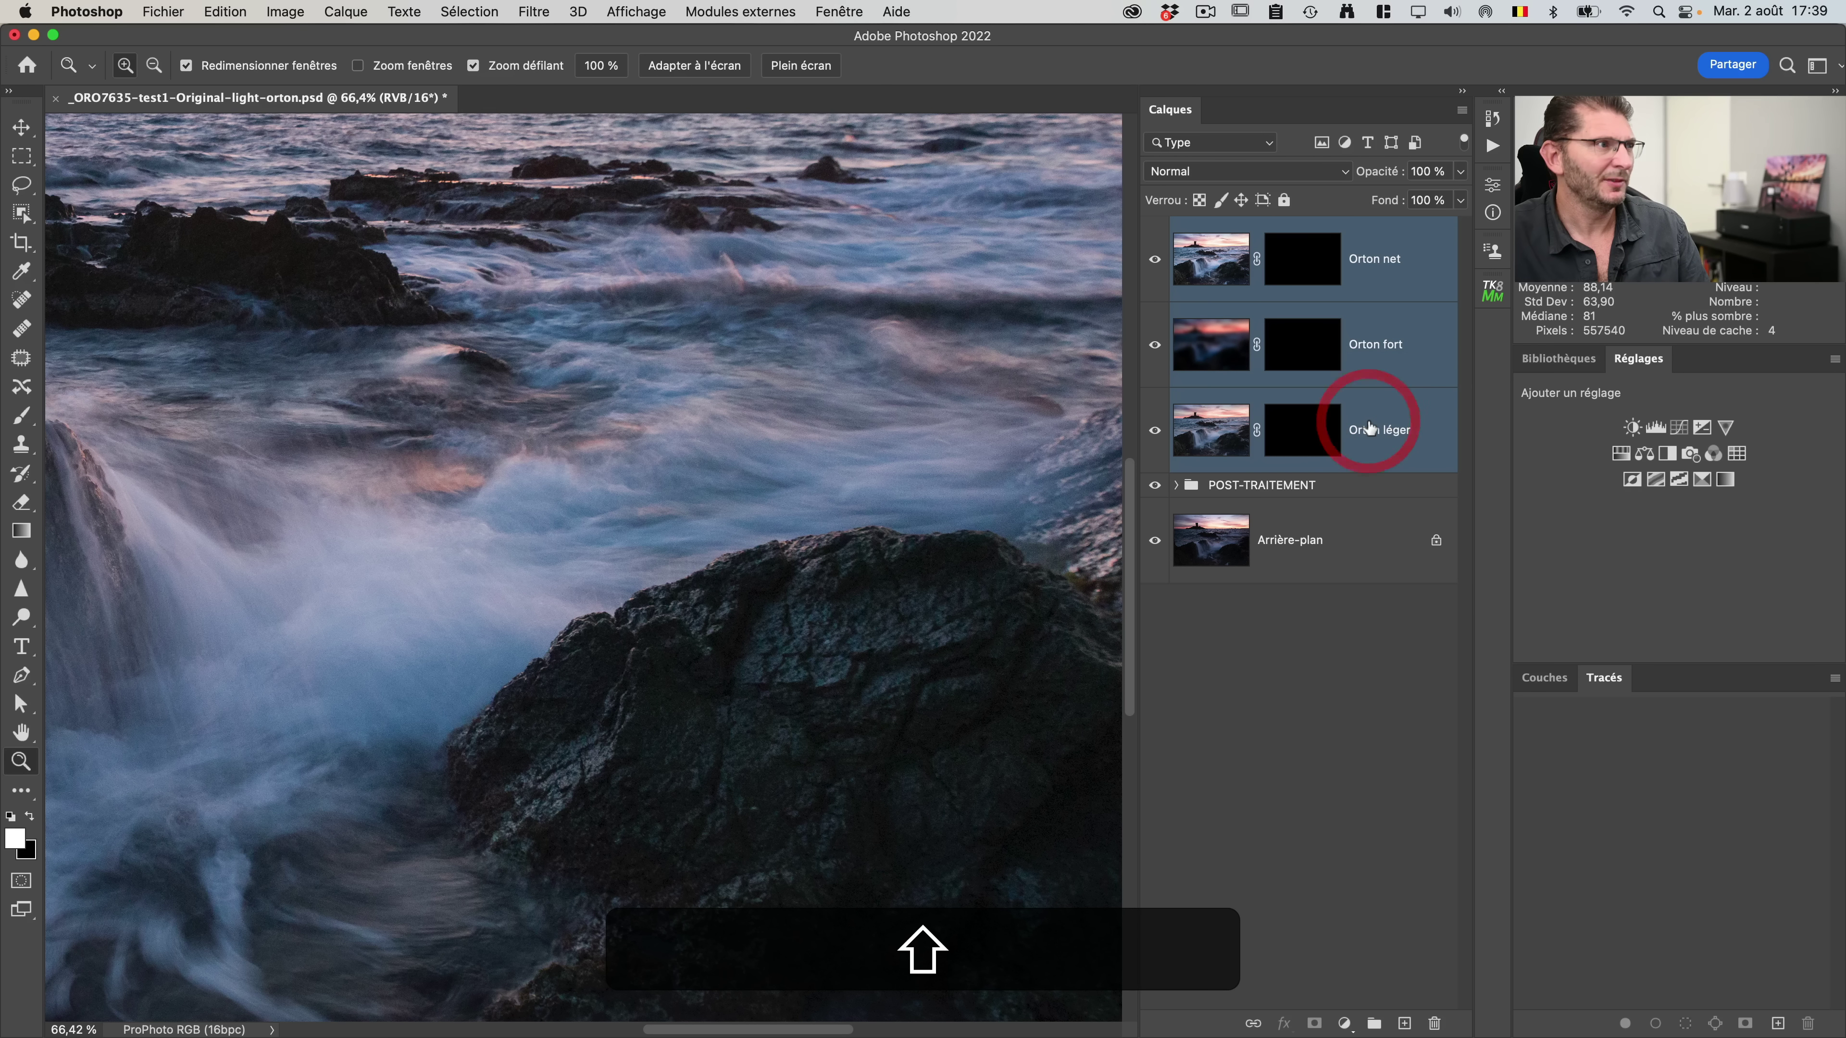
right_click(1352, 337)
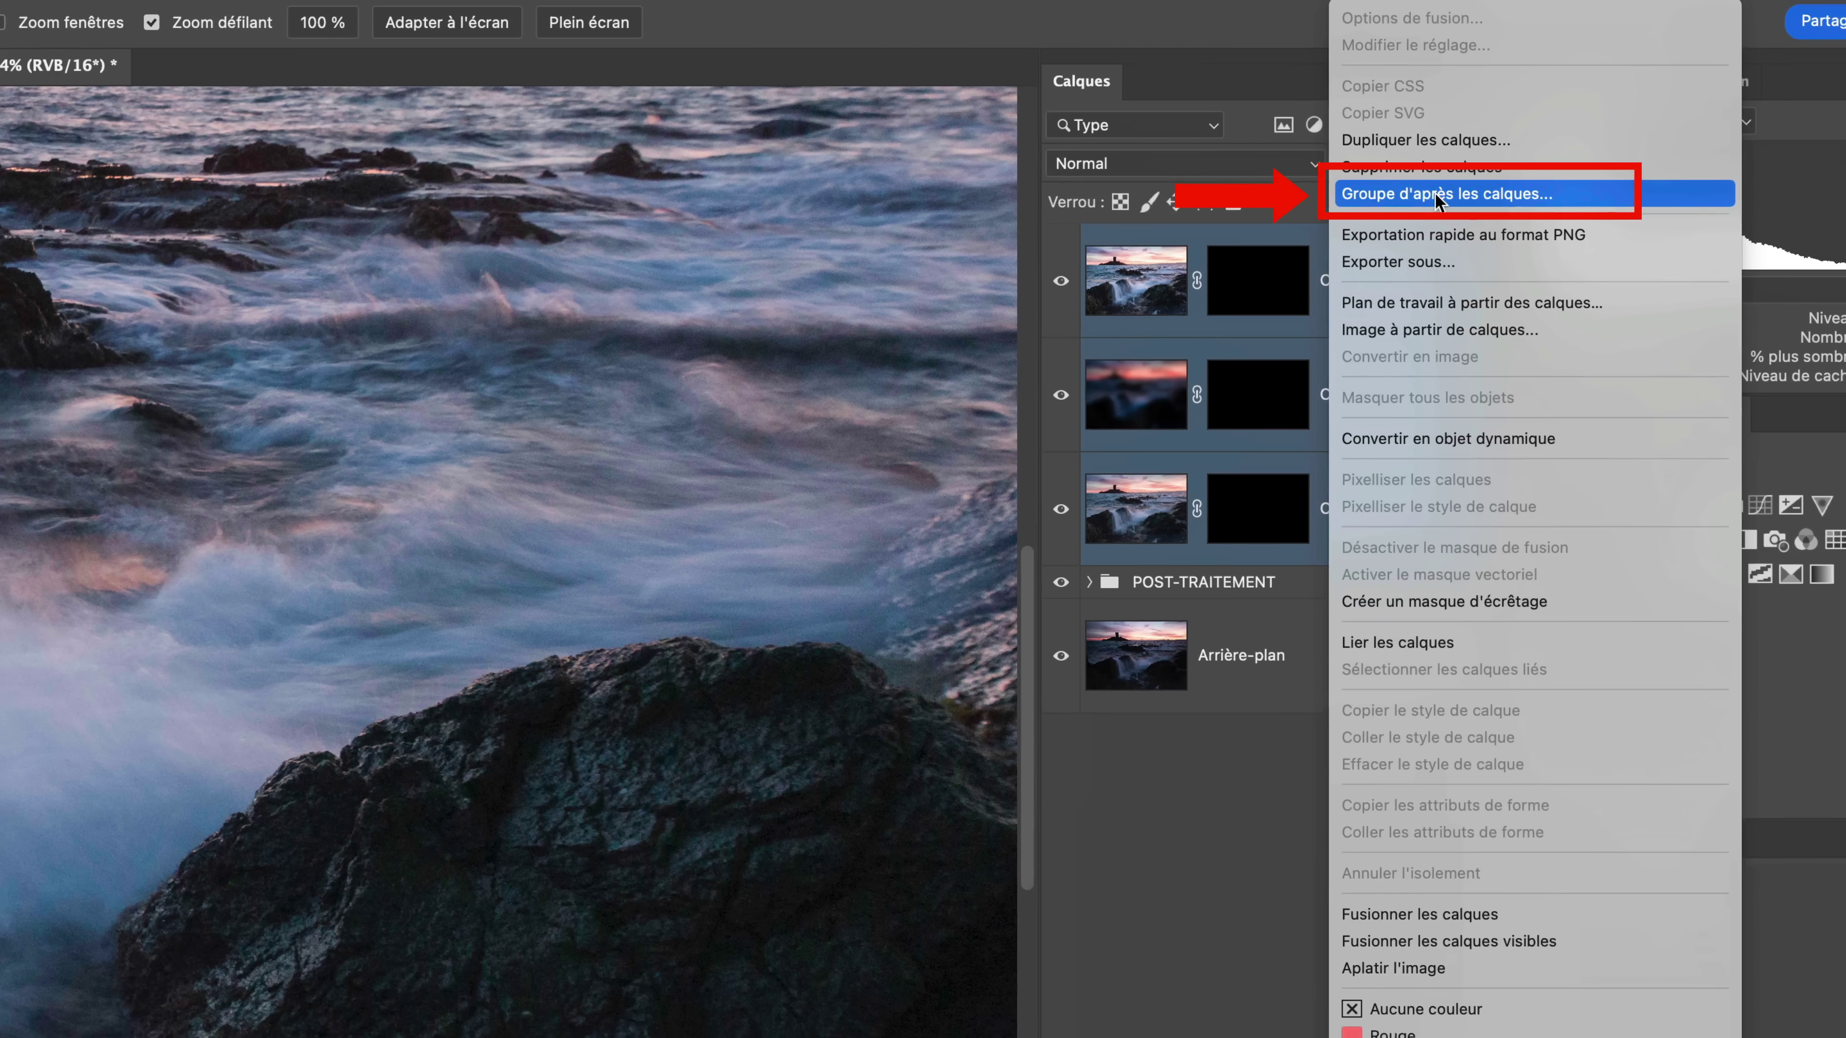
click(1437, 197)
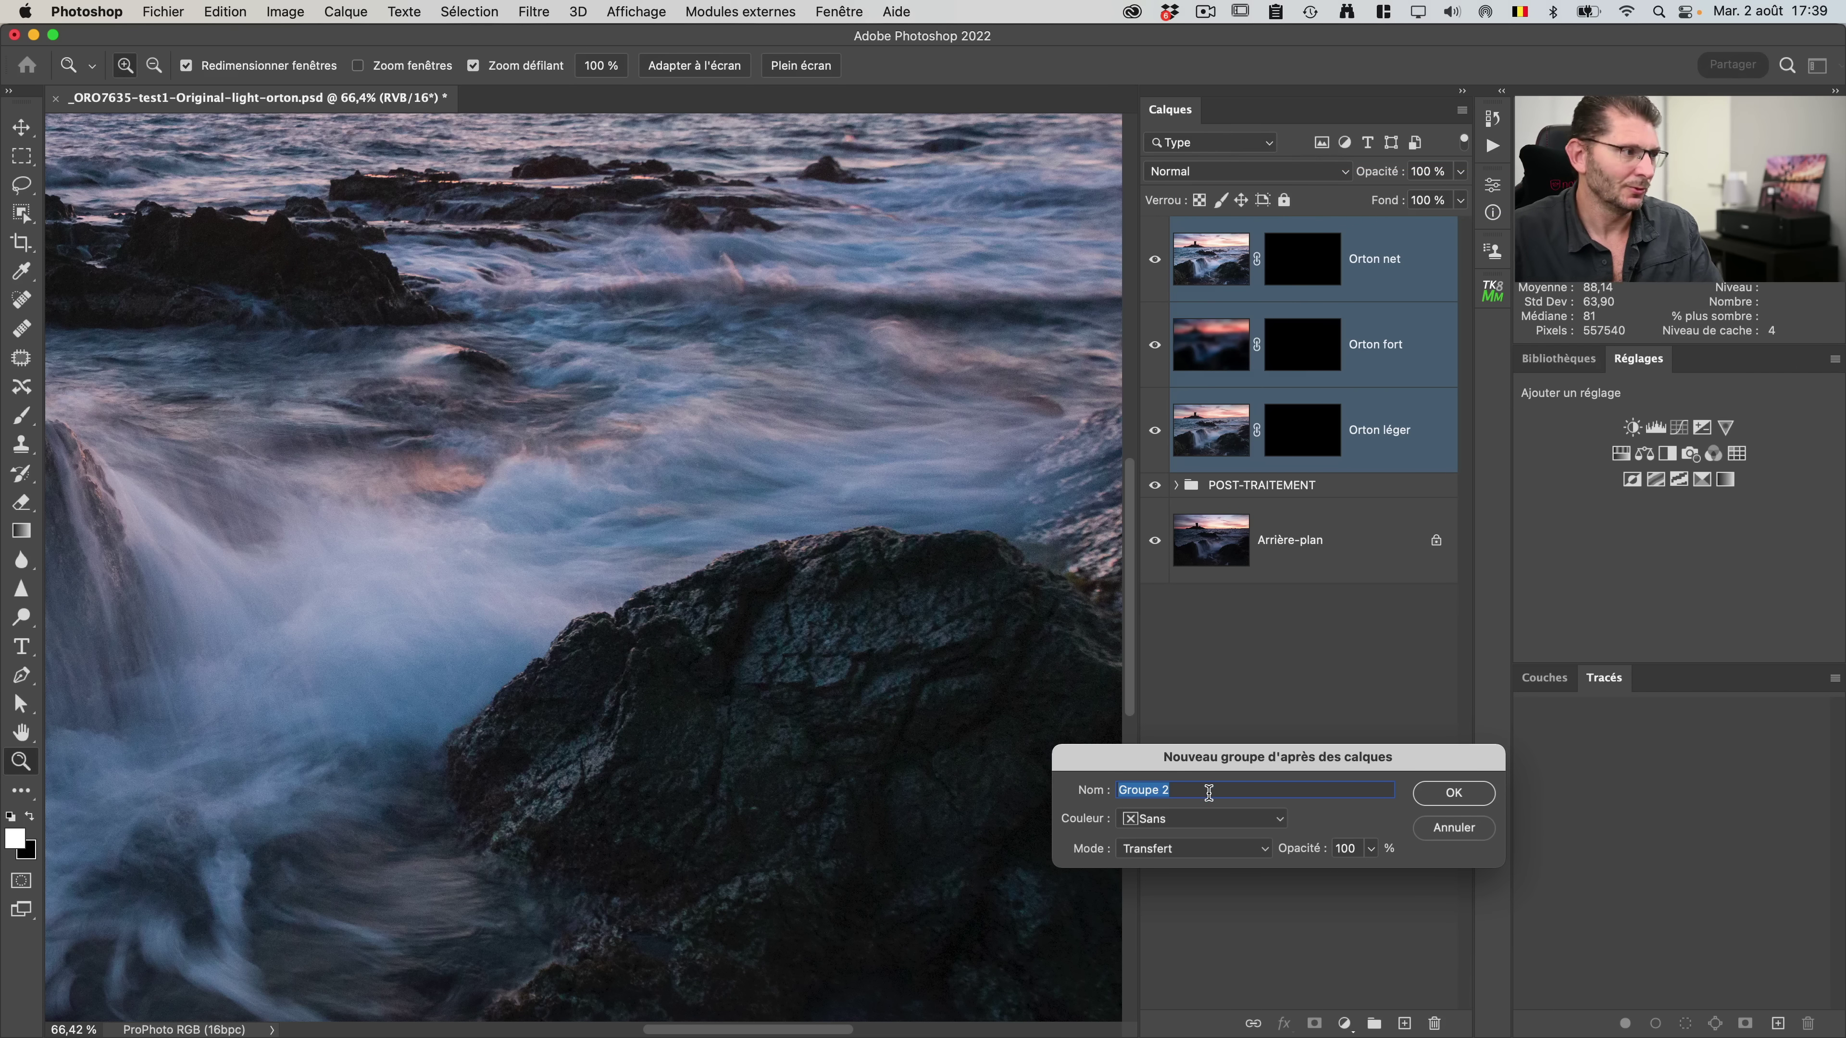
text(TR)
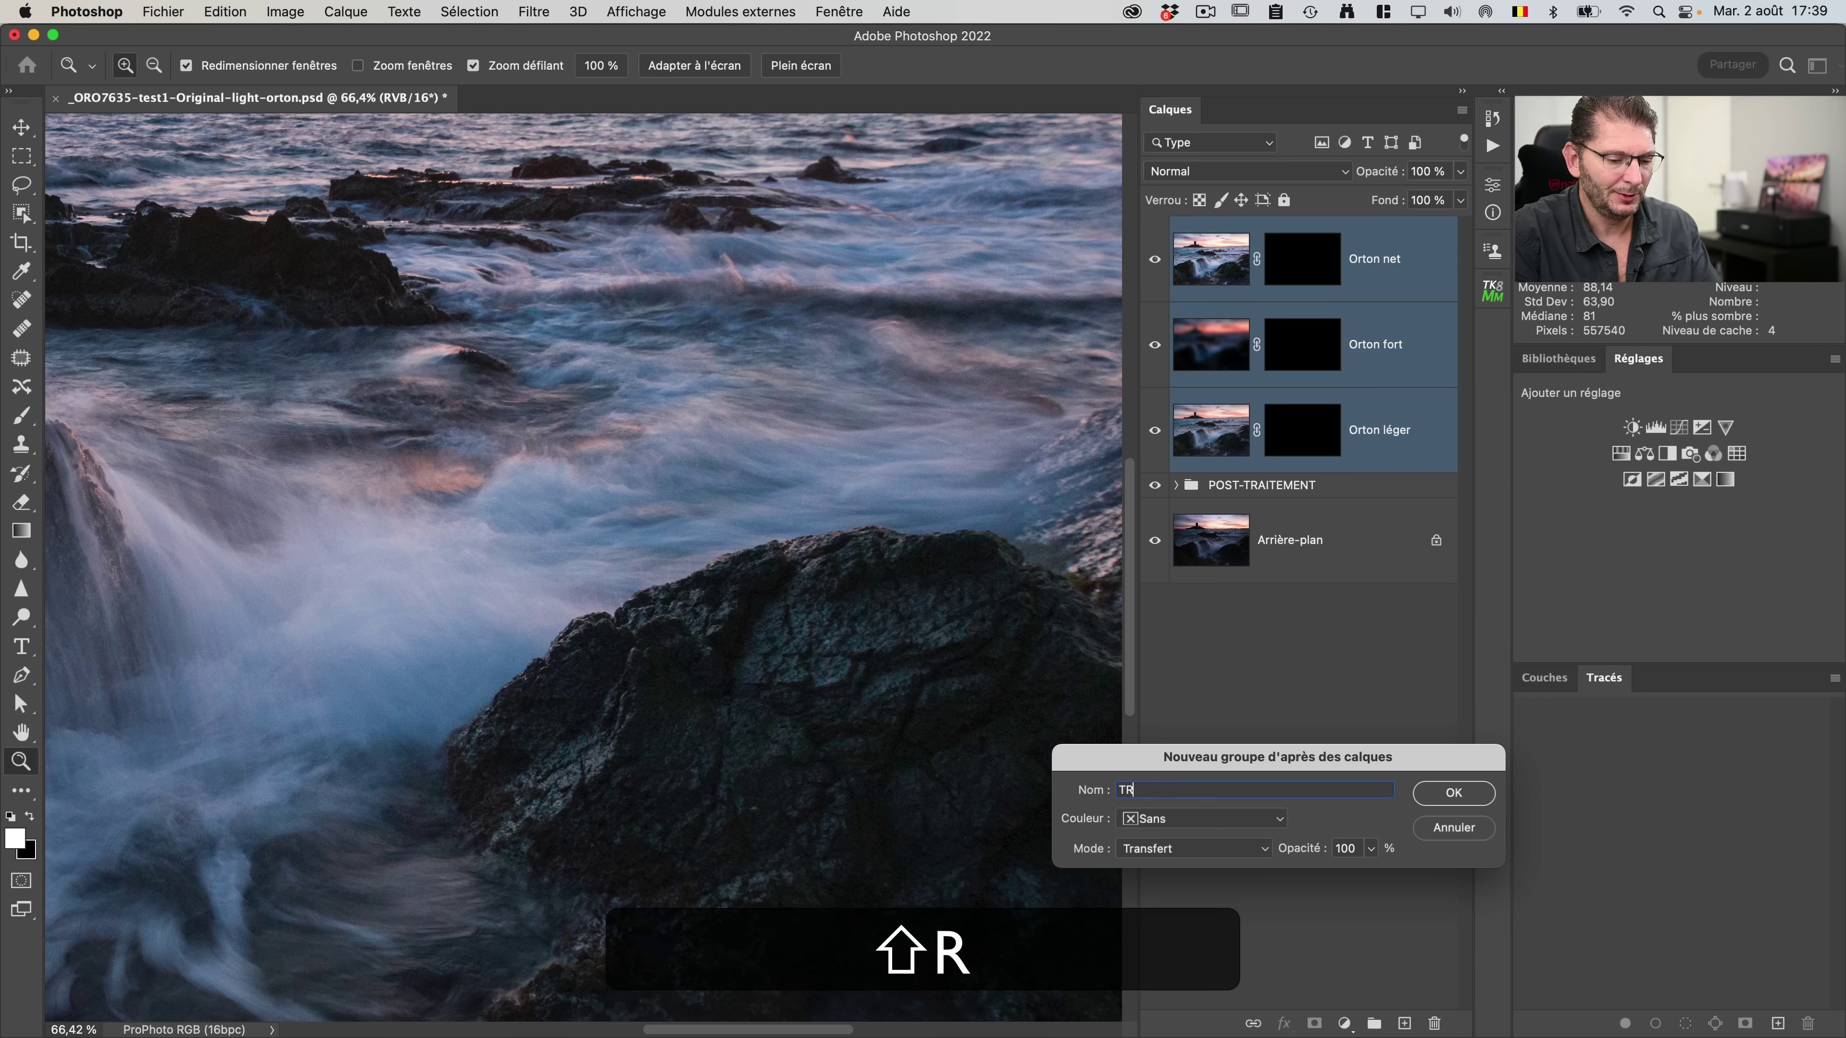
text(IPLE ORTON)
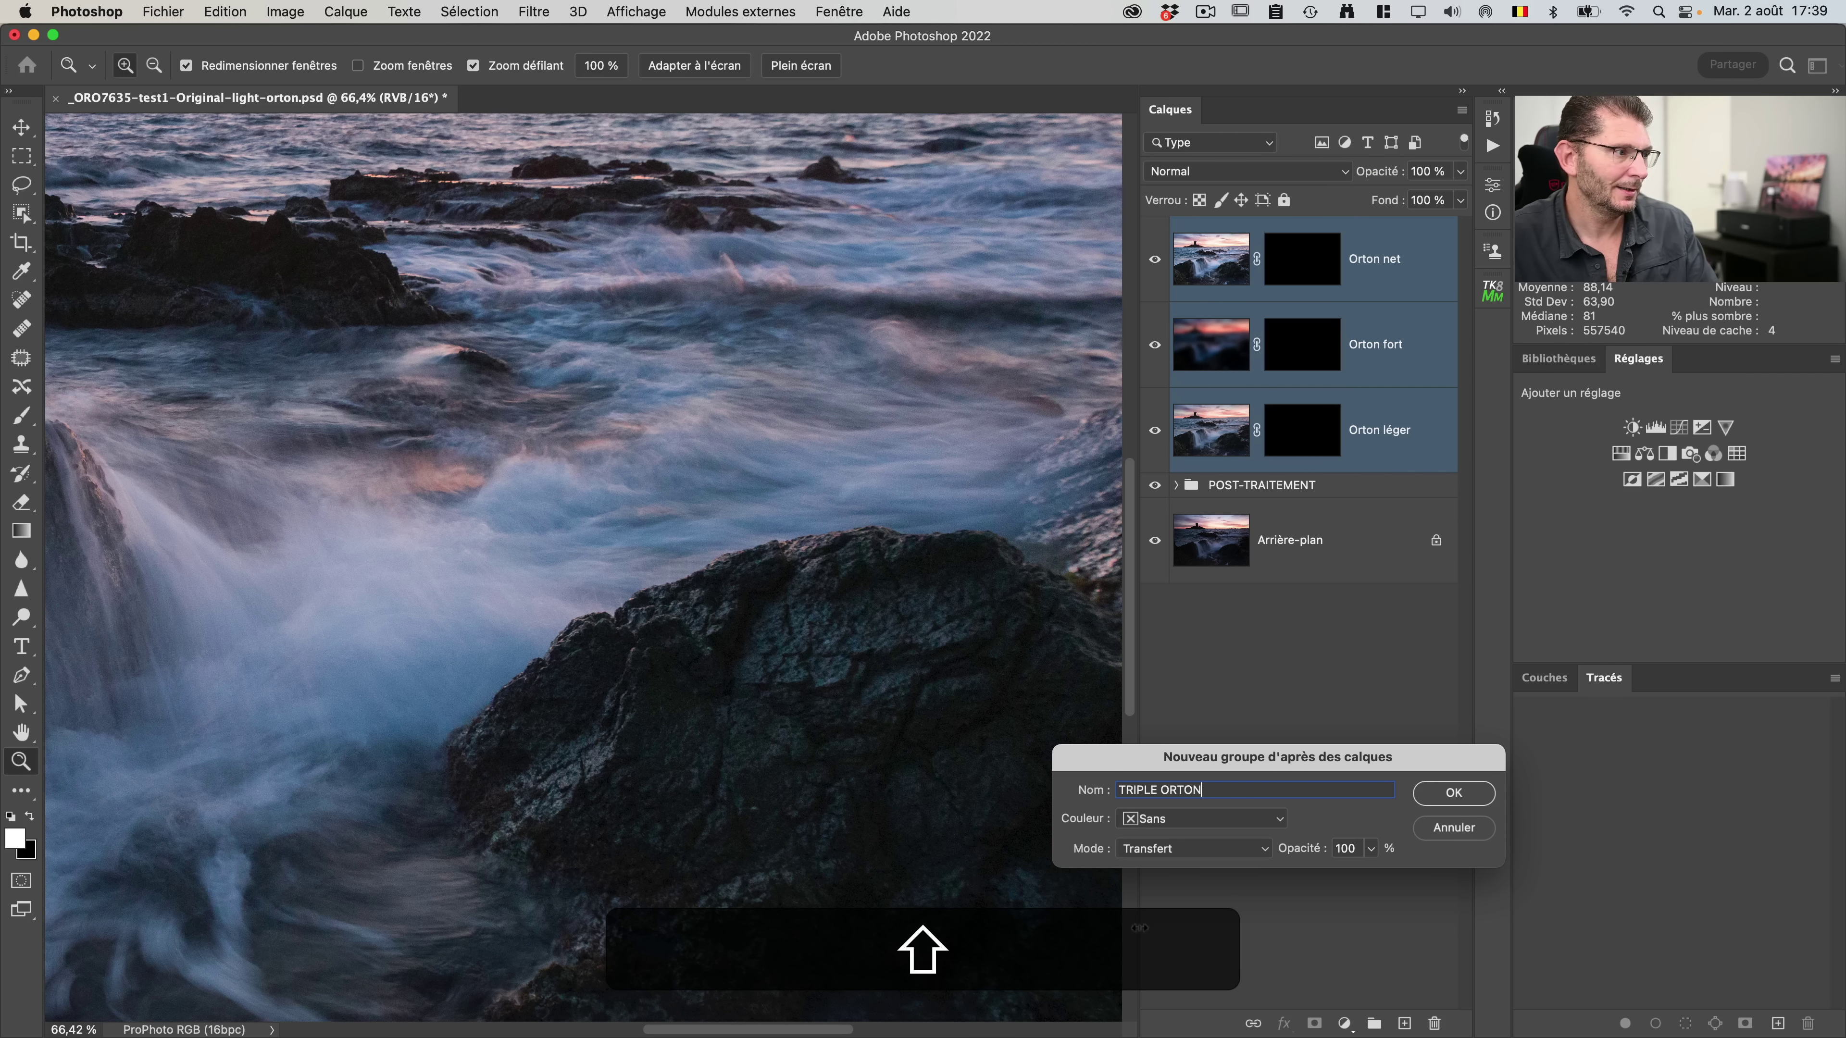
click(1184, 826)
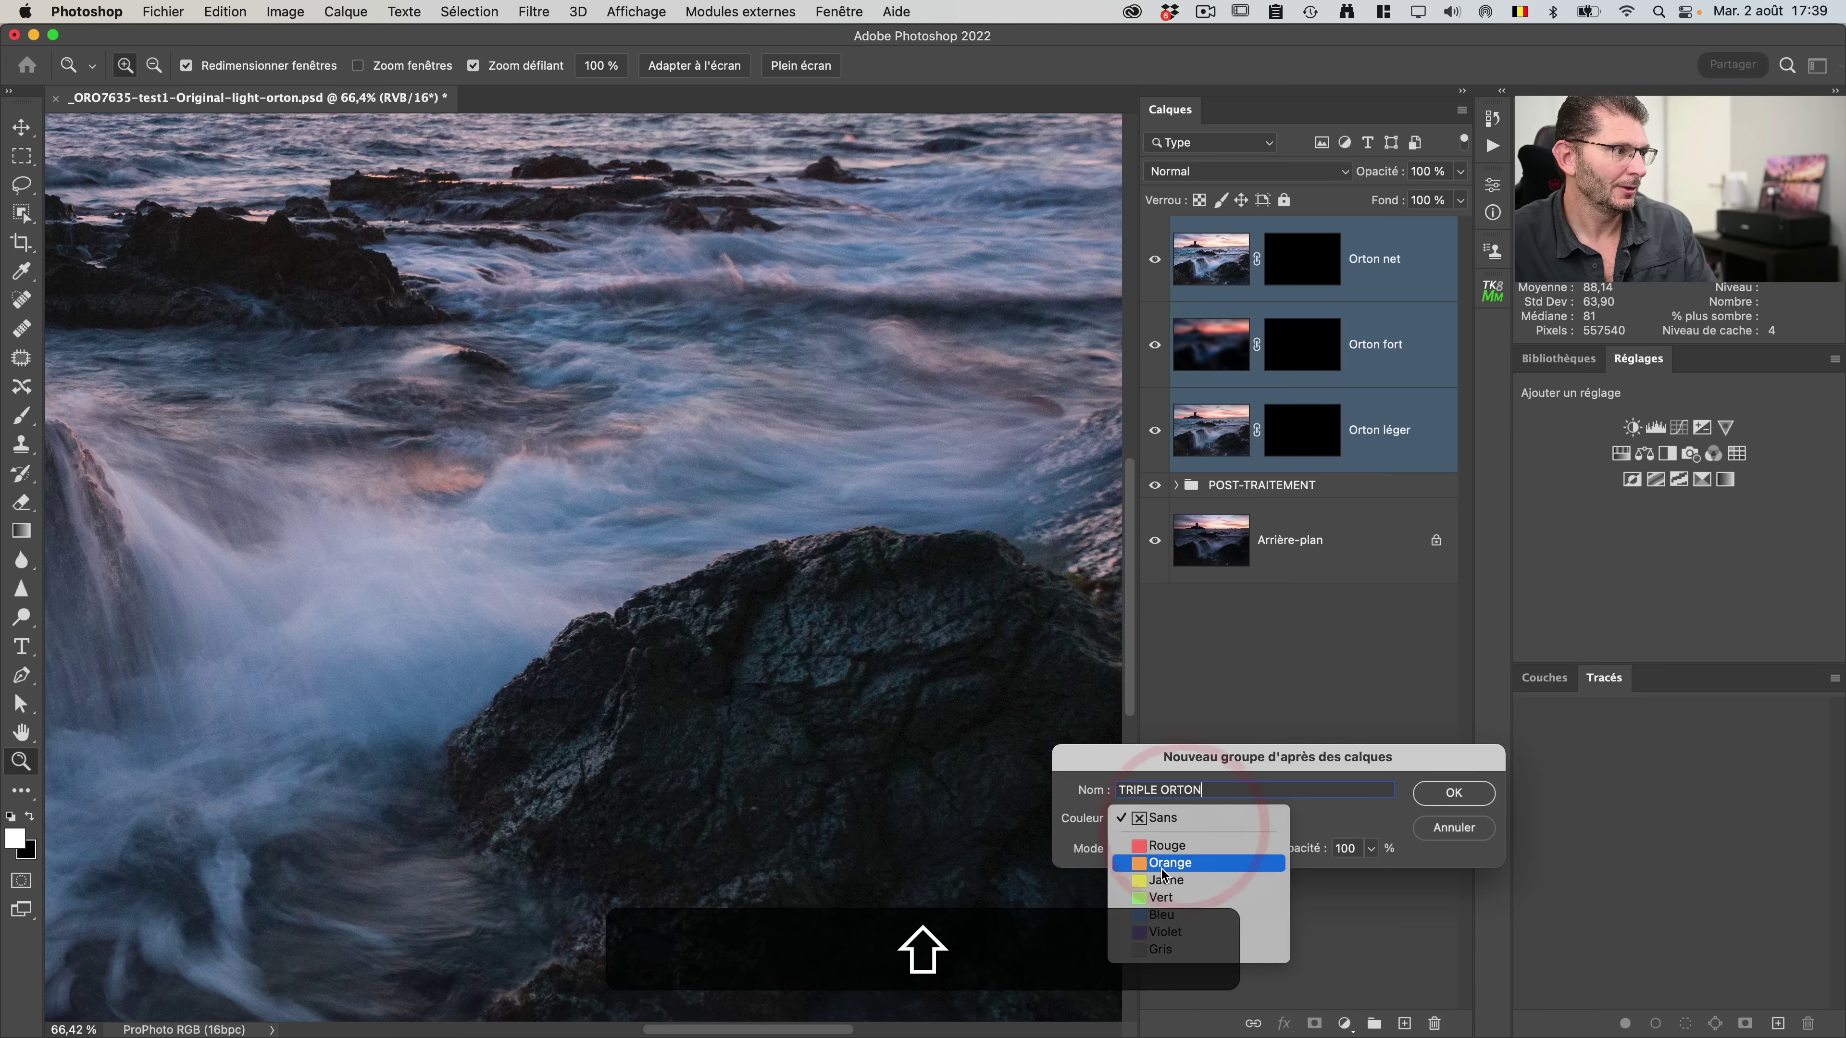
click(1208, 862)
click(1440, 796)
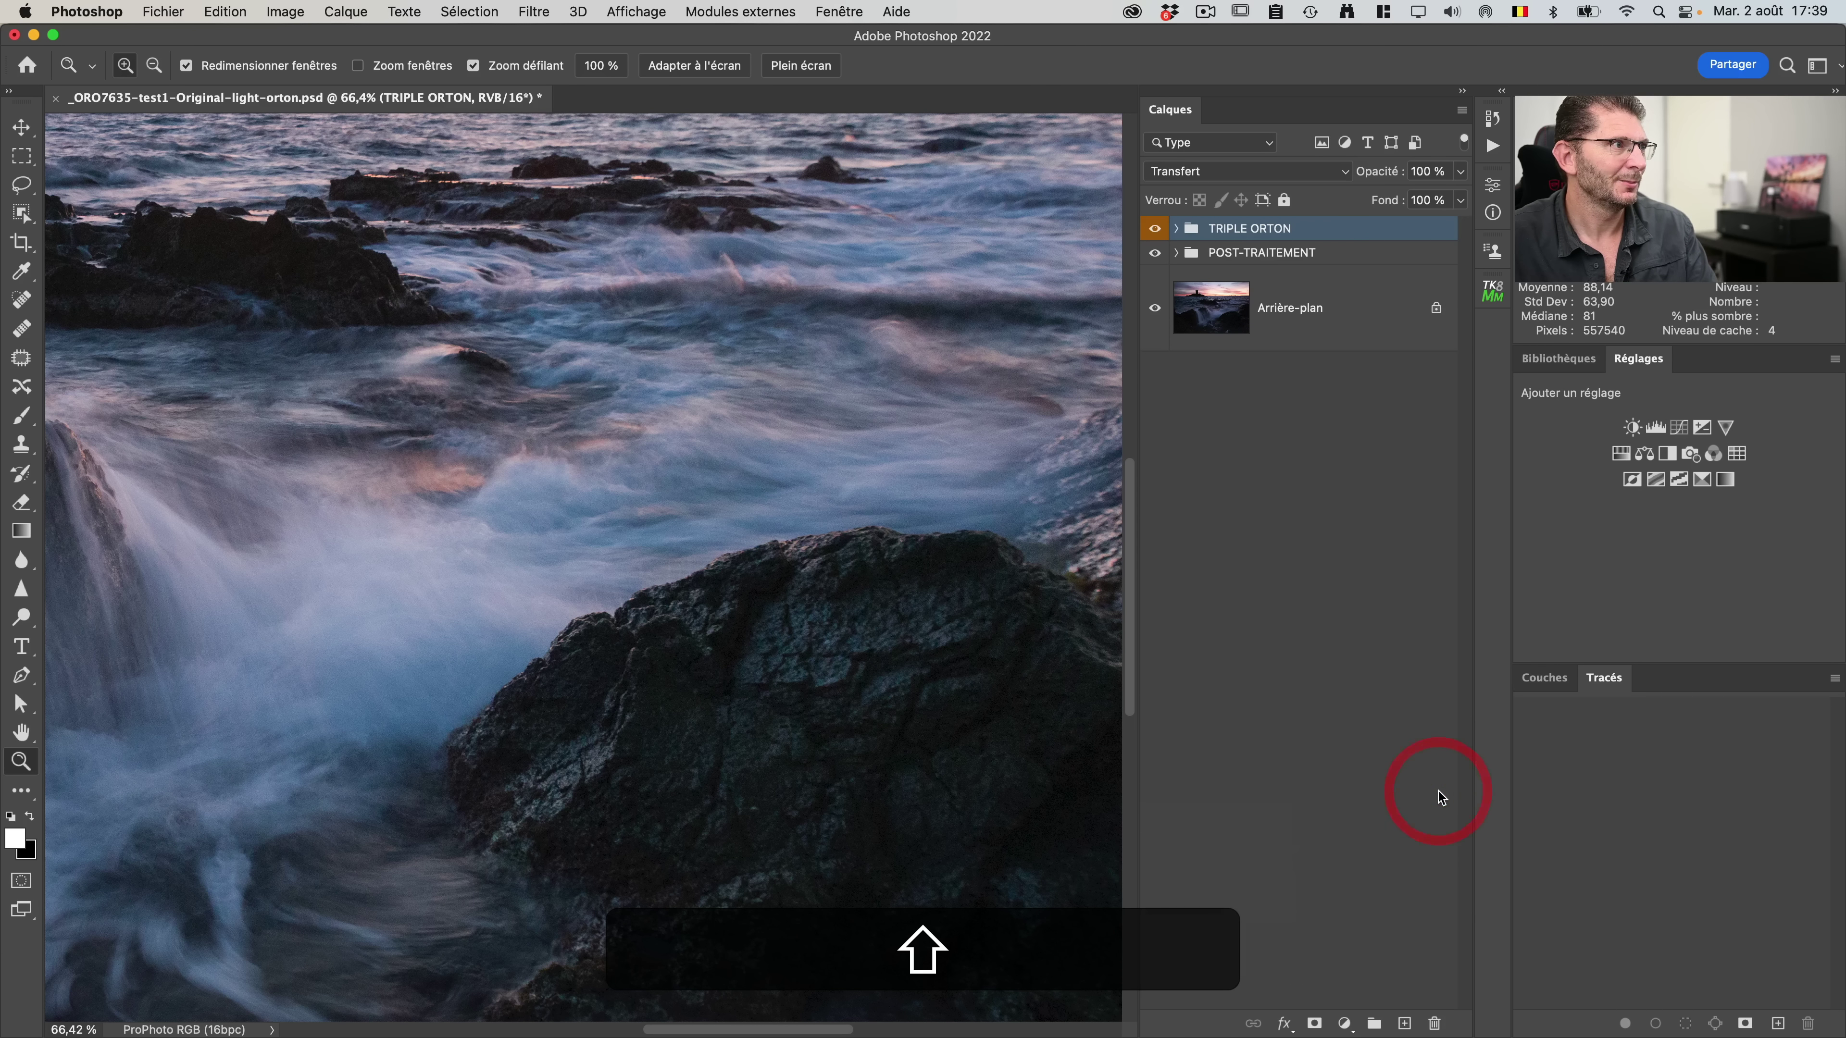
Step: Expand the TRIPLE ORTON group and check the blend modes of the Orton léger and Orton fort layers
click(1176, 228)
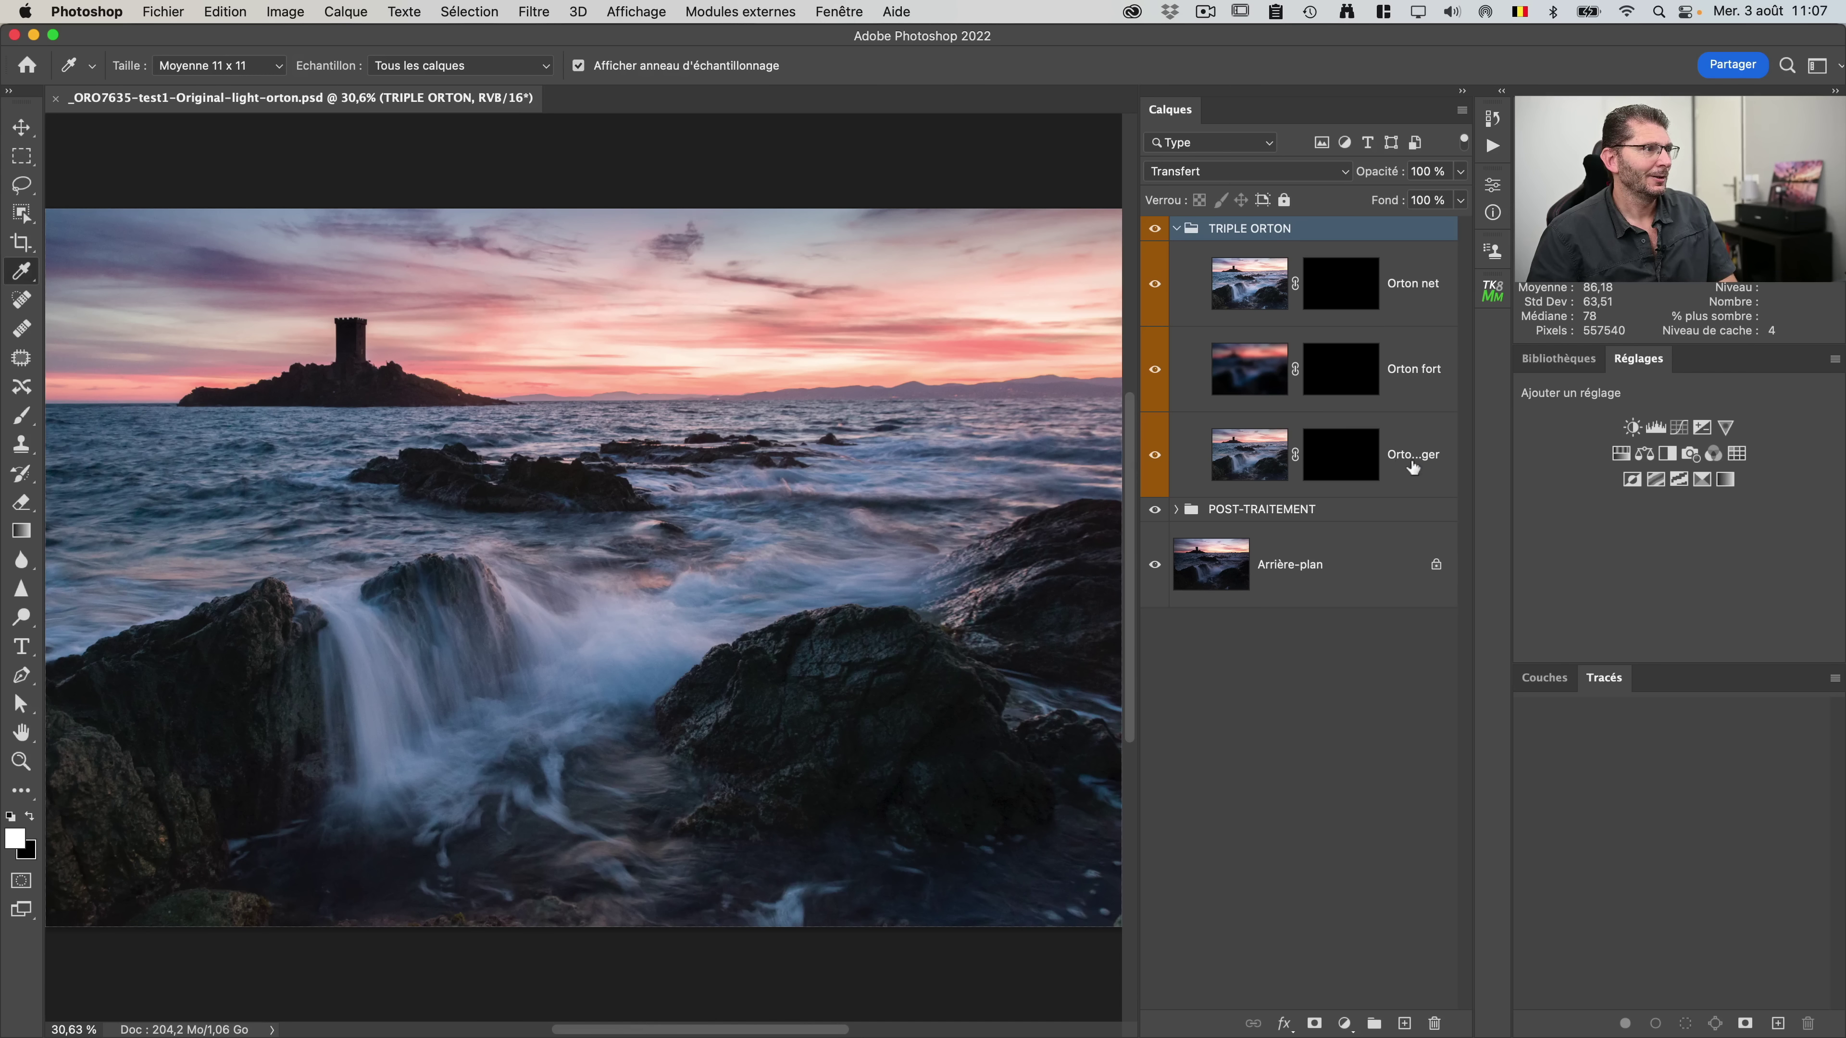
click(1410, 470)
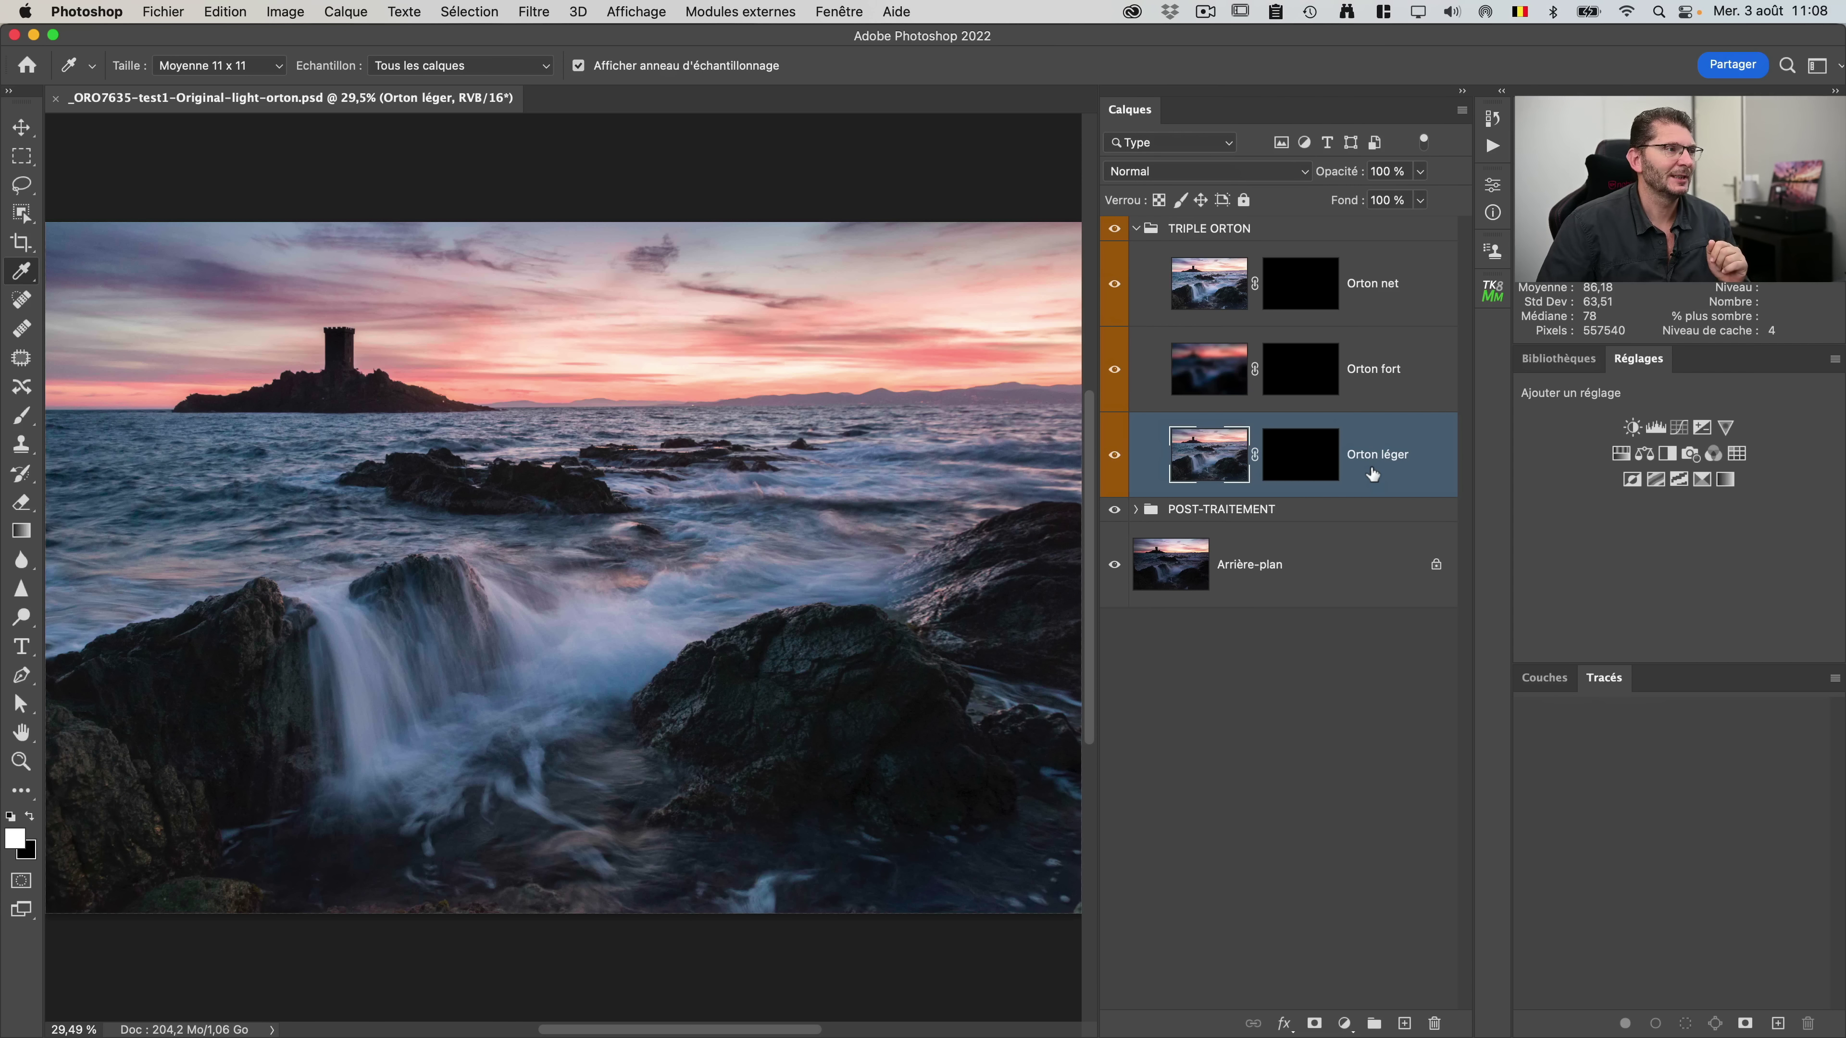
click(1376, 391)
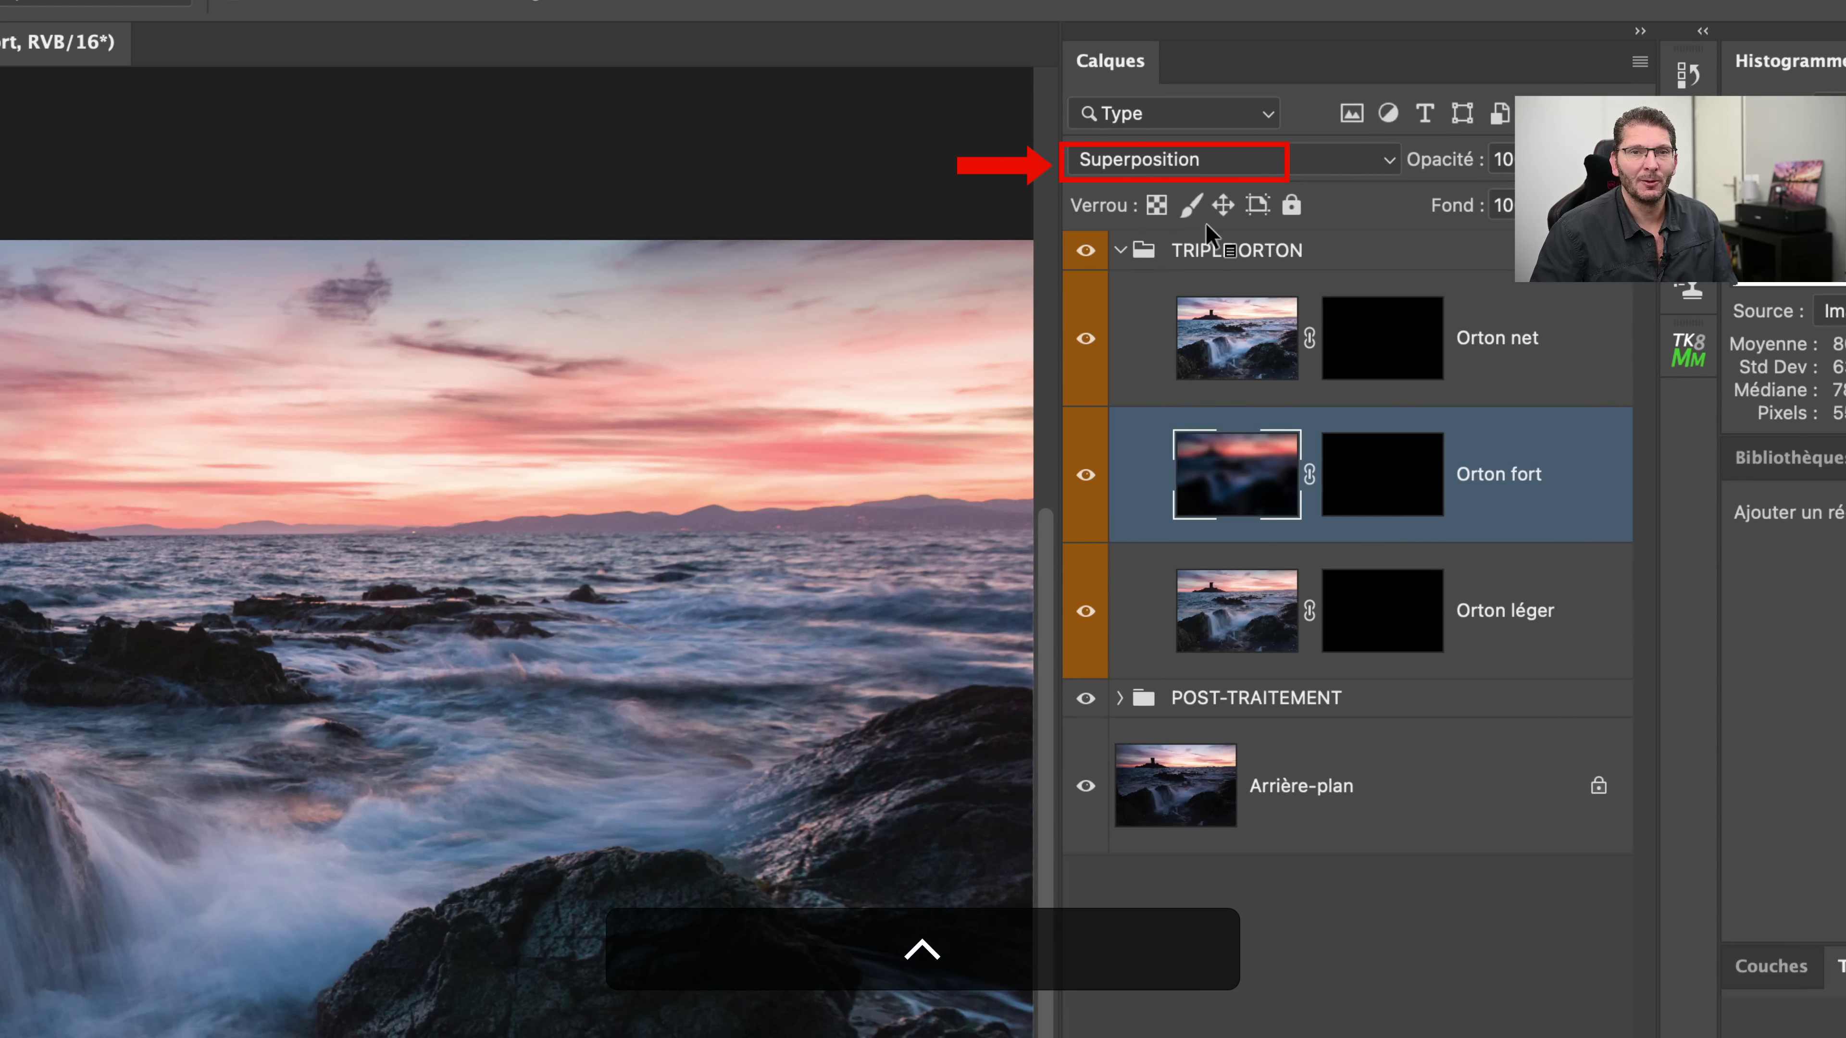
click(1486, 617)
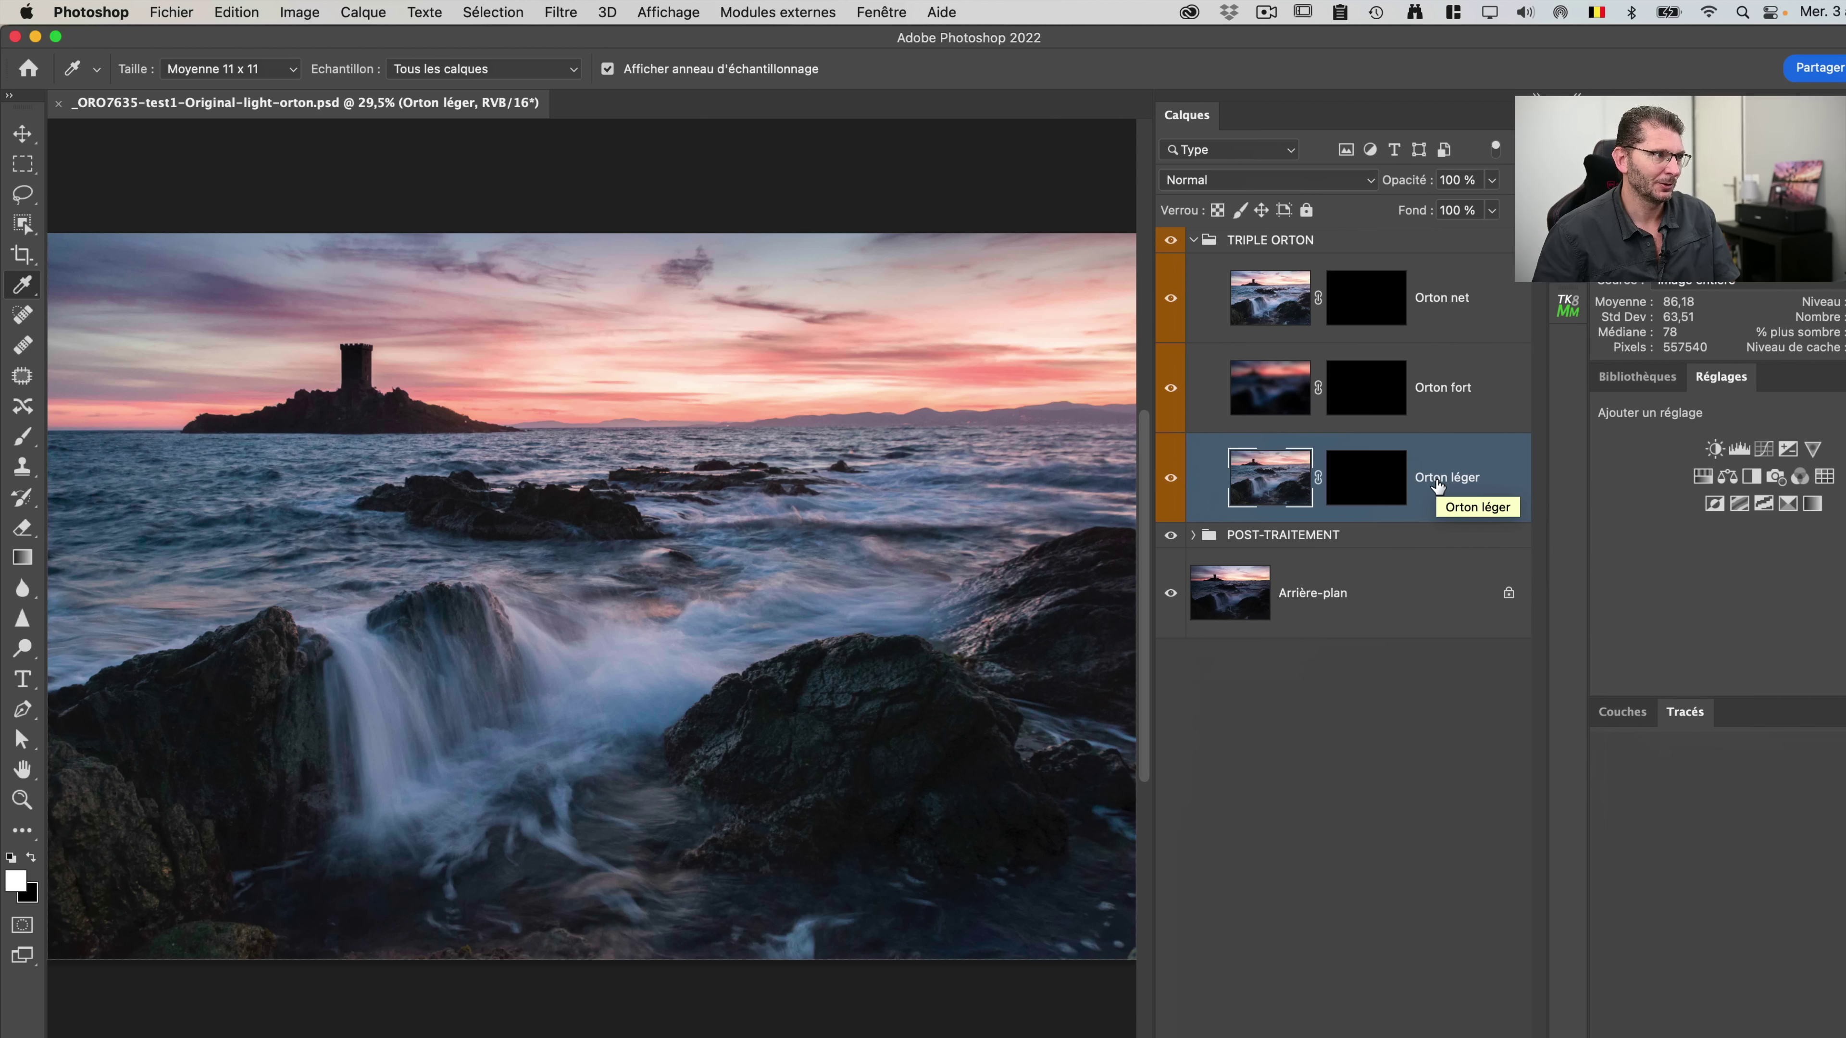
Step: Preview the Orton léger effect on the whole image by temporarily disabling its mask, and re-enable that mask
click(1355, 476)
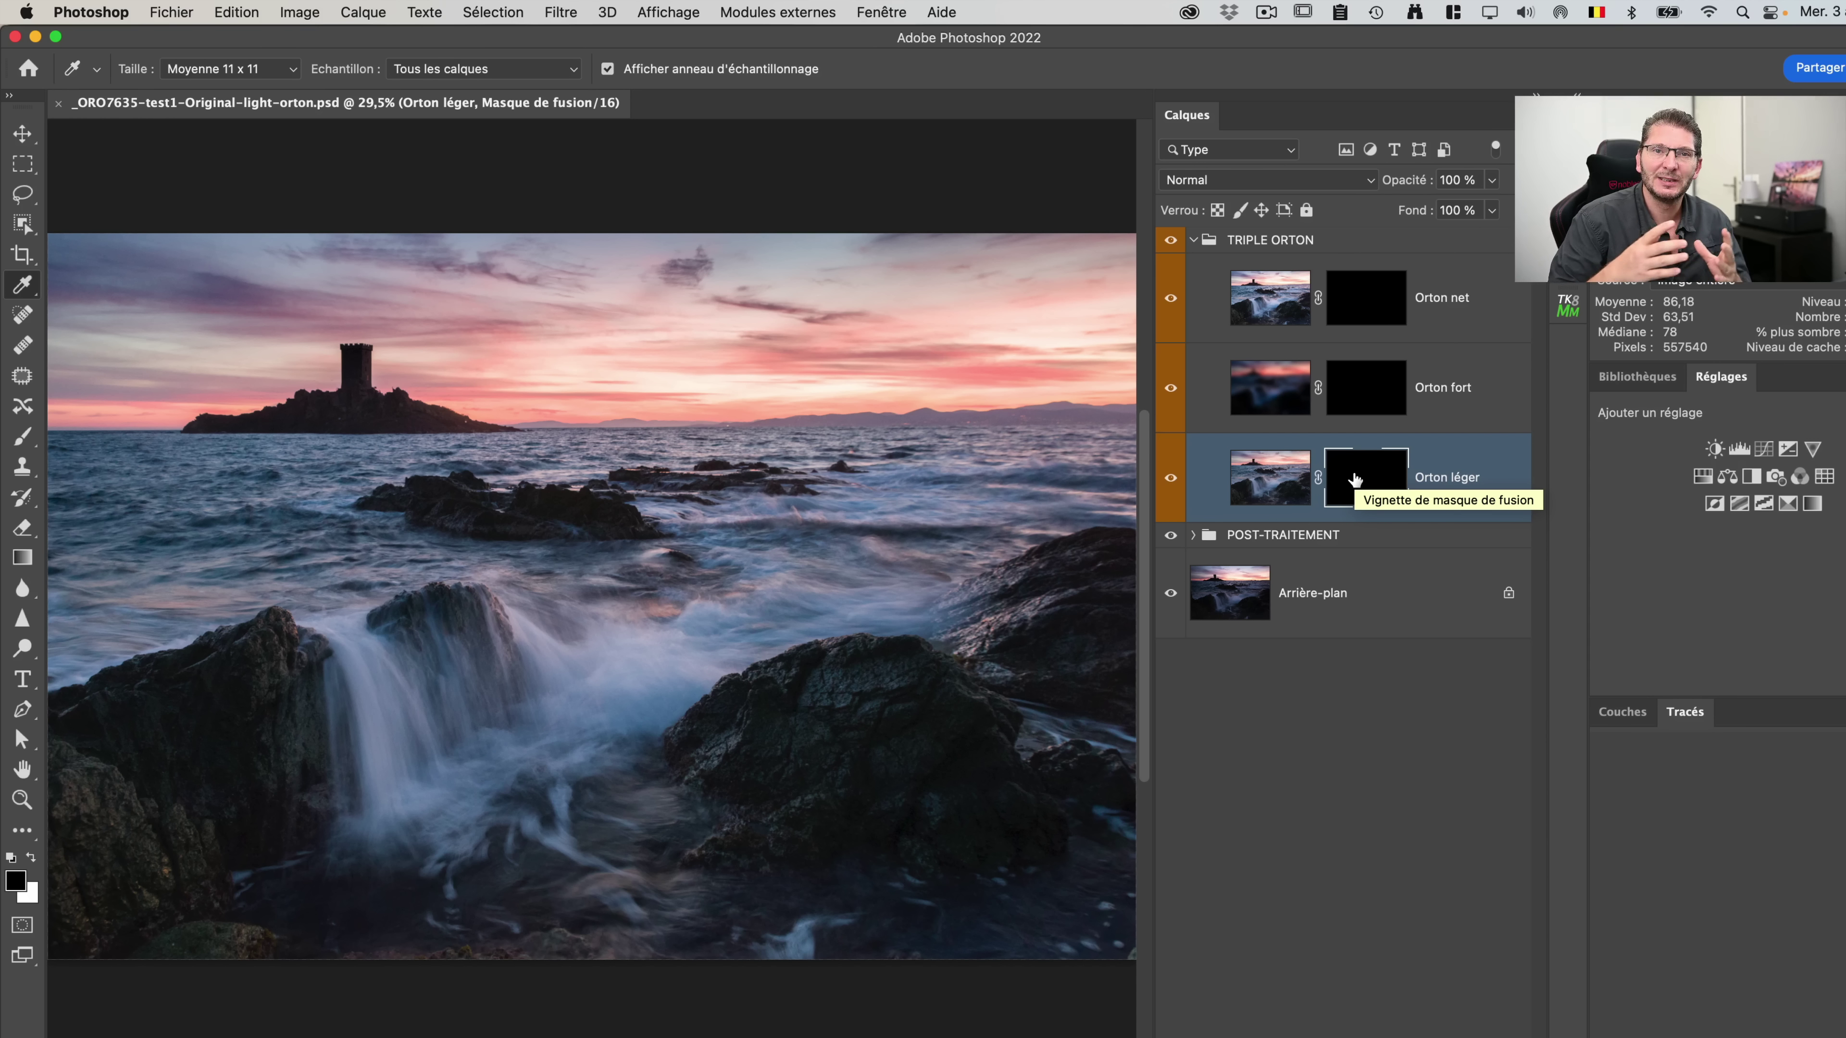
key(shift)
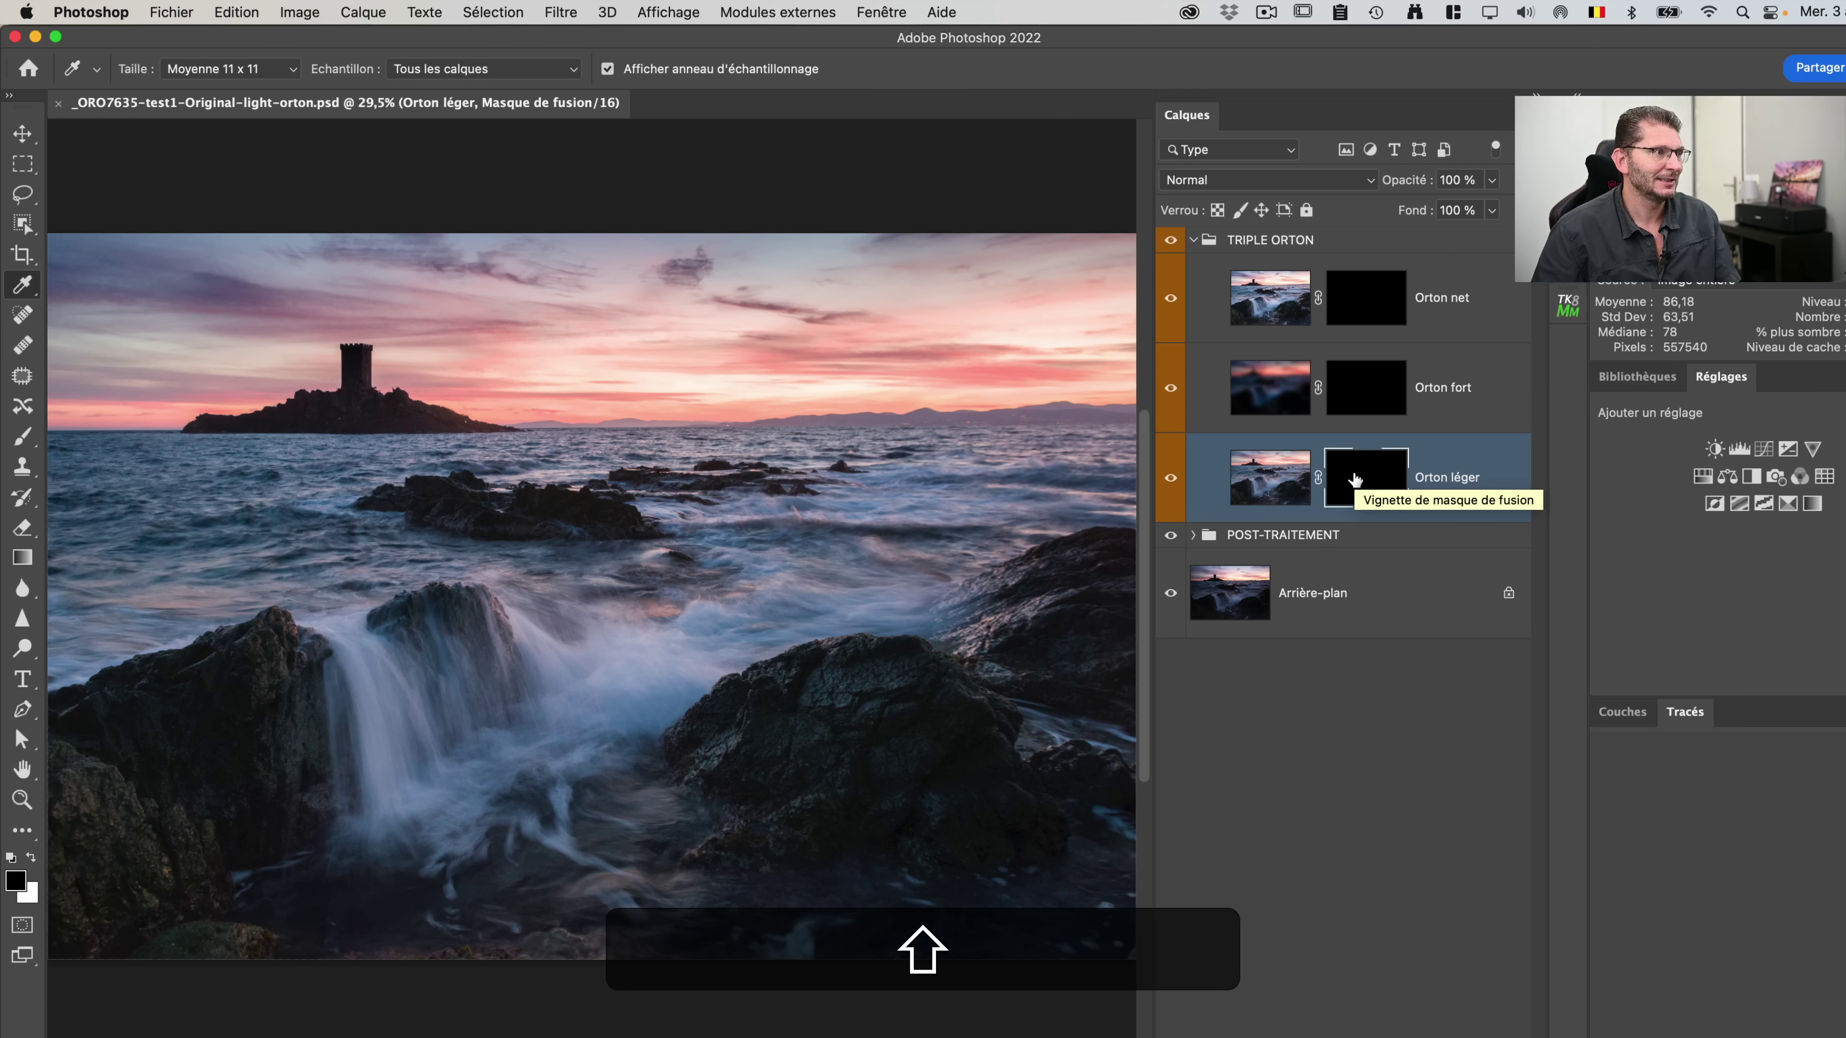
shift+click(1354, 477)
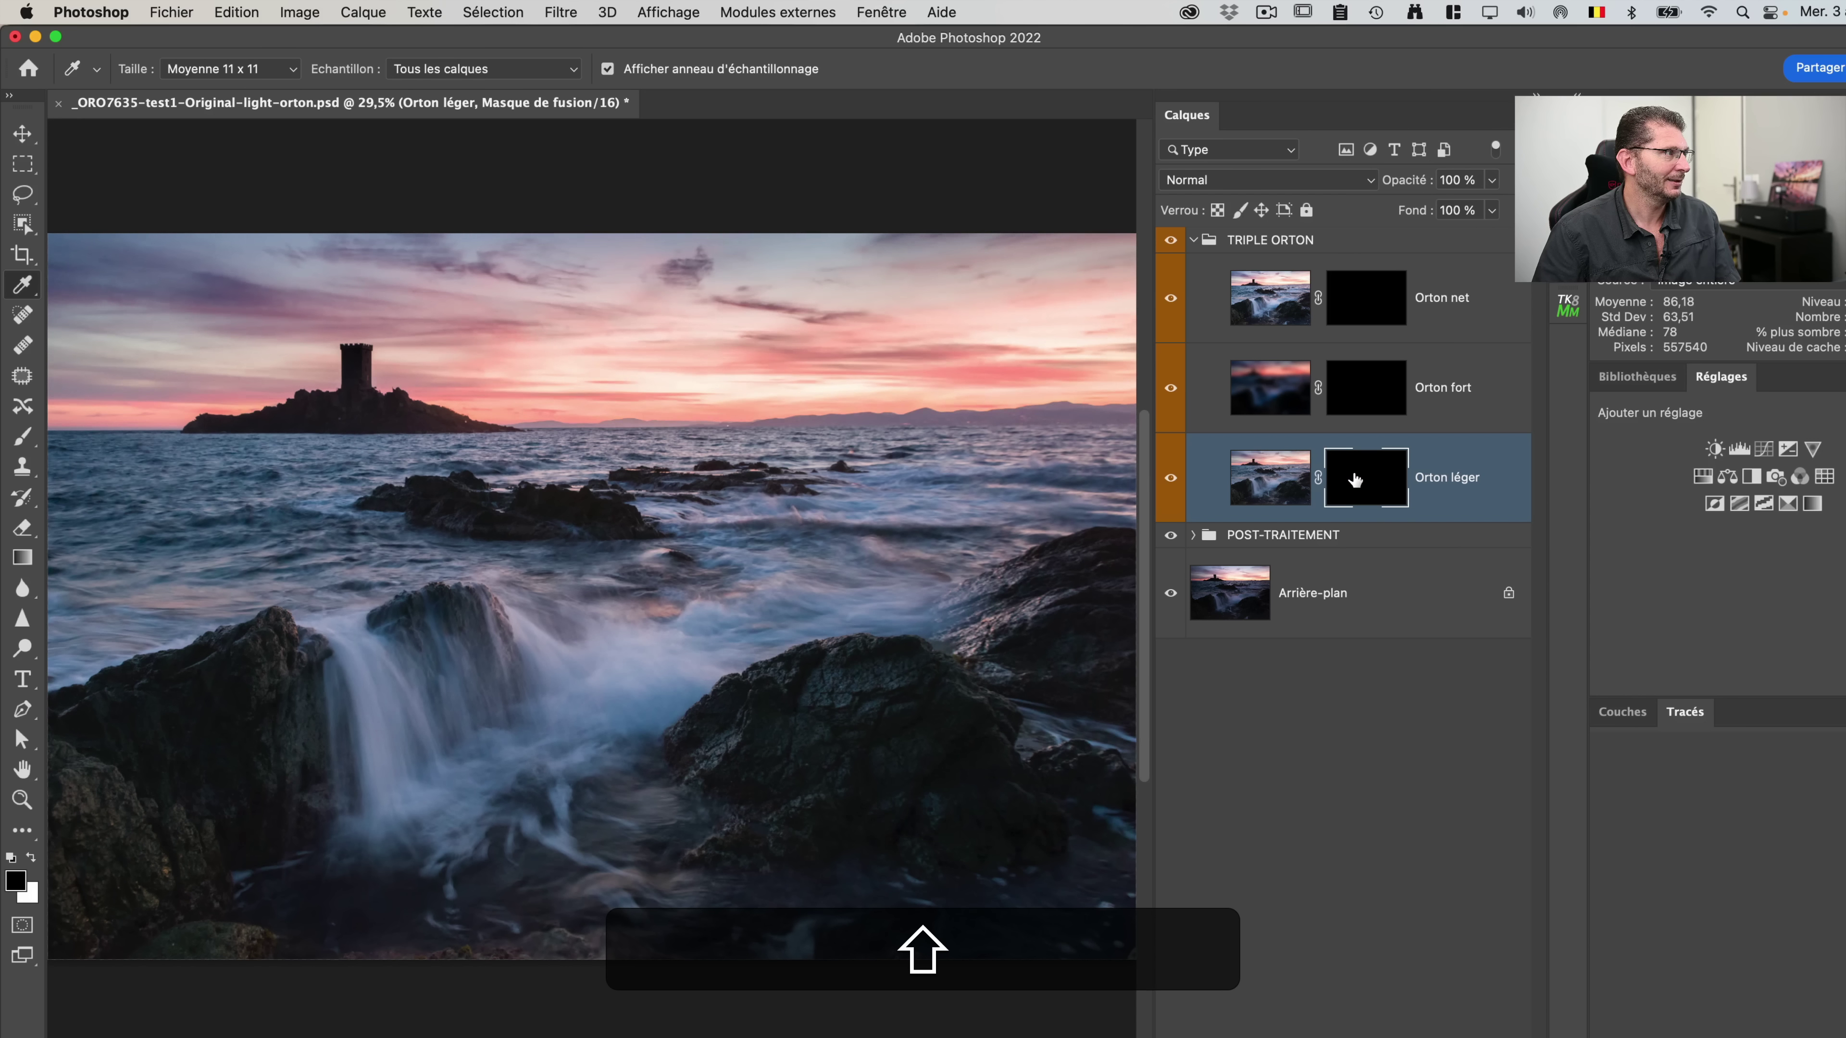
shift+click(1354, 477)
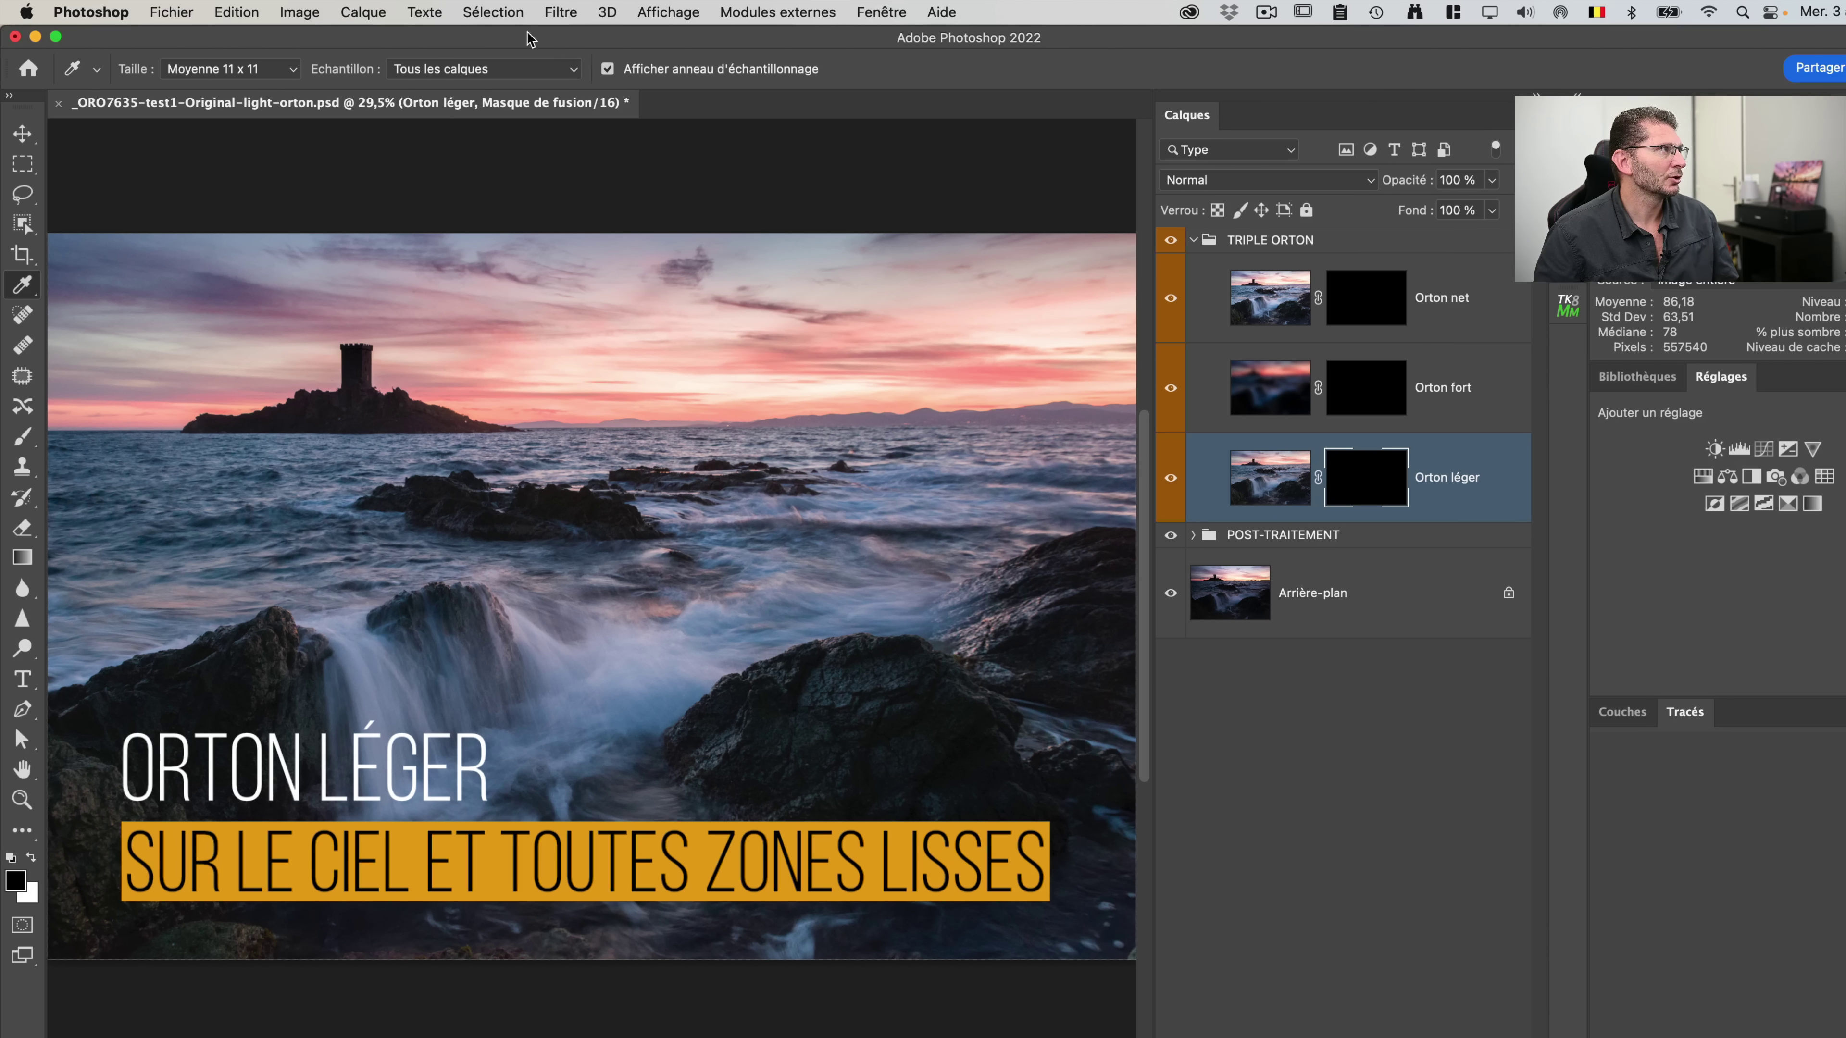
Step: Select the sky automatically with the Ciel selection command and check the selected area in quick mask mode
click(494, 12)
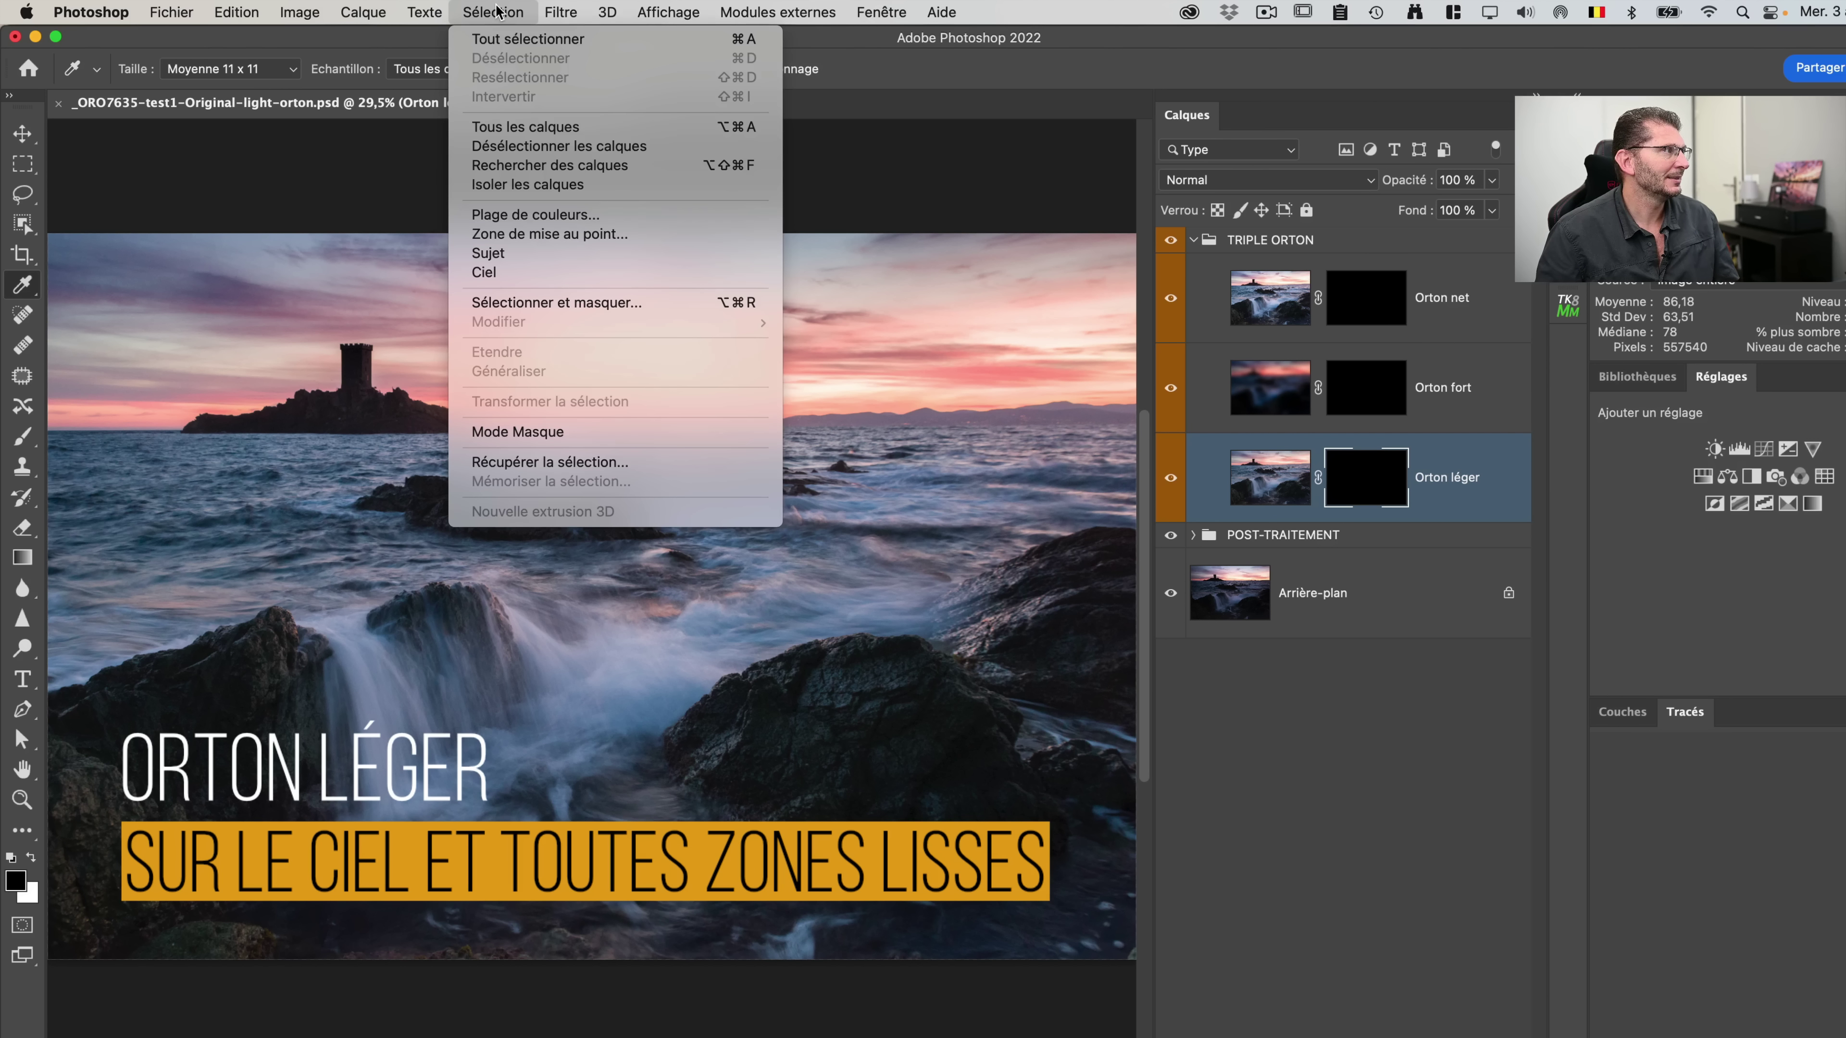
click(578, 272)
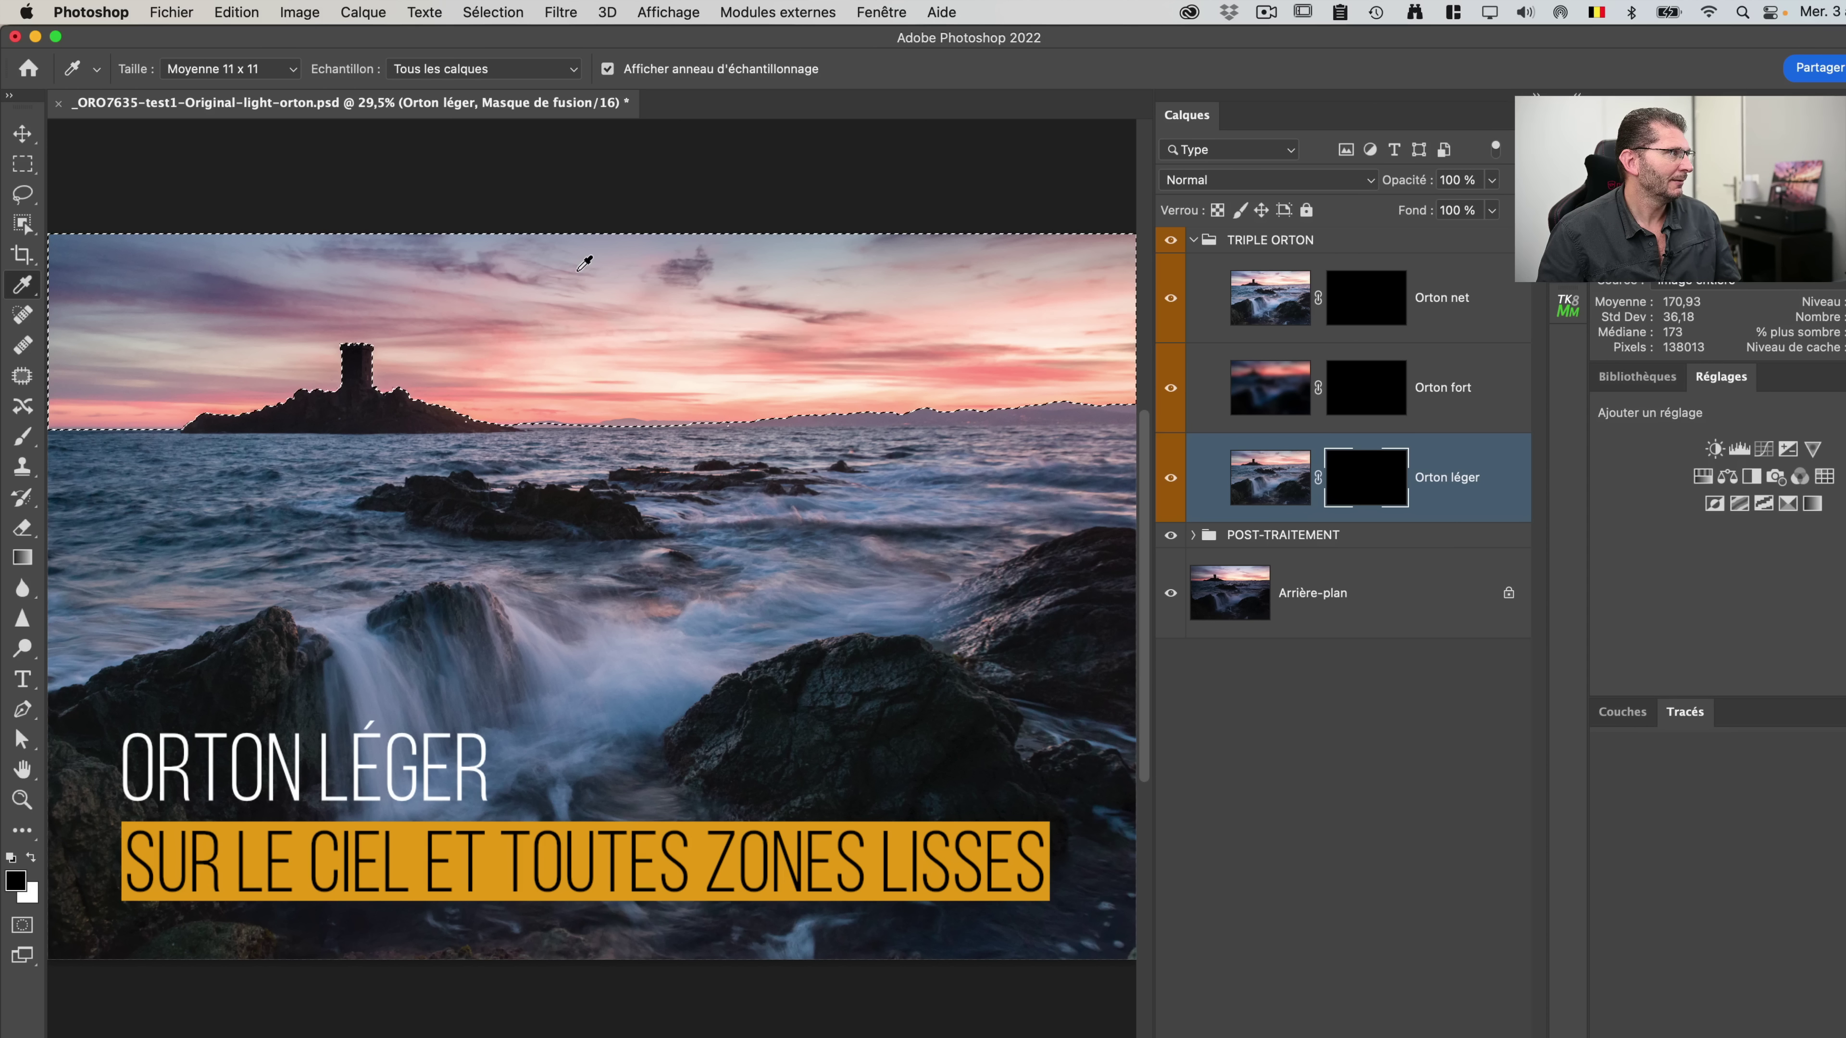
key(q)
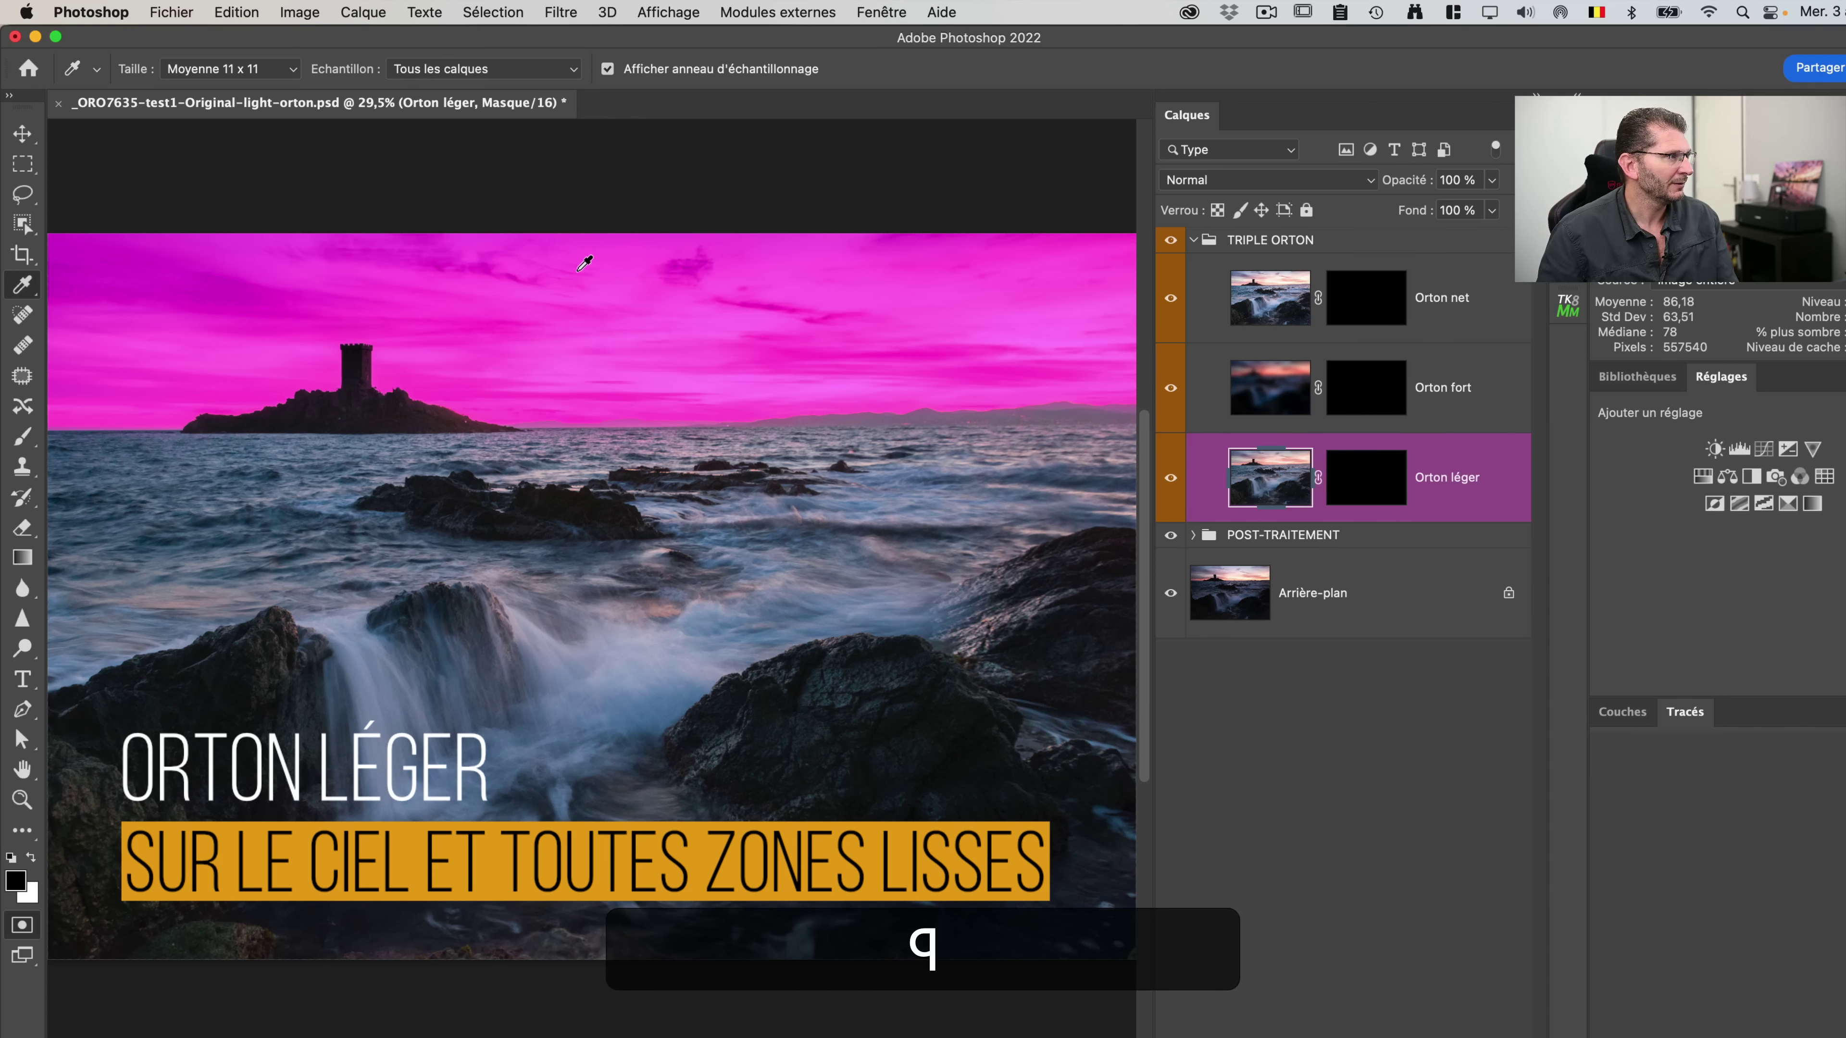
key(q)
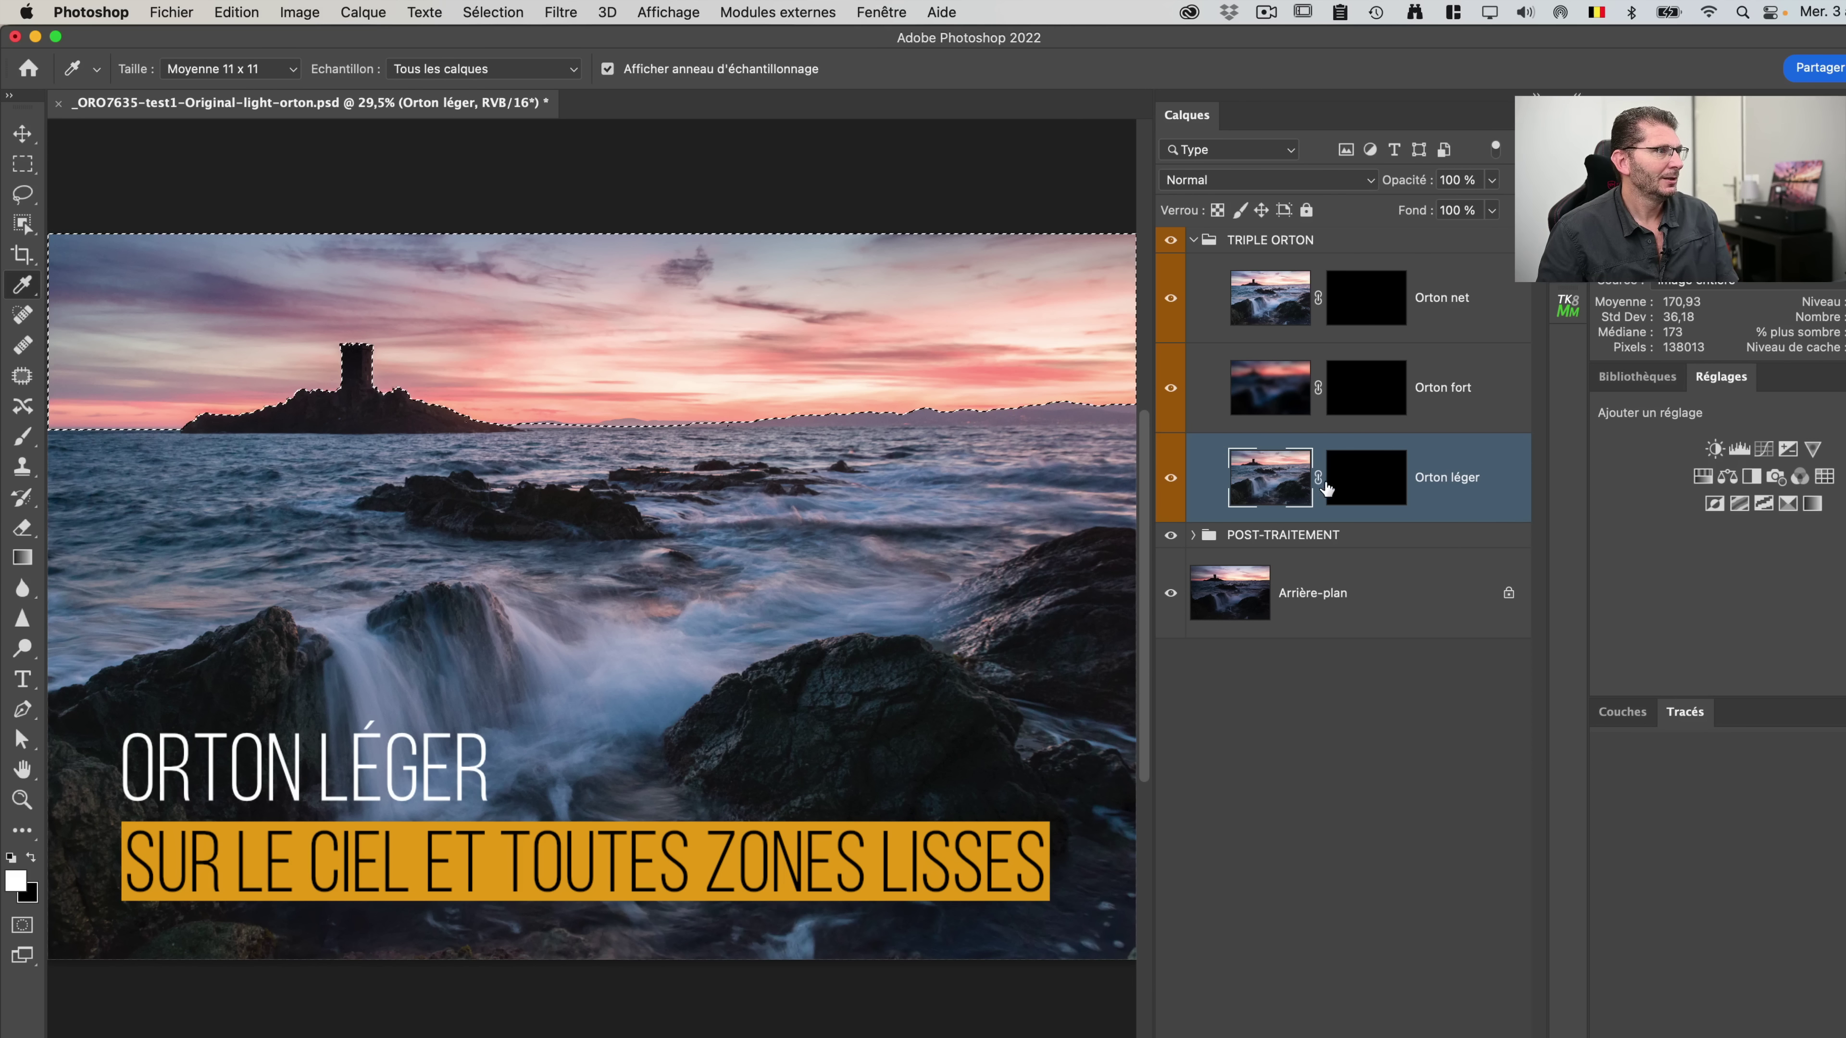
Step: Fill the selected sky with white (Blanc) on the Orton léger layer mask
click(1365, 481)
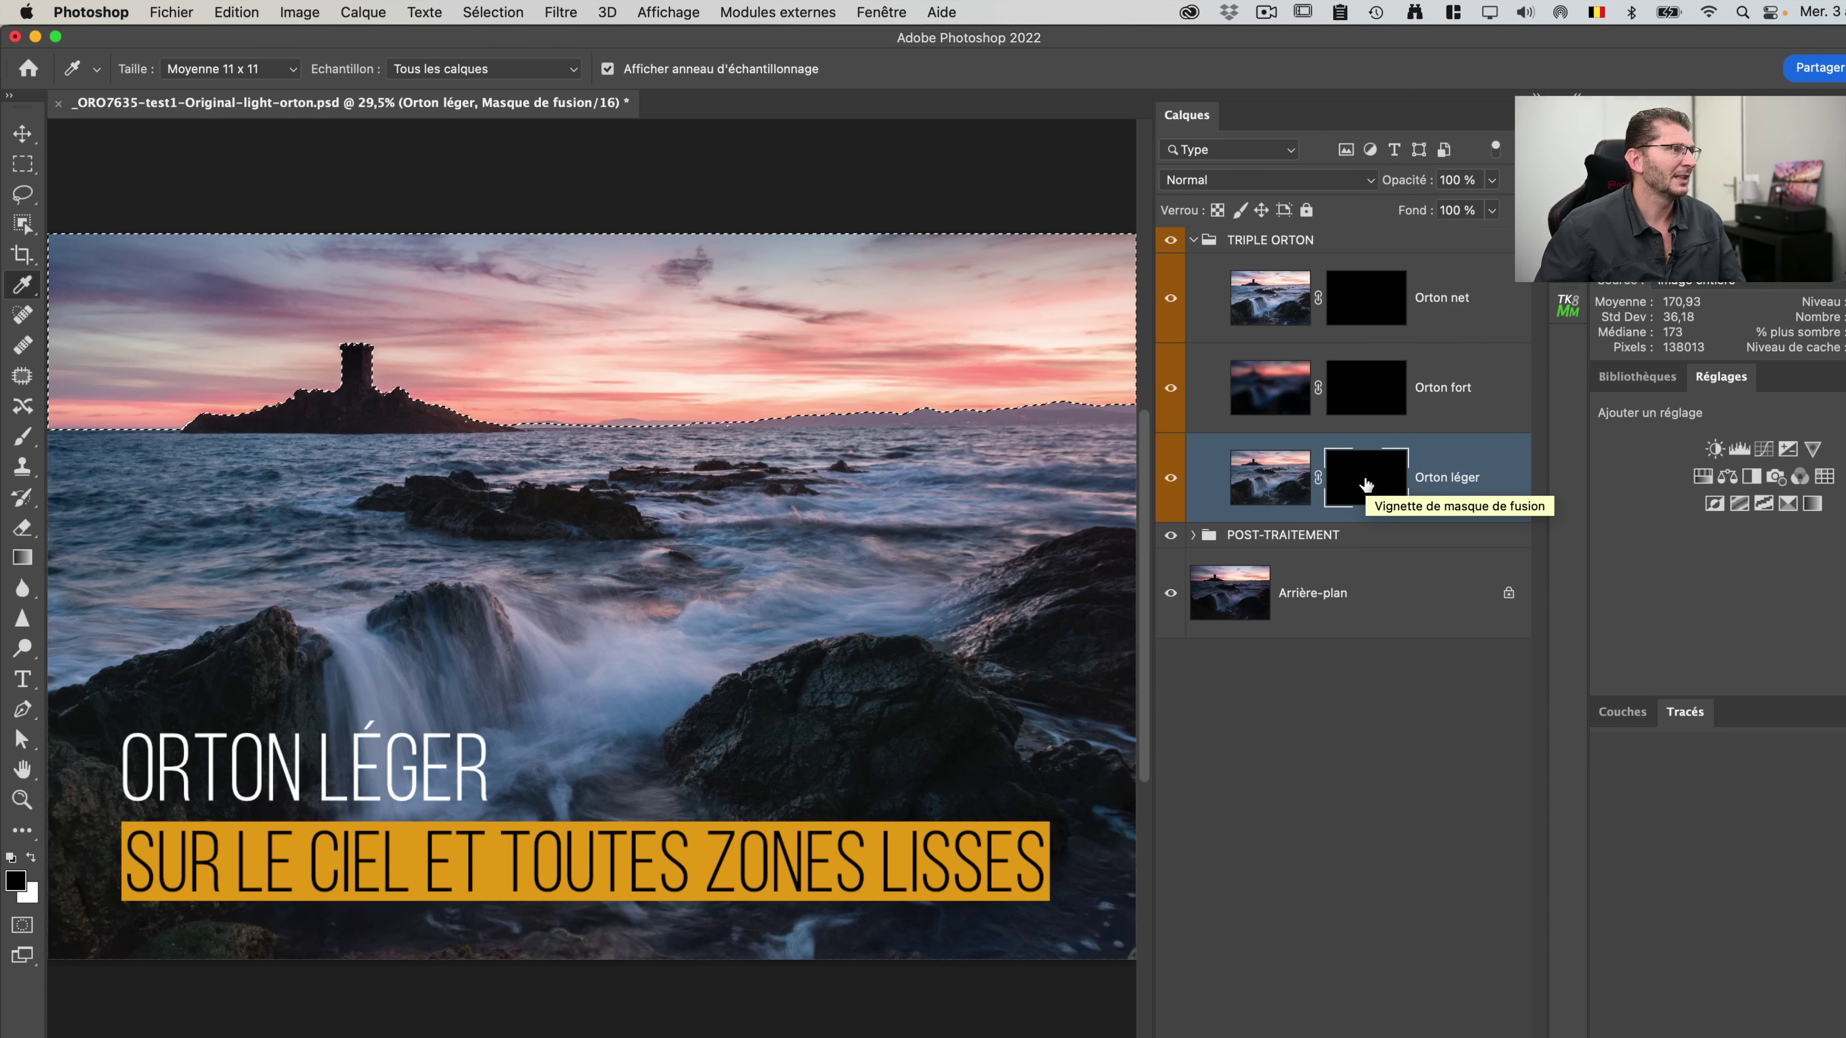
click(220, 13)
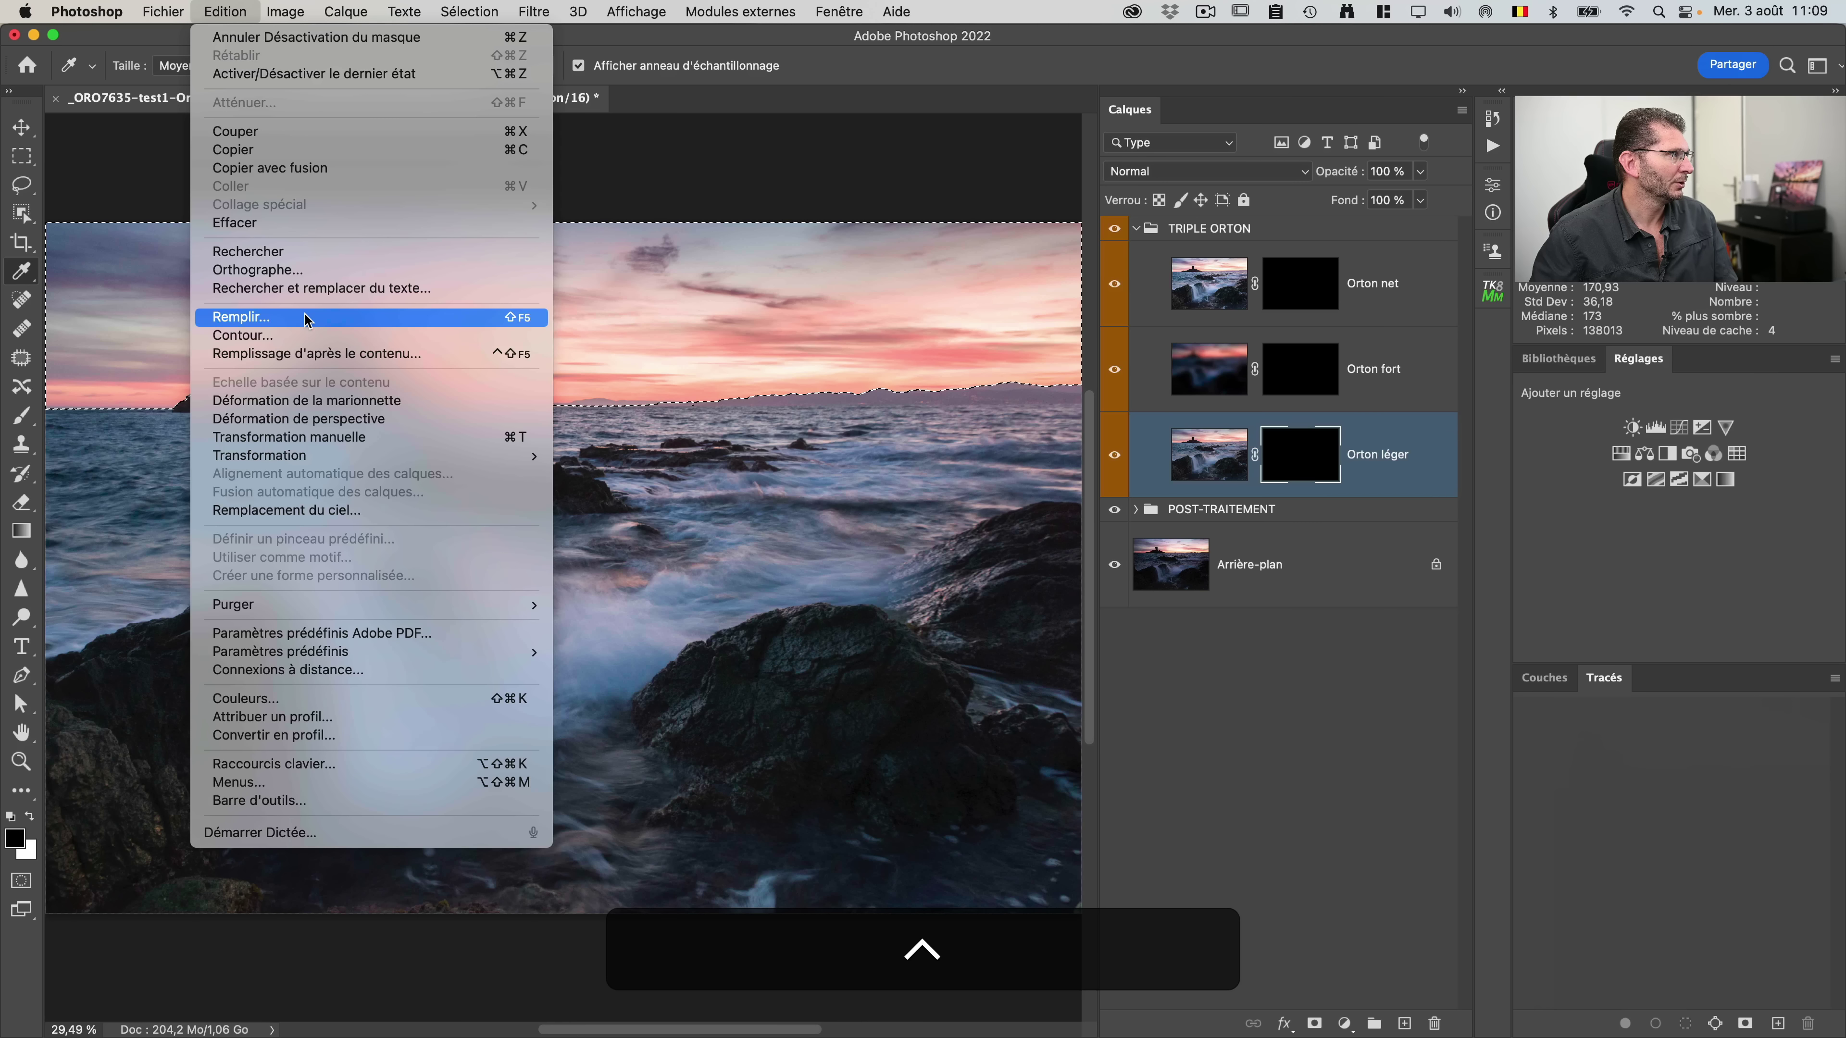
click(305, 320)
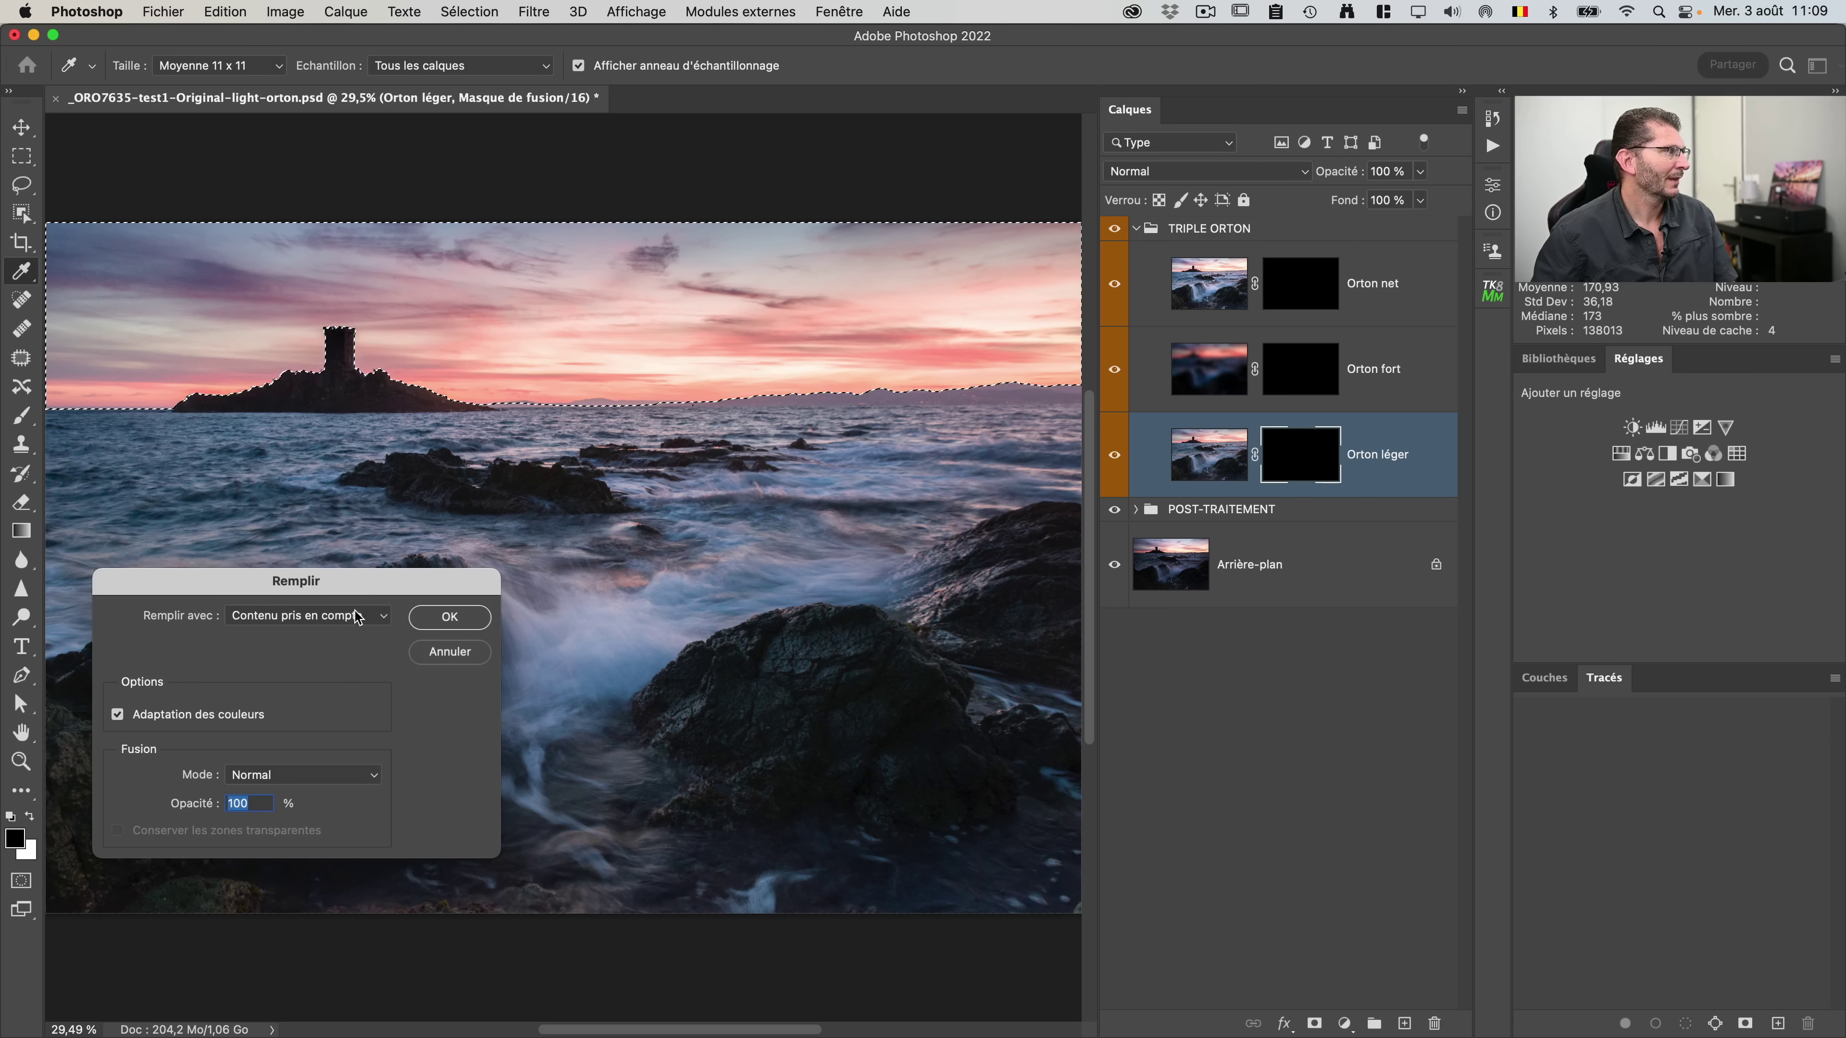
drag(356, 617, 1025, 481)
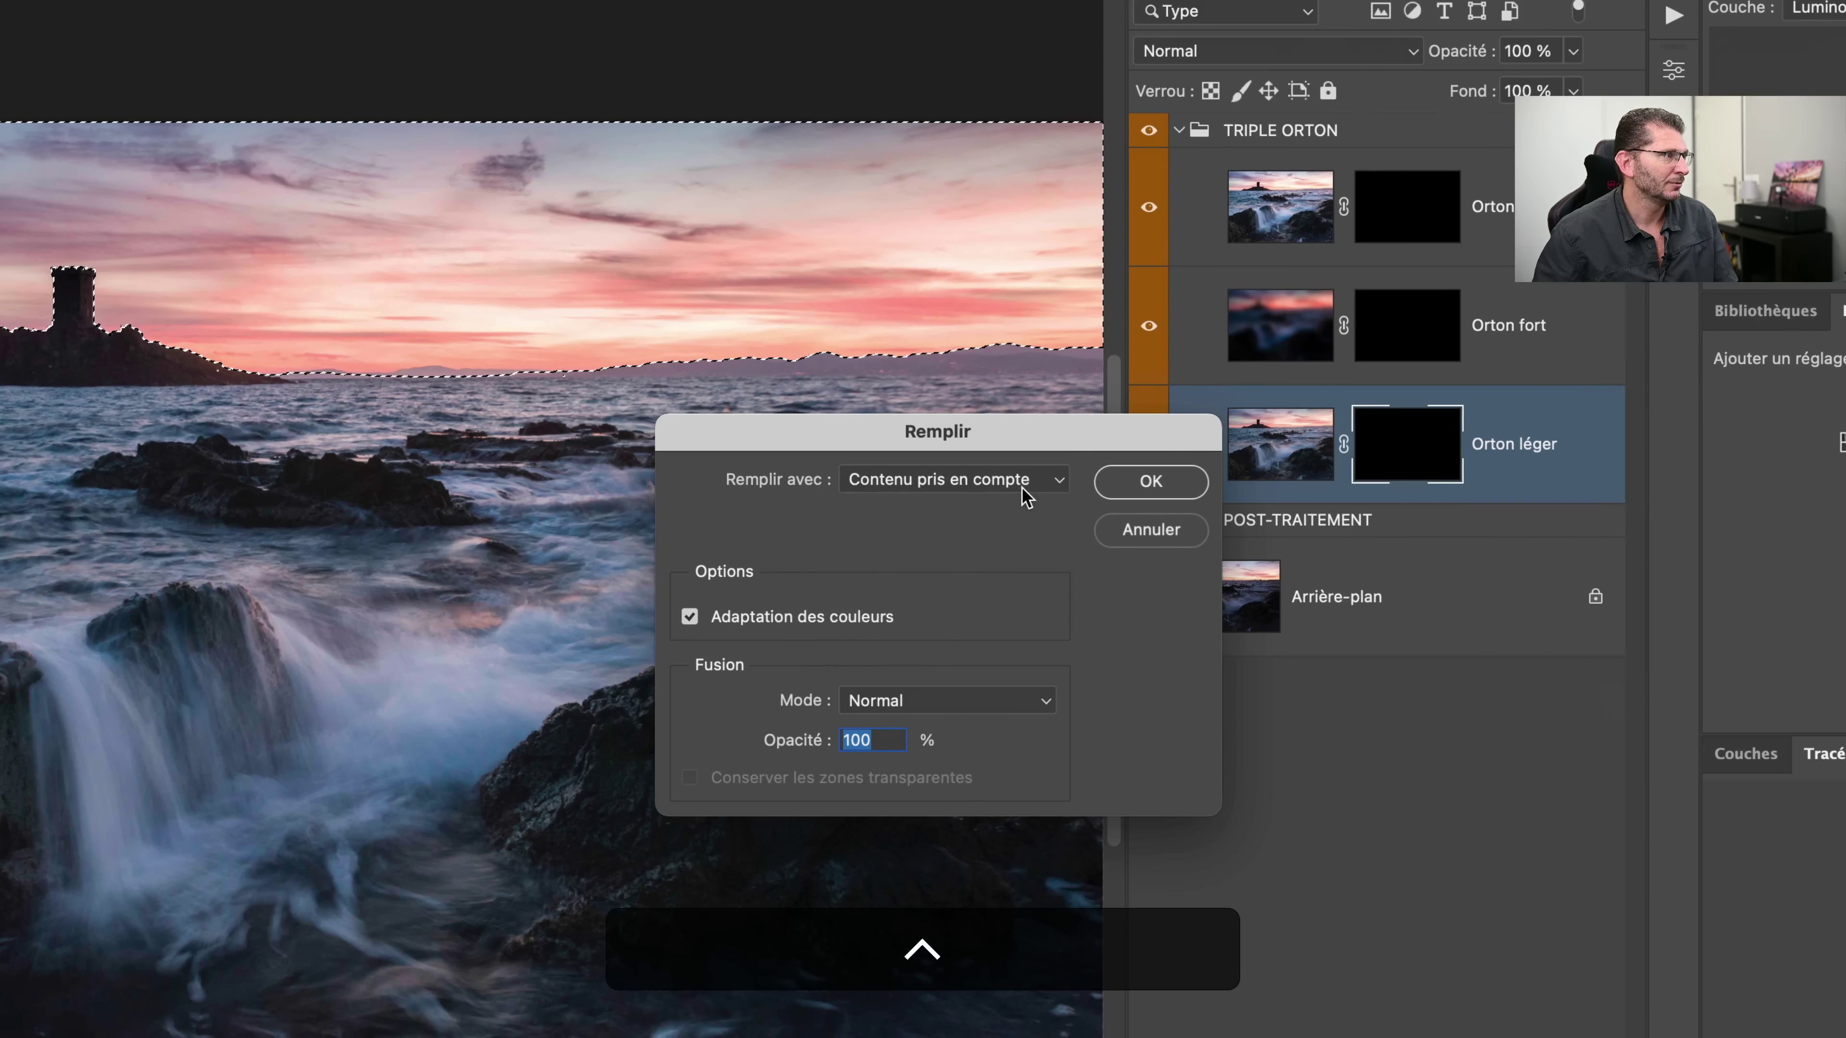
click(1025, 497)
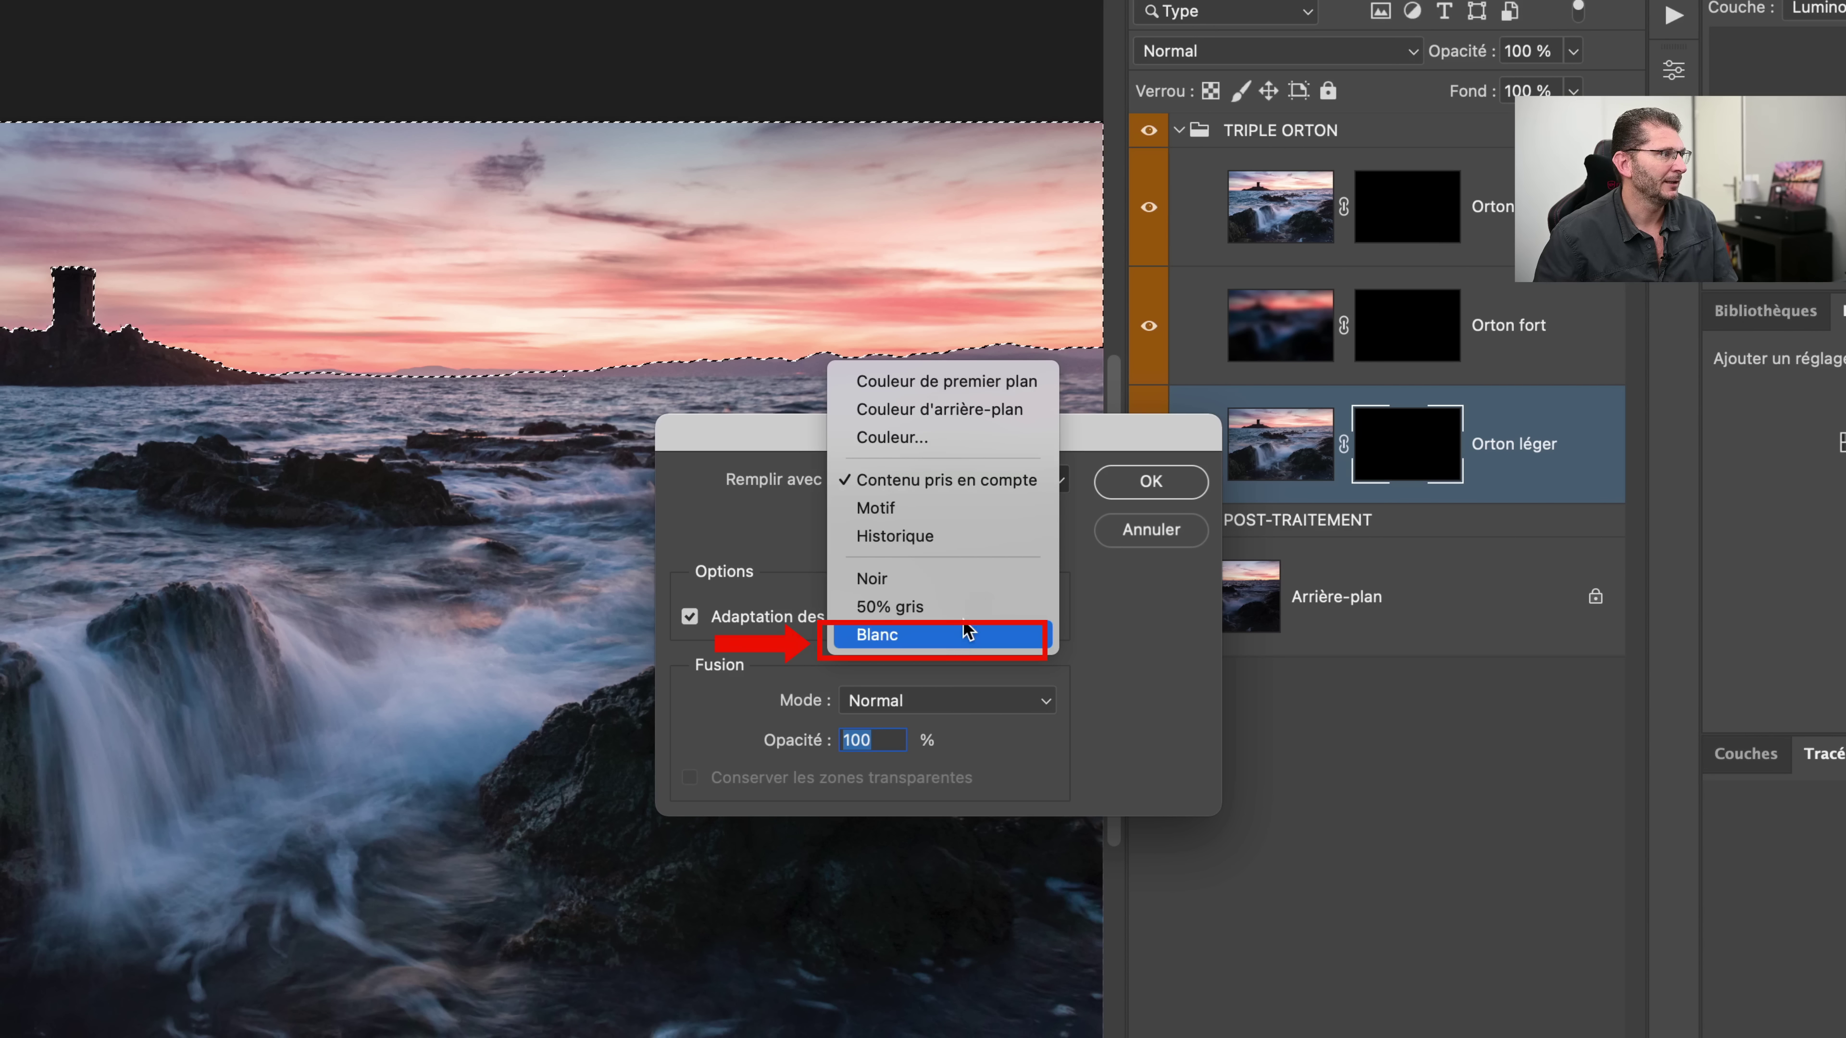
click(966, 637)
click(1147, 493)
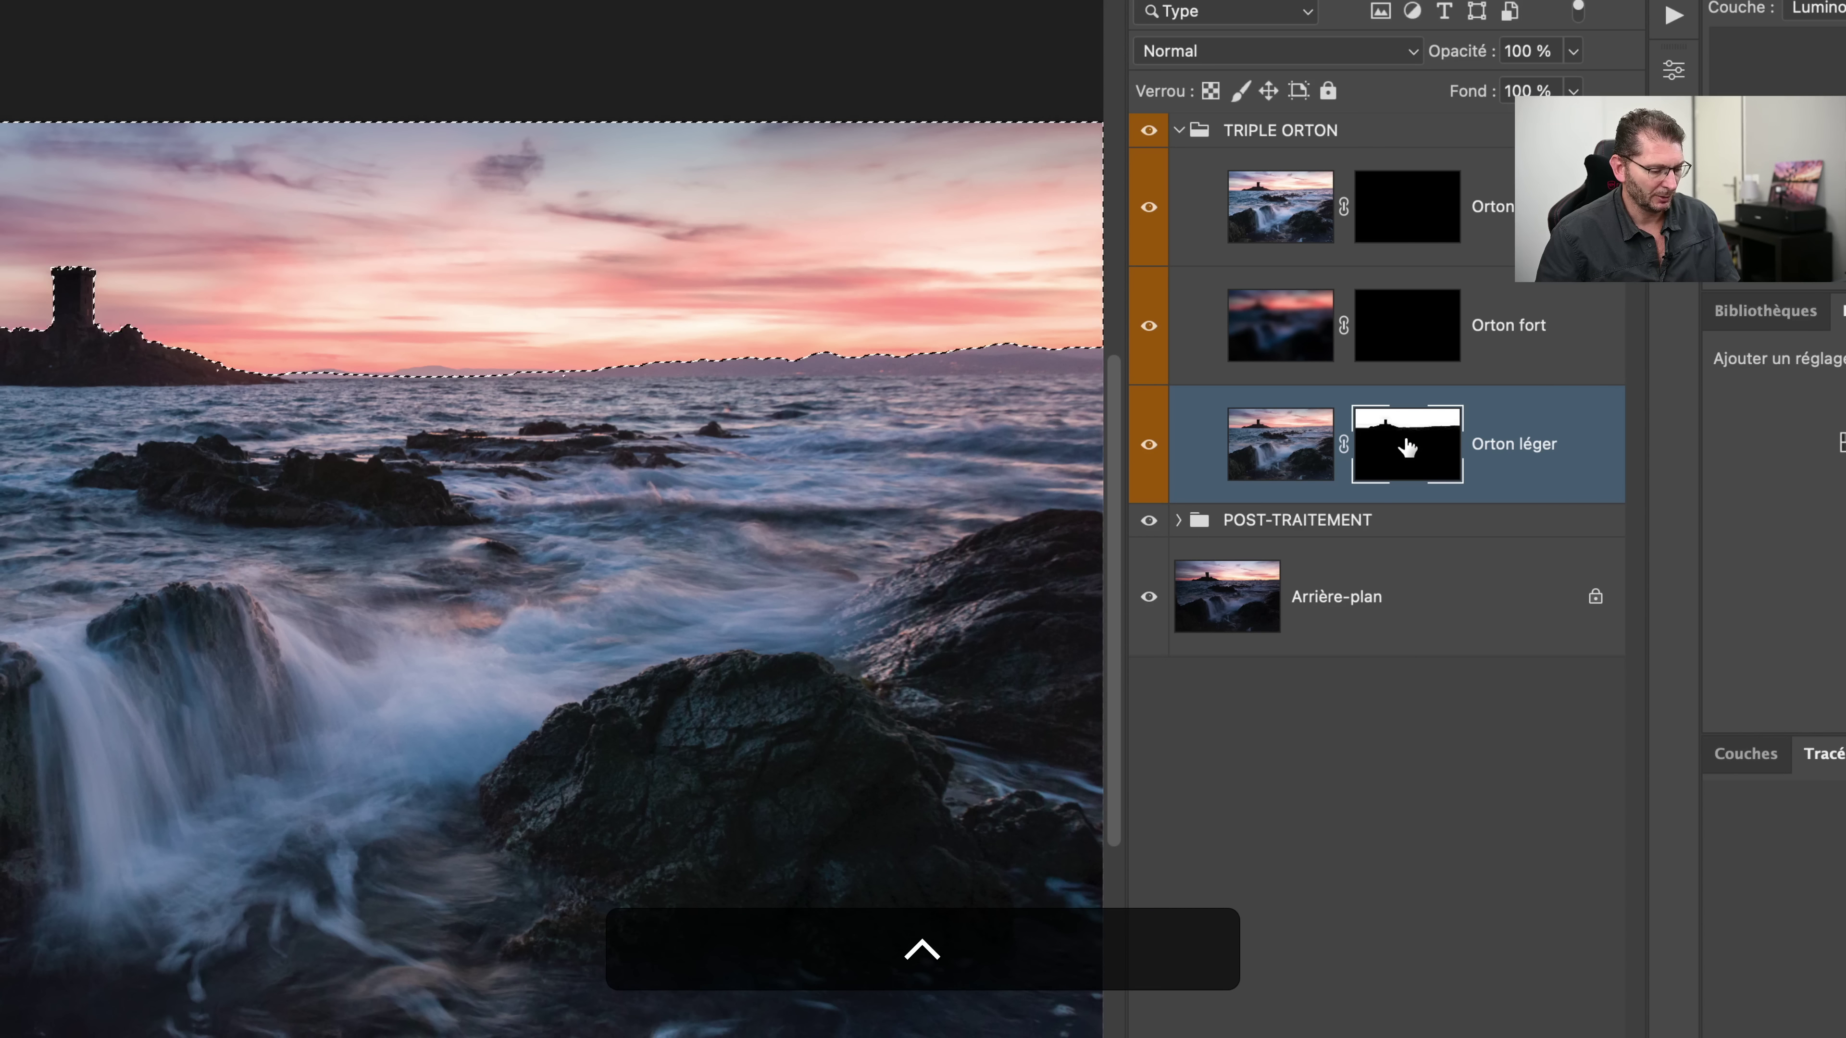
Step: Display the Orton léger mask on its own in the canvas and deselect the sky
alt+click(1407, 446)
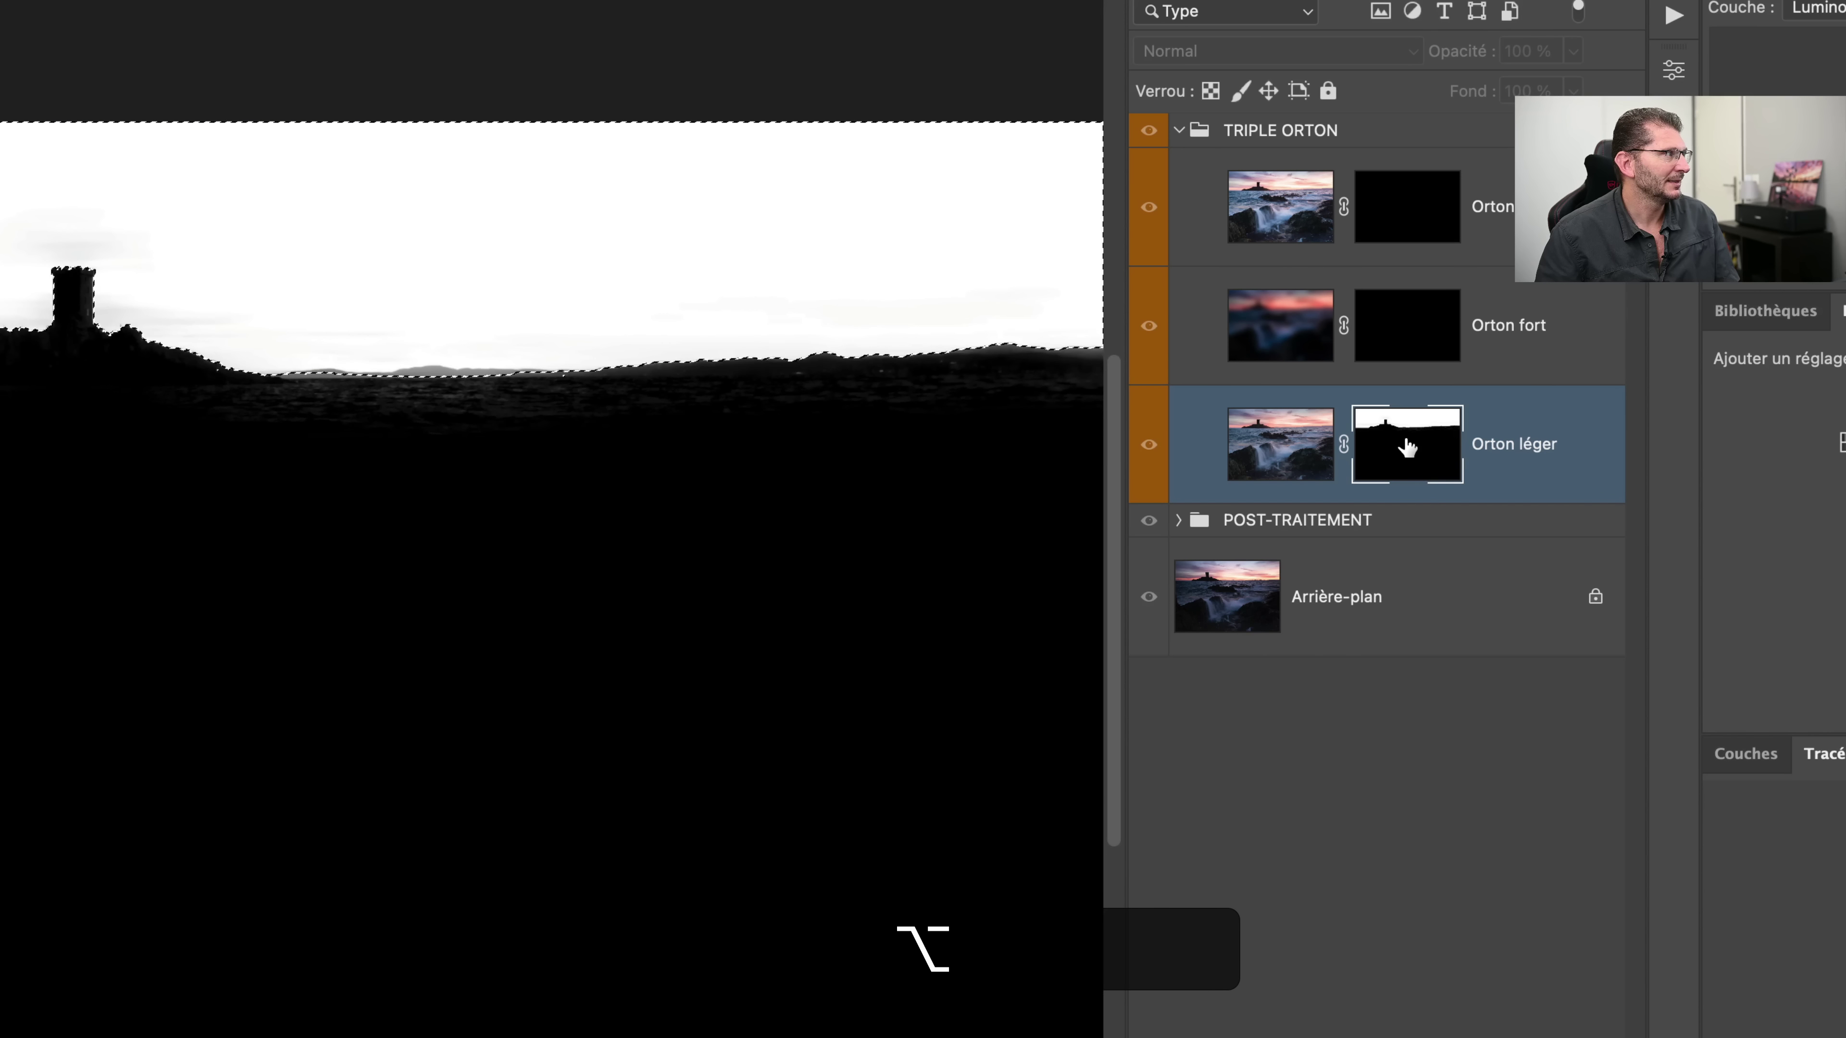
alt+click(1407, 446)
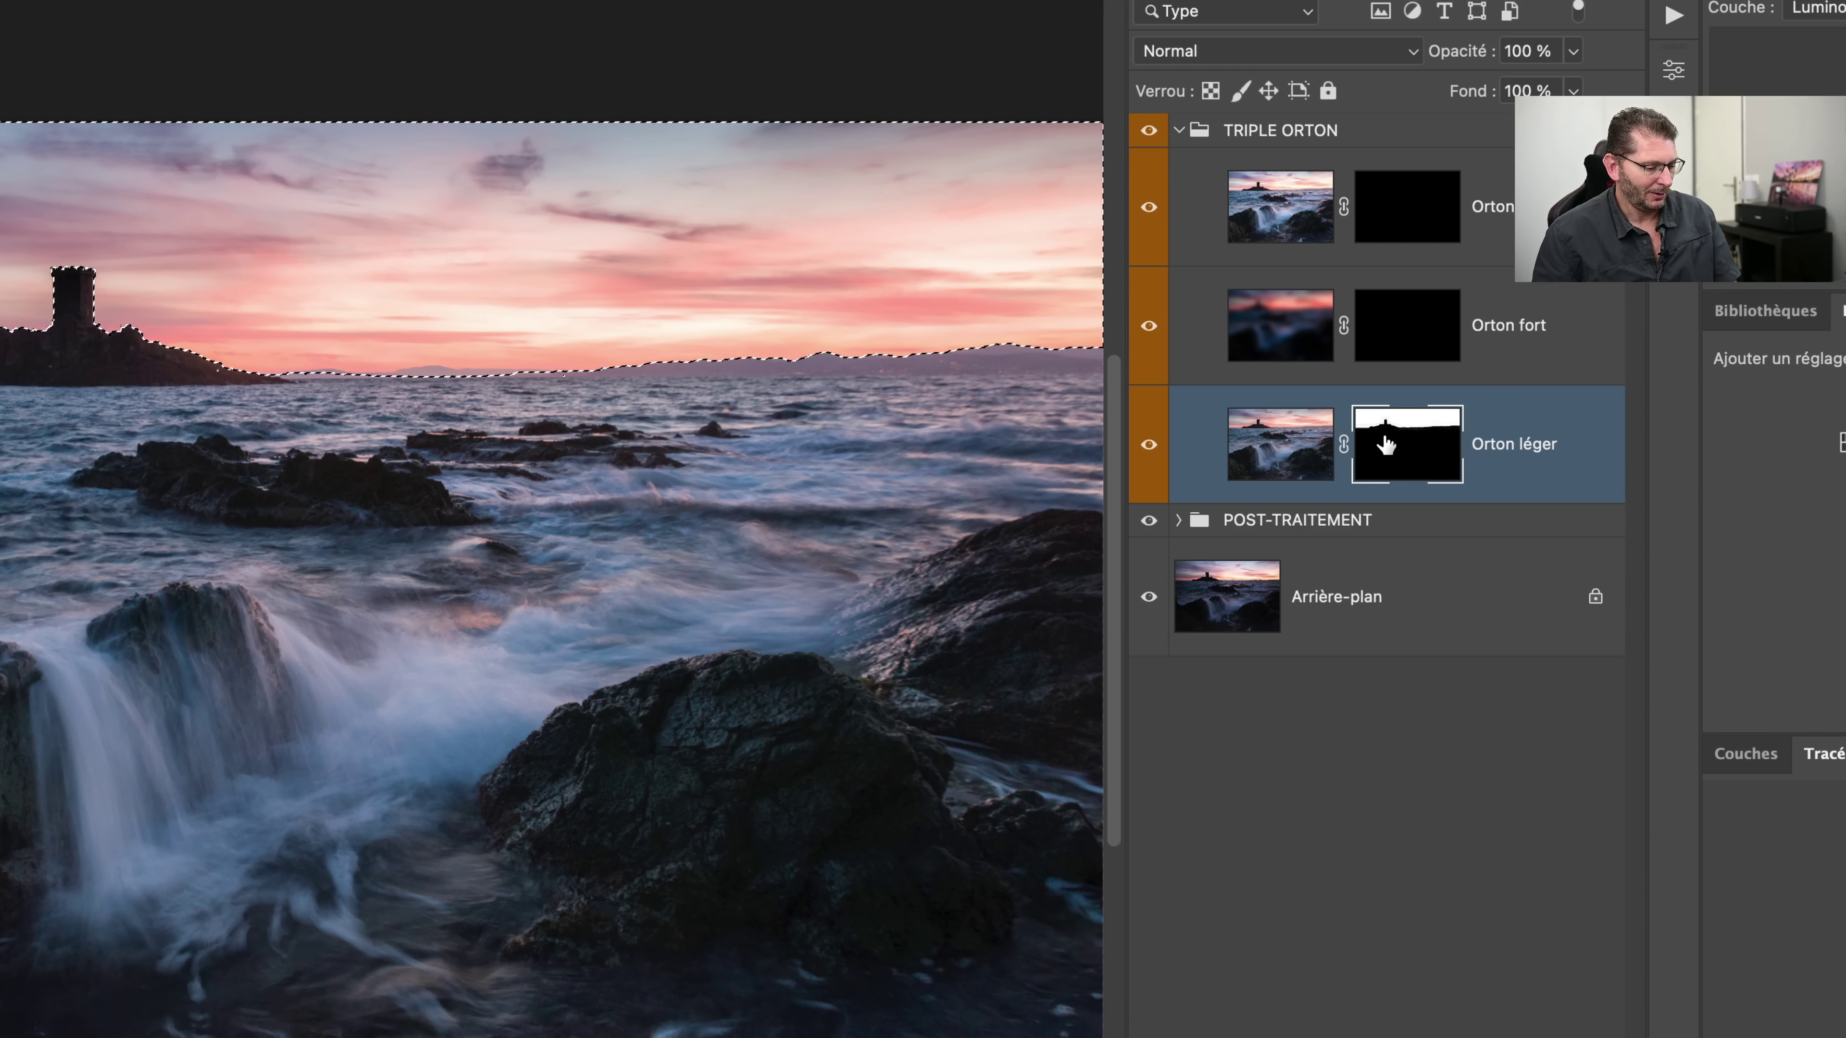
alt+click(1386, 445)
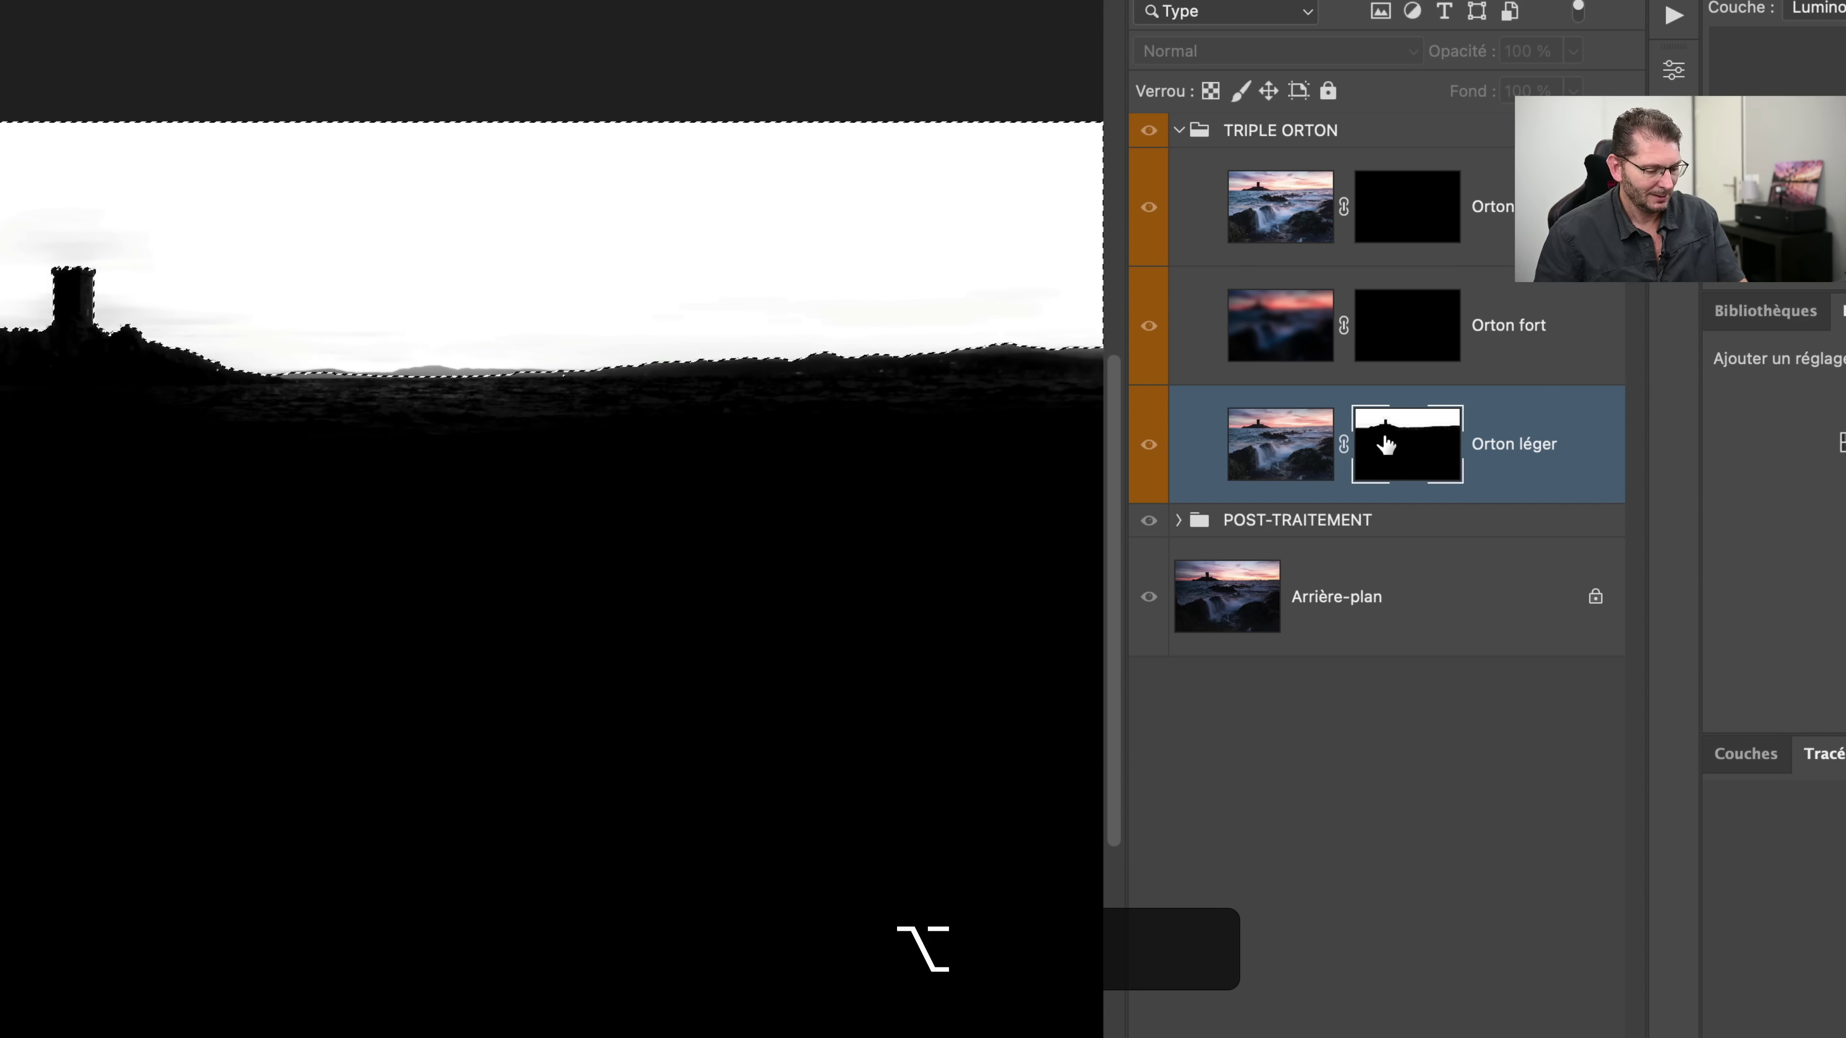
key(super+d)
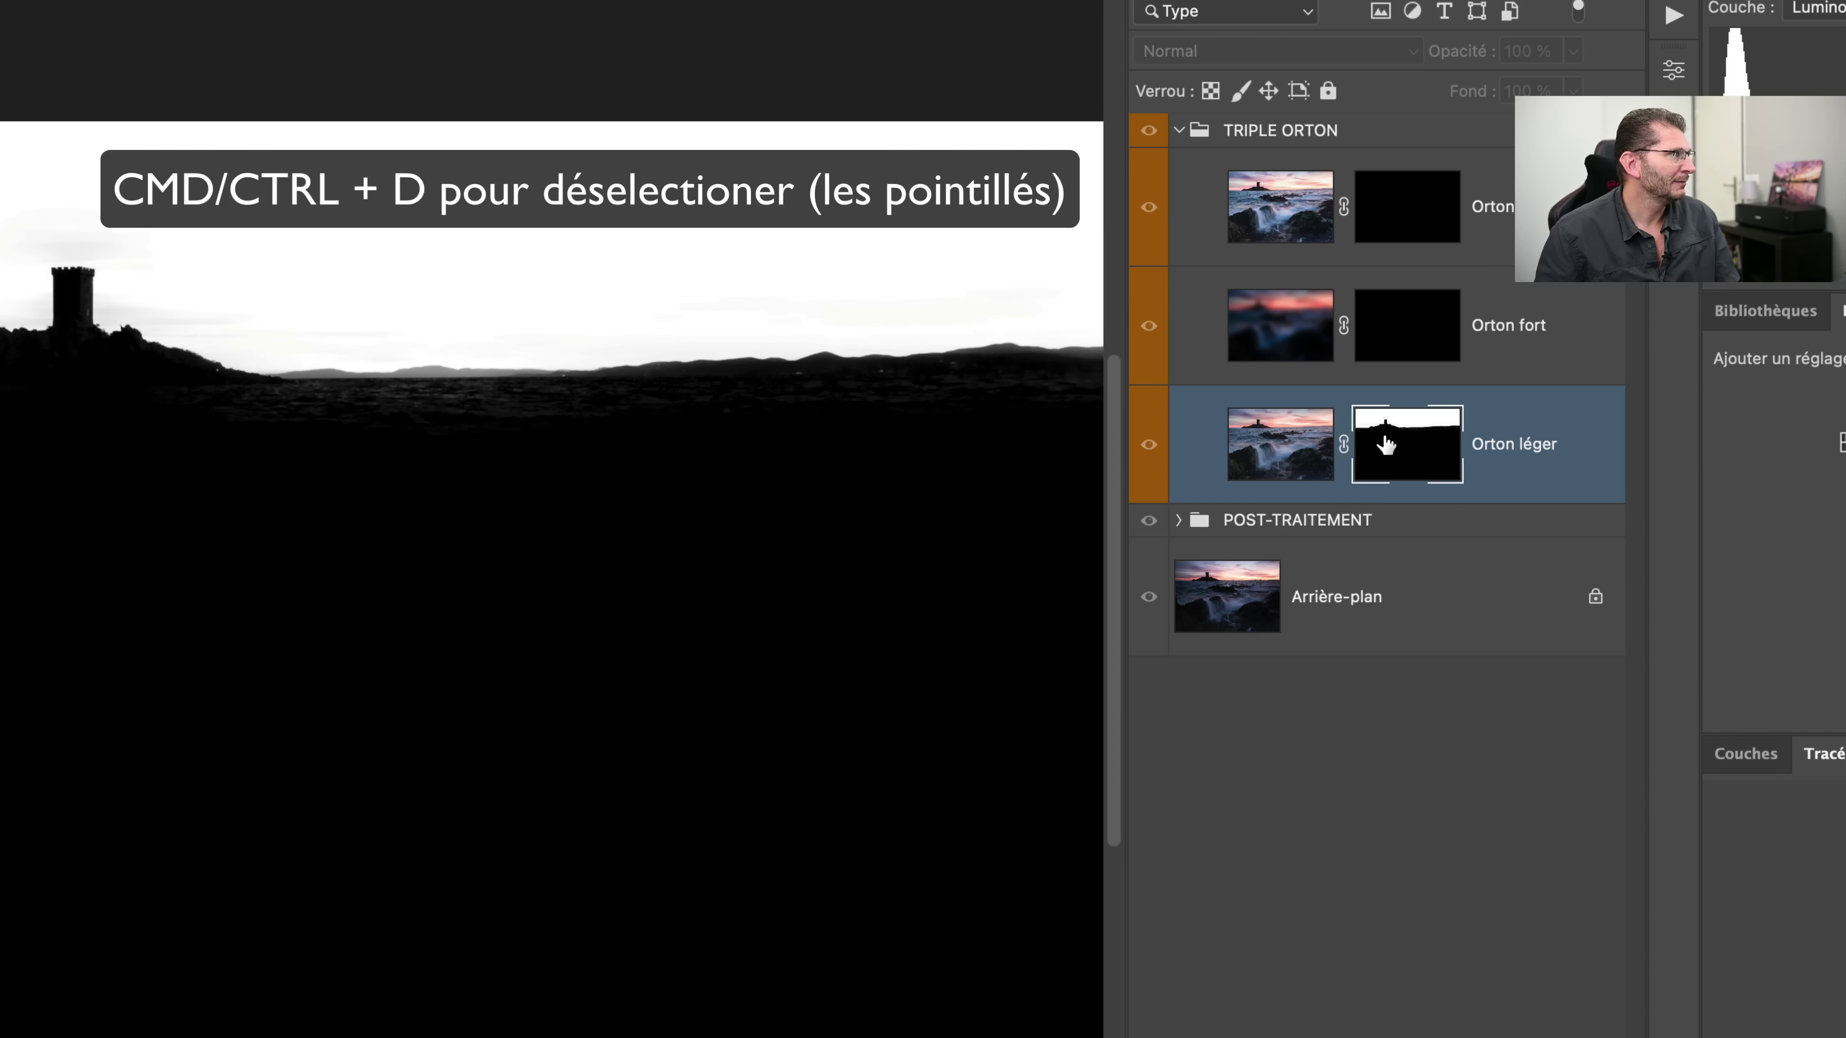
key(shift+super+0)
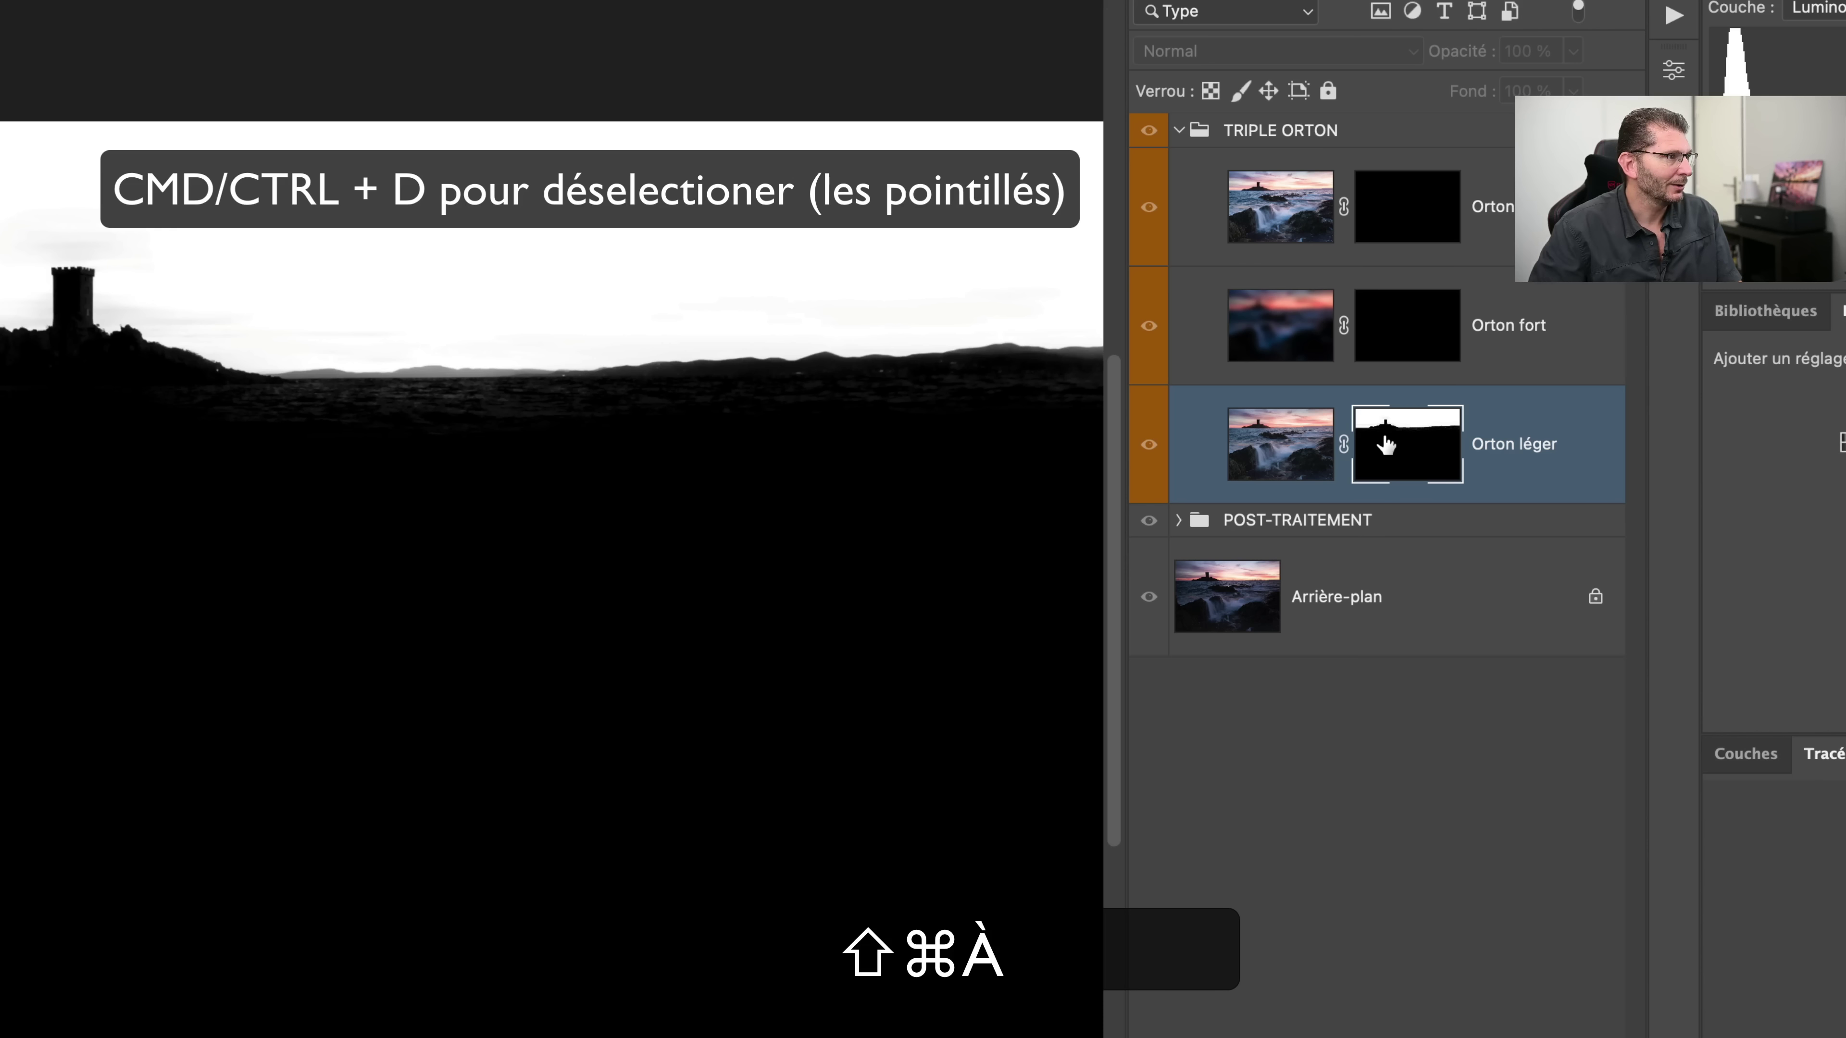
scroll(1379, 445, down, 5)
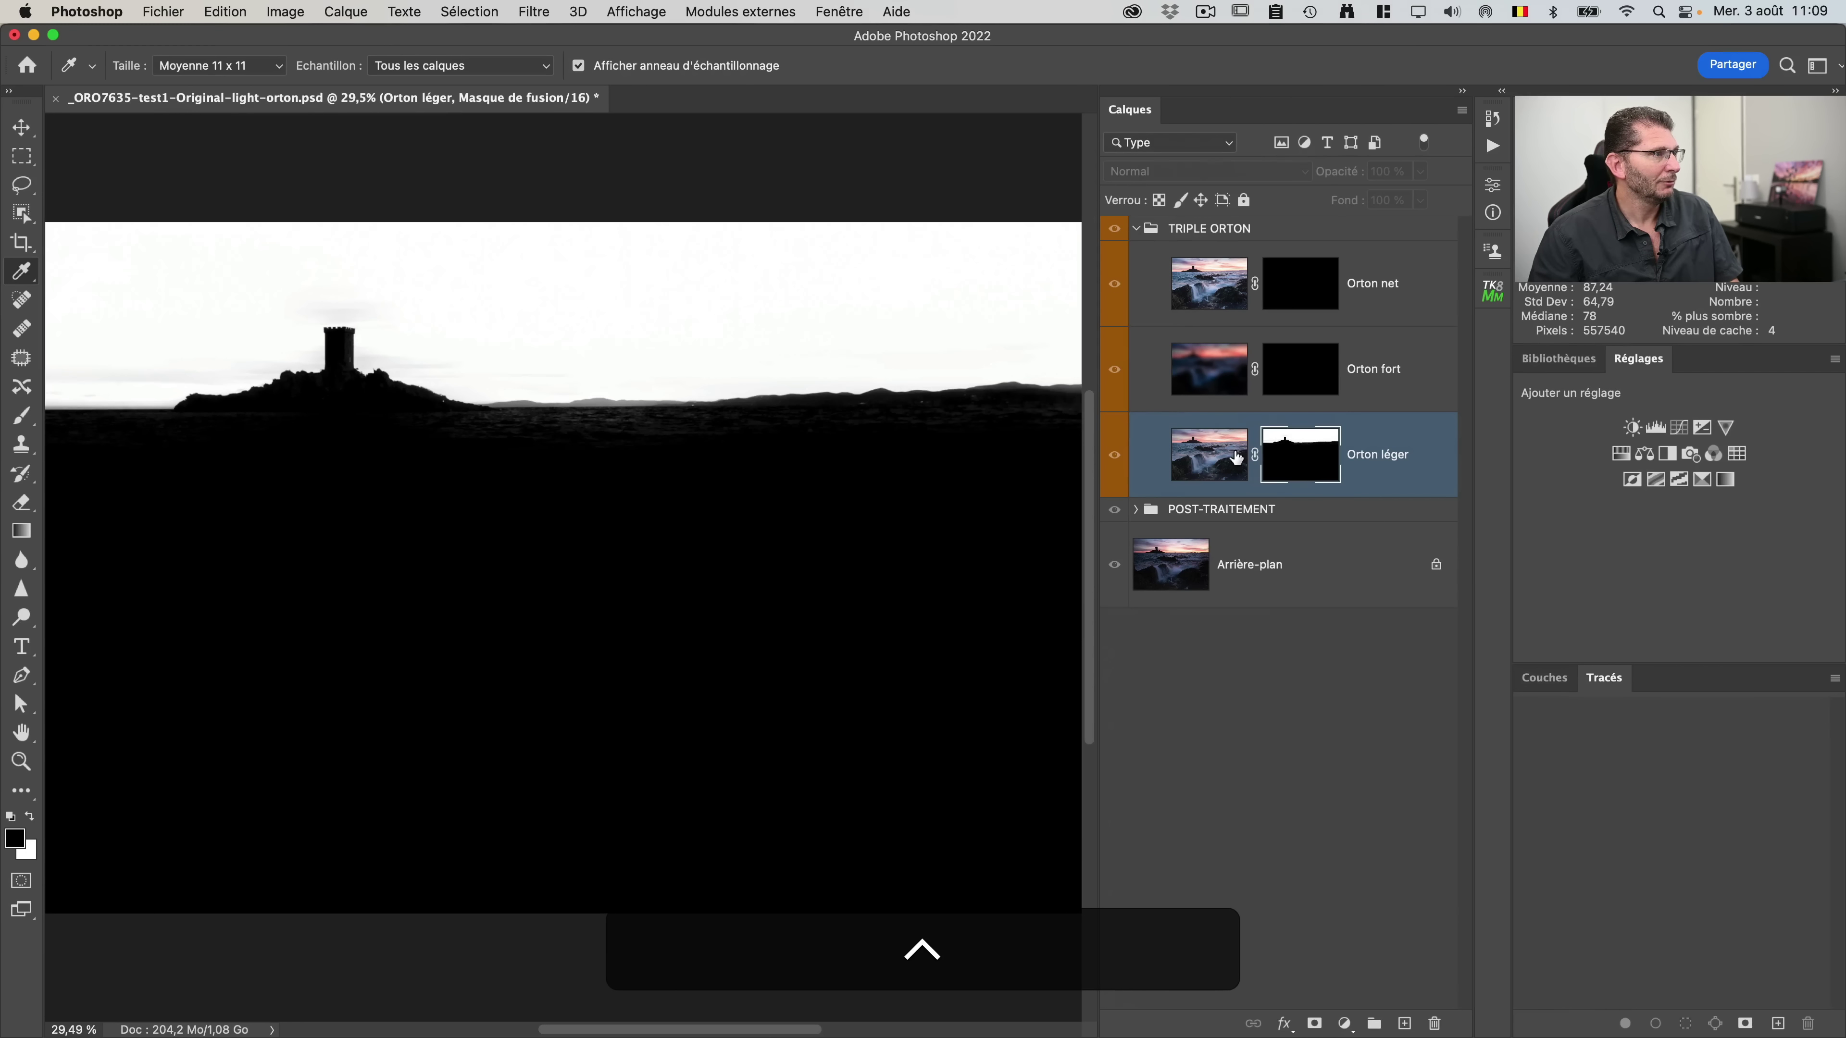
Step: Return from the Orton léger mask view to the image and compare the sky with and without that layer
alt+click(1294, 462)
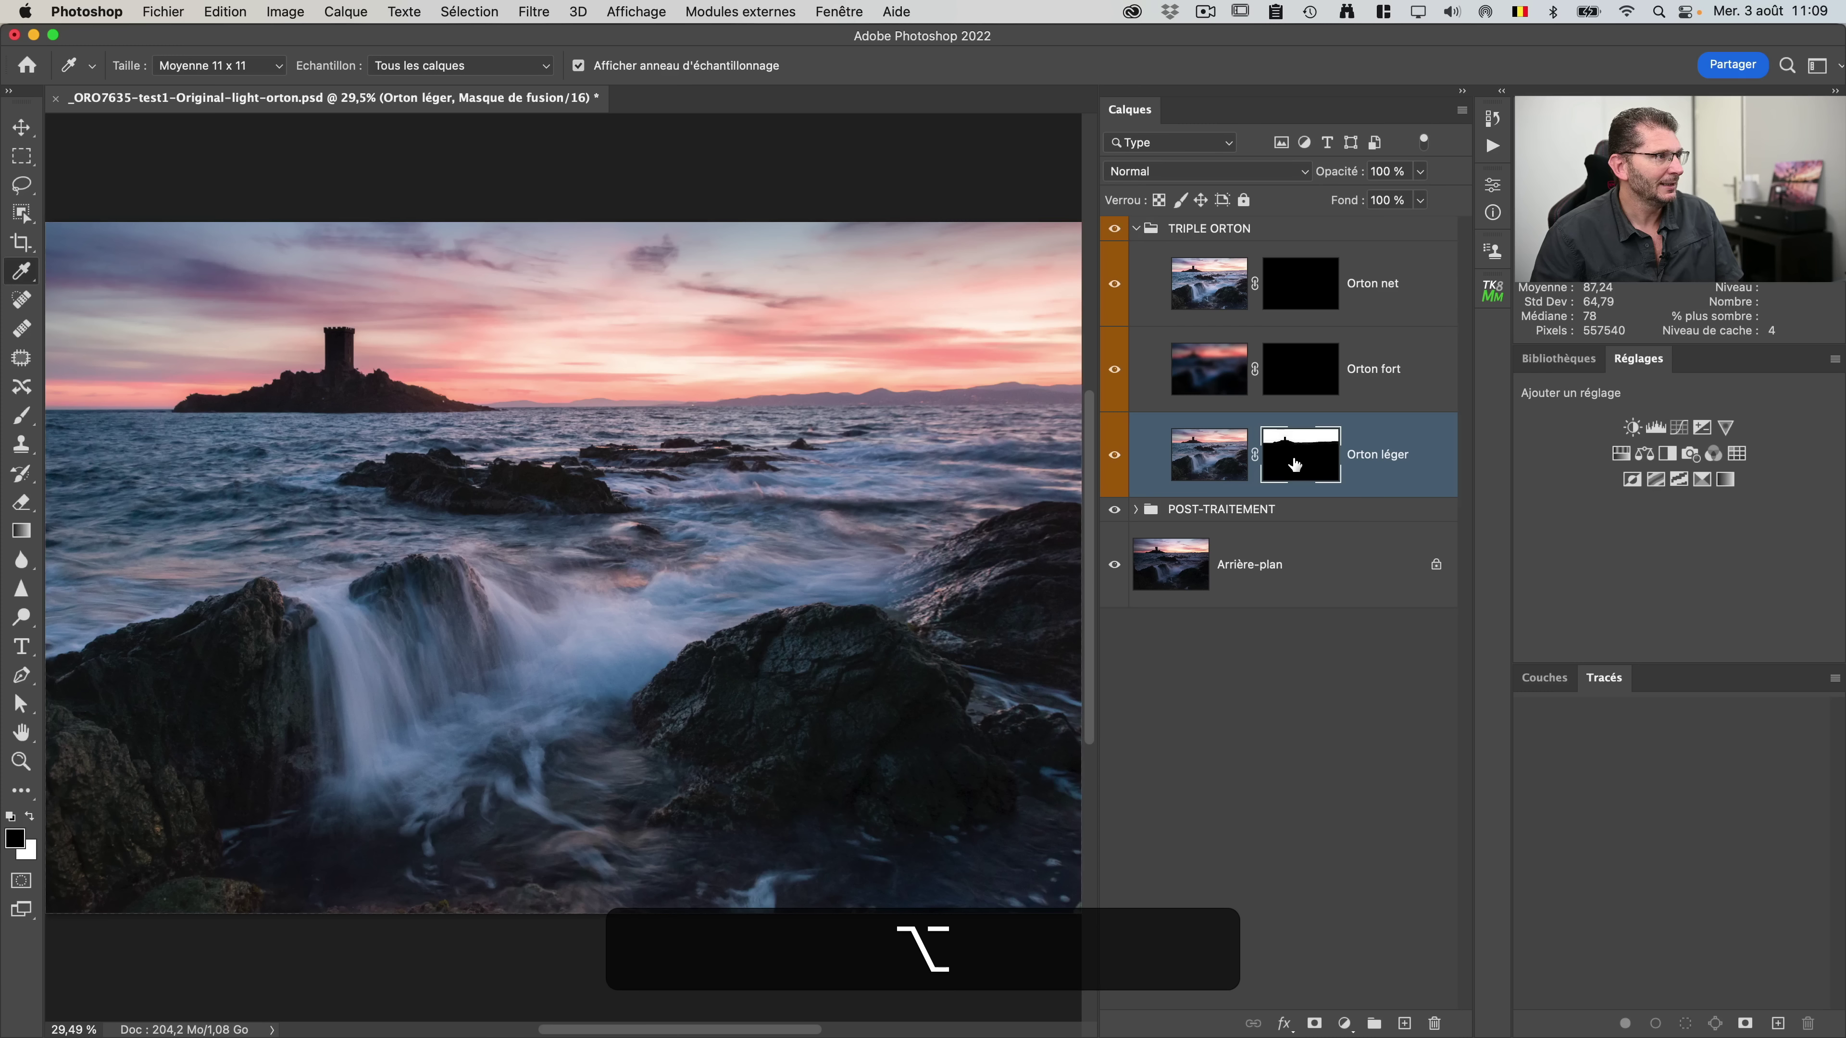
click(1117, 457)
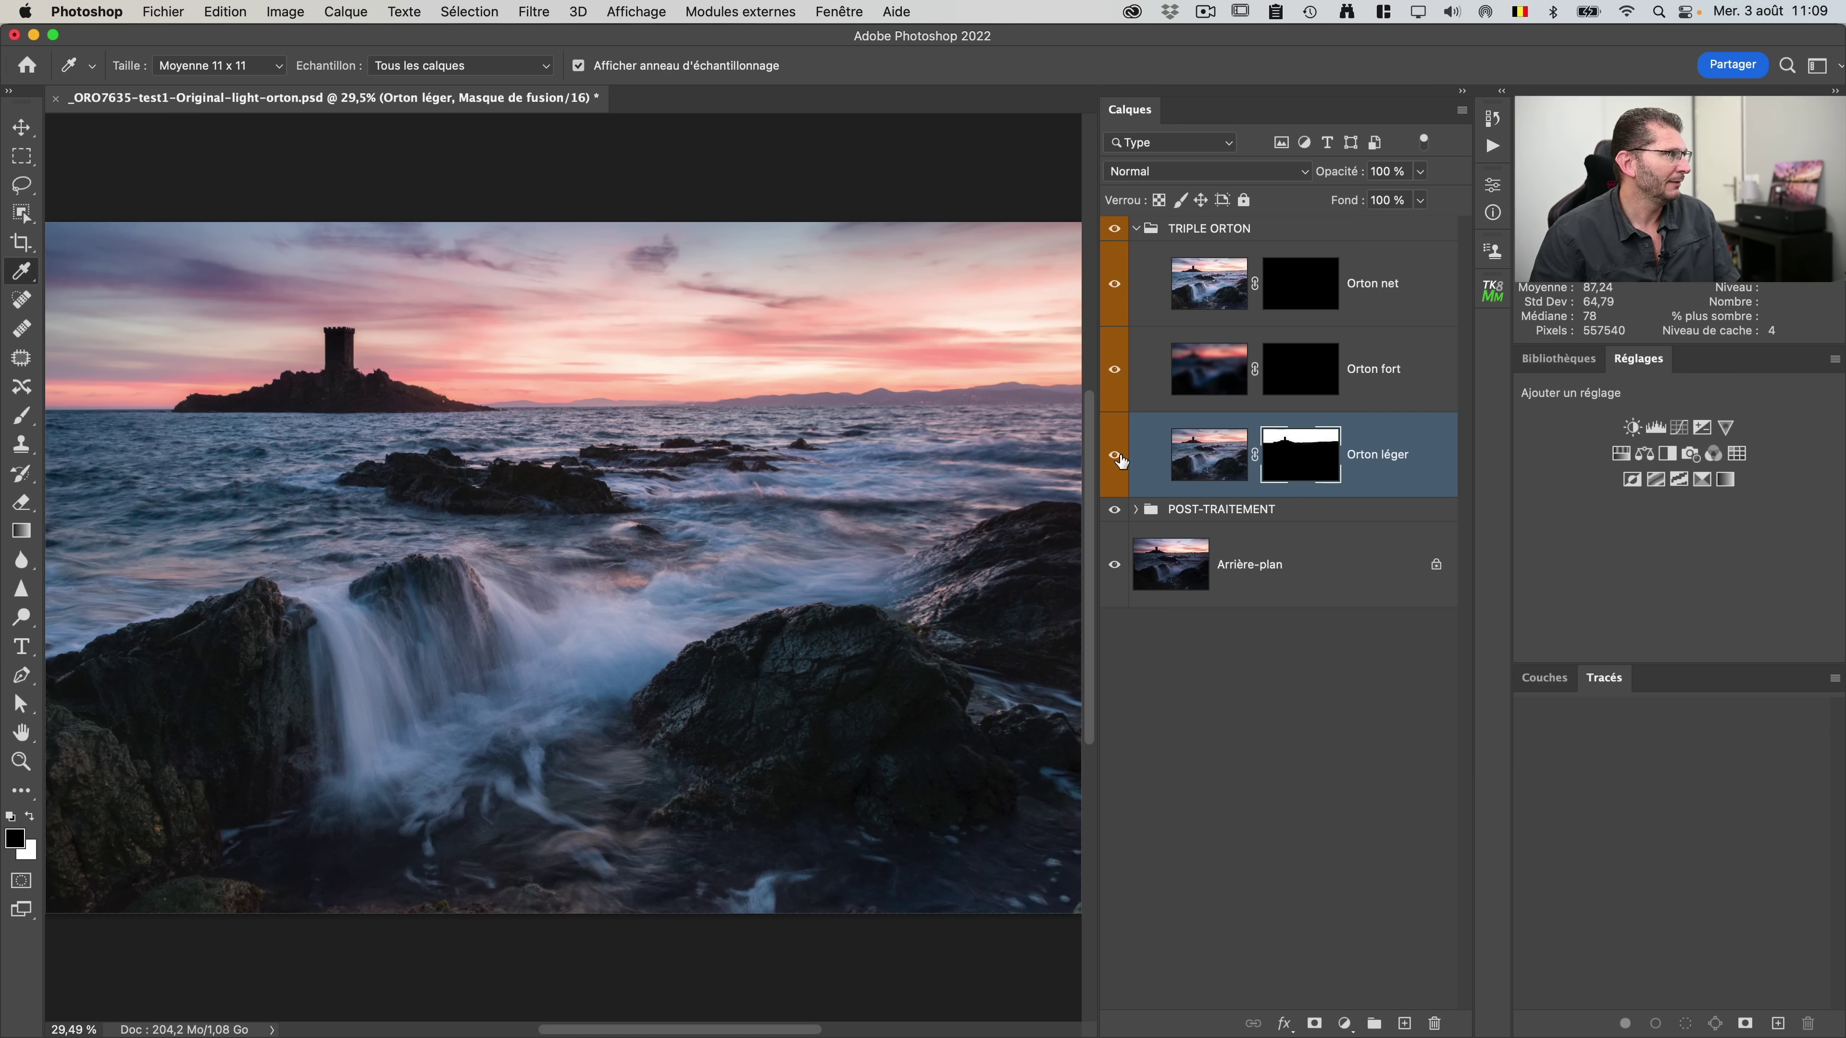
click(1117, 456)
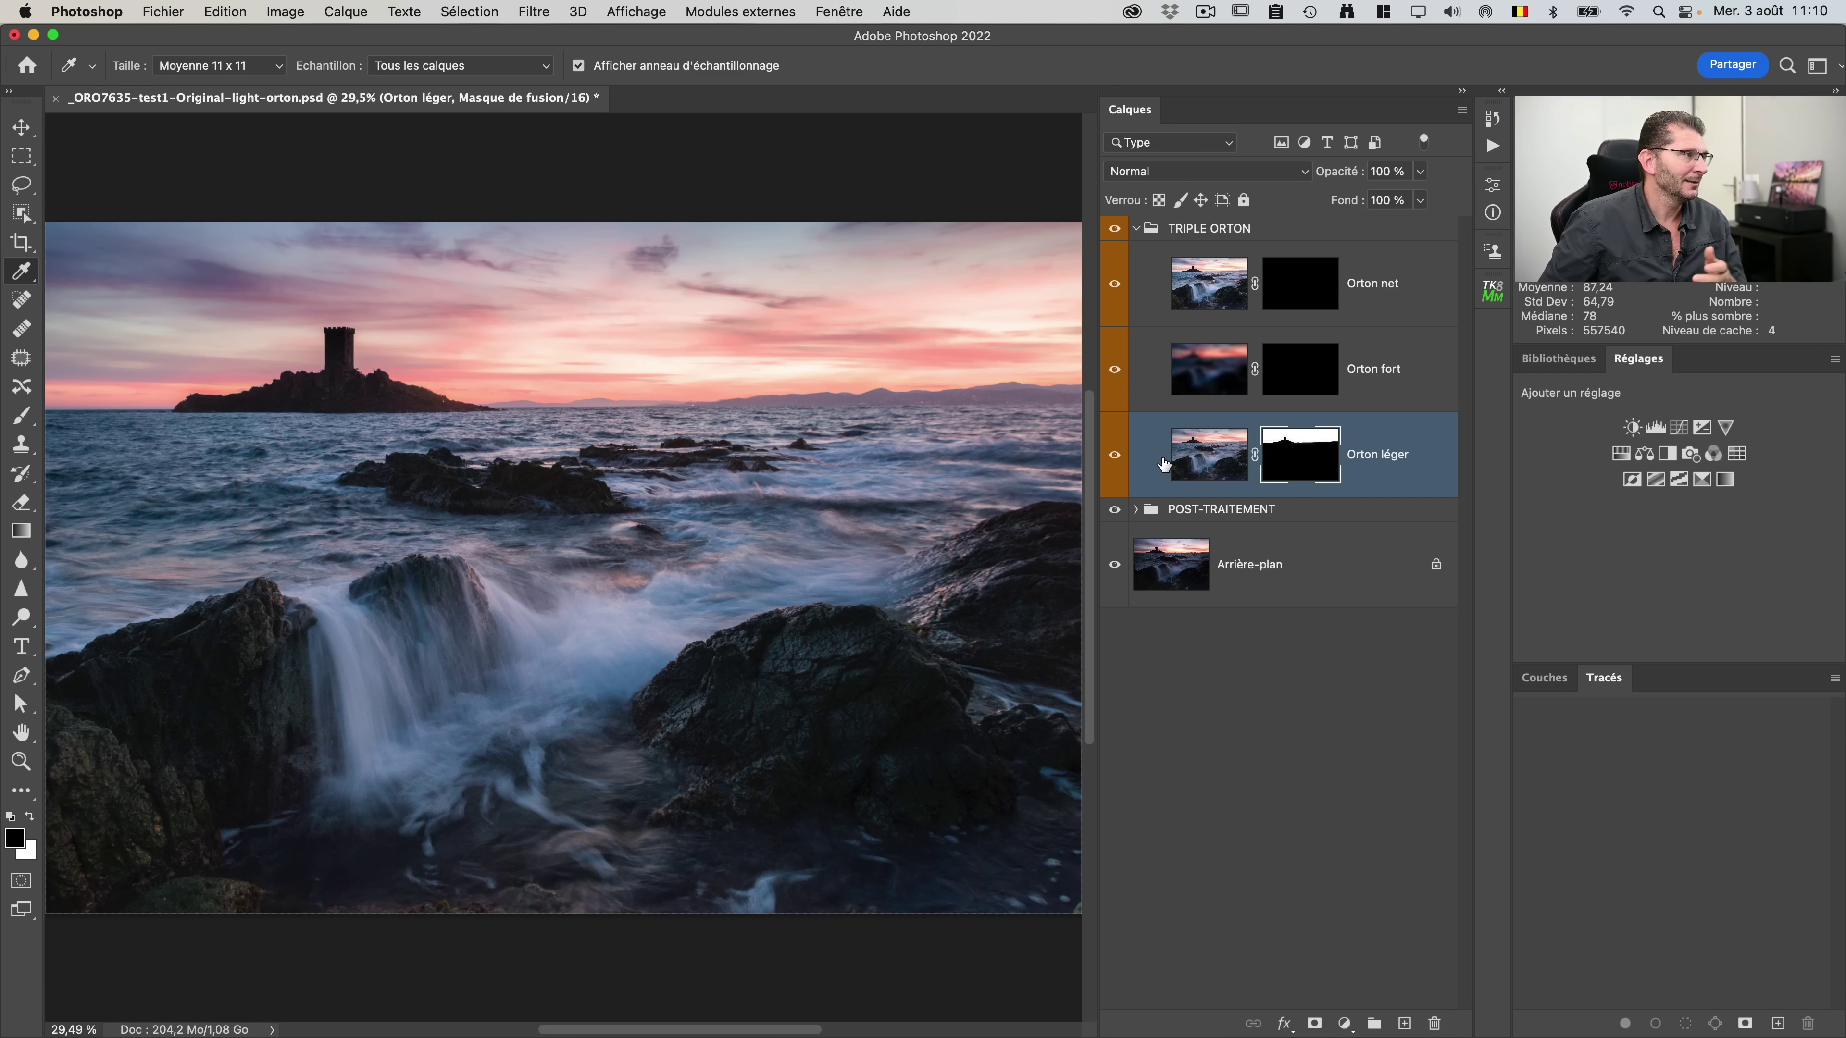
Step: Target the Orton fort layer mask and set the Gradient tool to a radial gradient with the foreground-to-transparent preset from Basiques
click(1288, 380)
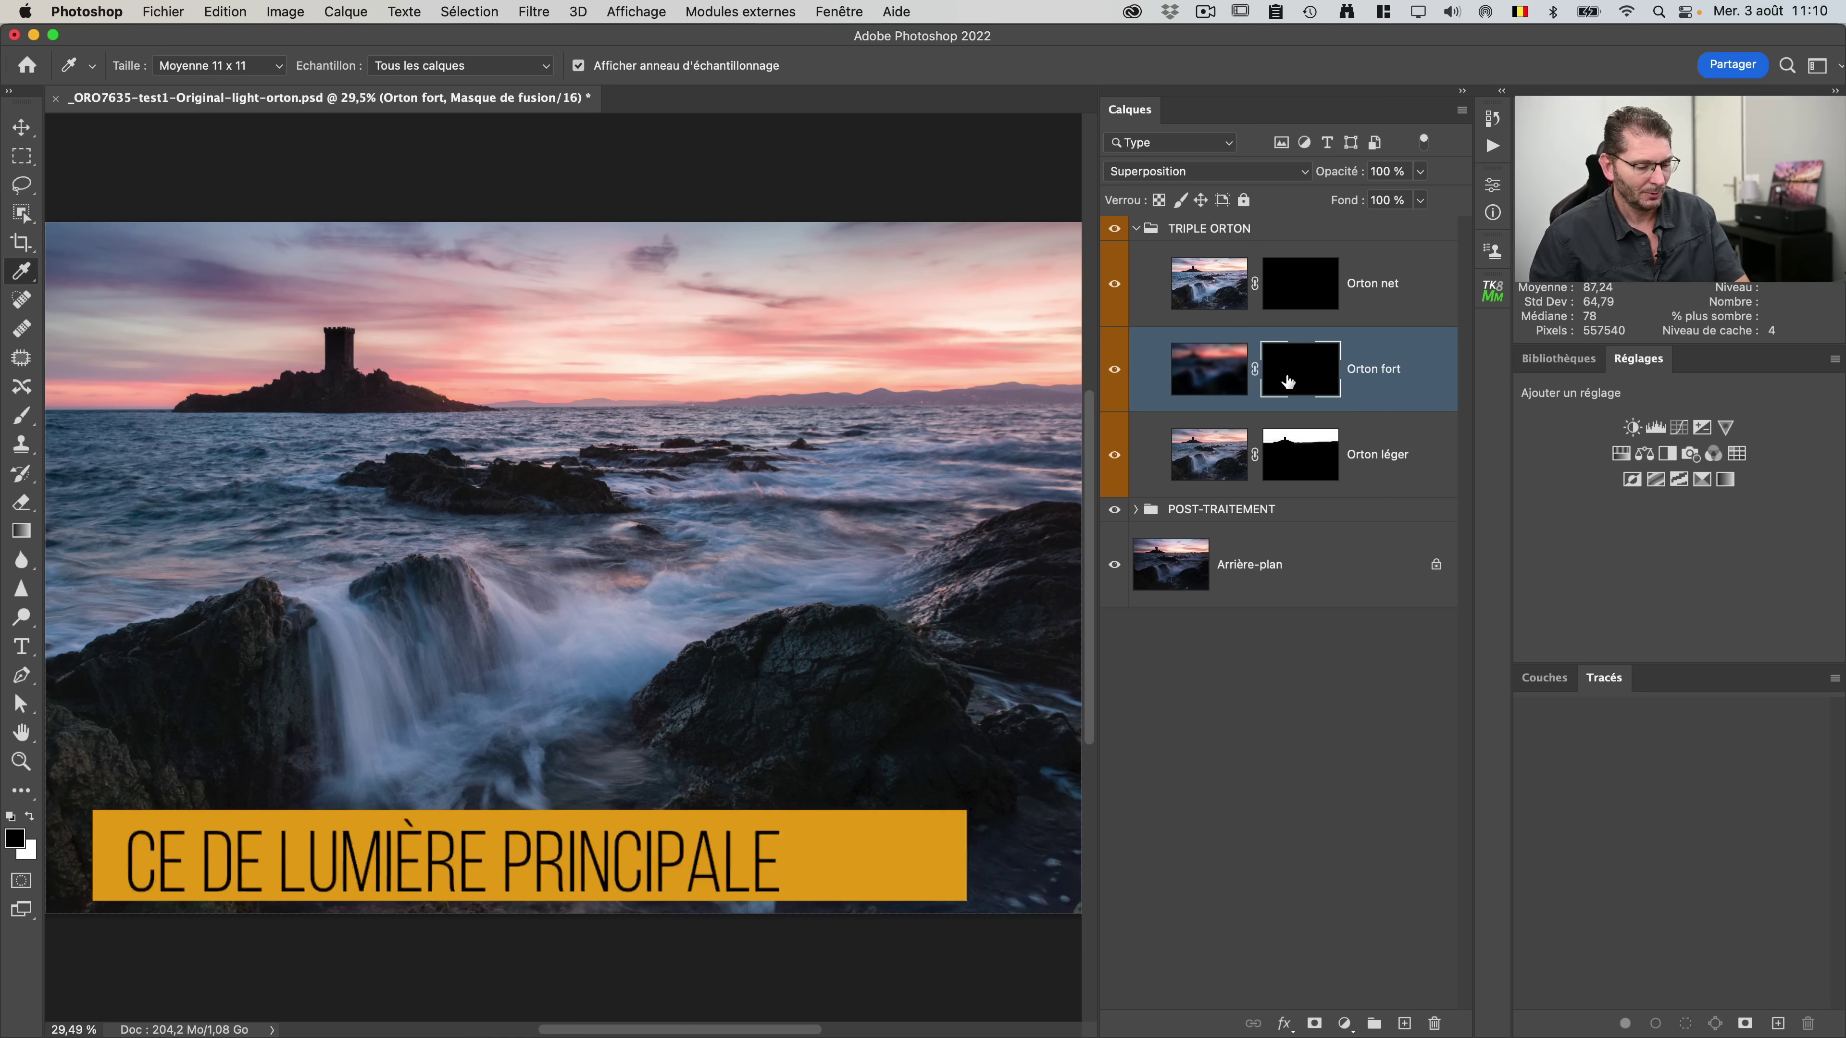
key(g)
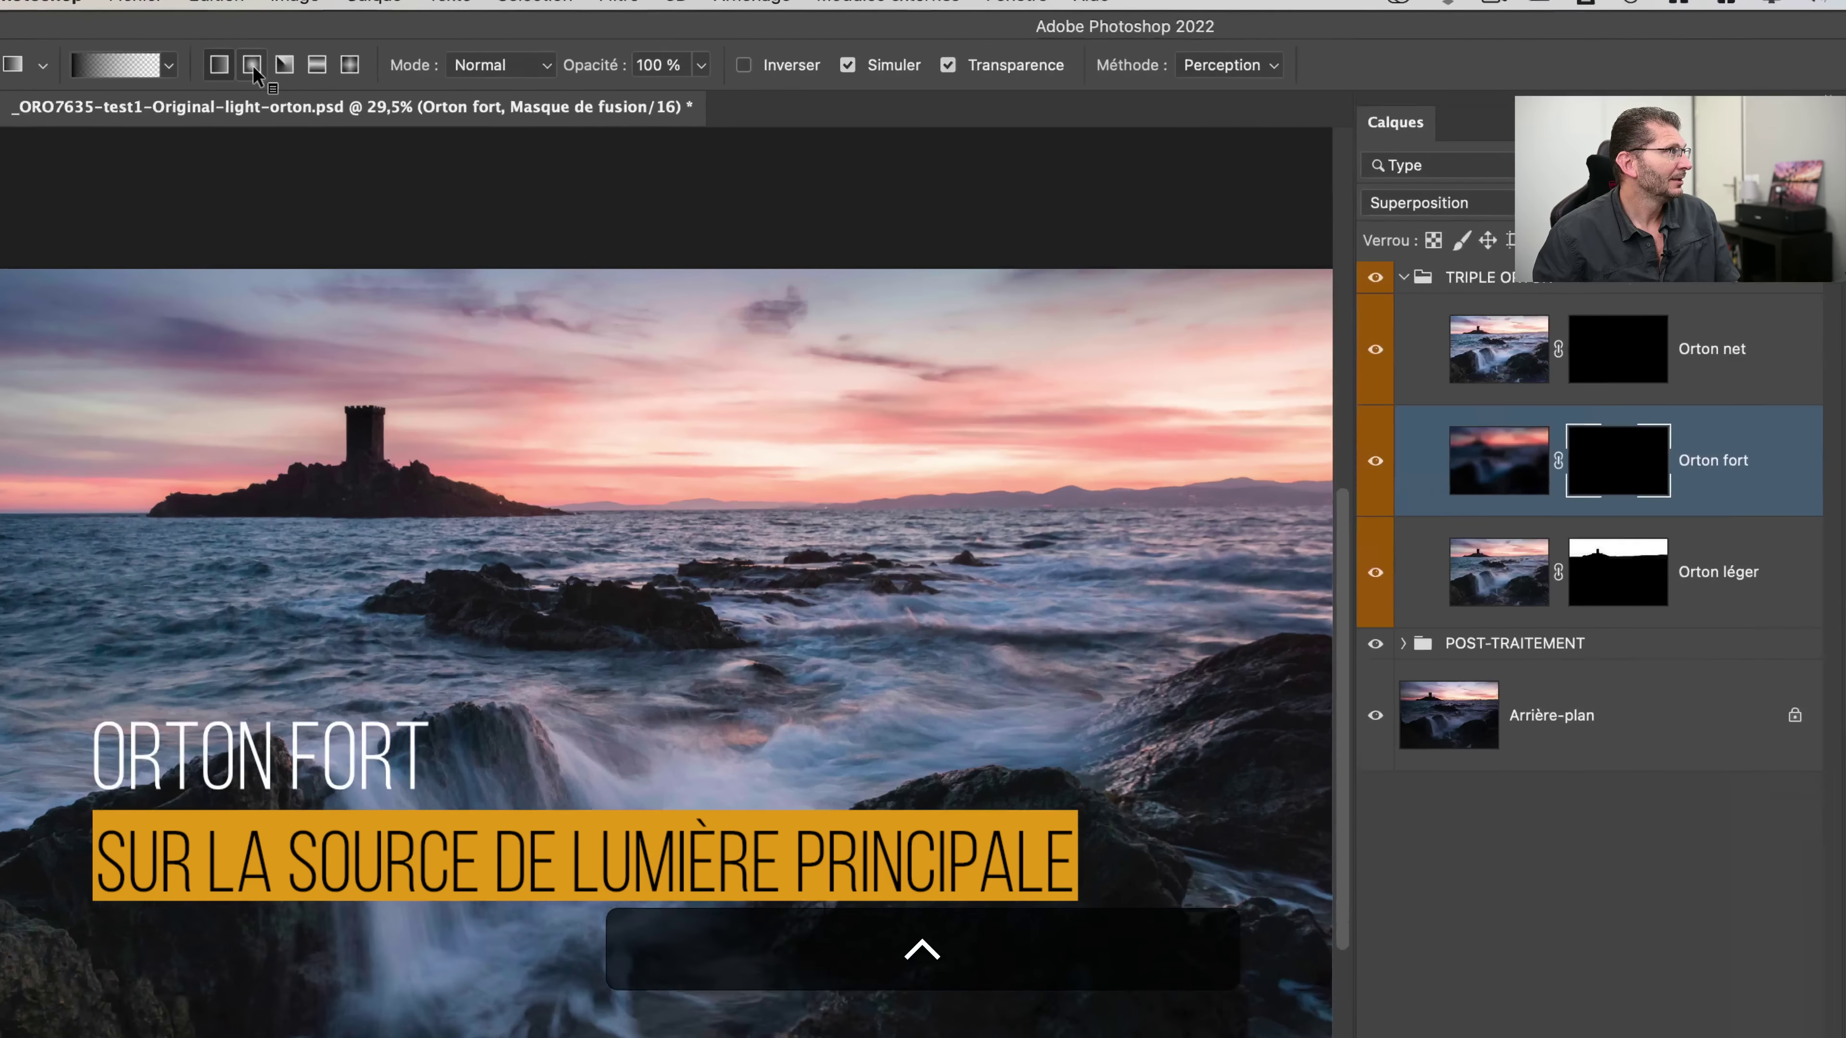
click(253, 65)
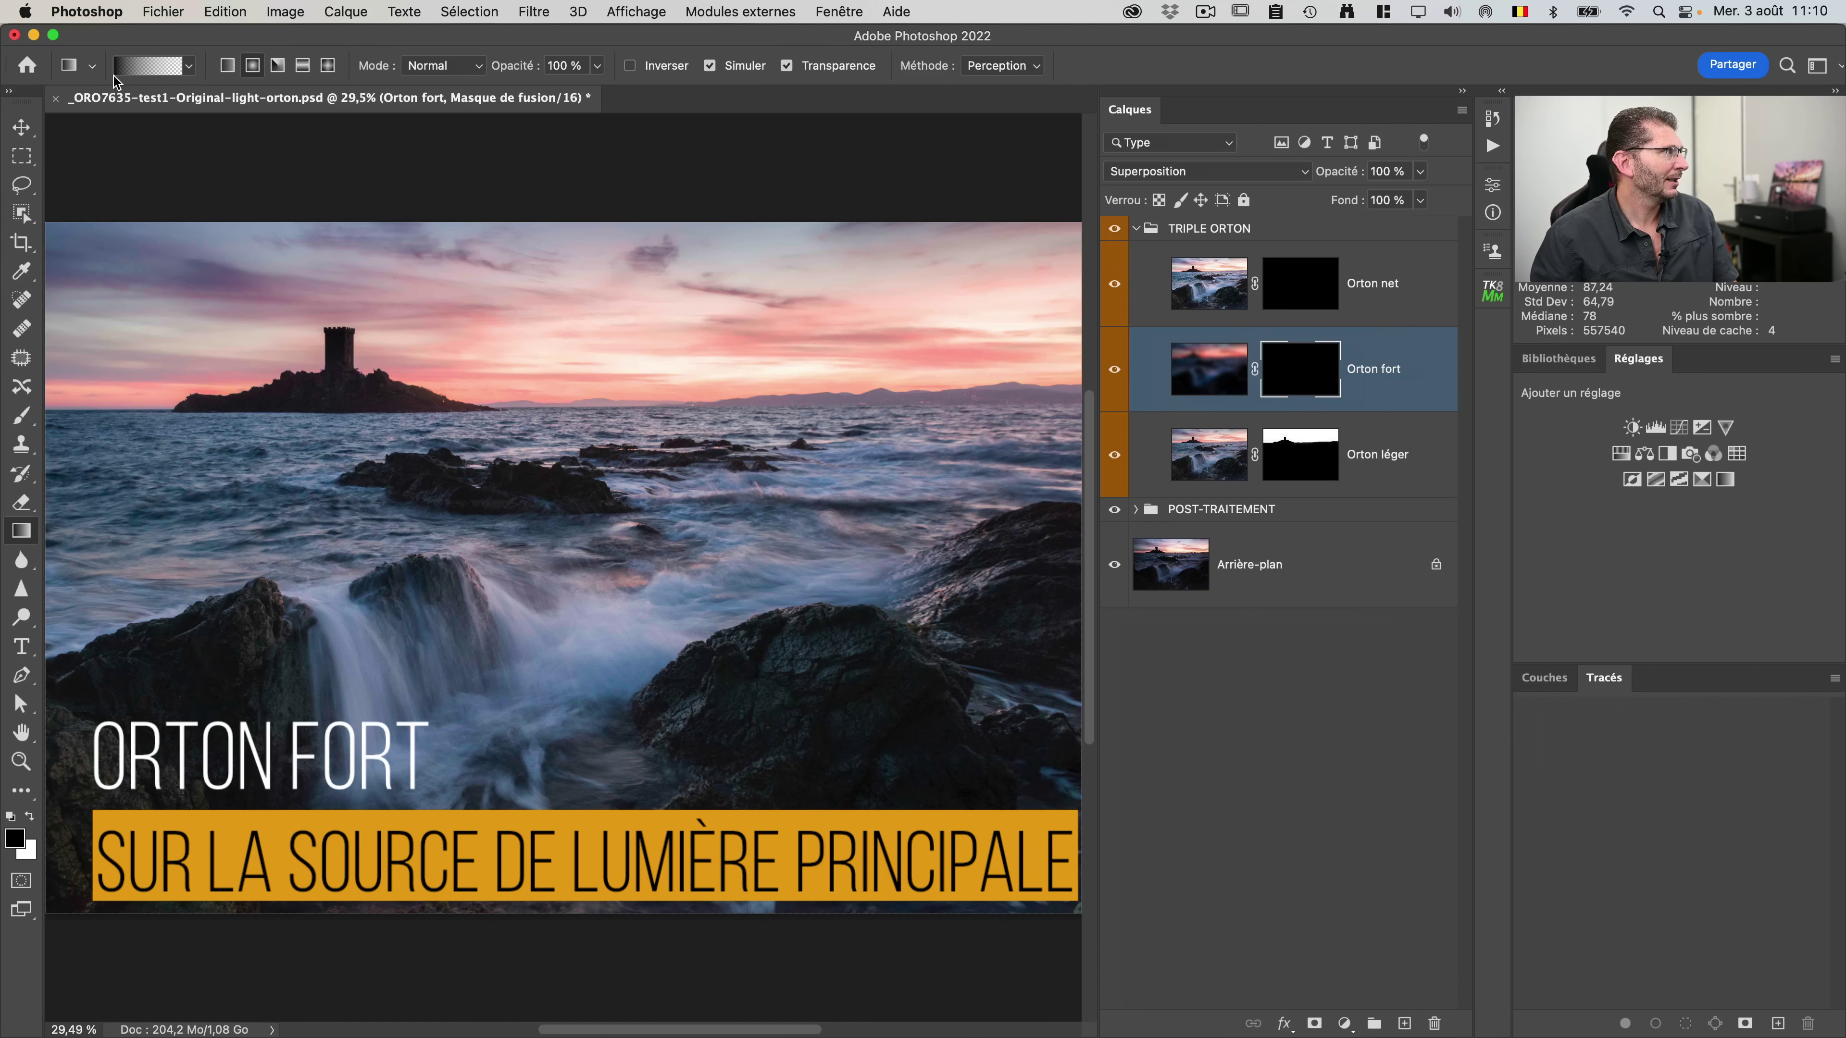
scroll(116, 76, up, 5)
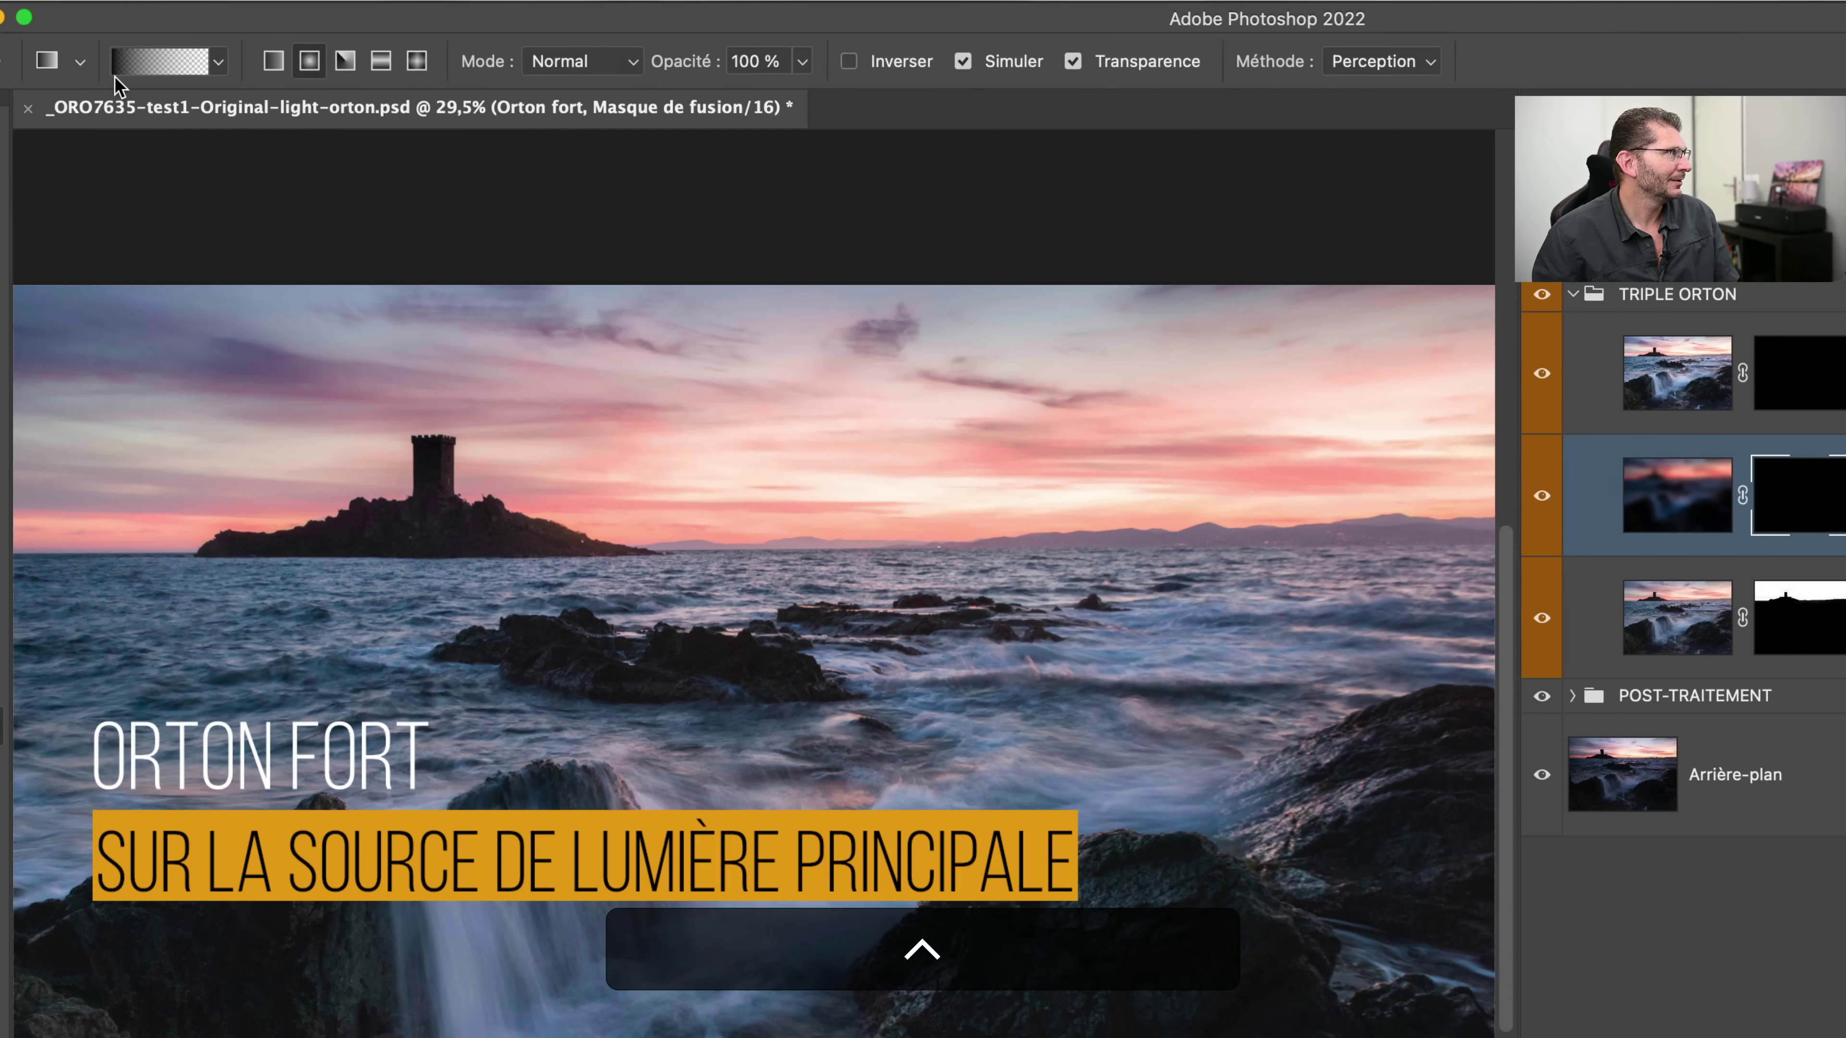
click(219, 67)
click(20, 114)
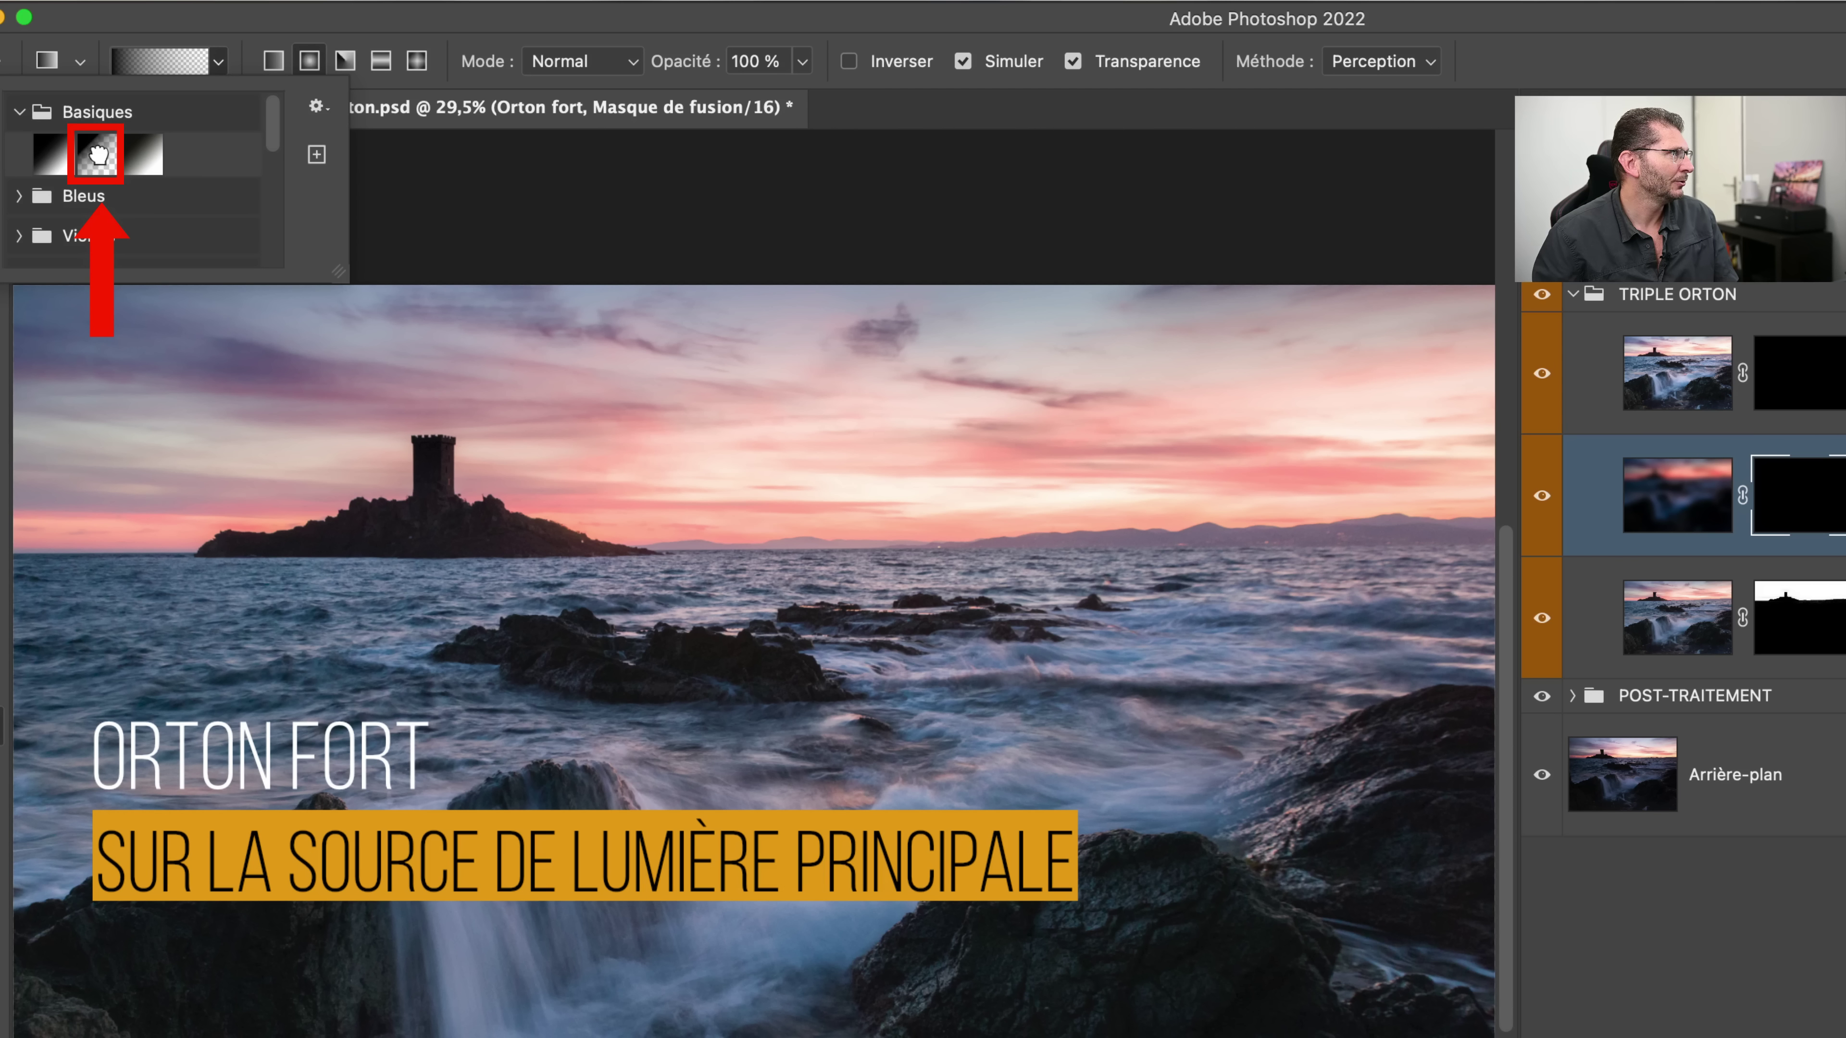
click(98, 155)
click(129, 28)
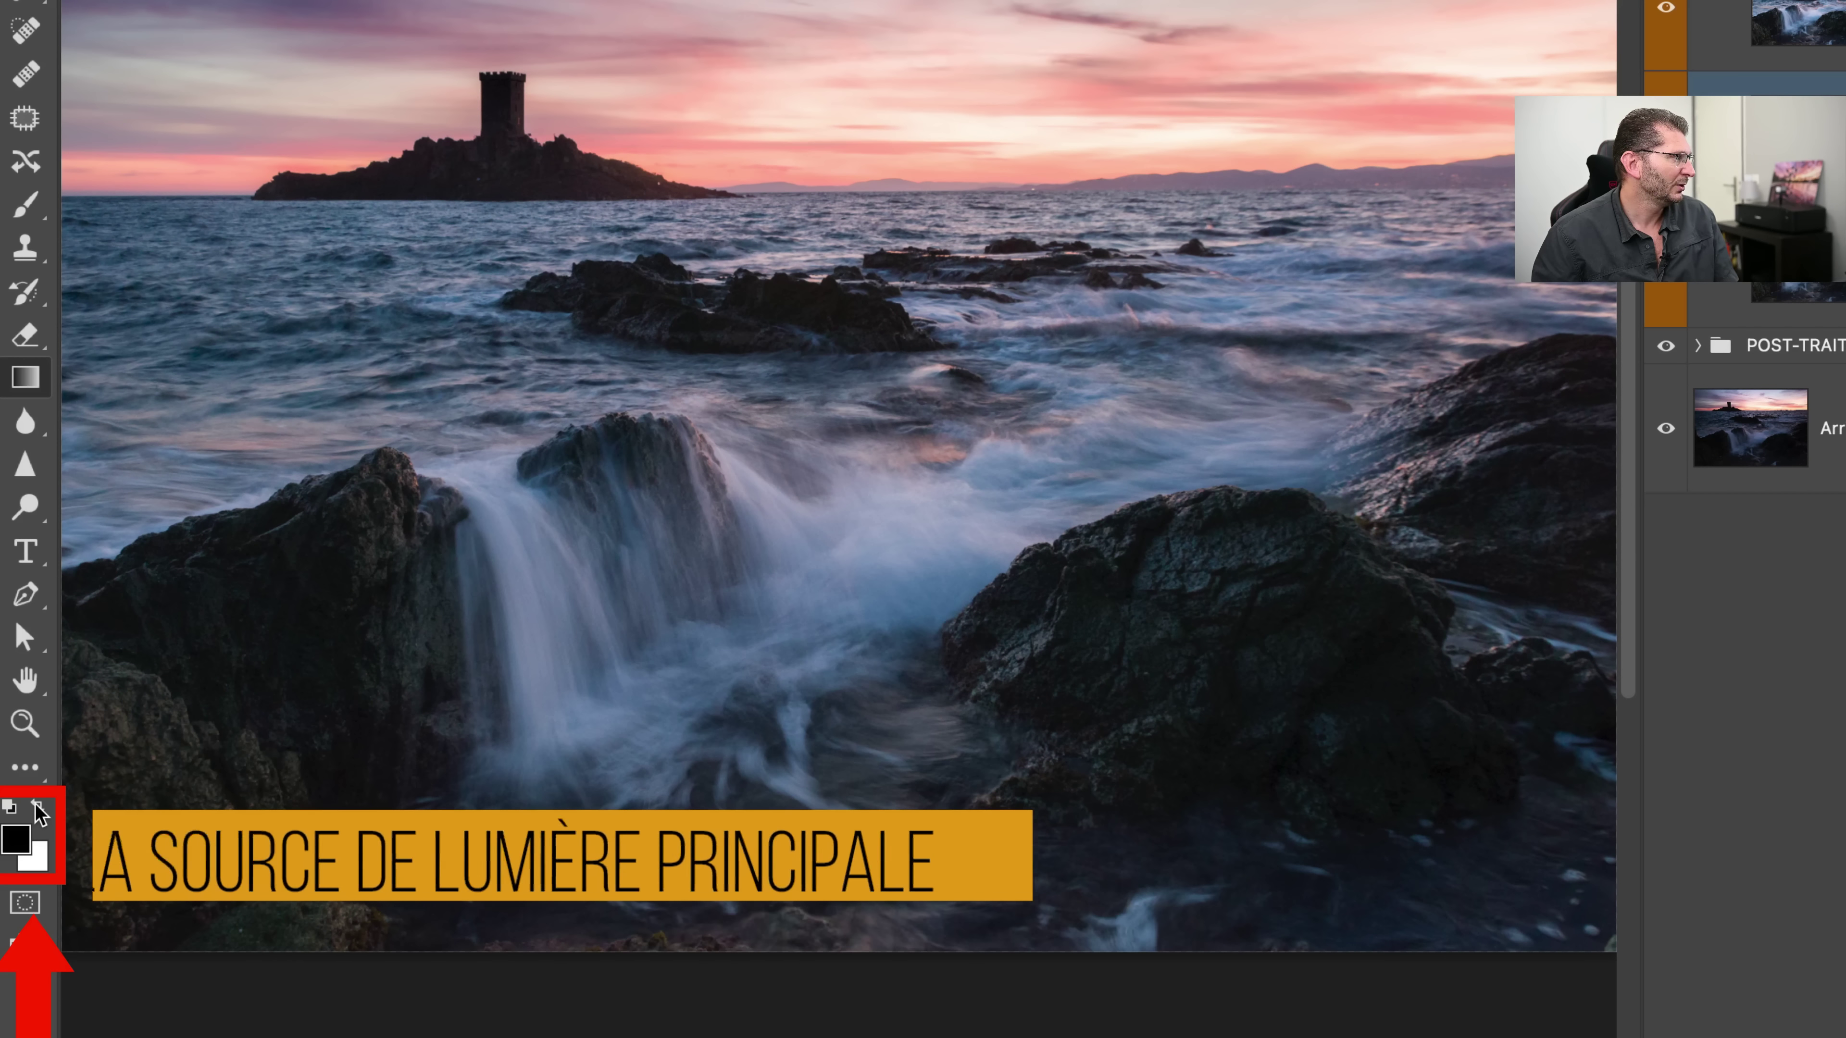
Step: Make white the foreground colour and add three overlapping radial gradients on the Orton fort mask around the bright sky above the horizon
click(36, 810)
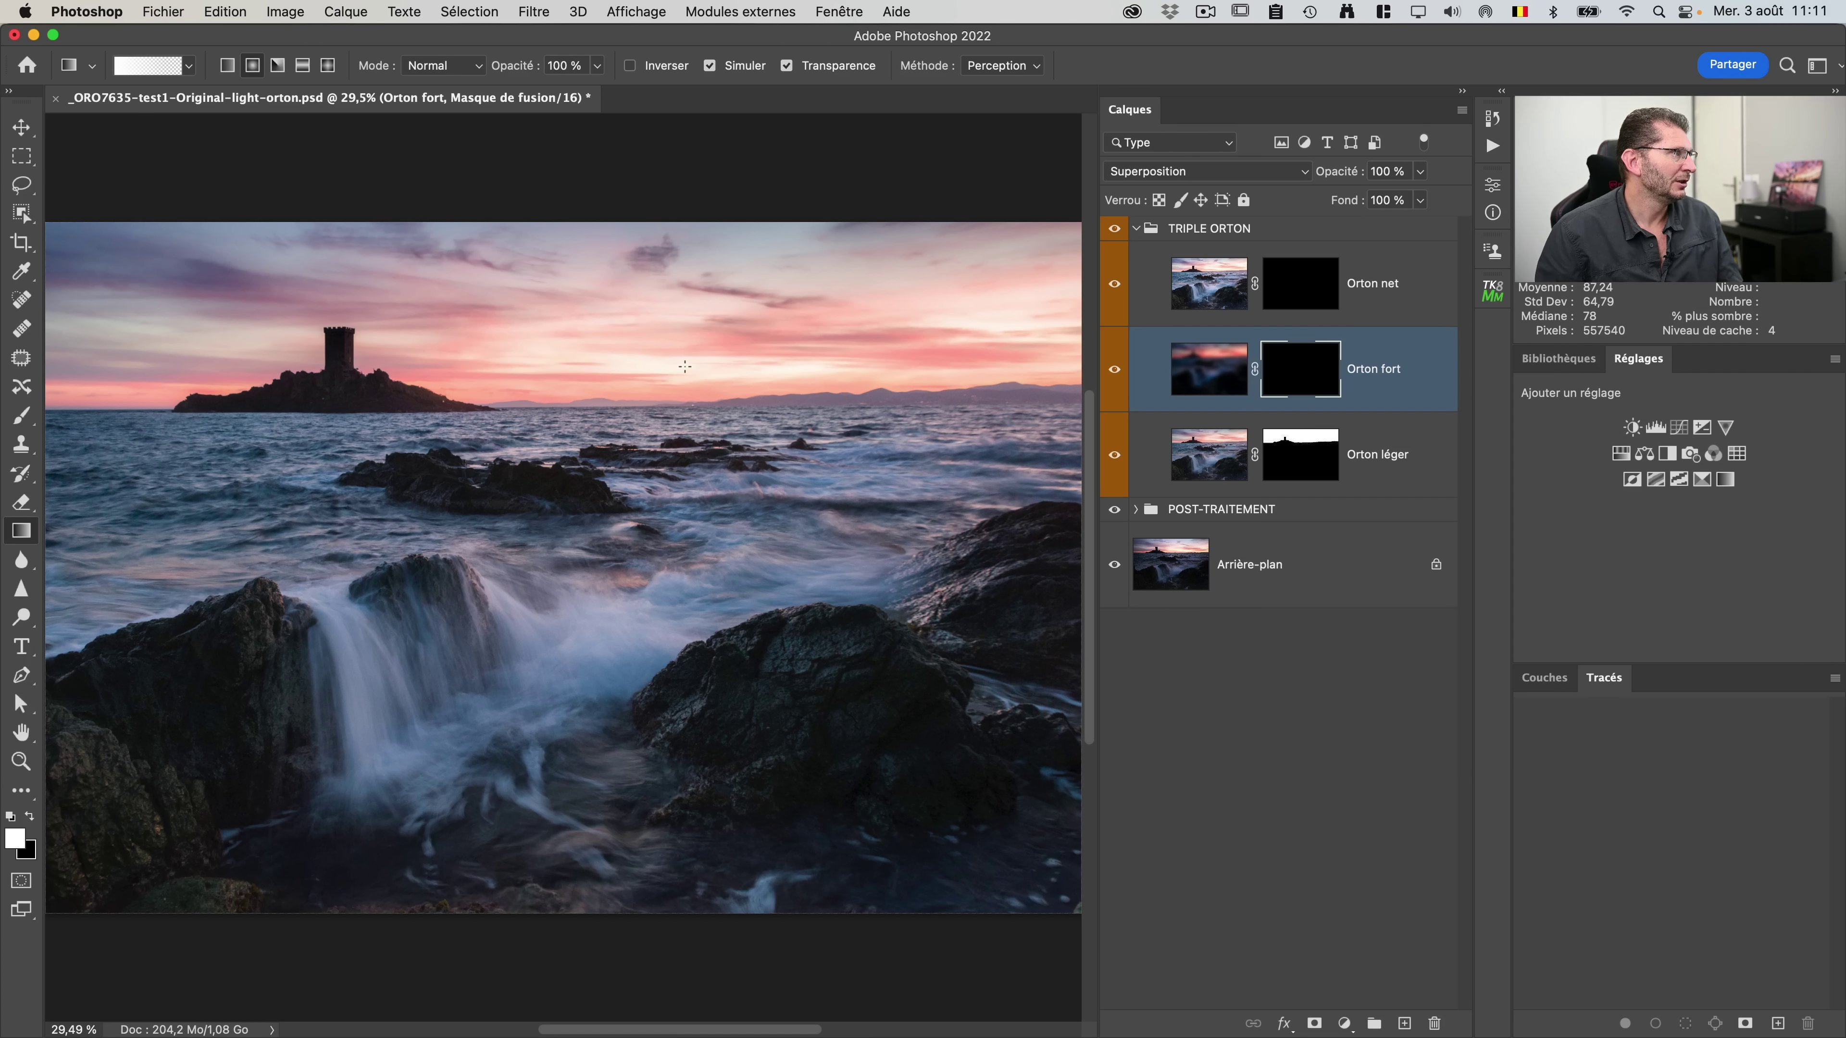
drag(693, 374, 490, 436)
drag(666, 370, 290, 385)
drag(585, 364, 205, 367)
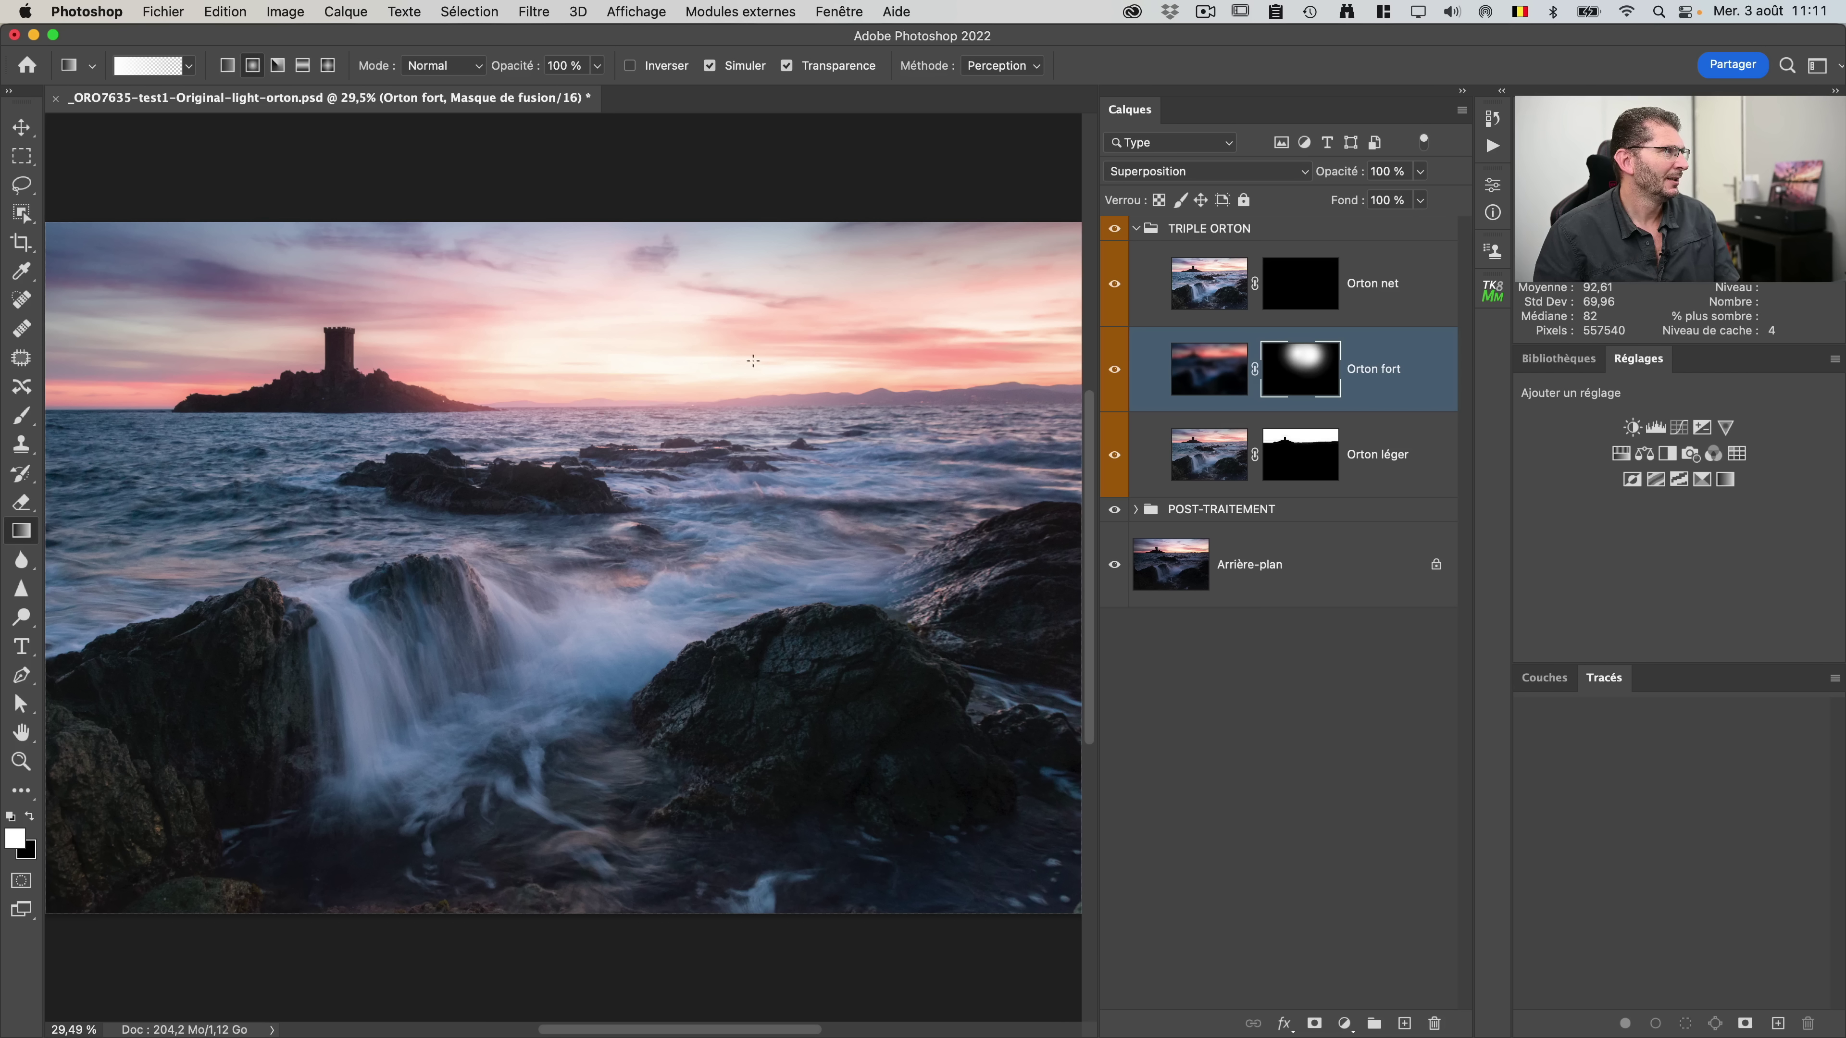
click(1780, 140)
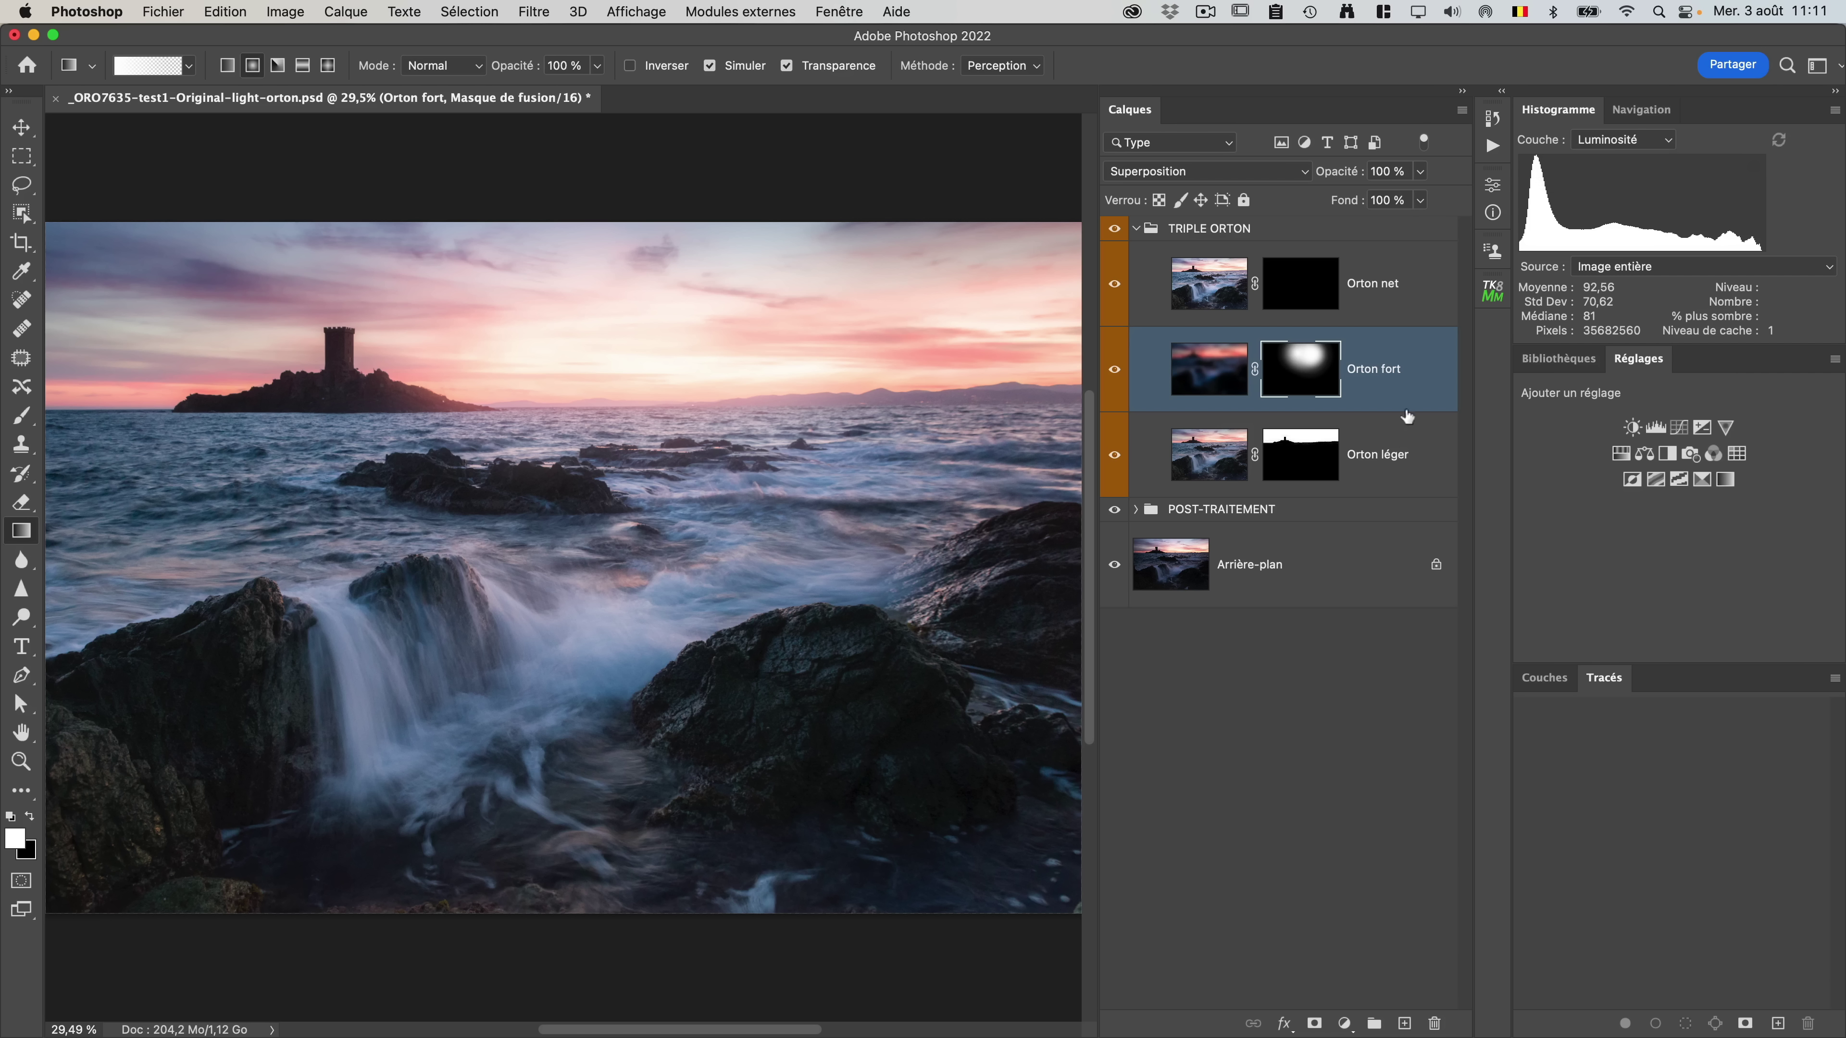
Step: Lower the Orton fort layer's opacity to 81 % and compare the image with and without the layer
drag(1353, 181, 1336, 178)
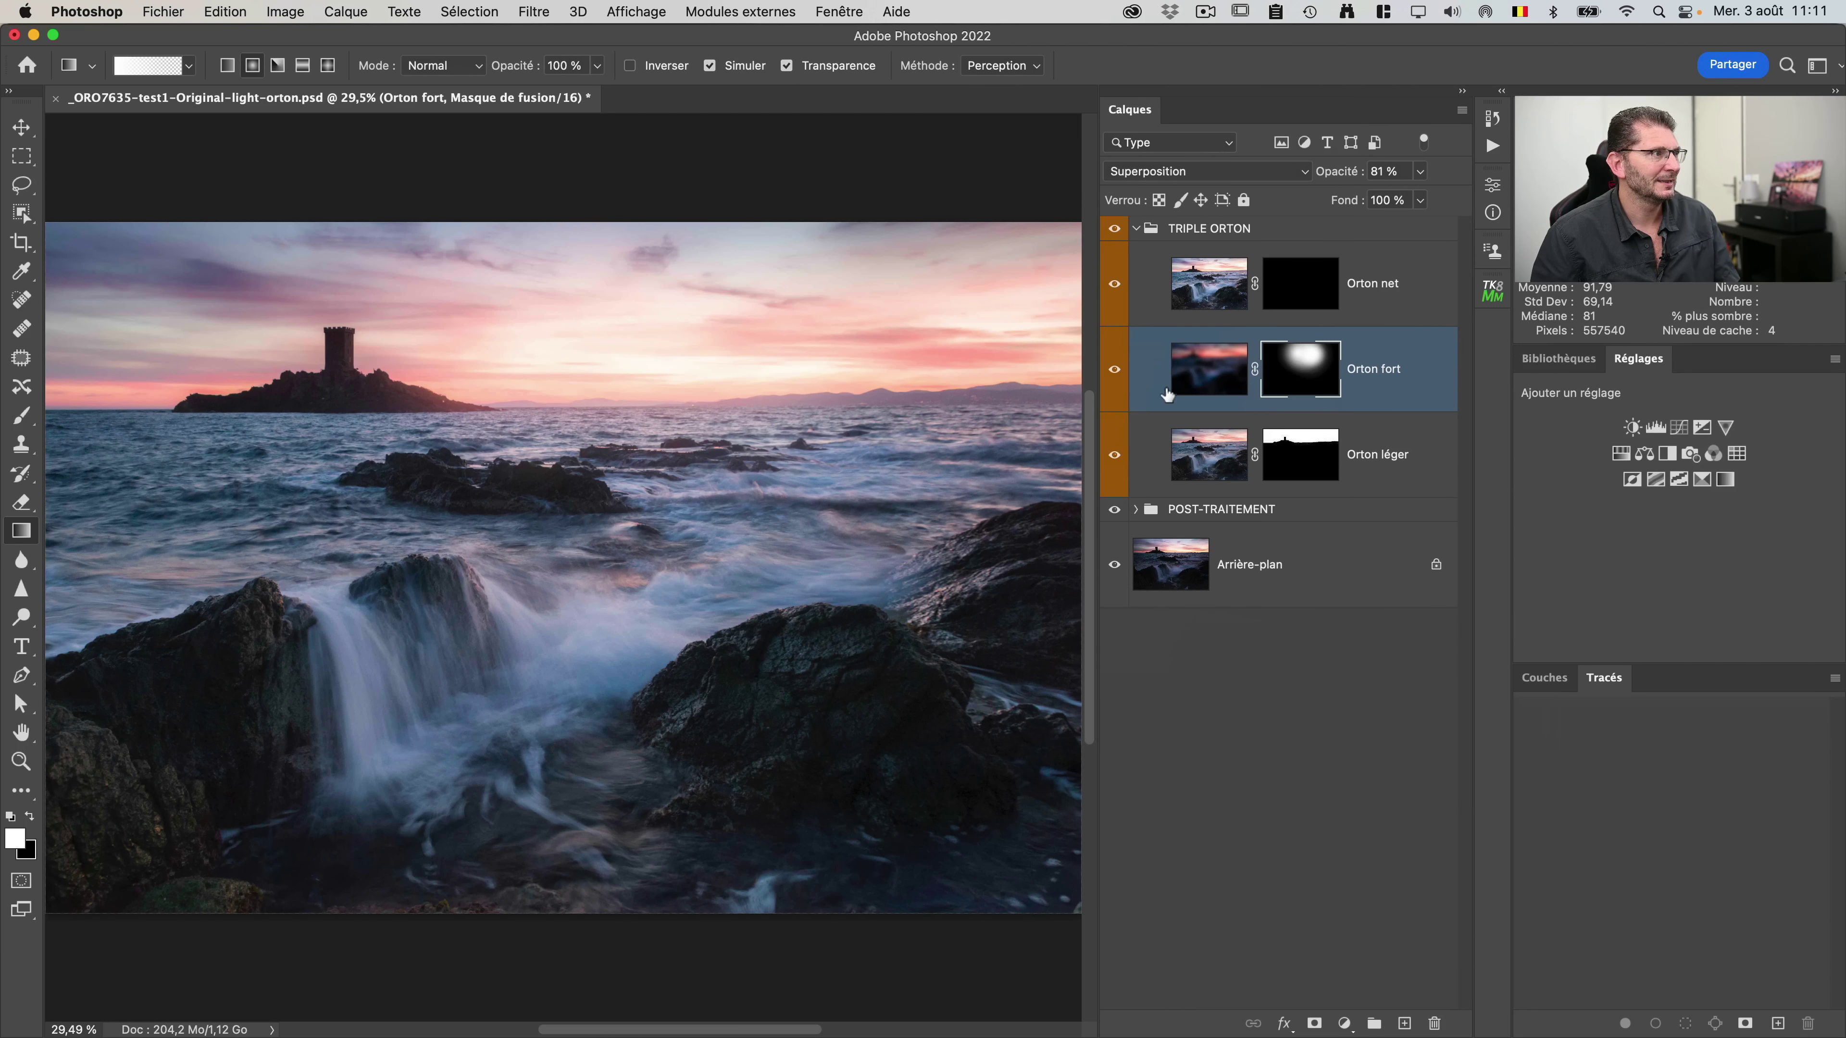
click(1115, 371)
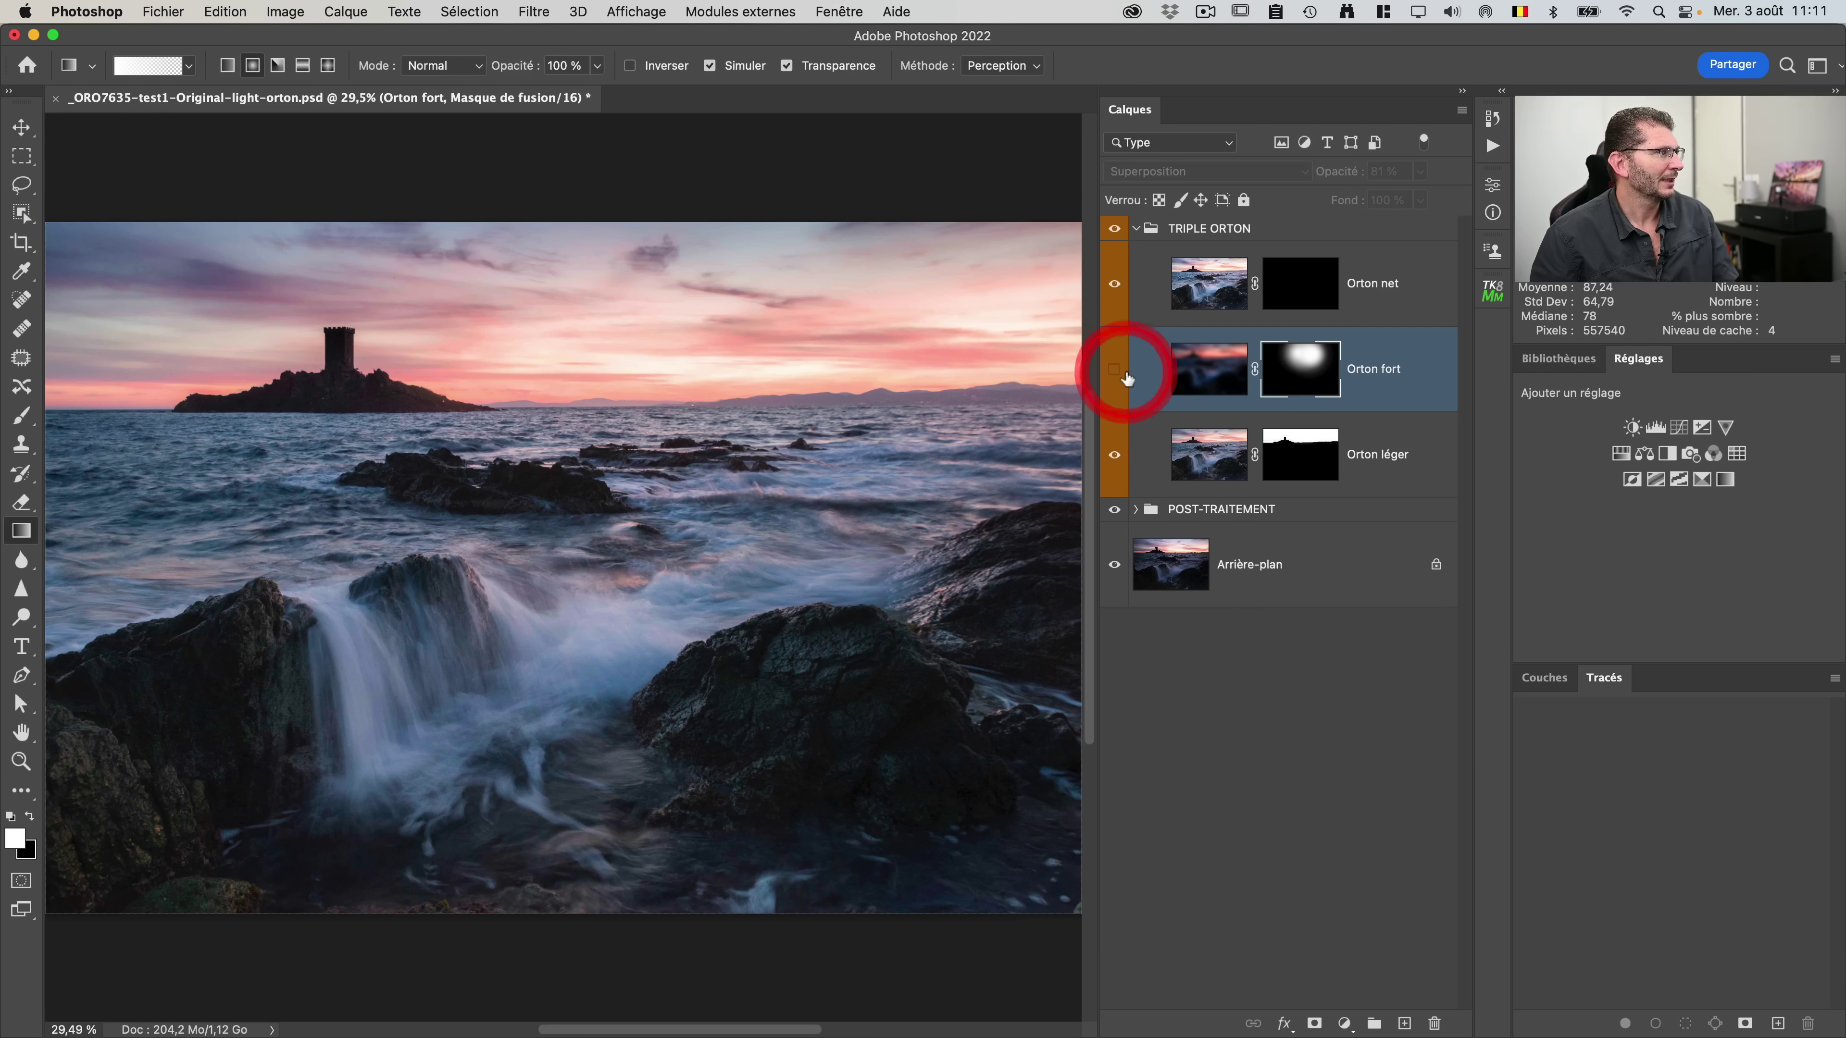
click(1125, 374)
click(1126, 374)
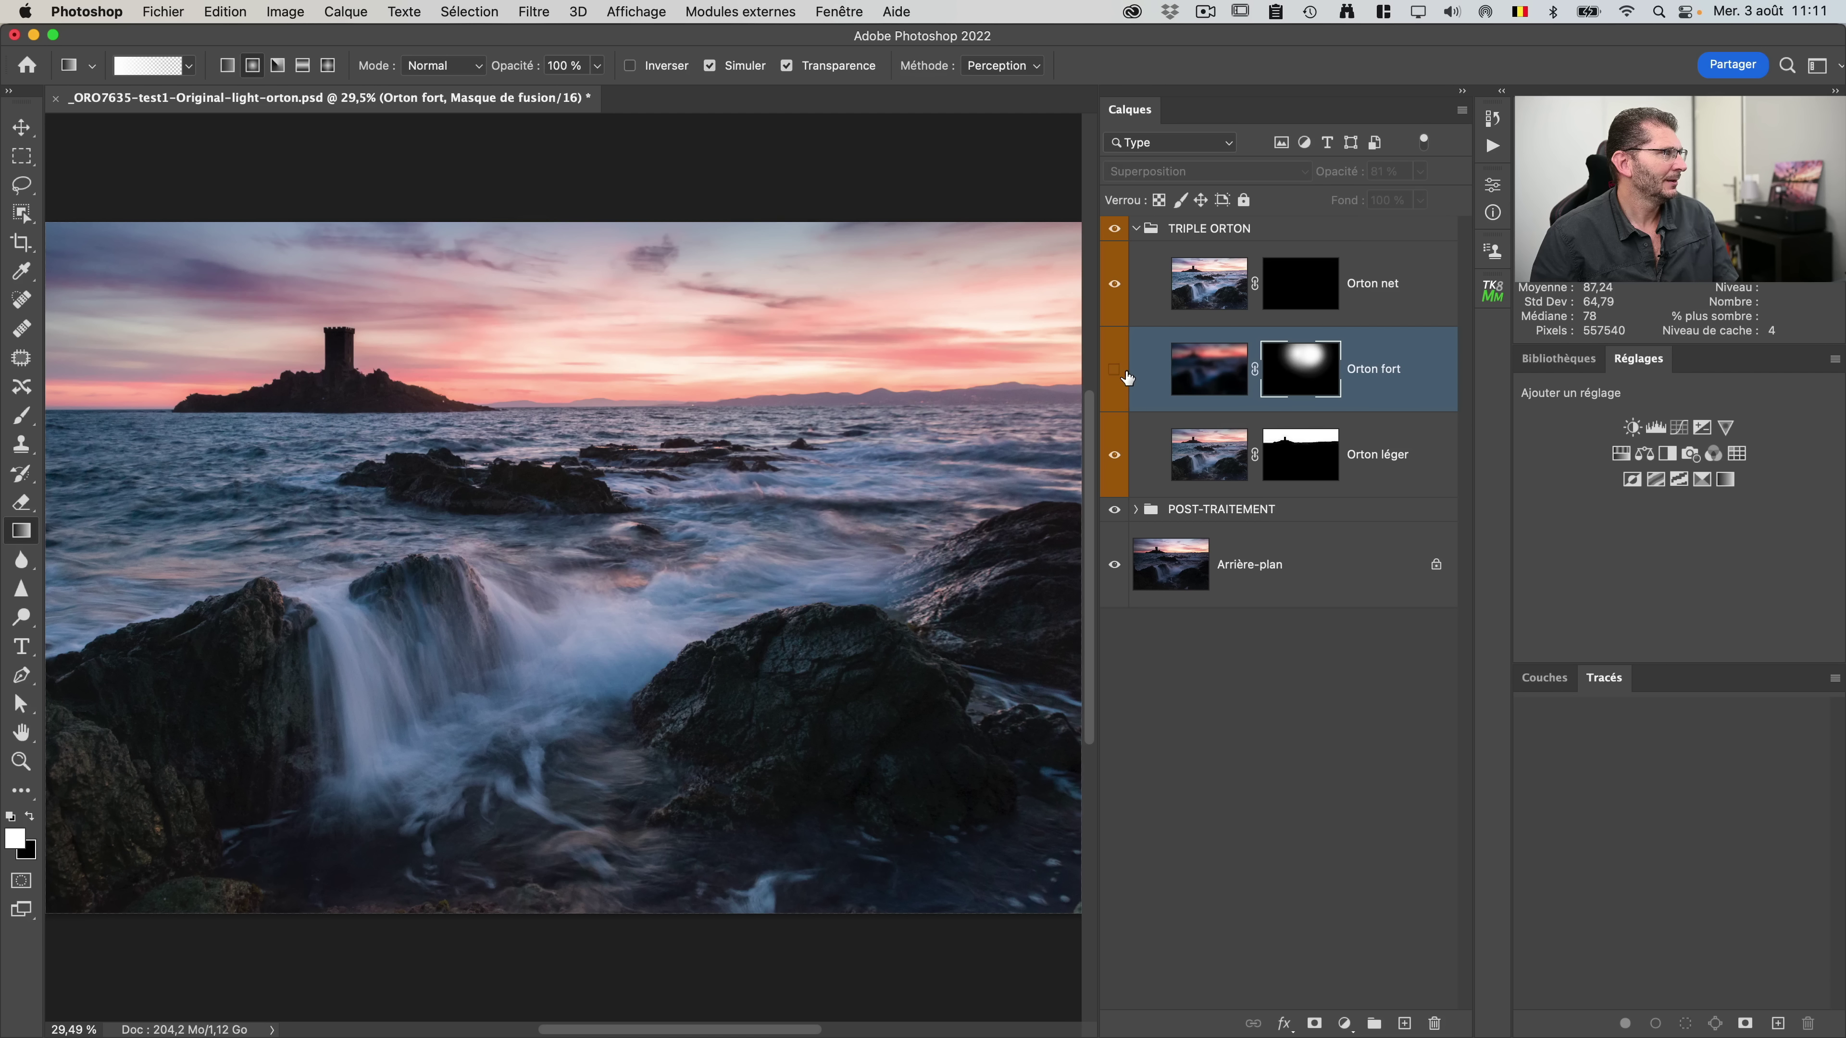
click(1125, 373)
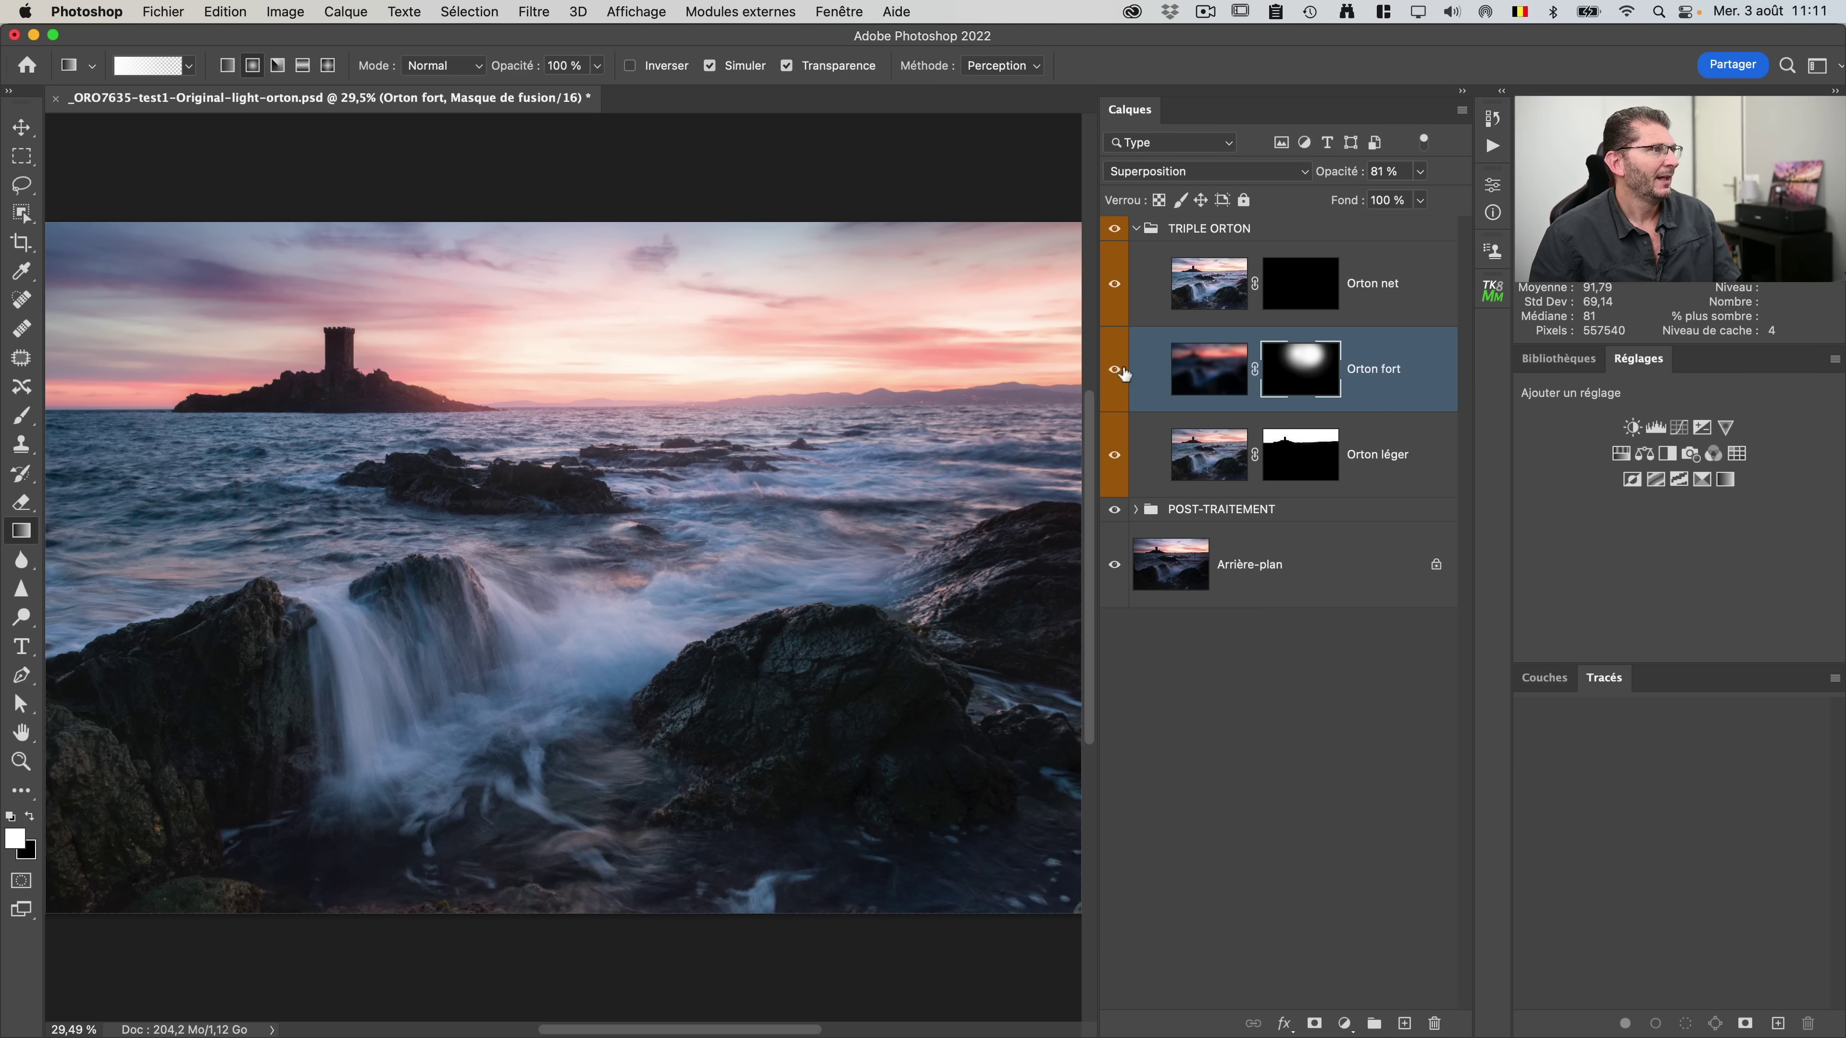
Step: Examine the Orton net effect on the large foreground rock by repeatedly disabling and re-enabling that layer's mask
click(1302, 294)
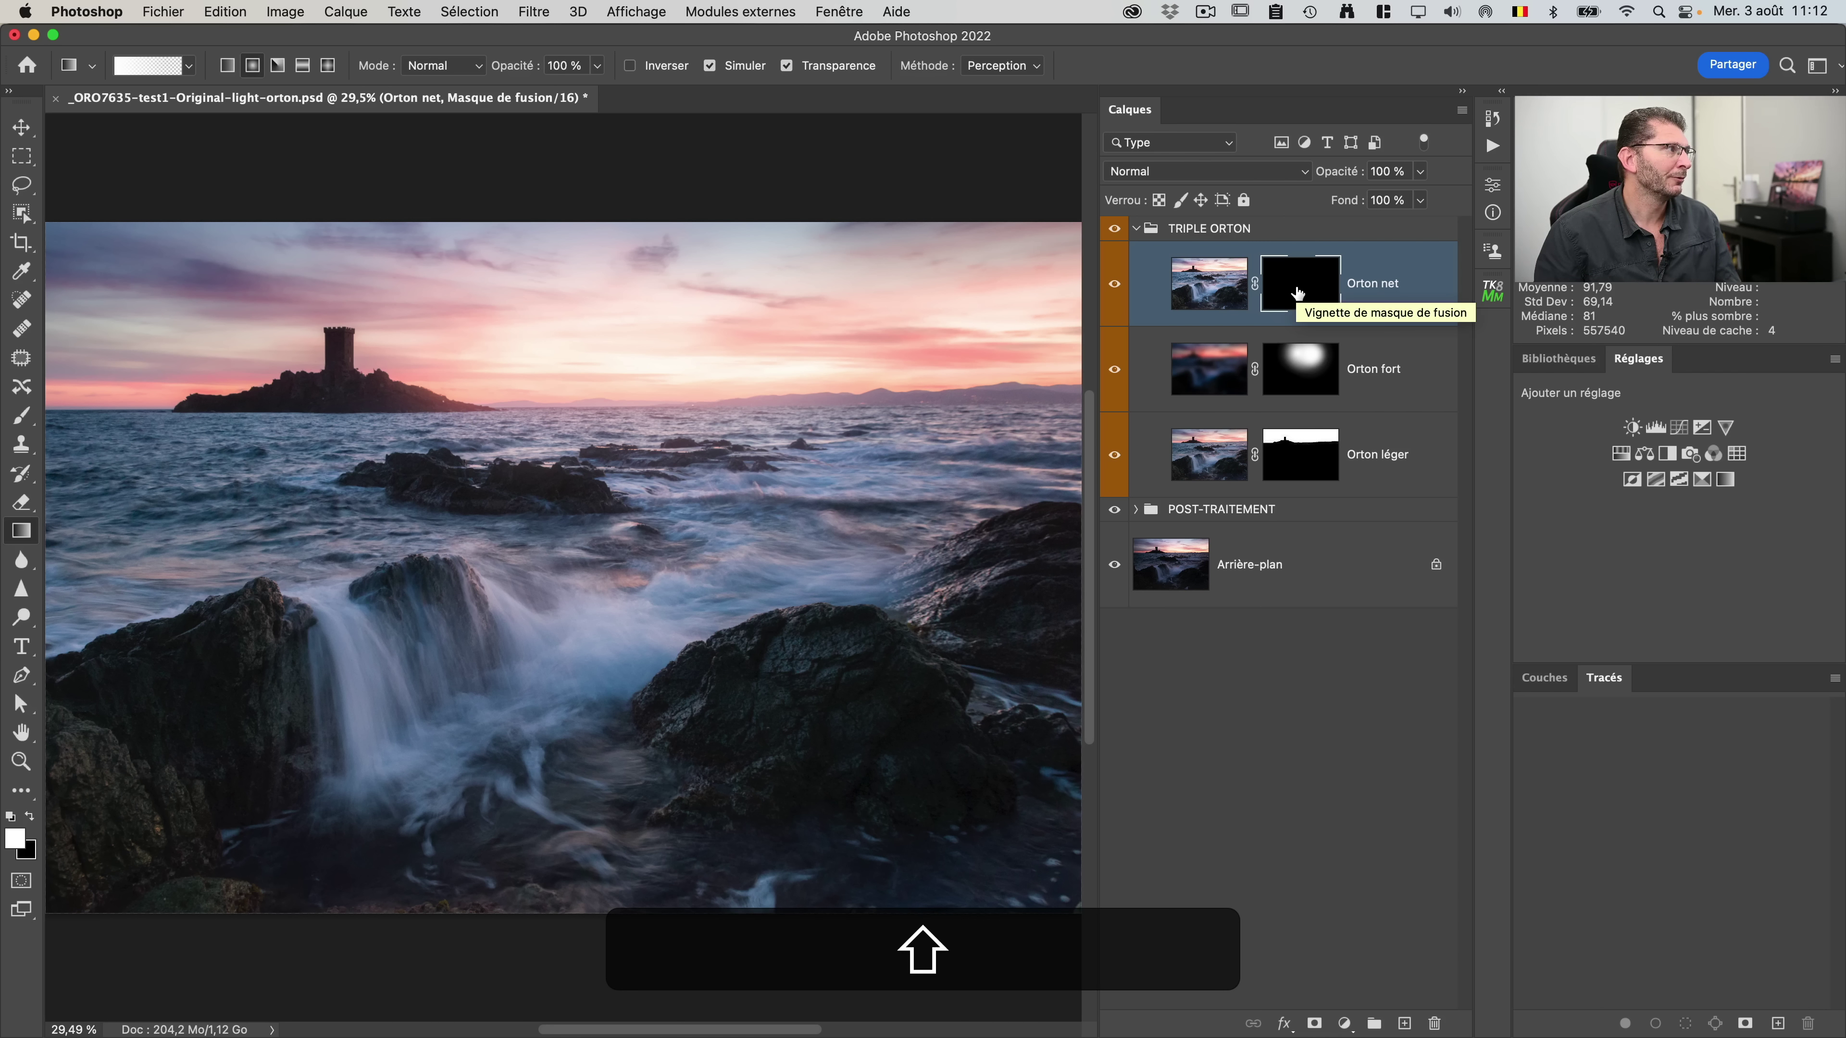
shift+click(1298, 293)
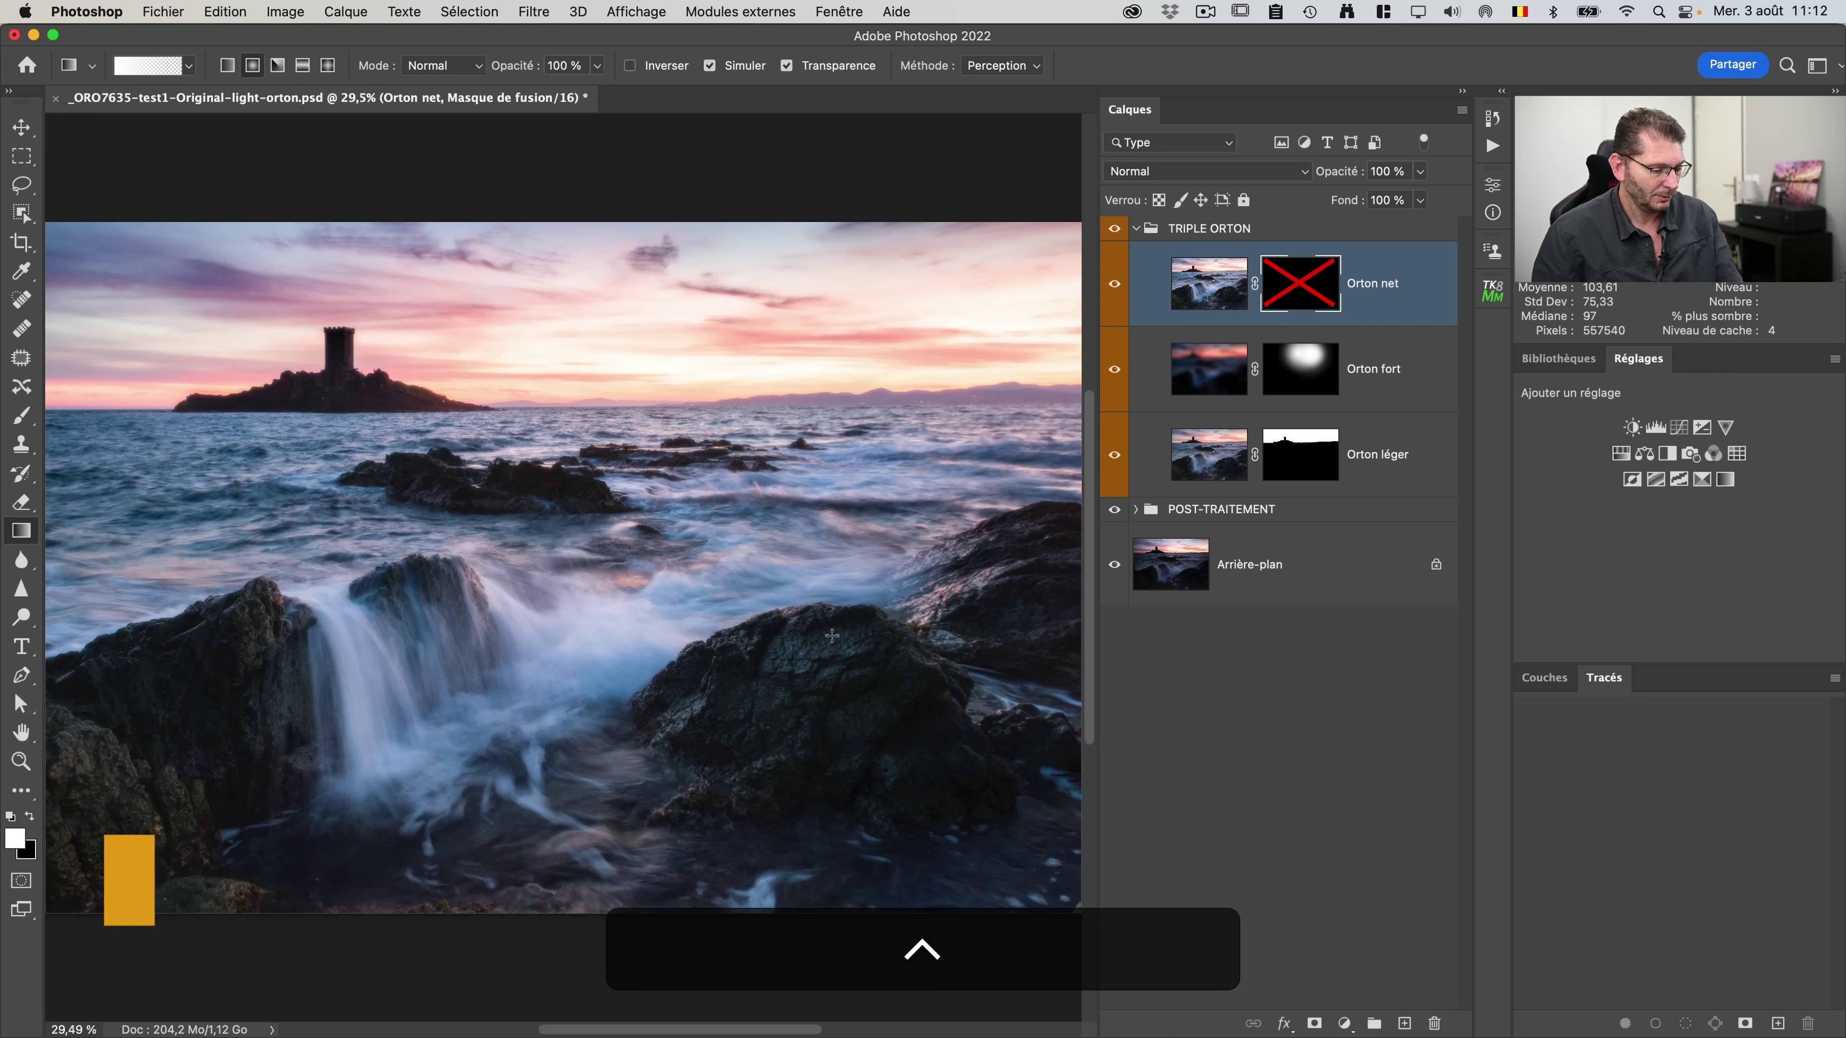
key(z)
drag(845, 636, 878, 627)
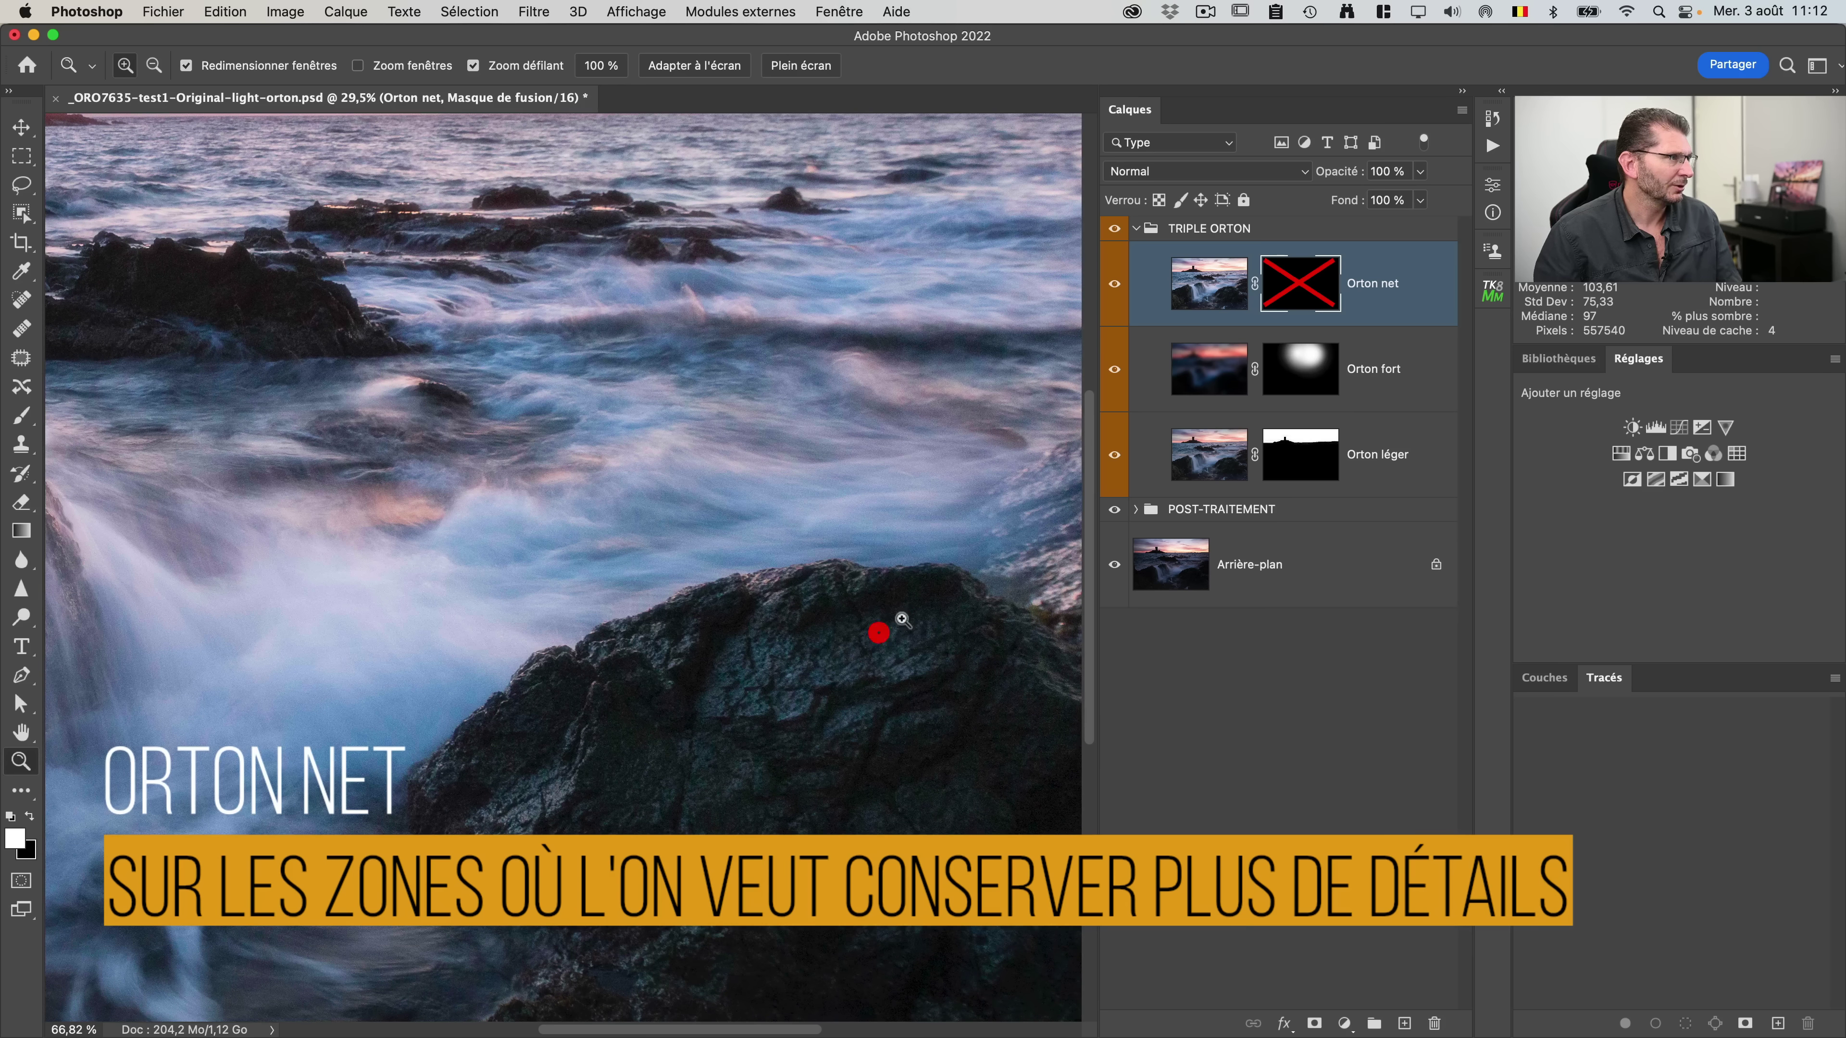
shift+click(1301, 283)
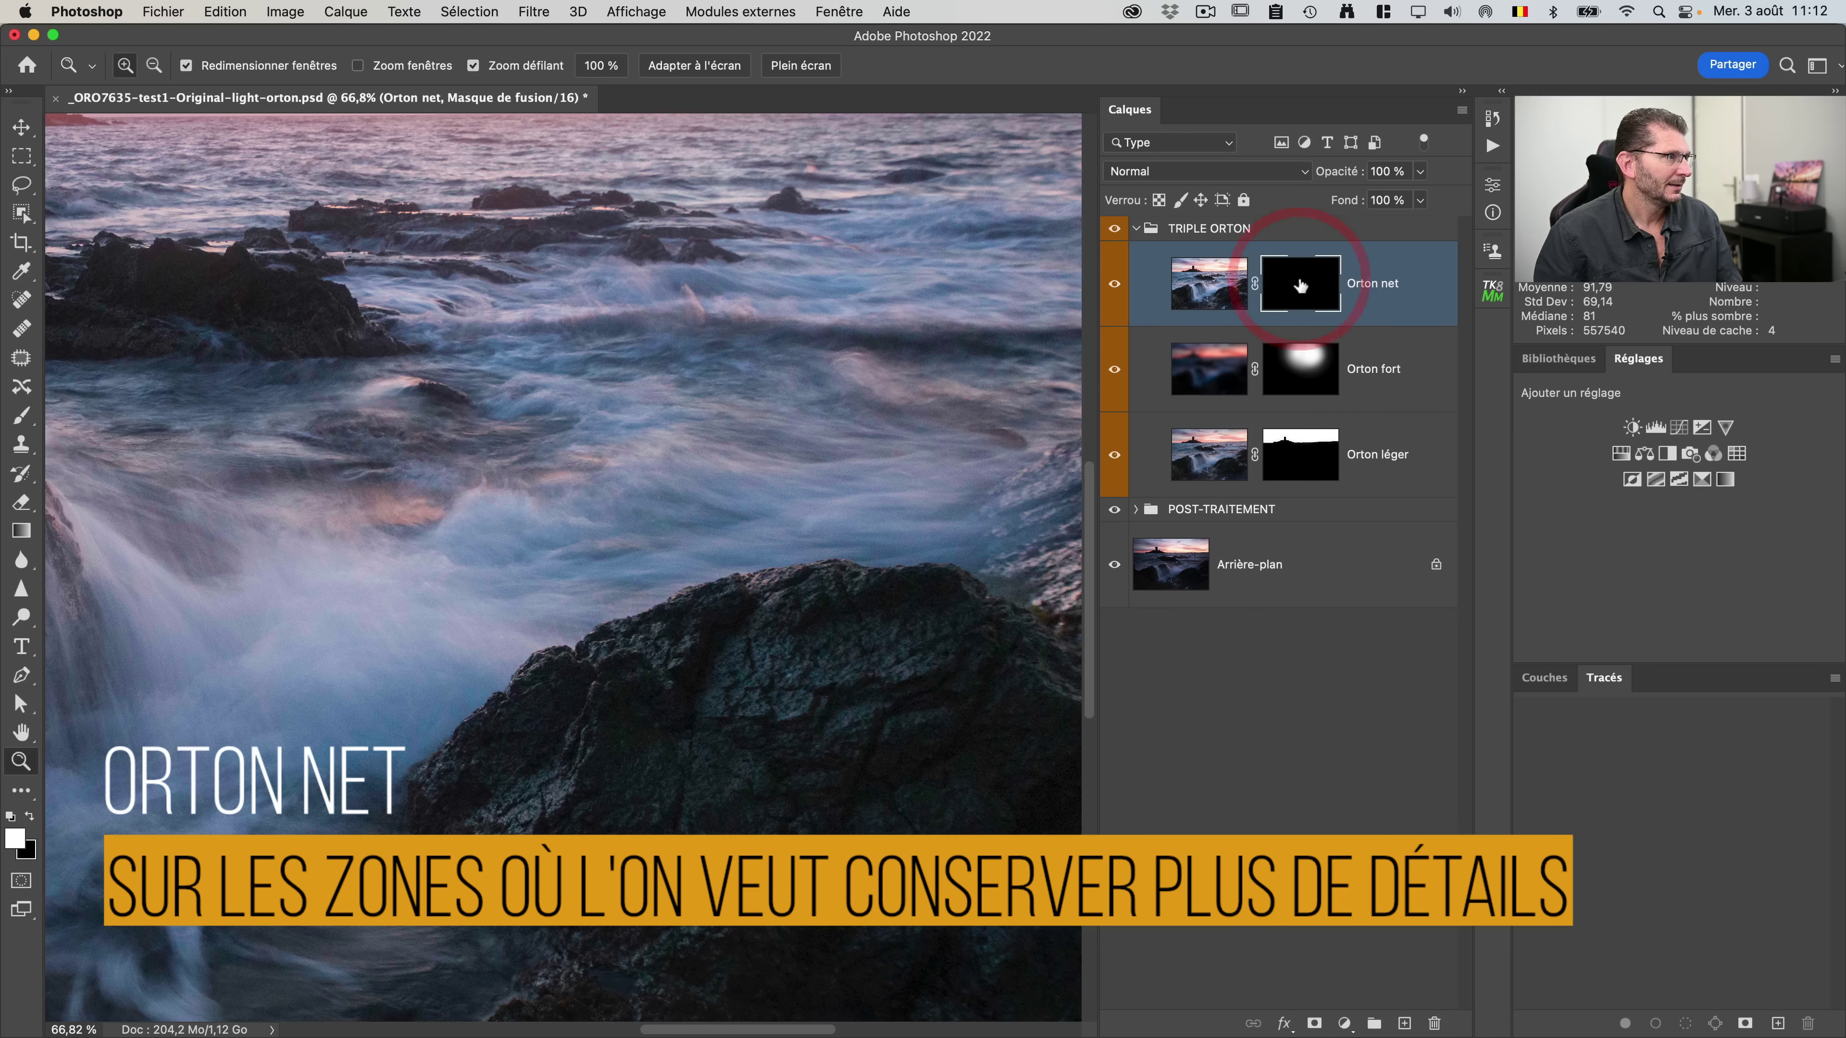
key(shift)
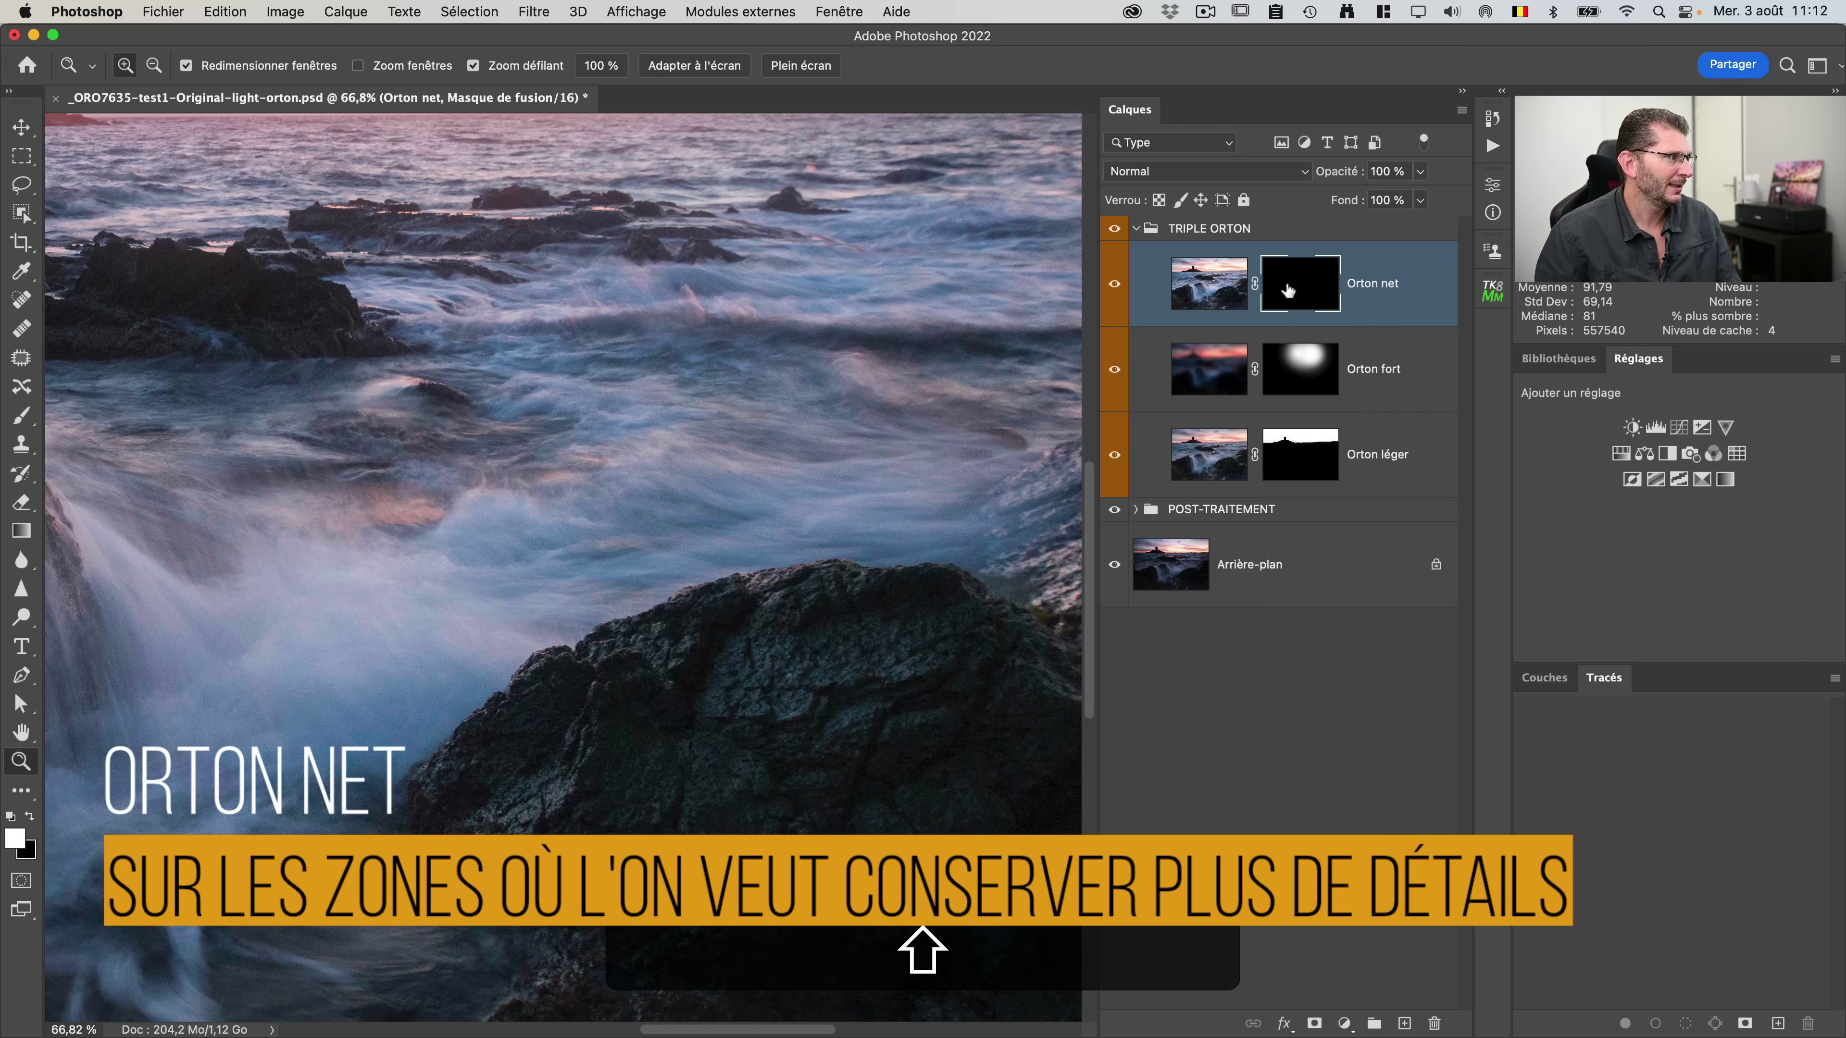
shift+click(1288, 291)
shift+click(1288, 289)
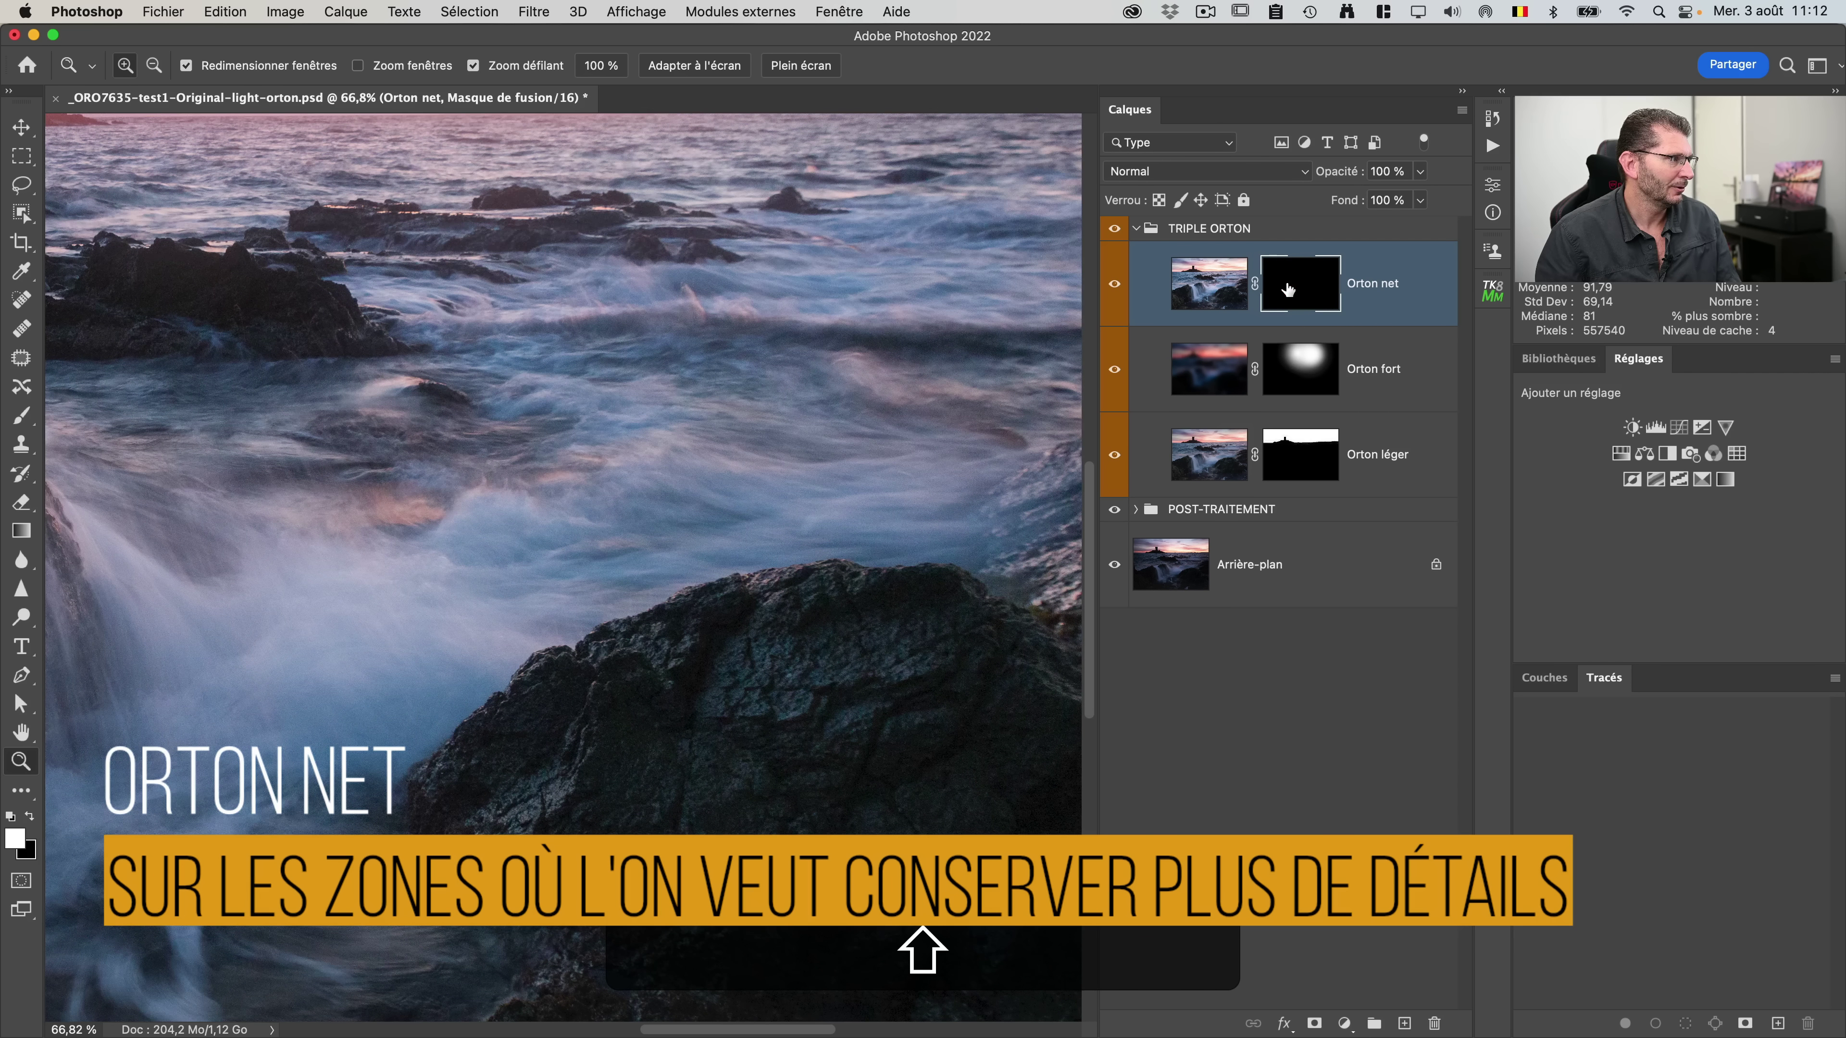
shift+click(1288, 289)
shift+click(1288, 289)
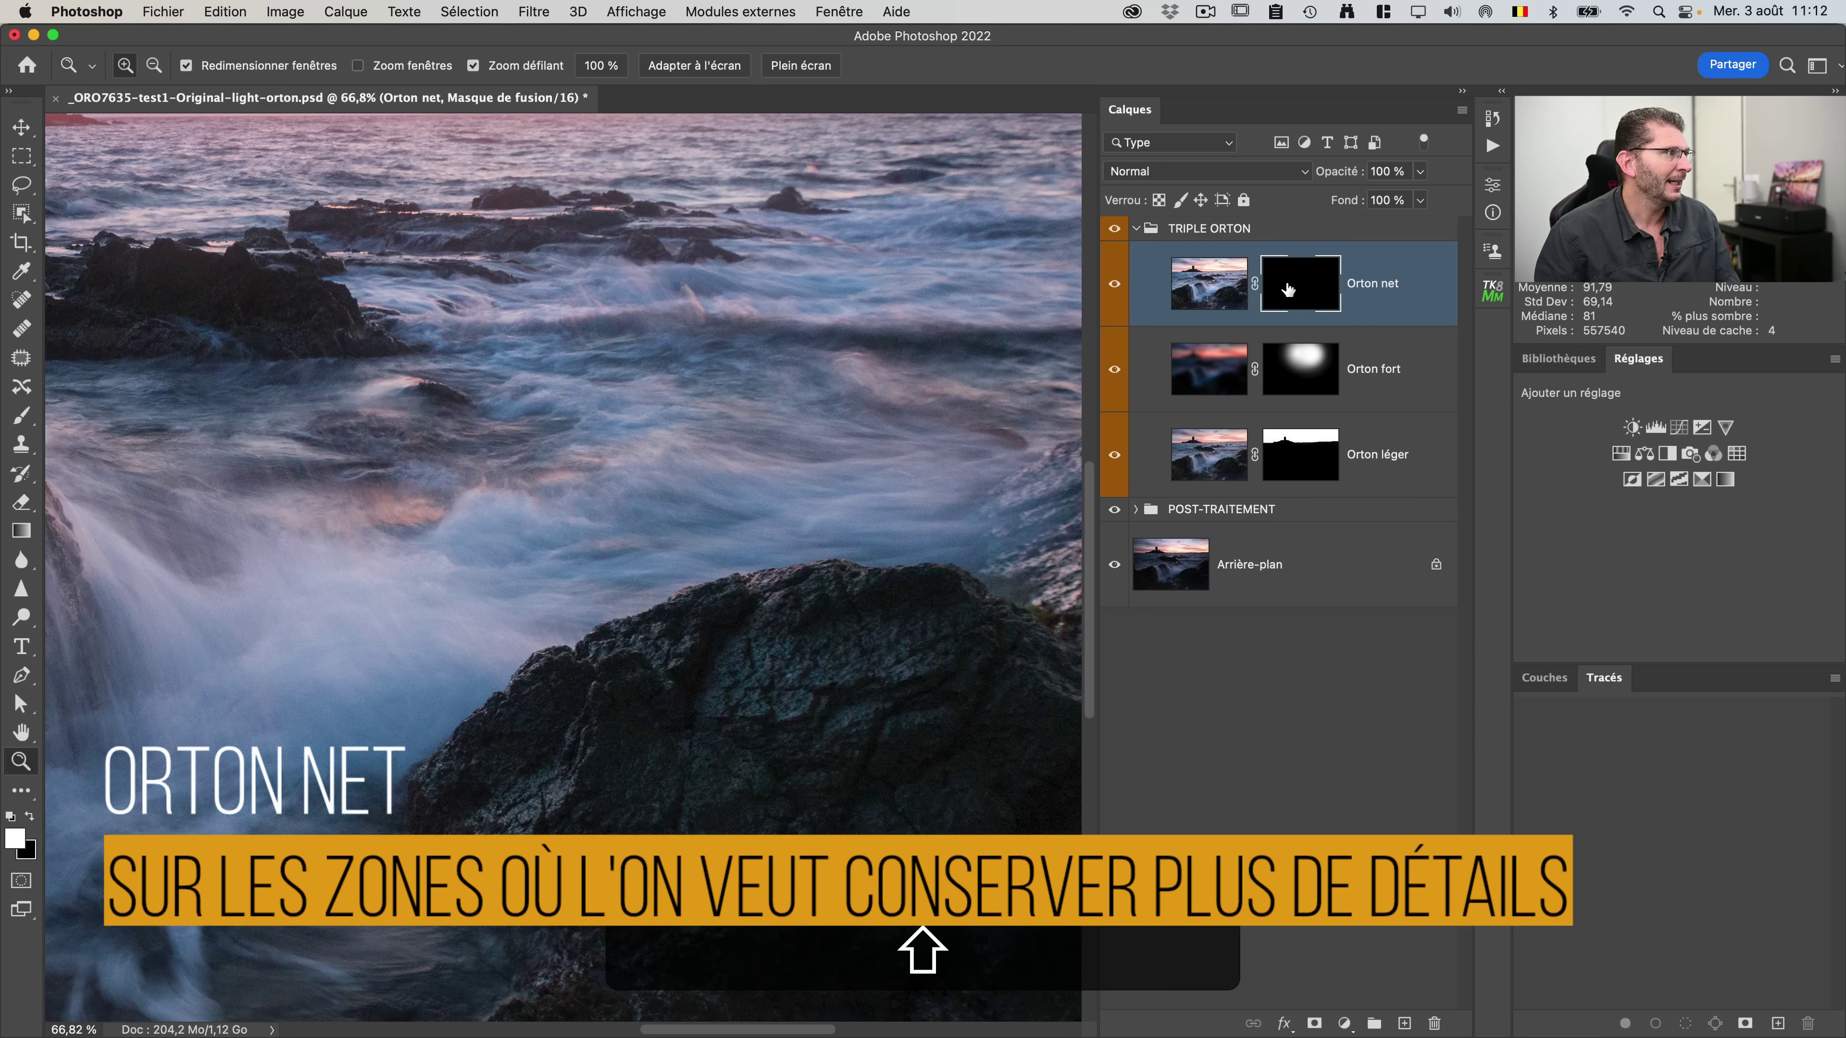
key(shift+super+0)
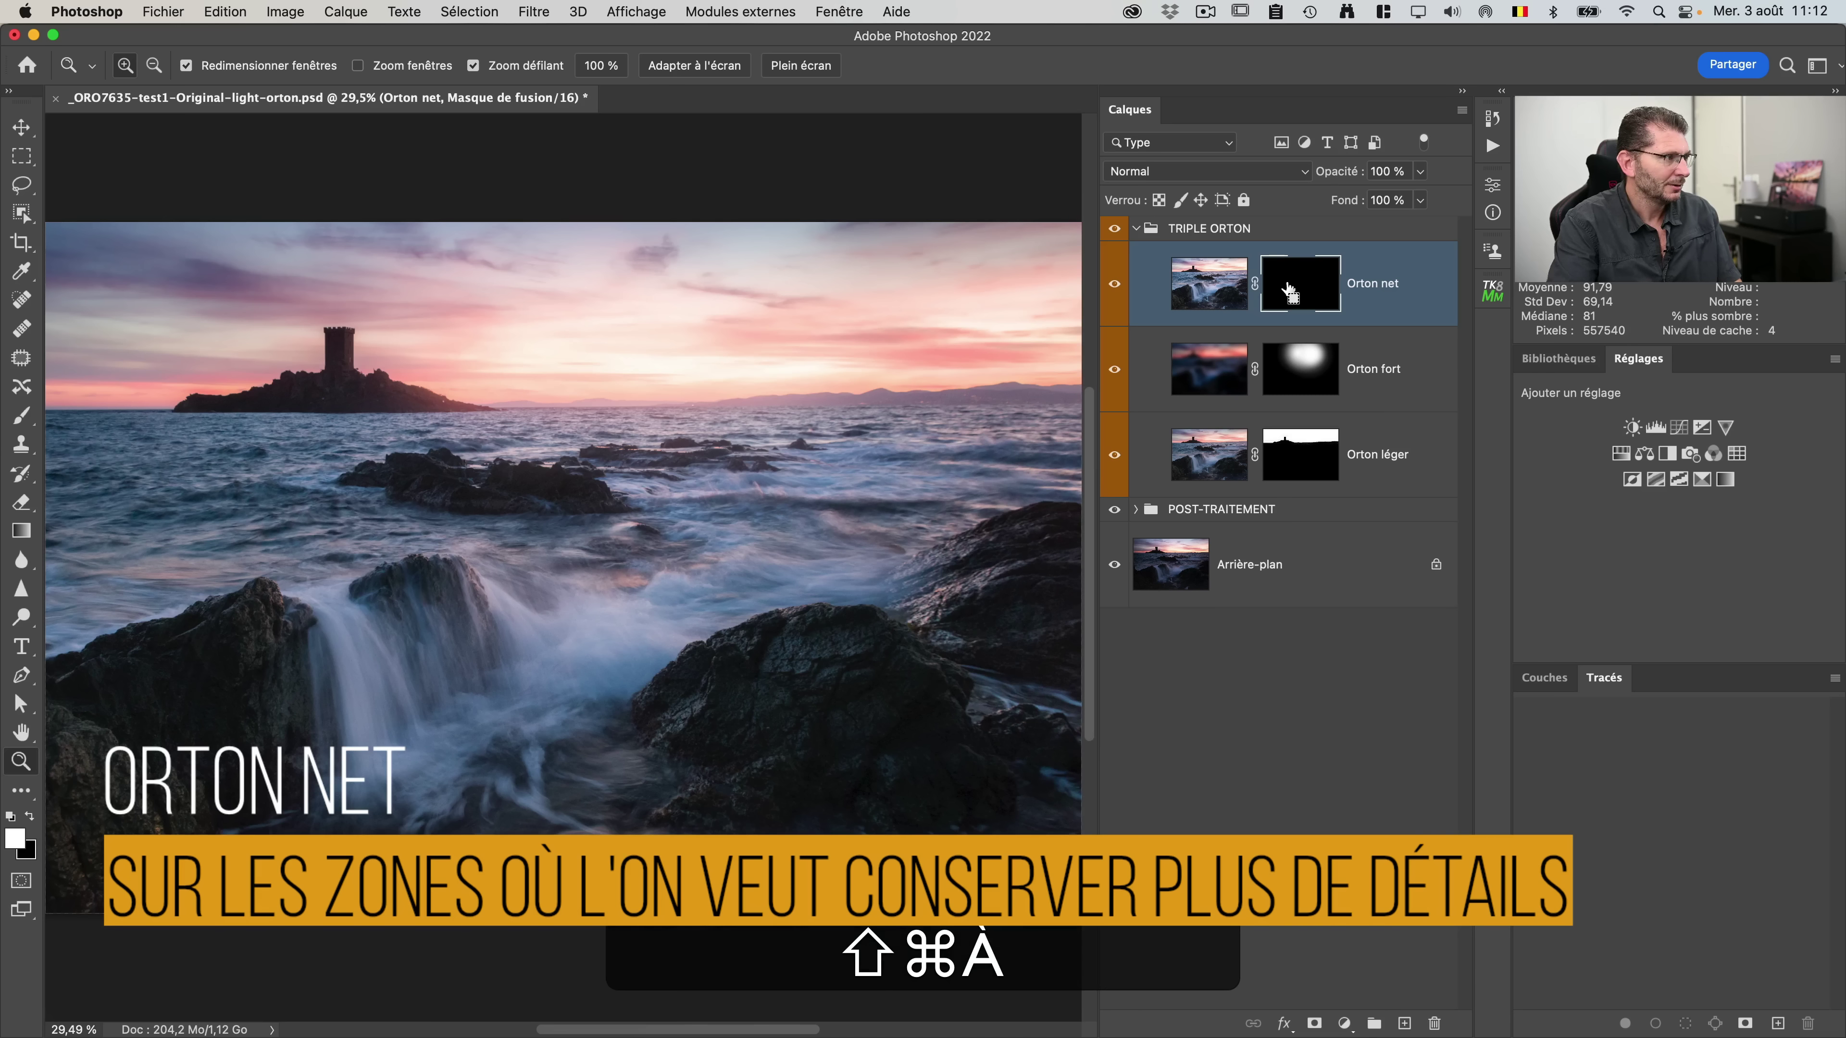
Step: Paint white on the Orton net mask over the foreground rocks, mid-water rocks and island with brush flow at 22 %, and compare the result
key(b)
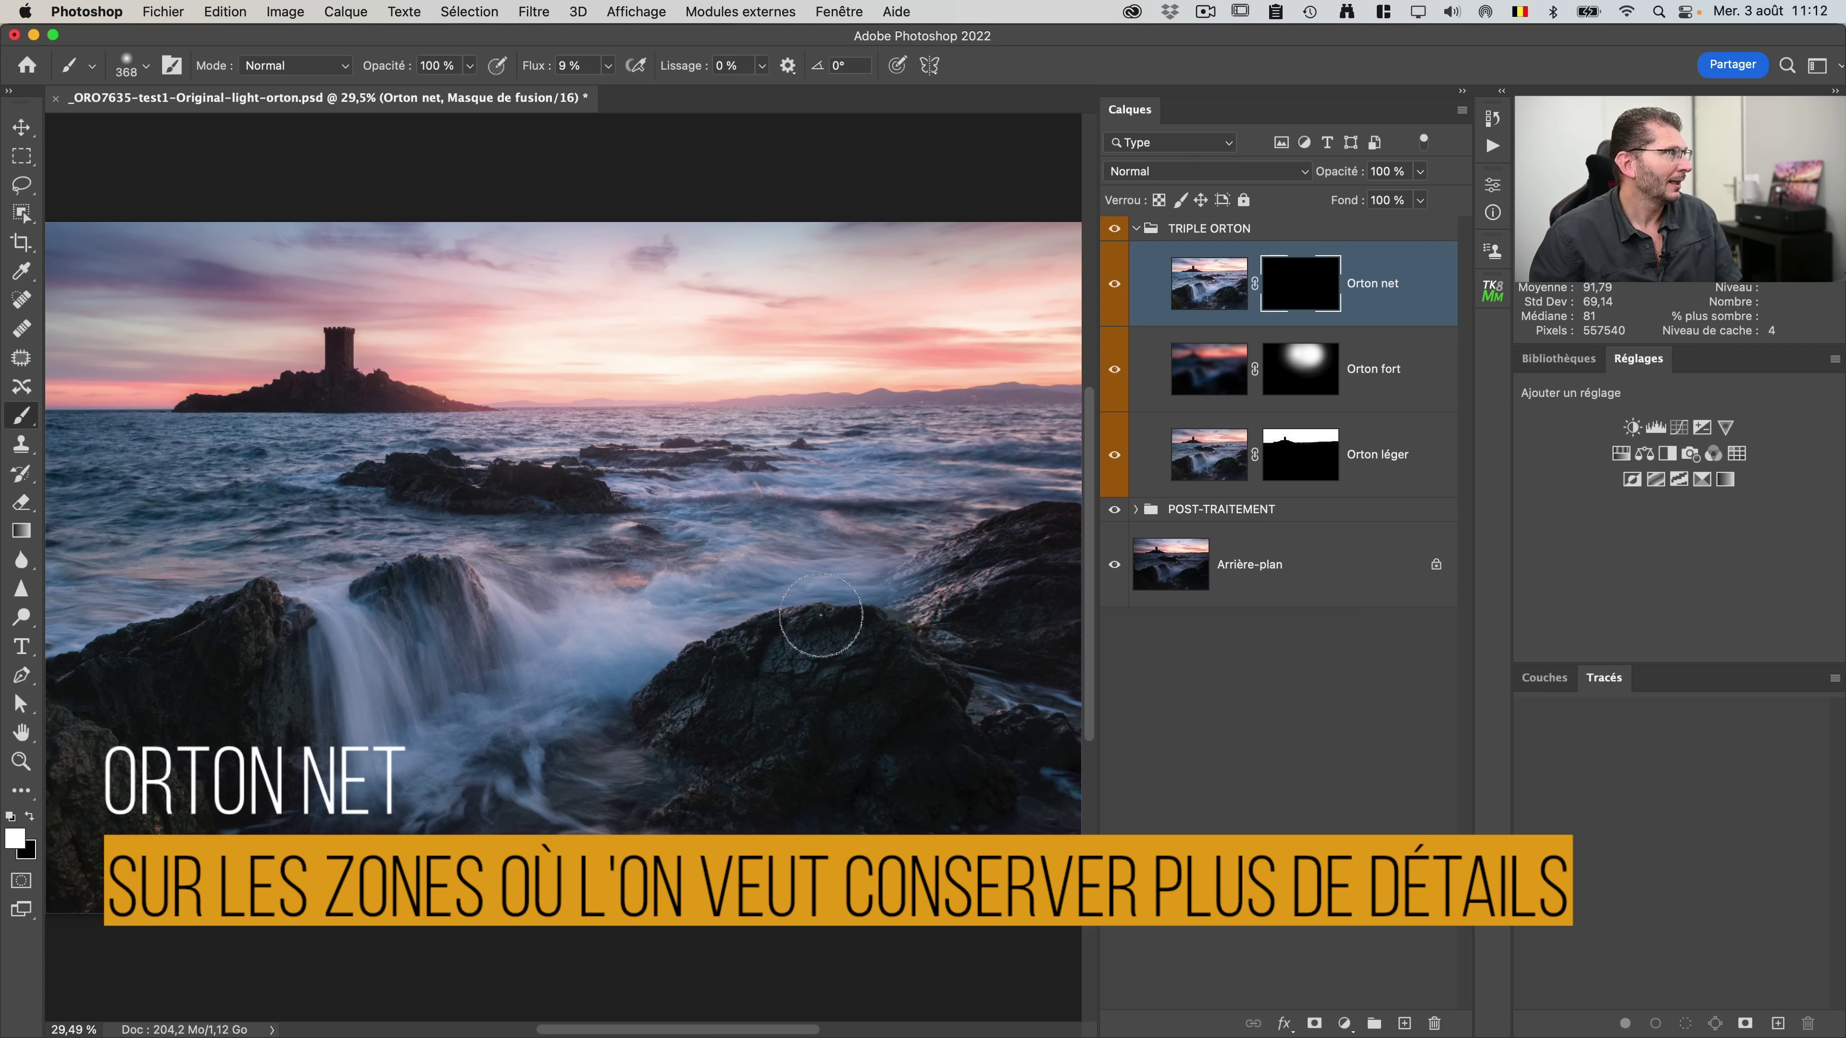
drag(530, 69, 546, 71)
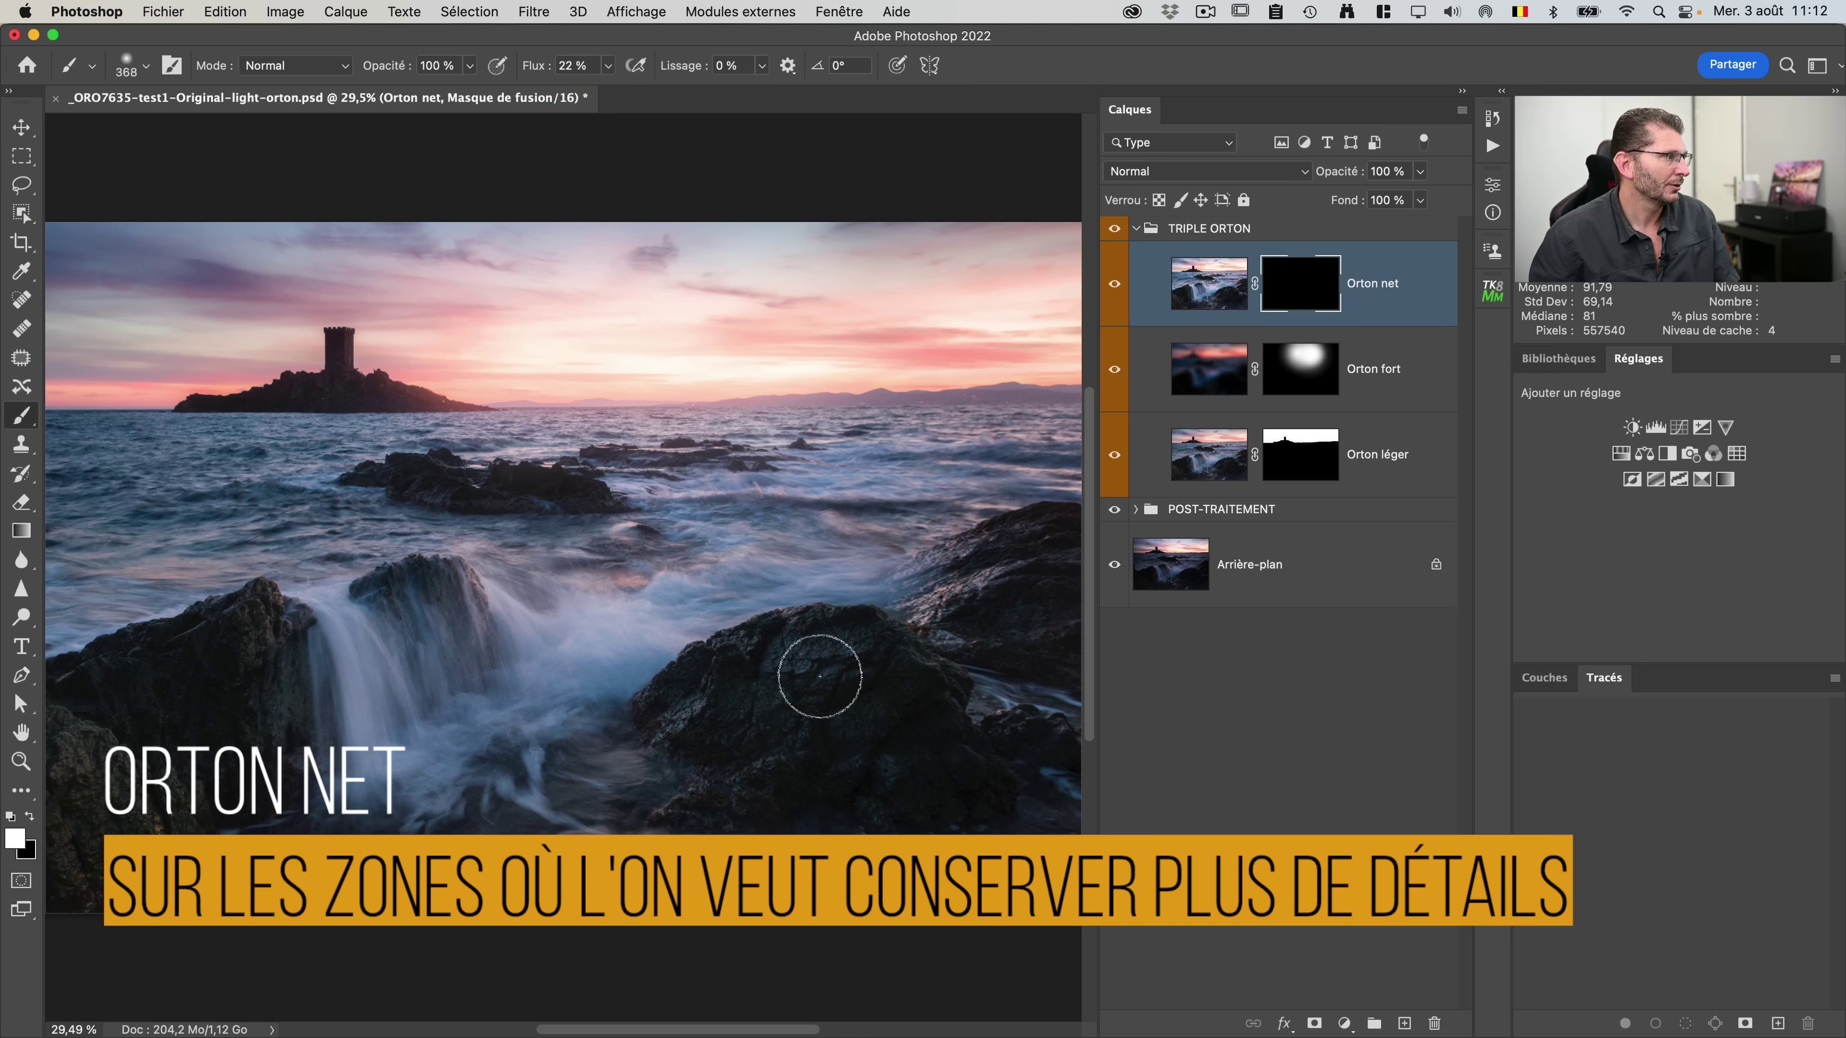
mouse_move(820, 678)
mouse_down()
mouse_move(856, 651)
mouse_move(790, 672)
mouse_move(854, 639)
mouse_move(763, 661)
mouse_move(801, 636)
mouse_move(781, 681)
mouse_up()
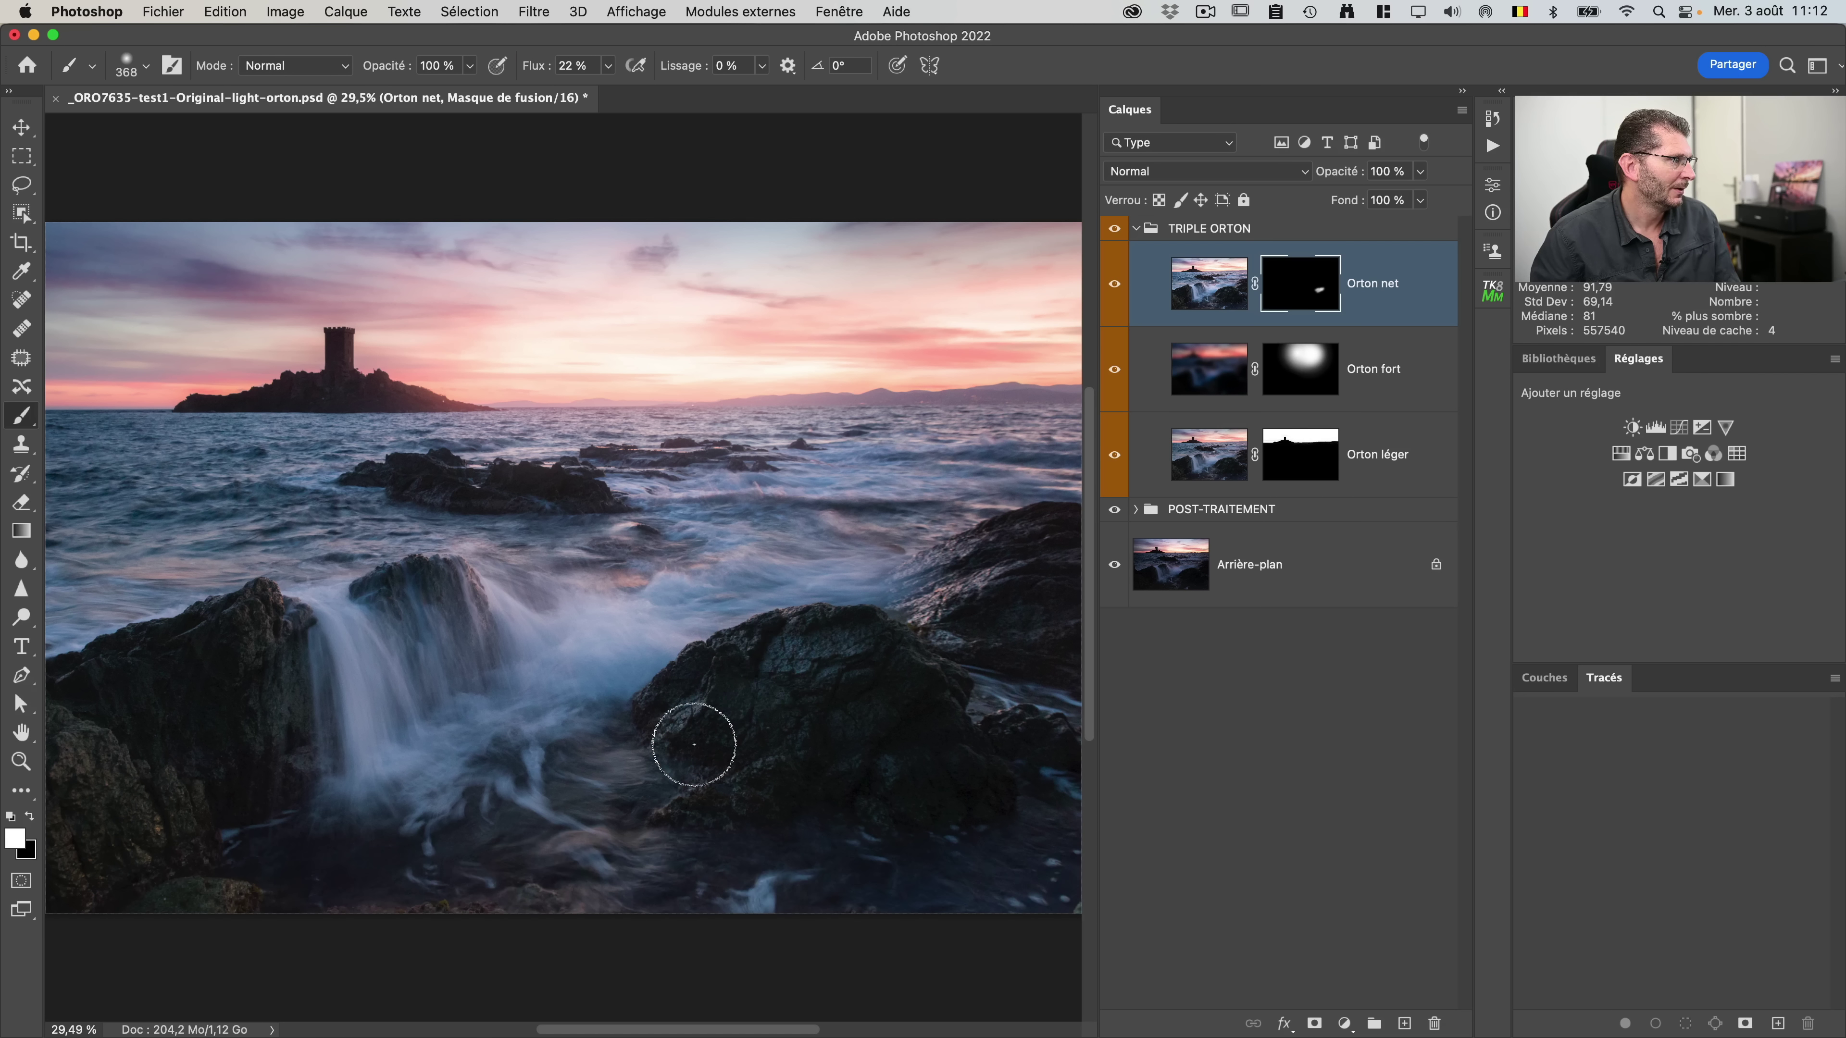
mouse_move(966, 653)
mouse_down()
mouse_move(1017, 561)
mouse_move(906, 603)
mouse_move(966, 556)
mouse_move(1044, 557)
mouse_up()
mouse_move(253, 696)
mouse_down()
mouse_move(109, 811)
mouse_move(84, 719)
mouse_move(128, 791)
mouse_up()
mouse_move(200, 829)
mouse_down()
mouse_move(174, 791)
mouse_move(198, 688)
mouse_move(237, 648)
mouse_move(160, 692)
mouse_move(311, 639)
mouse_up()
mouse_move(490, 512)
mouse_down()
mouse_move(425, 480)
mouse_move(608, 503)
mouse_move(433, 484)
mouse_up()
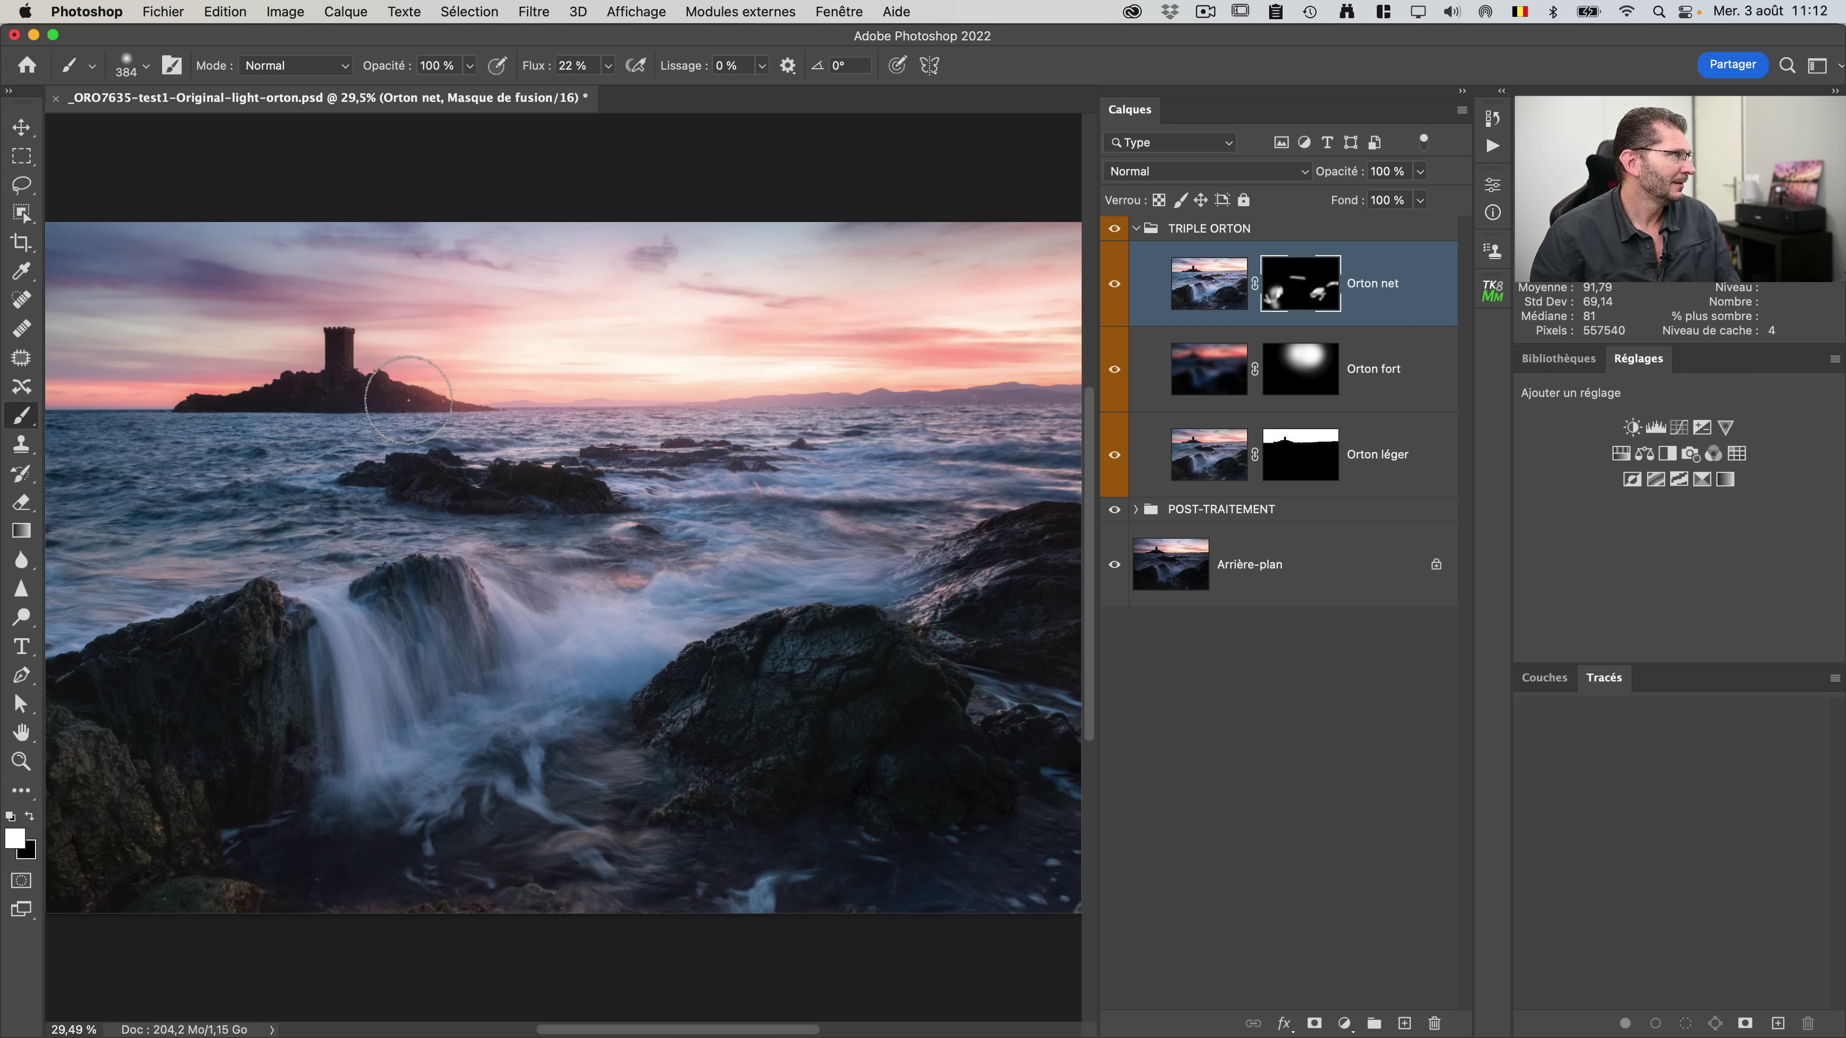
drag(409, 400, 380, 394)
click(1111, 284)
click(1112, 285)
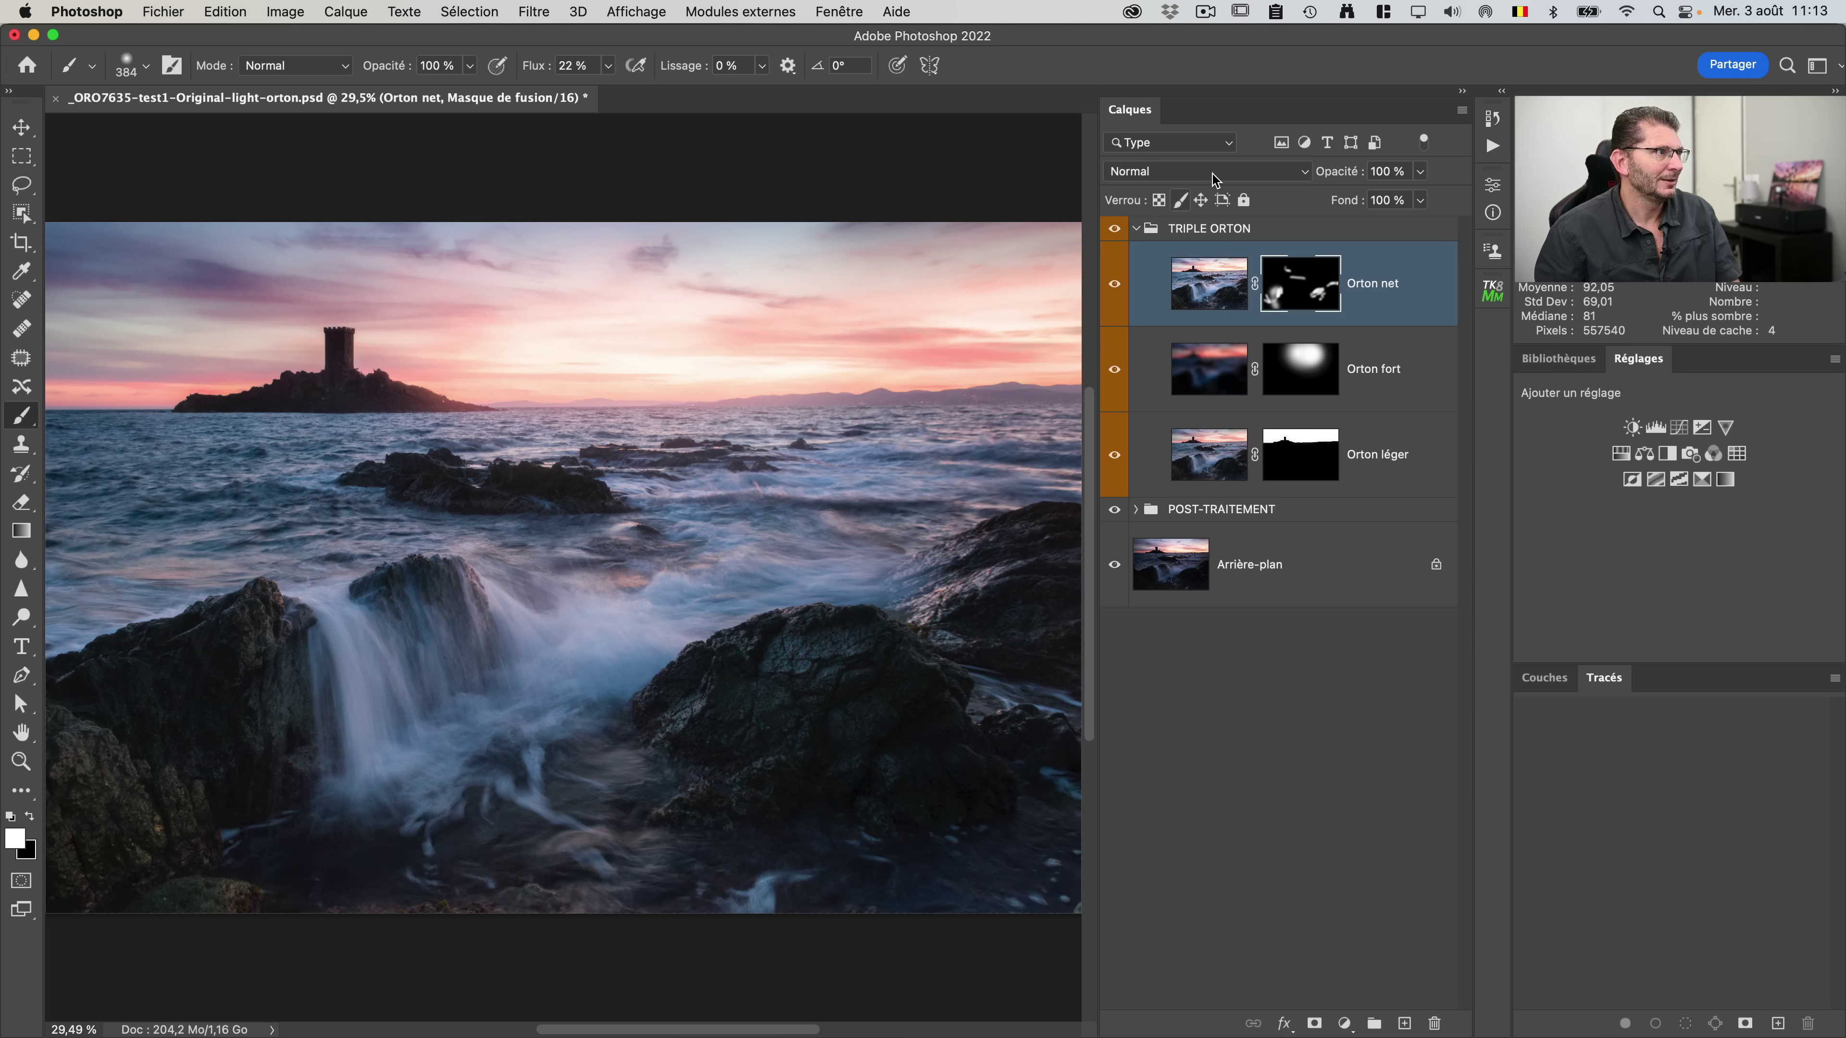
Step: Duplicate the Orton net layer with its mask to strengthen the detail, and compare the image with and without the copy
click(1209, 271)
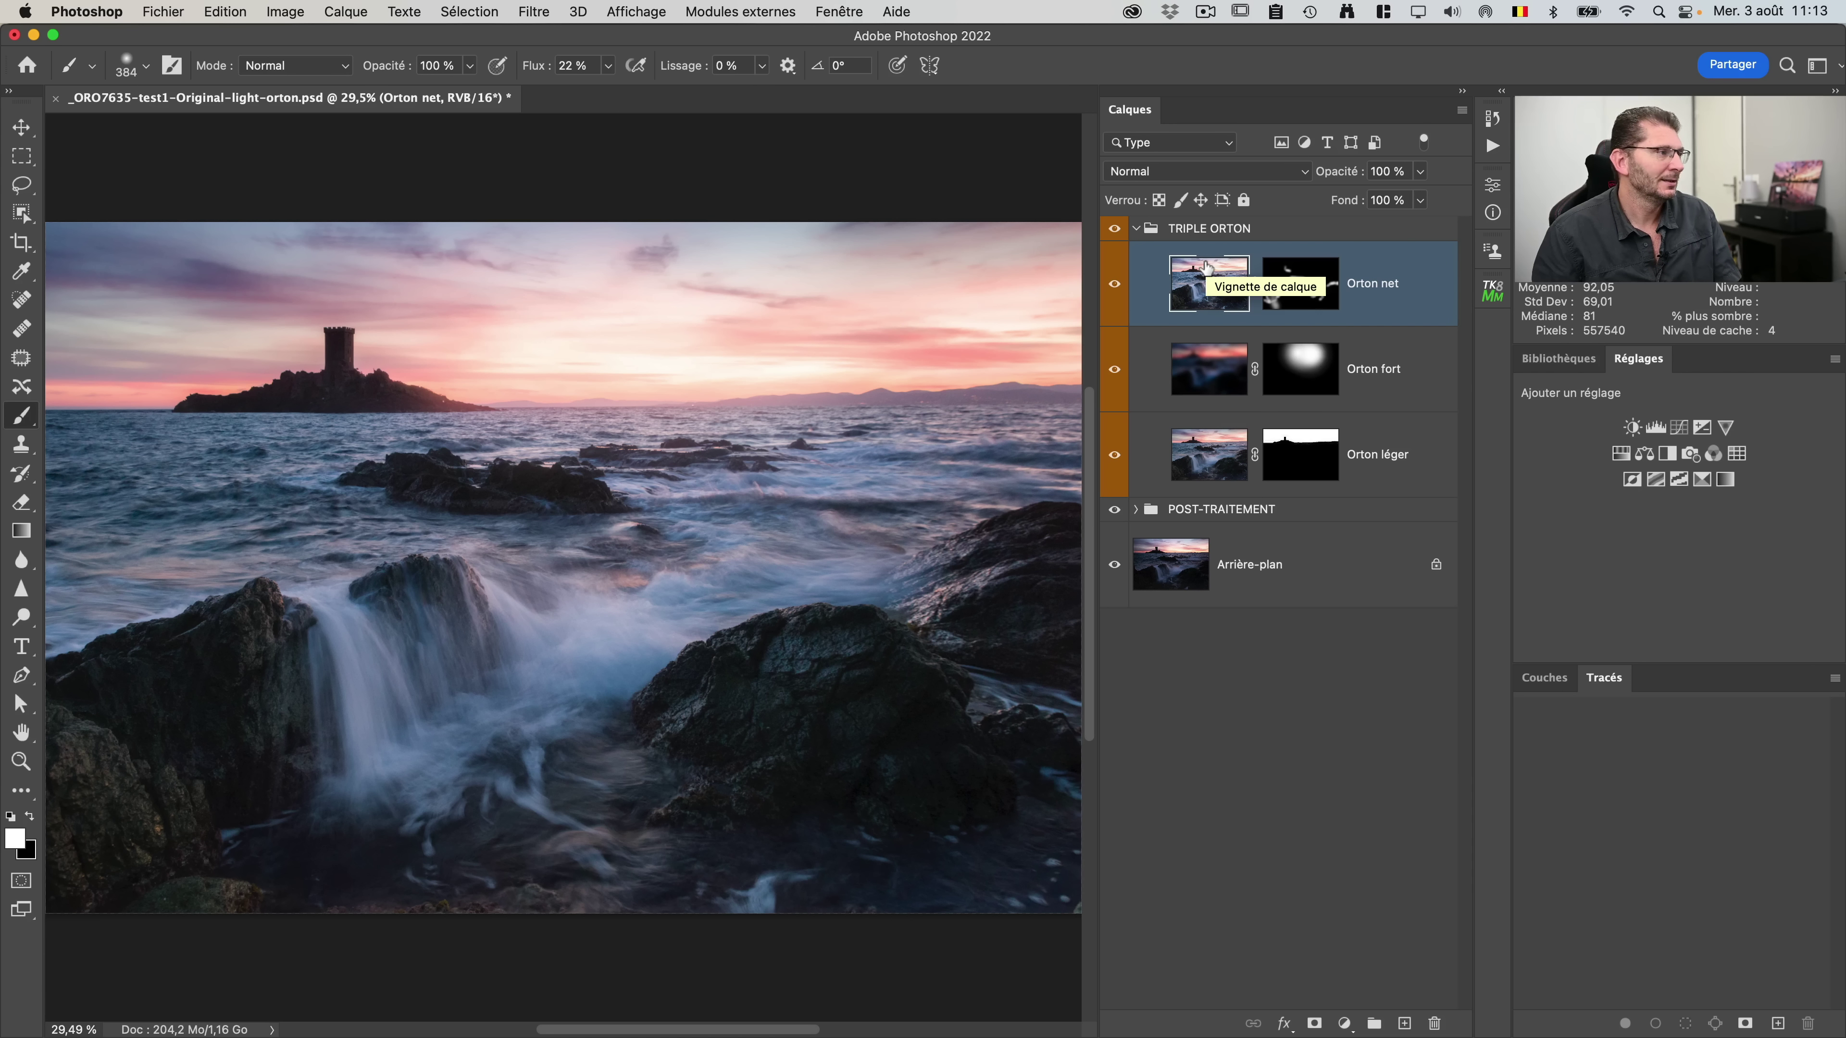
drag(1207, 267, 1406, 1024)
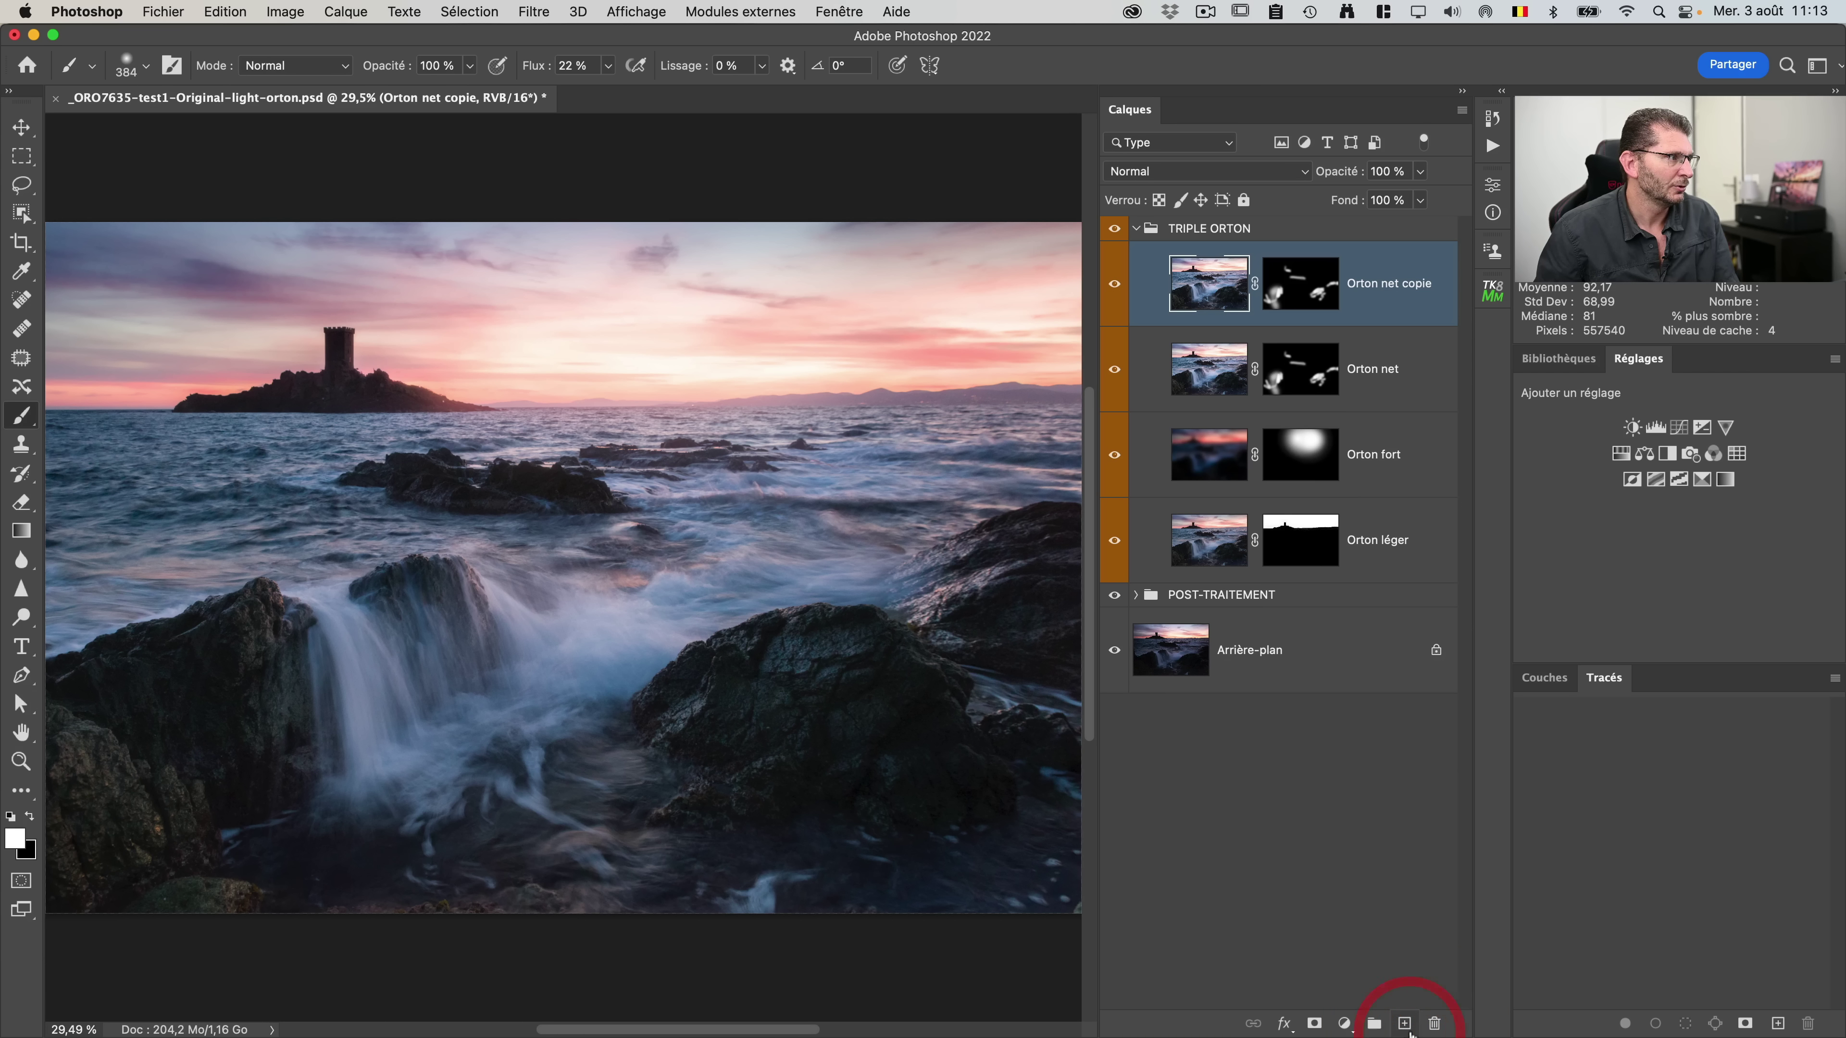
click(1115, 287)
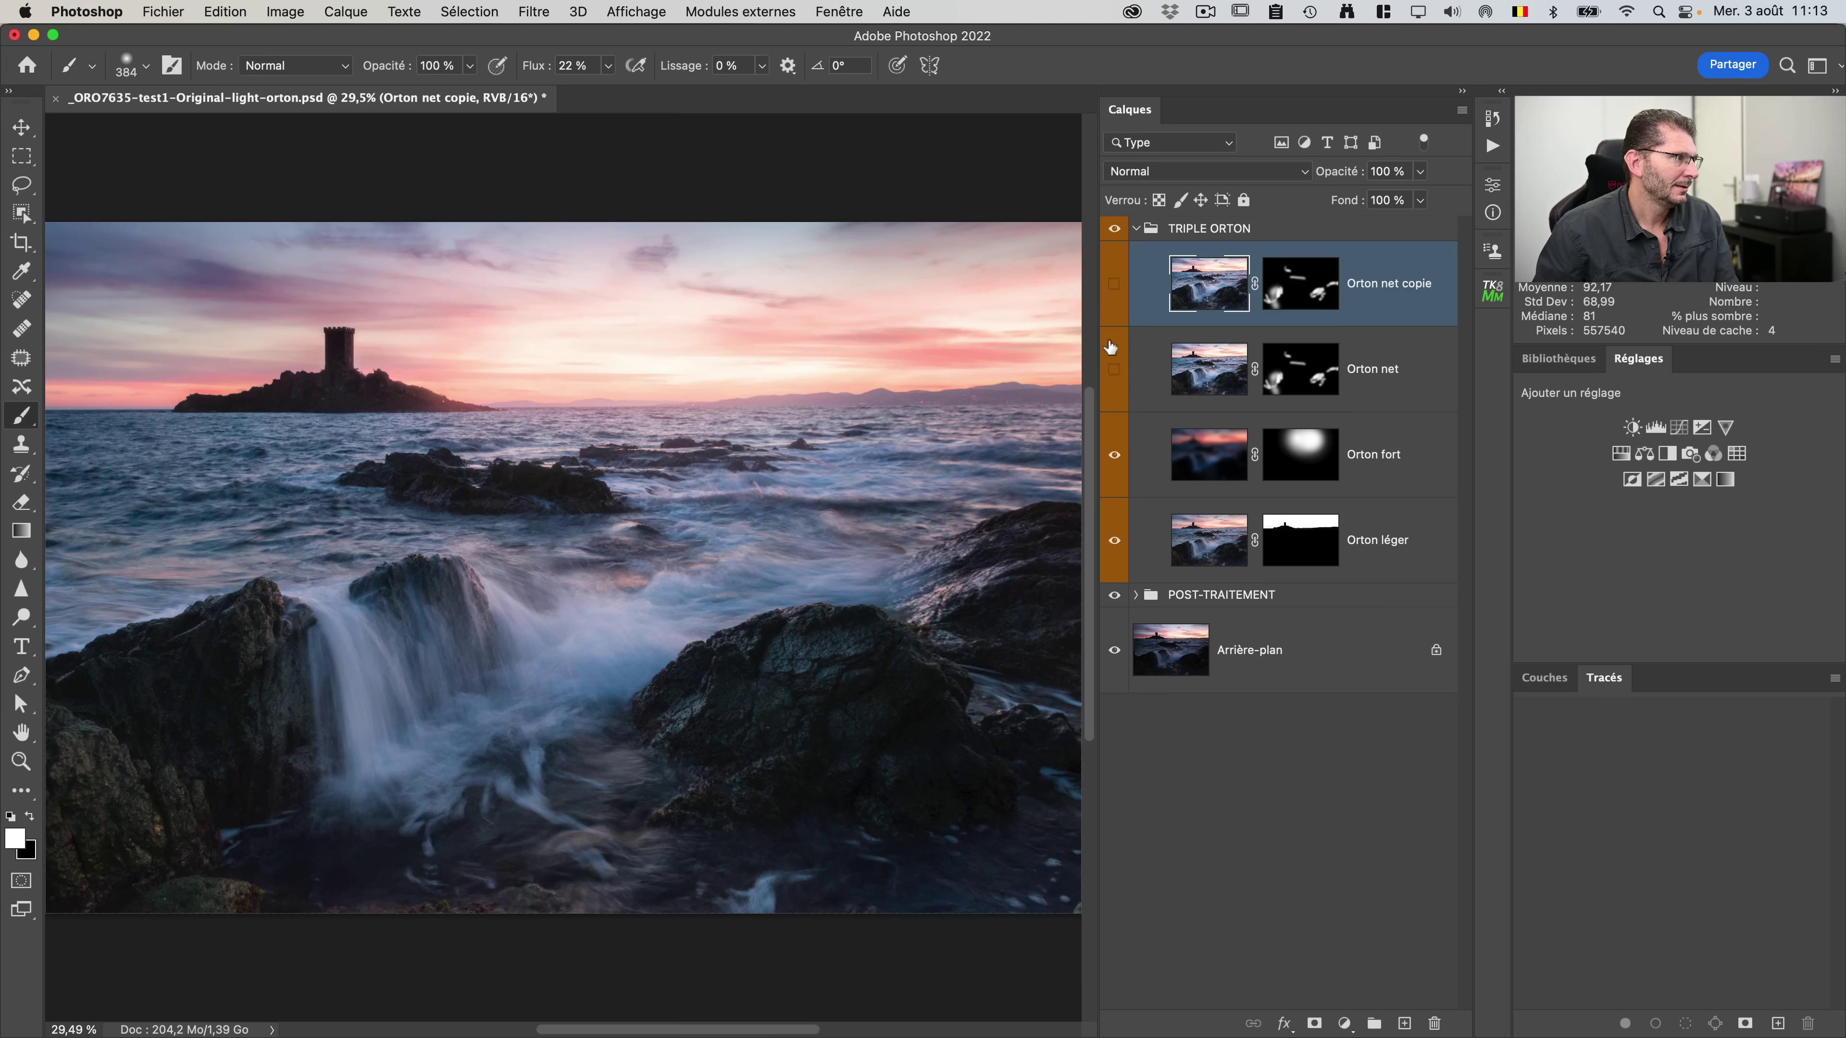
click(1114, 284)
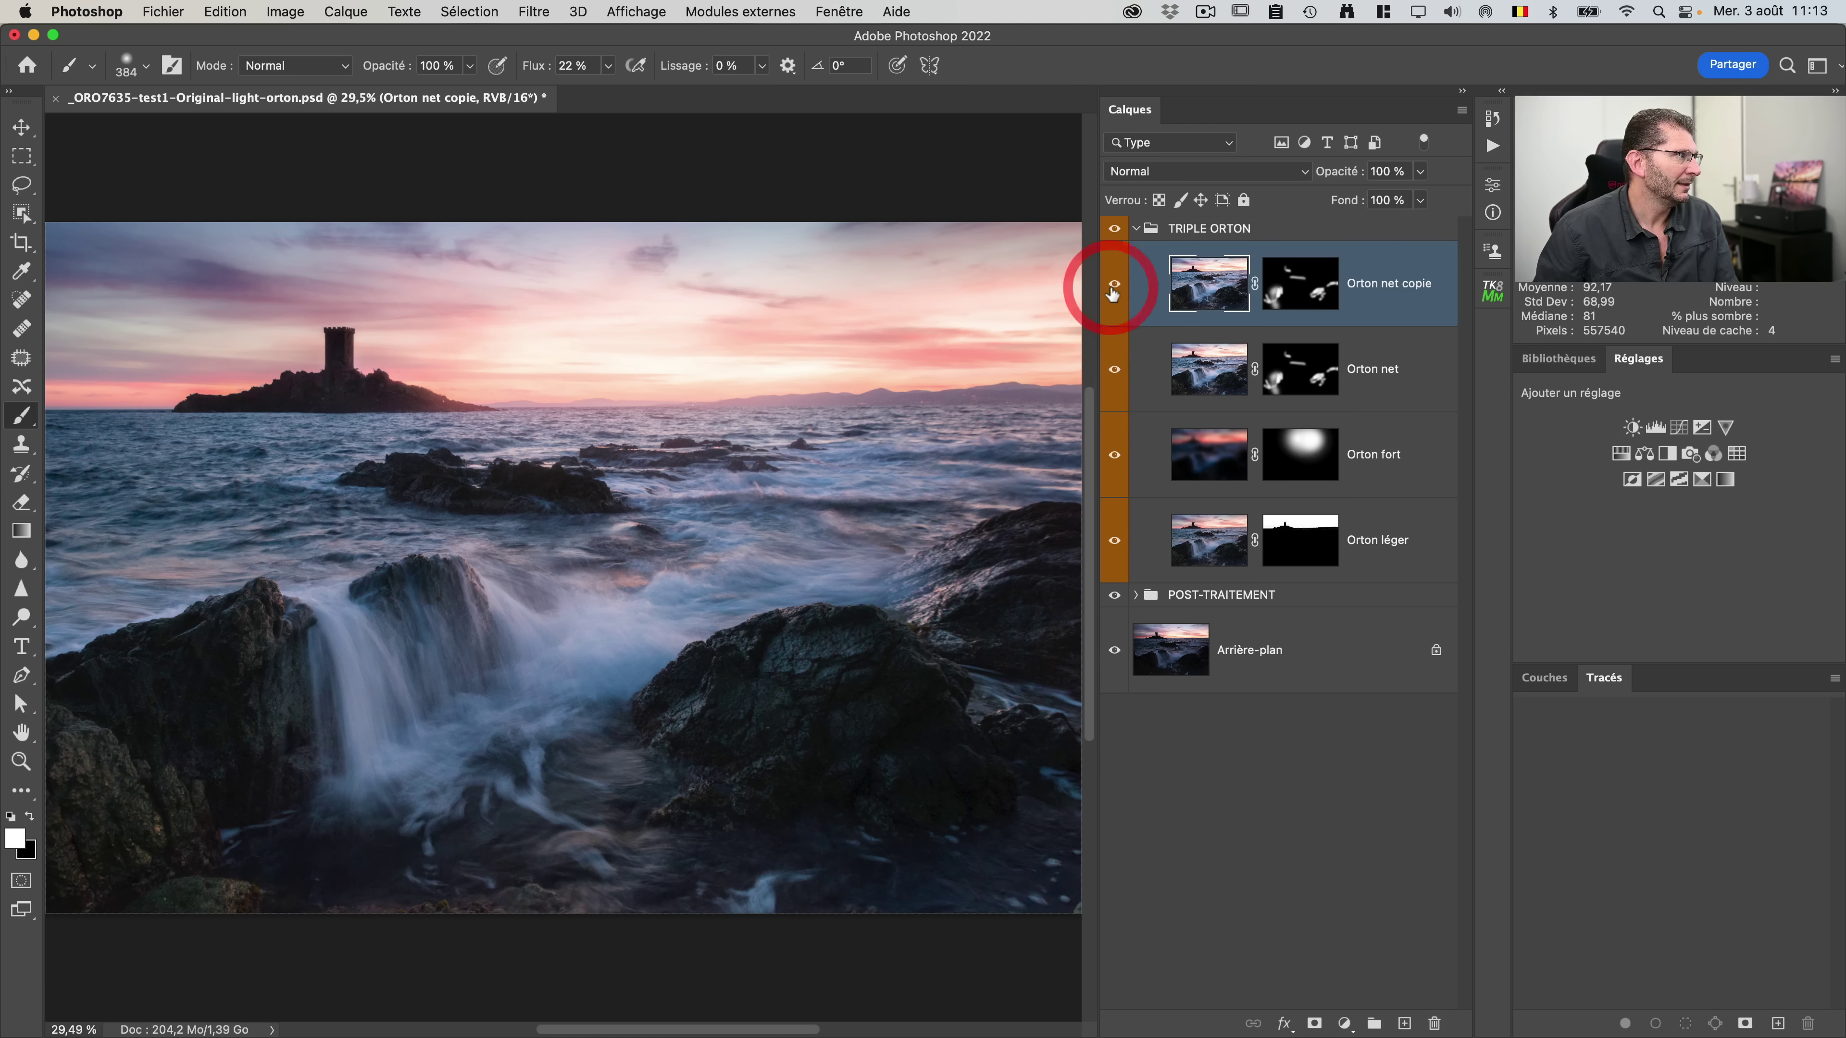
Step: Collapse the TRIPLE ORTON group and compare the seascape with and without the whole group
click(1135, 229)
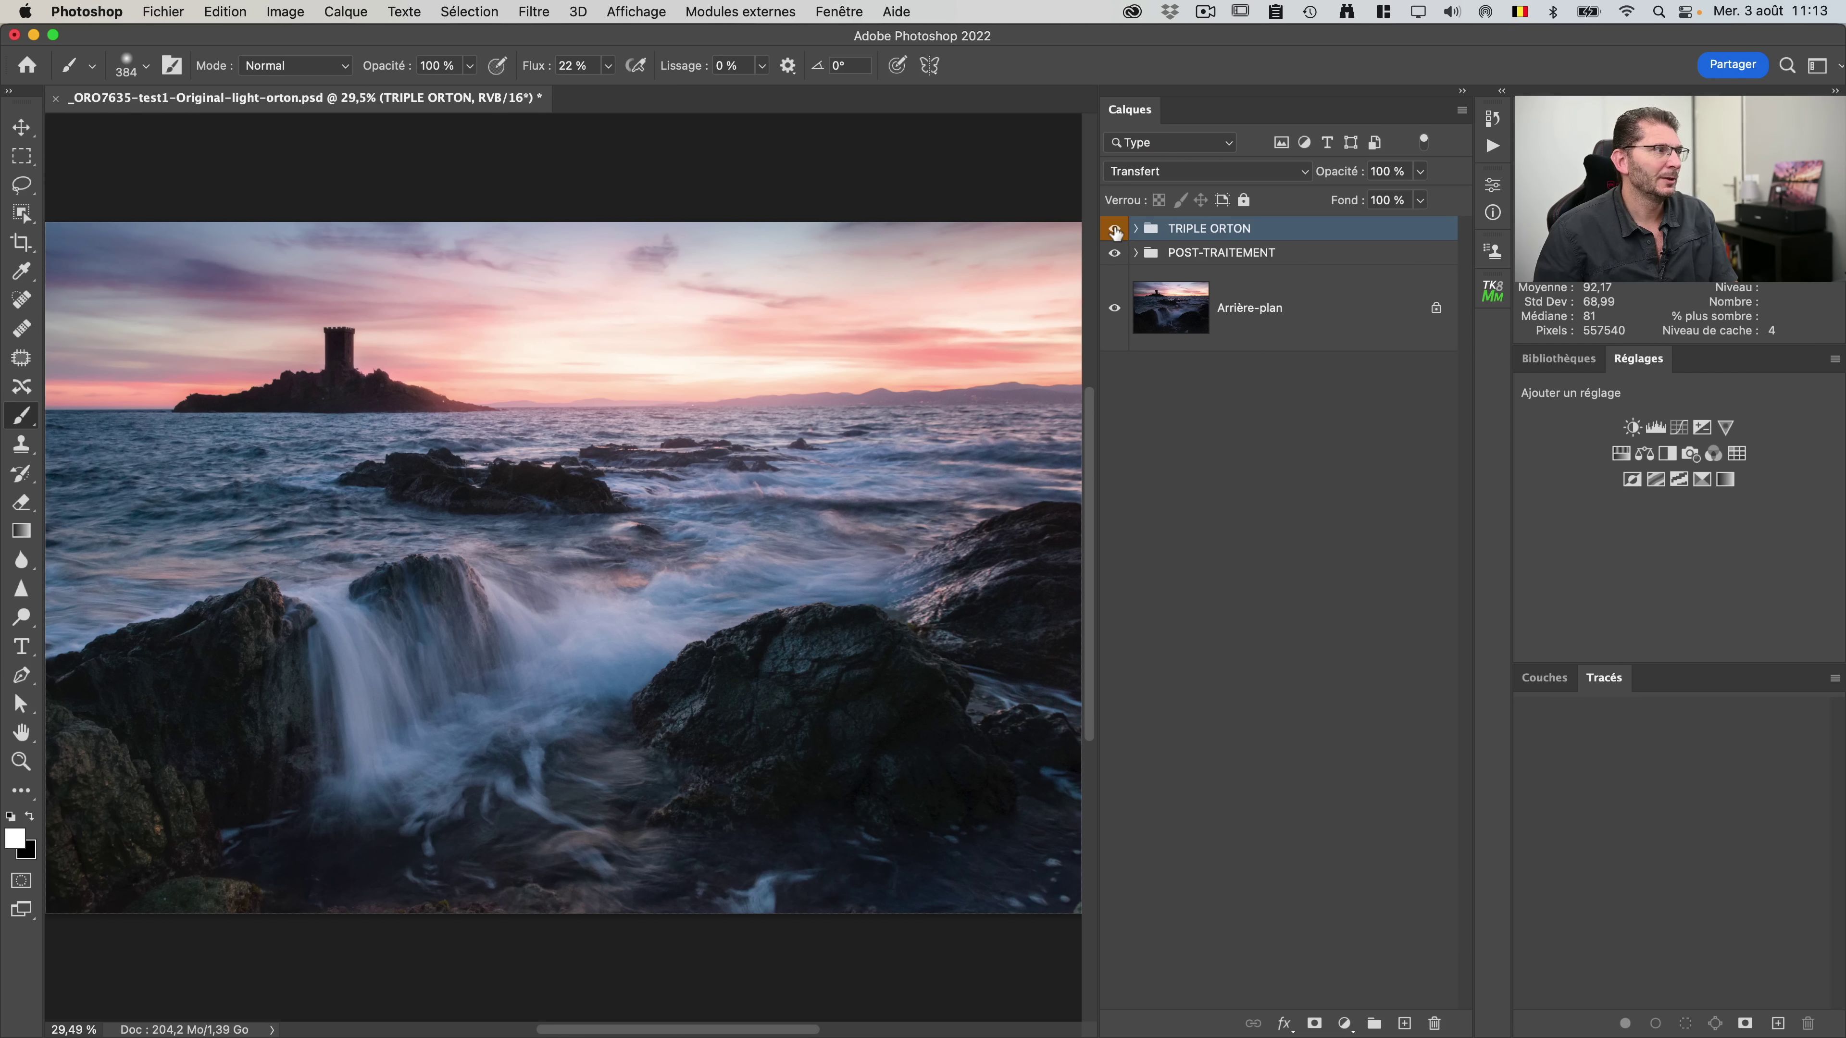
click(1114, 229)
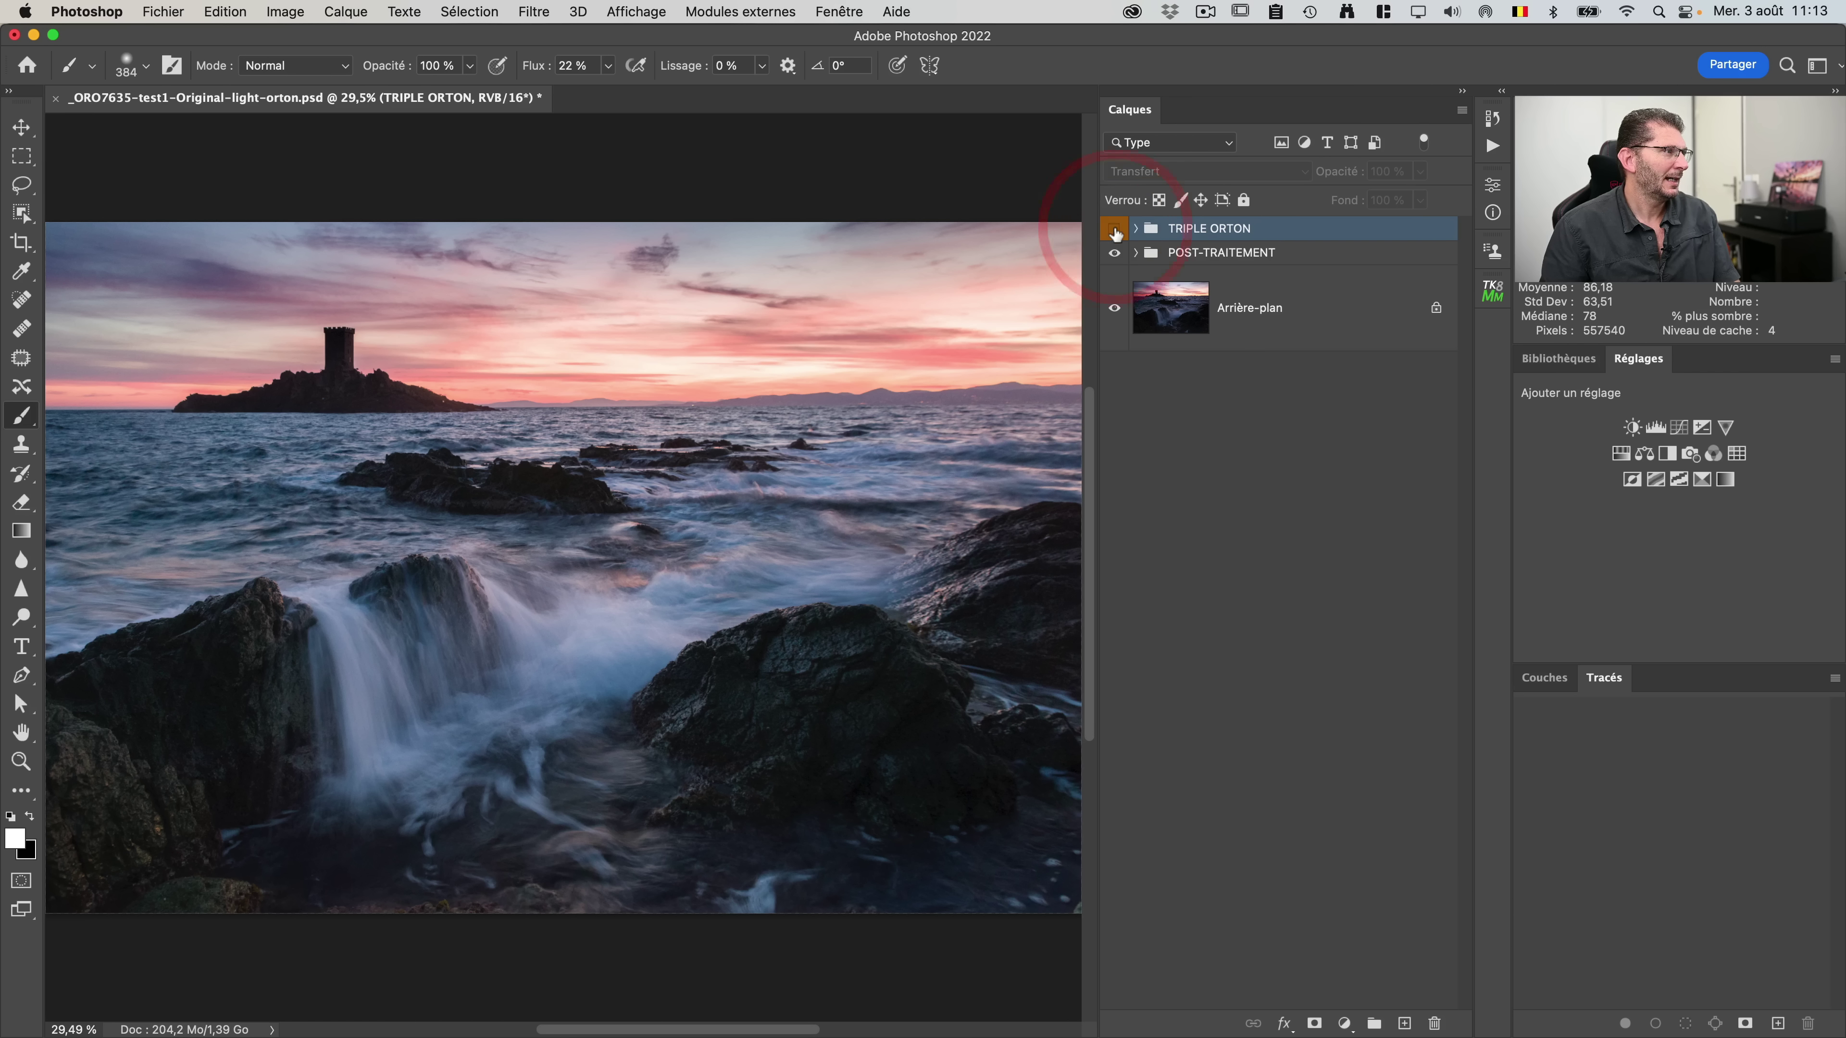
click(1114, 229)
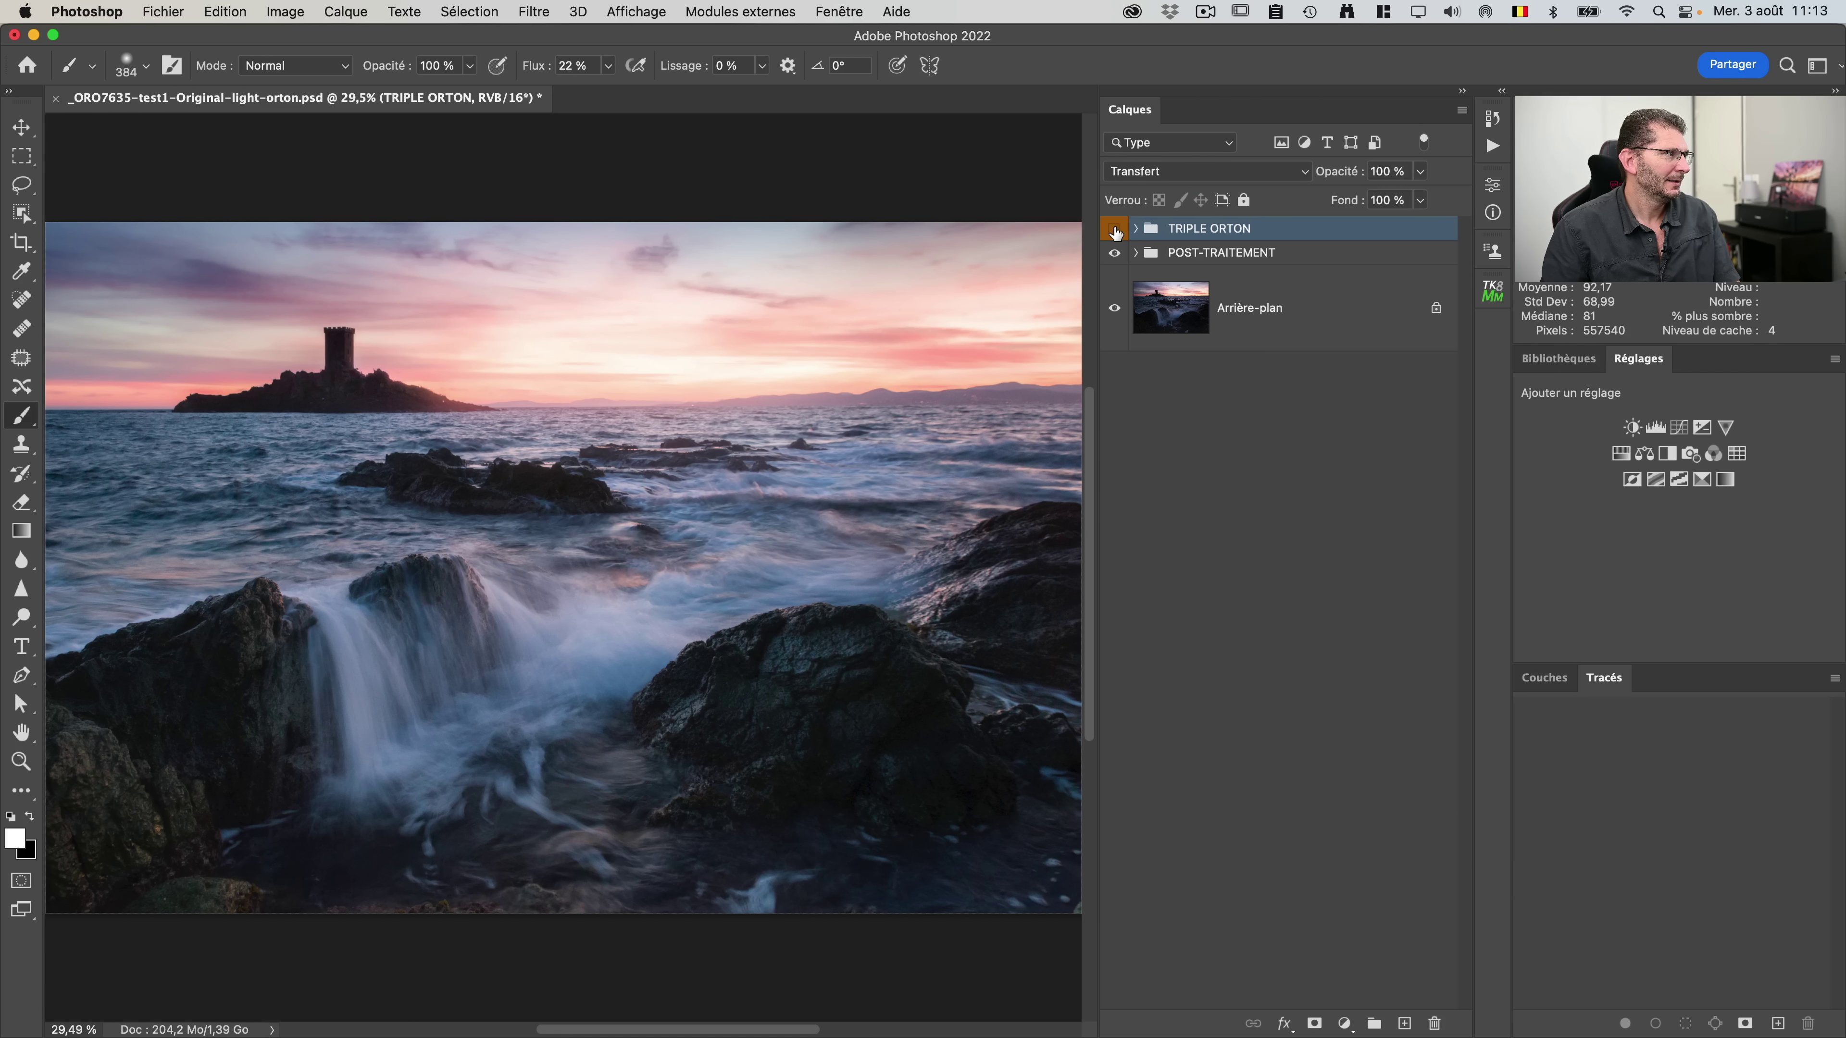
click(1115, 230)
click(1114, 229)
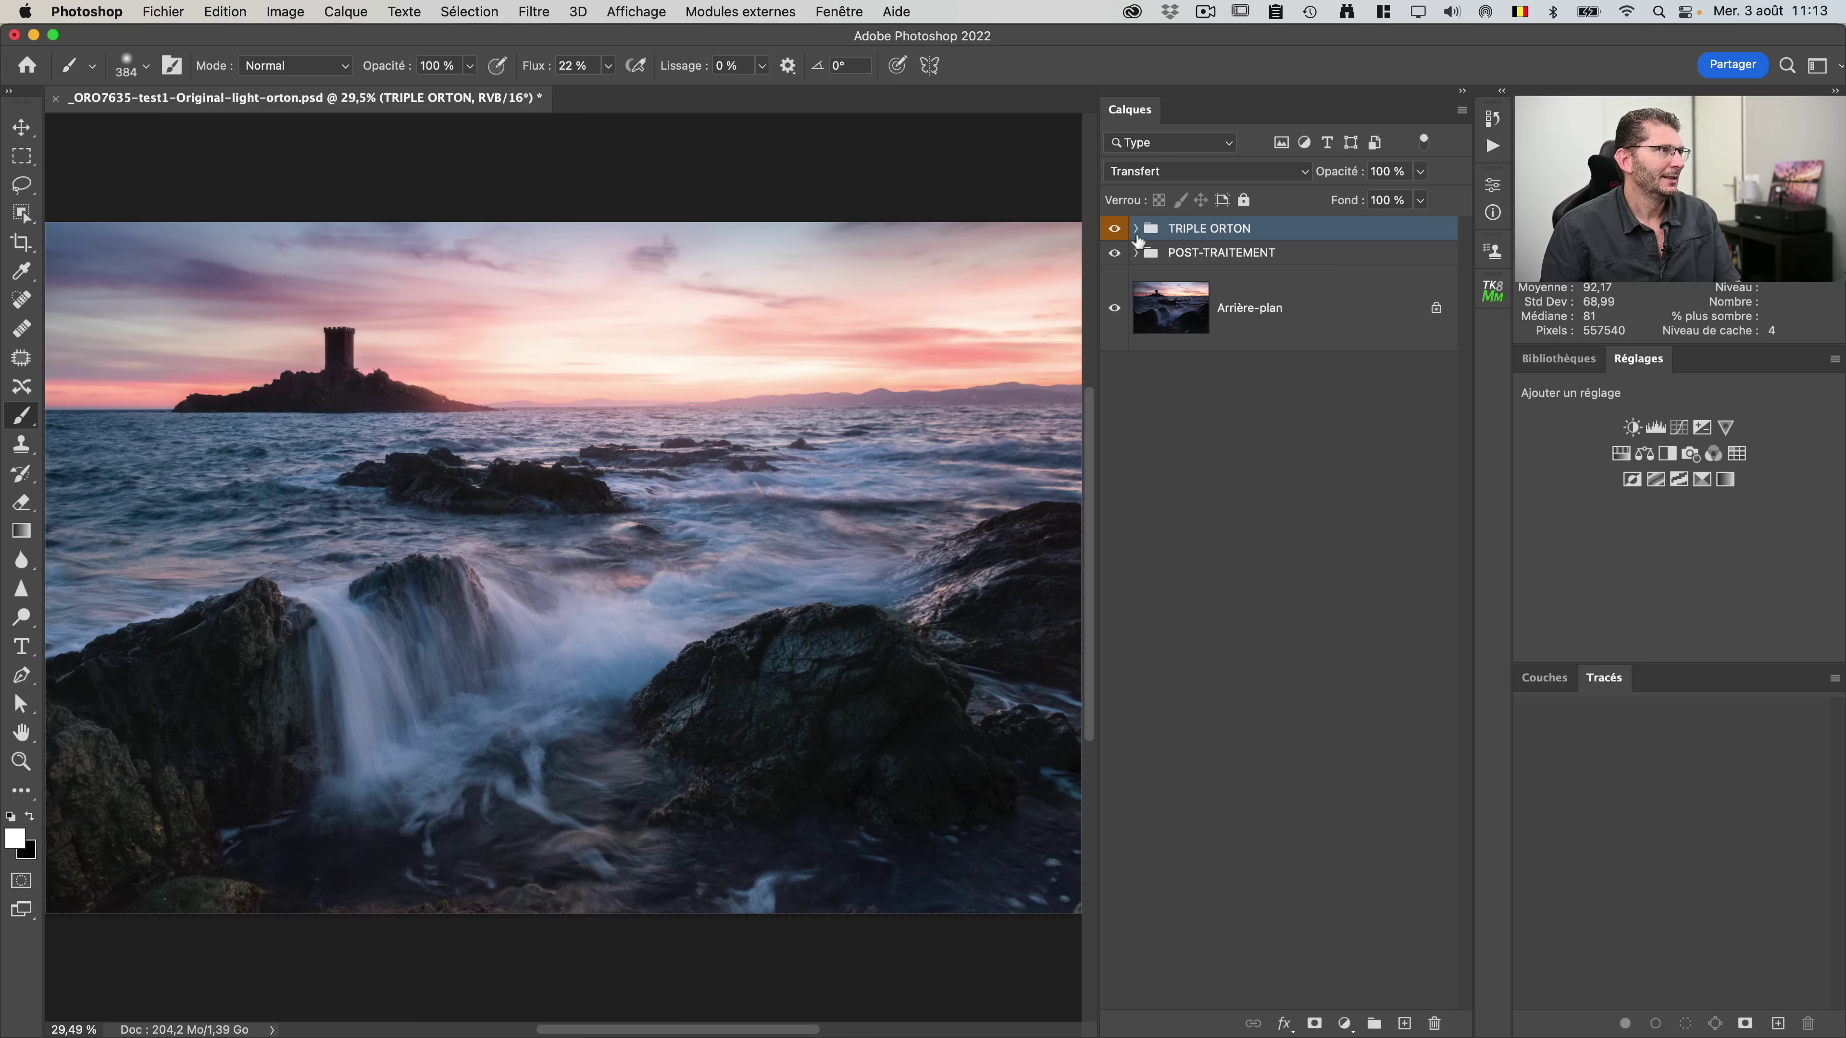
Step: Paint white on the Orton fort mask over the waterfall and foreground water with an 870 px brush at 22 % flow, and compare the result
click(1134, 230)
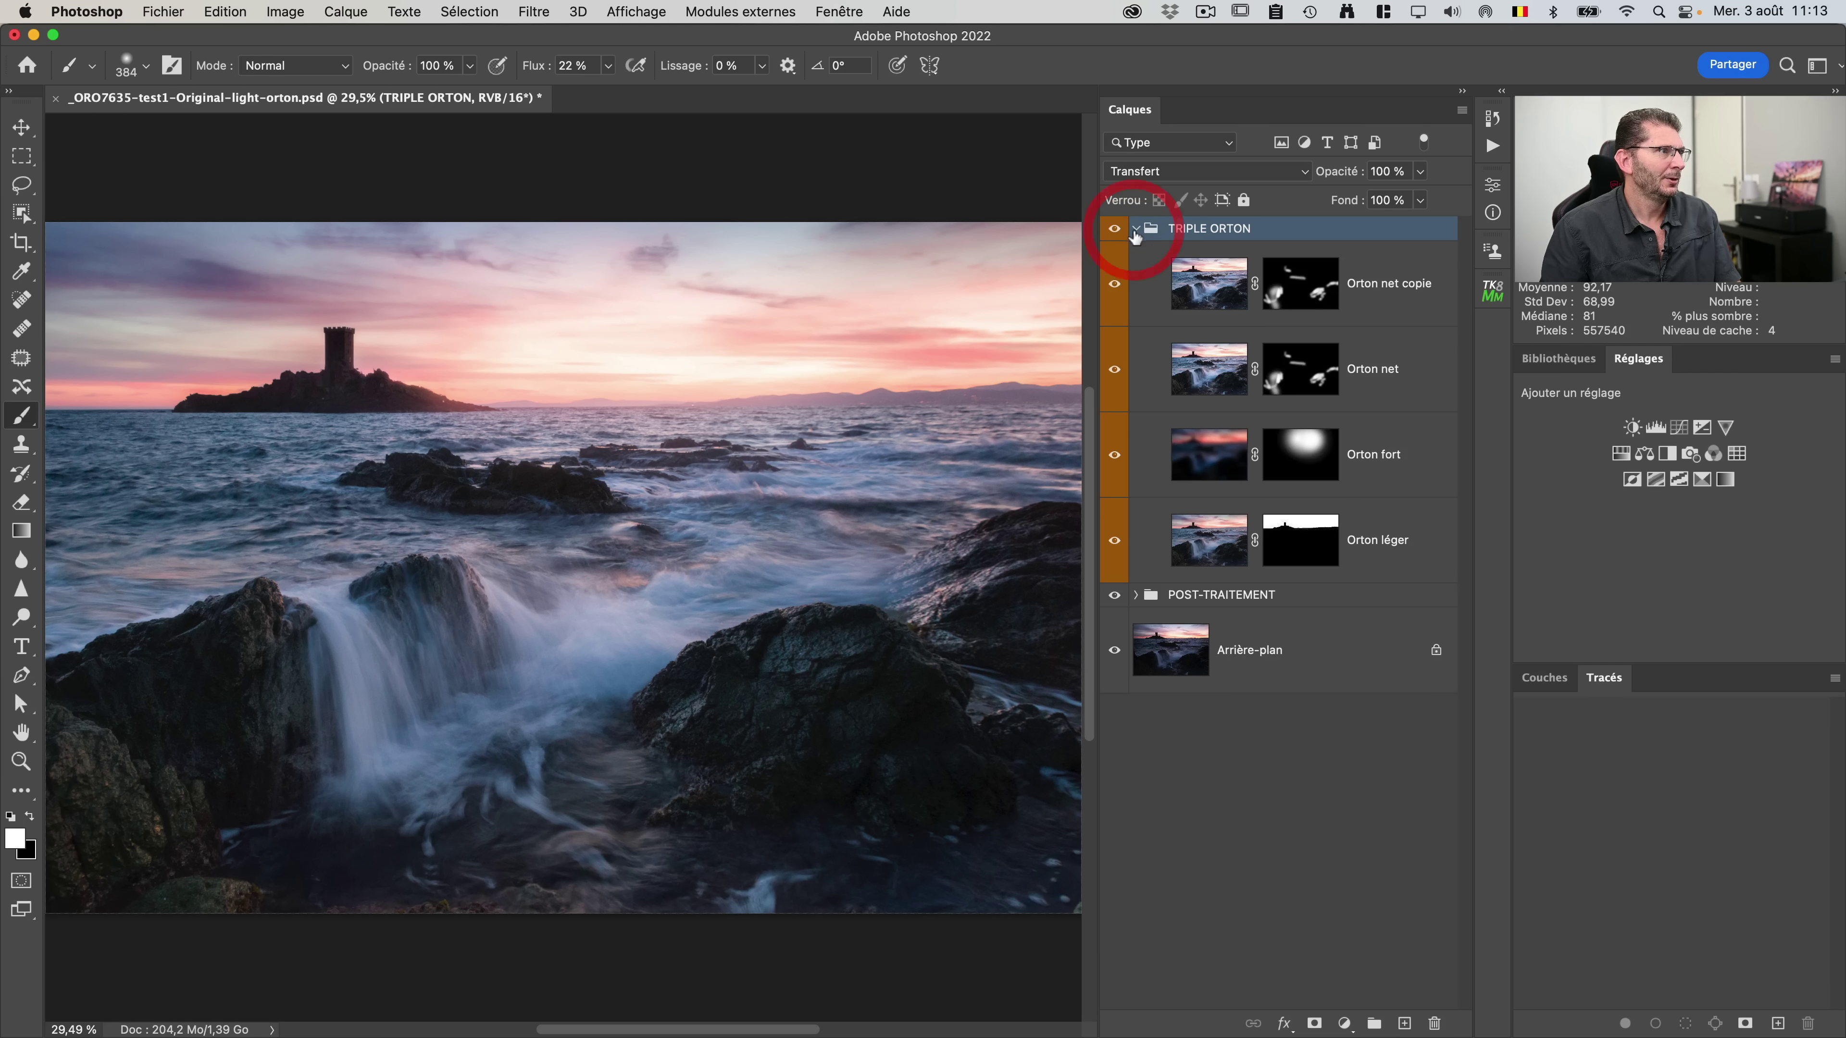
click(1300, 369)
click(1301, 539)
click(1299, 456)
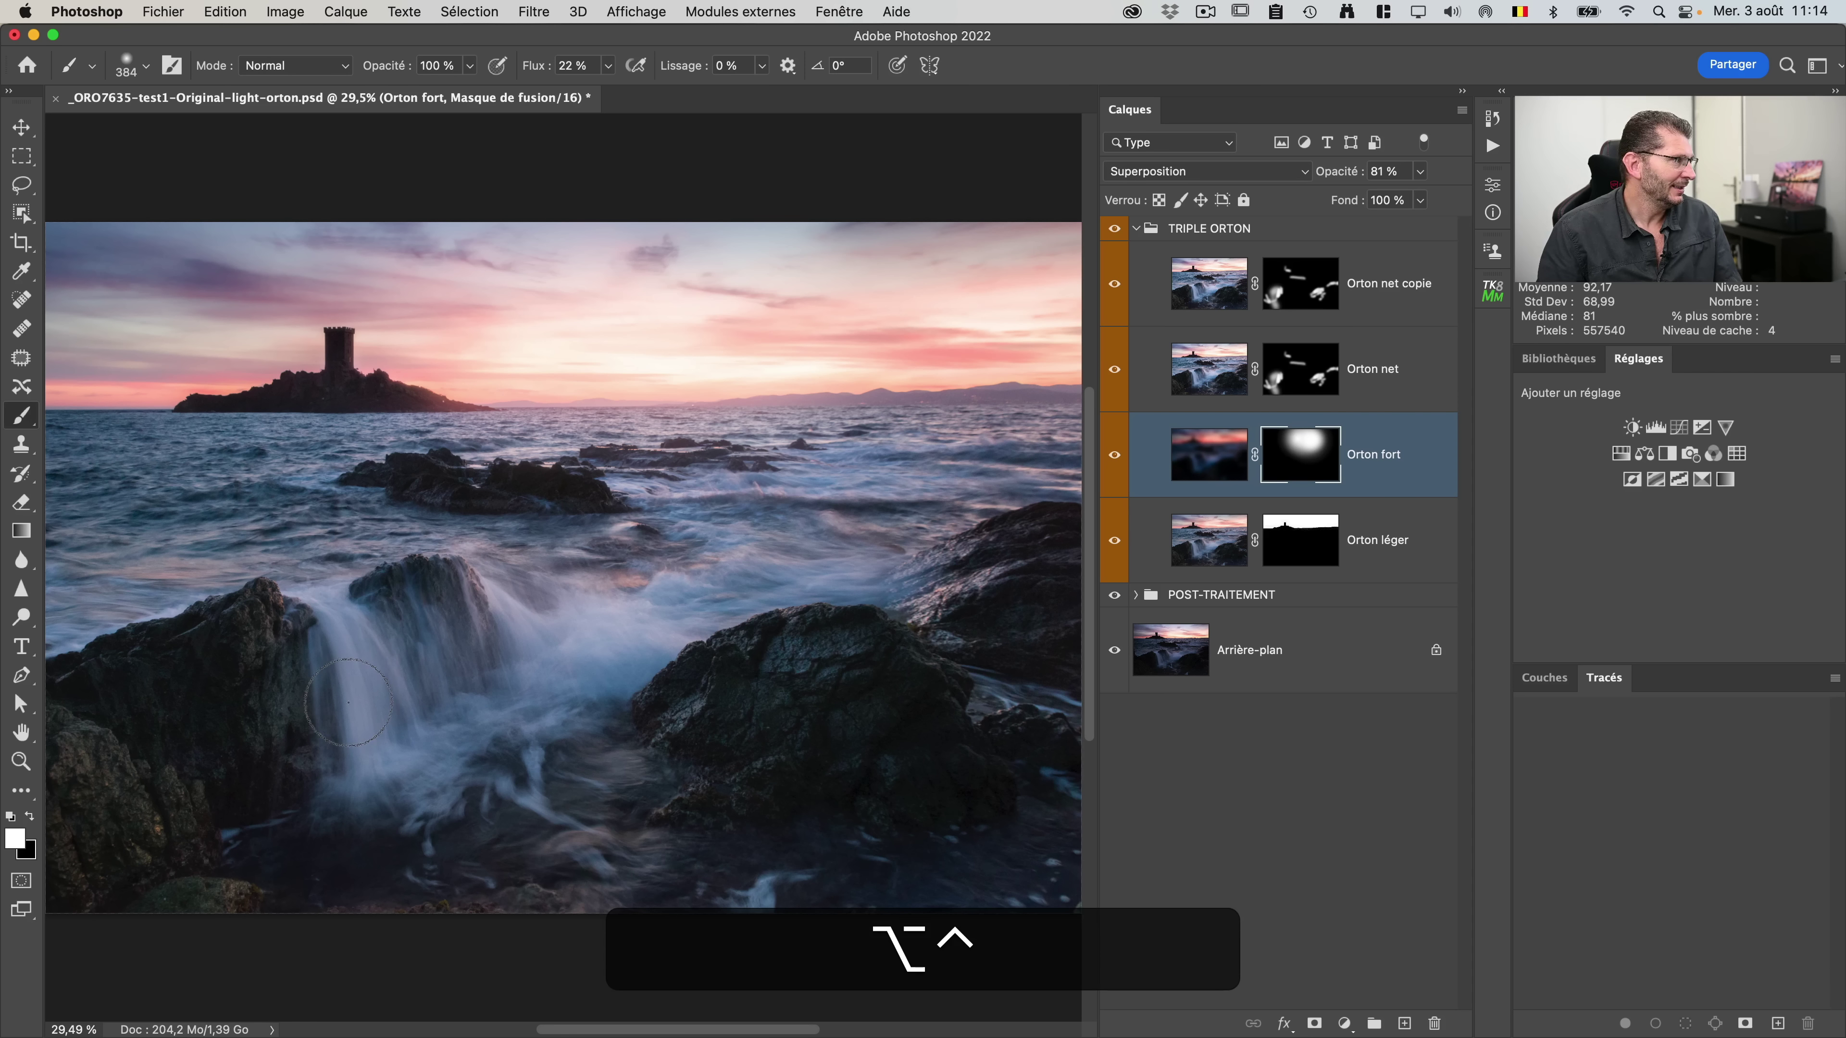
drag(350, 692, 420, 696)
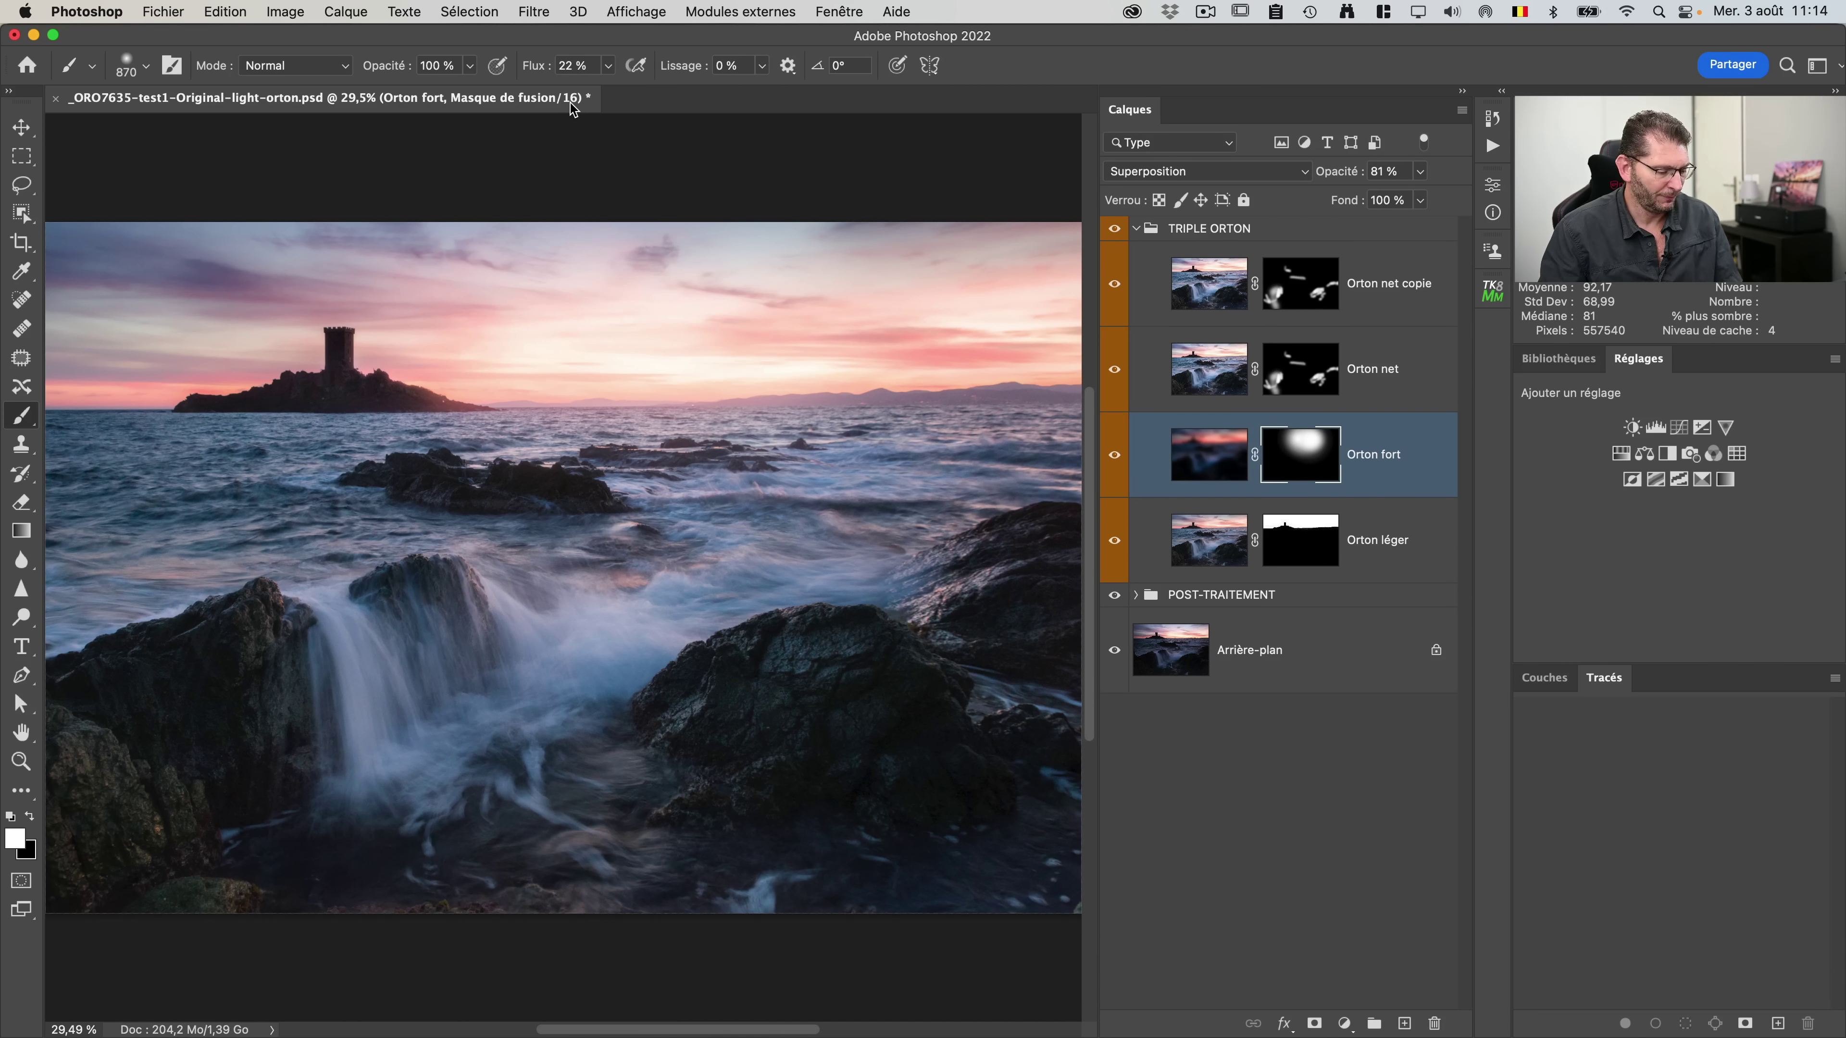
scroll(571, 88, up, 5)
scroll(570, 86, down, 5)
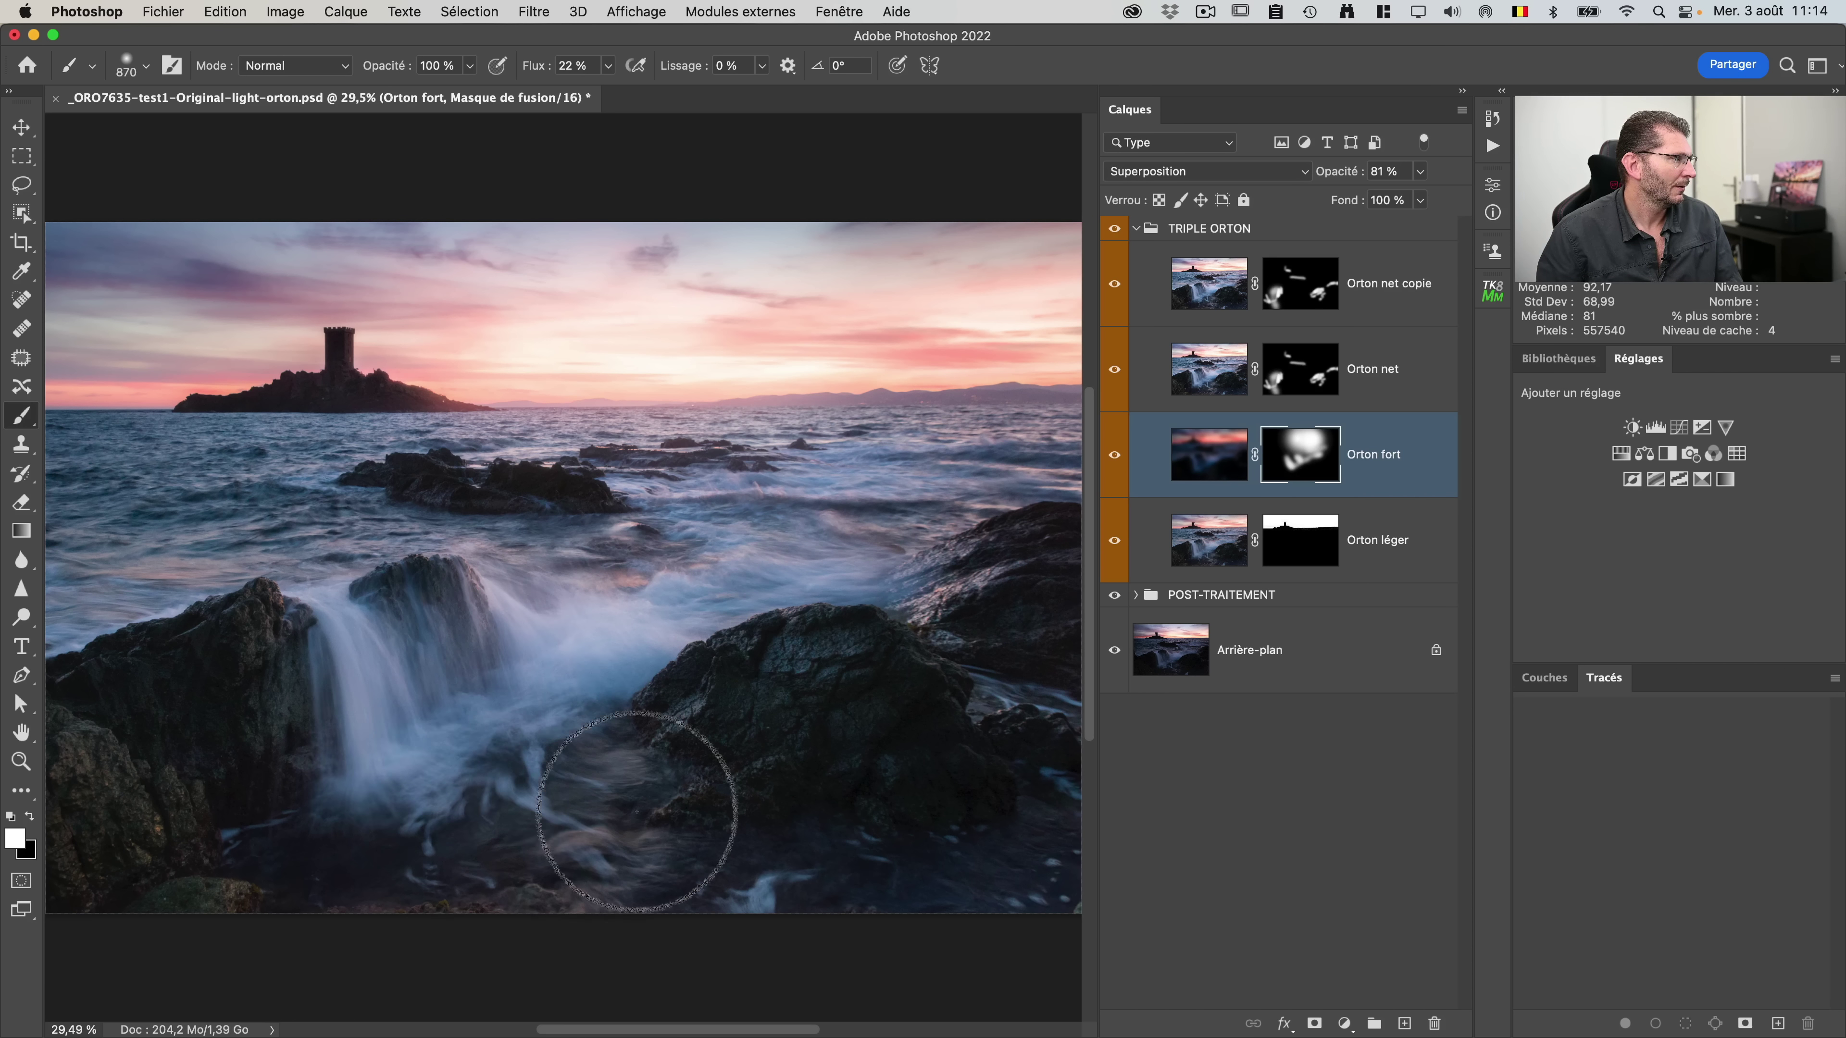
click(1114, 455)
click(1114, 455)
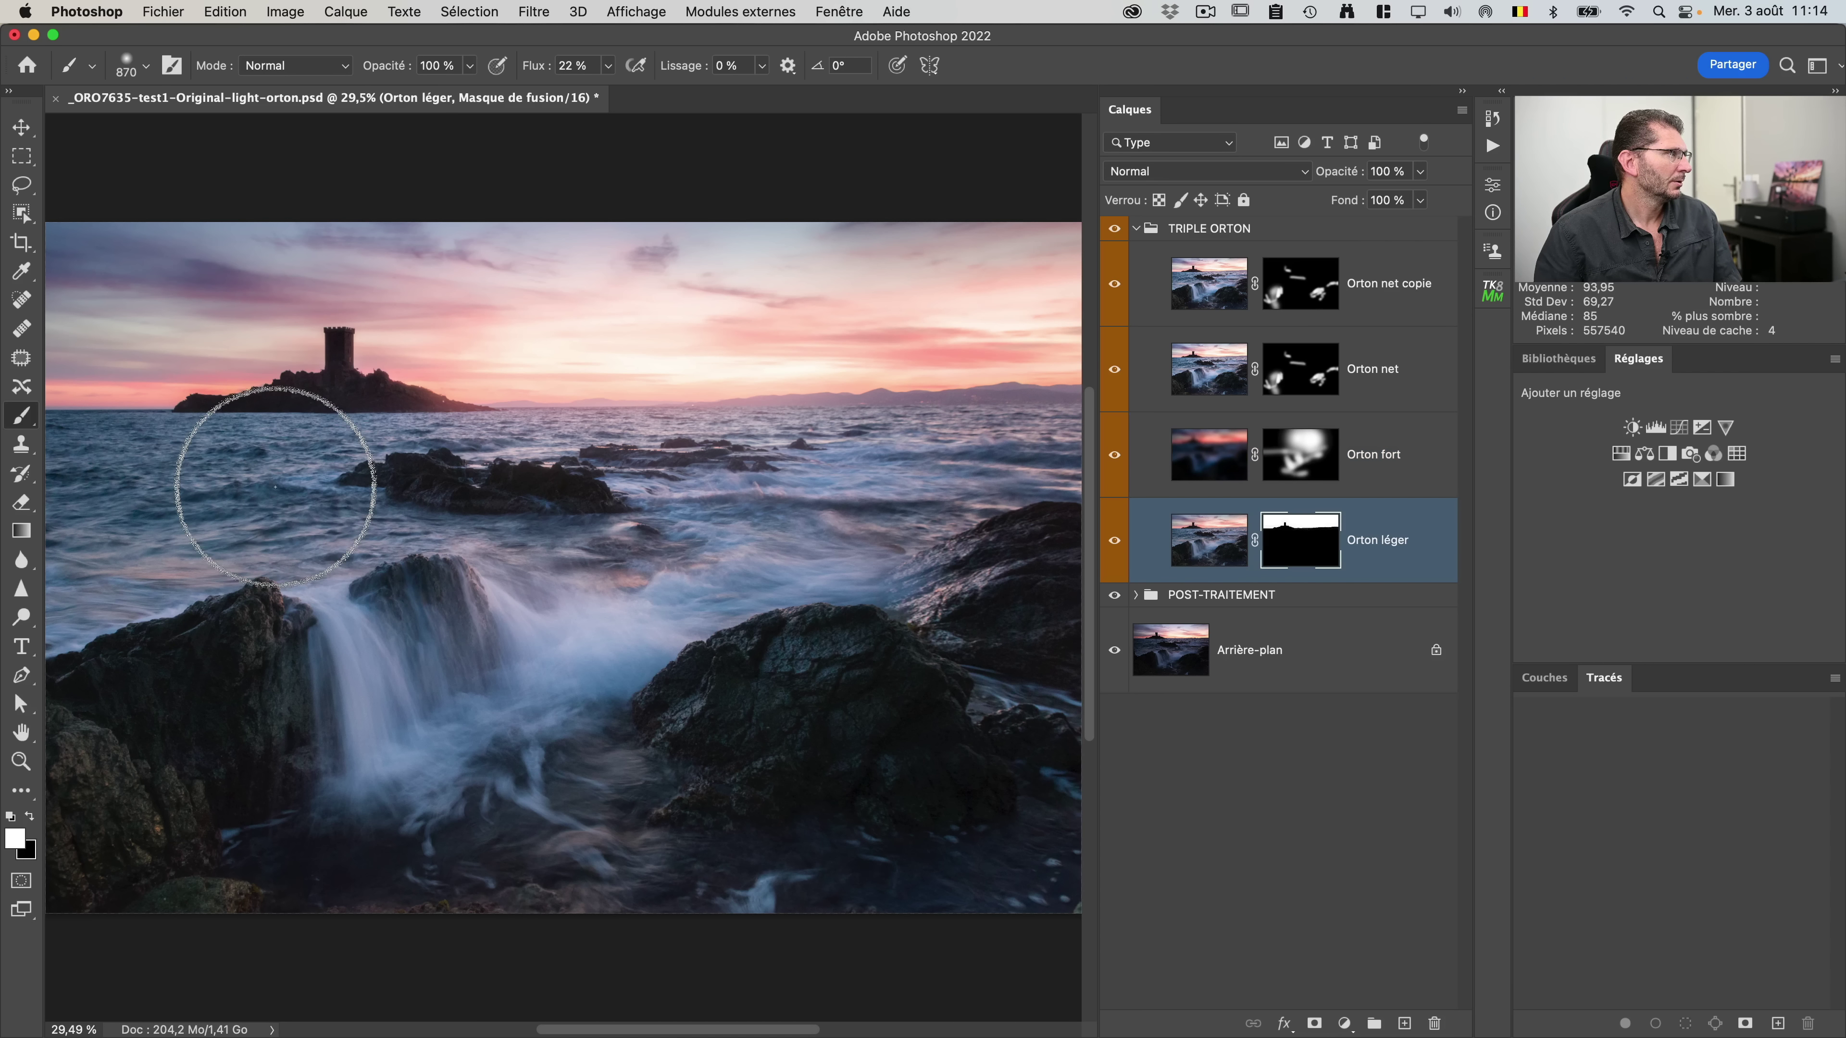
Step: Paint white on the Orton léger mask across the sea below the horizon and compare the image with and without the TRIPLE ORTON group
mouse_move(272, 484)
mouse_down()
mouse_move(31, 511)
mouse_move(253, 473)
mouse_move(124, 478)
mouse_up()
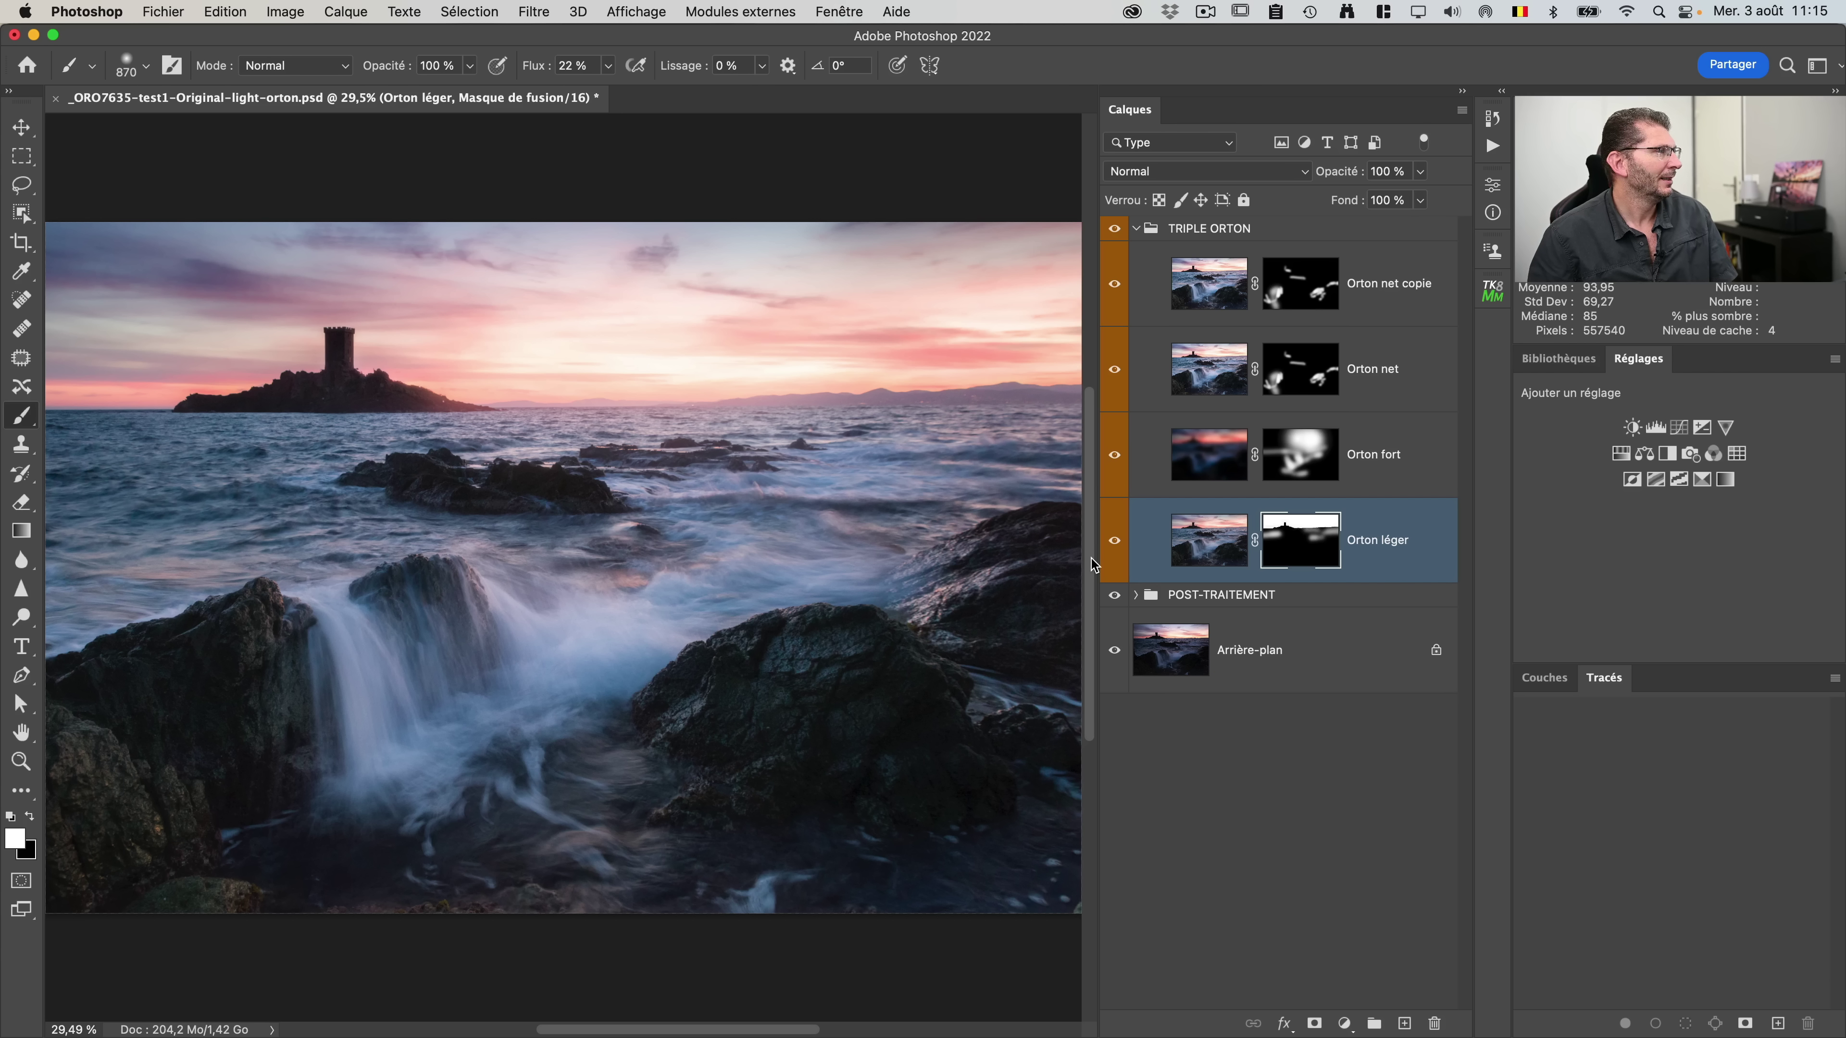
click(1109, 232)
click(1109, 233)
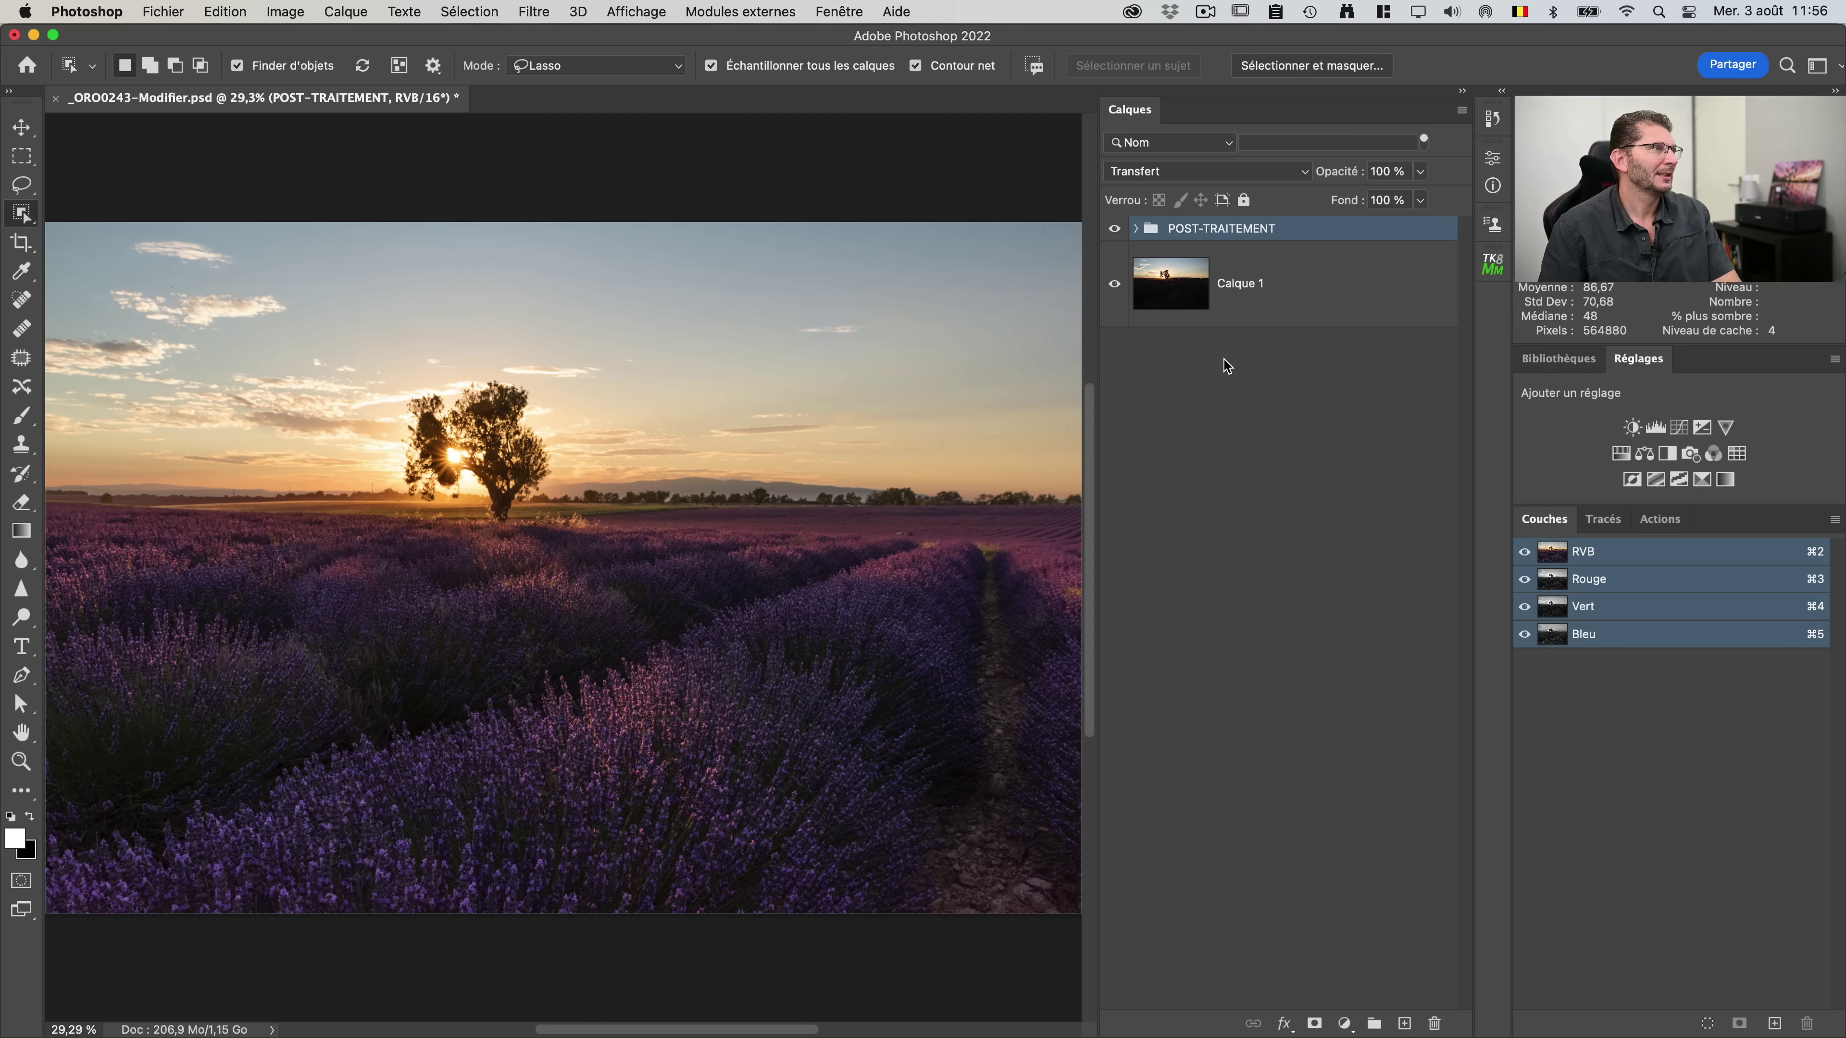
Step: Compare the lavender field photo with and without its POST-TRAITEMENT group
click(1114, 230)
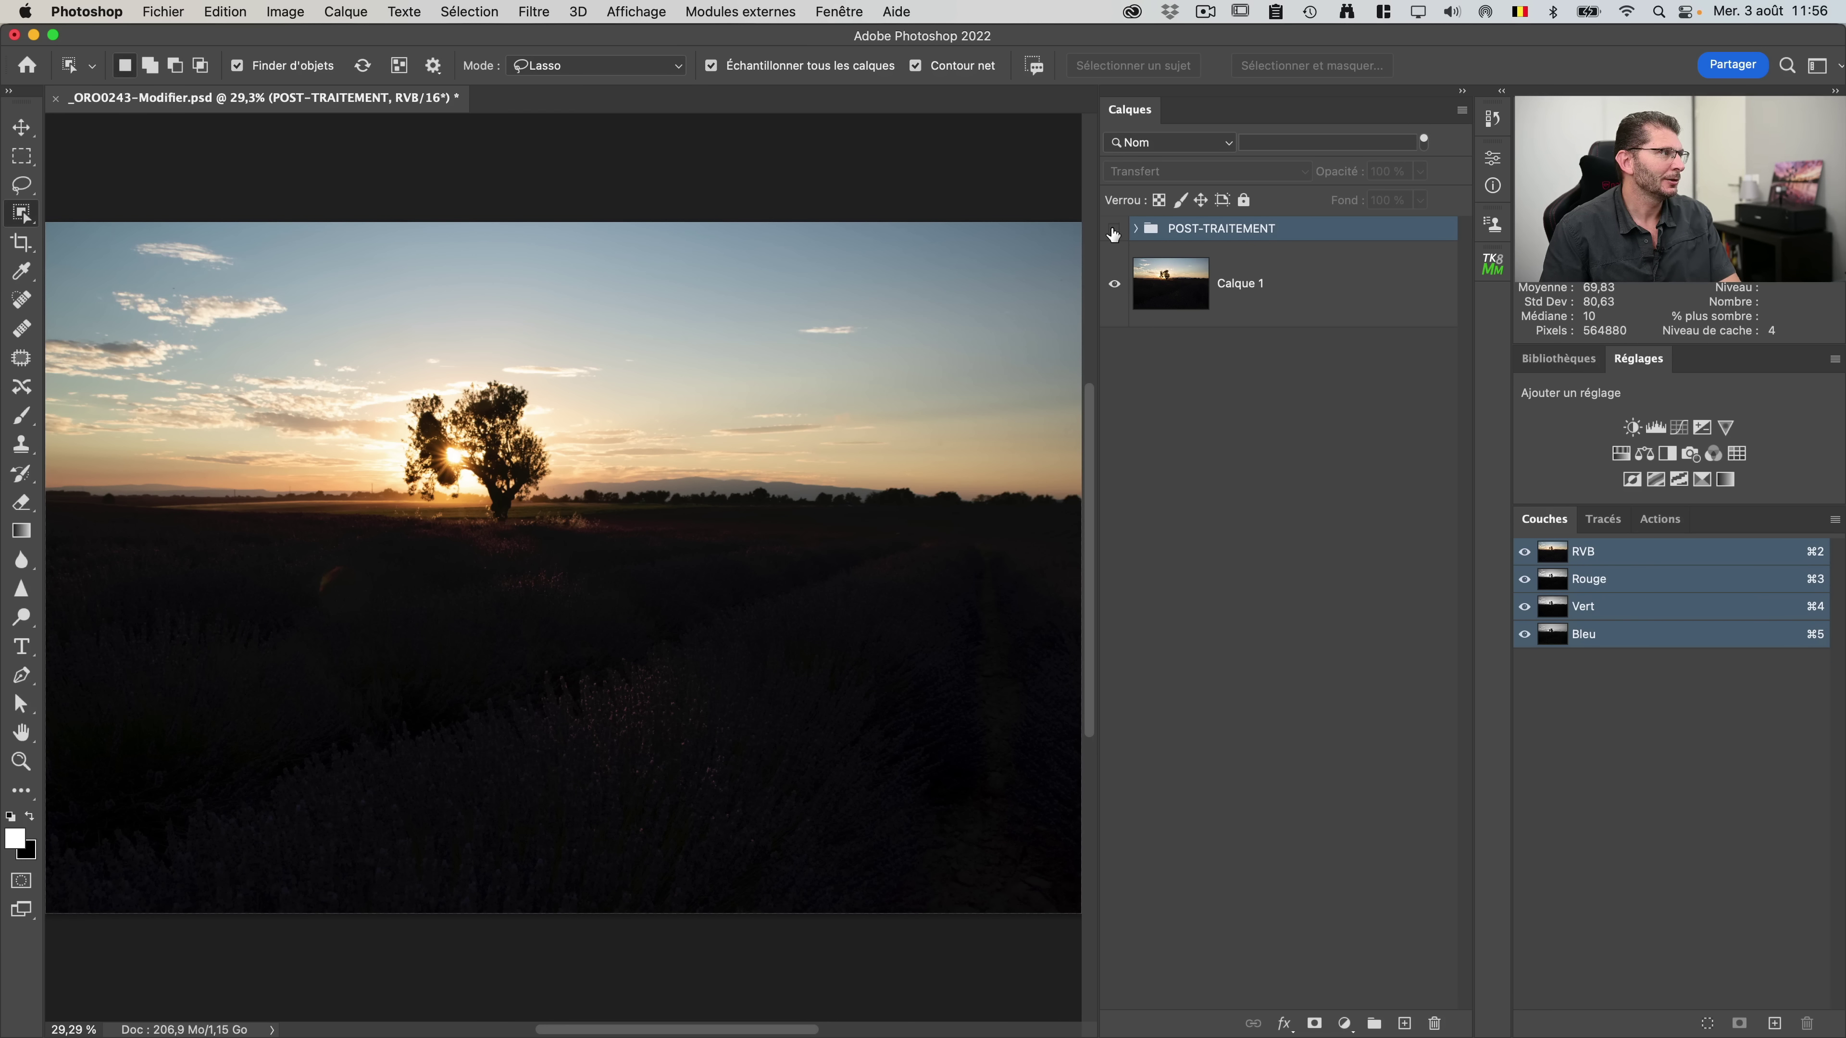
click(1116, 232)
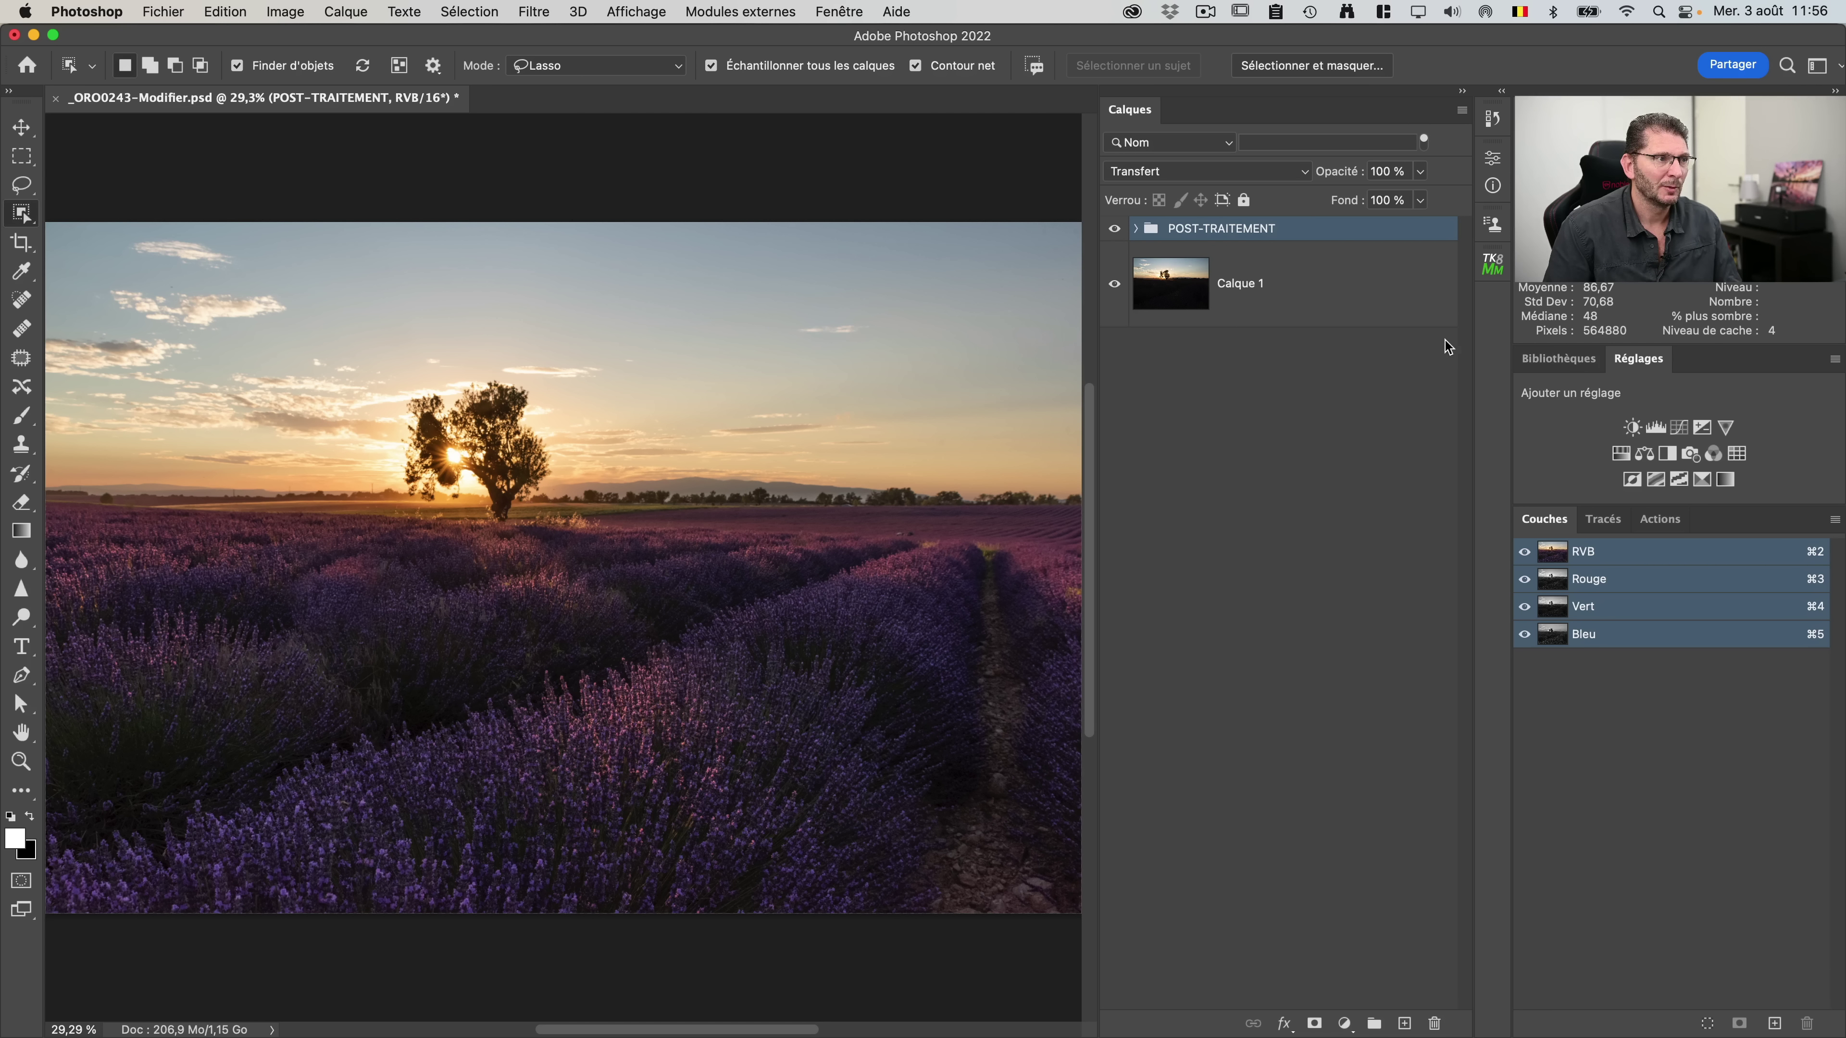
Step: Review the actions in the TRIPLE ORTON set and run ORTON 3 EFFETS on the lavender photo
click(1653, 521)
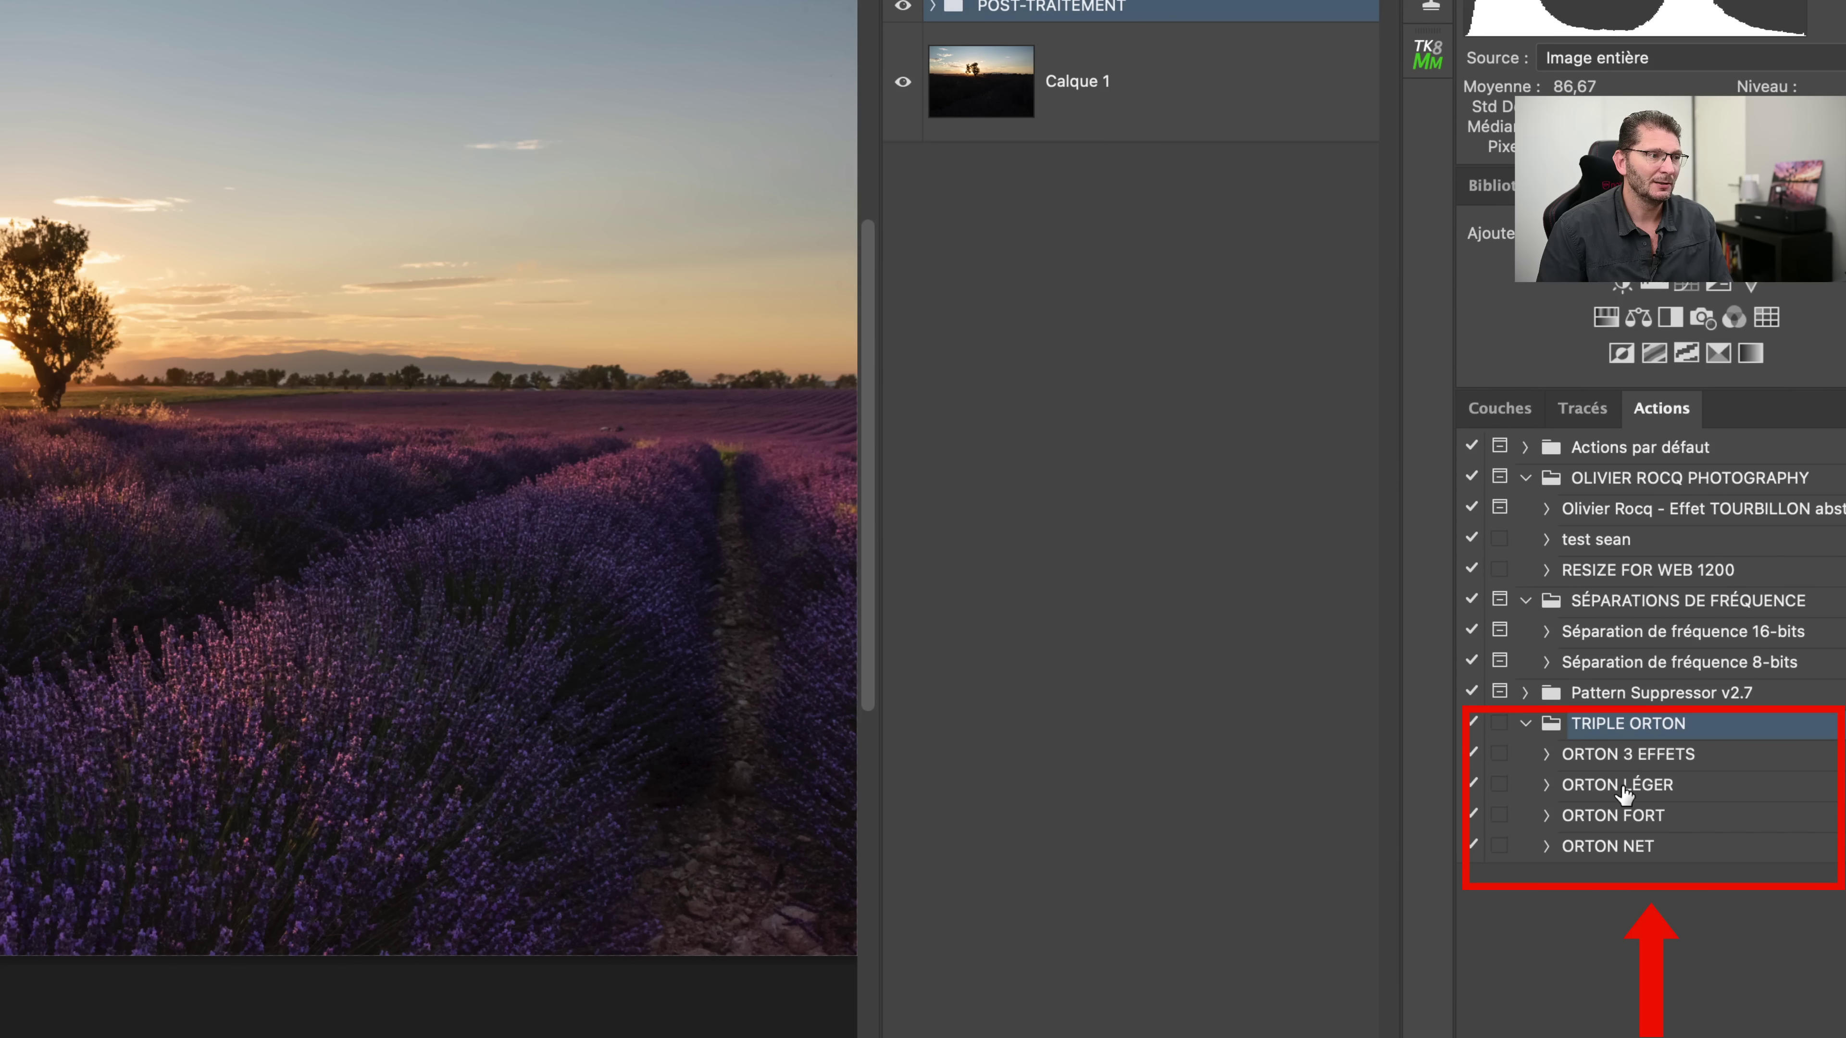
click(1621, 793)
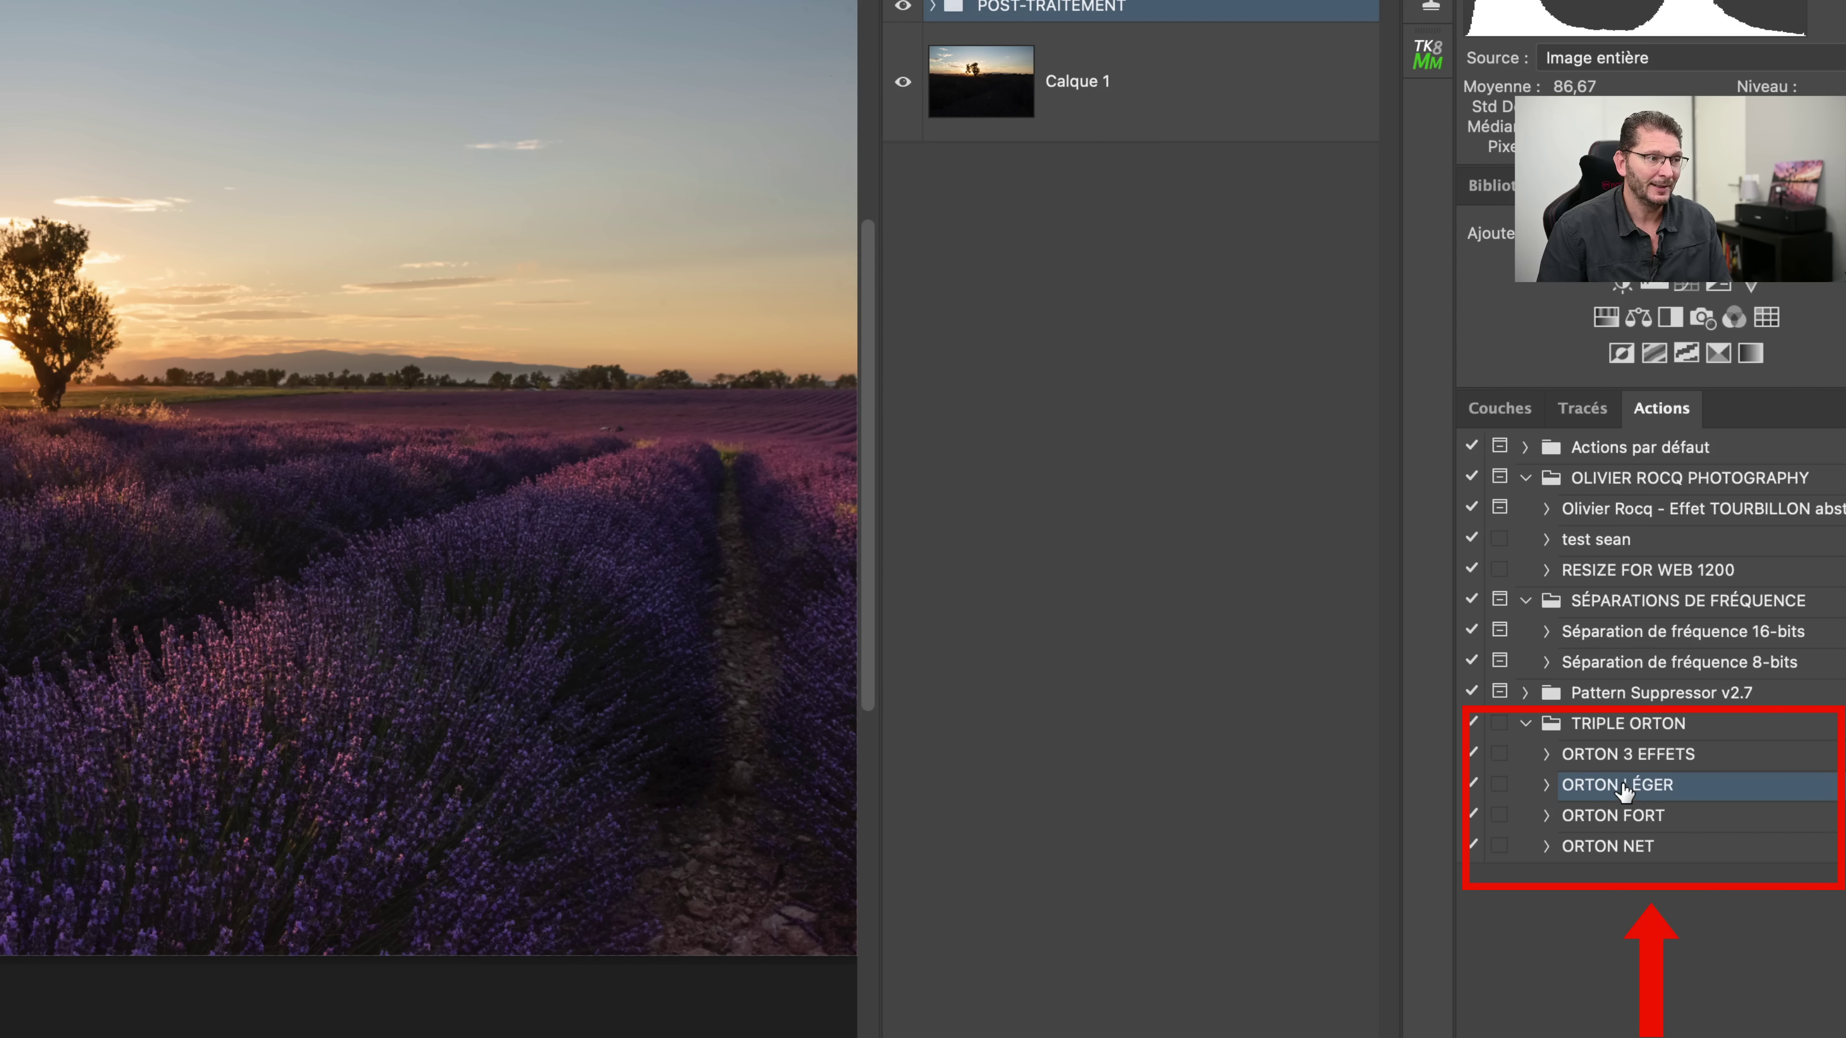
click(1624, 817)
click(1623, 848)
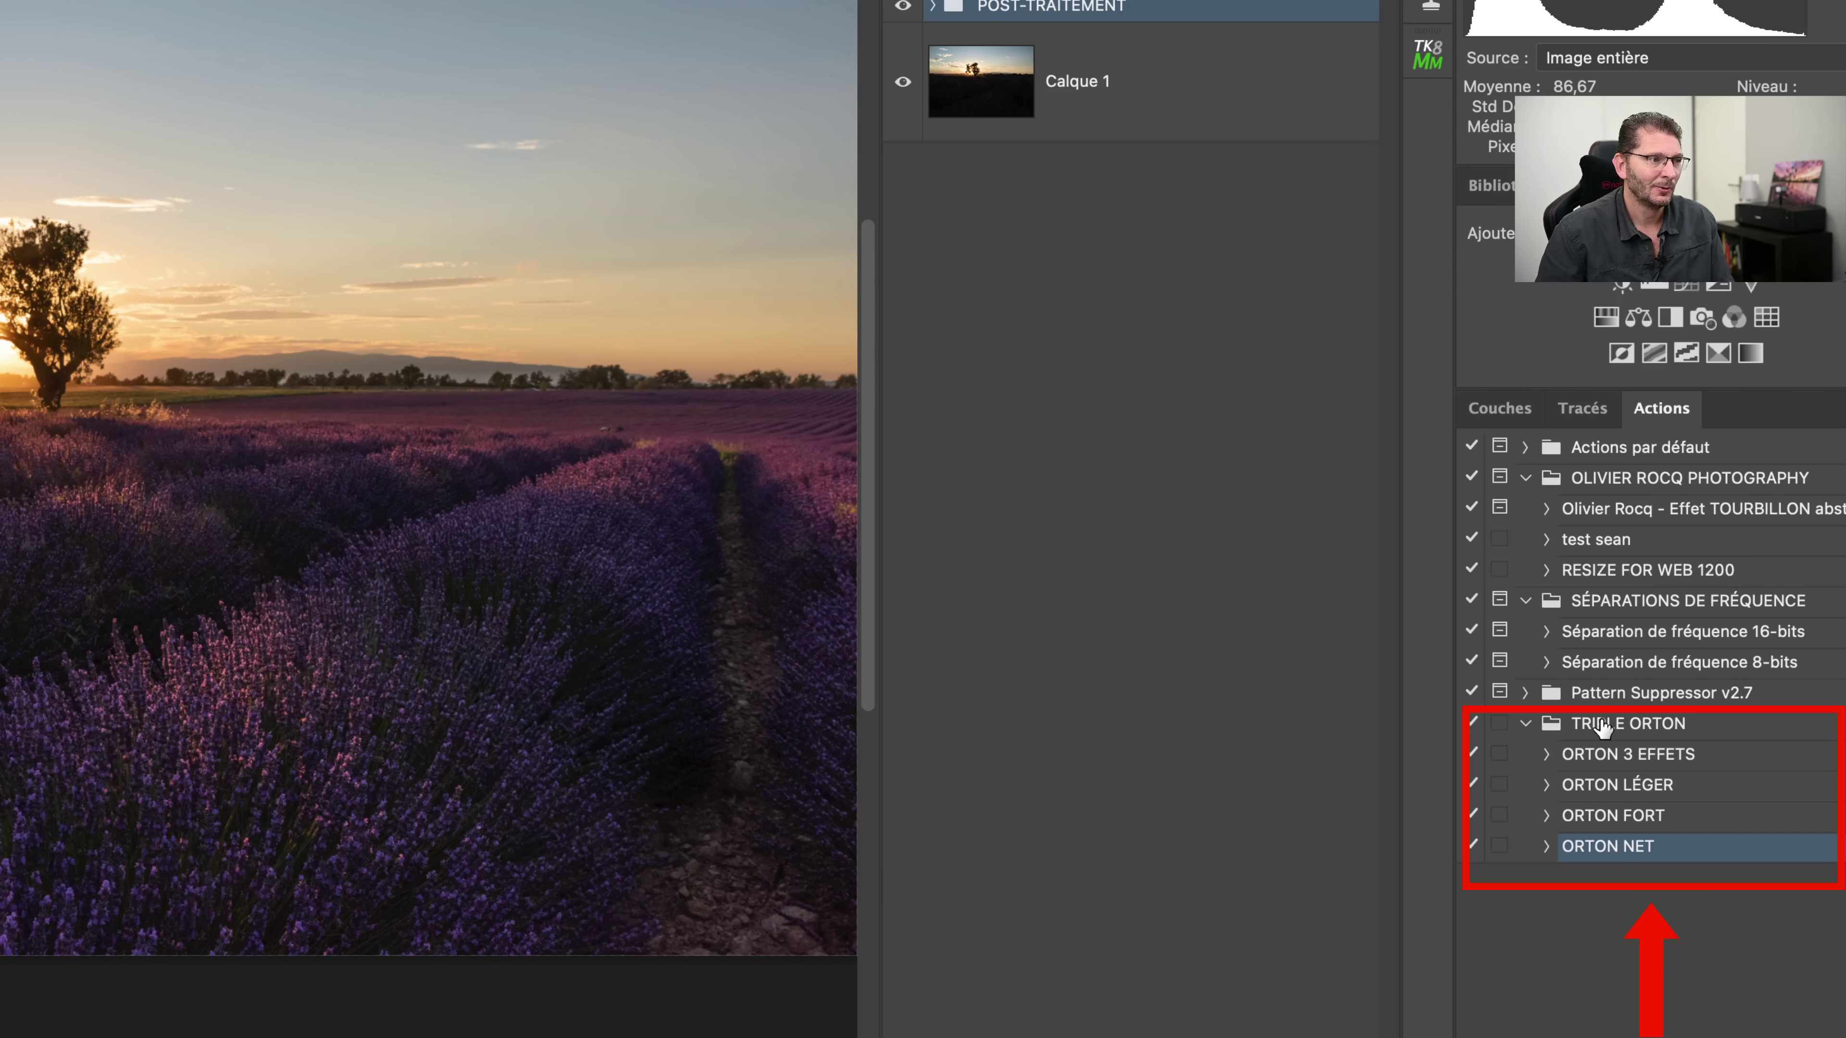
click(1593, 756)
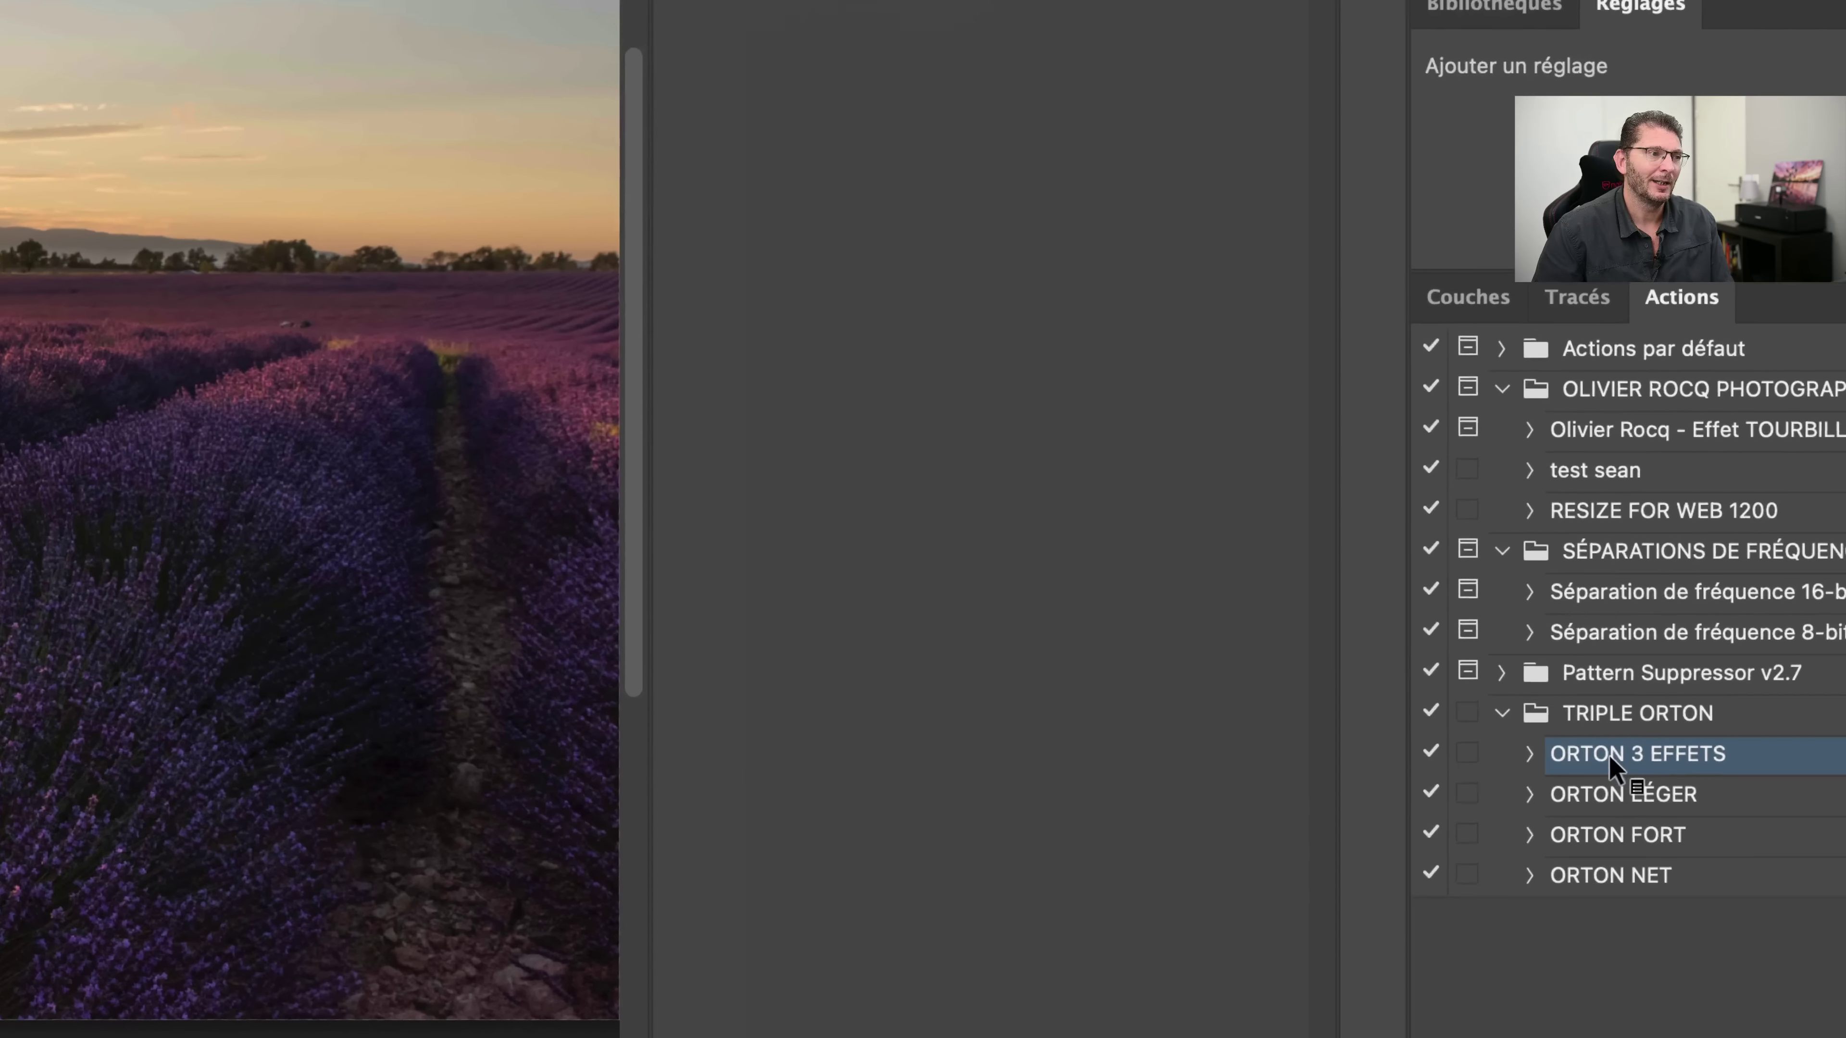
click(1546, 756)
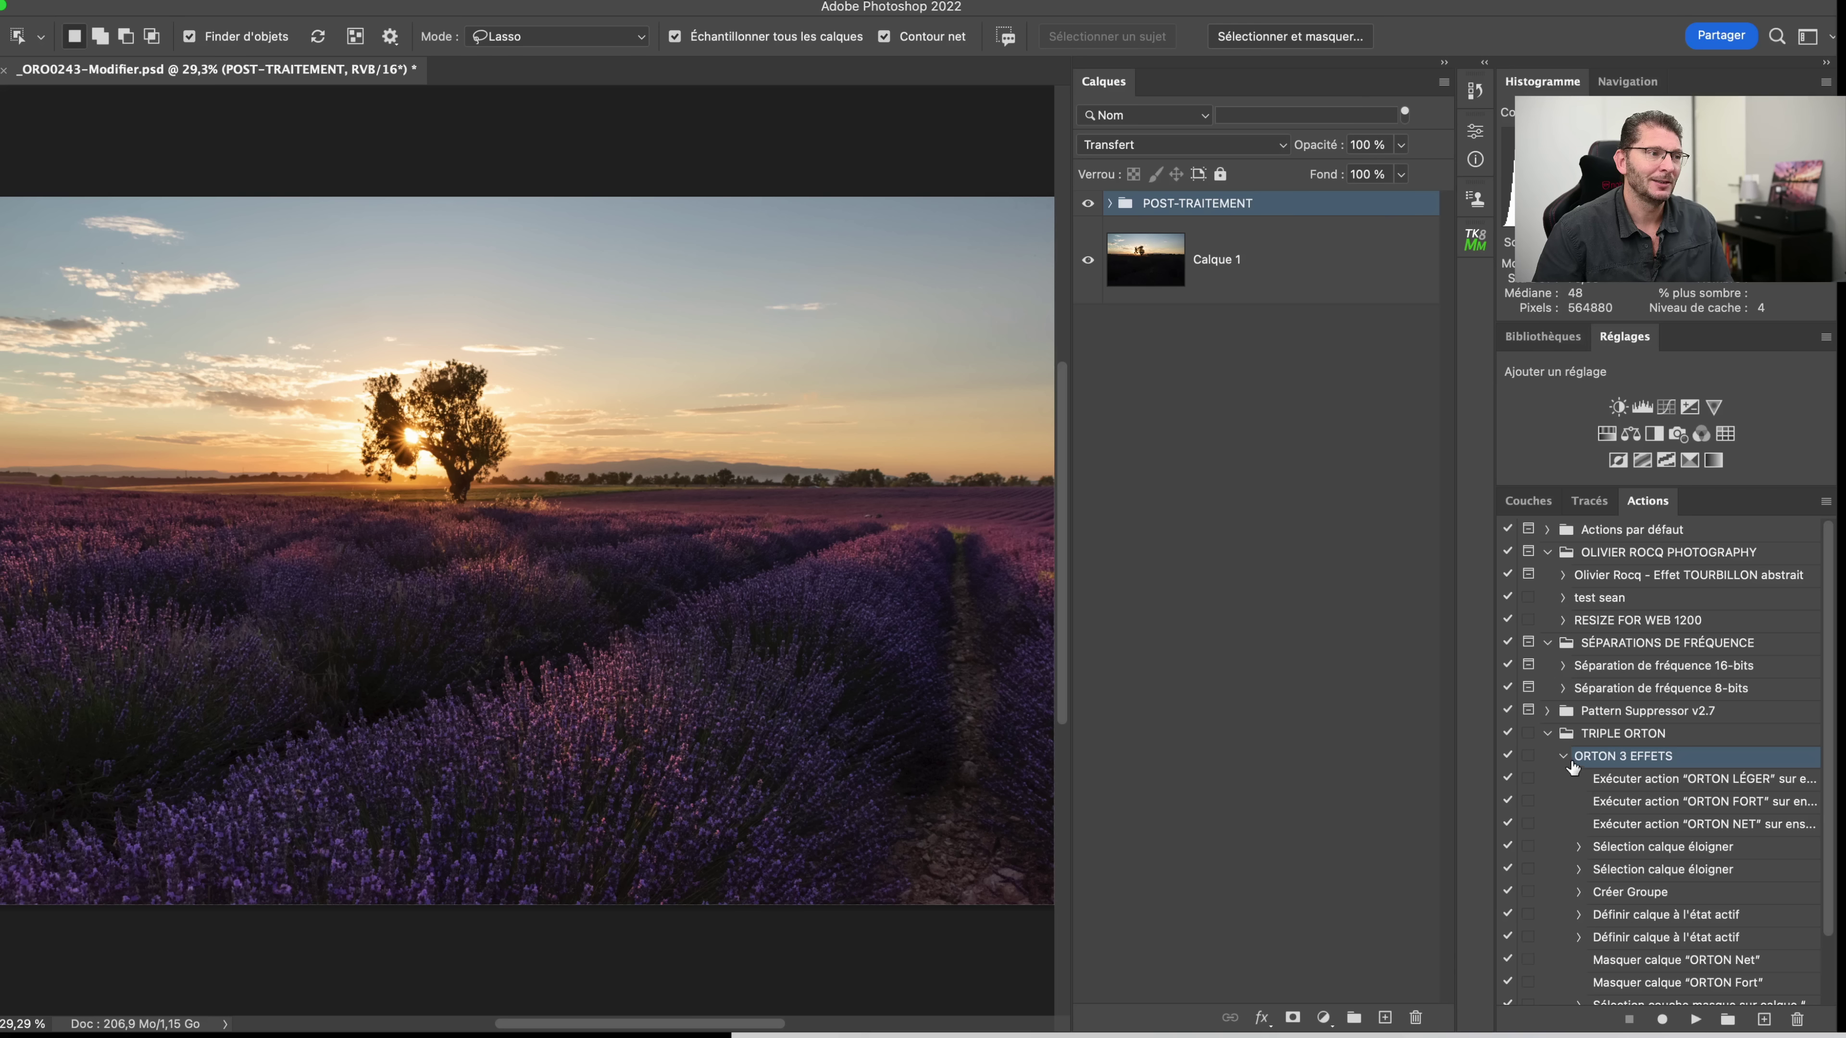
click(1563, 757)
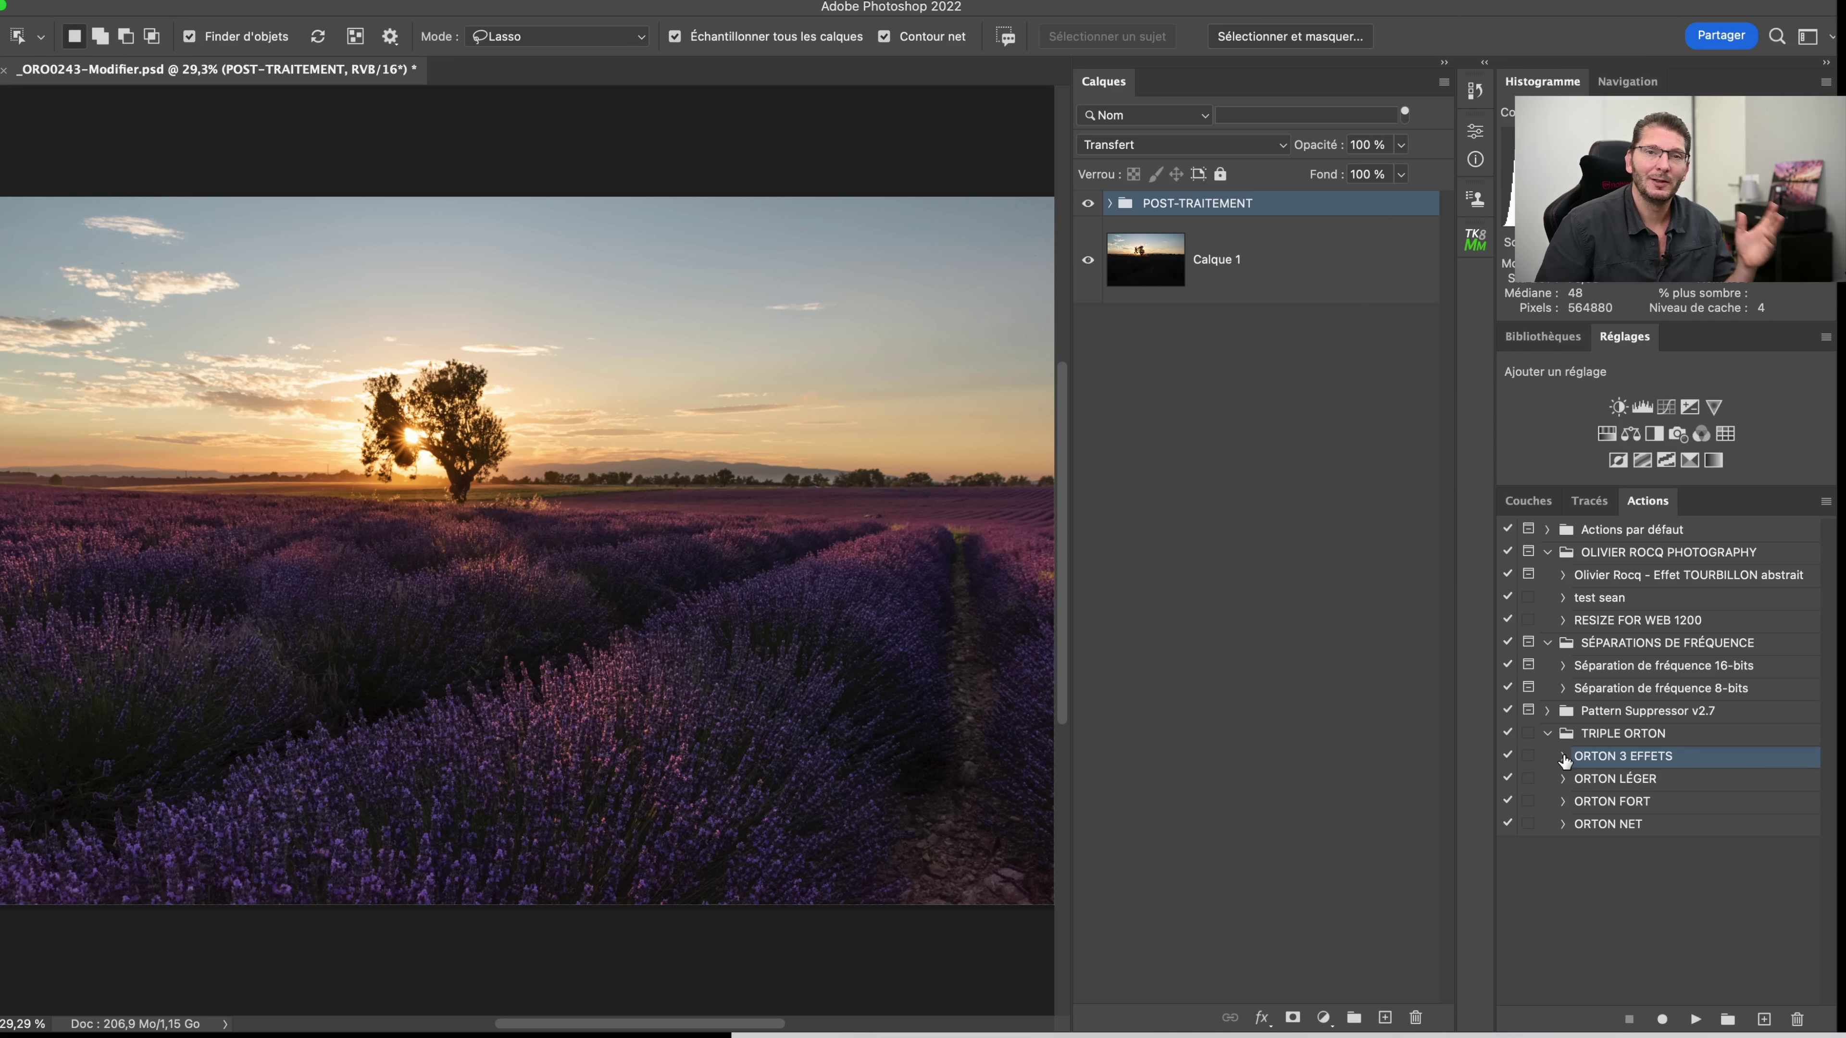
click(1696, 1019)
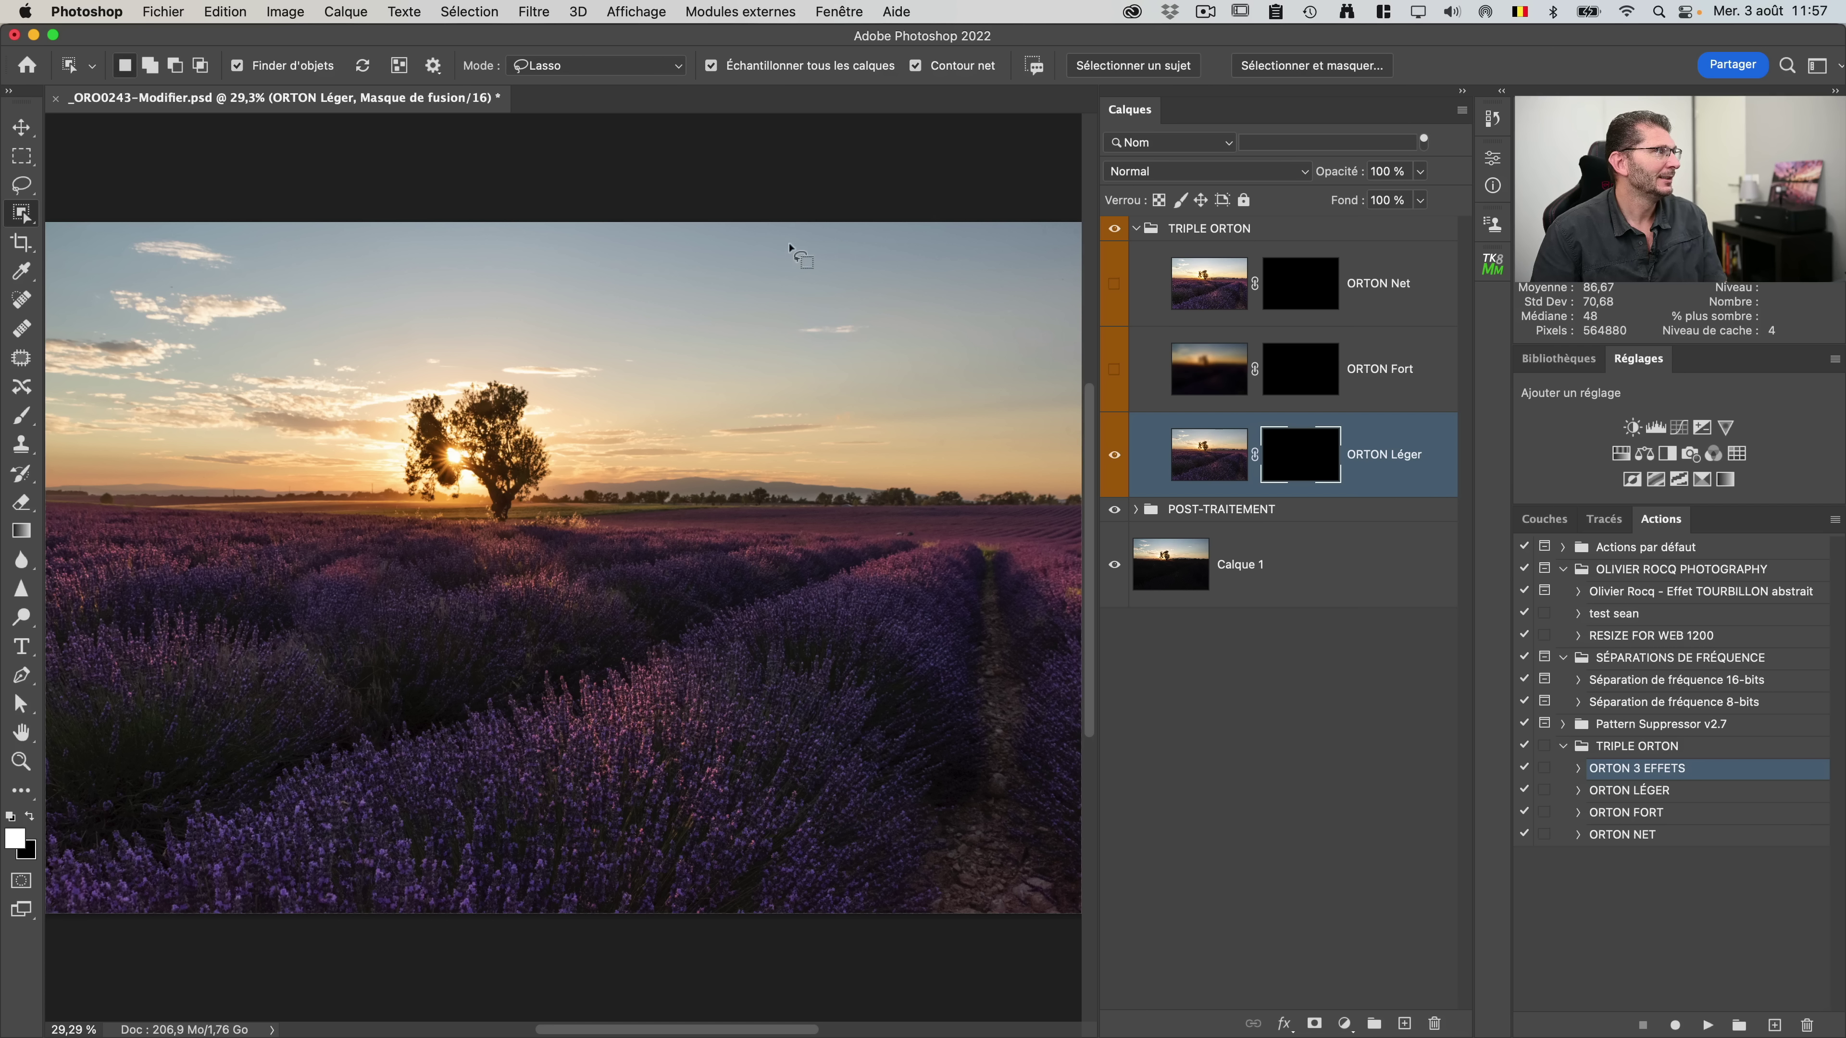
Step: Select the sky automatically and check the selection's extent in Quick Mask mode
click(474, 17)
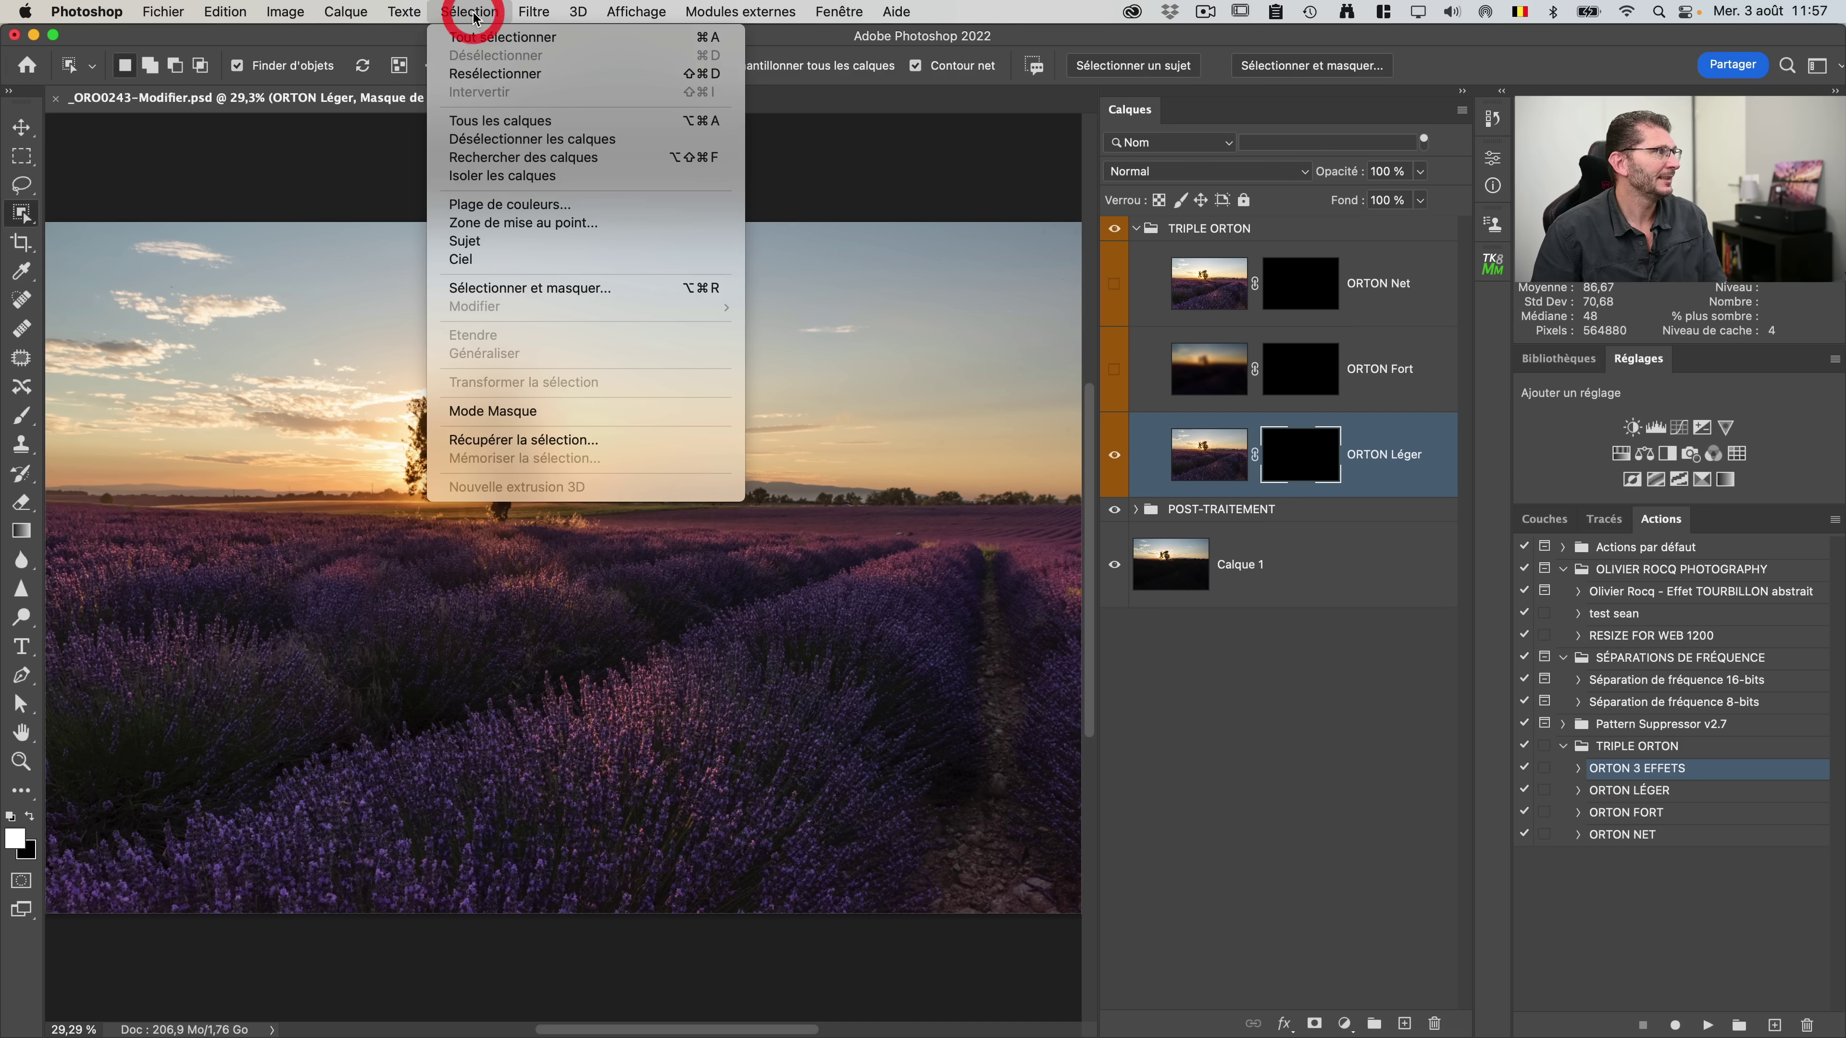
click(502, 287)
key(o)
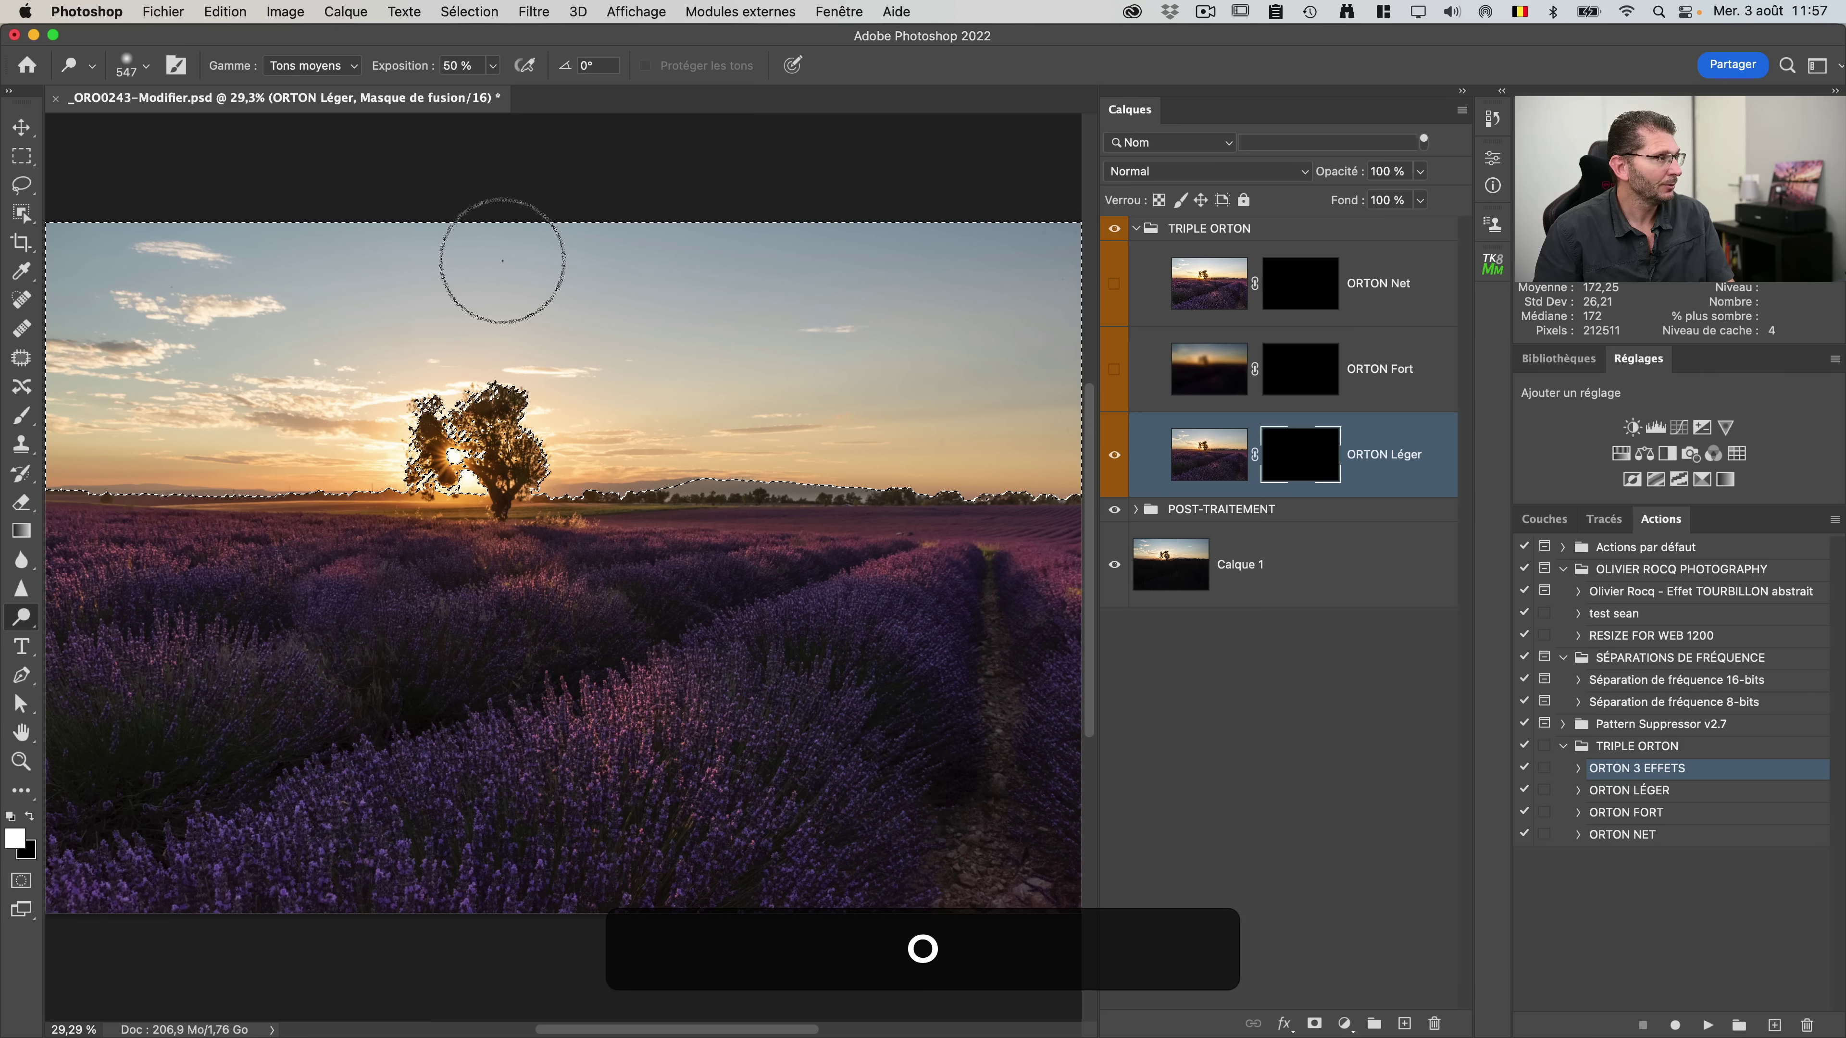
key(q)
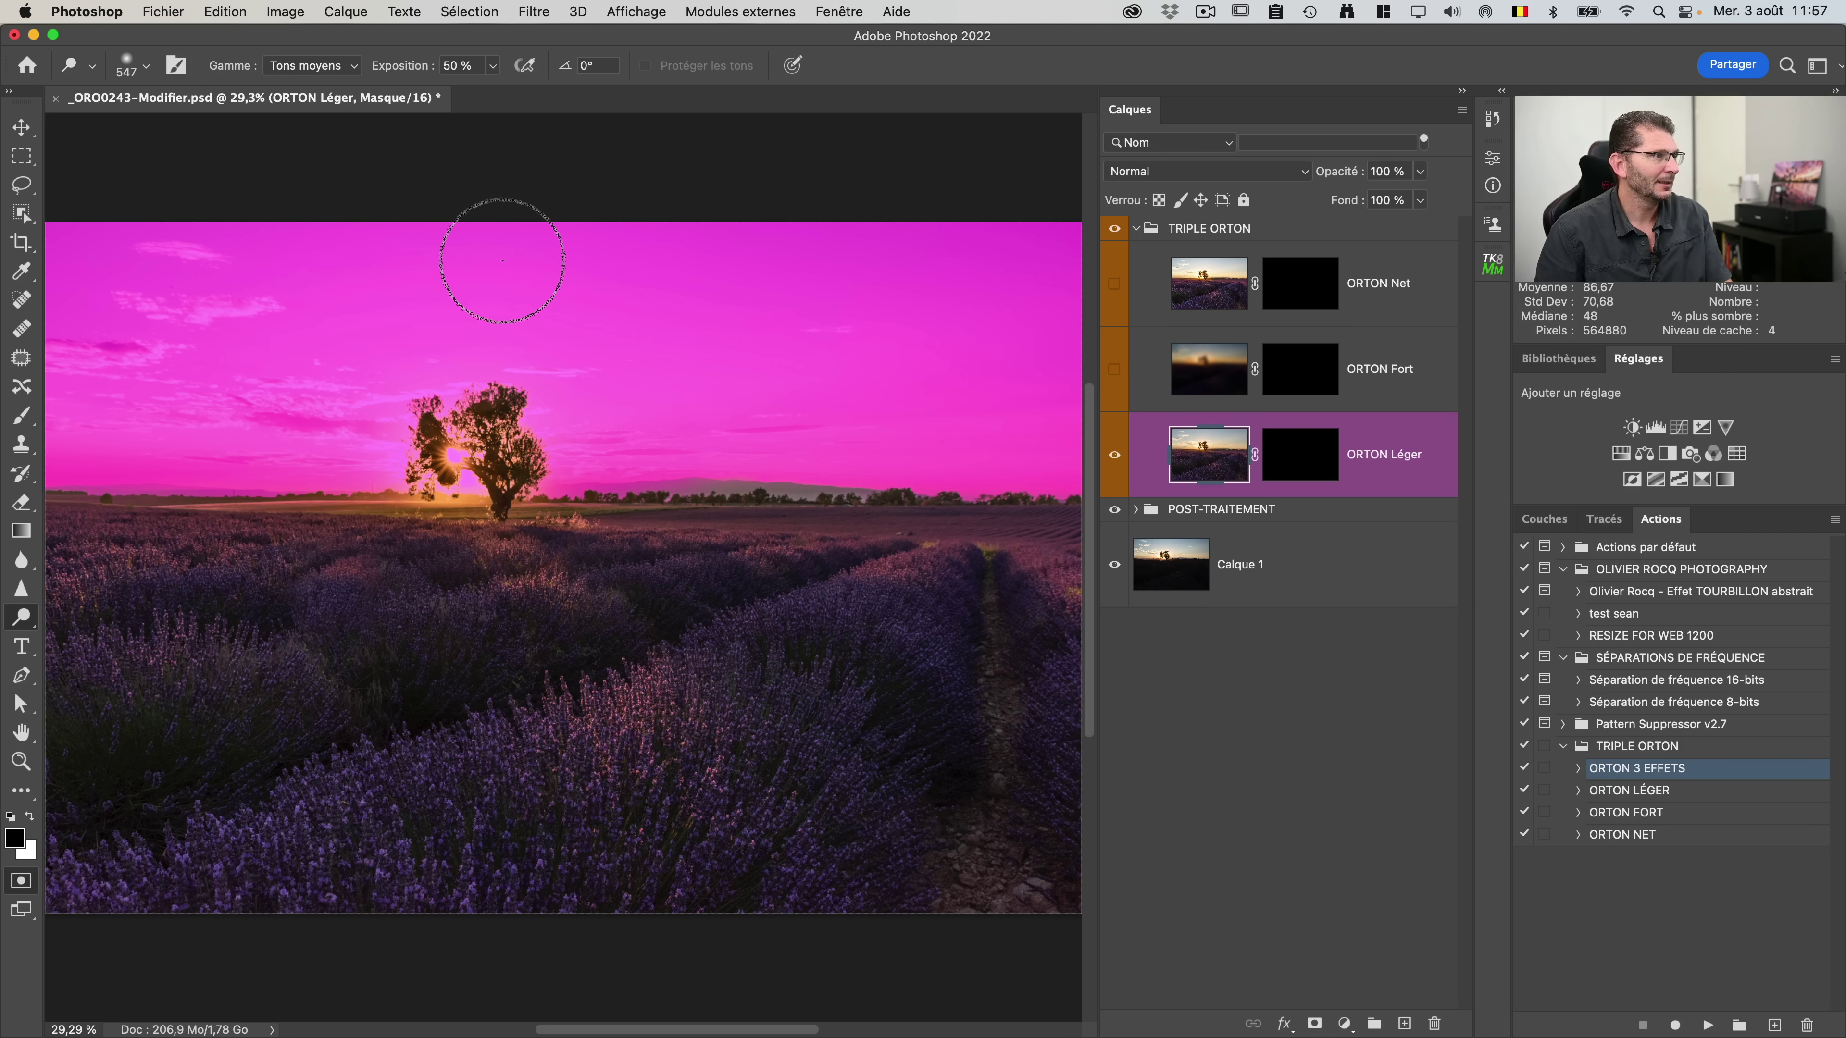
key(q)
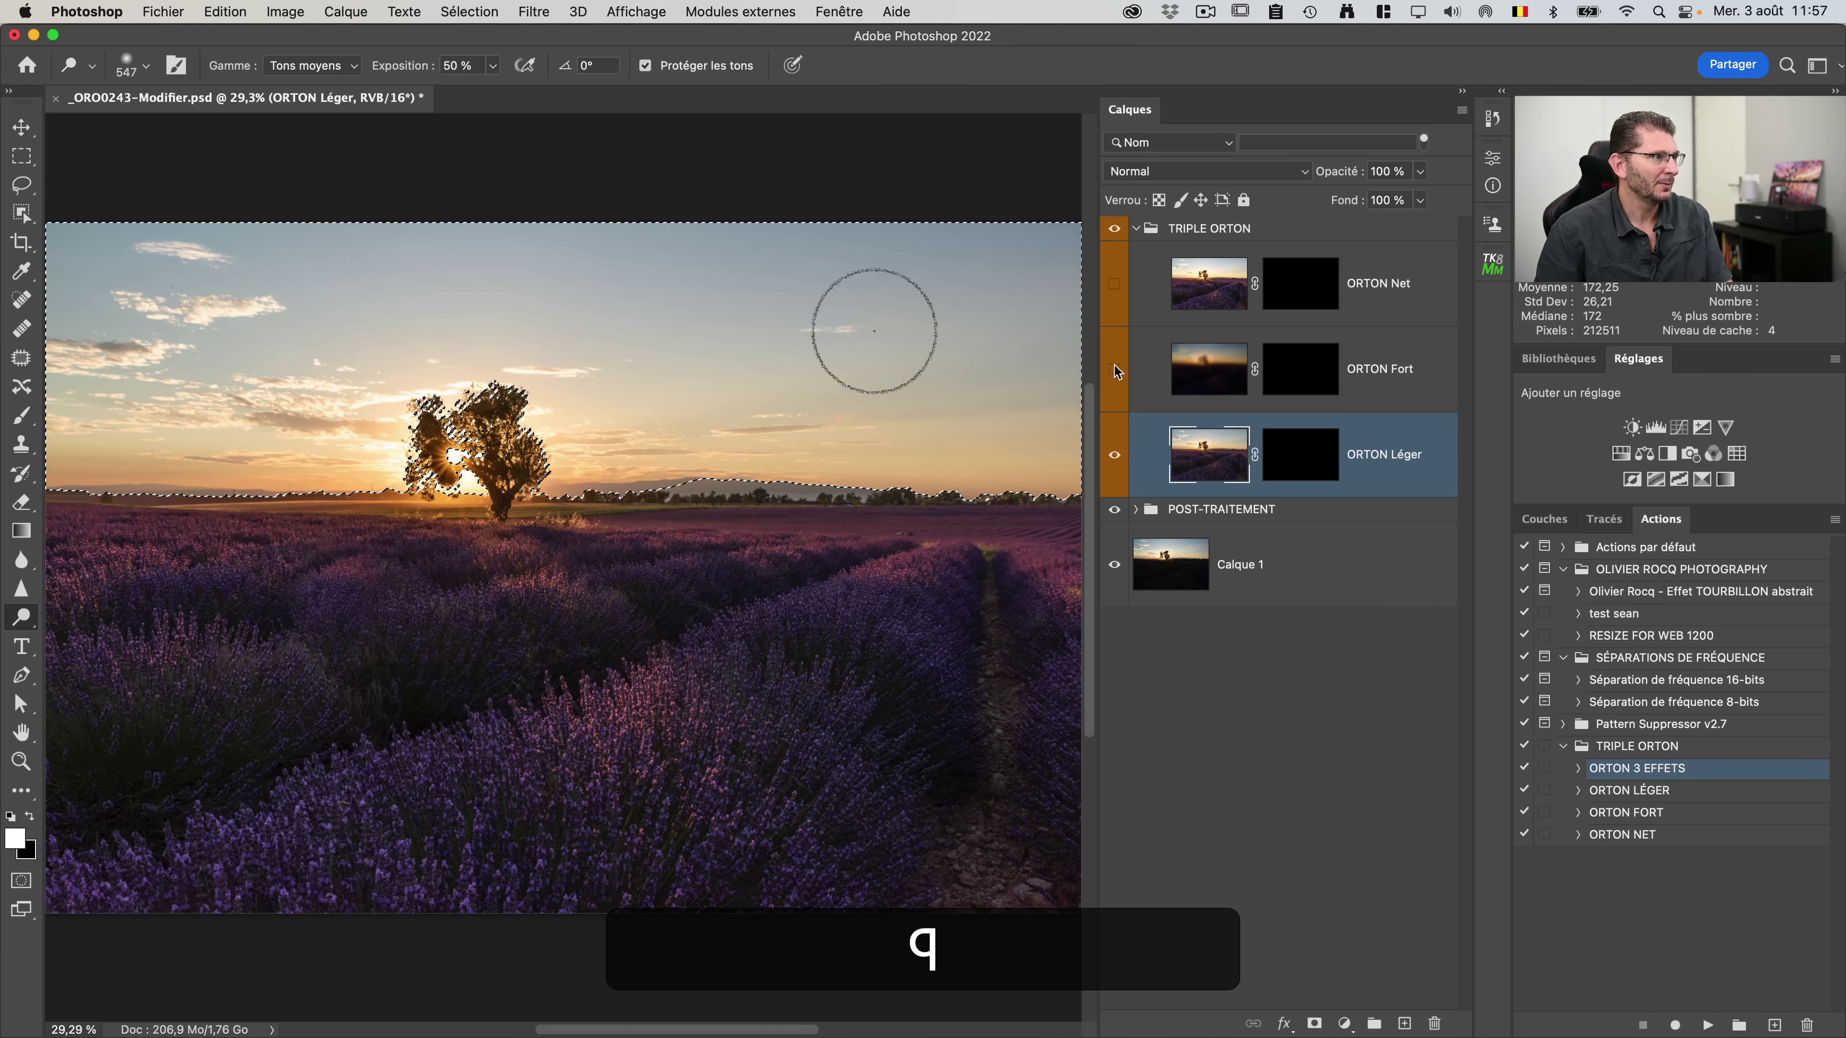
Step: Fill the sky selection with white on the ORTON Léger mask, in Normal mode at 100 % opacity
click(1286, 456)
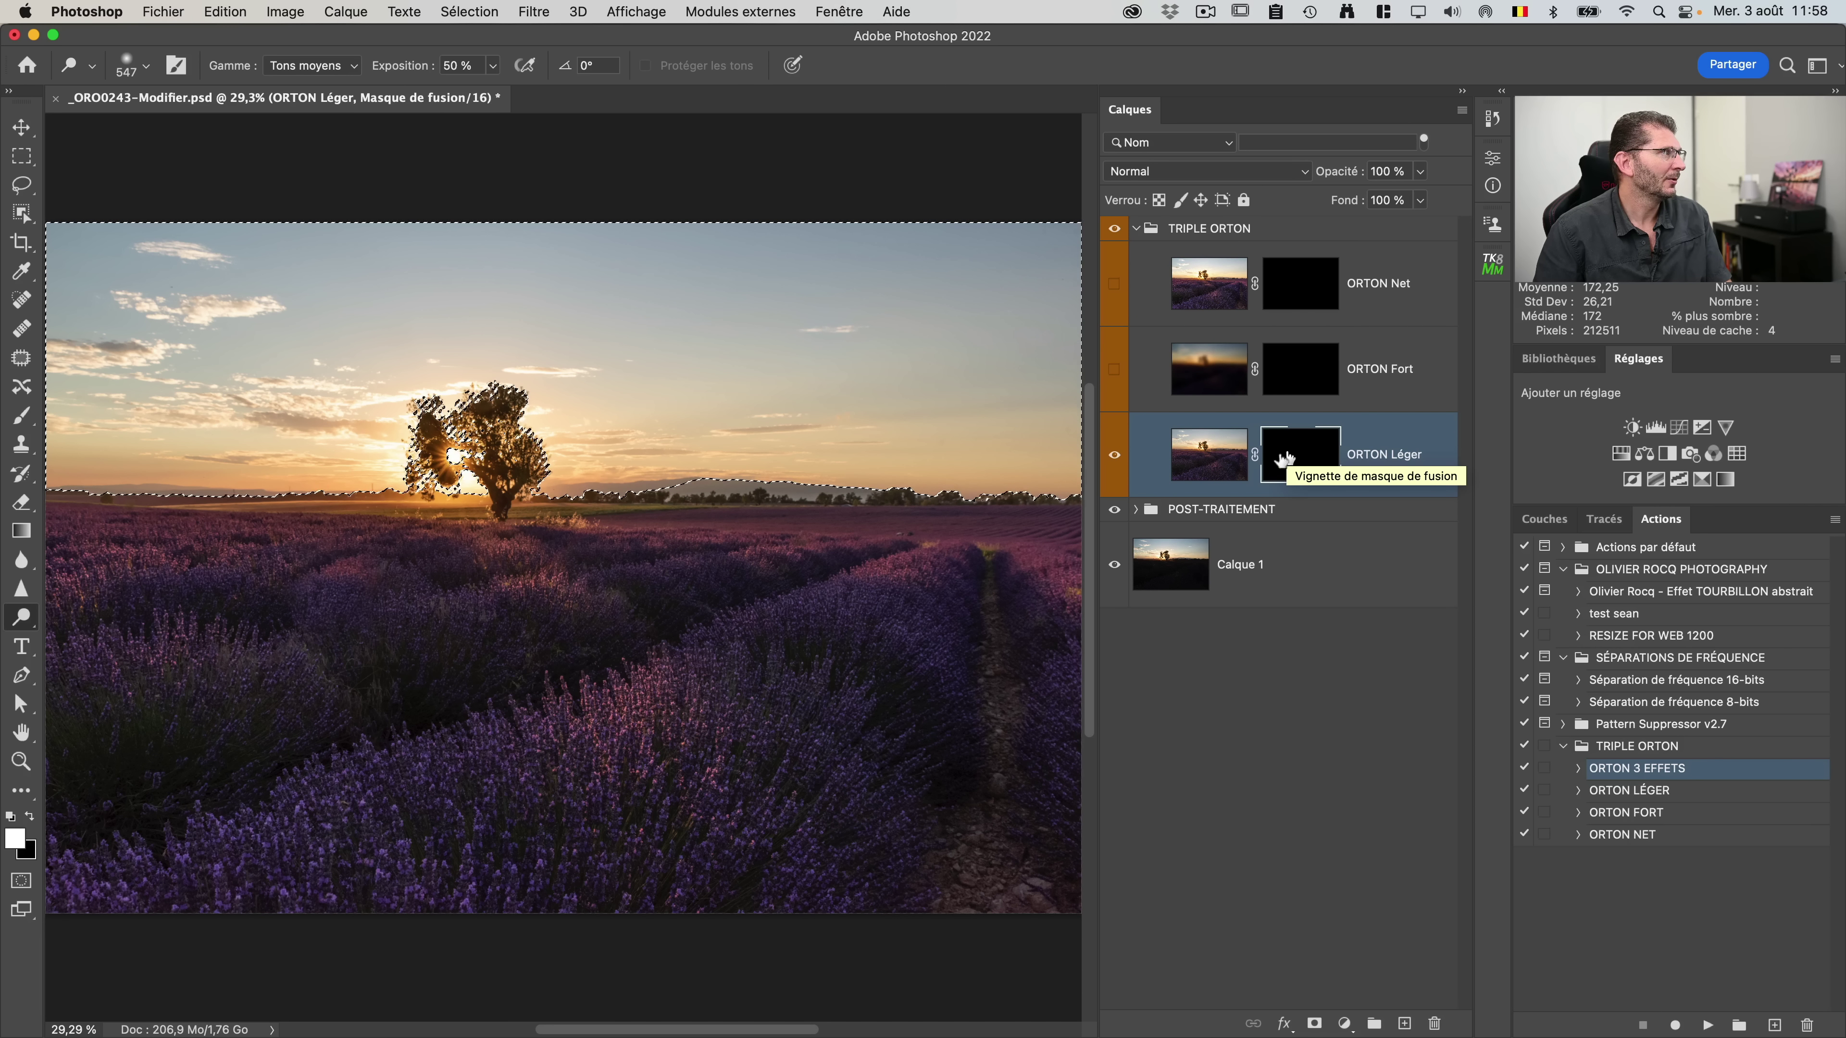
click(224, 12)
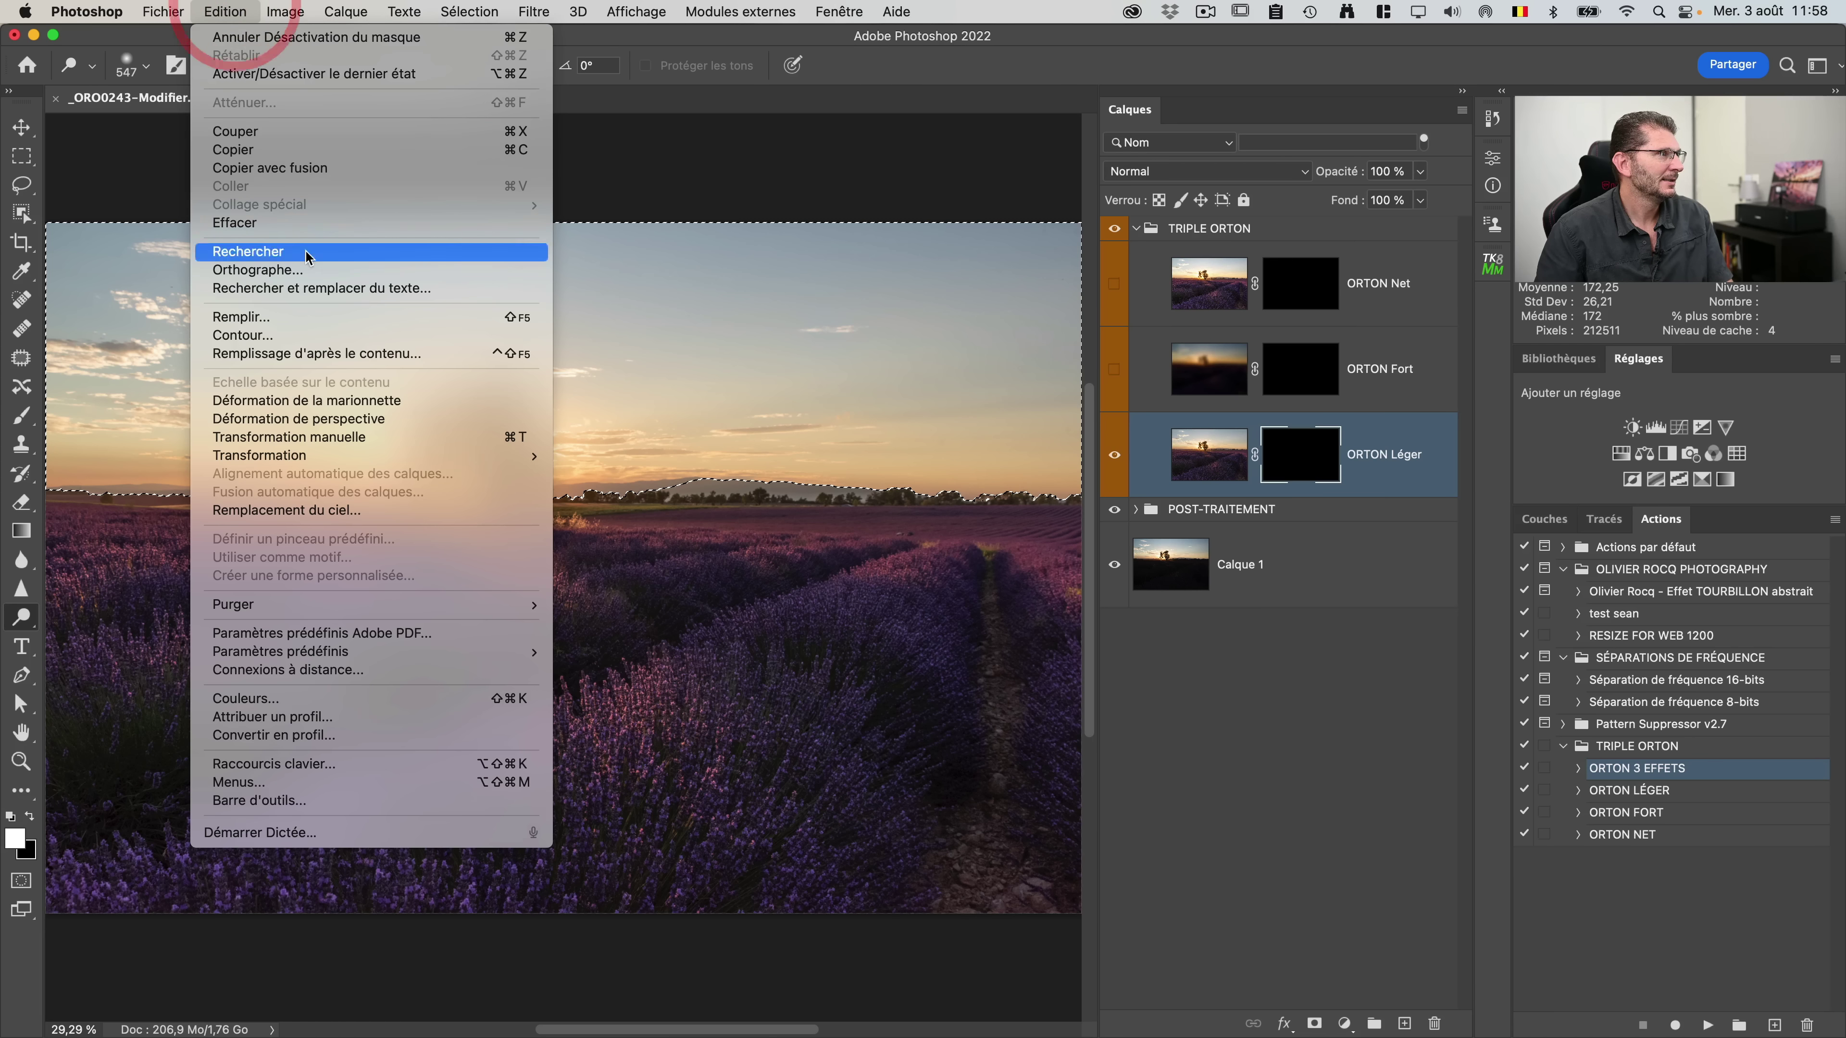
click(292, 317)
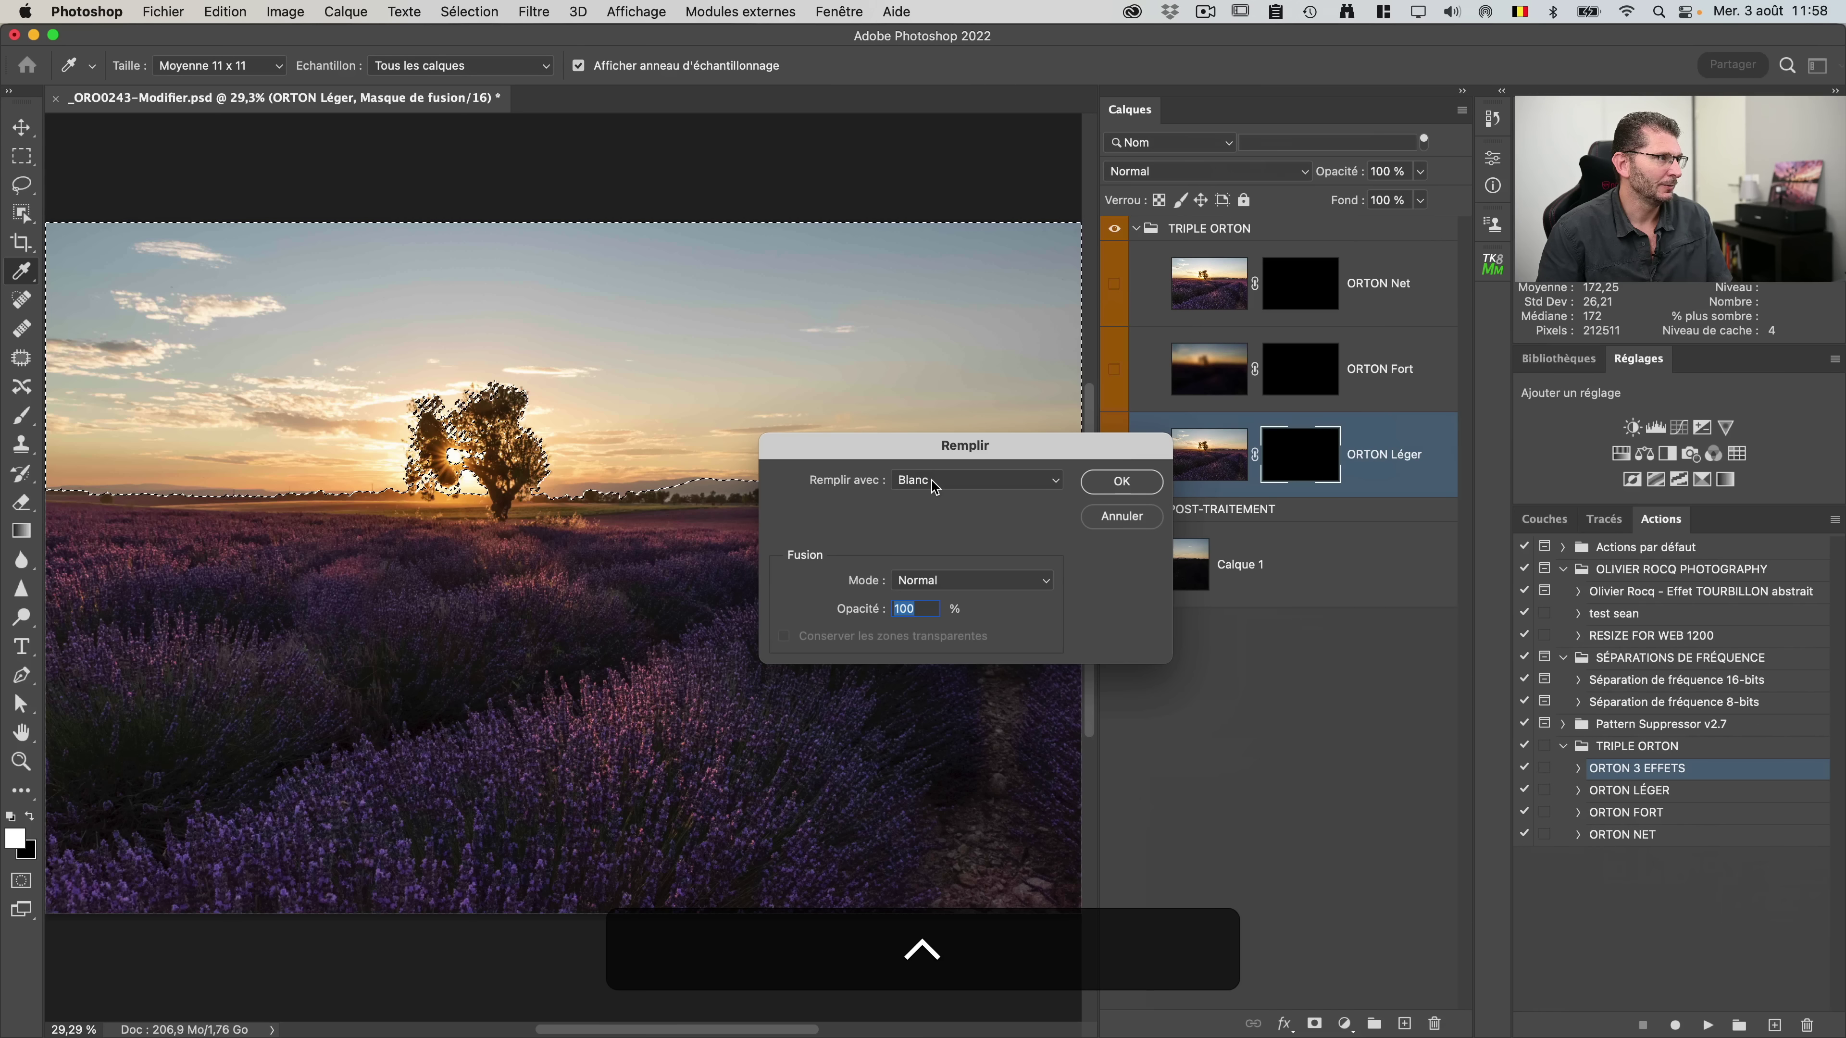
click(935, 480)
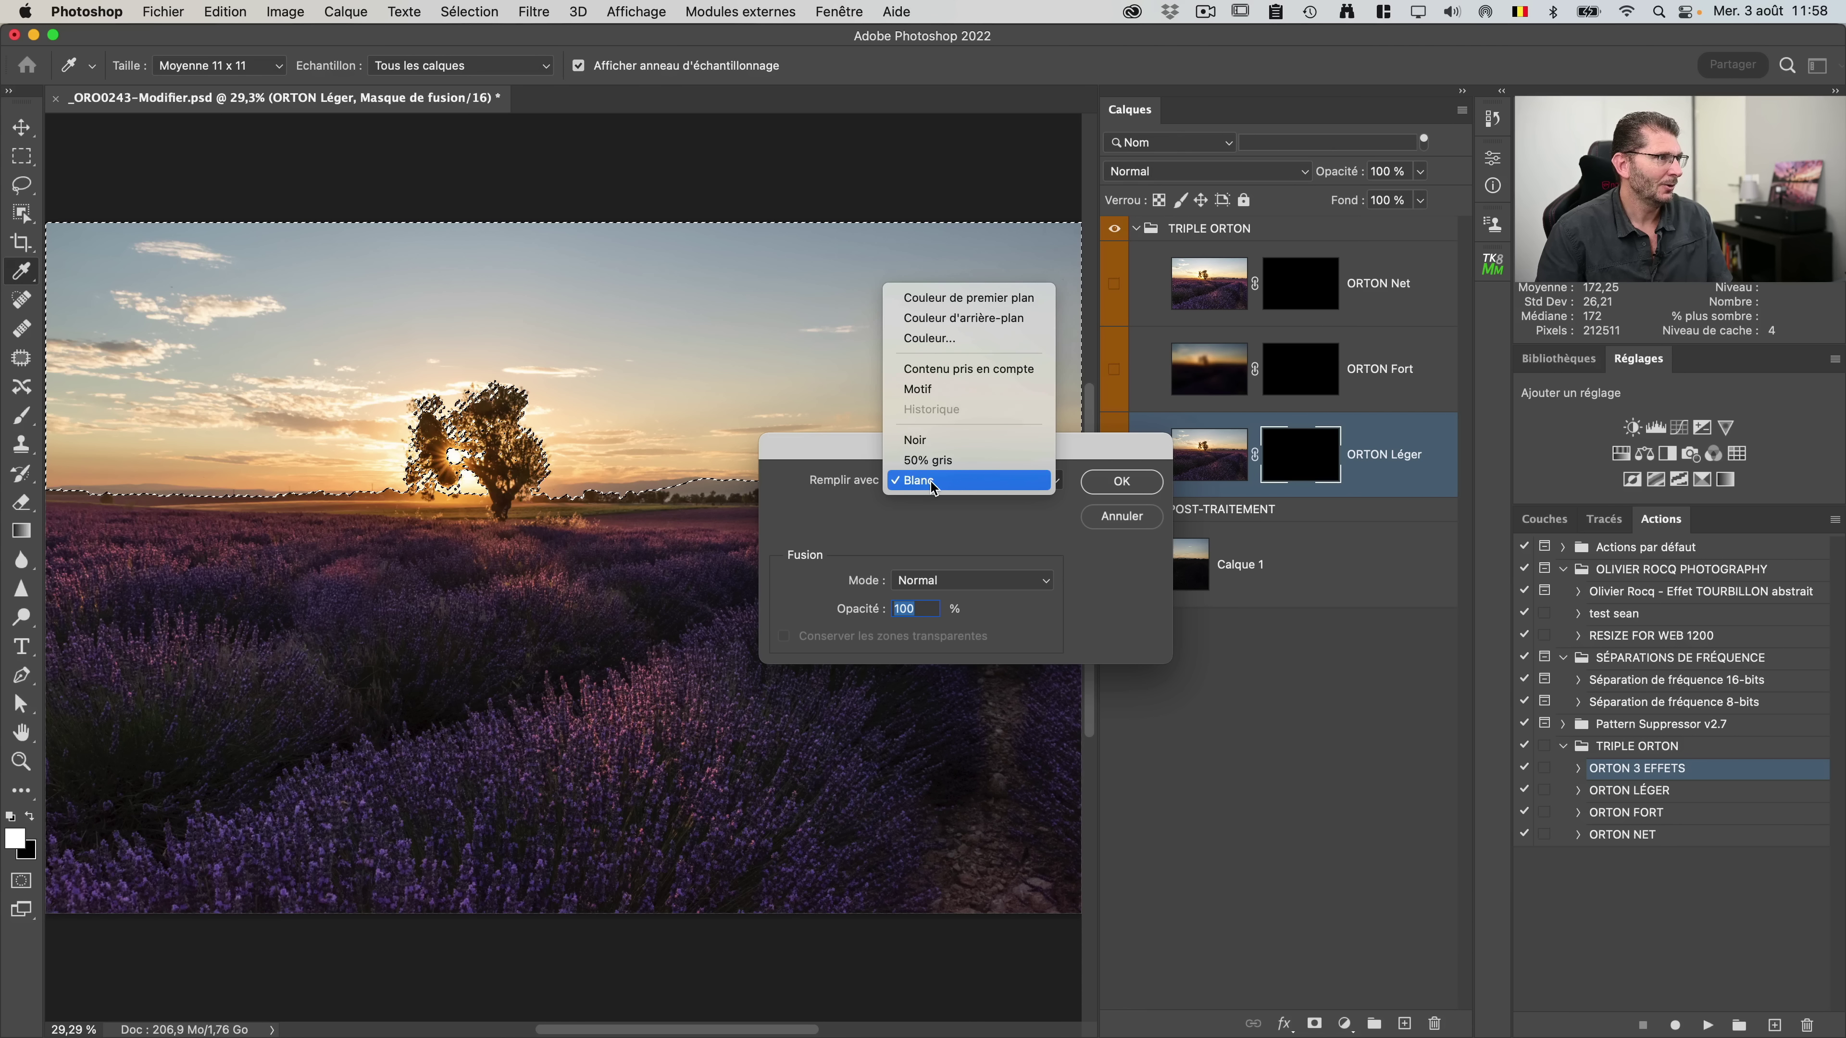
click(934, 481)
click(1121, 481)
key(o)
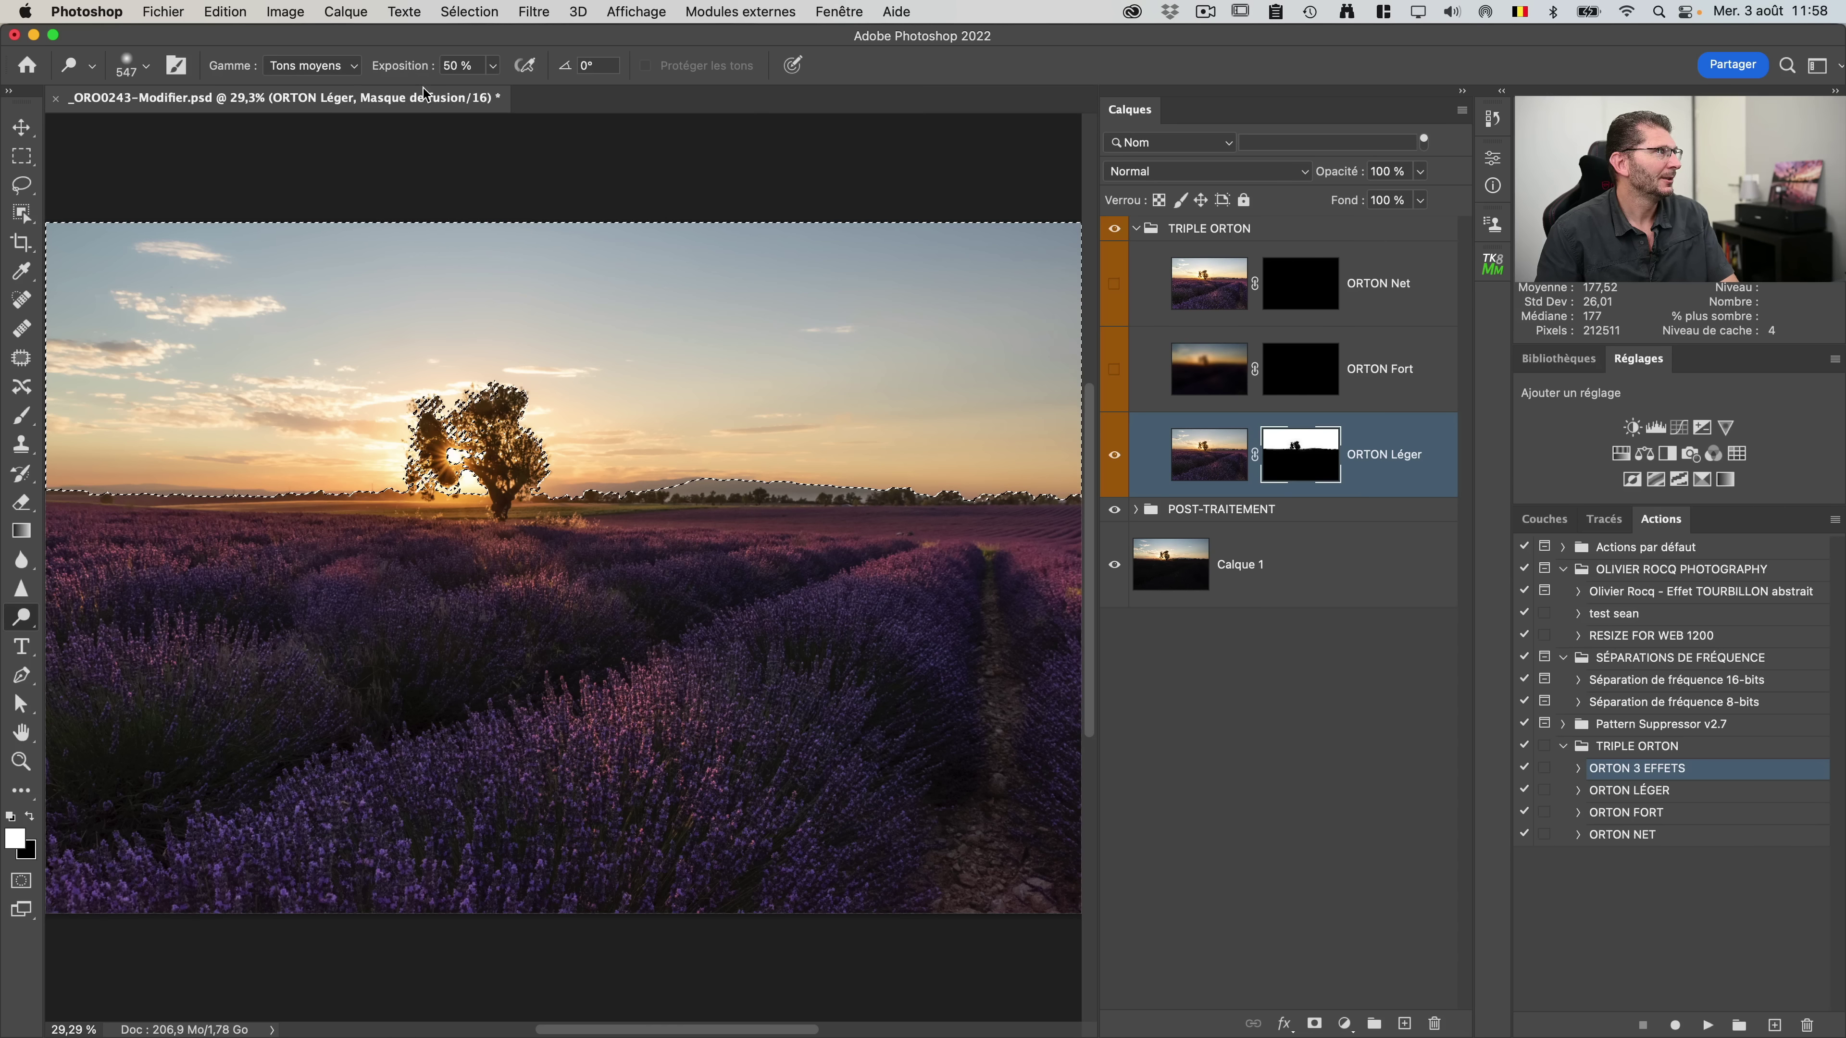
Step: Deselect the sky and compare the image with and without the ORTON Léger layer
click(469, 11)
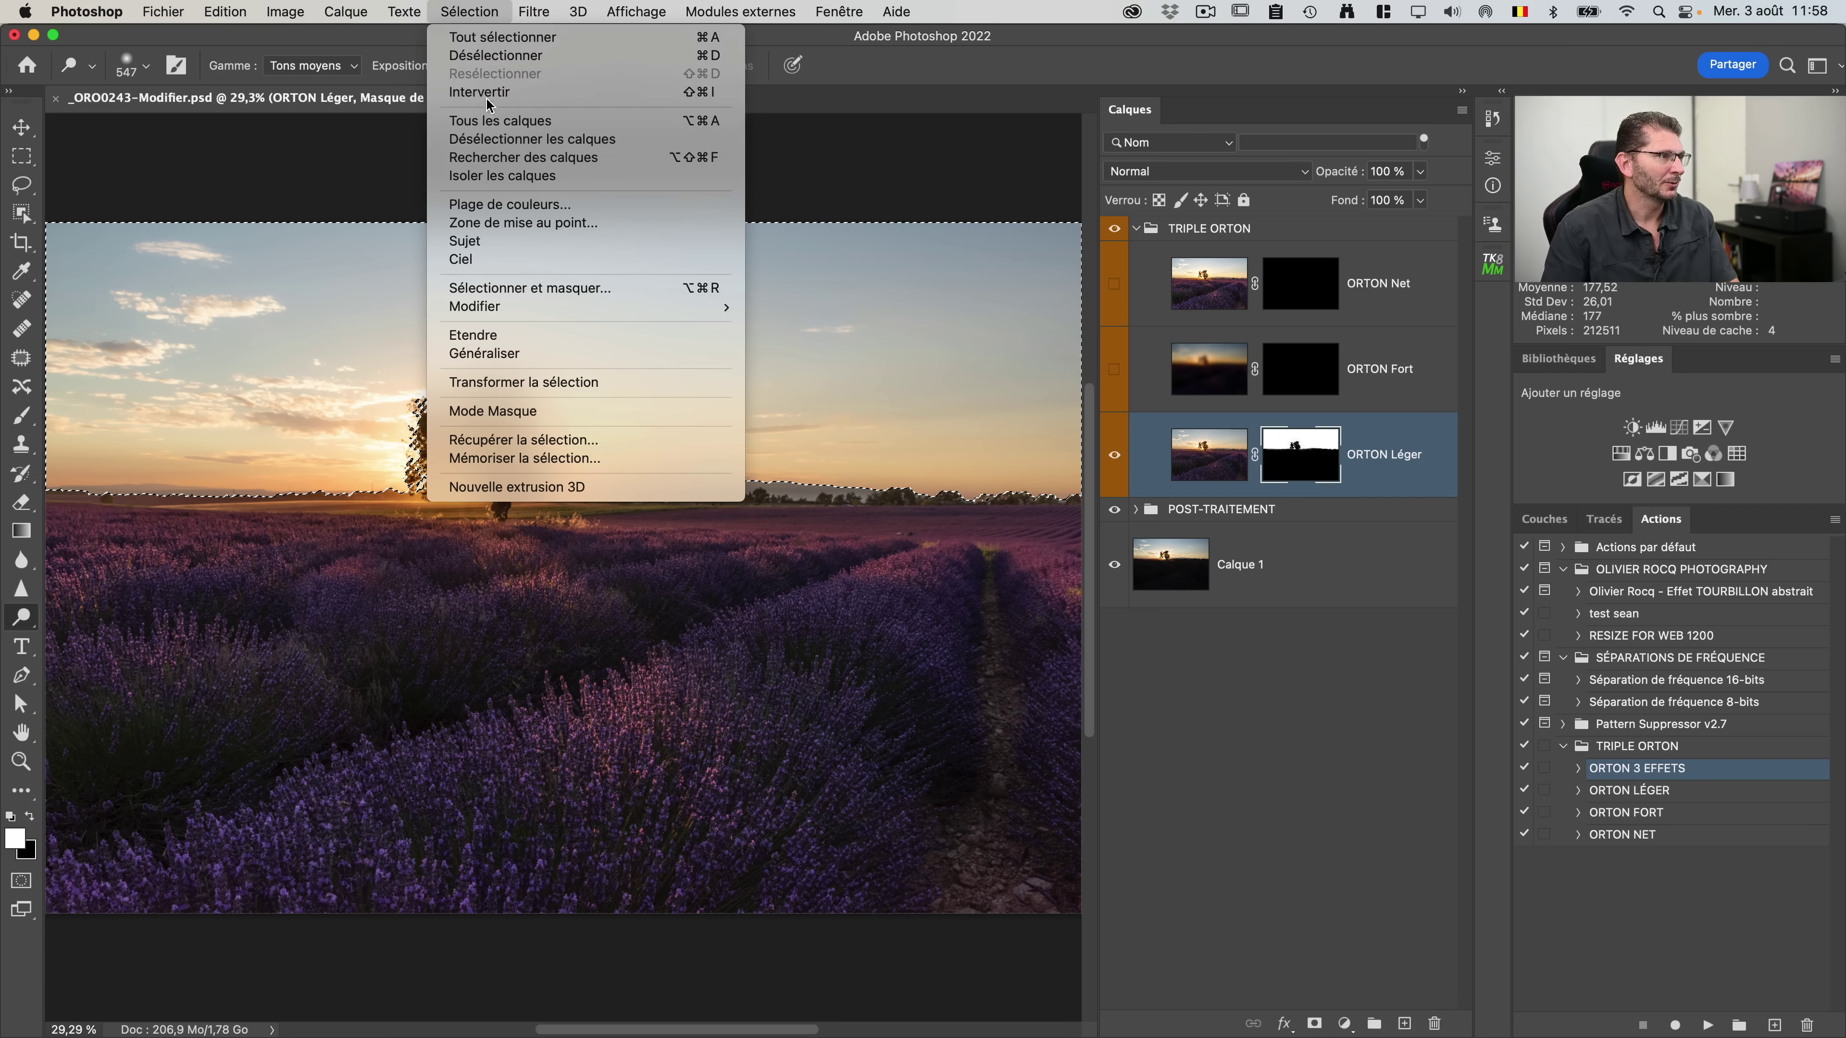
click(486, 55)
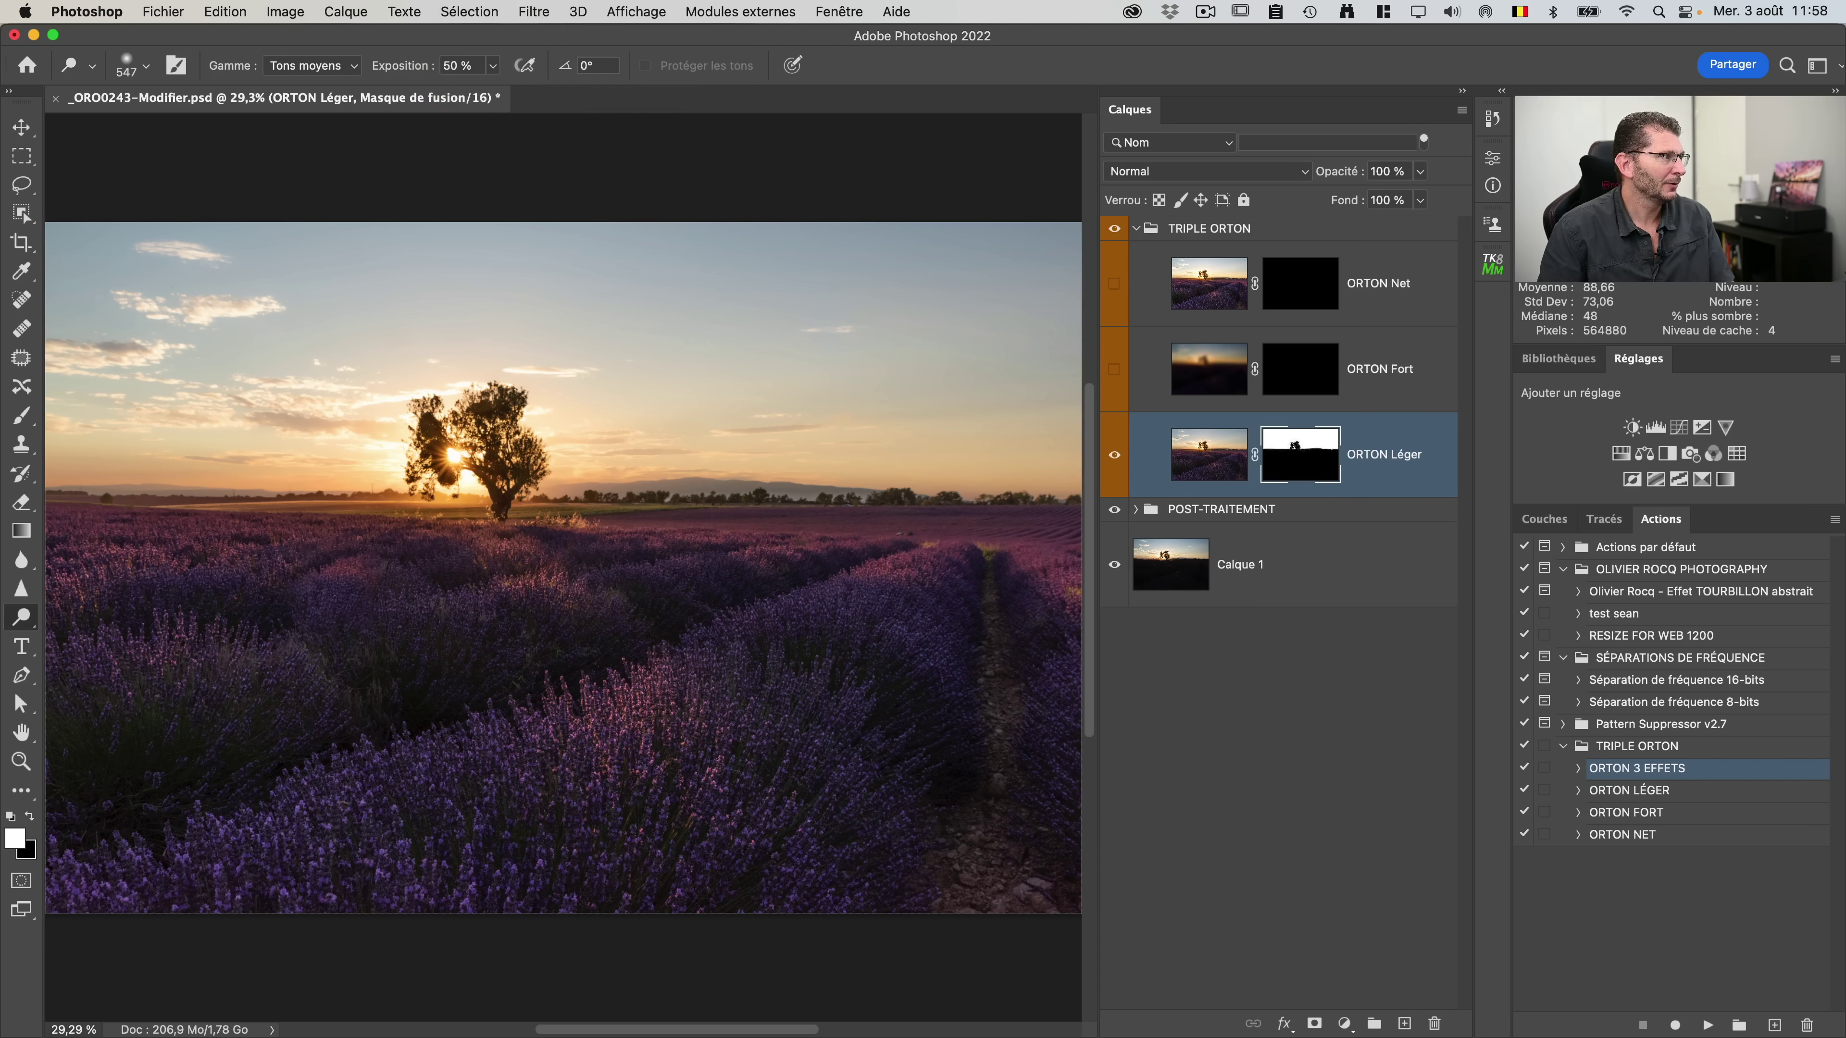
click(1114, 455)
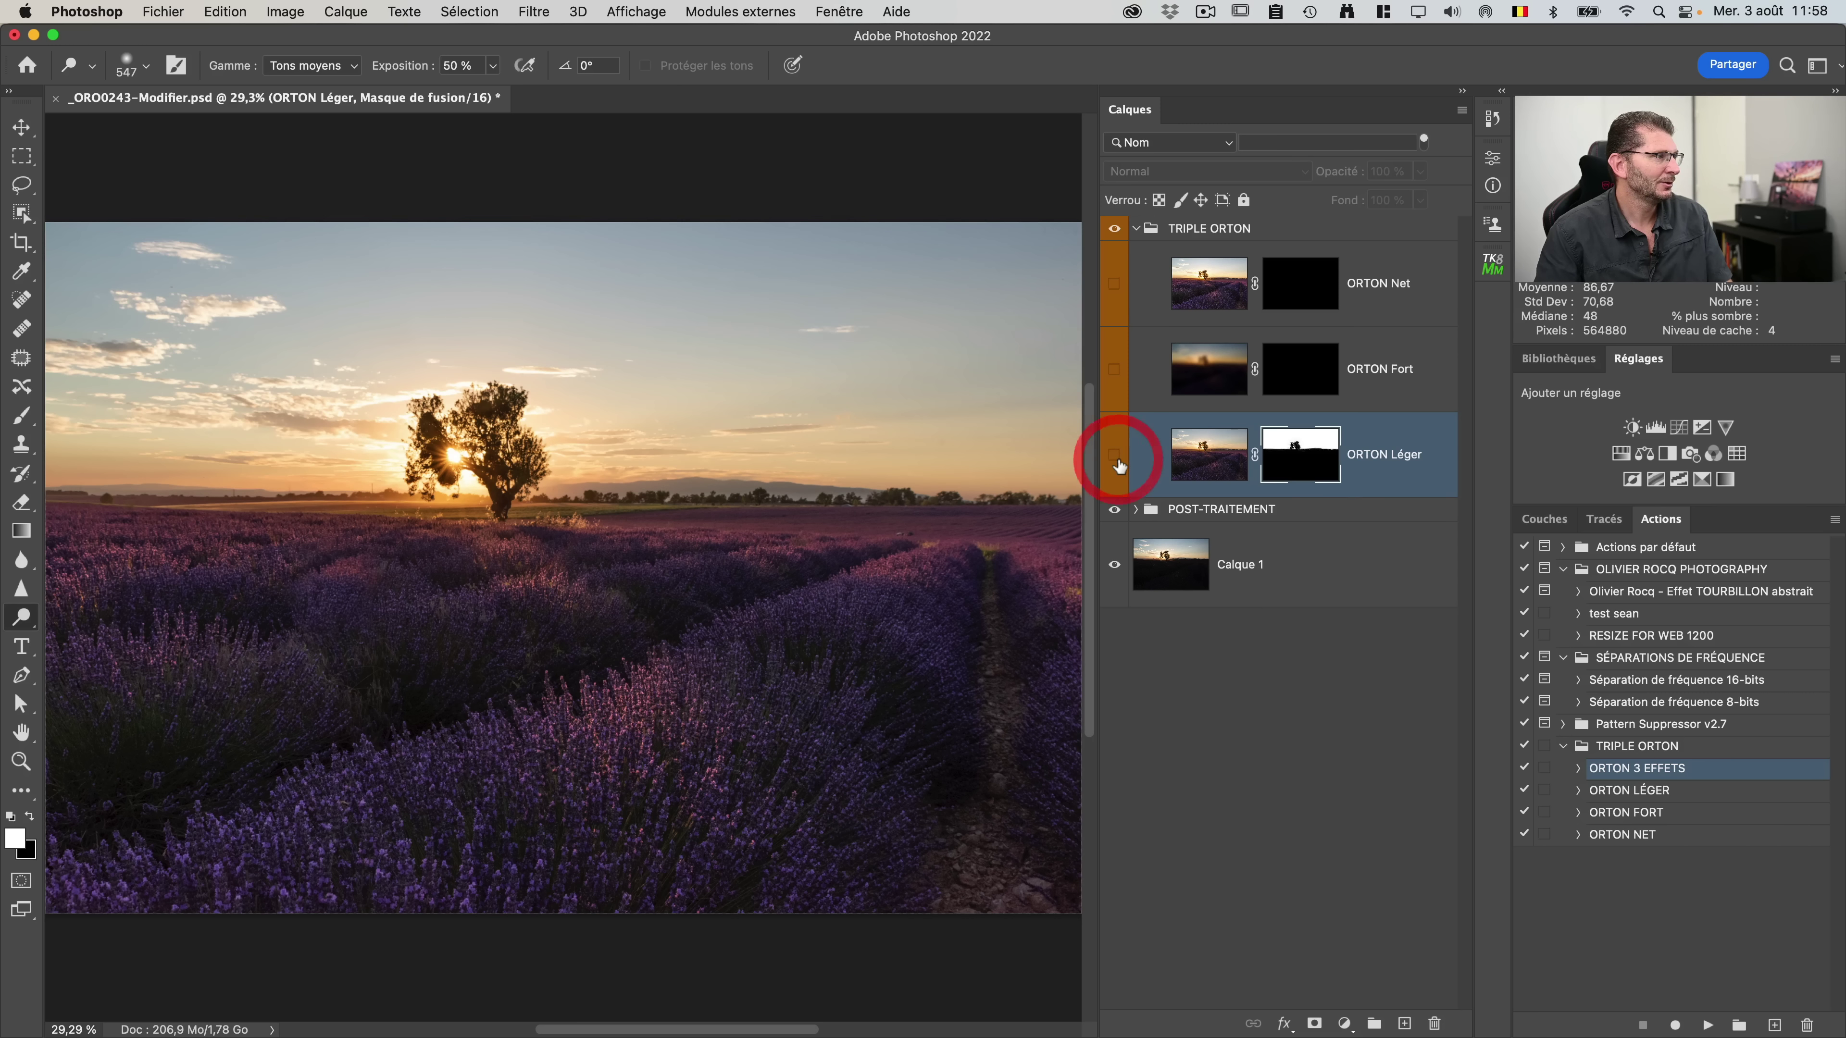
click(1116, 458)
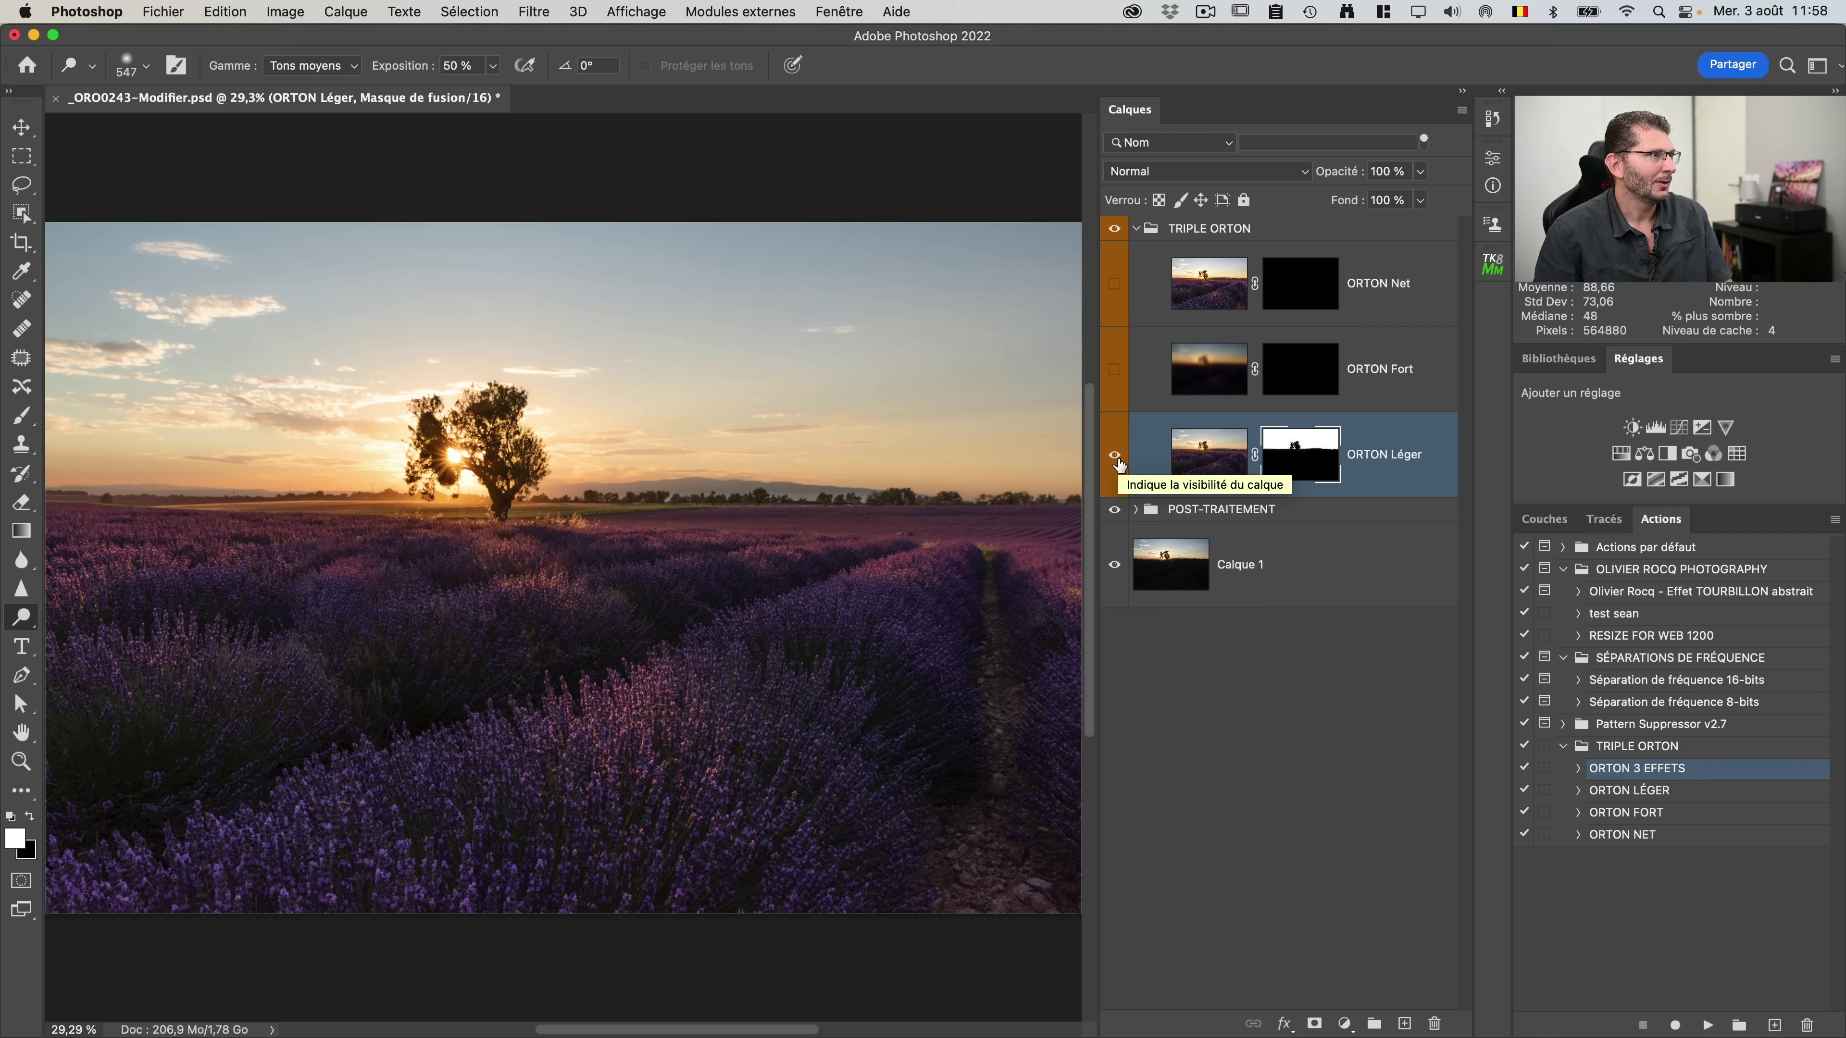
Step: Reveal the ORTON Fort layer through its mask with a radial white gradient from the sun and a 22 % flow brush stroke along the horizon
click(1115, 372)
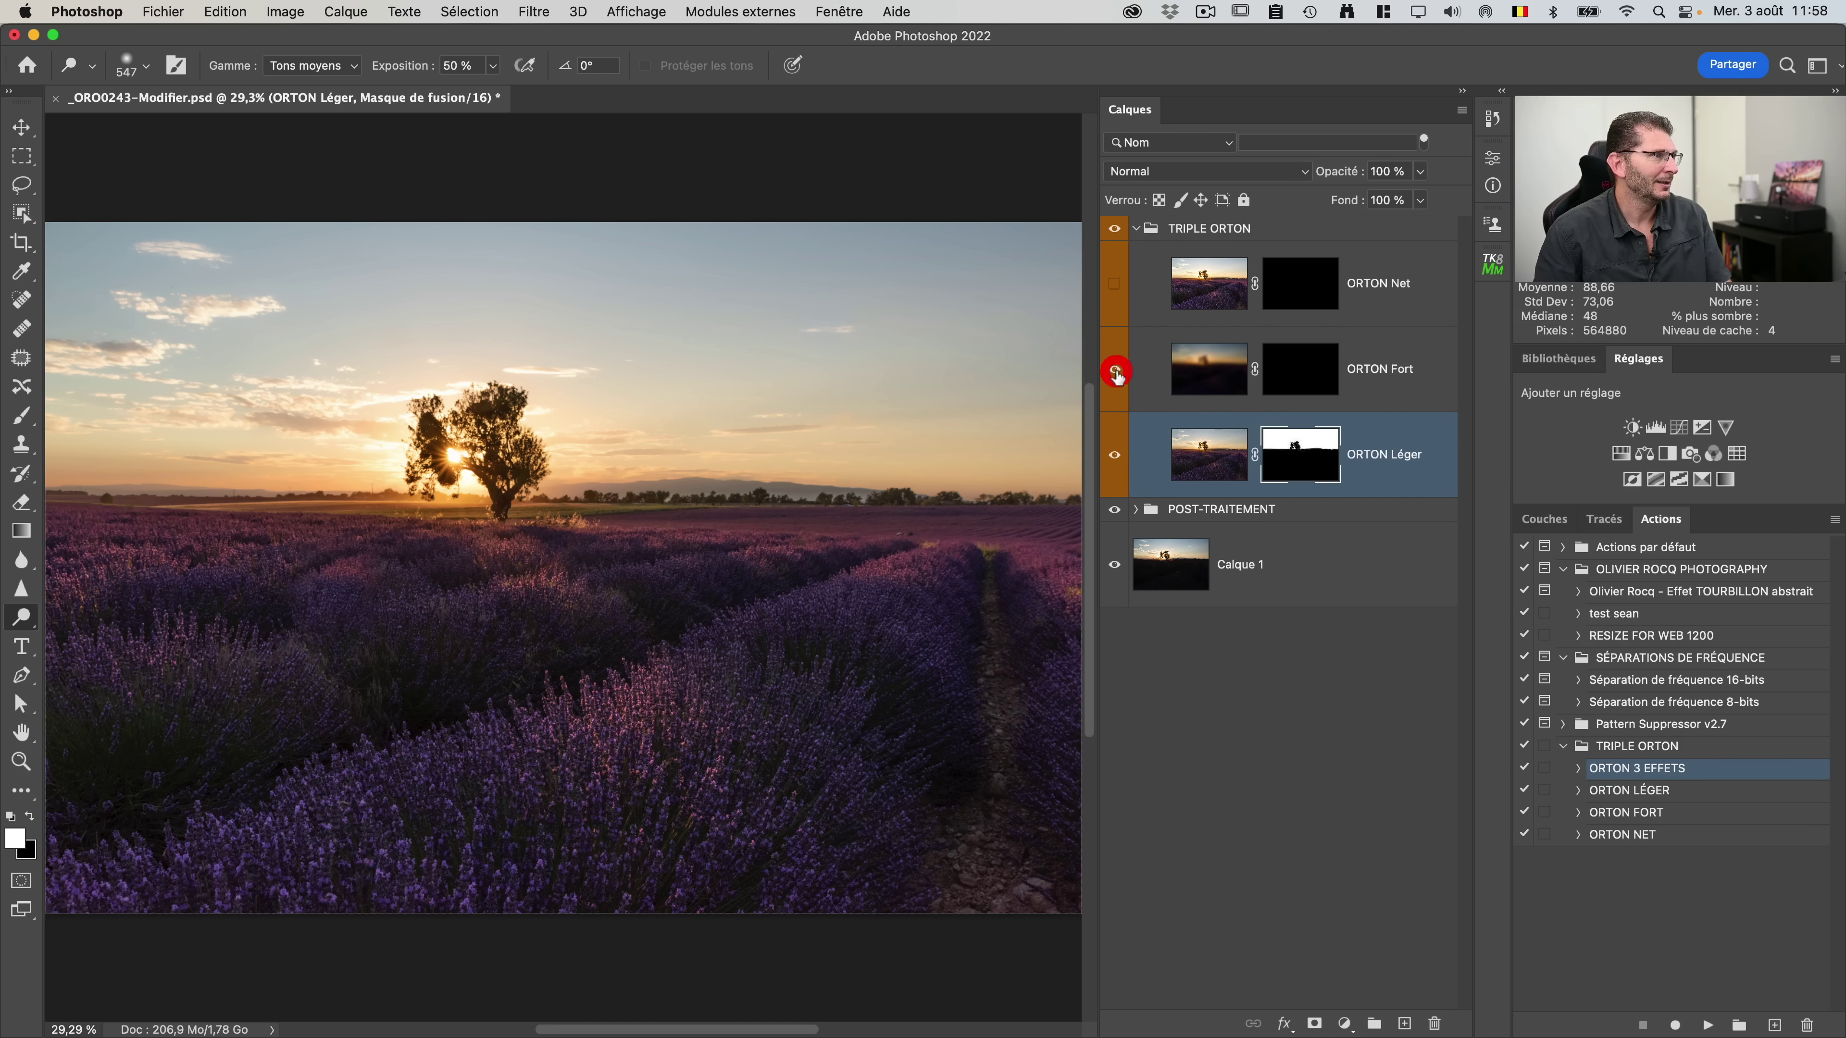
click(1299, 367)
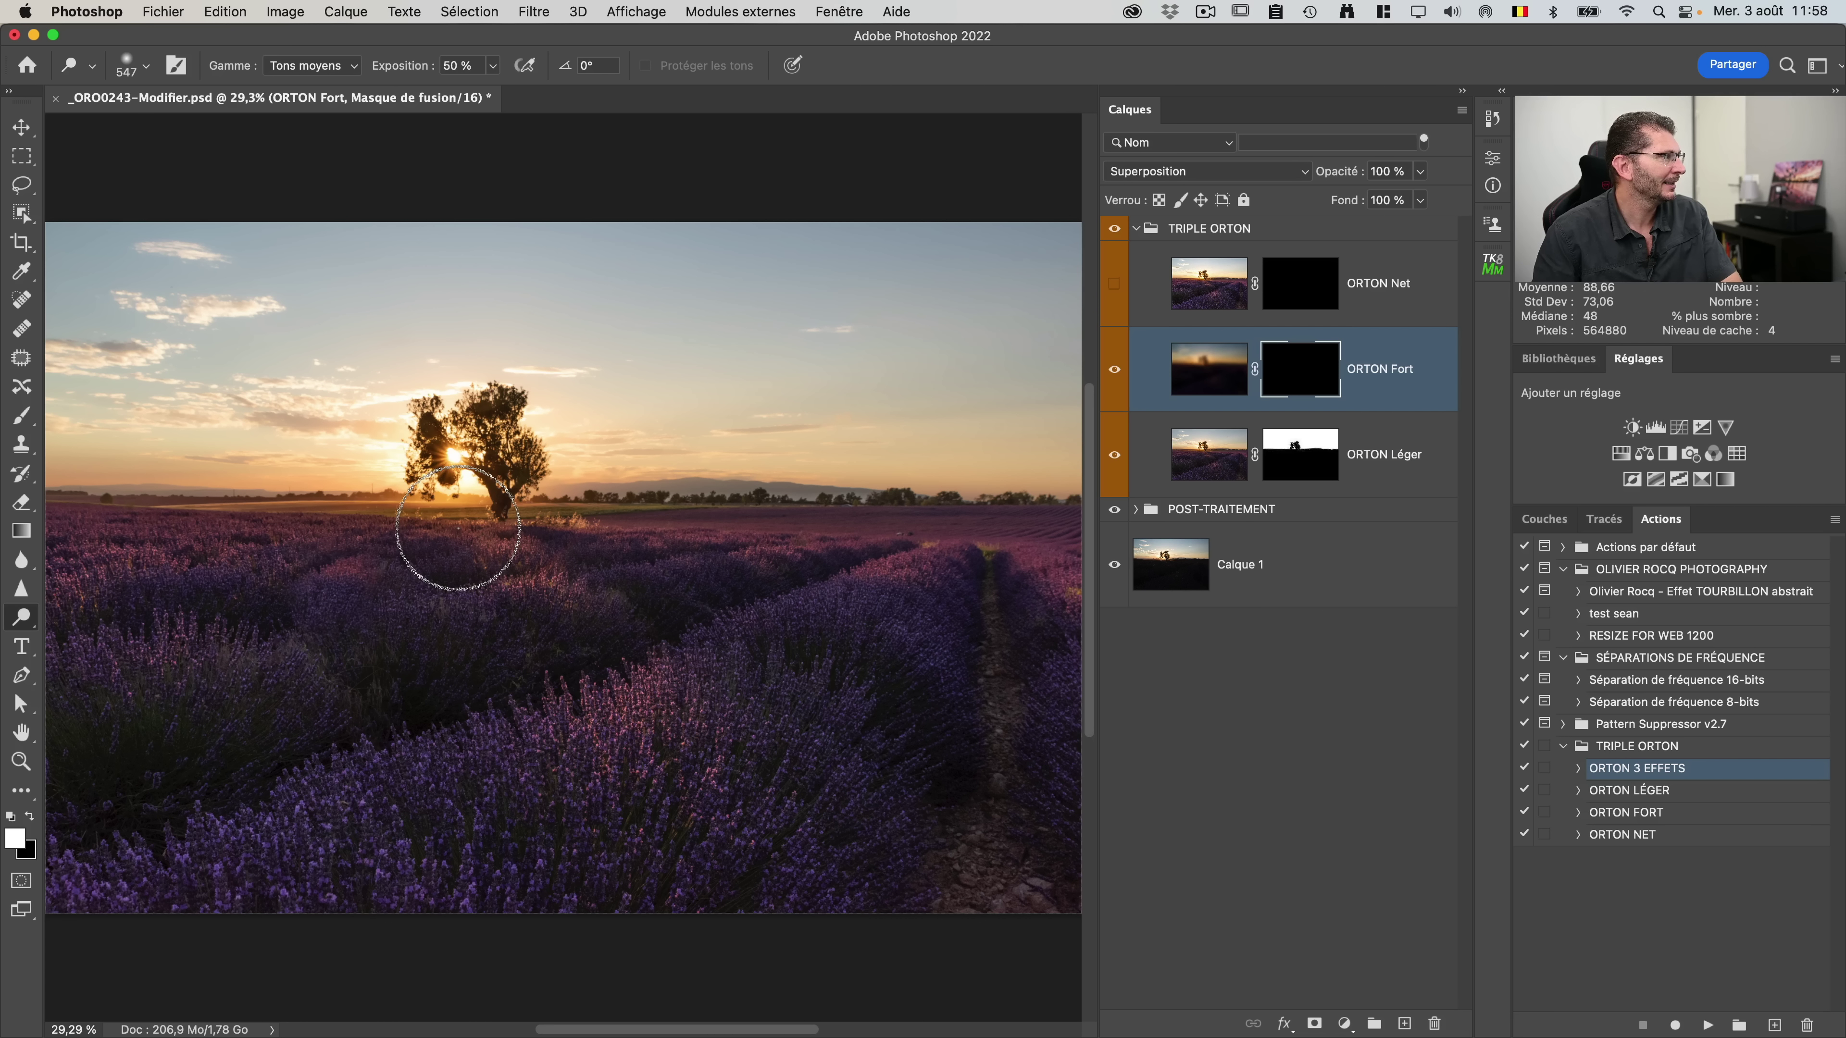
click(21, 533)
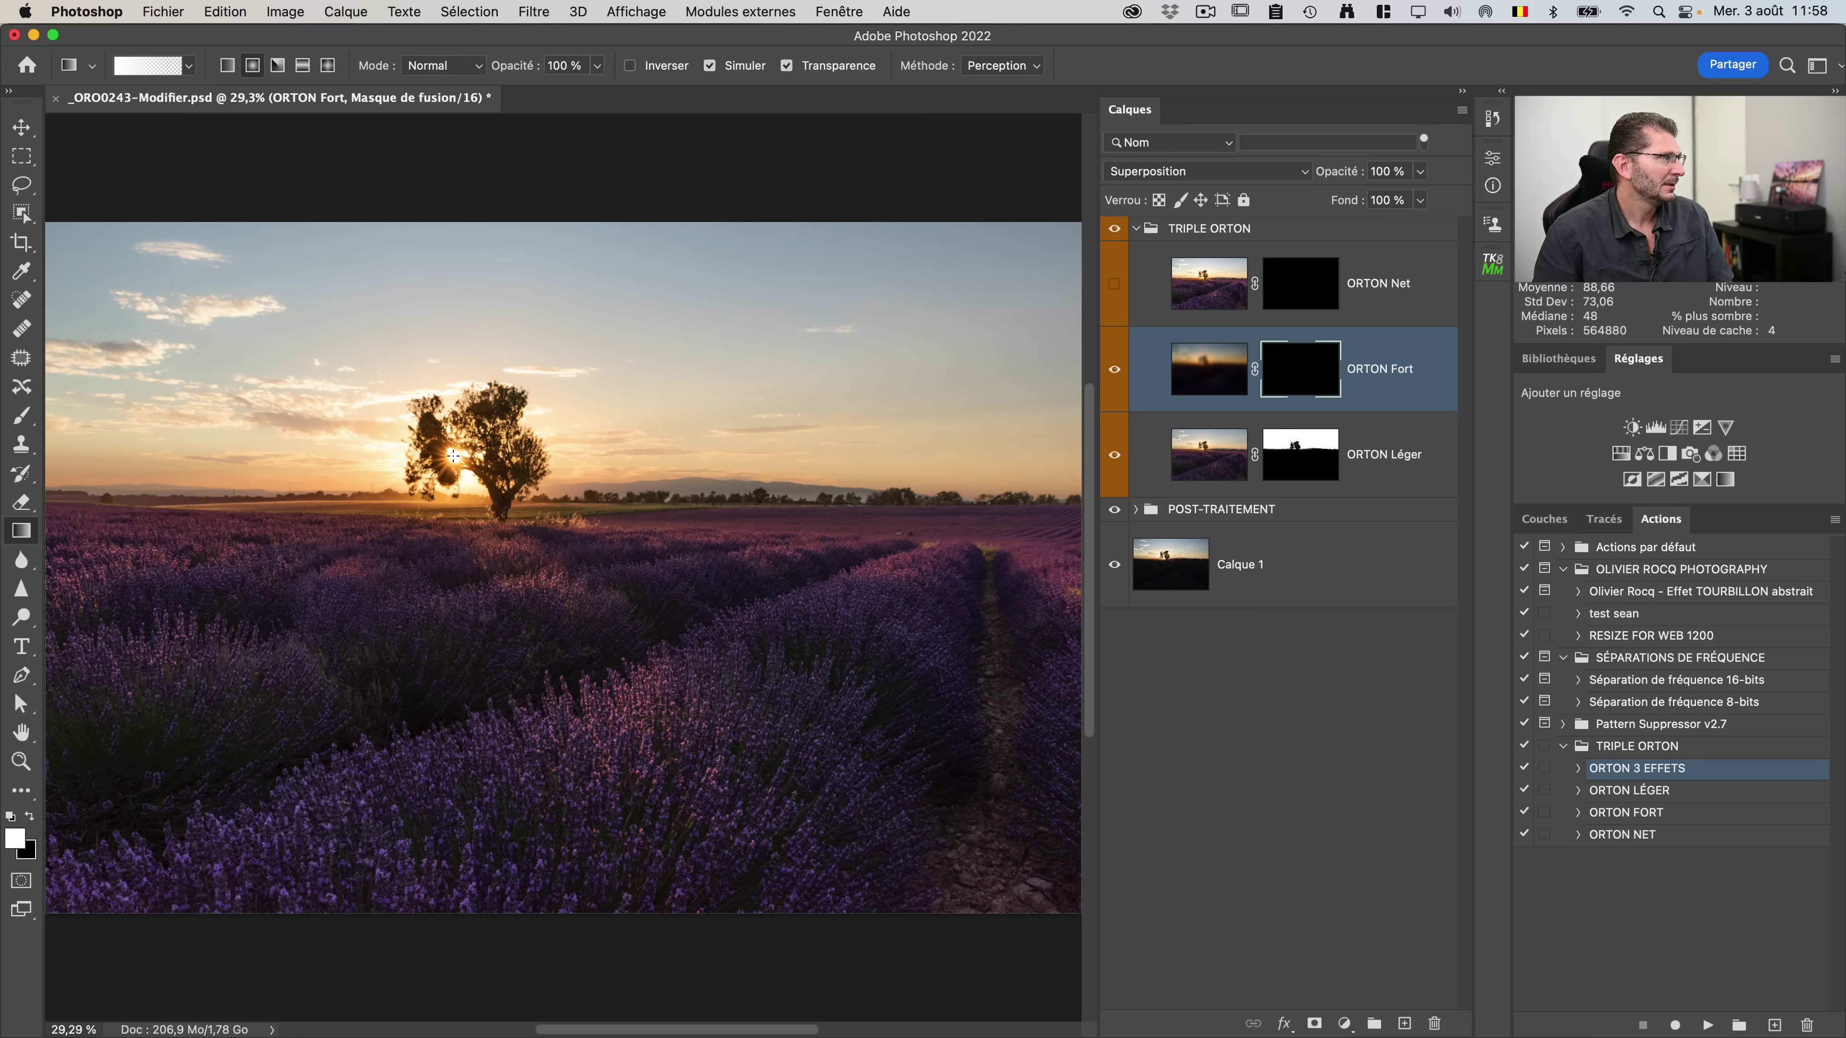
drag(453, 456, 679, 637)
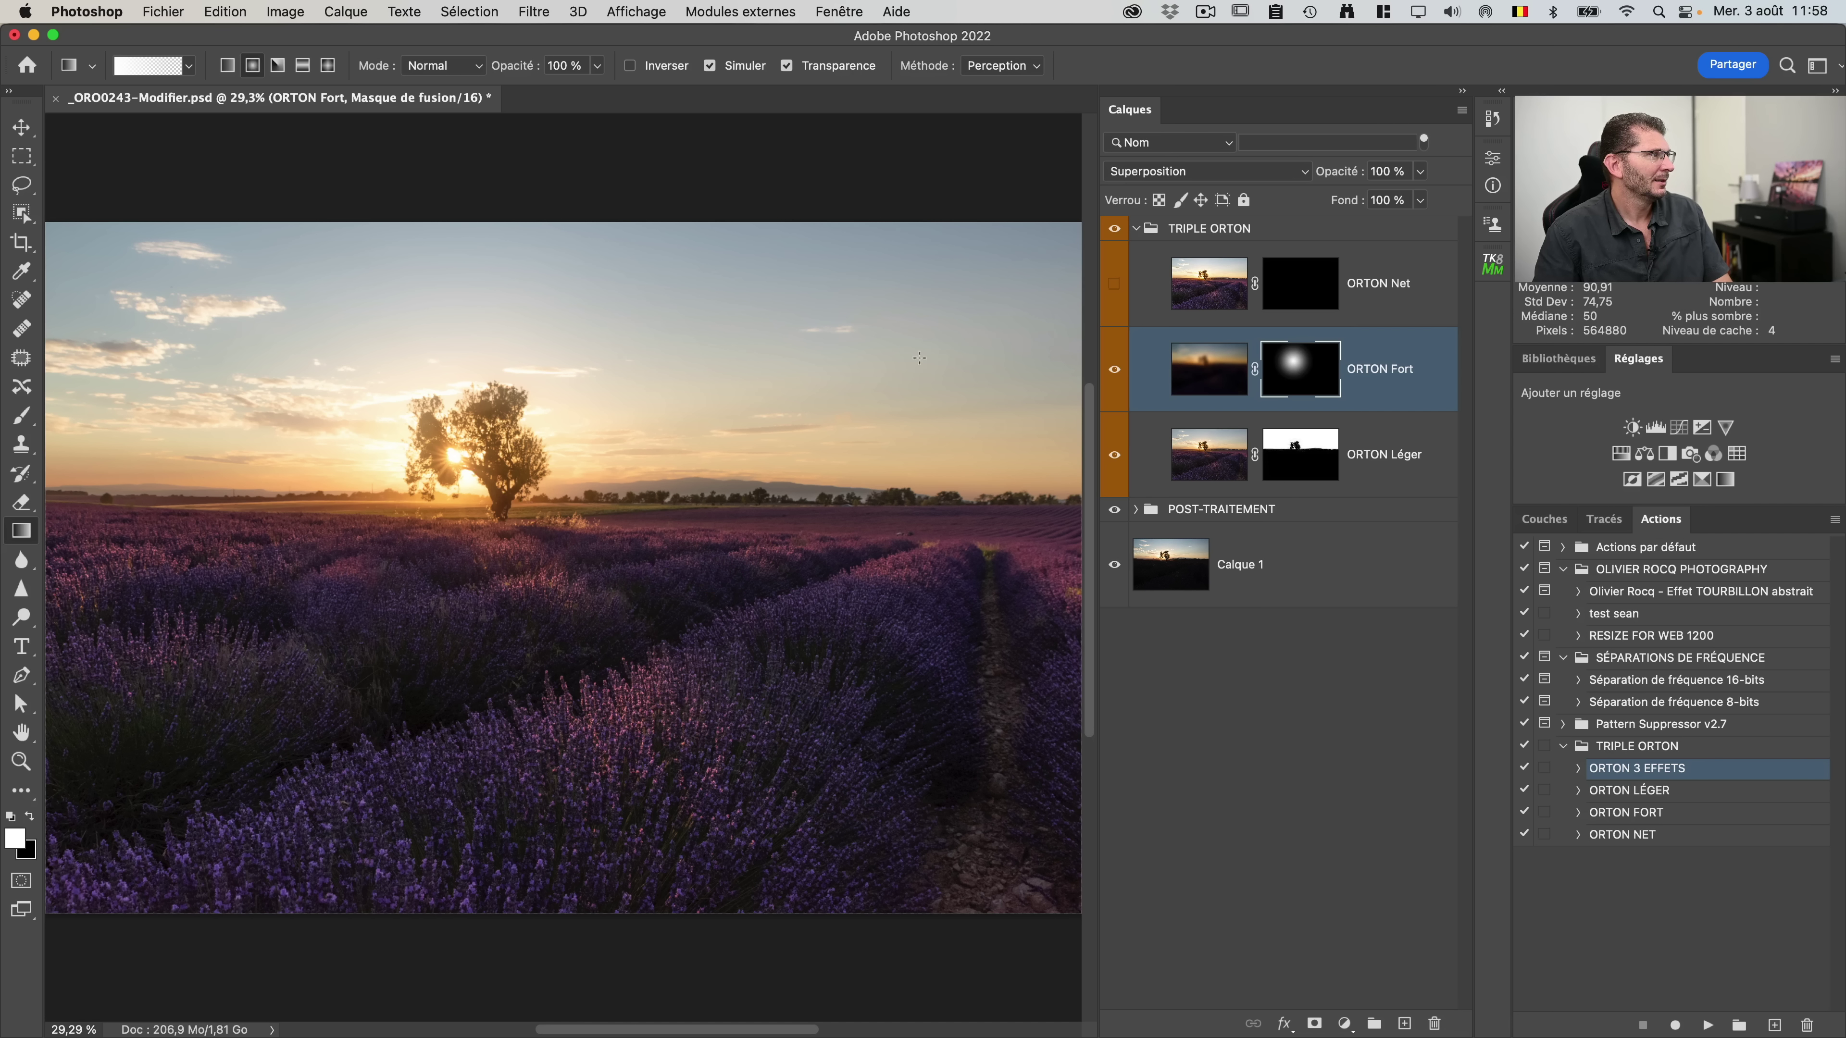
click(673, 483)
key(super+z)
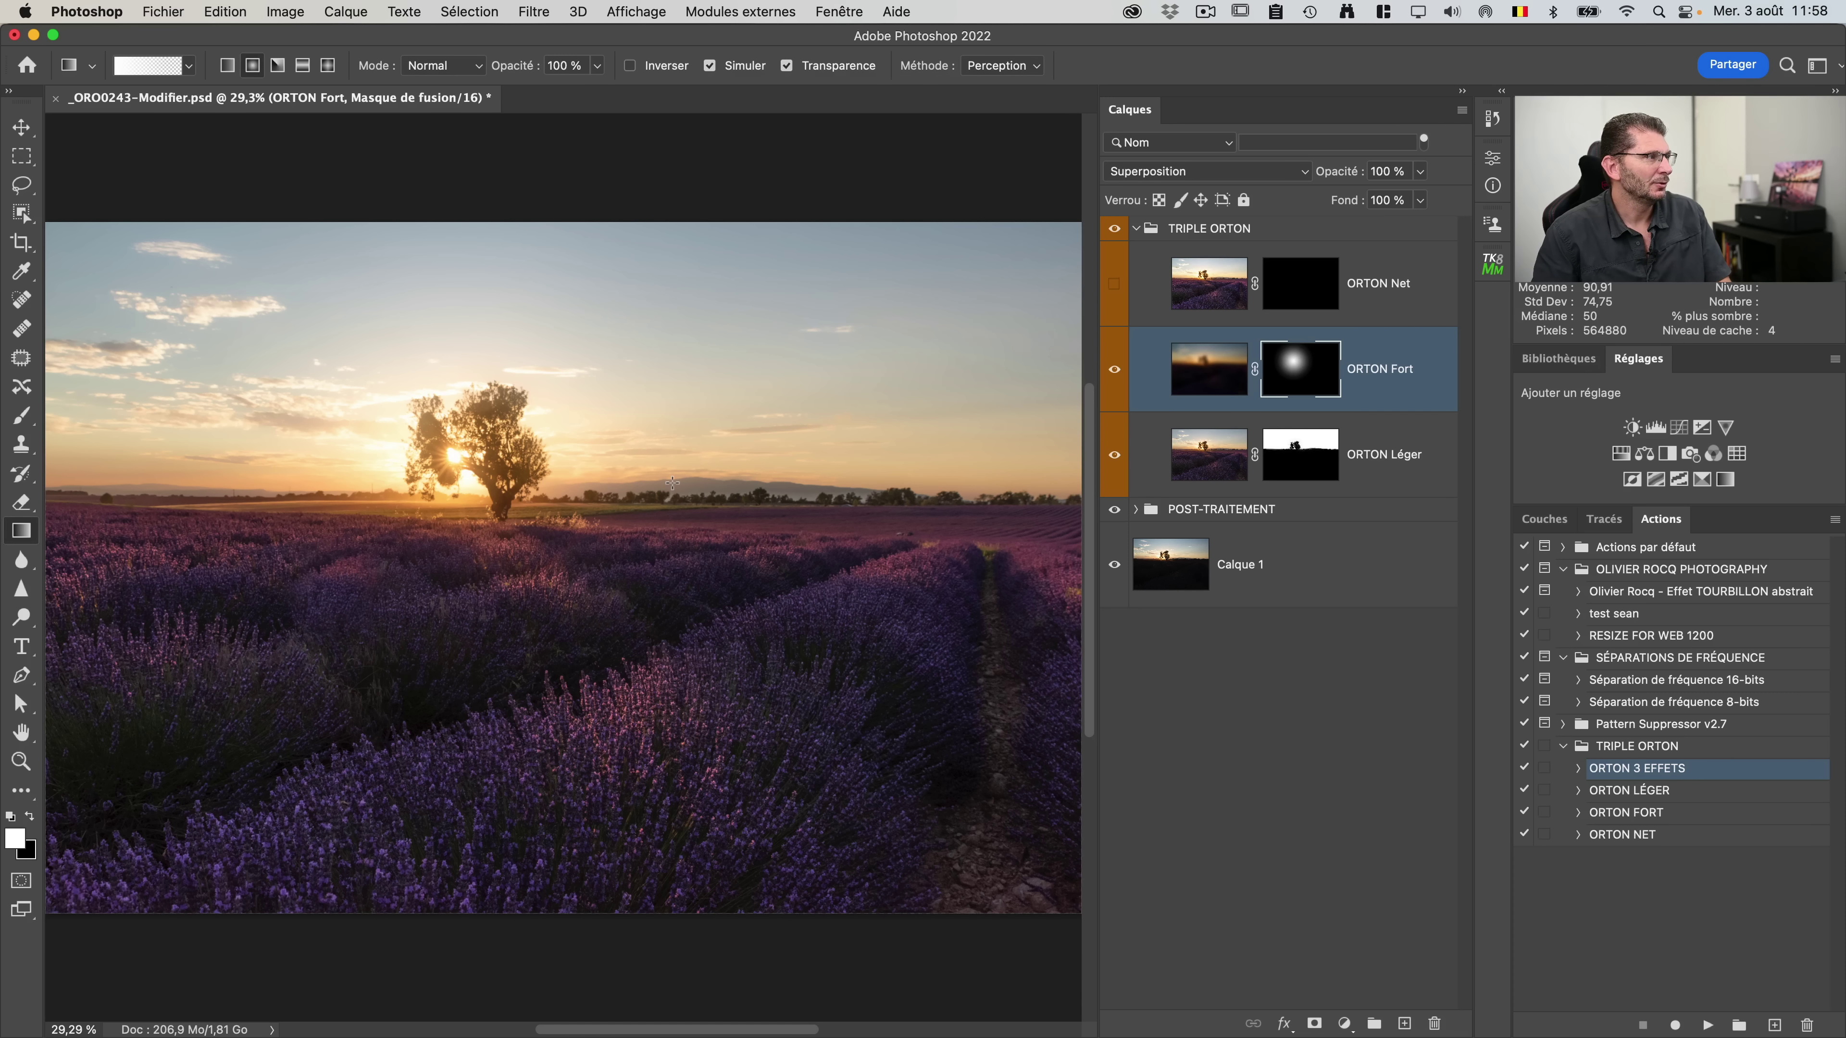
key(b)
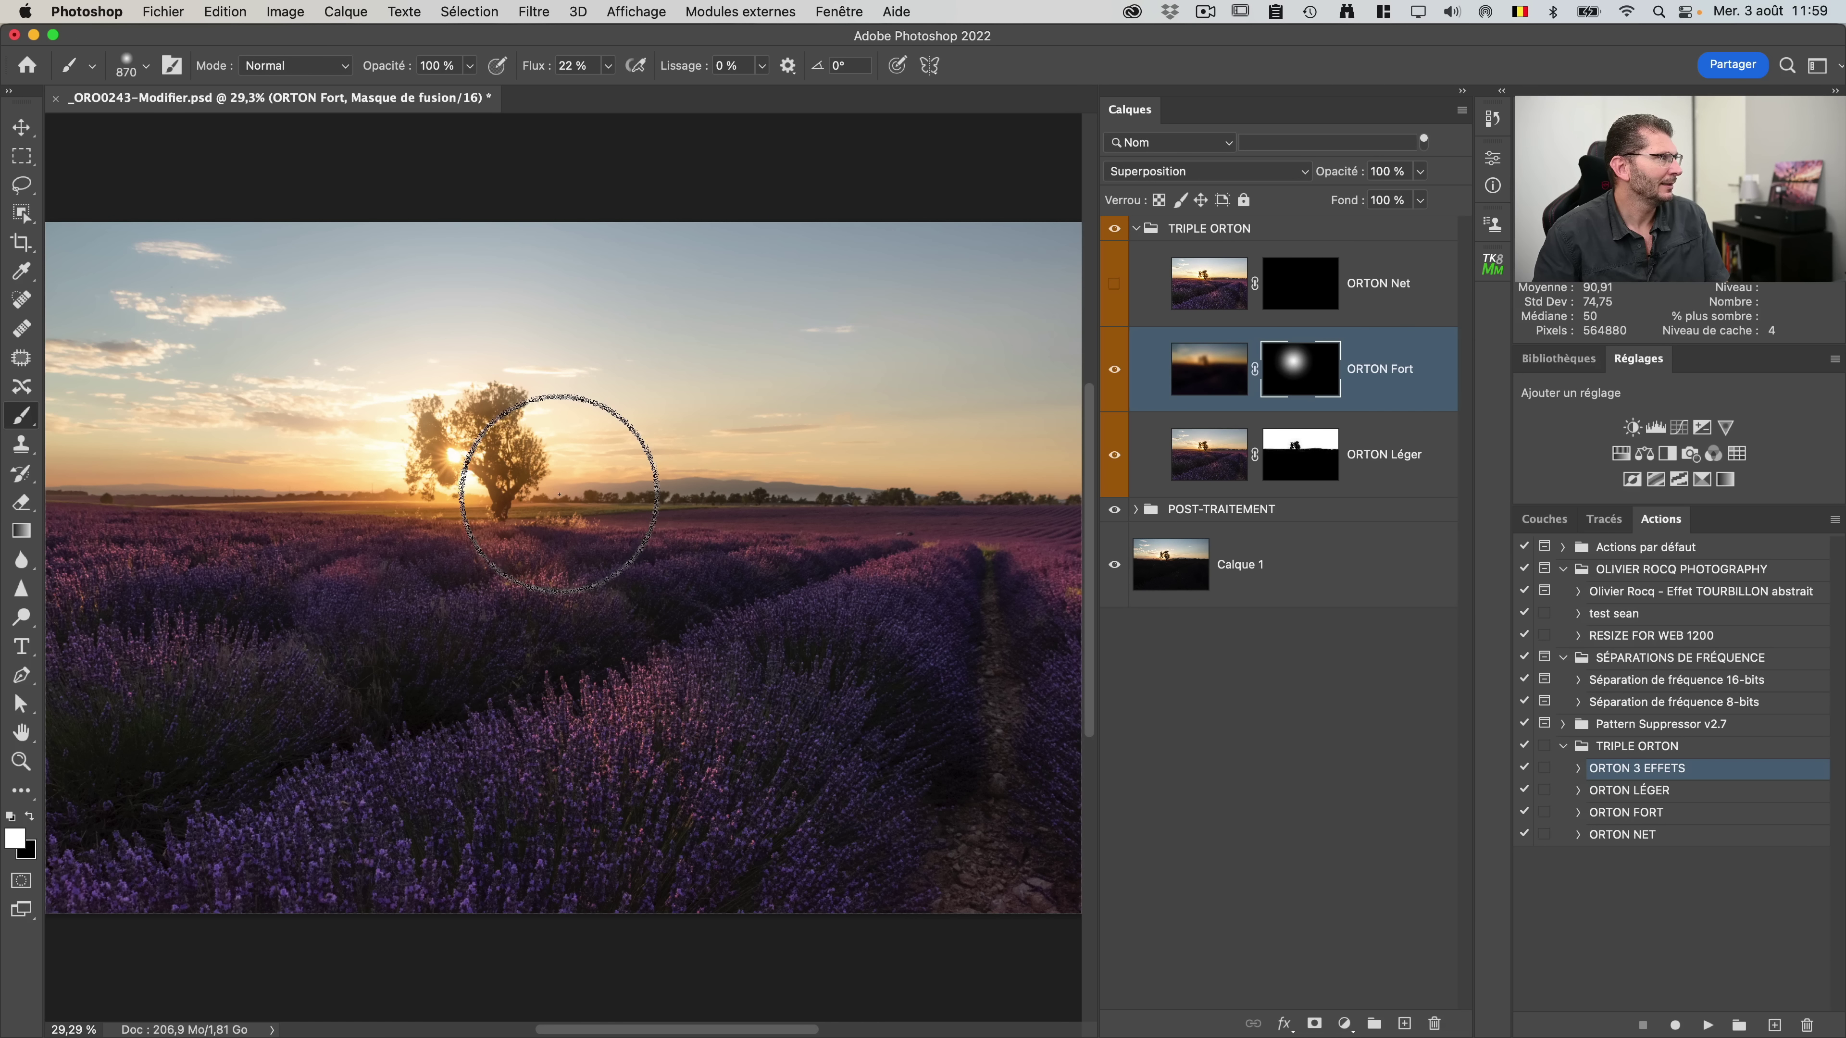
mouse_move(558, 494)
mouse_down()
mouse_move(679, 437)
mouse_move(960, 486)
mouse_move(1068, 480)
mouse_up()
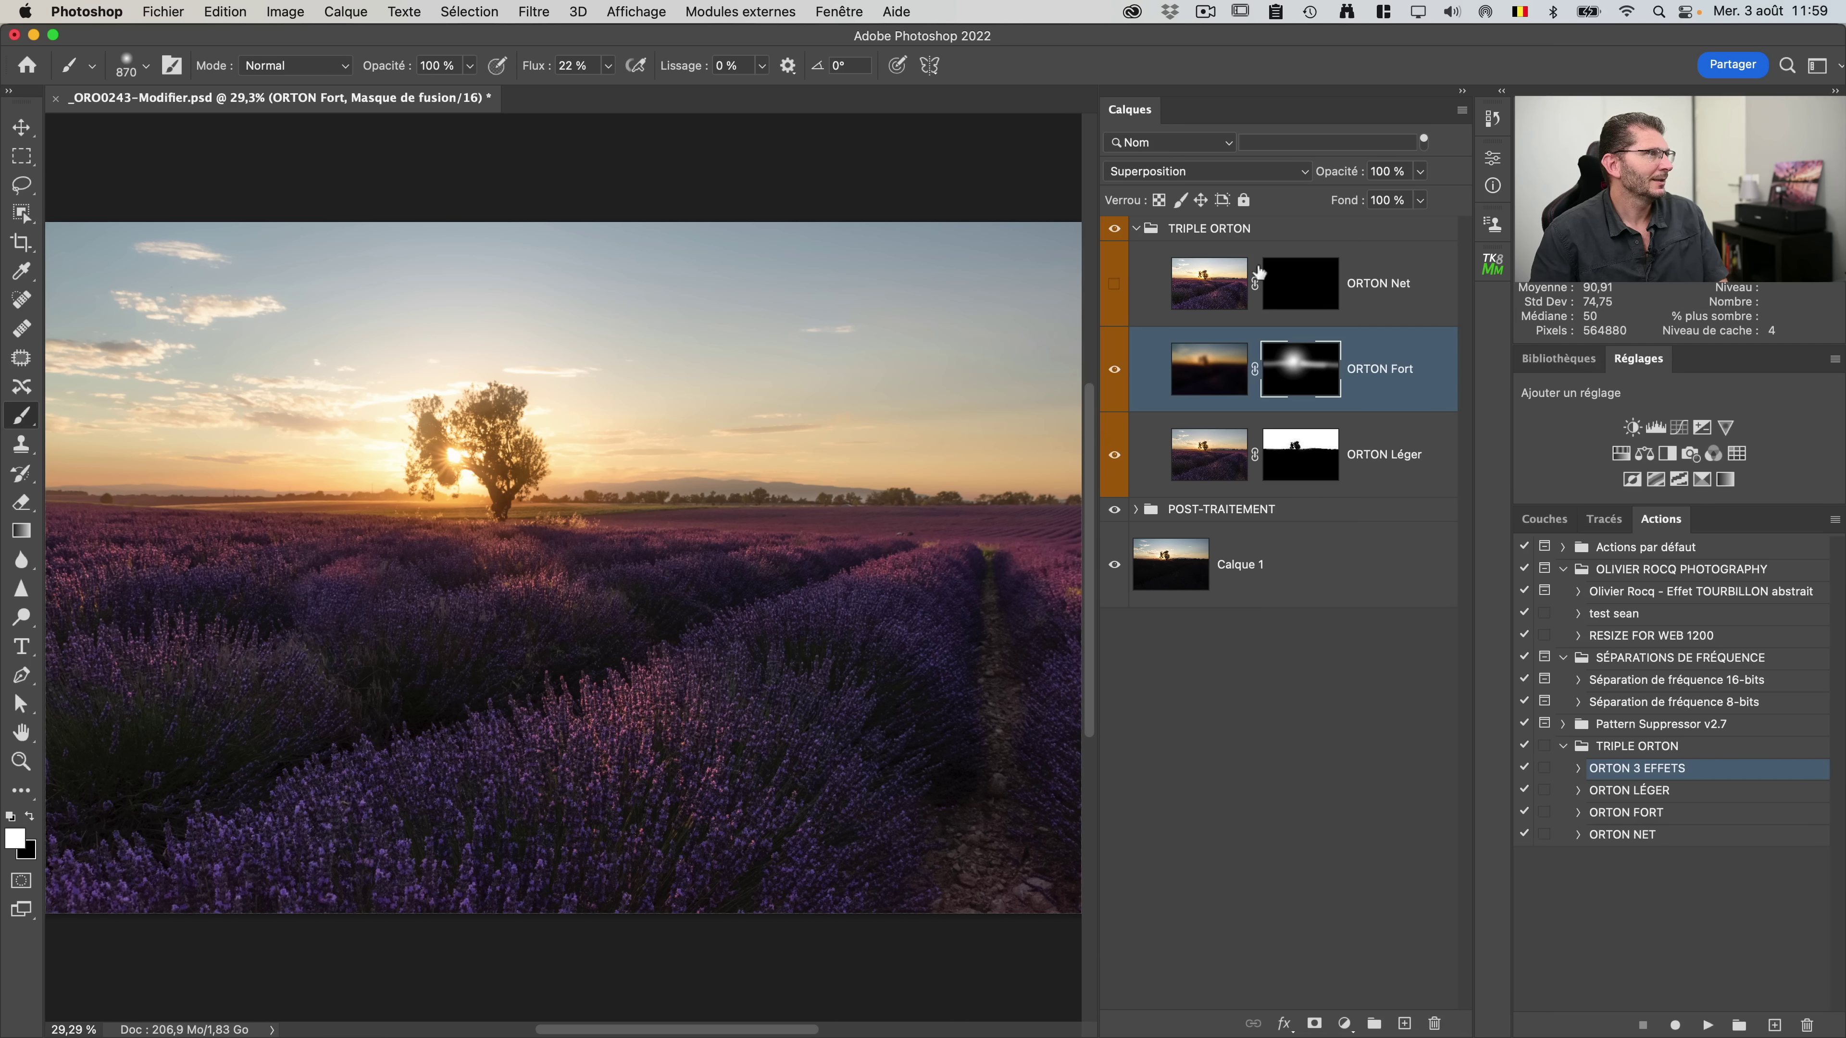
Step: Show the ORTON Net layer and paint its mask white over the sunlit lavender in the centre and at both sides, at 22 % flow
click(1119, 284)
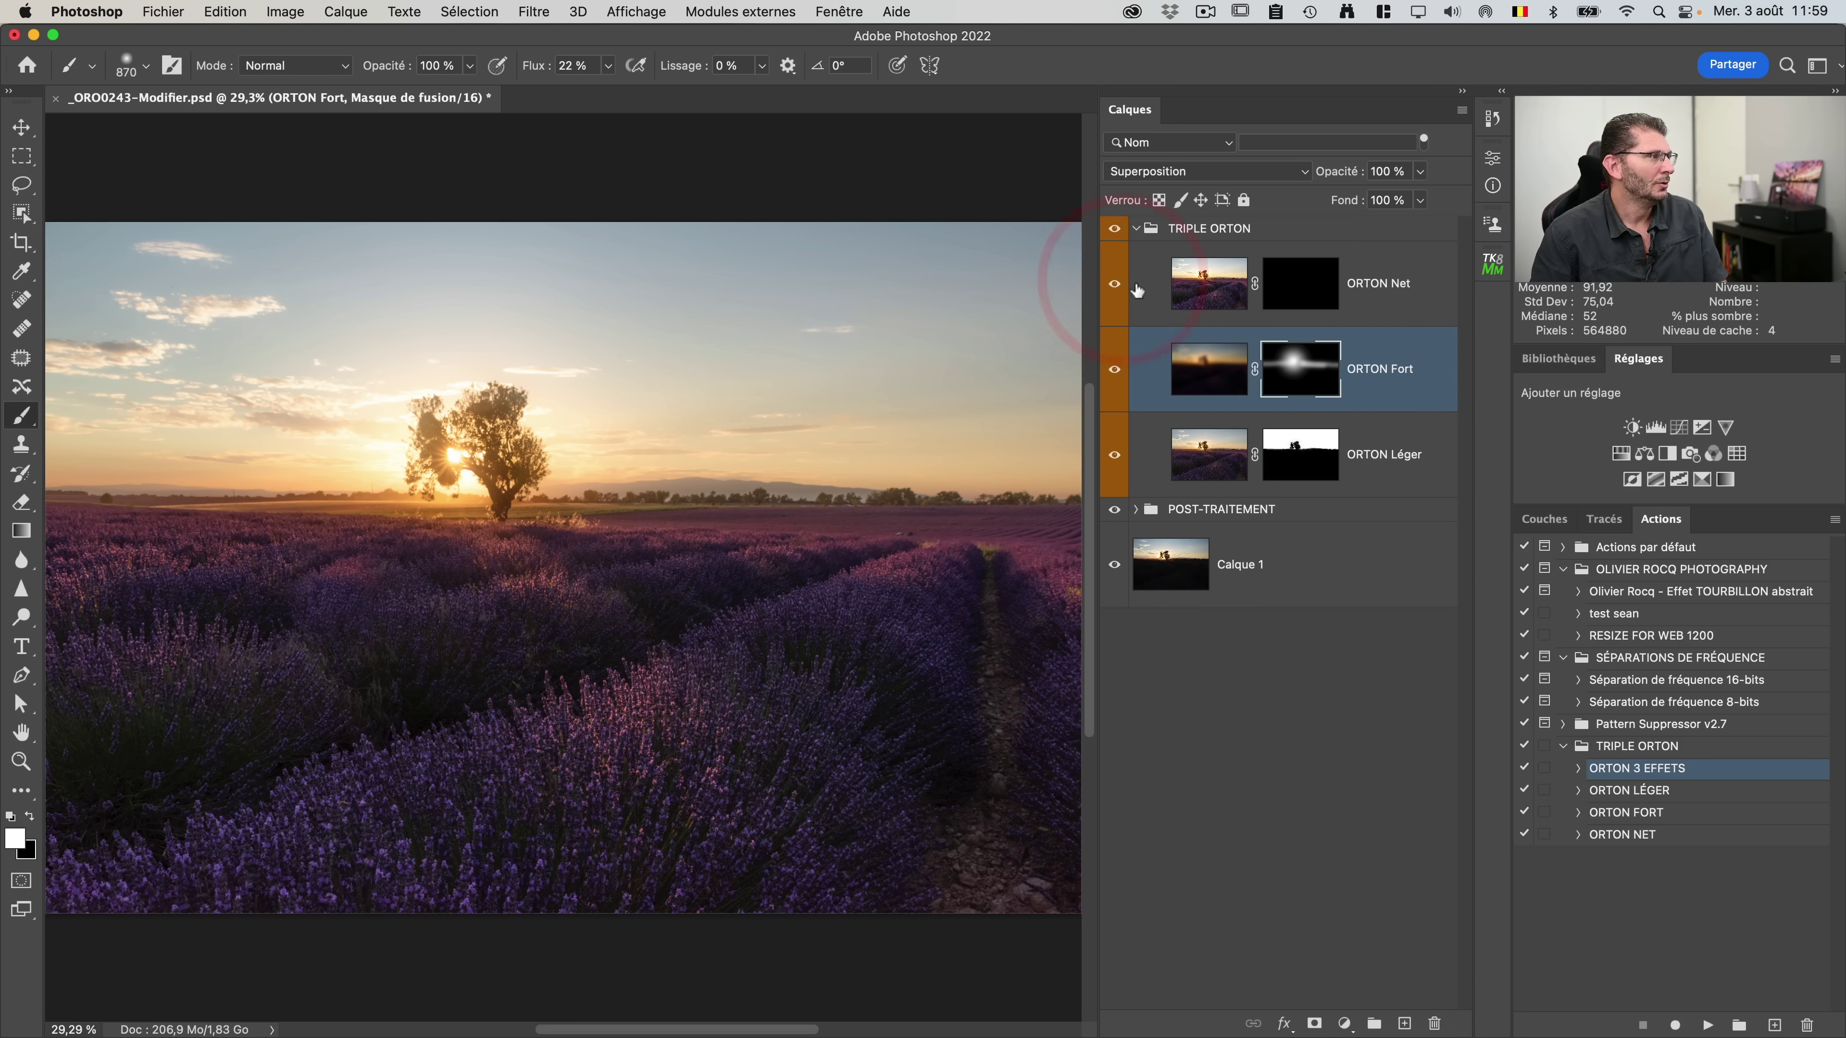
click(1317, 284)
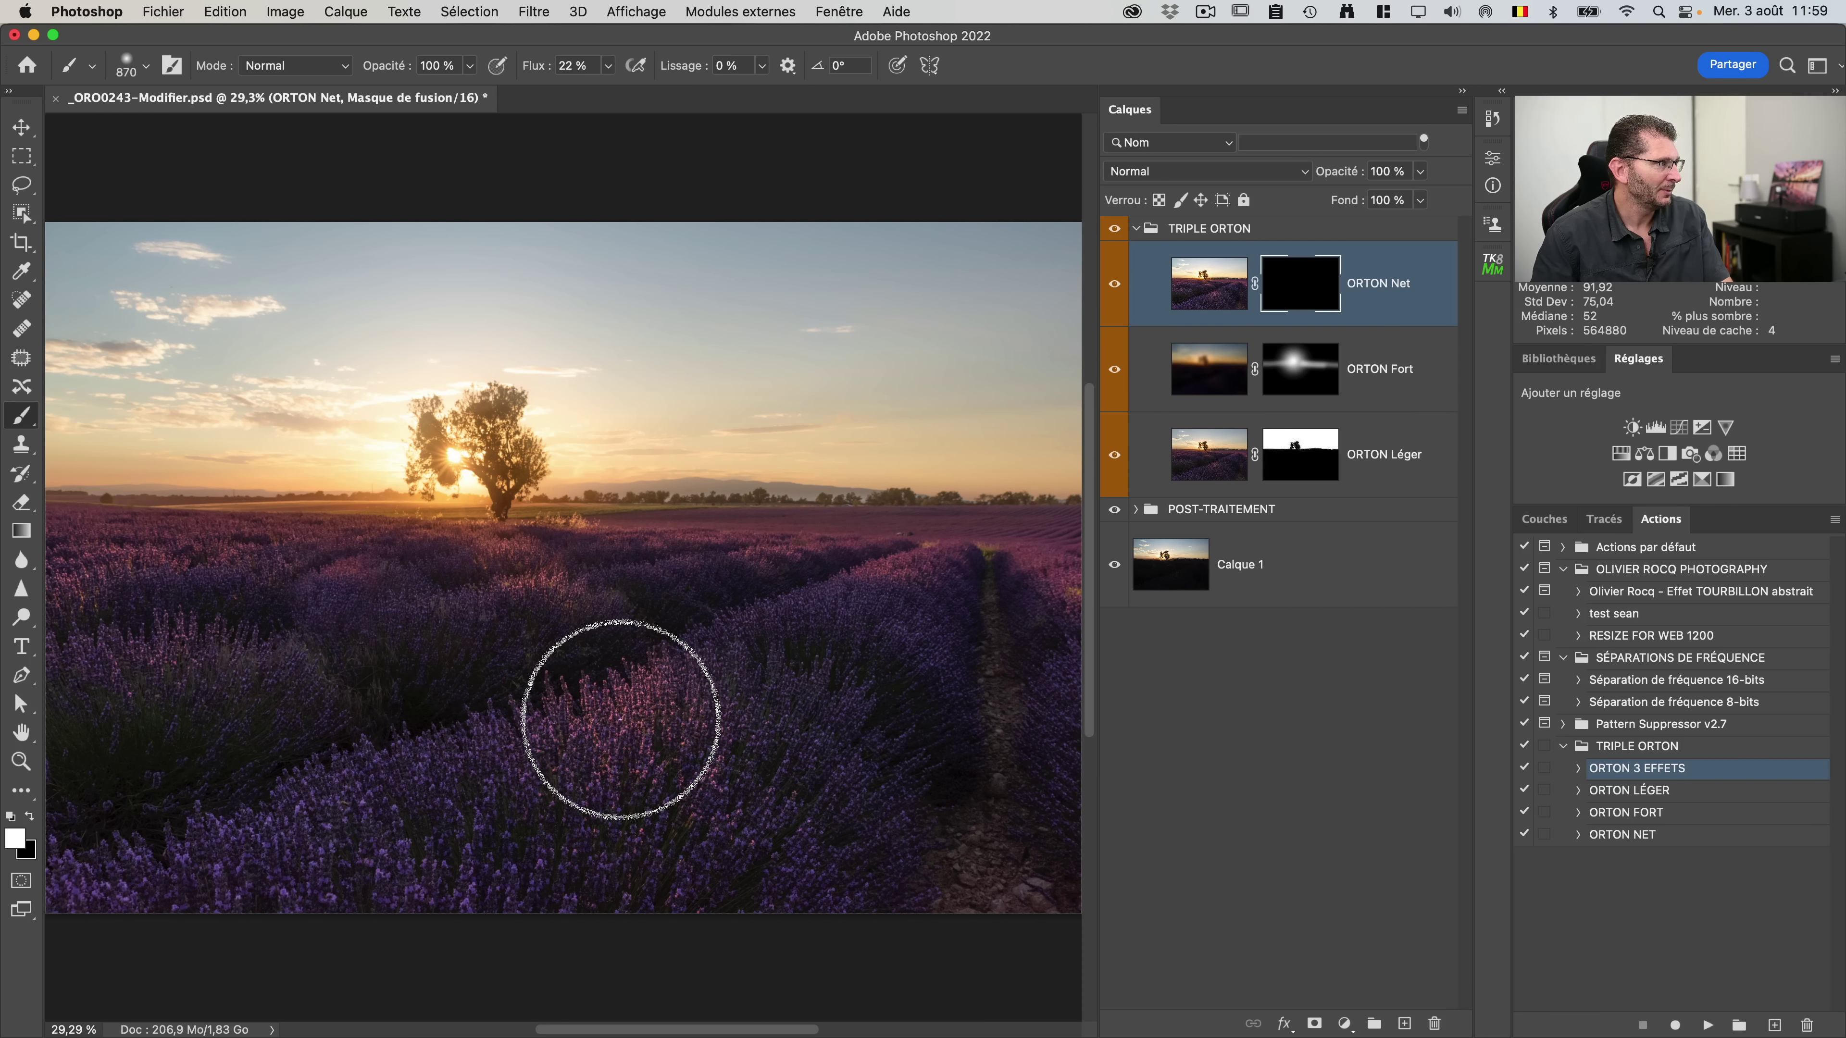
scroll(657, 694, up, 3)
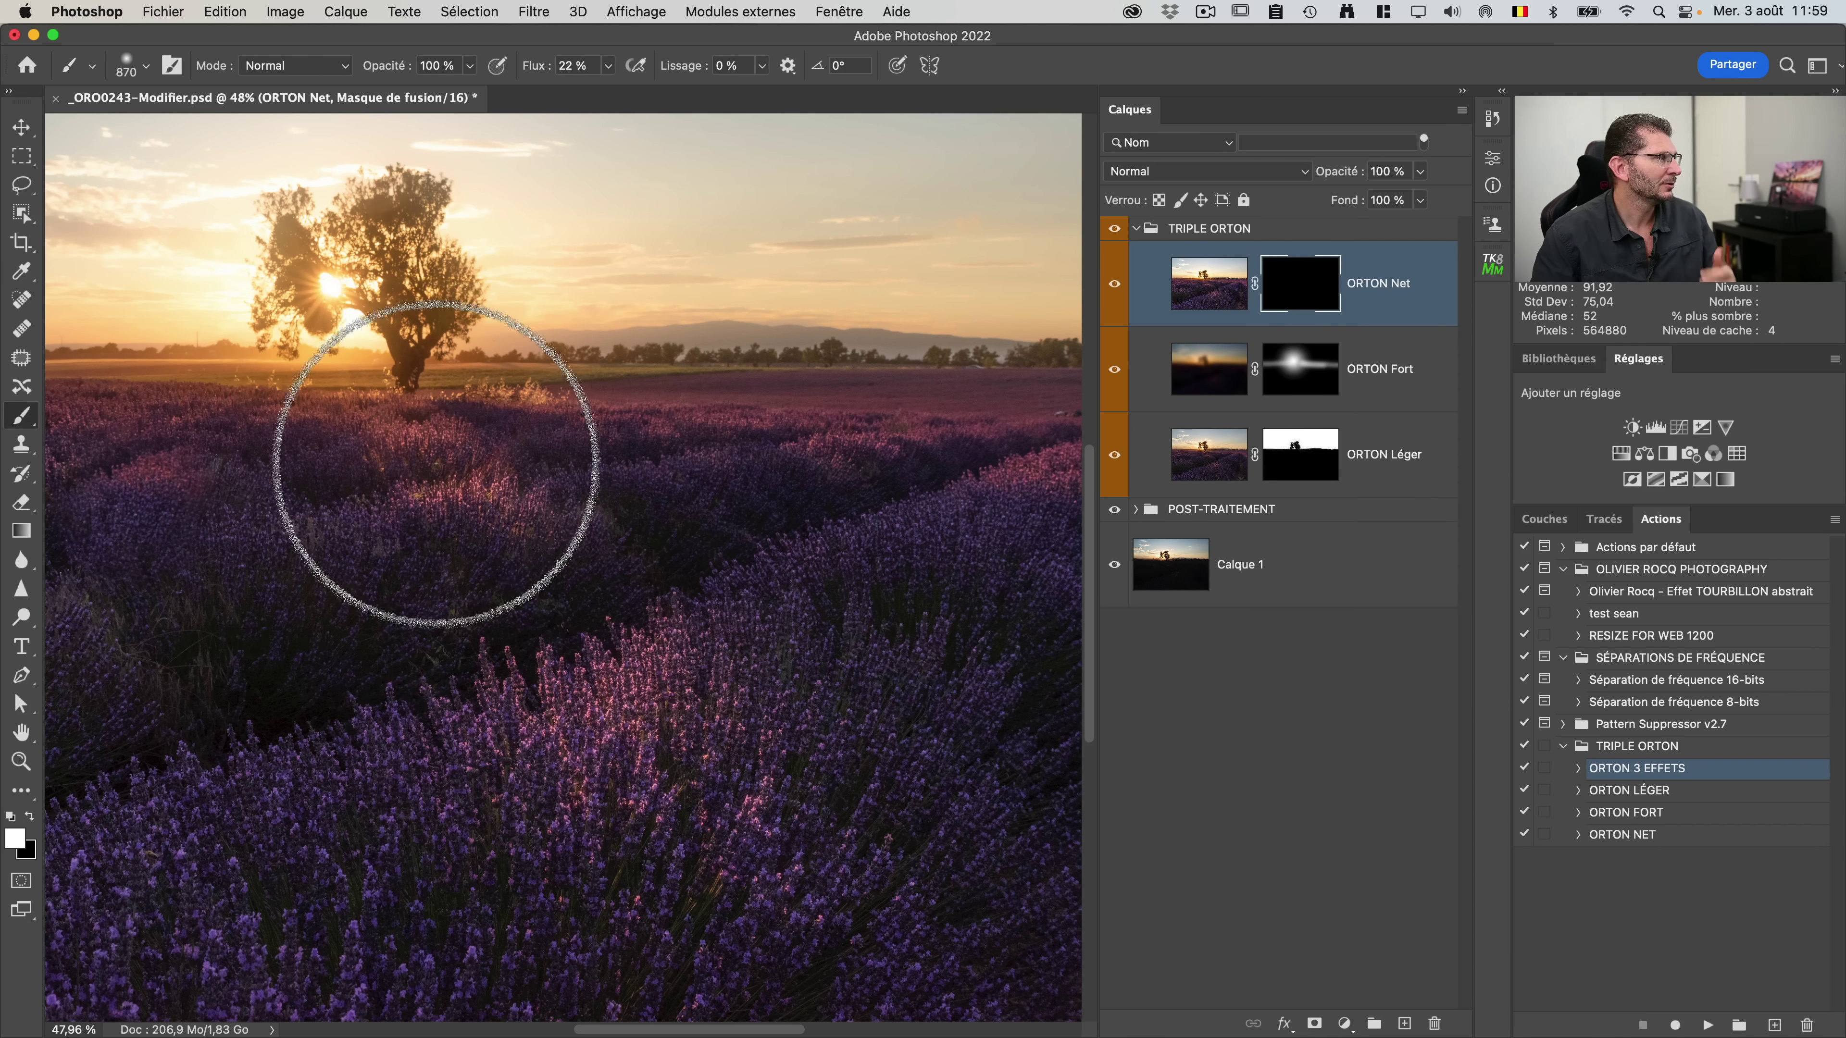
drag(439, 401, 584, 605)
drag(605, 871, 537, 803)
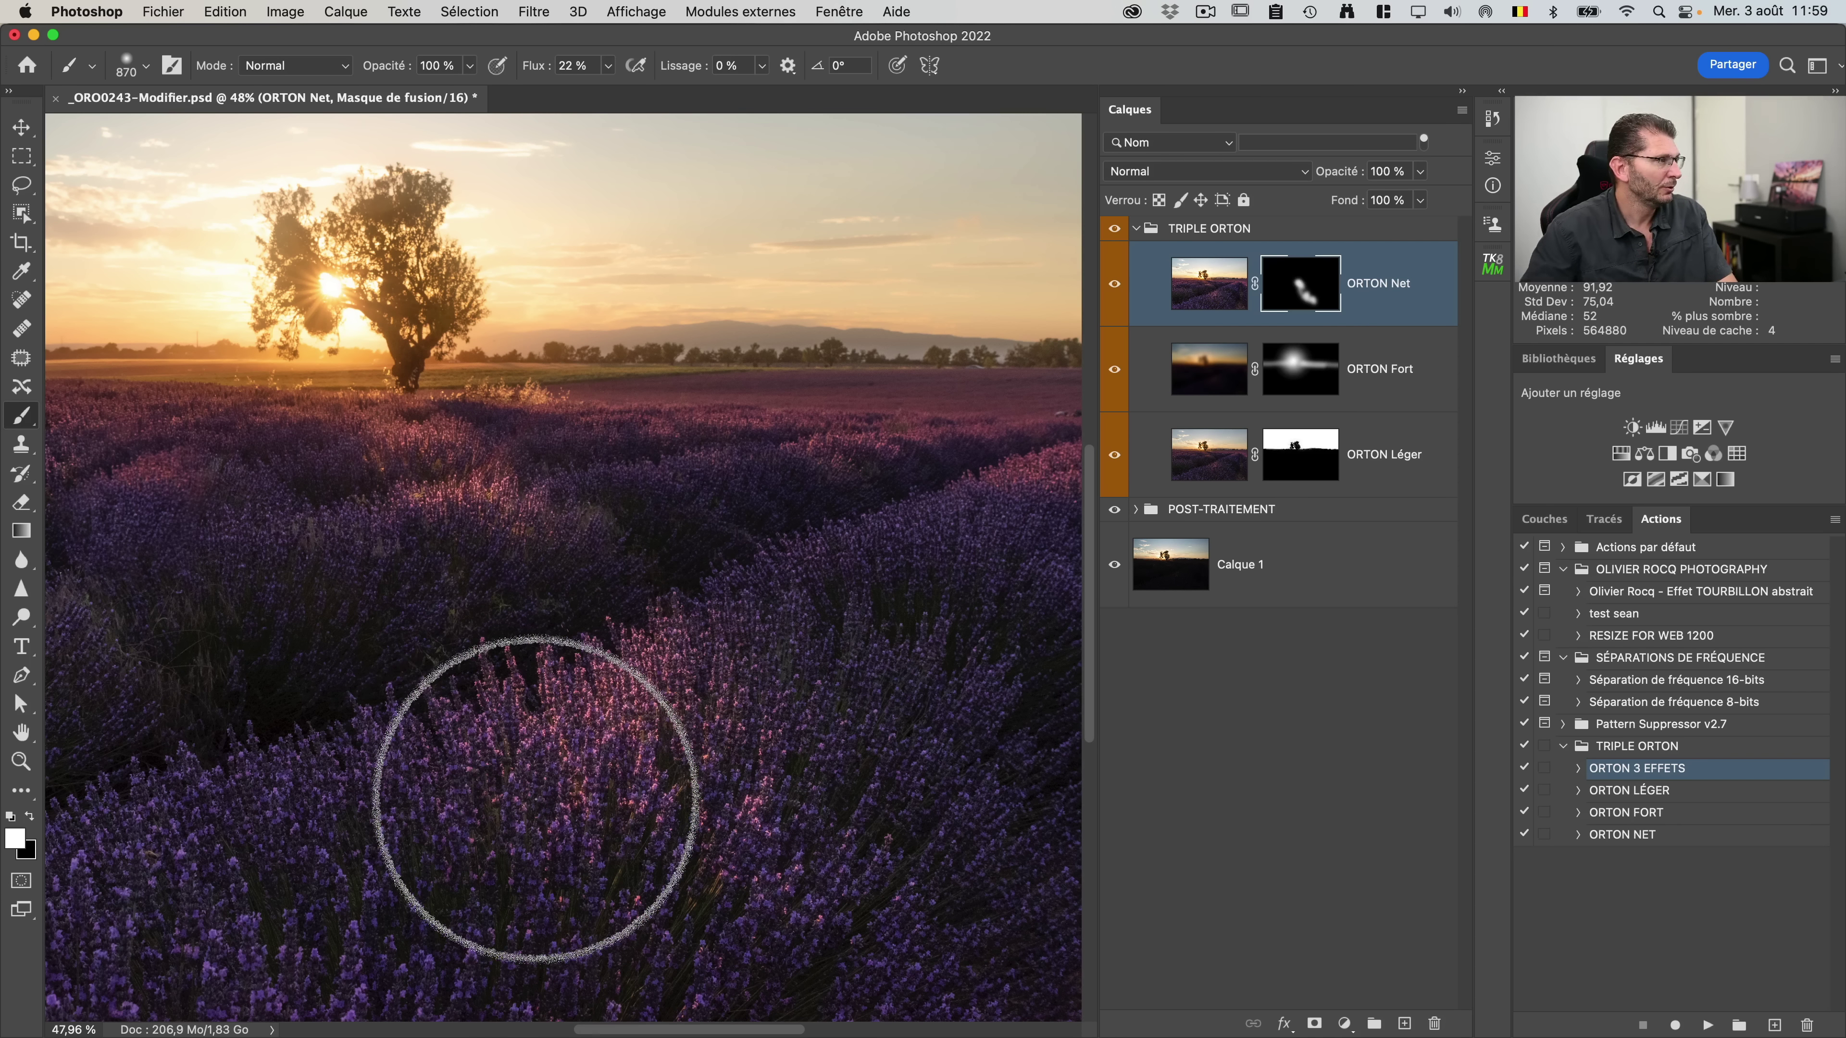
key(shift+super+agrave)
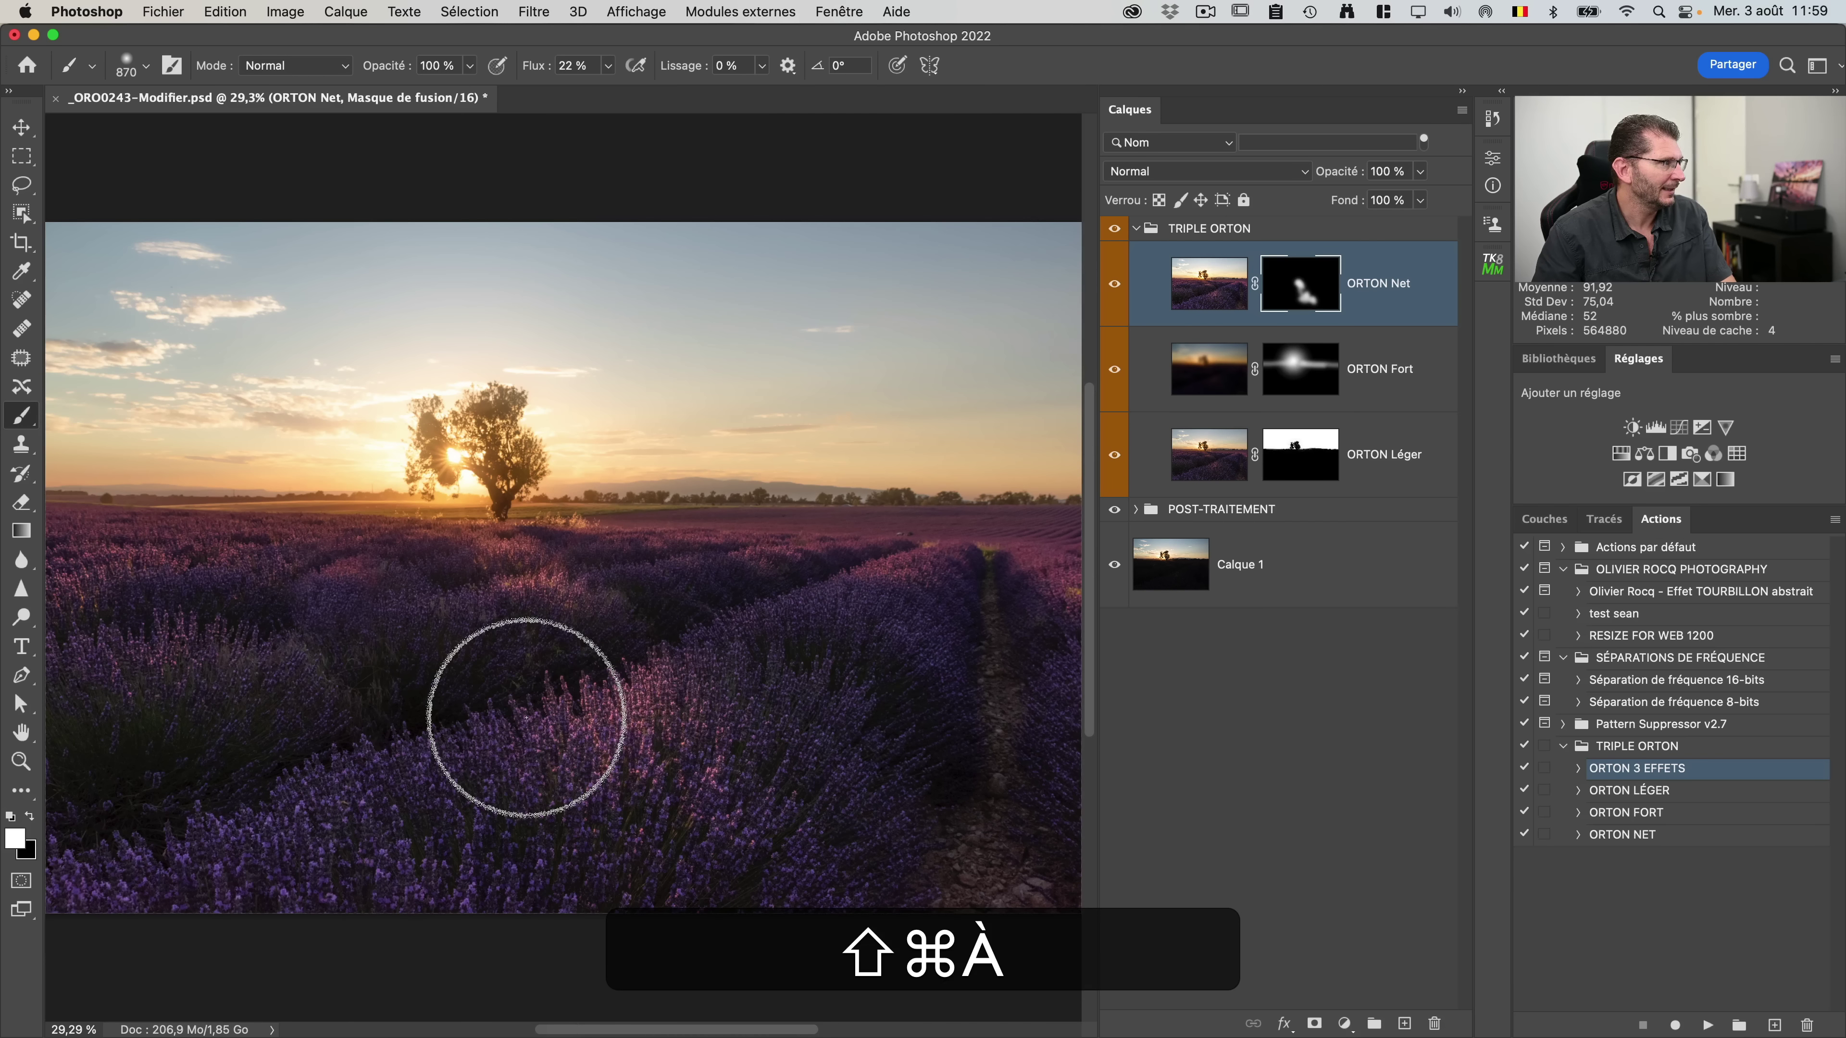
drag(988, 584, 1017, 590)
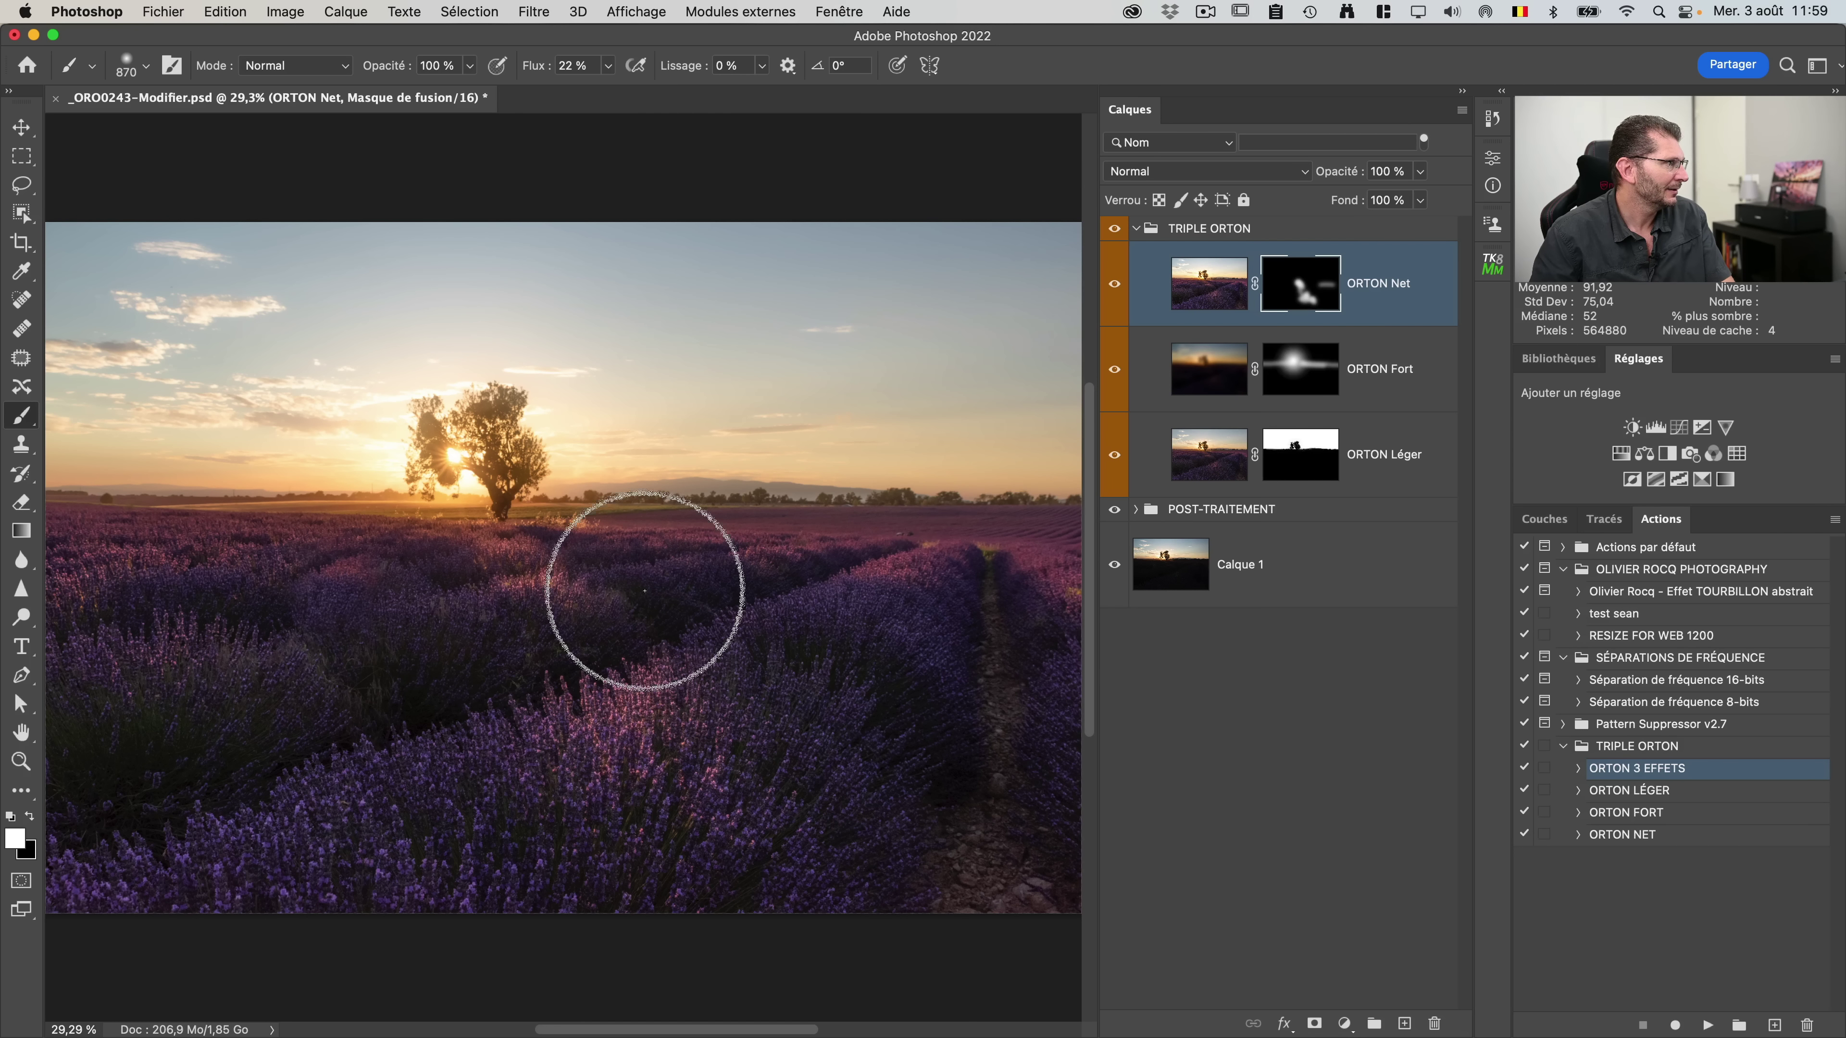
mouse_move(322, 635)
mouse_down()
mouse_move(59, 695)
mouse_move(274, 591)
mouse_move(249, 564)
mouse_move(20, 577)
mouse_up()
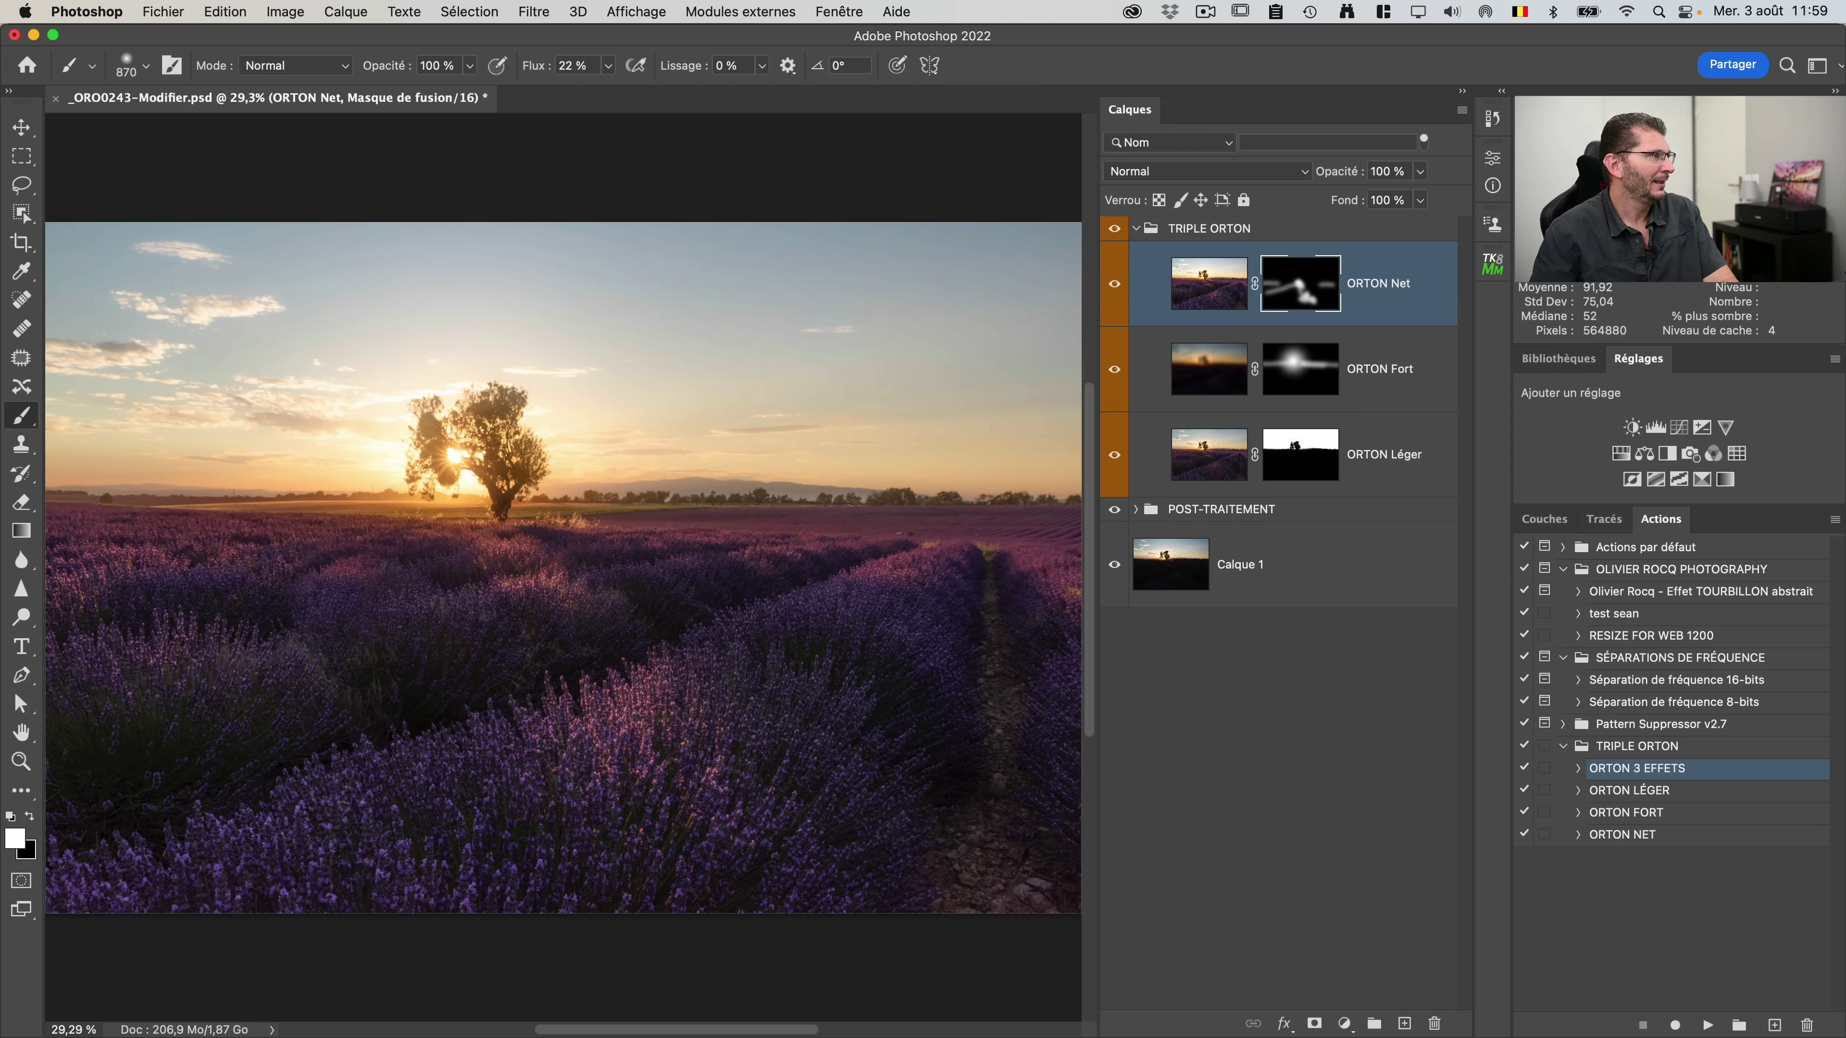
Step: Collapse the TRIPLE ORTON group and compare the lavender photo with and without it
click(1135, 228)
click(1114, 229)
click(1116, 230)
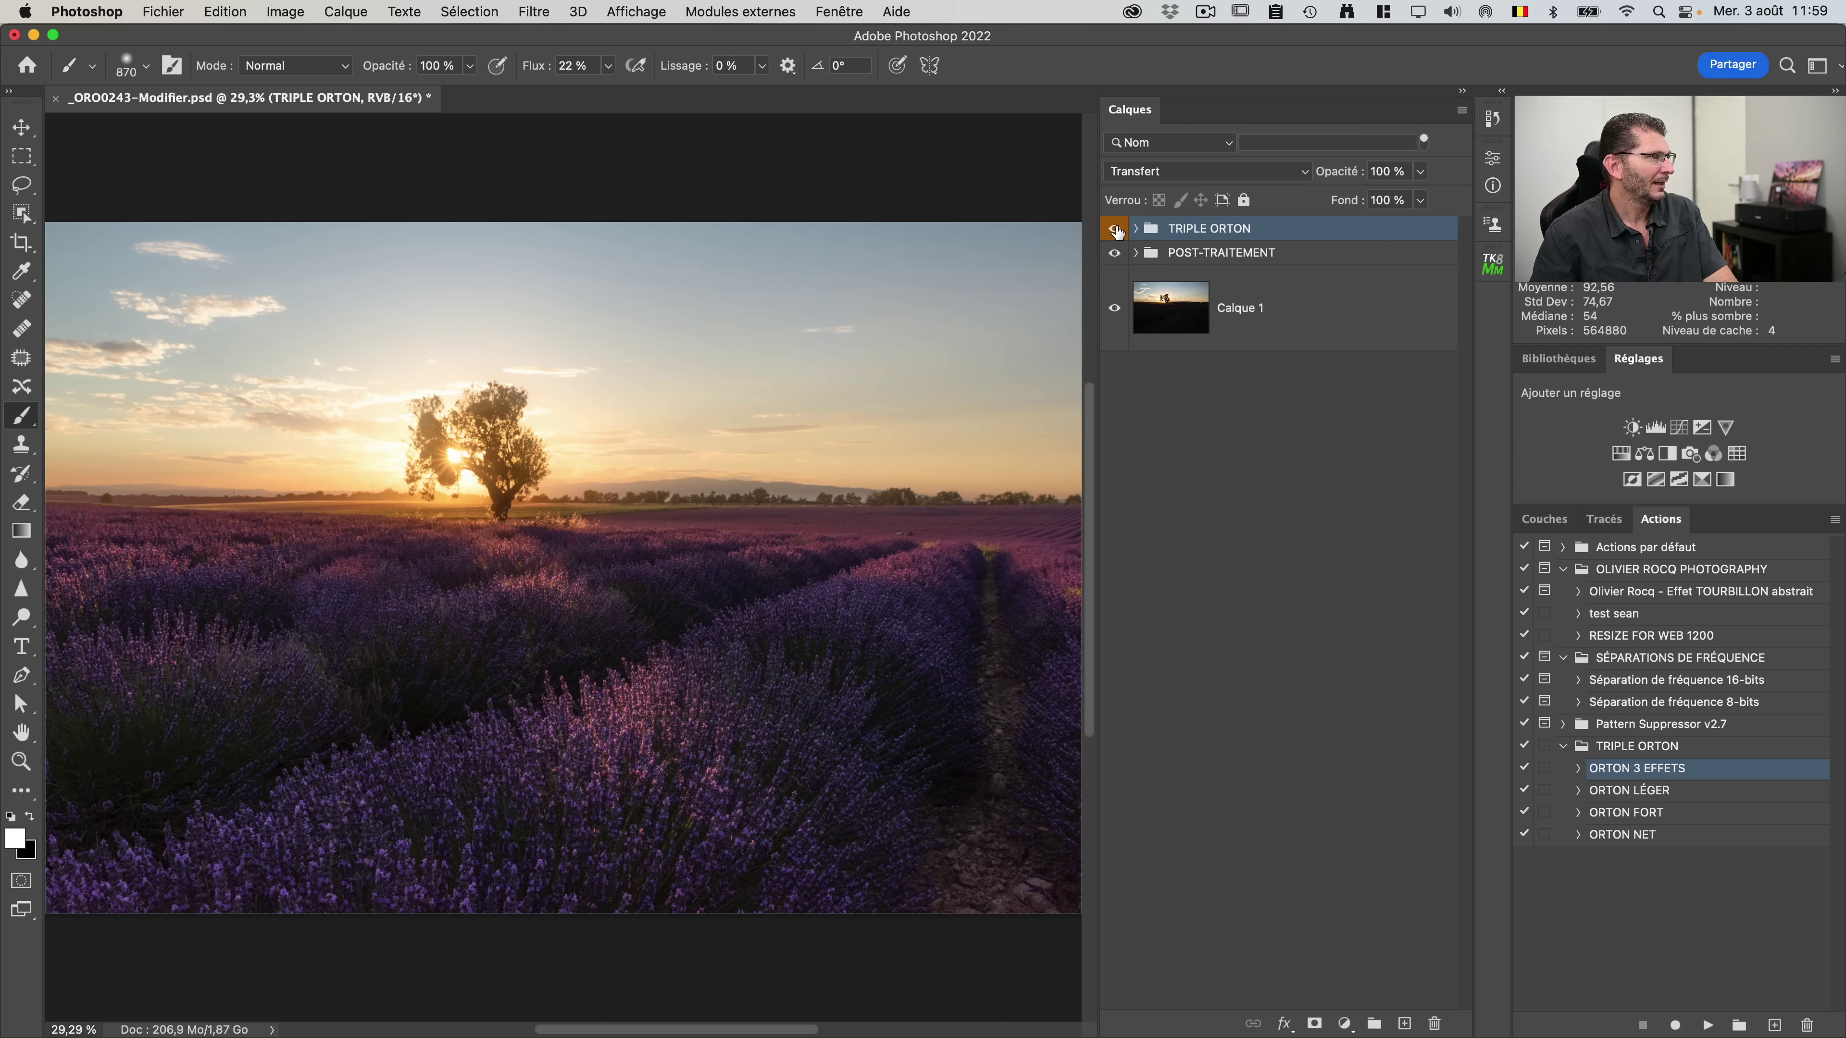
click(1115, 230)
click(1116, 230)
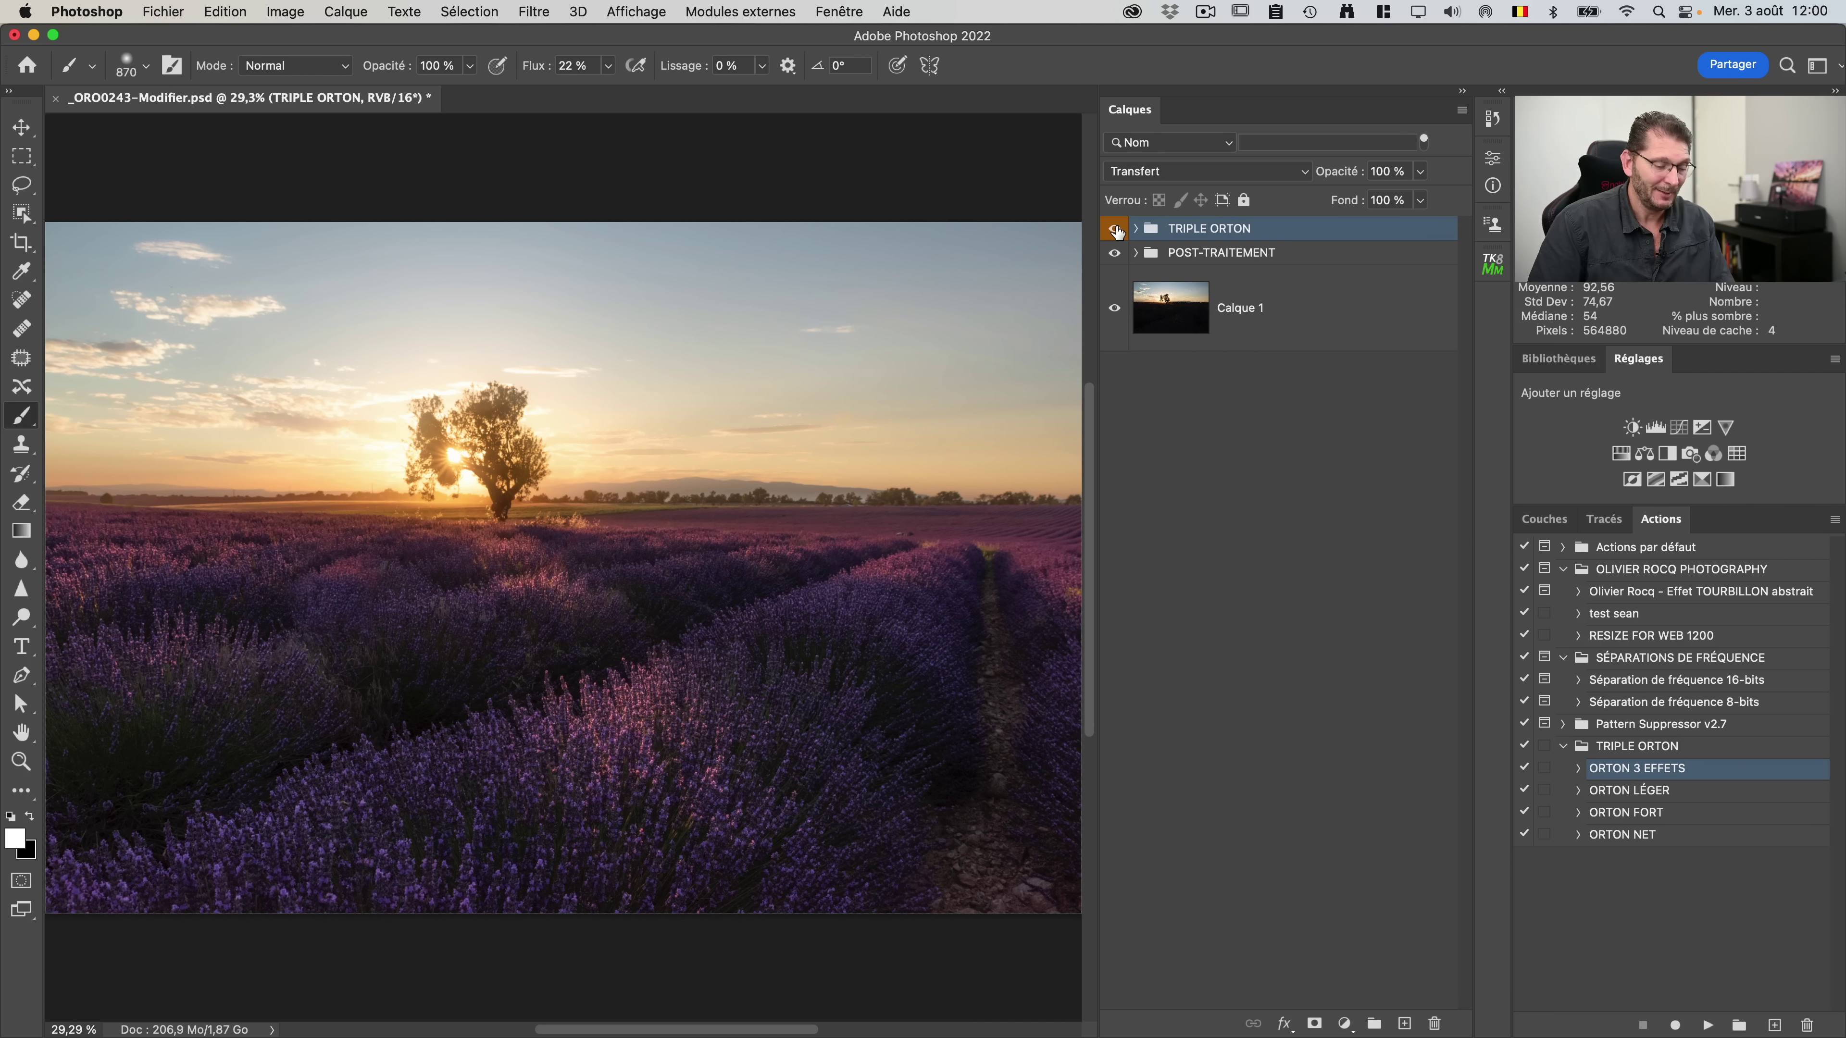
Step: Compare the village photo _ORO1626-Modifier.psd with and without its POST-TRAITEMENT group
click(1112, 231)
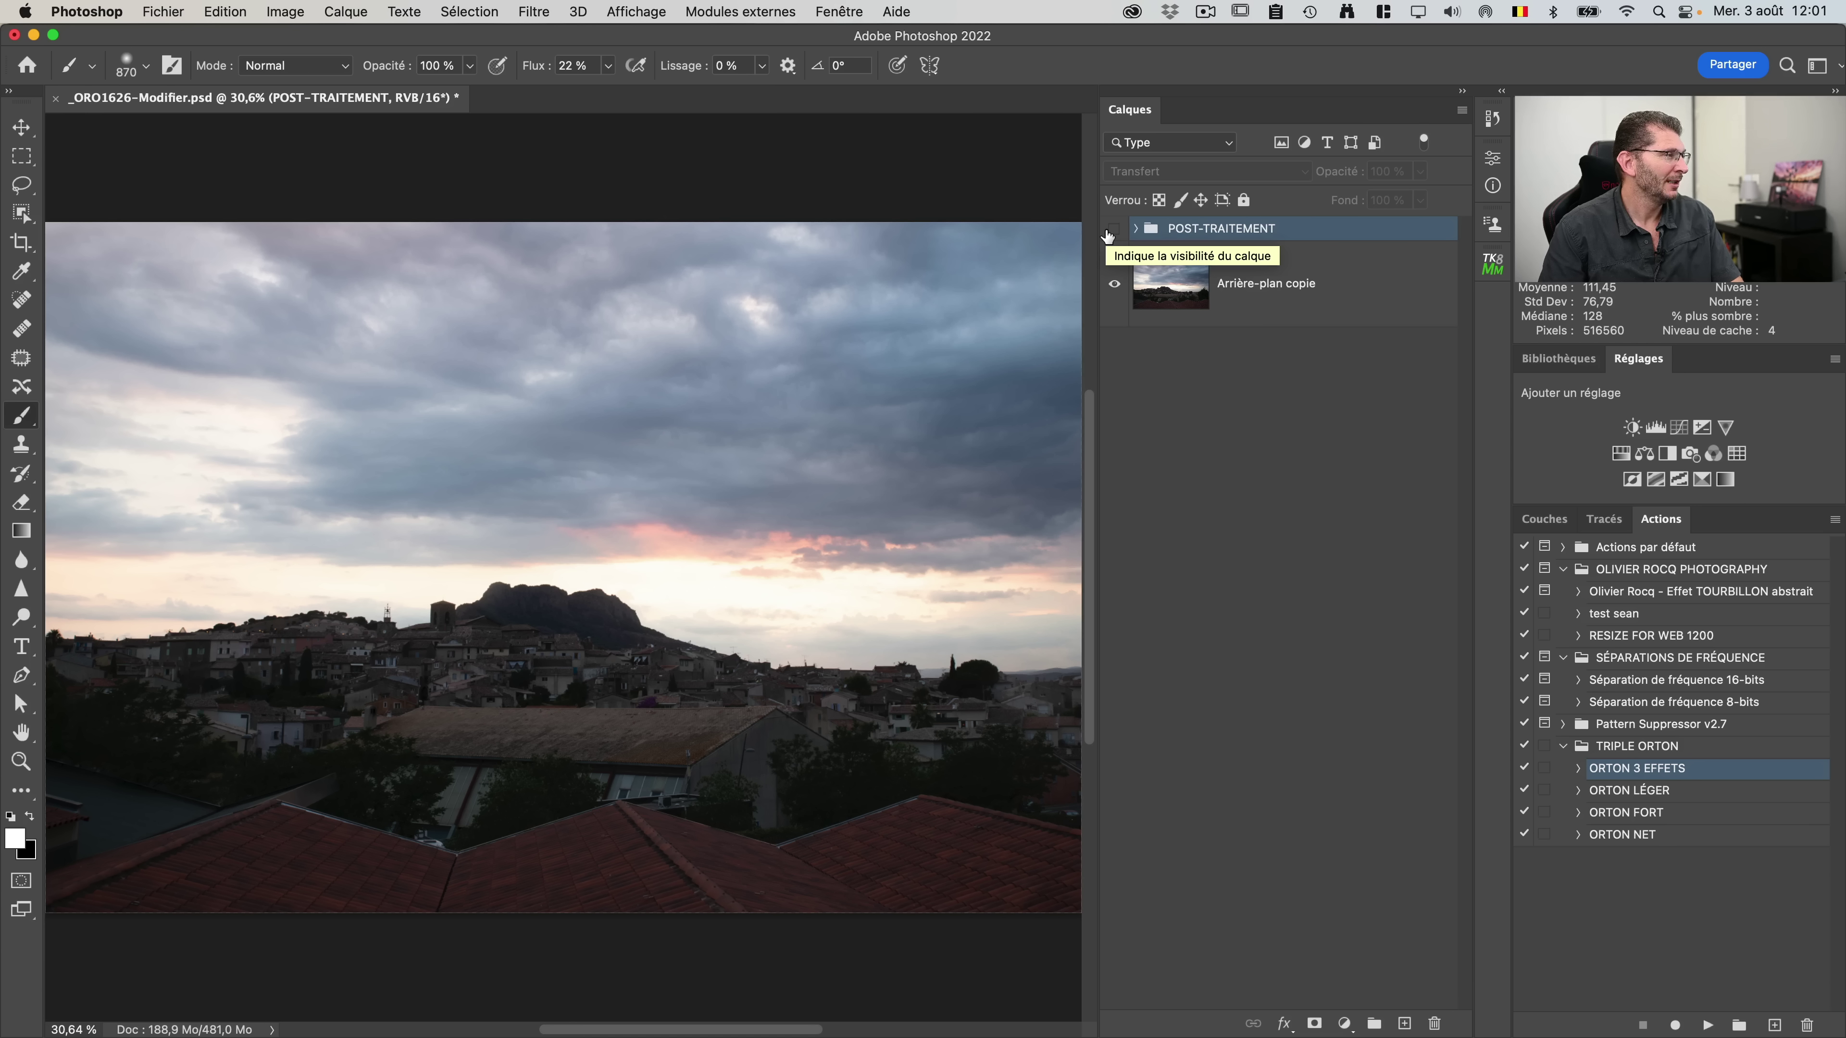
click(1114, 231)
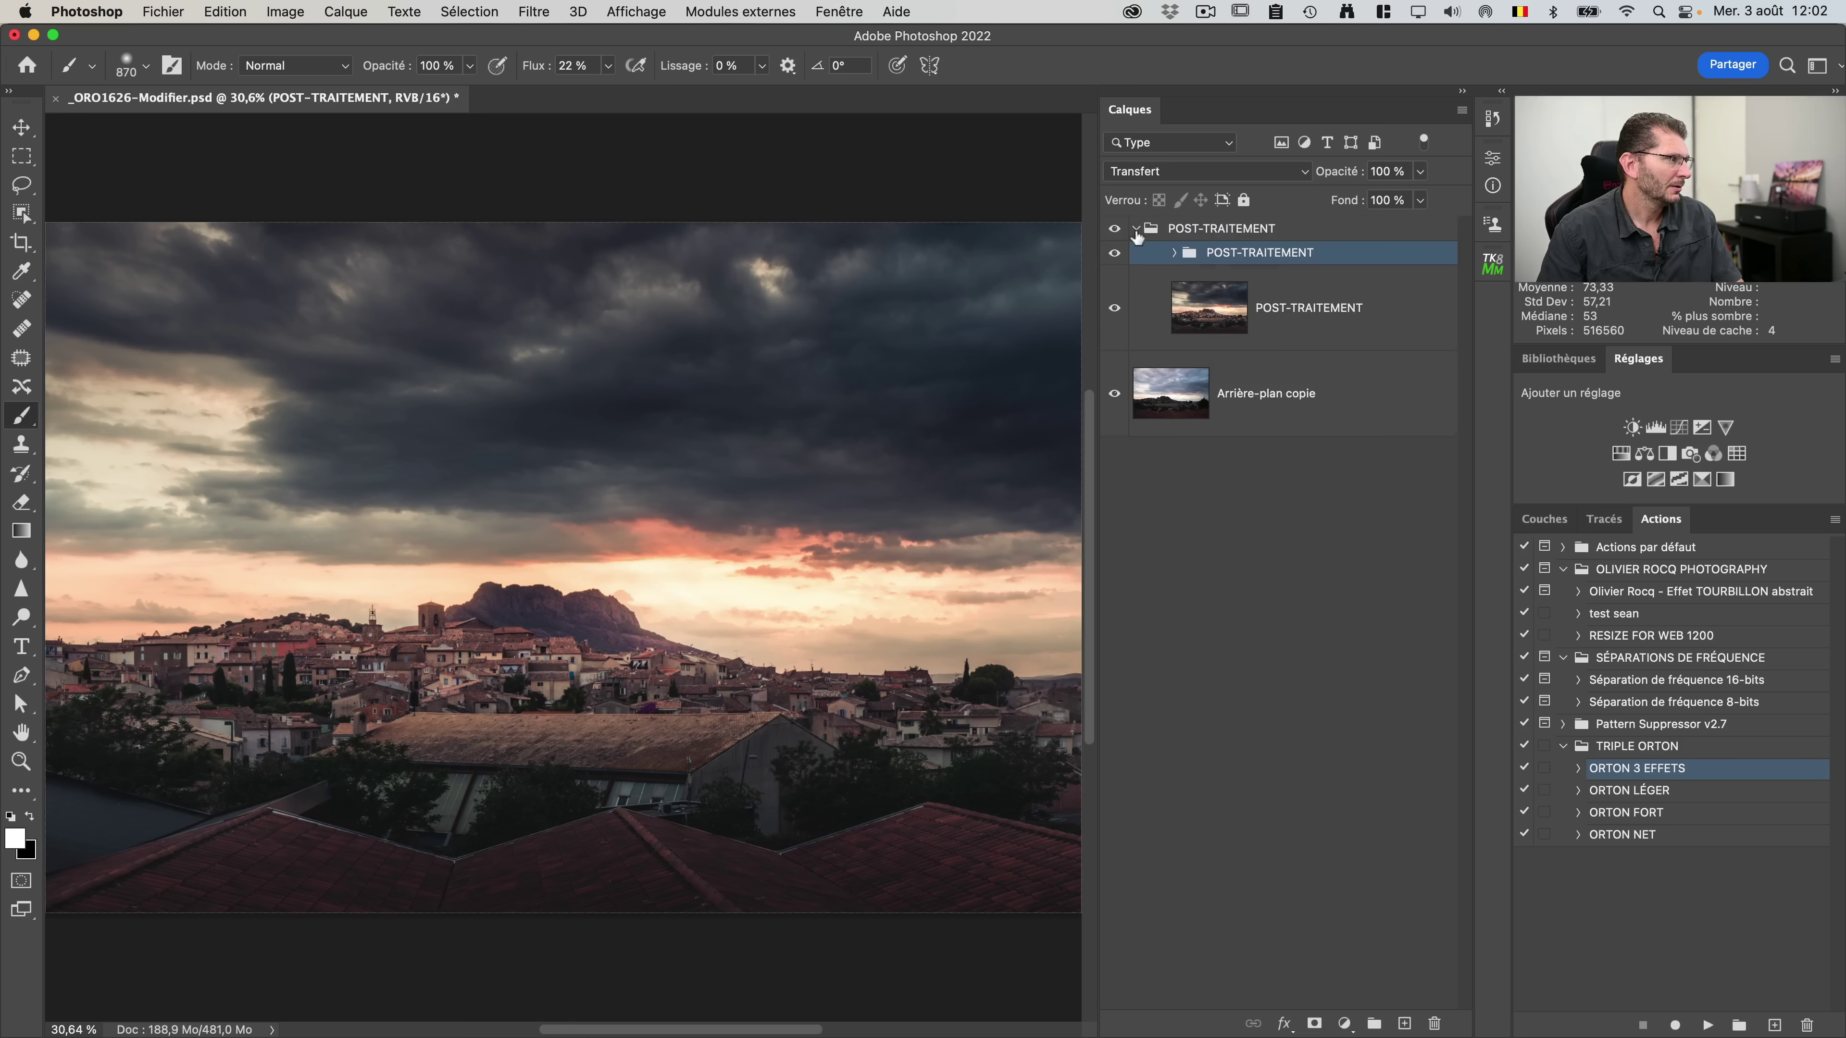
click(1115, 231)
click(1115, 232)
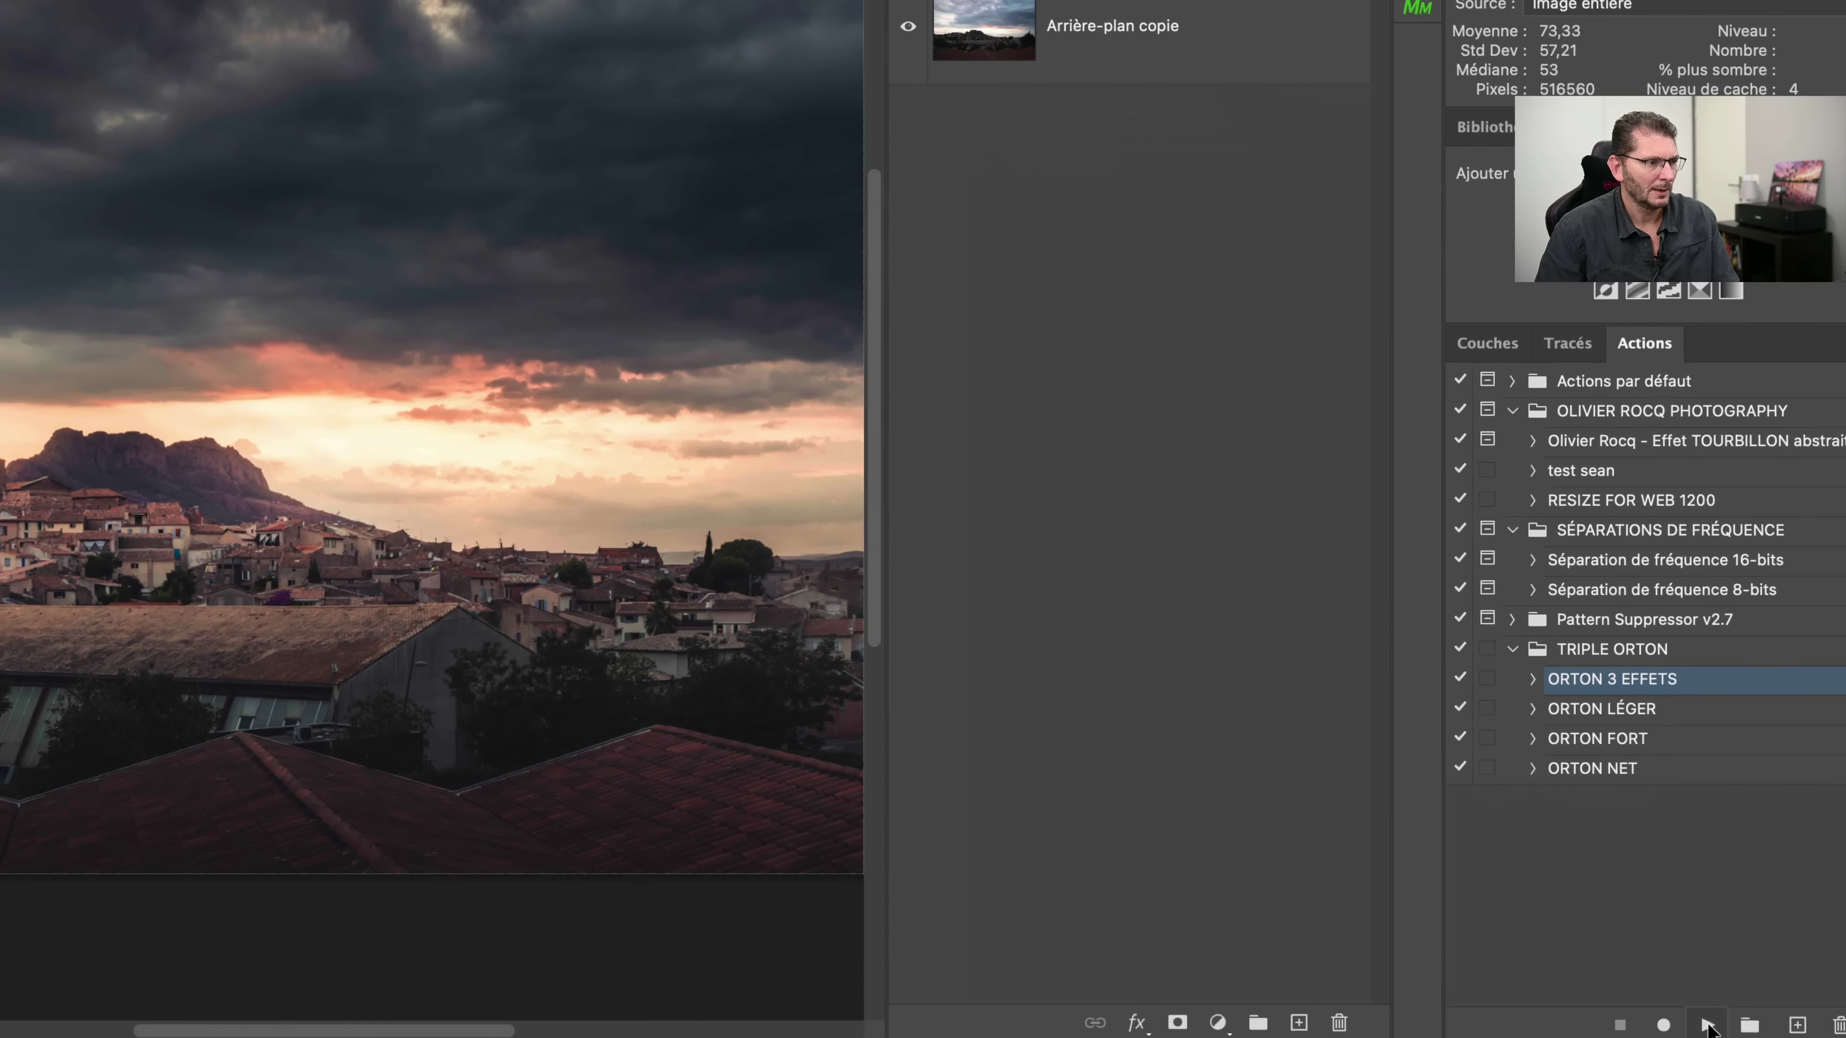
Step: Run the ORTON 3 EFFETS action on the village photo and select its sky automatically
click(1707, 1025)
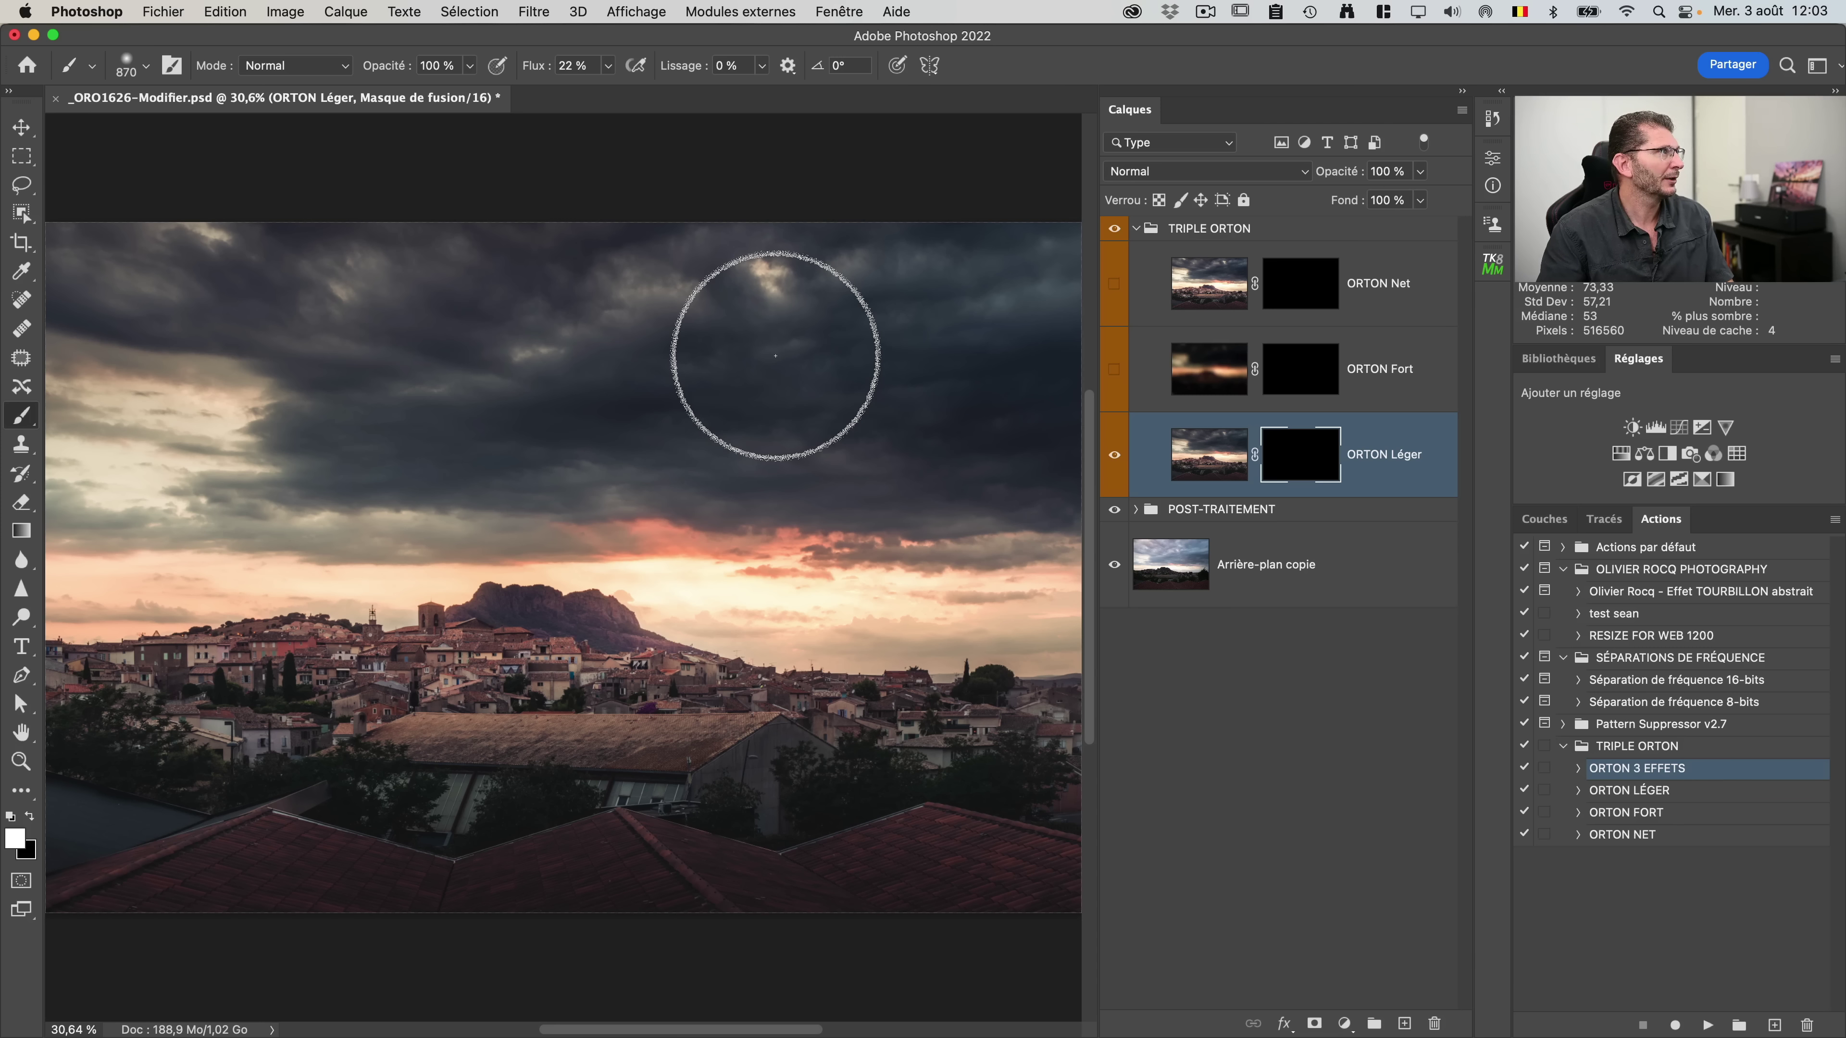
click(481, 13)
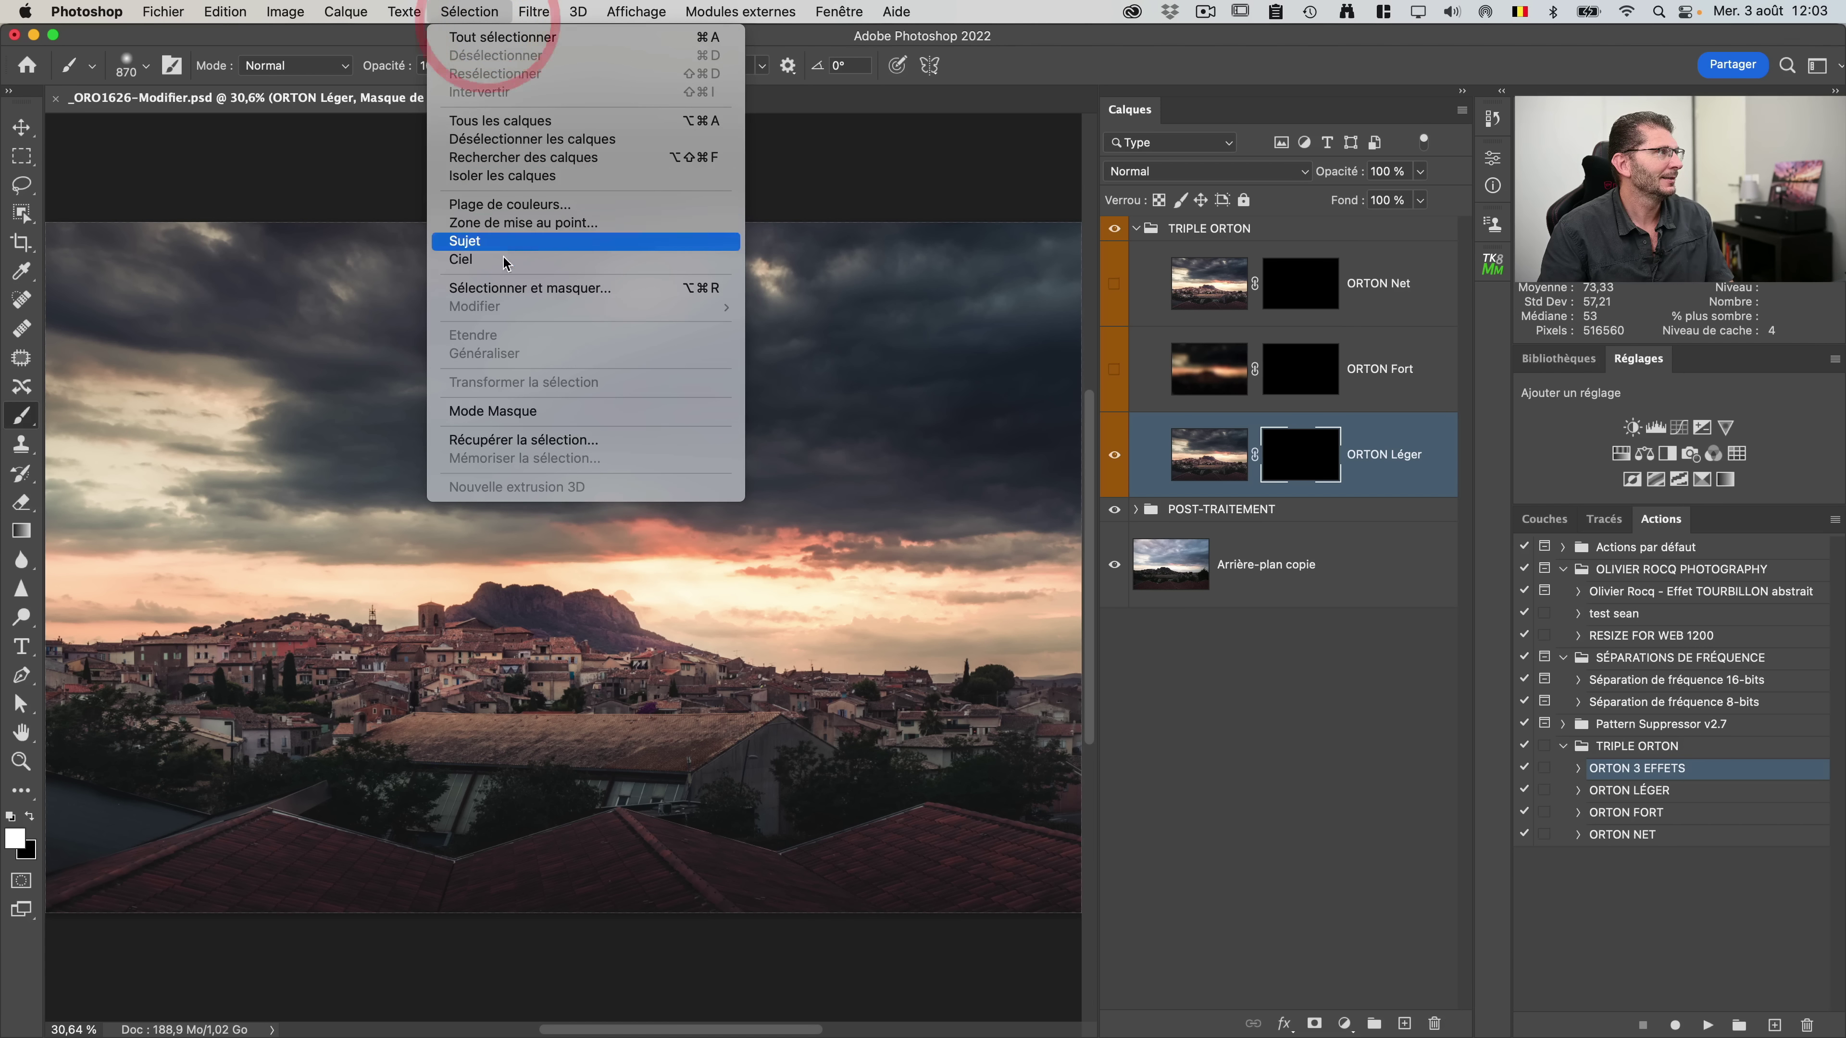
click(480, 235)
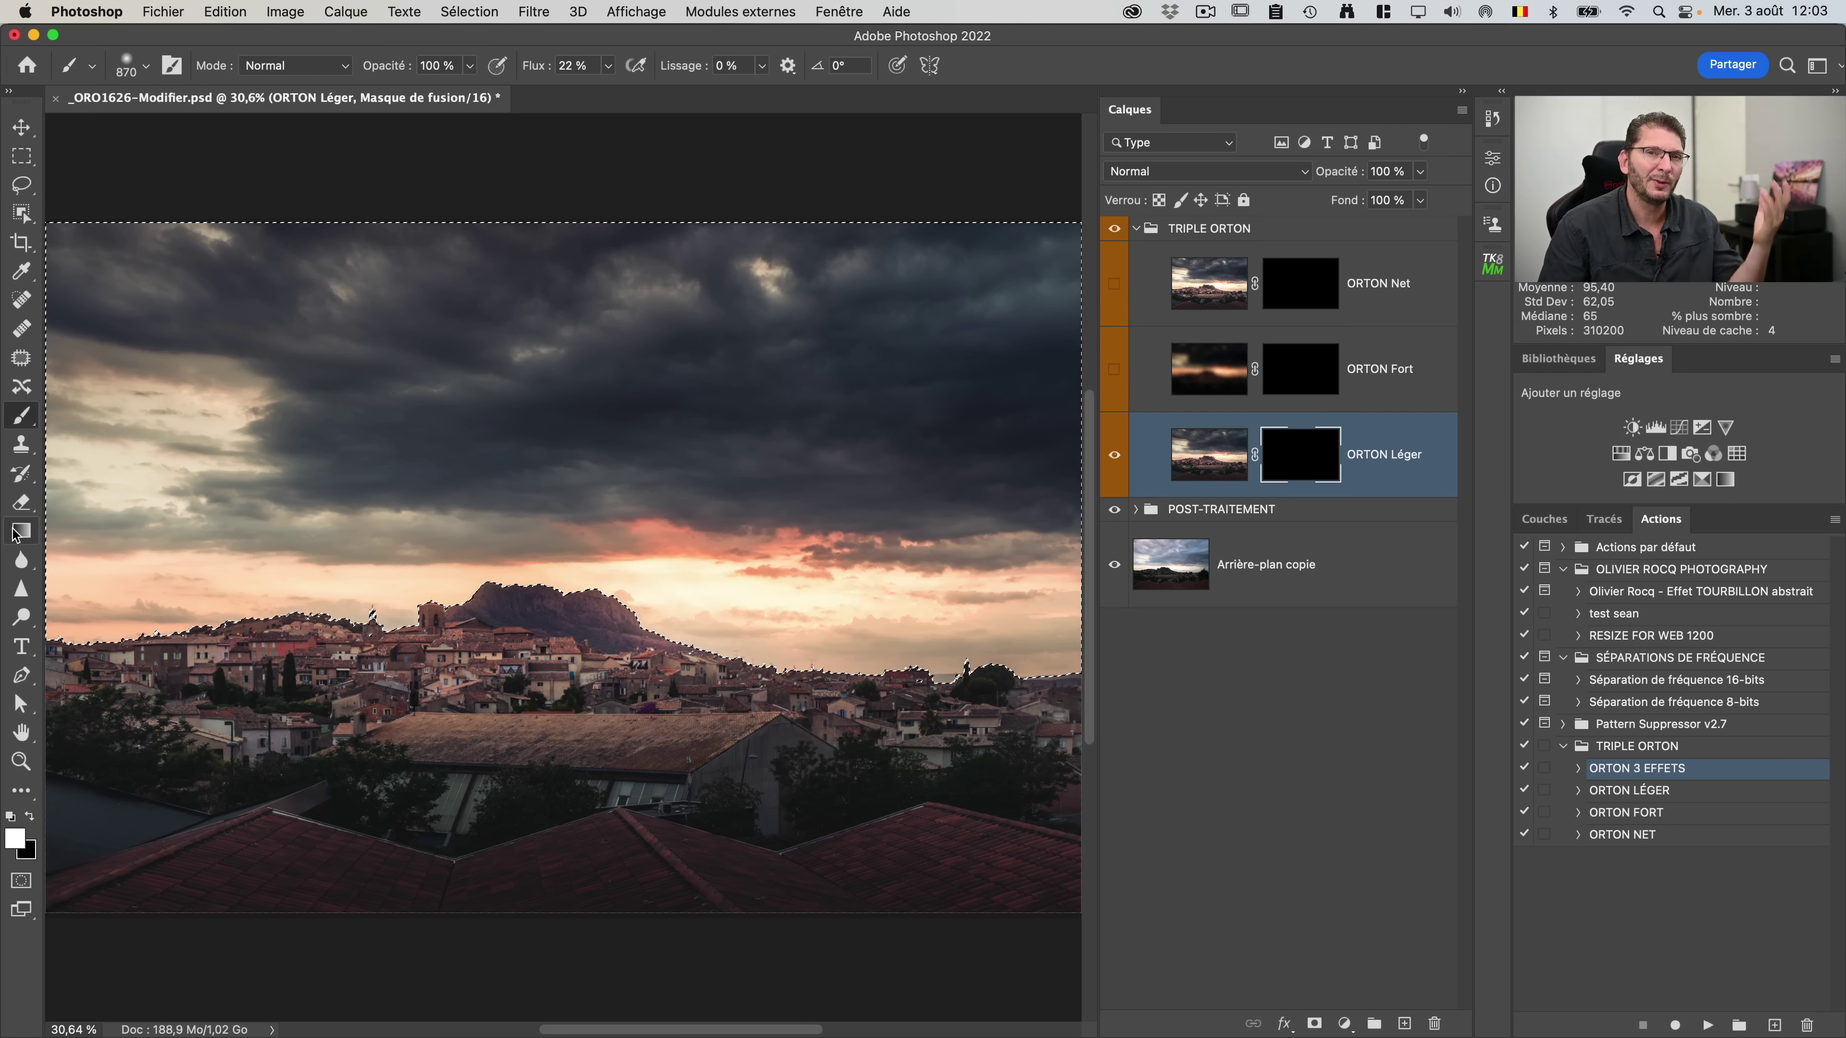
Step: Reveal ORTON Léger in the bright band of sky above the horizon with a linear white gradient on its mask, within the sky selection
click(16, 533)
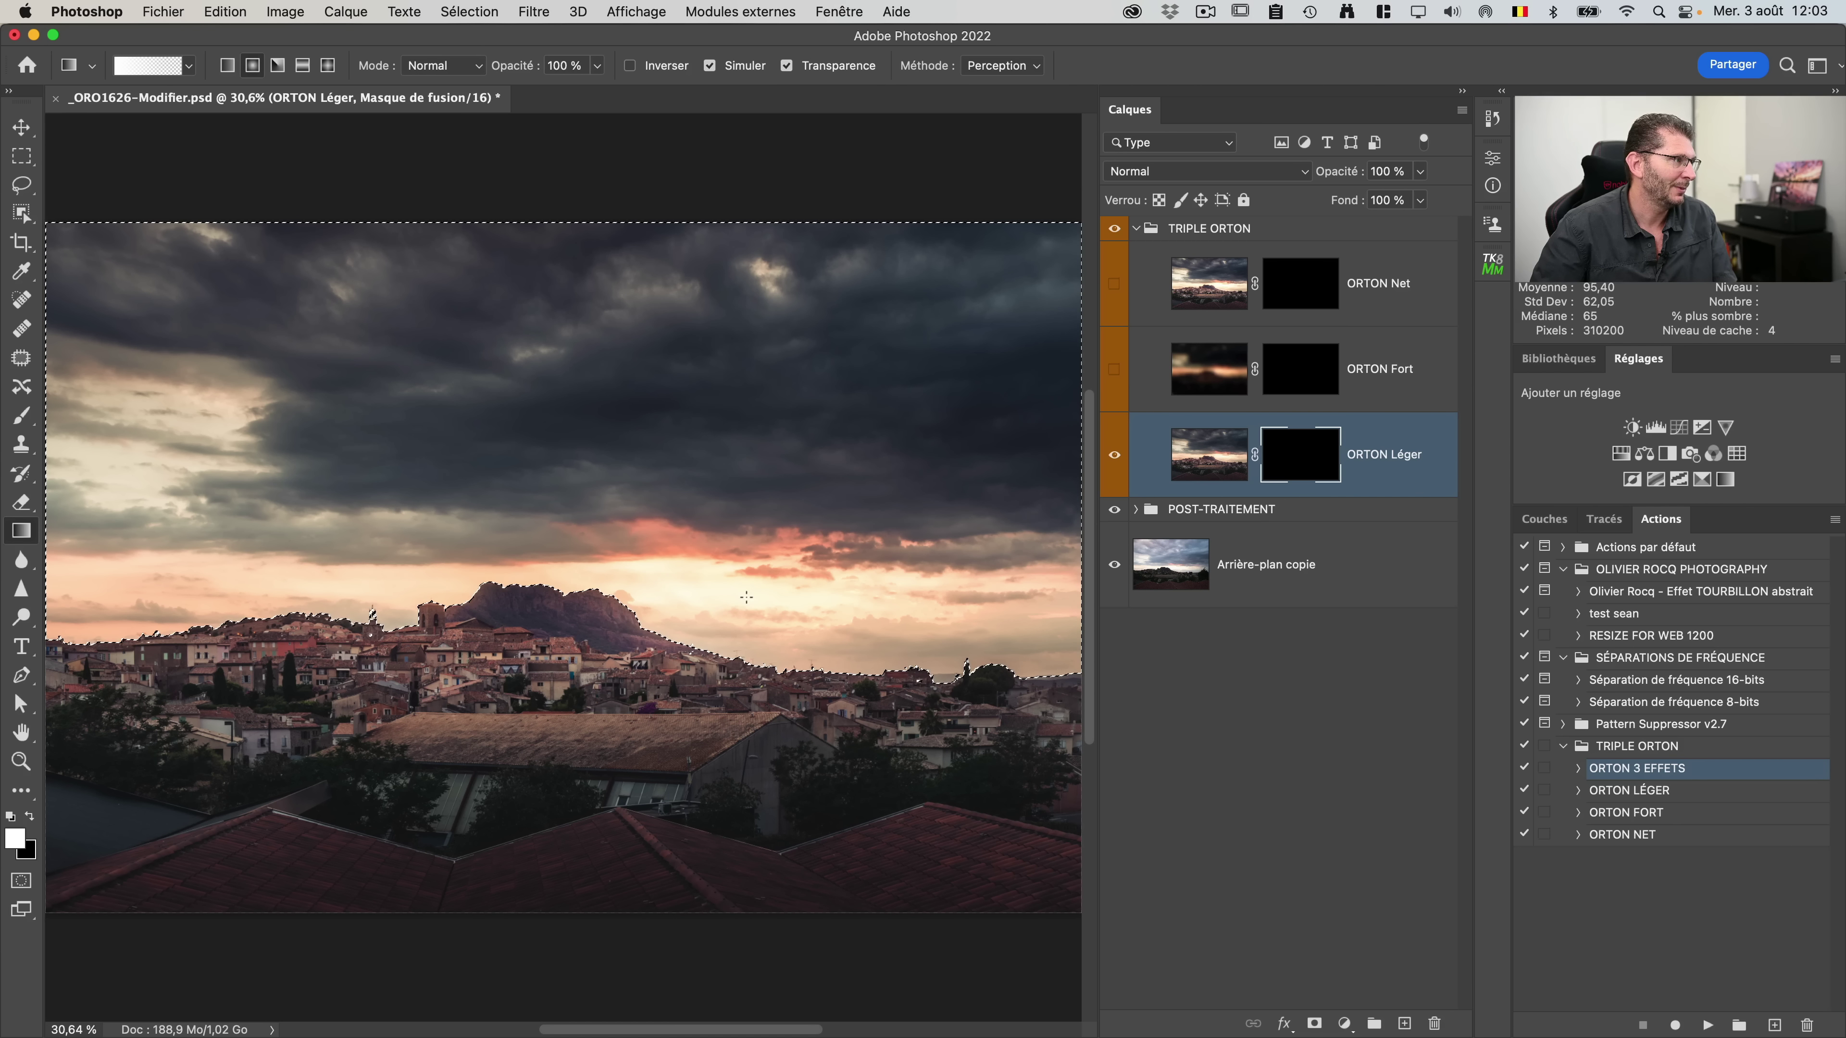
key(shift)
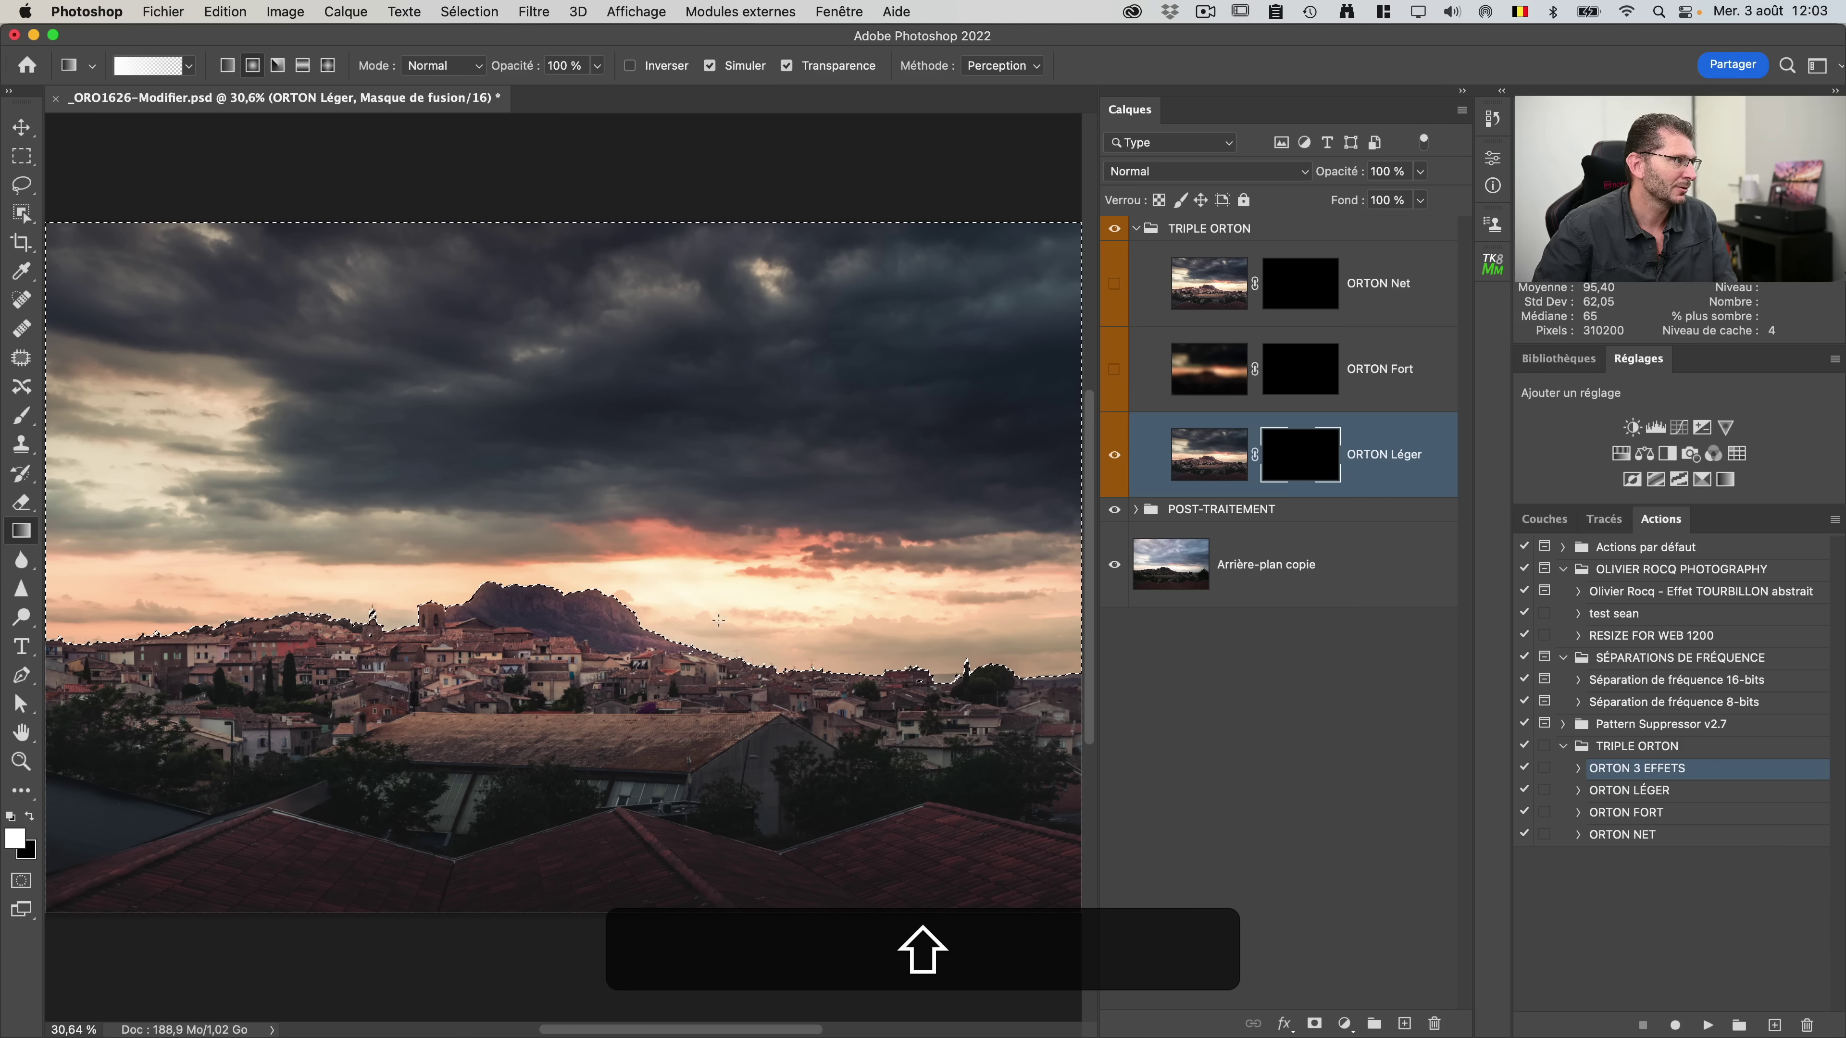
drag(737, 432, 737, 432)
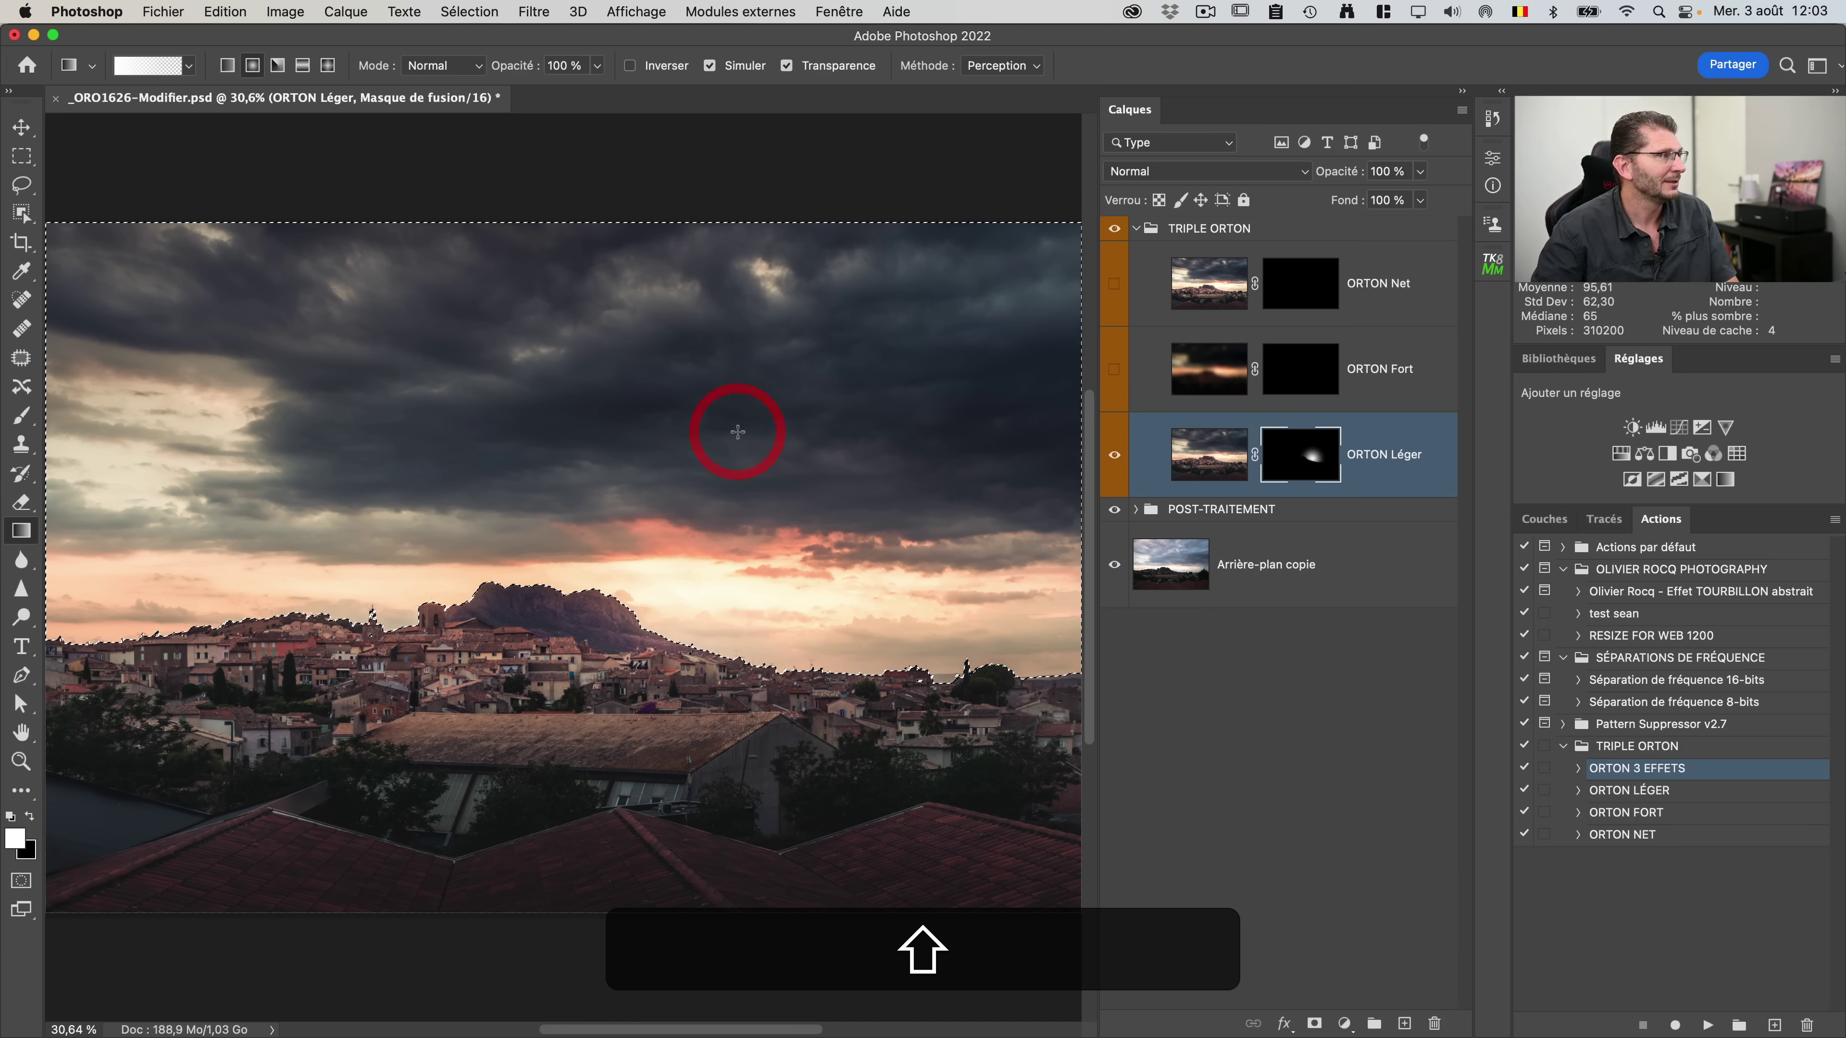
key(super+z)
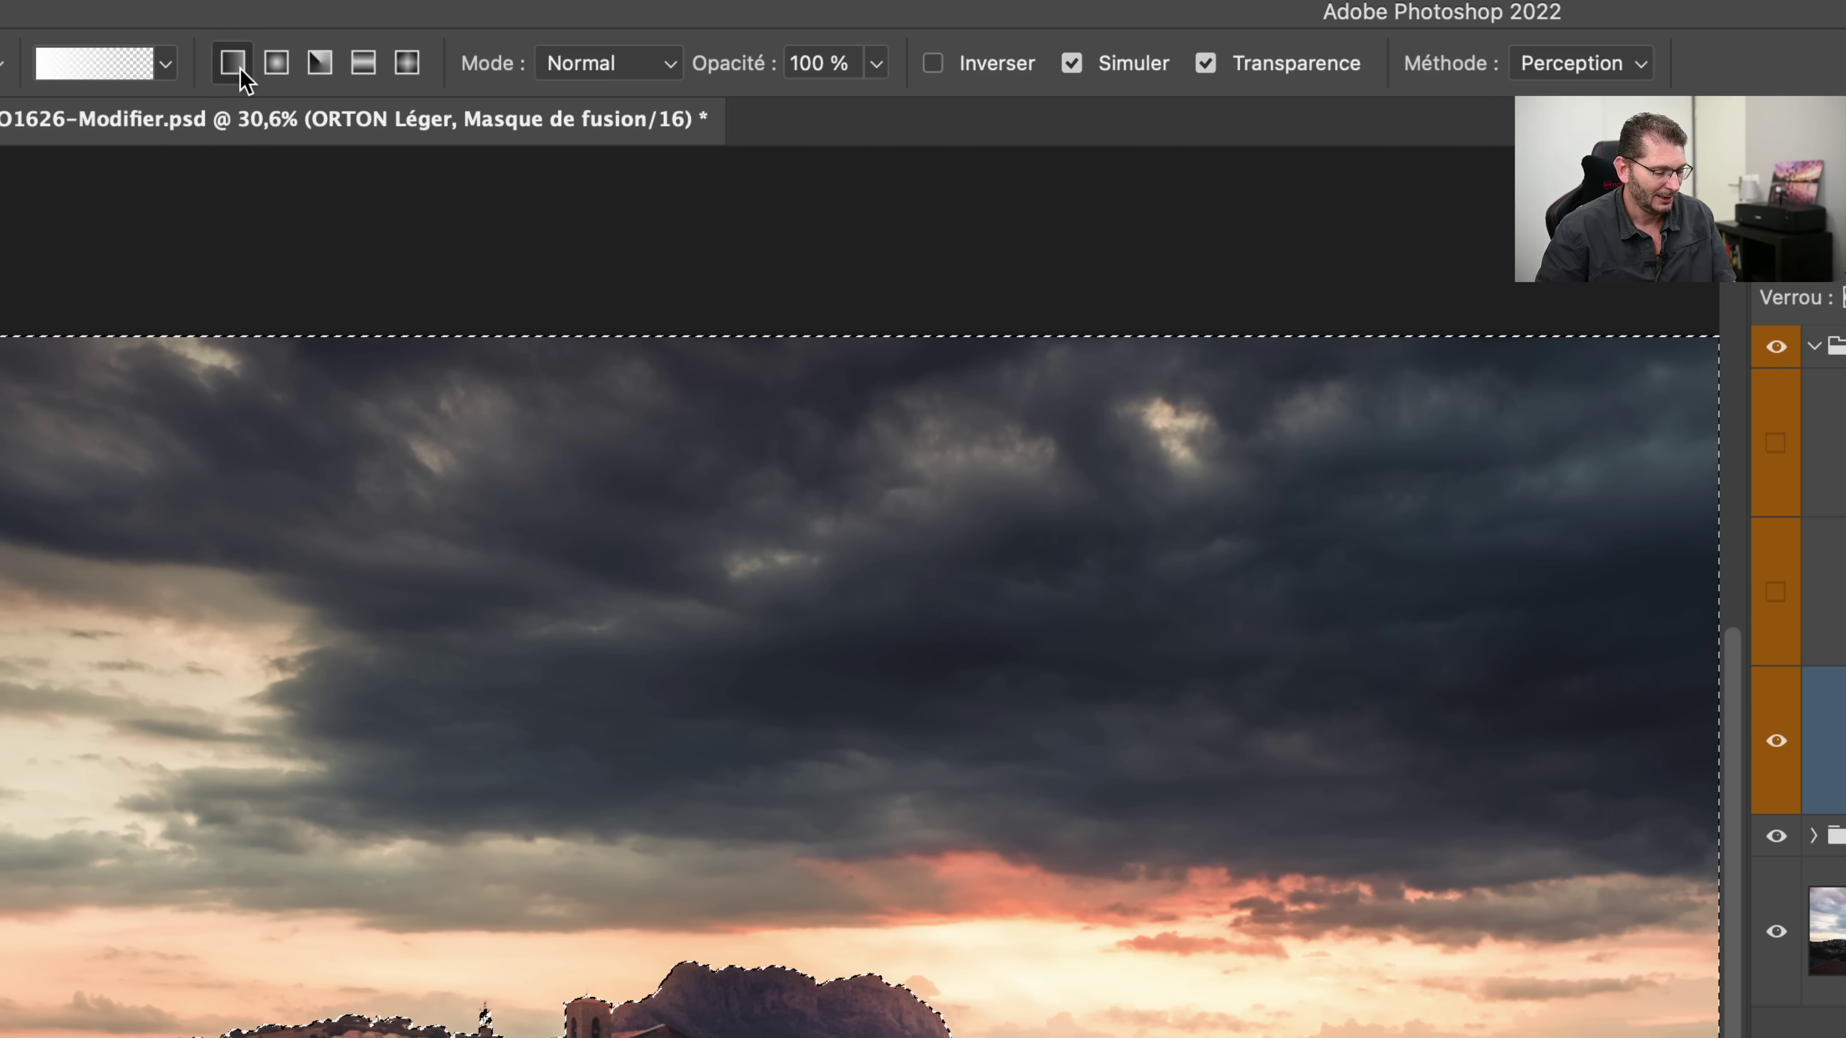
key(ctrl)
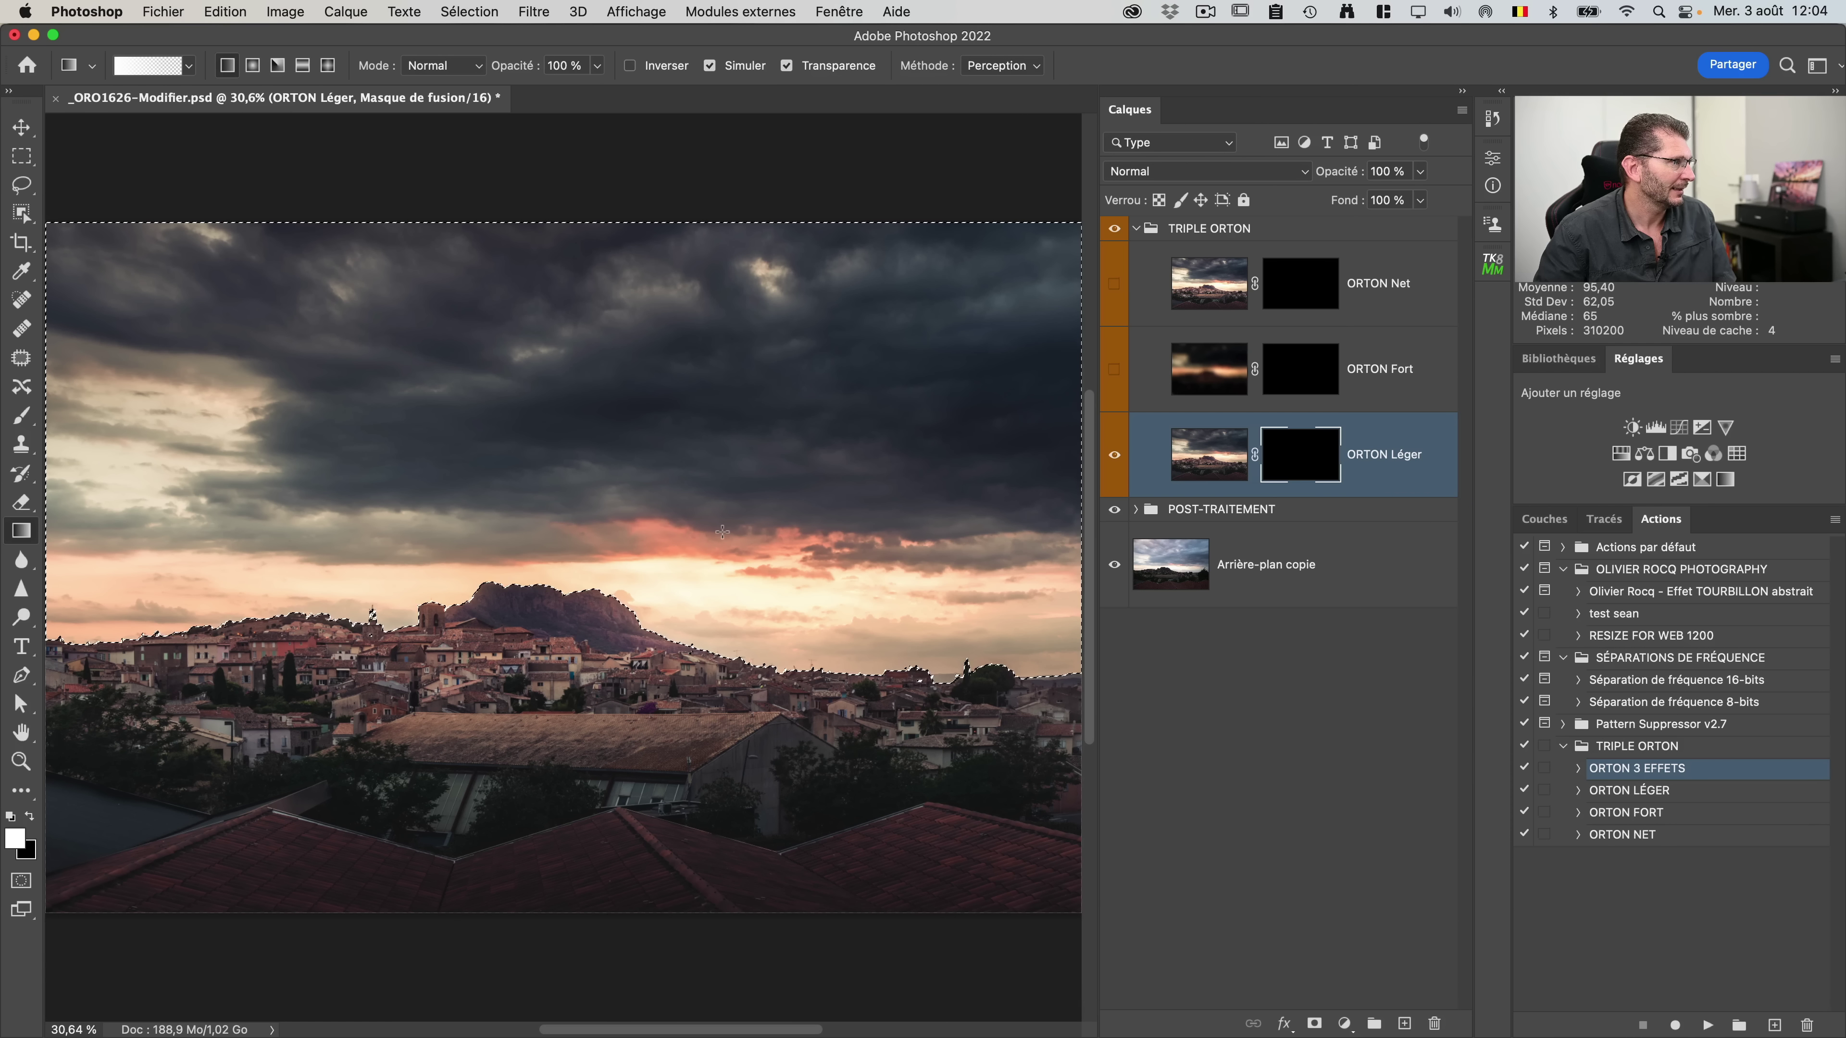
key(shift)
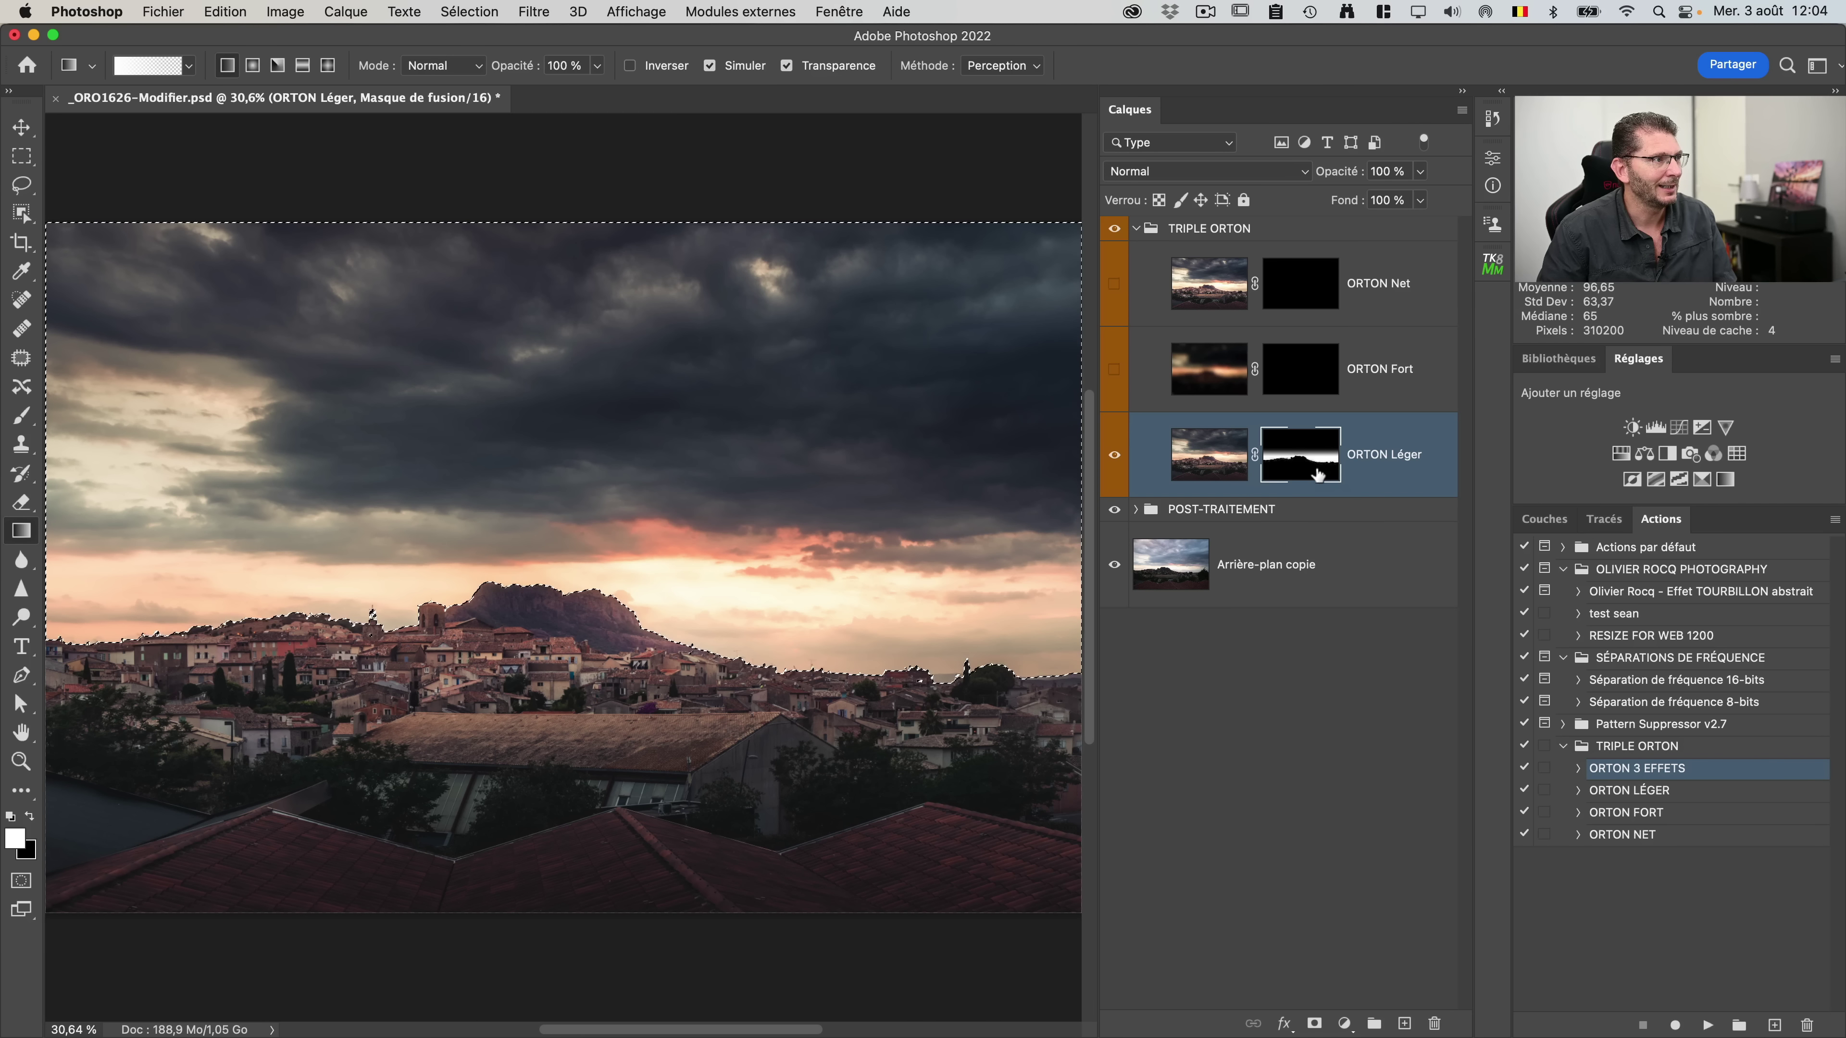
Step: Examine the ORTON Léger mask on its own and return to the image
key(alt)
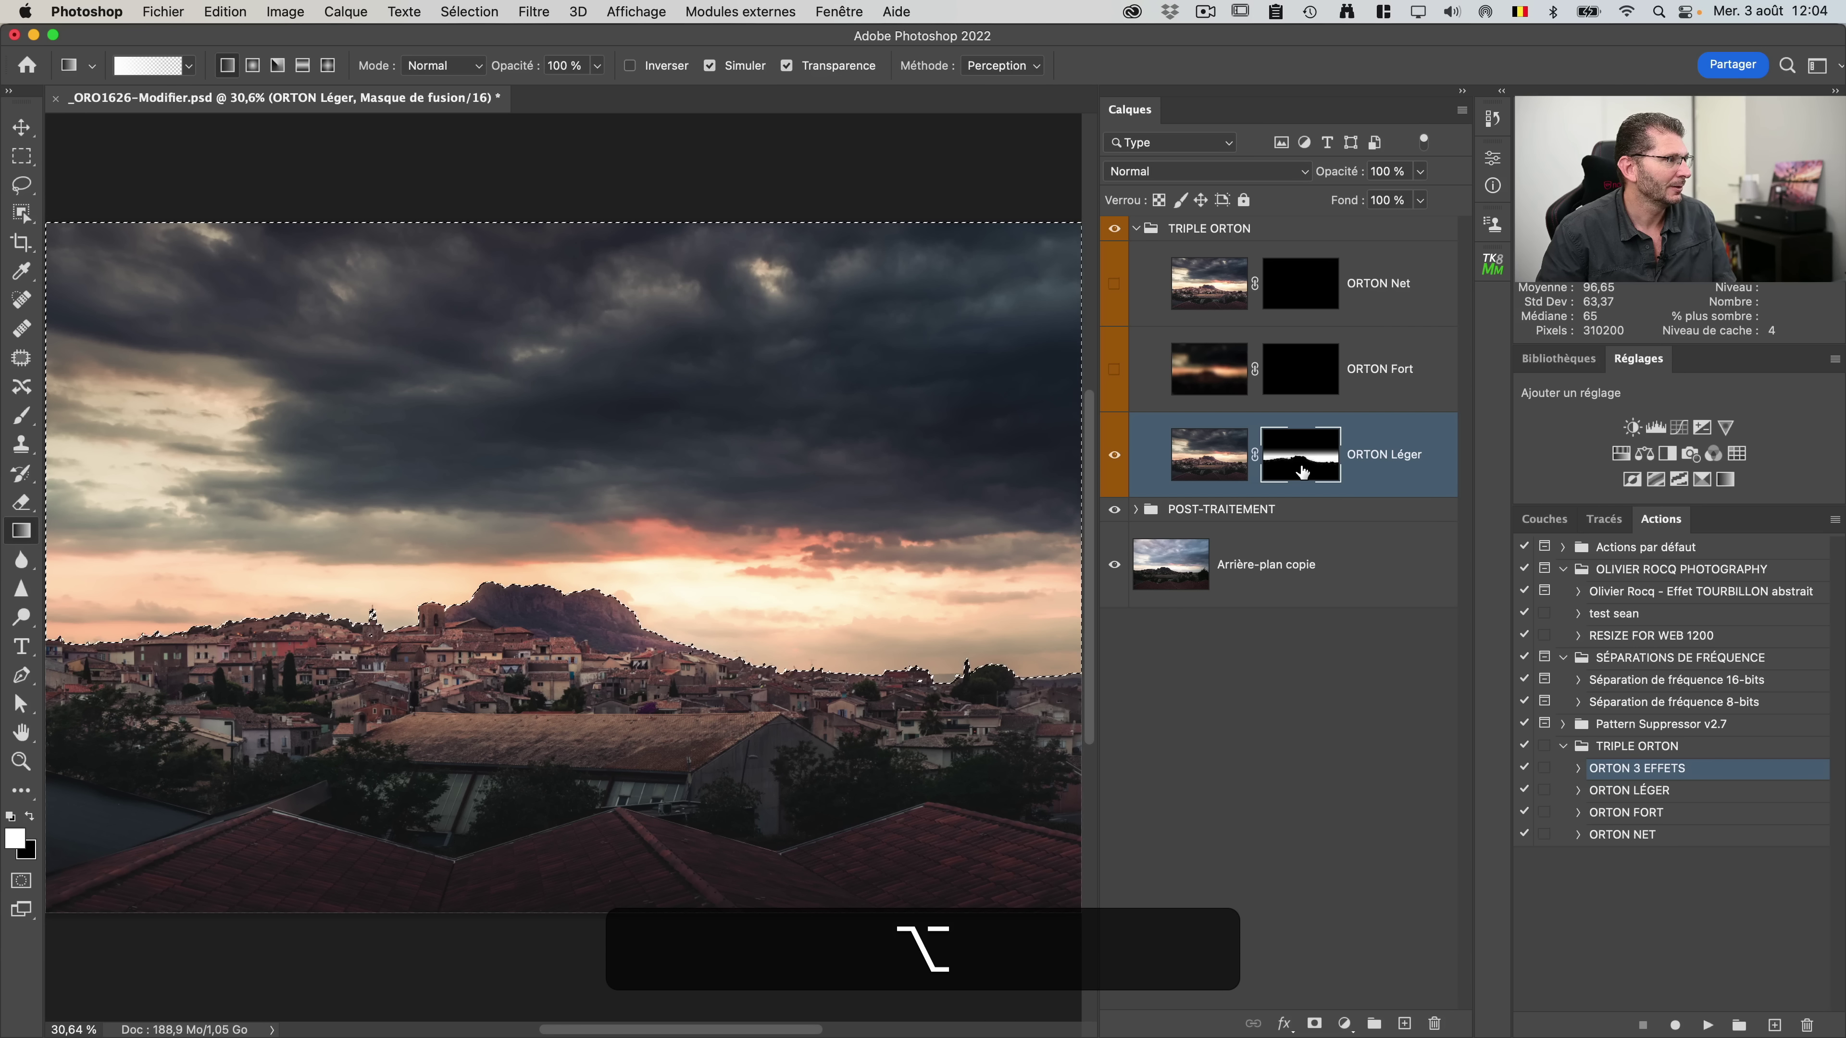
alt+click(1301, 472)
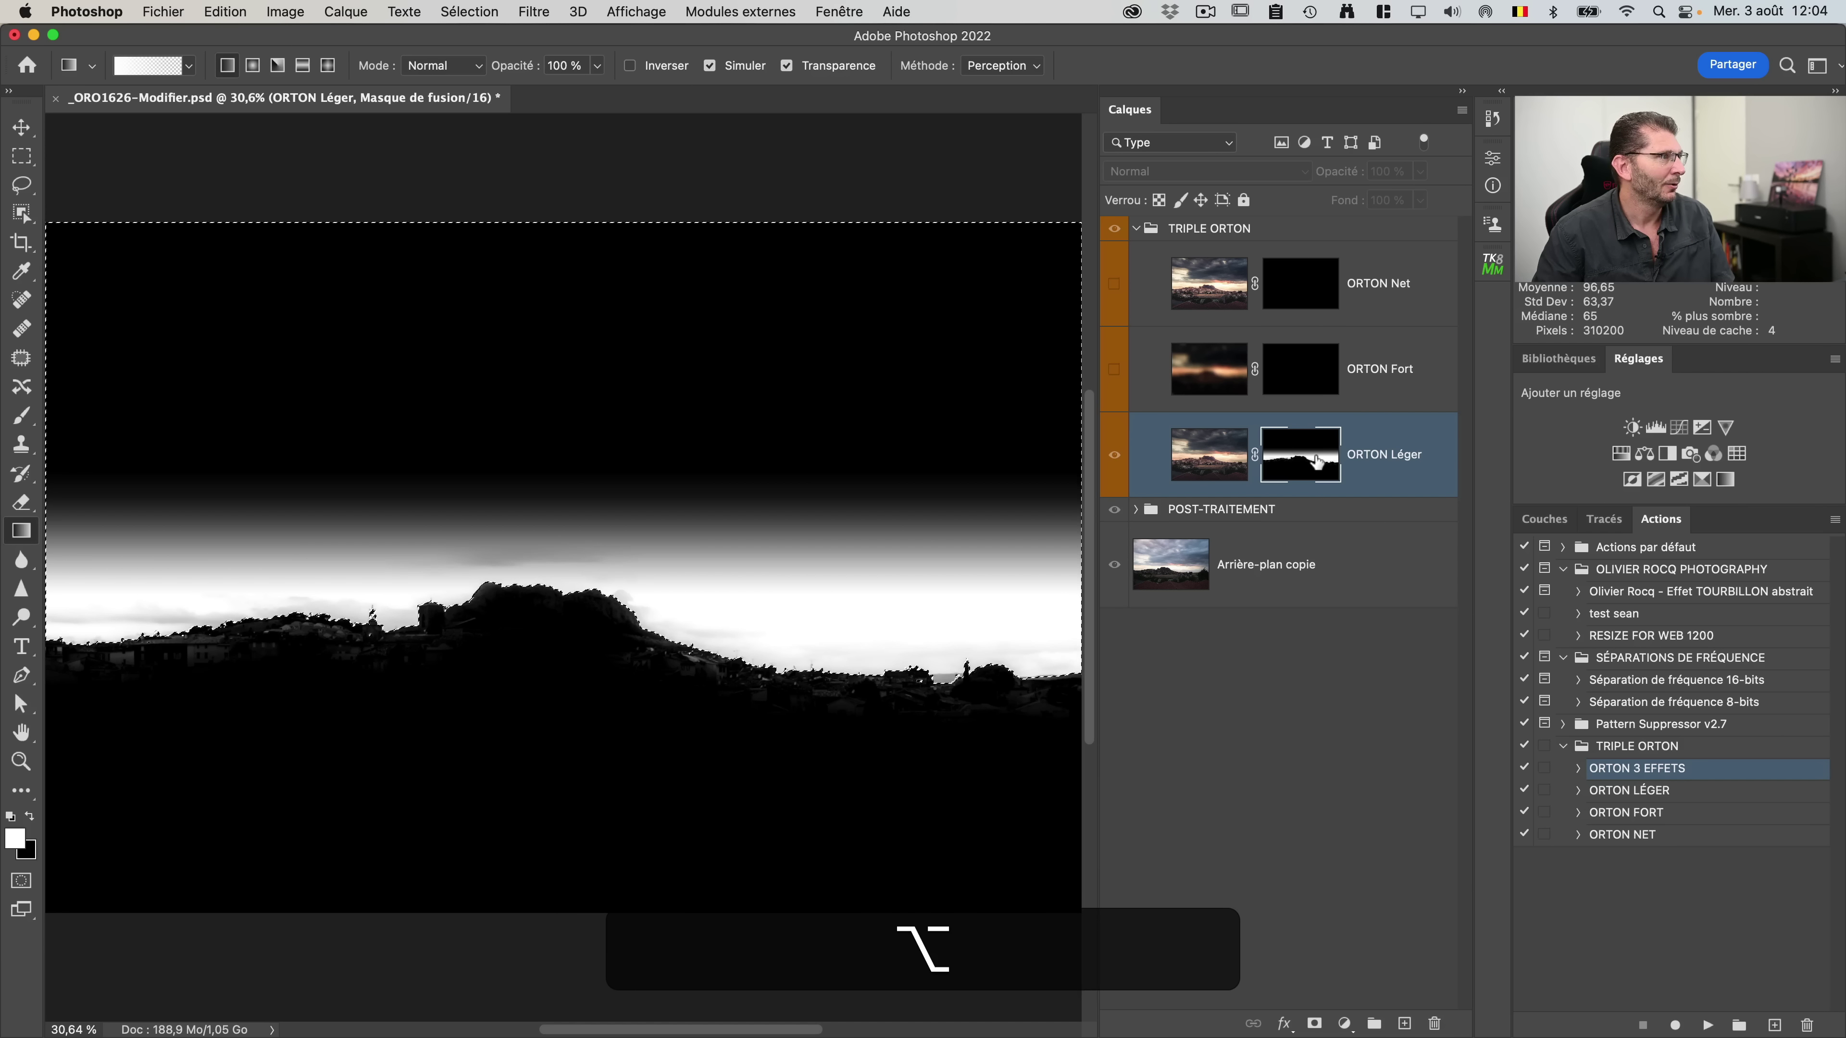
alt+click(1318, 463)
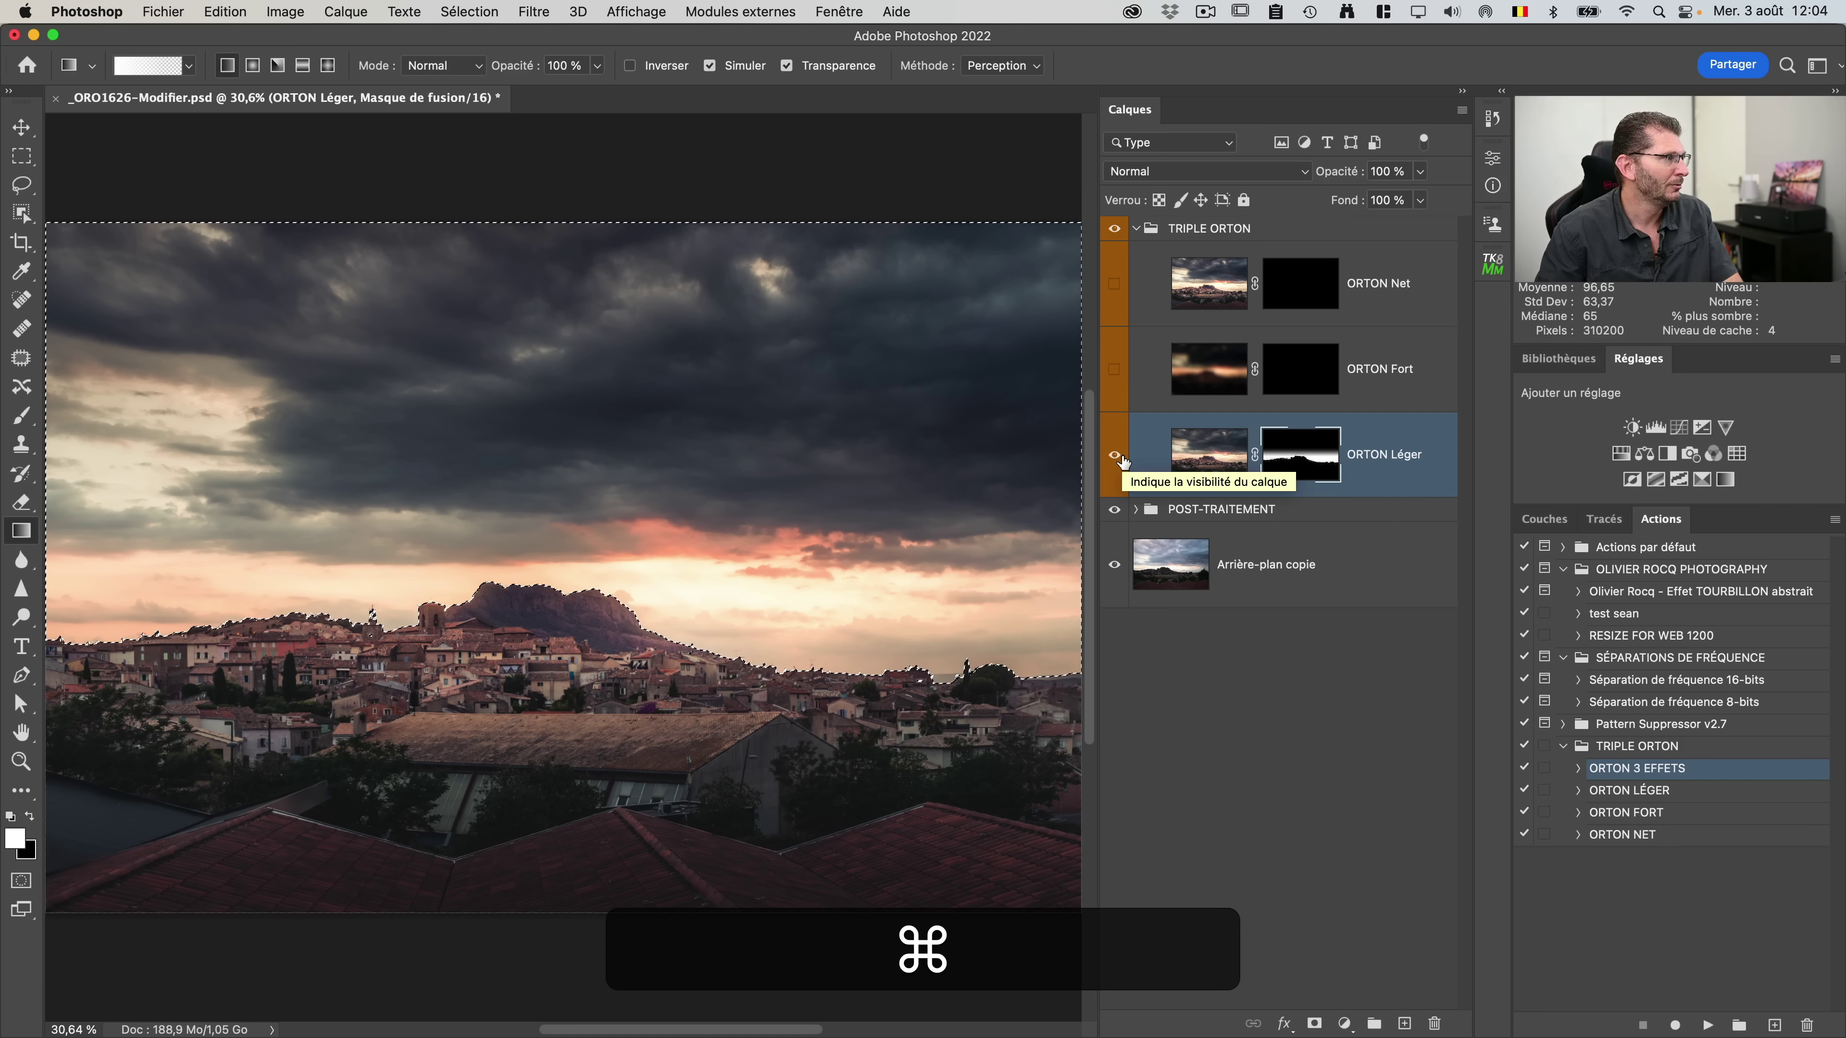
Step: Compare the village photo with and without the ORTON Léger layer and deselect the sky
click(1114, 454)
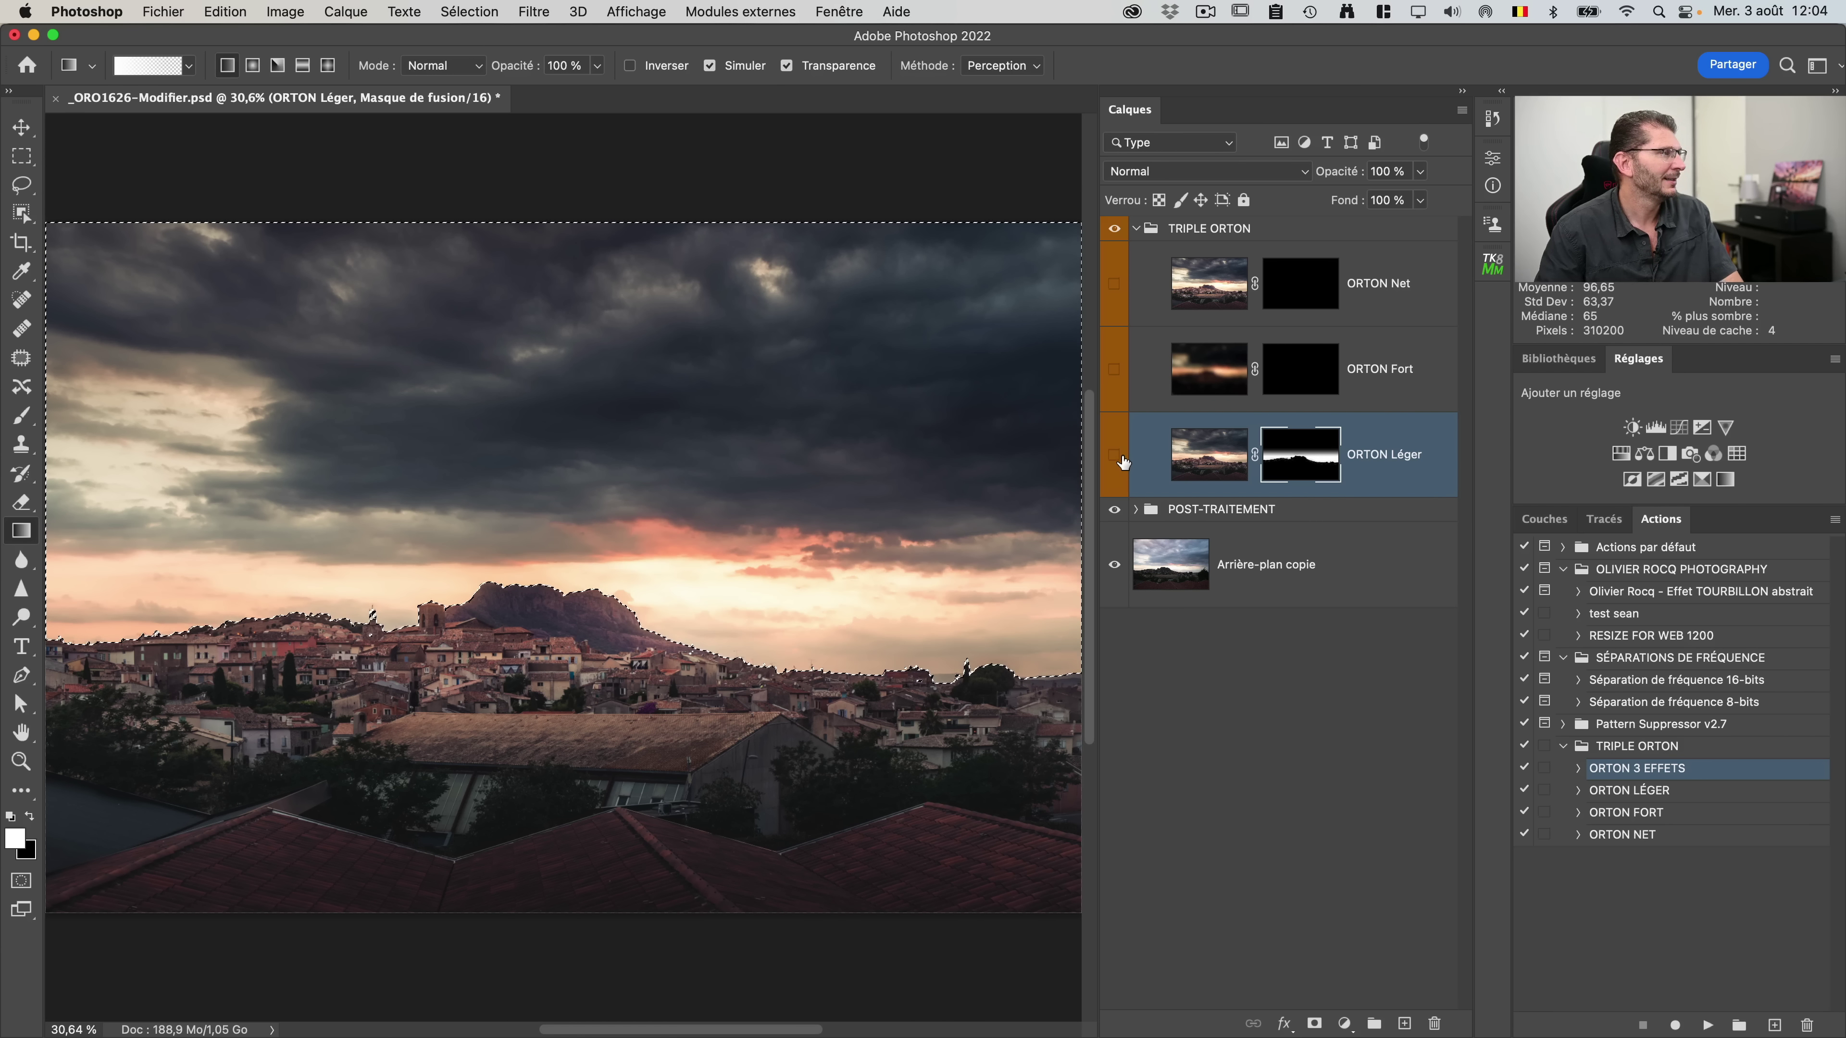
click(1121, 461)
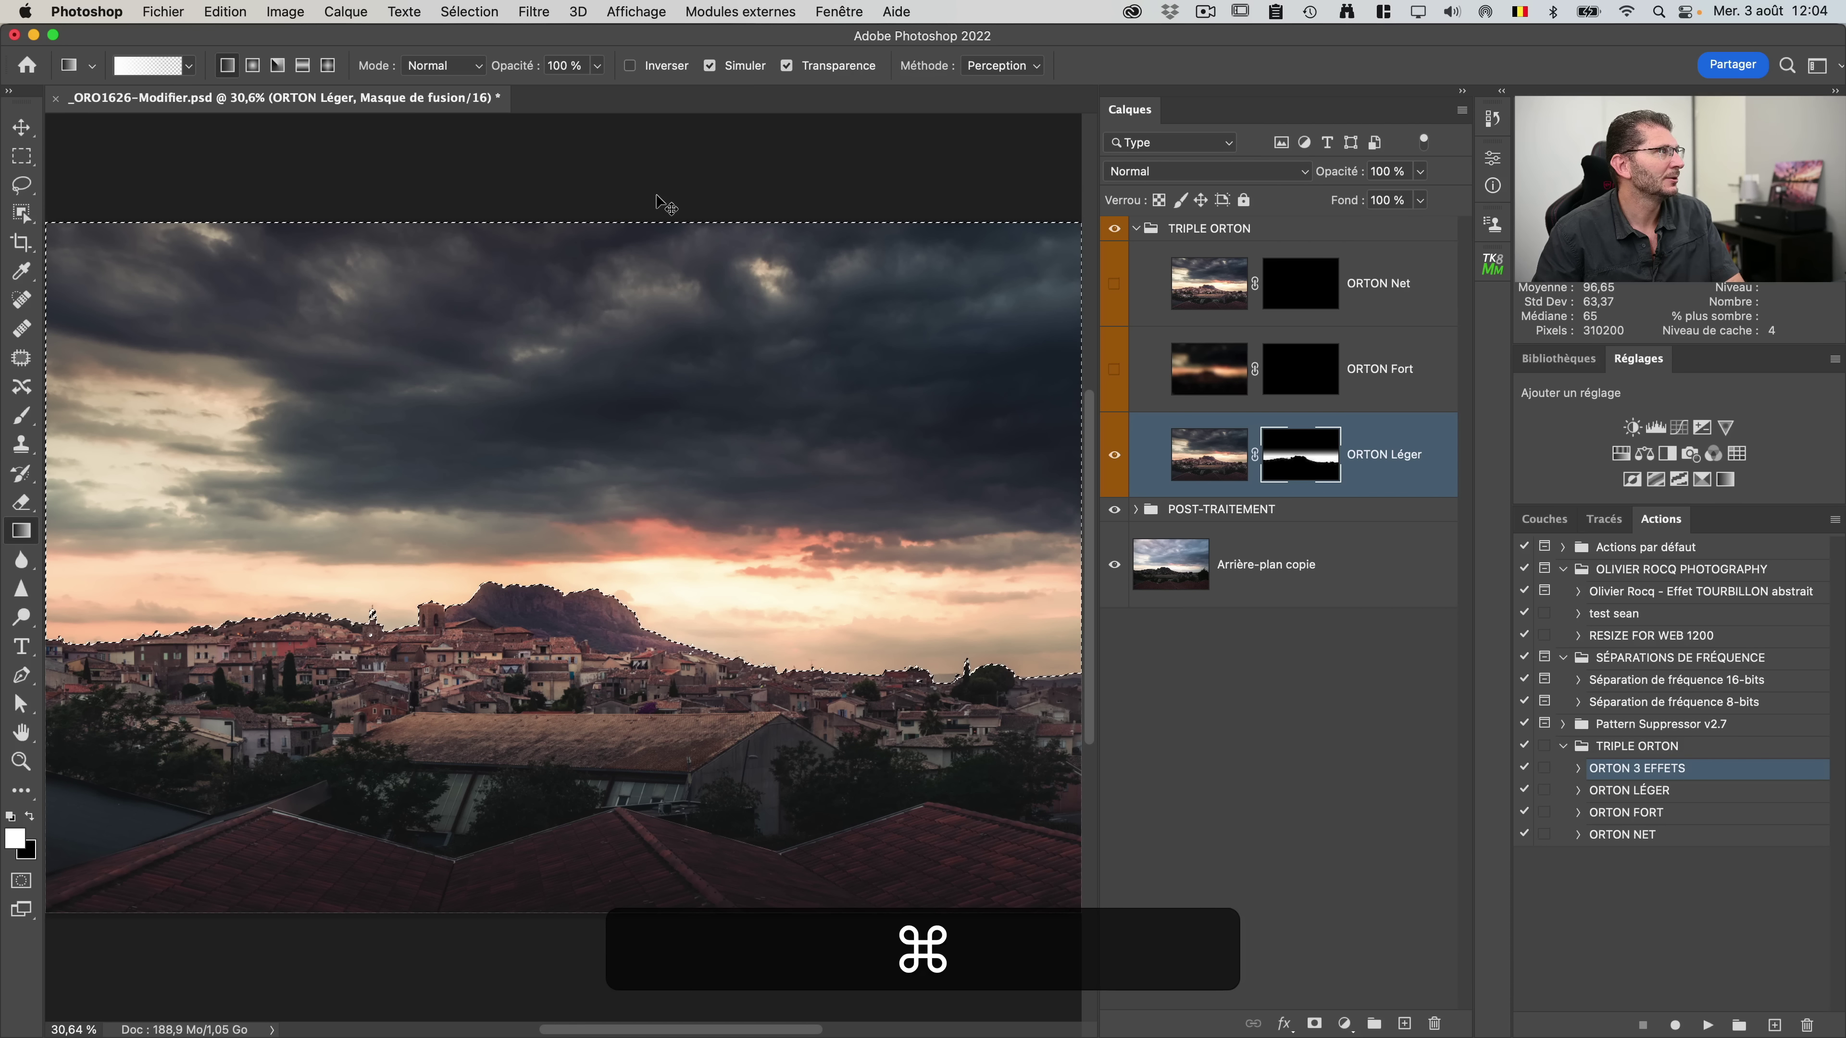
click(469, 12)
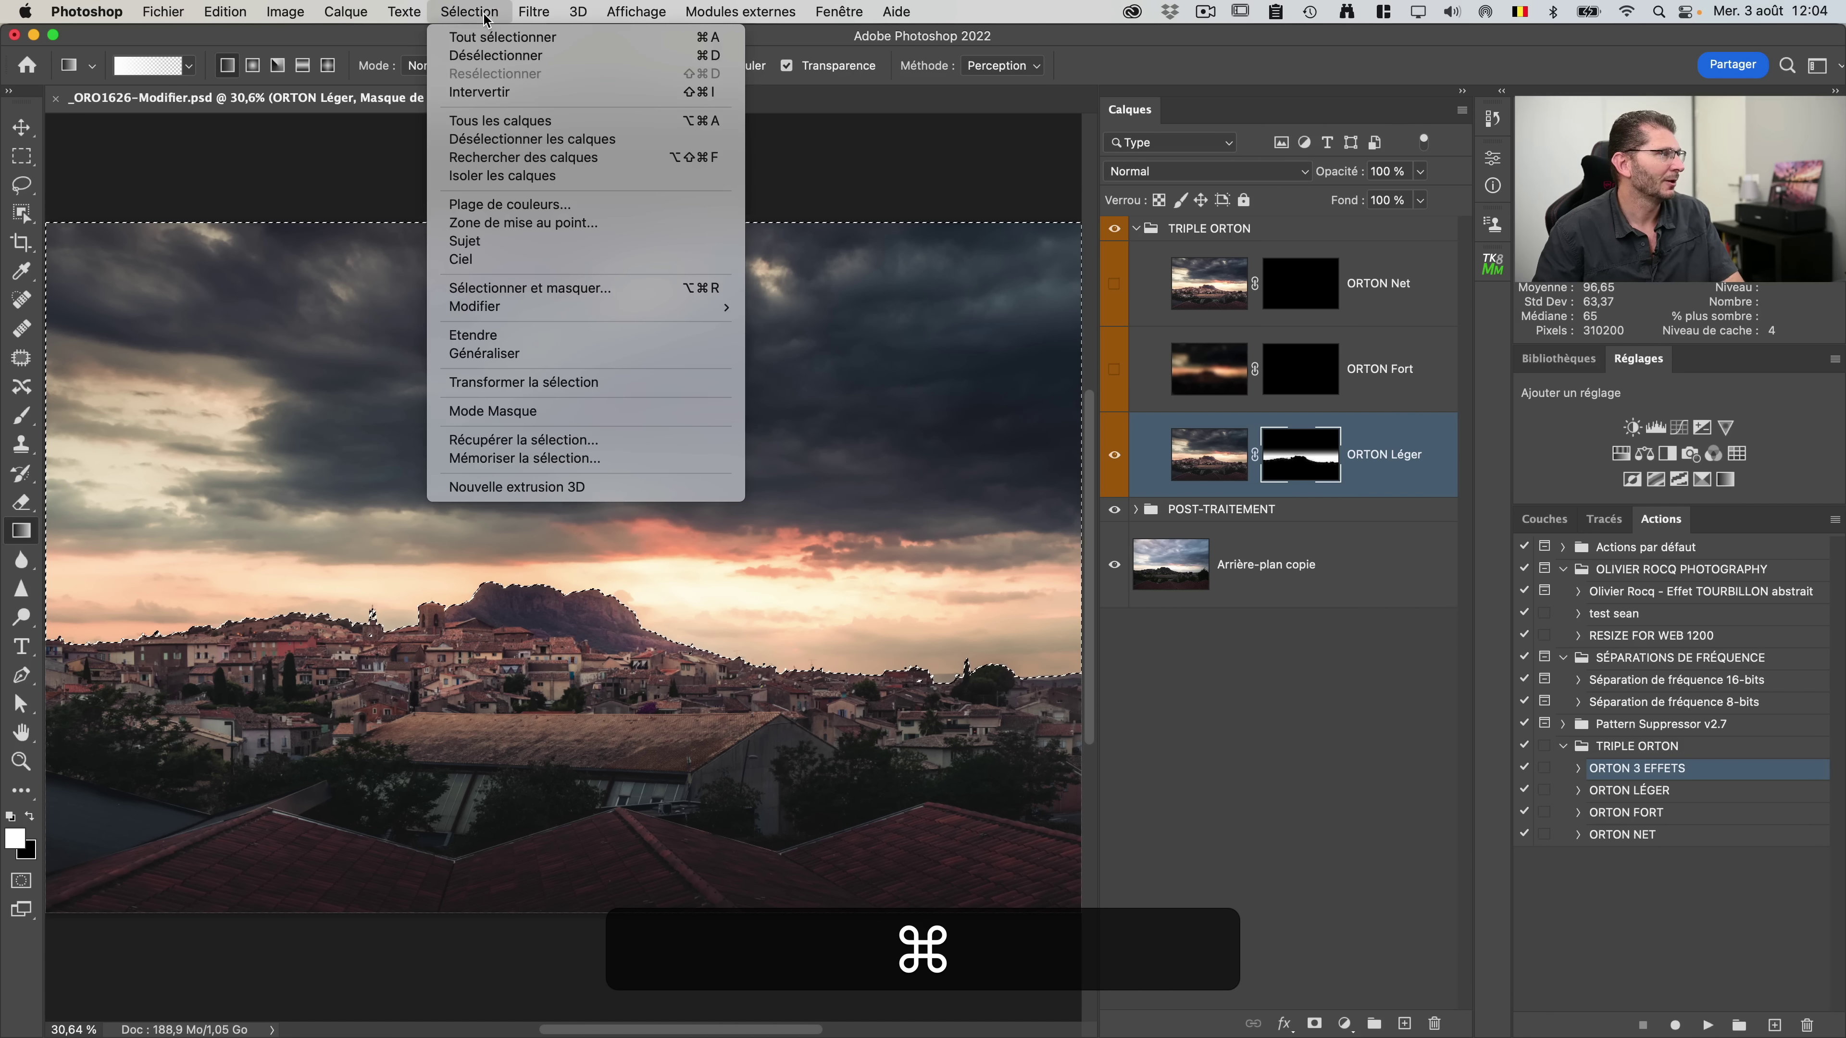
click(487, 58)
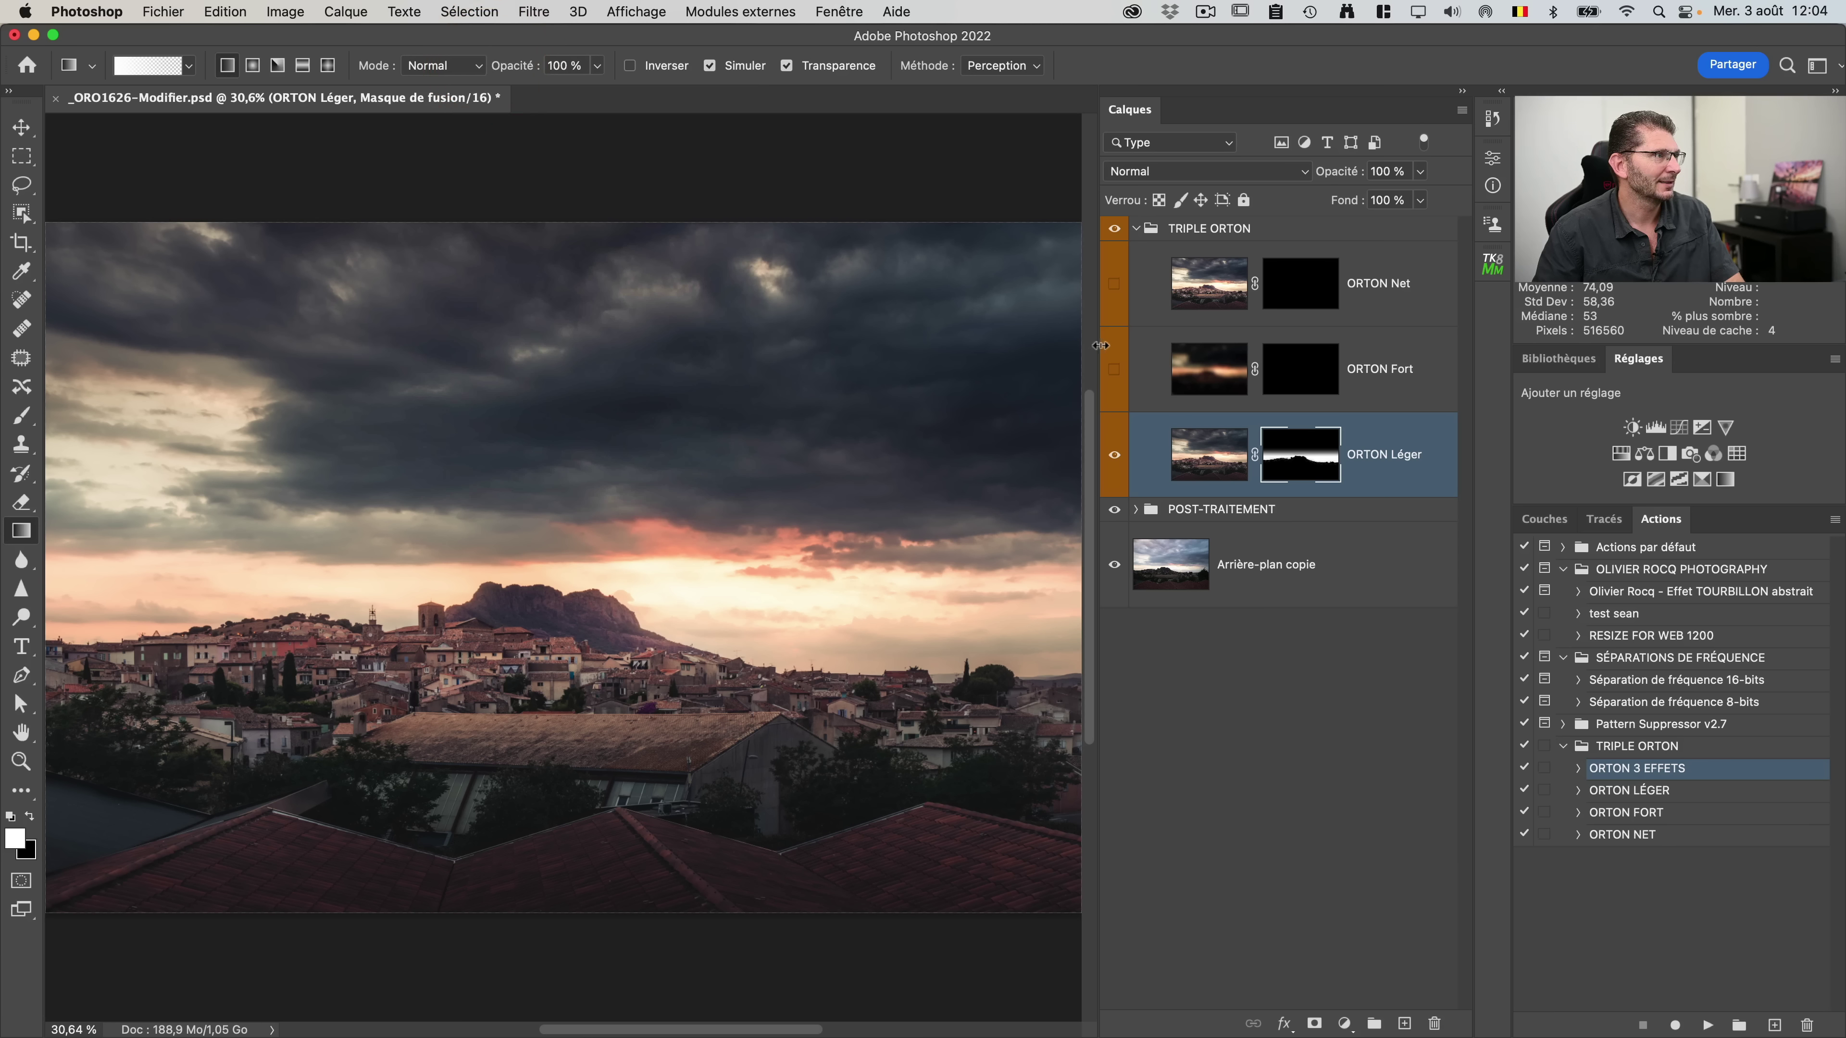
Step: Show ORTON Fort and reveal it in the bright sky beside the mountain with a white radial gradient on its mask
click(1114, 369)
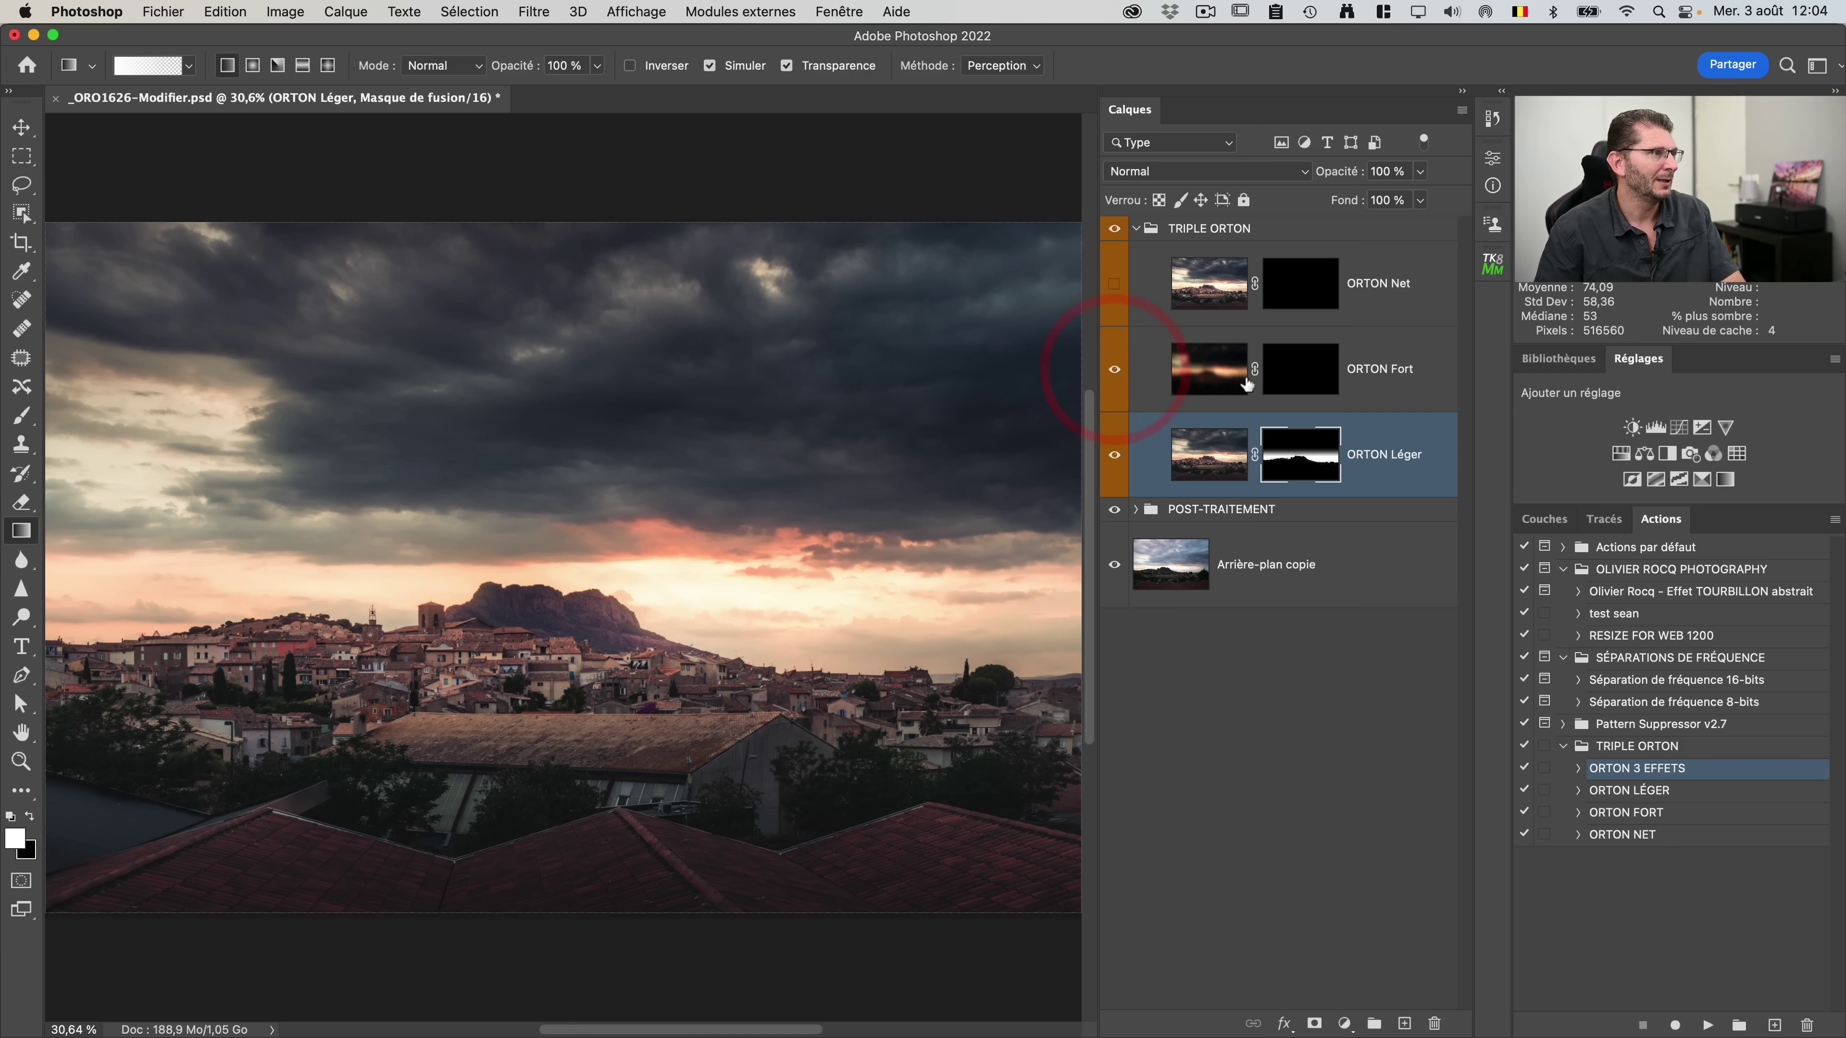
click(1308, 370)
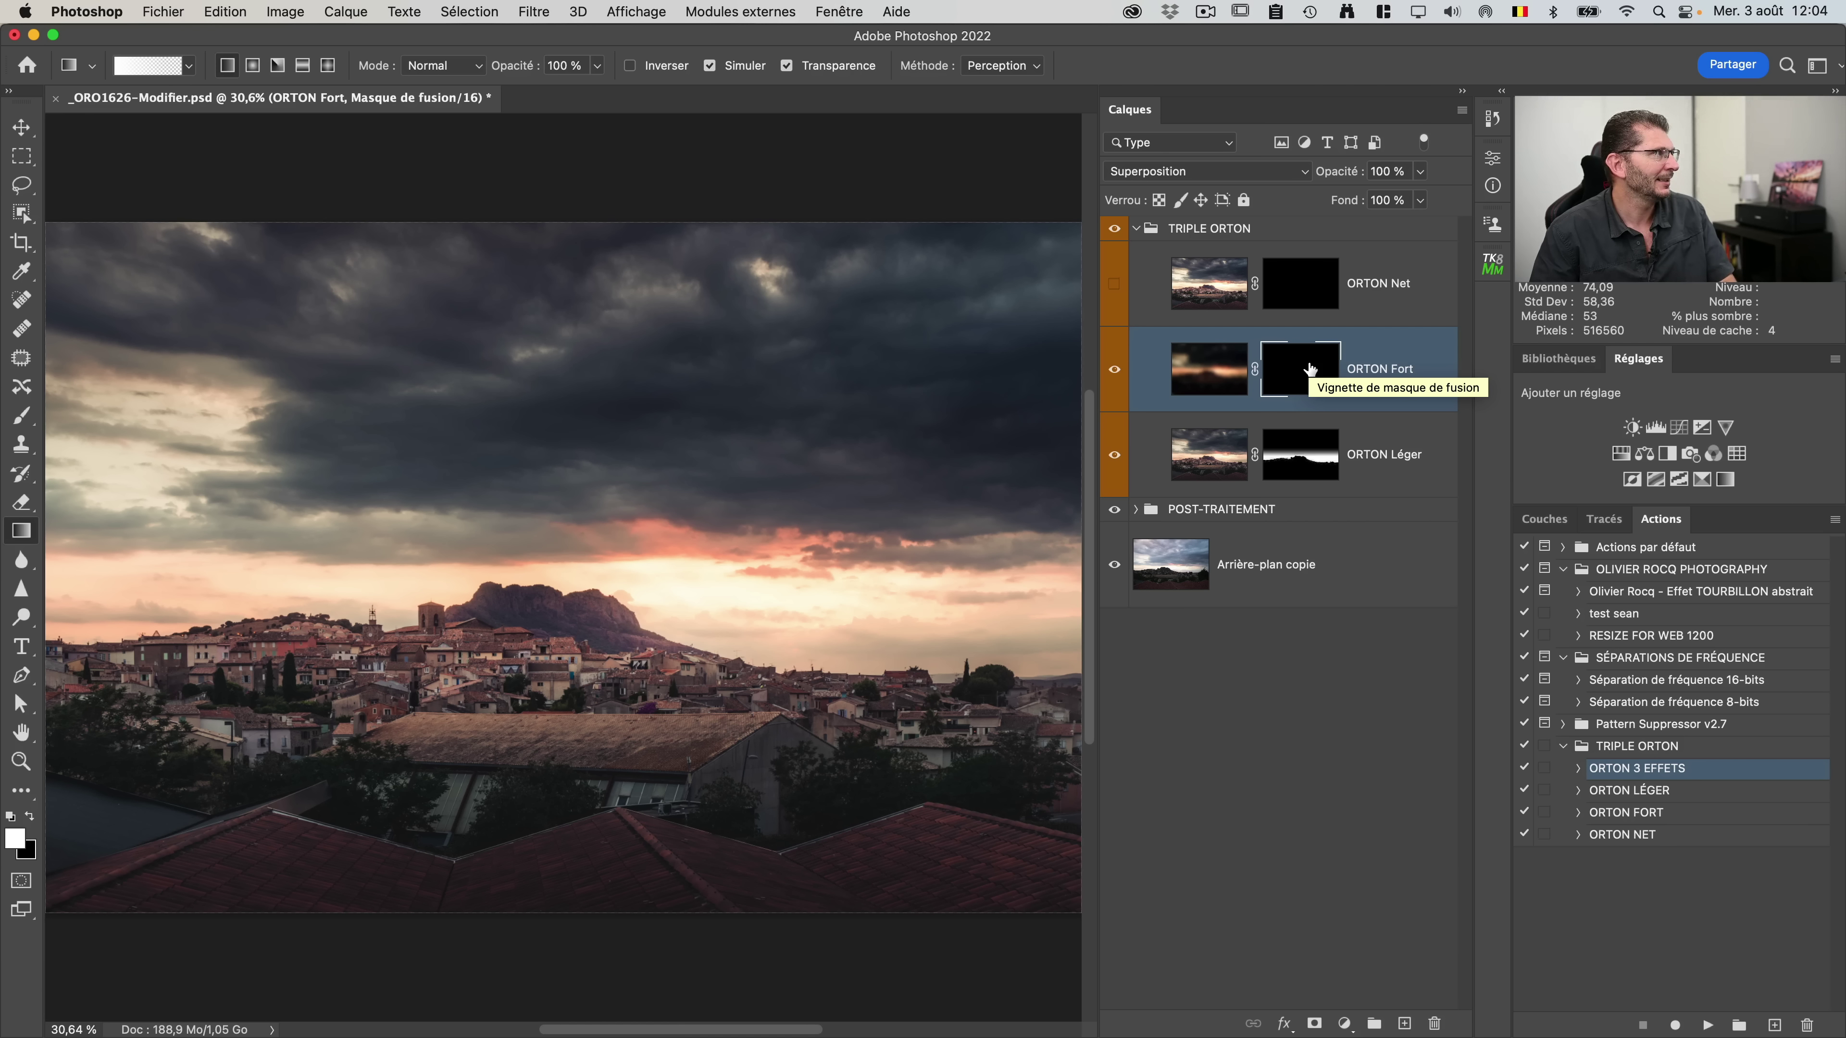
key(g)
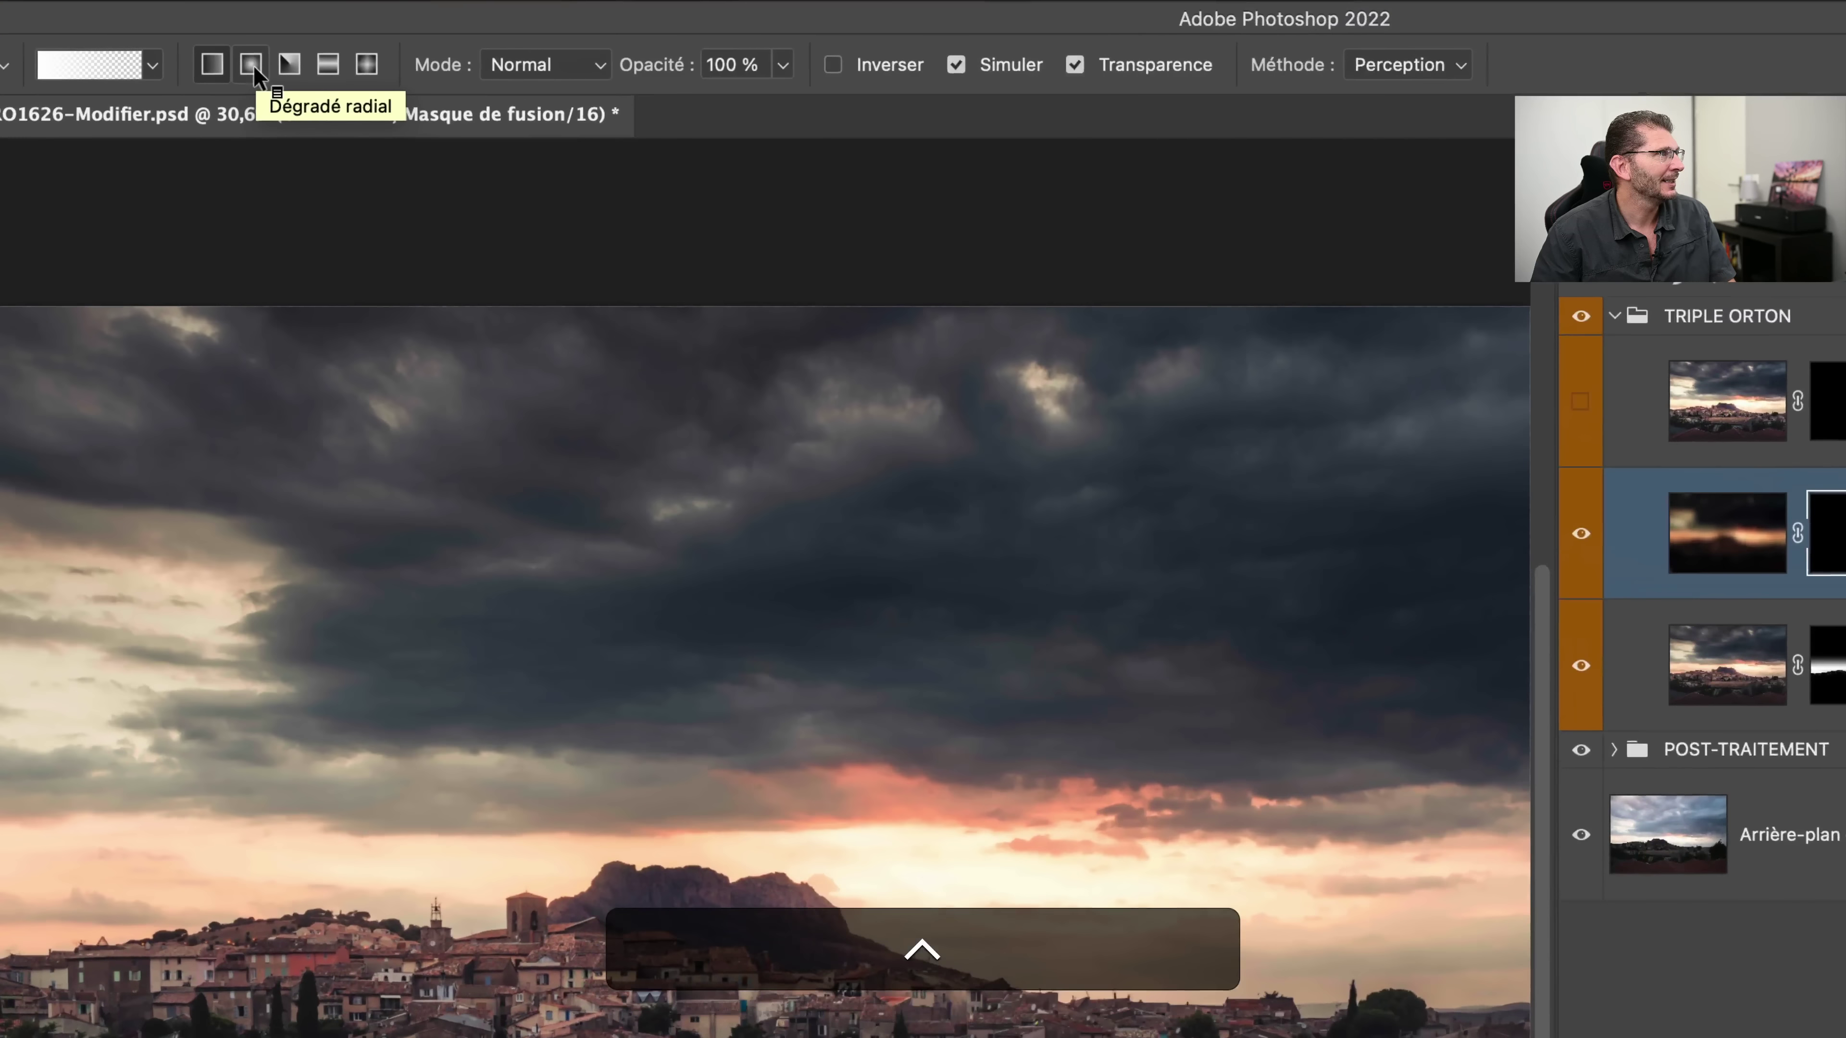
click(255, 69)
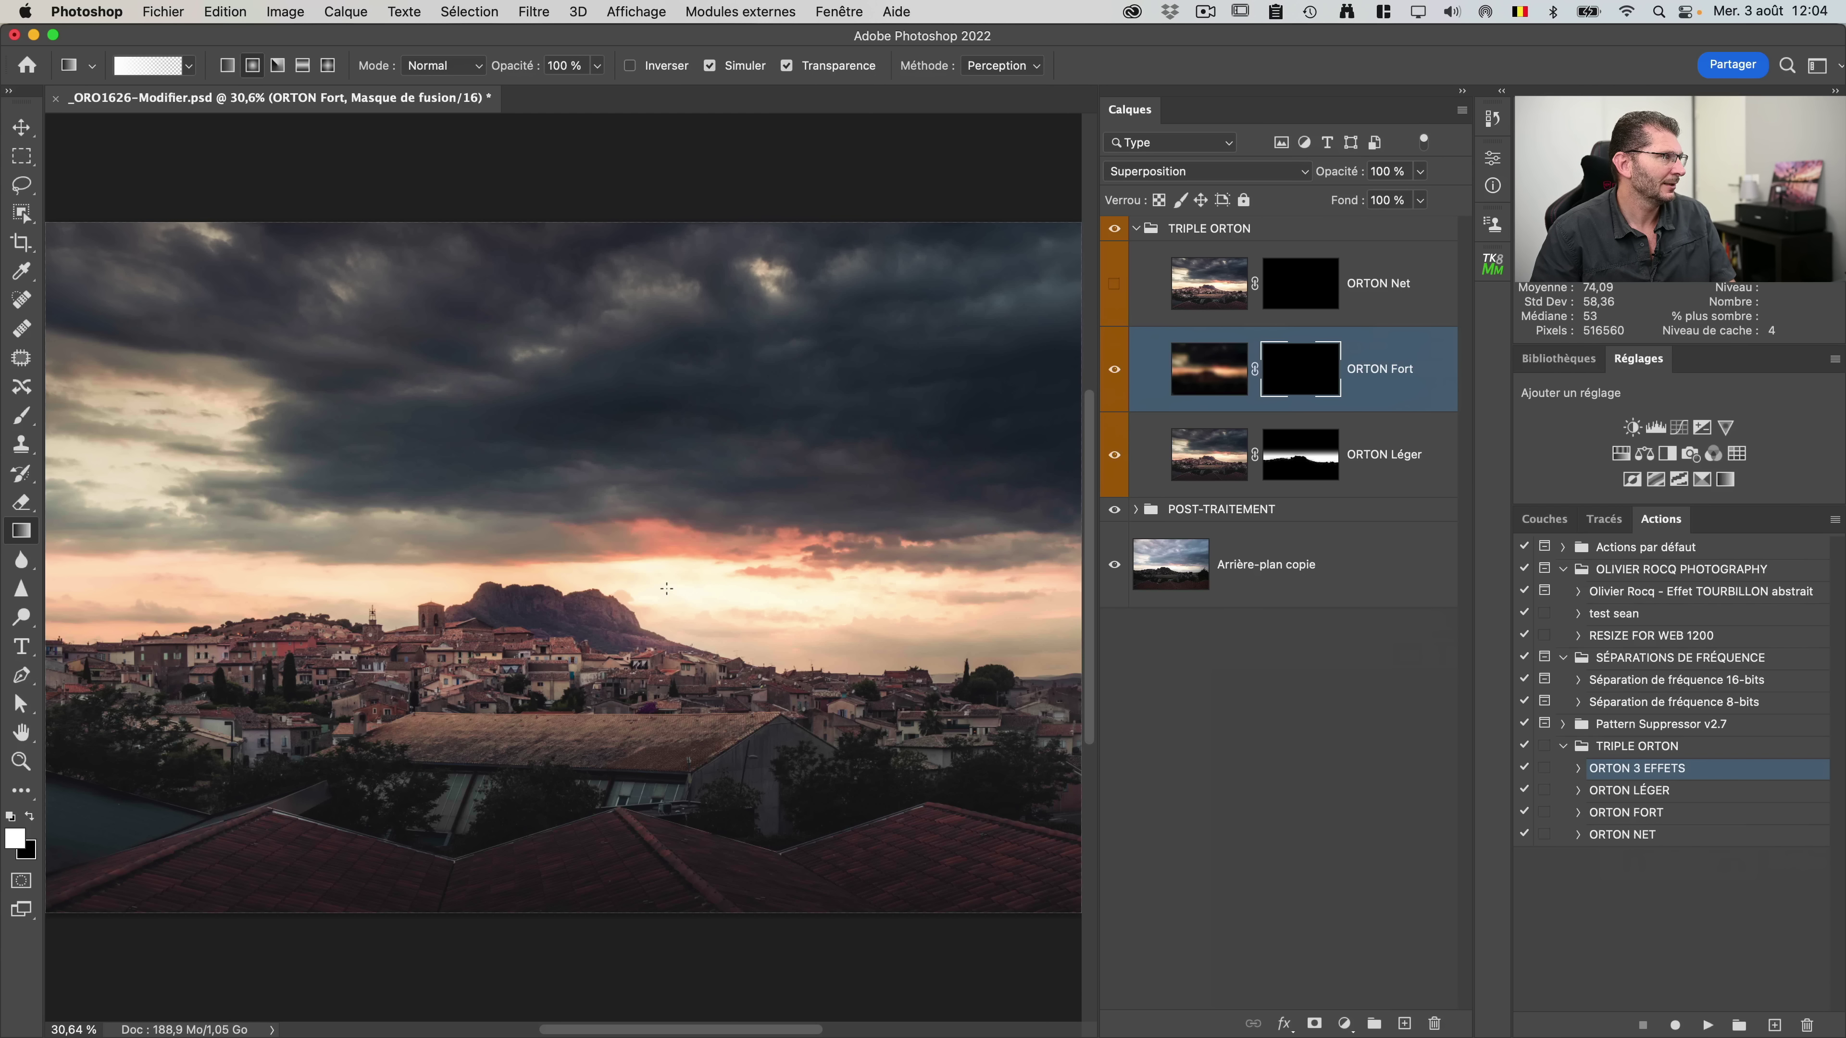
drag(725, 602, 864, 635)
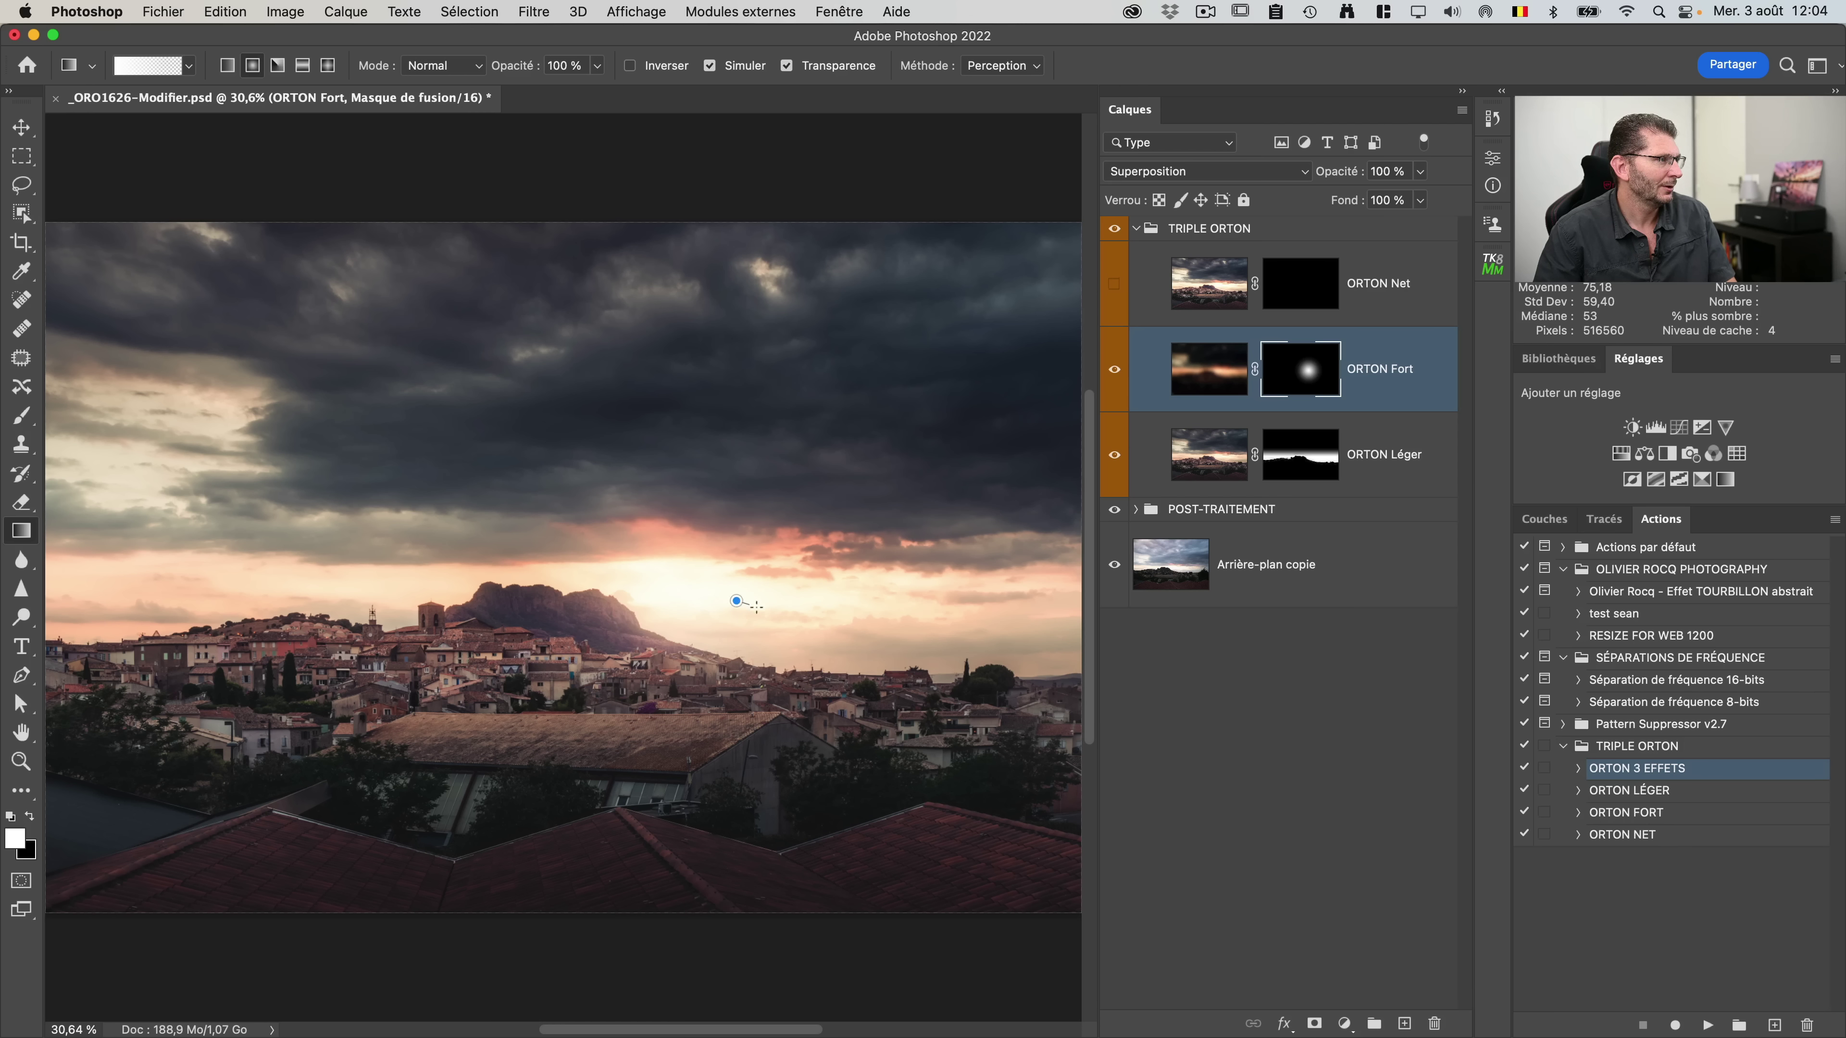
drag(756, 607, 916, 660)
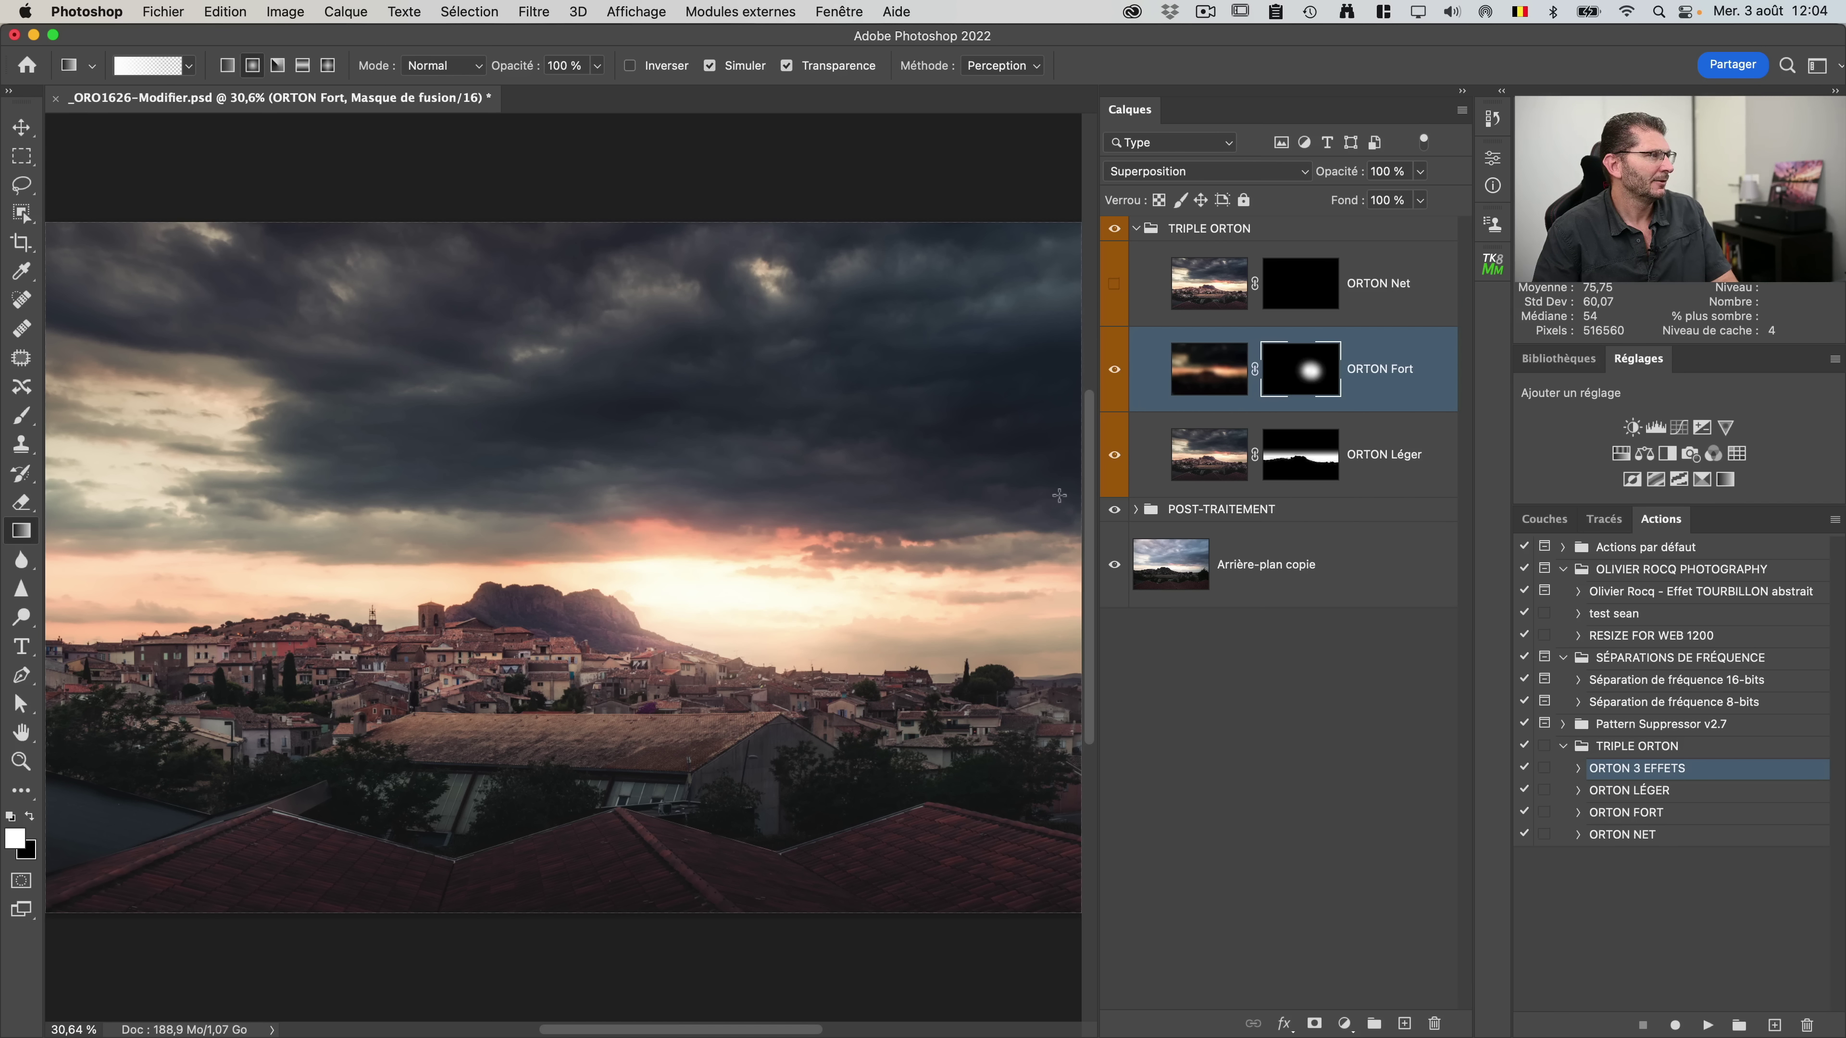
Step: Compare the photo with and without ORTON Fort and set the layer's opacity to 75 %
click(1115, 369)
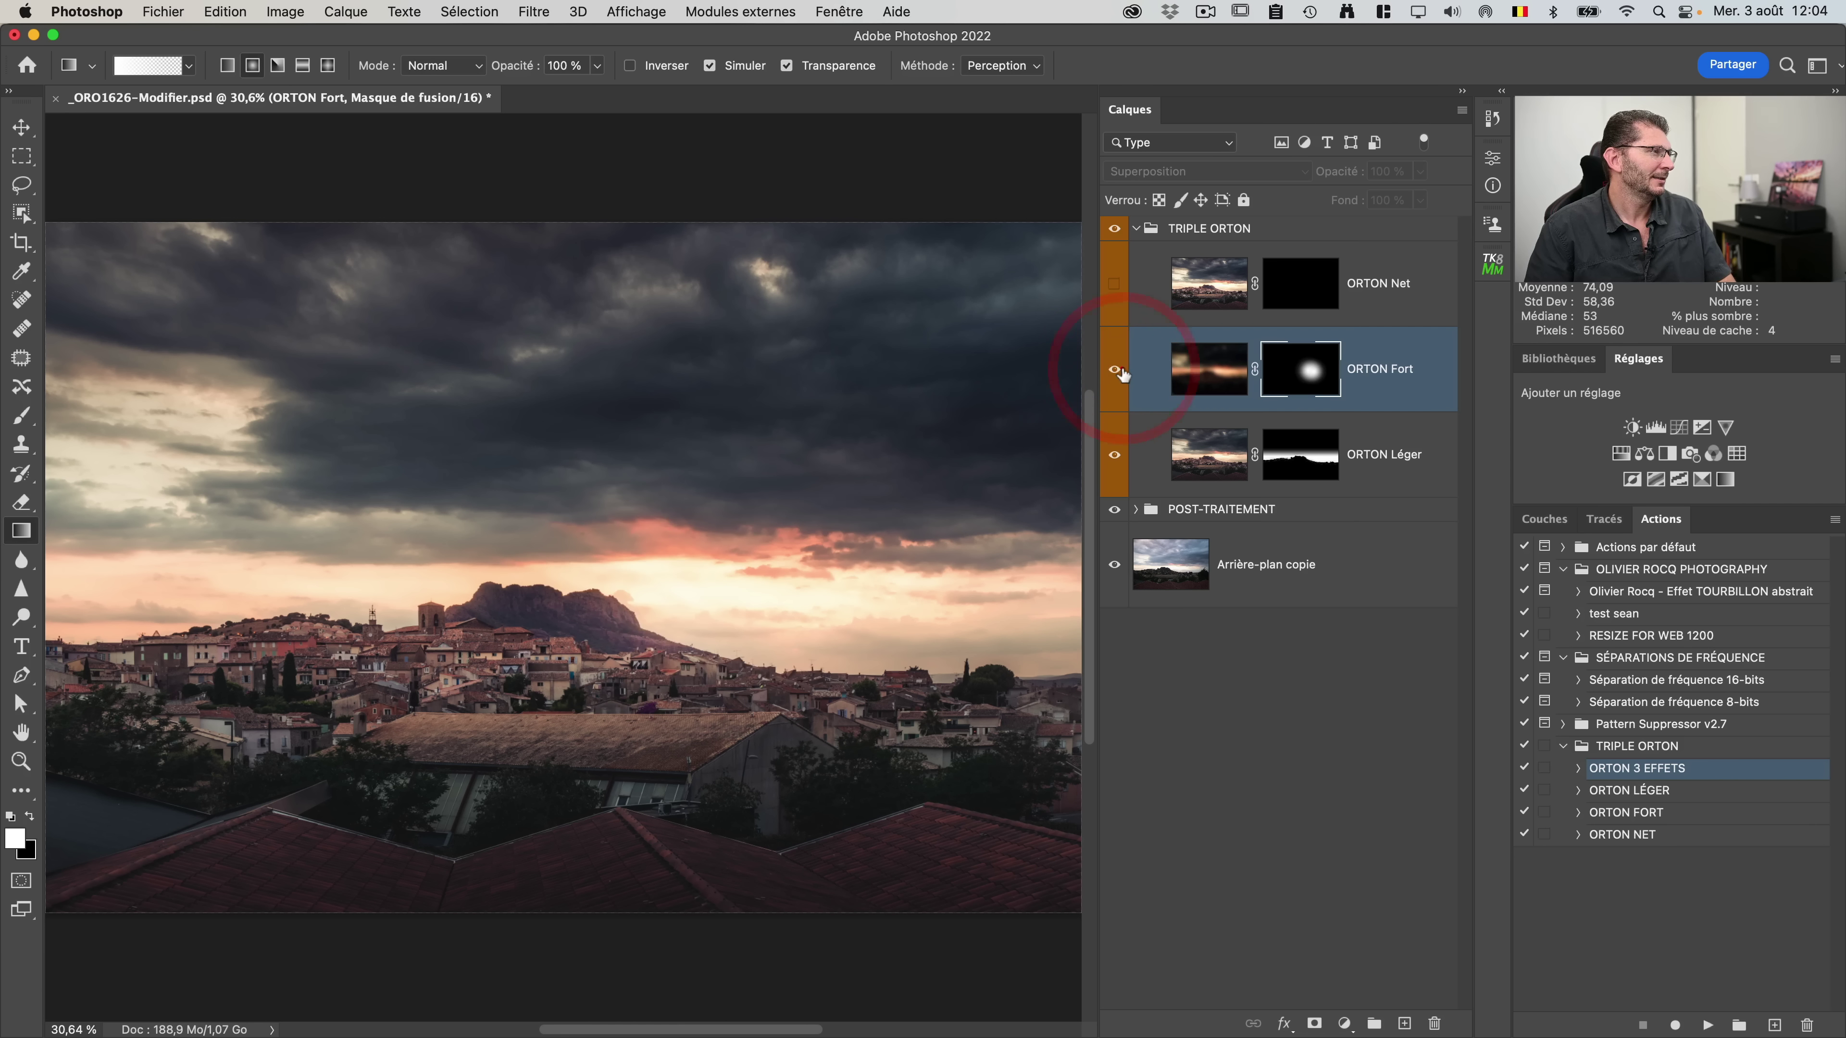
click(1117, 370)
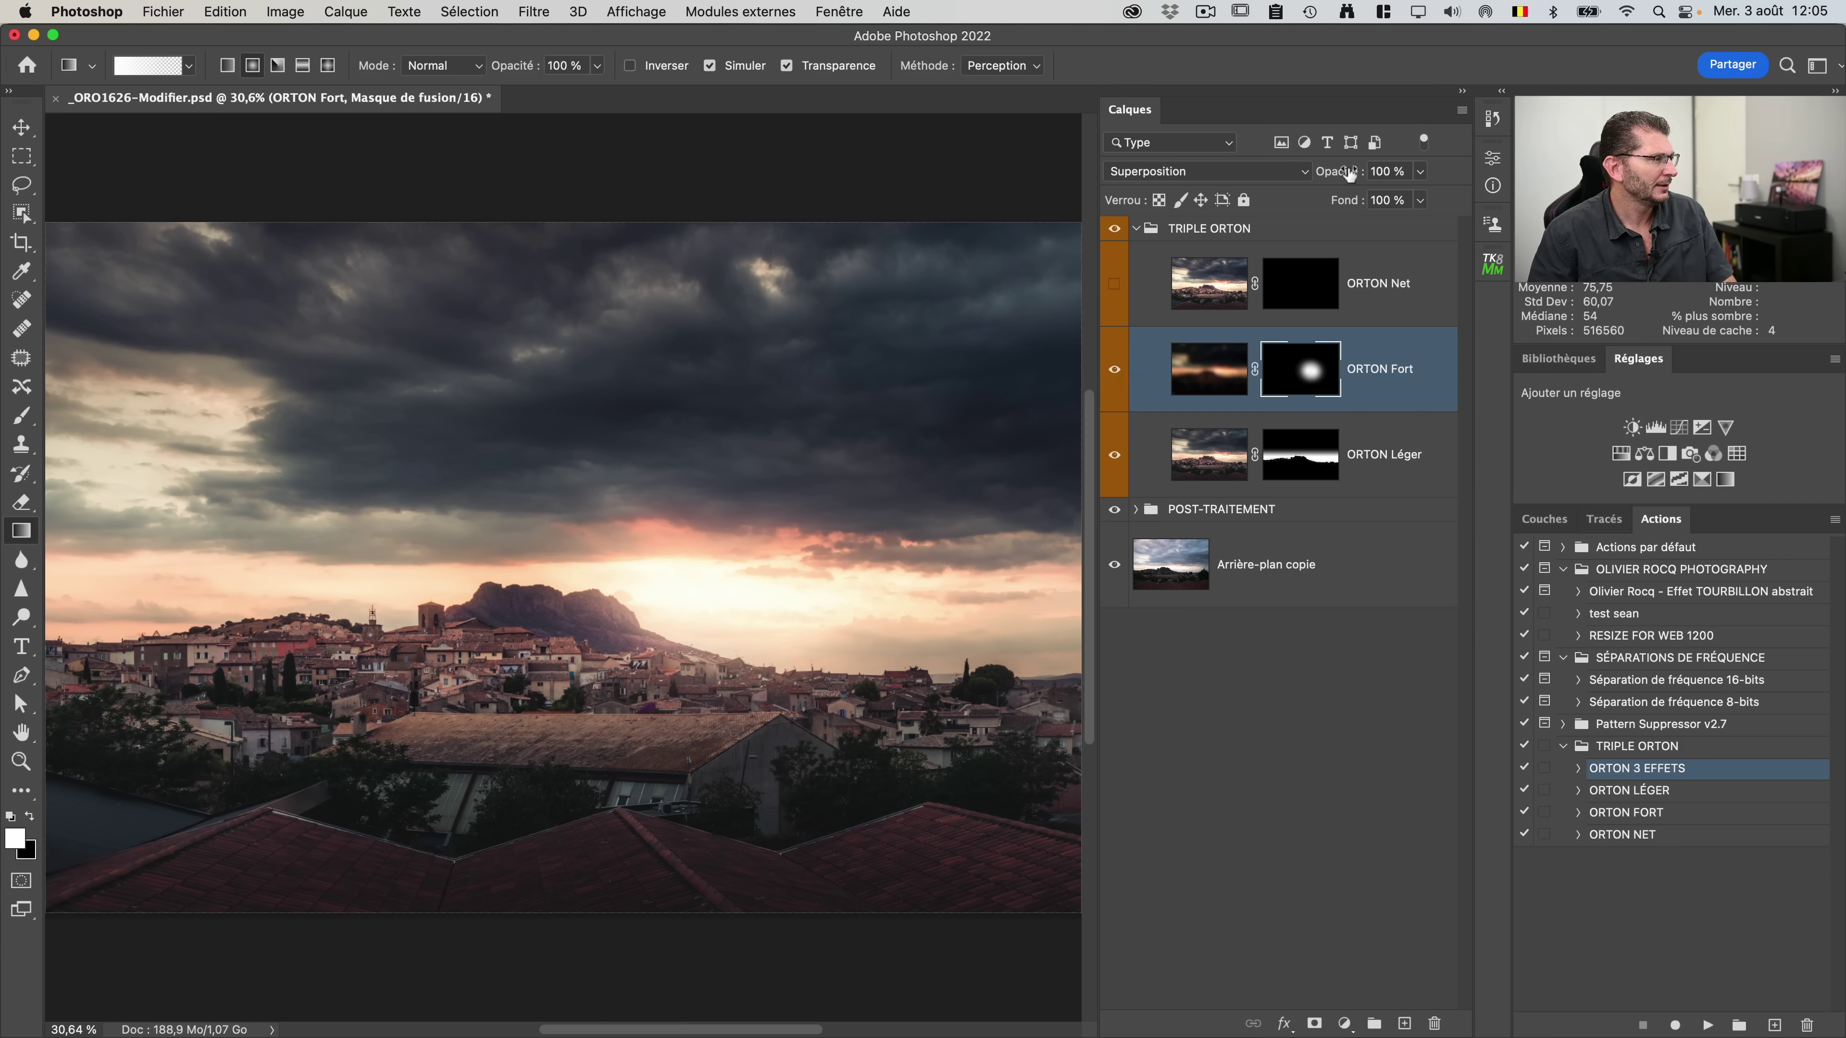
drag(1343, 175, 1326, 174)
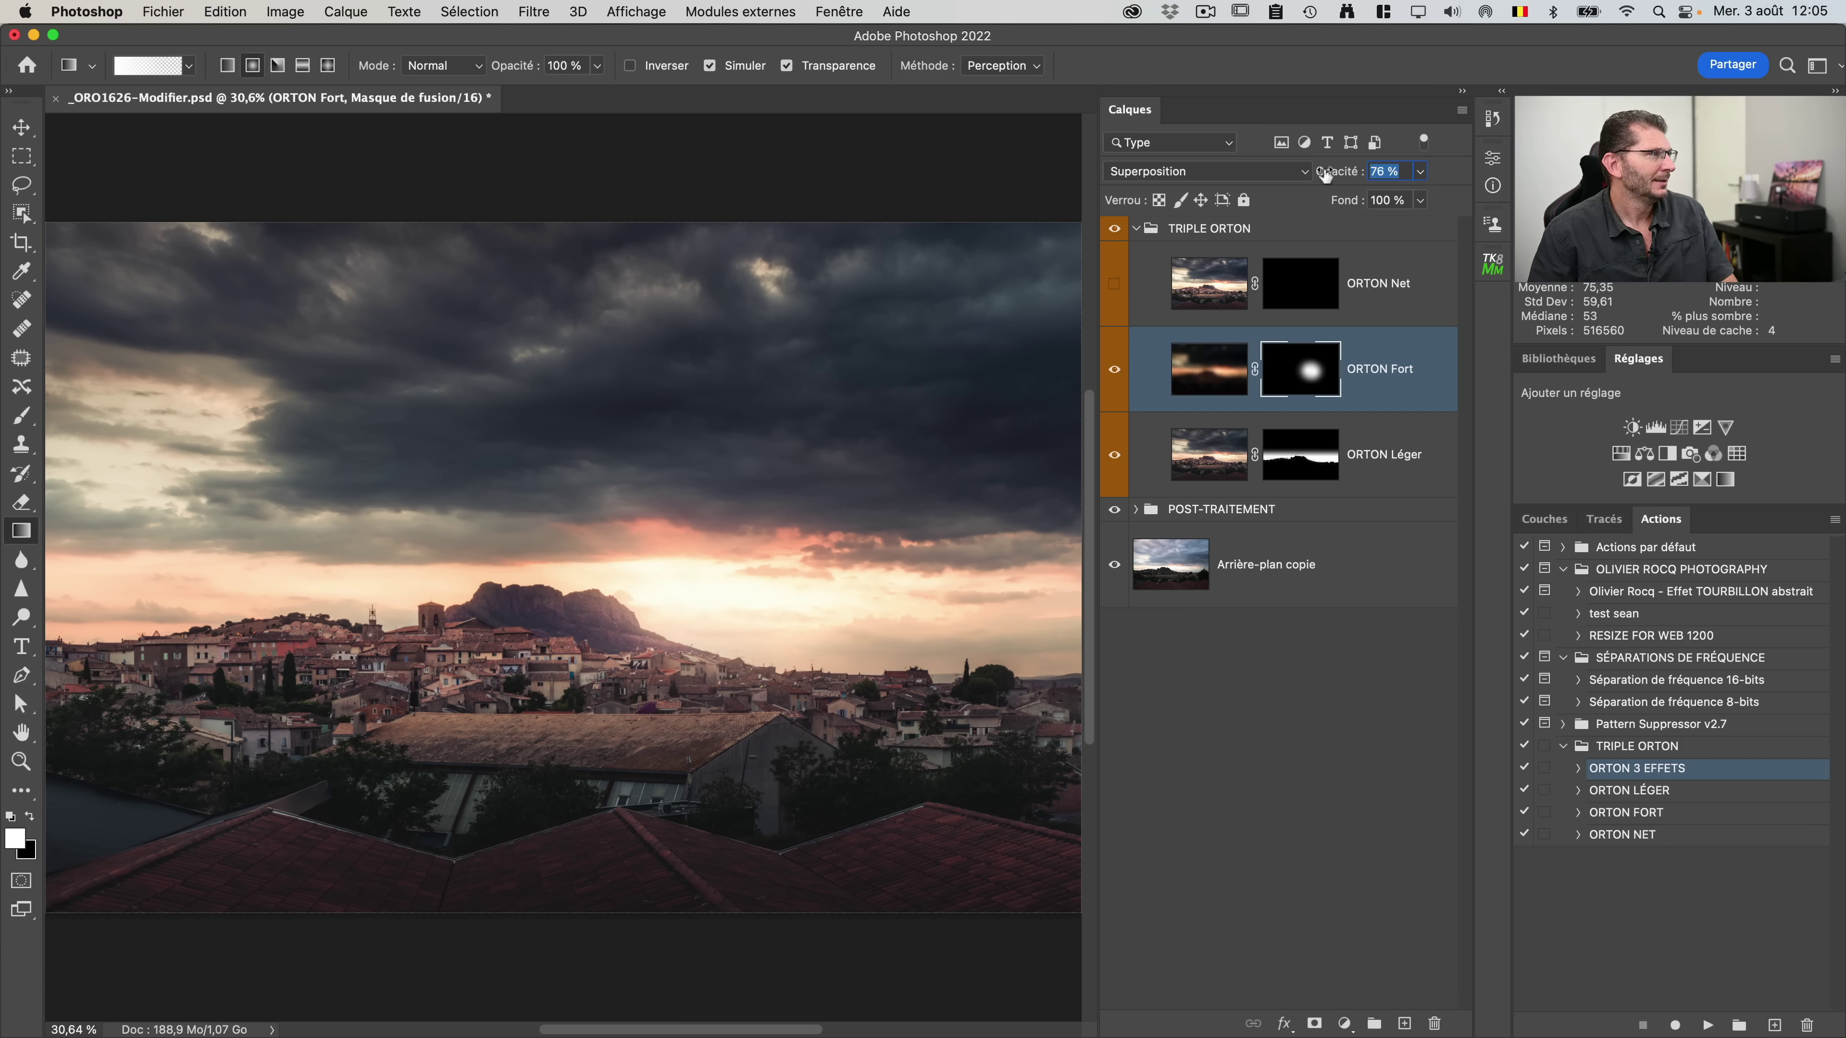
Step: Show ORTON Net and reveal it on the mountain and its slopes by painting white on its mask with the brush at 22 % flow
click(1114, 283)
shift+click(1297, 284)
shift+click(1293, 286)
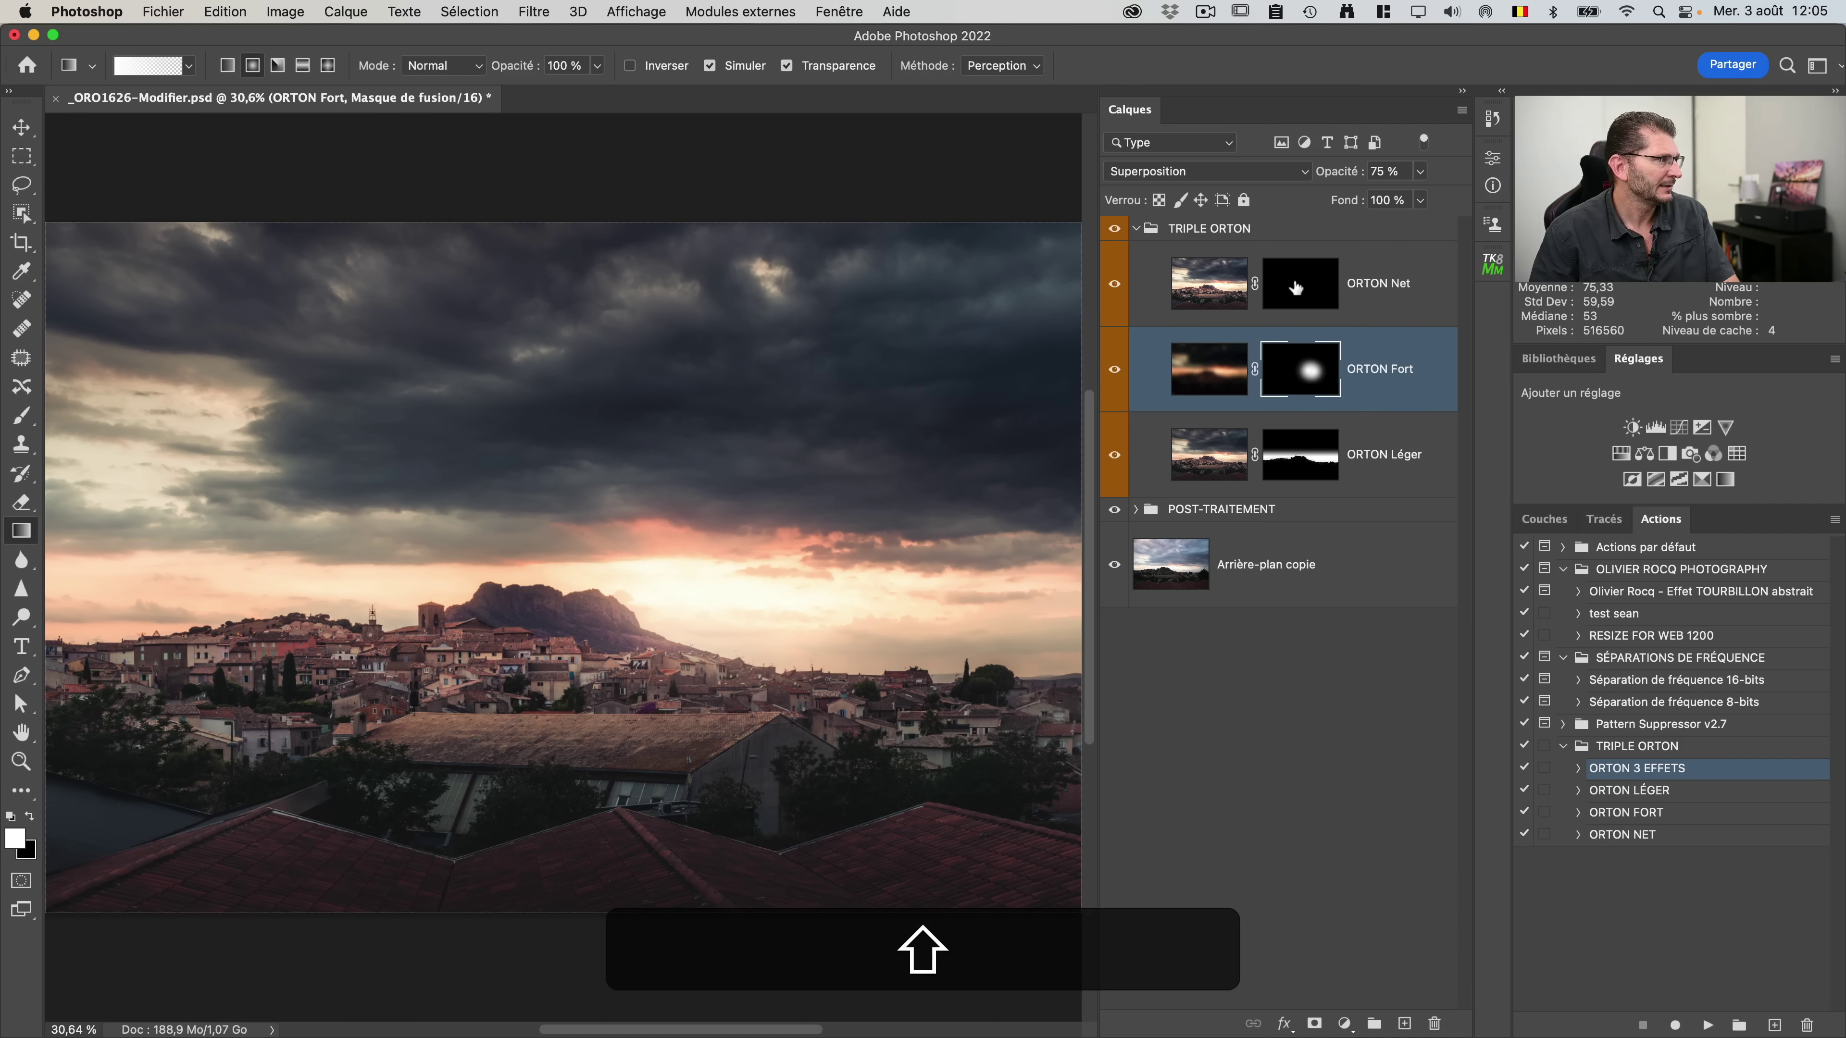
click(1294, 286)
key(z)
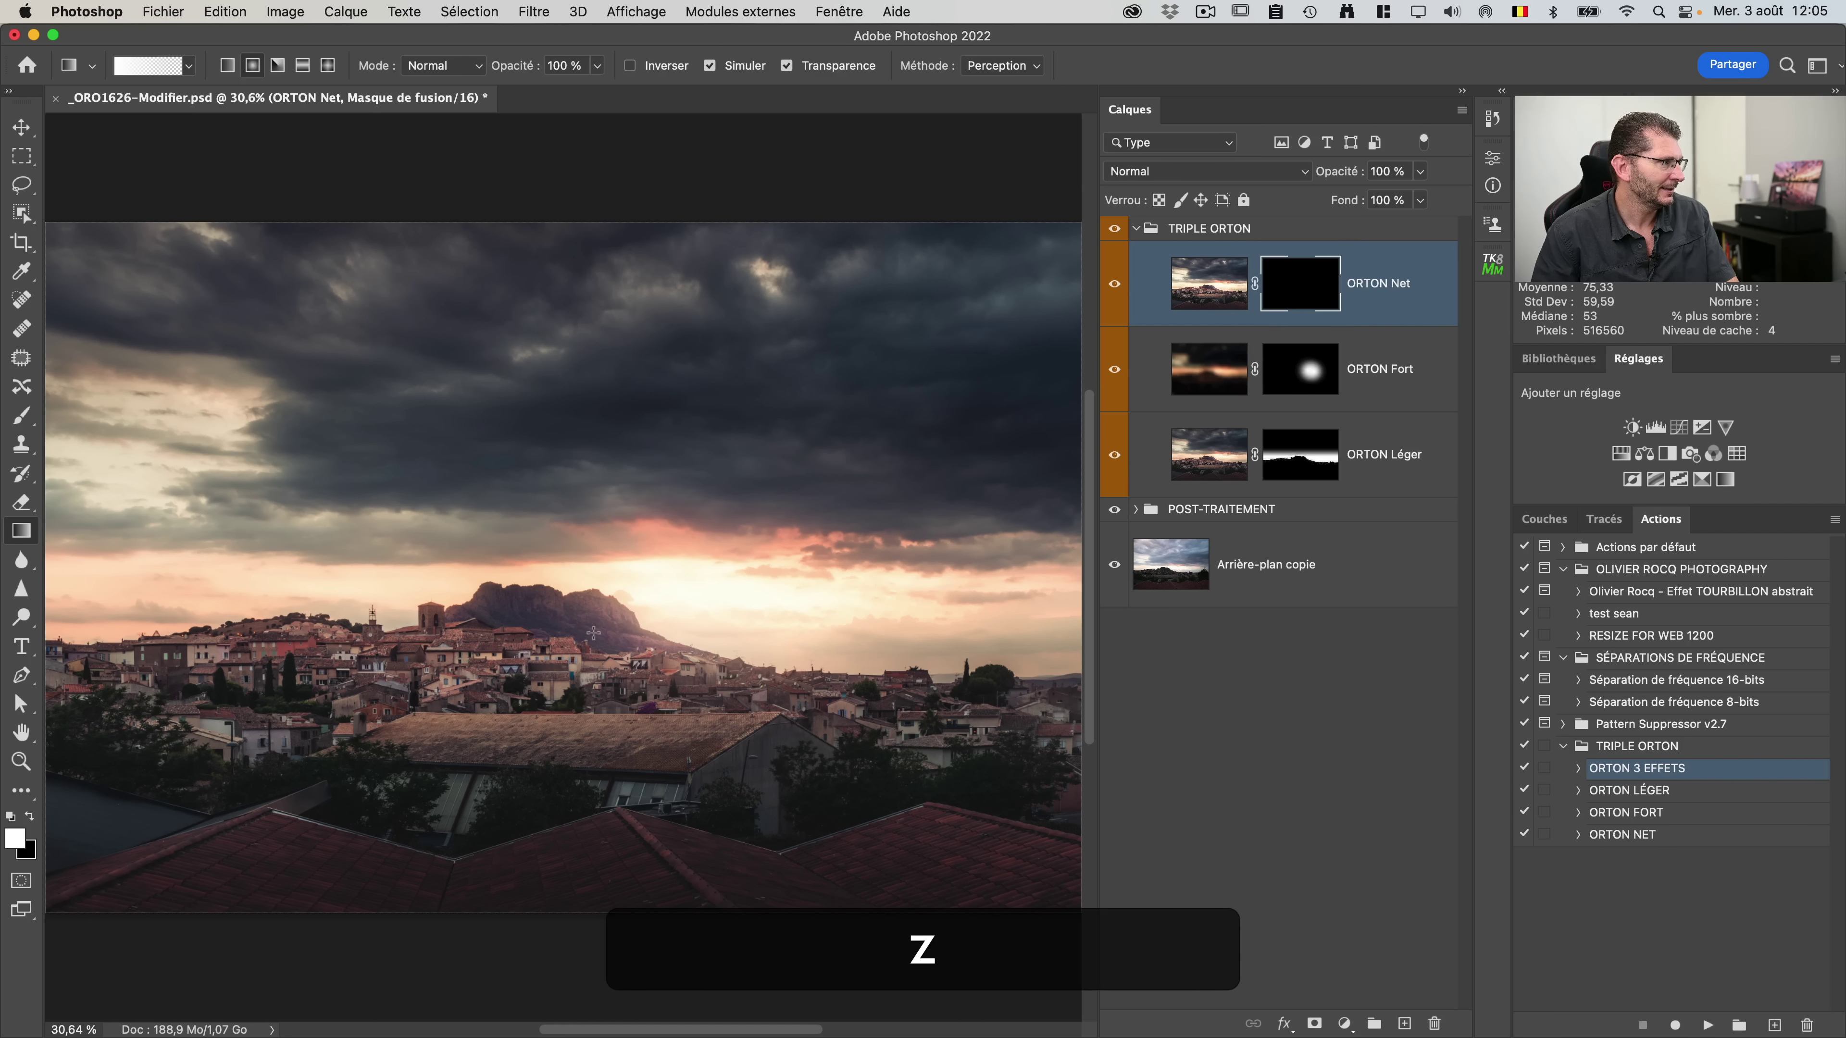
key(z)
click(596, 615)
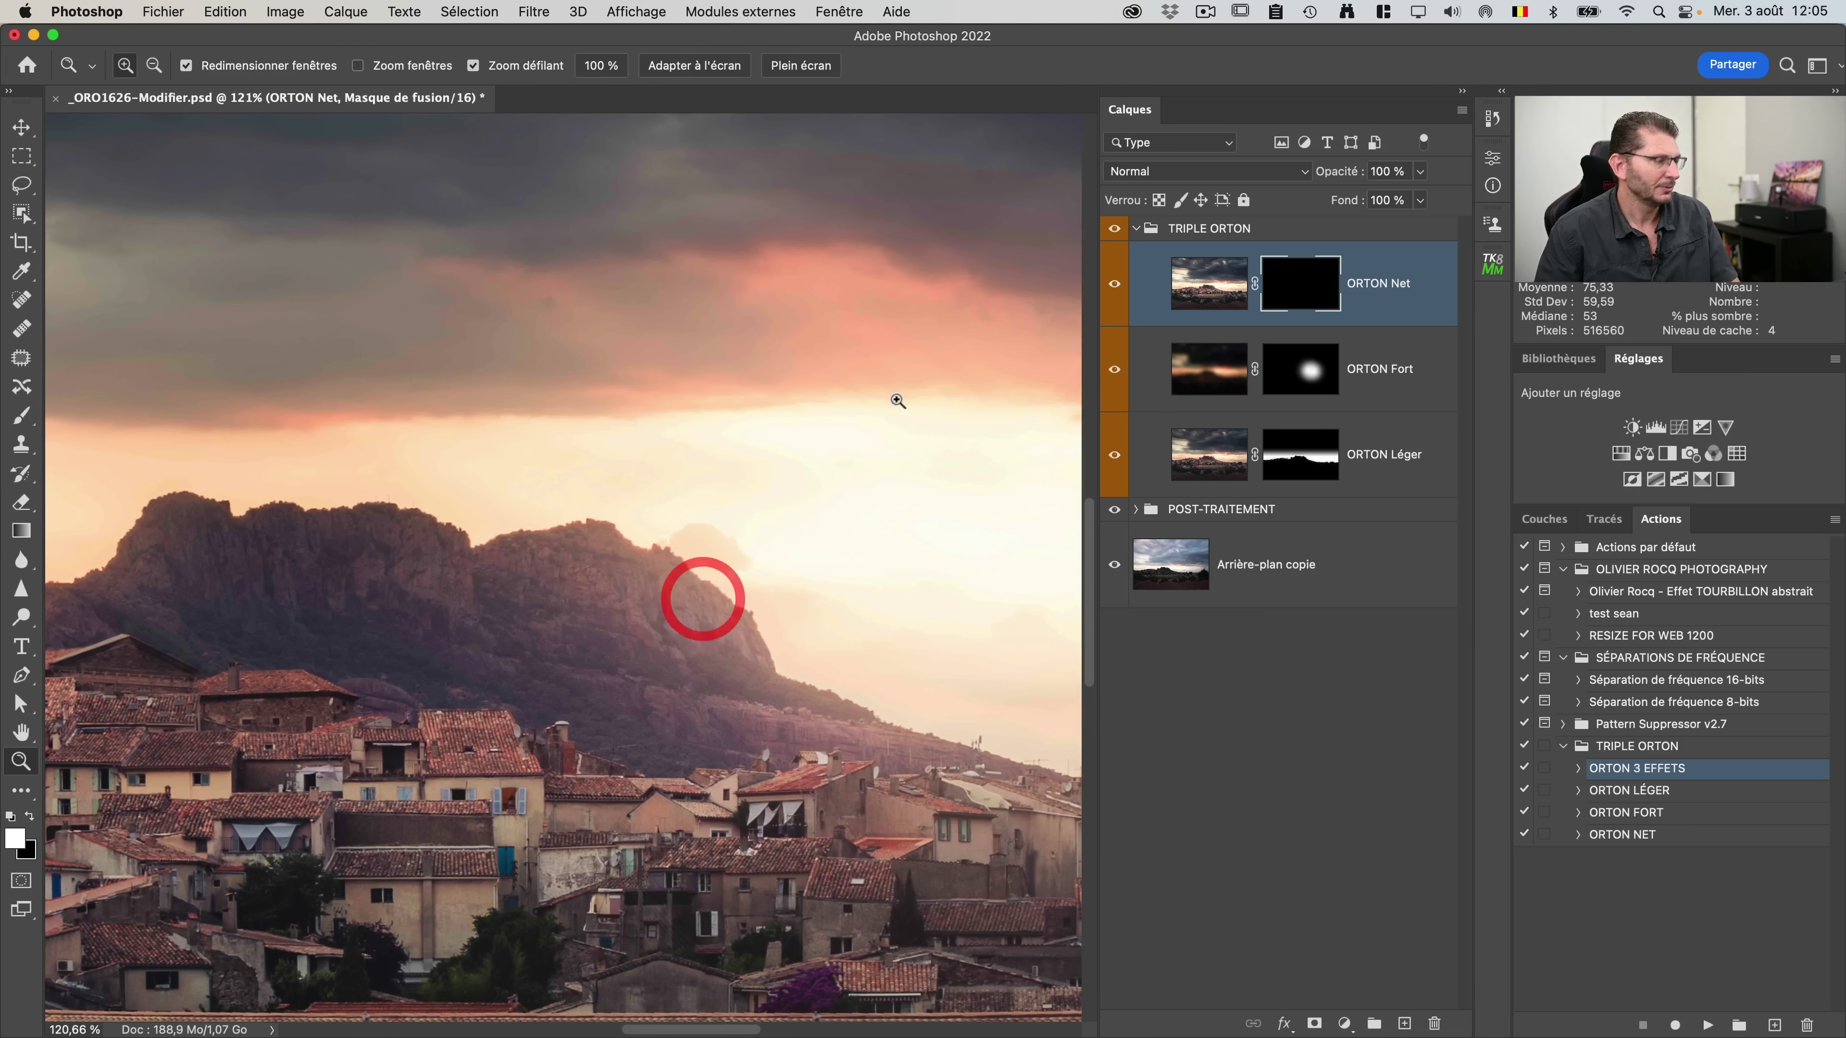
key(b)
drag(697, 628, 392, 634)
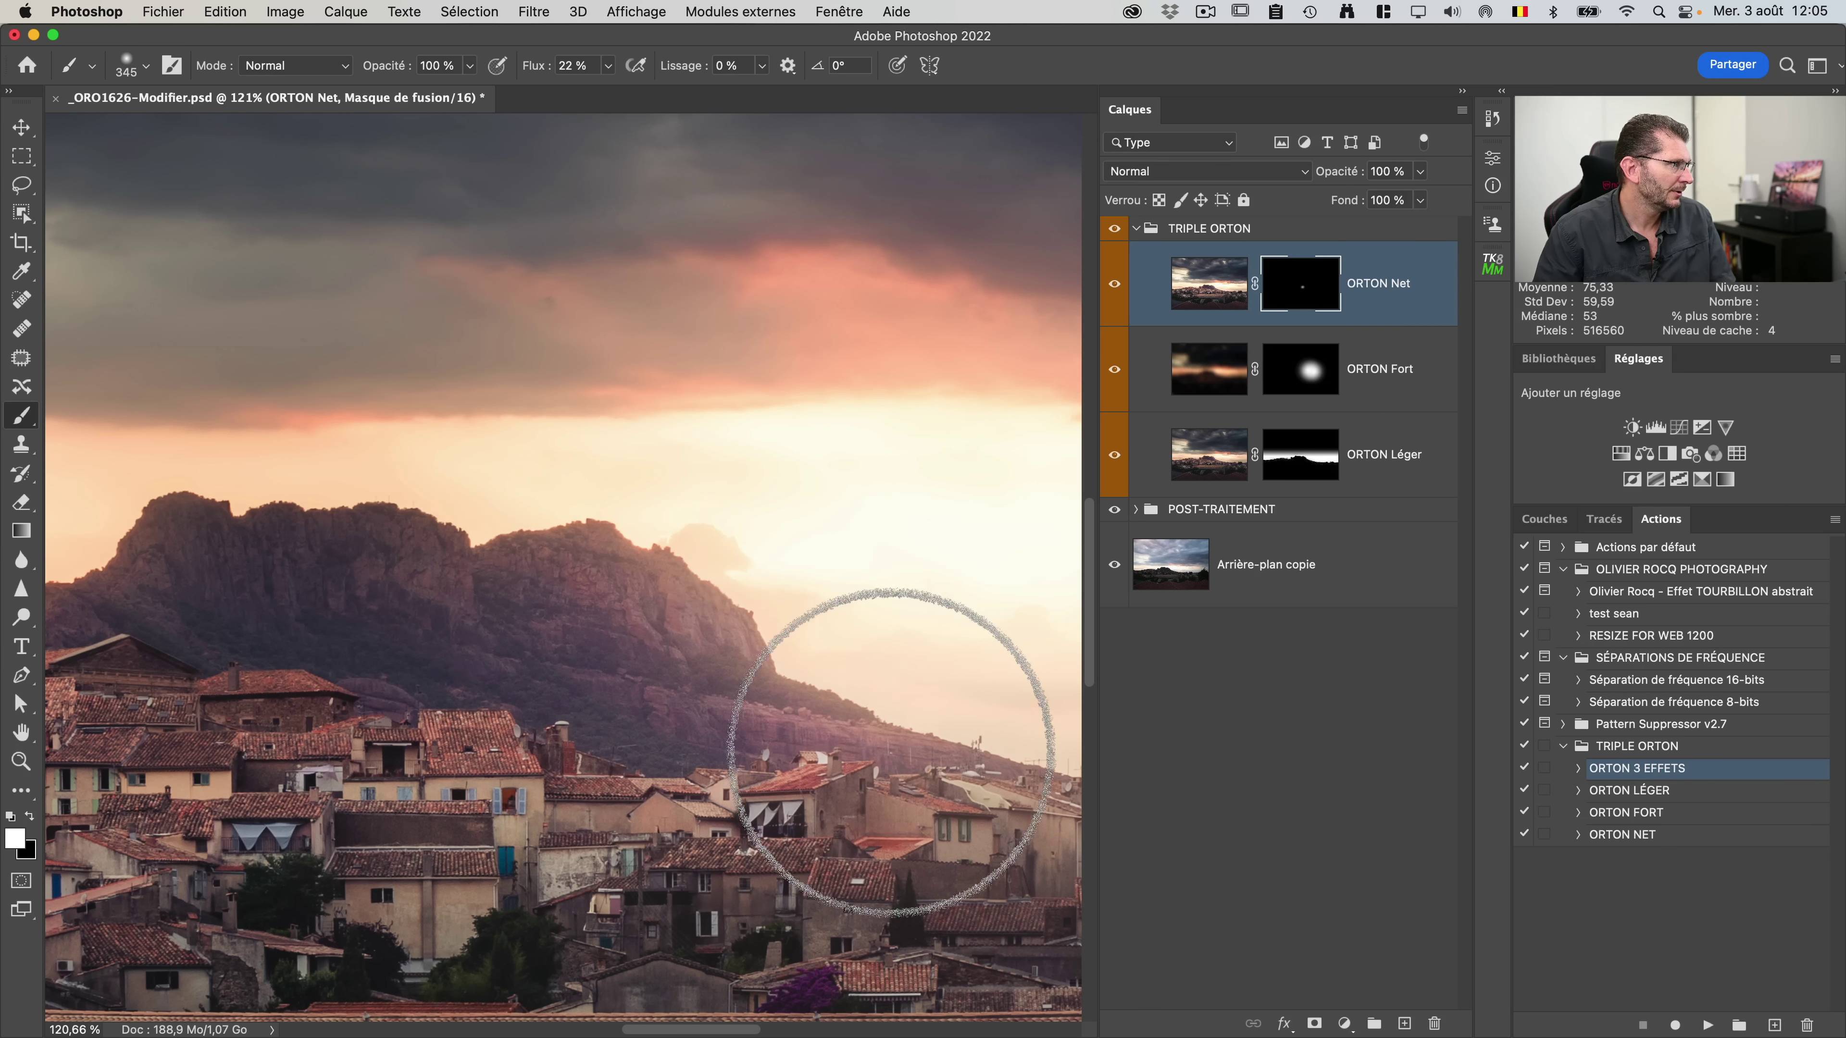
drag(266, 593, 378, 618)
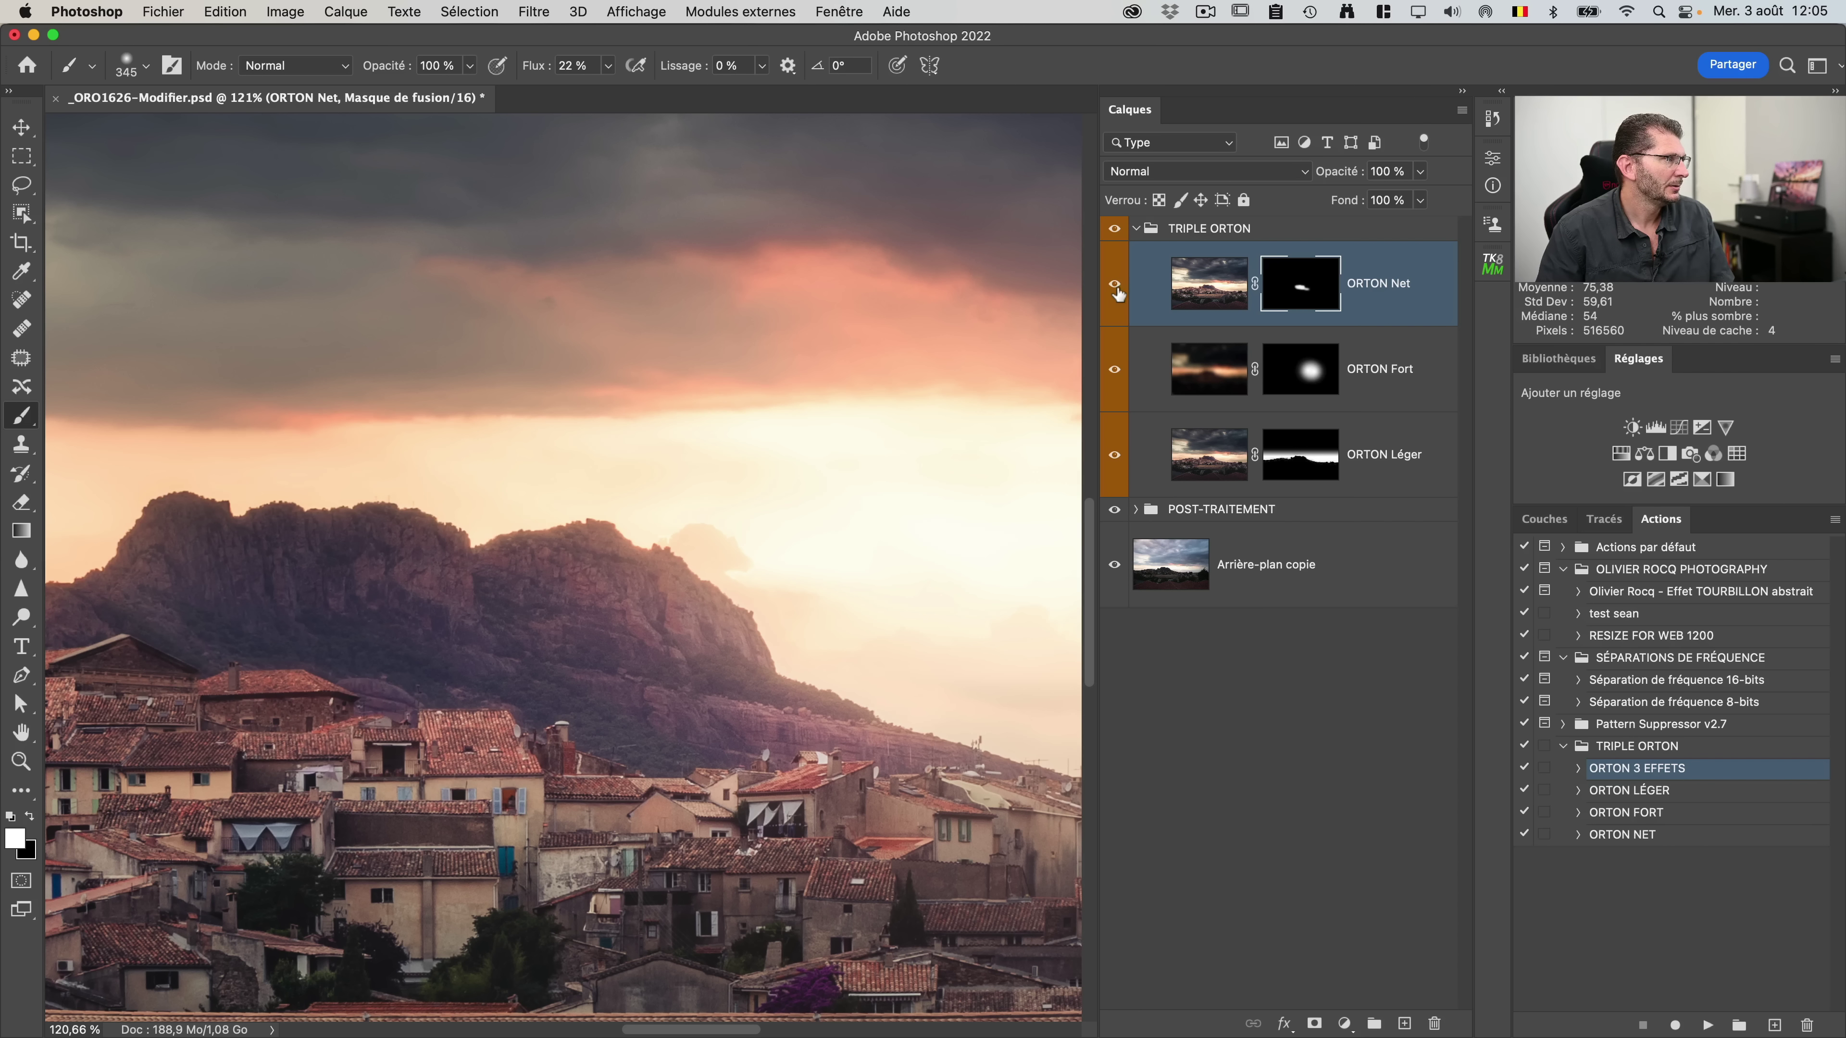
Step: Compare the mountain with and without the ORTON Net layer and return to the whole image
click(1114, 284)
click(1116, 287)
click(1116, 287)
click(1115, 286)
key(super+0)
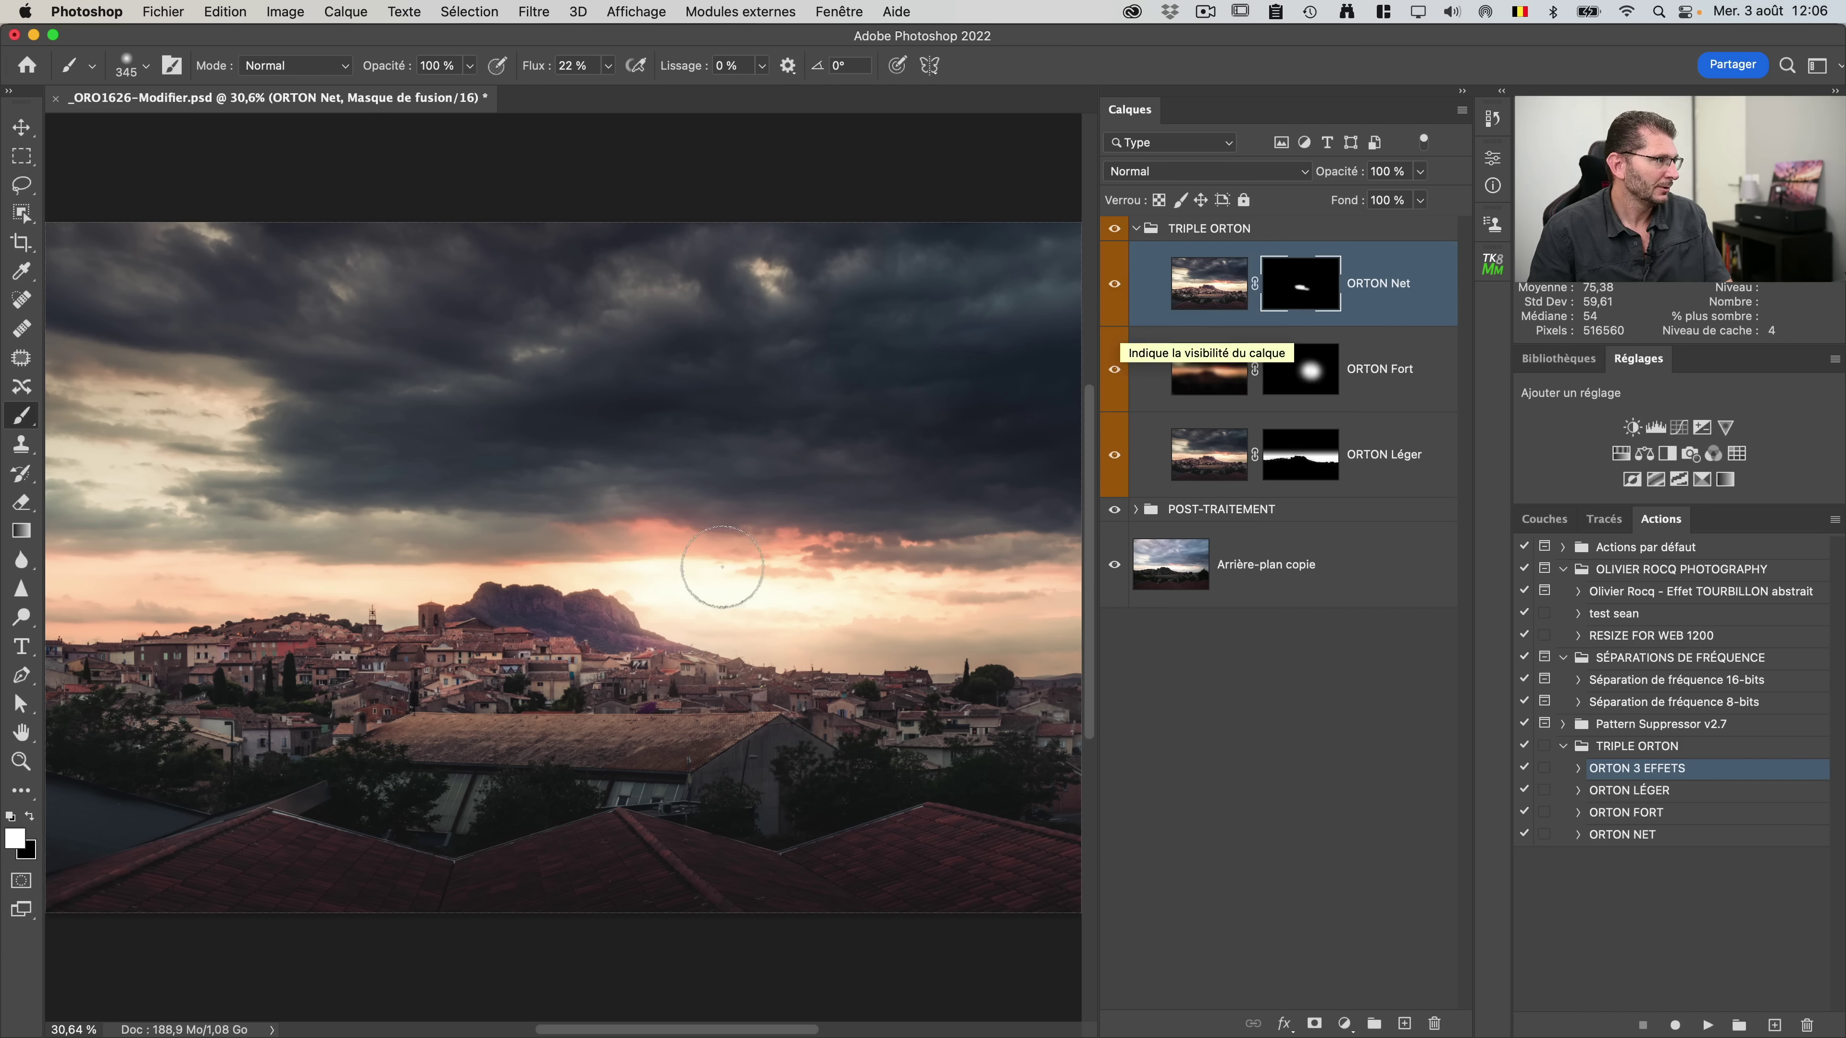
Step: Duplicate the ORTON Net layer with its mask and compare the mountain and houses with both sharp layers hidden and shown
key(z)
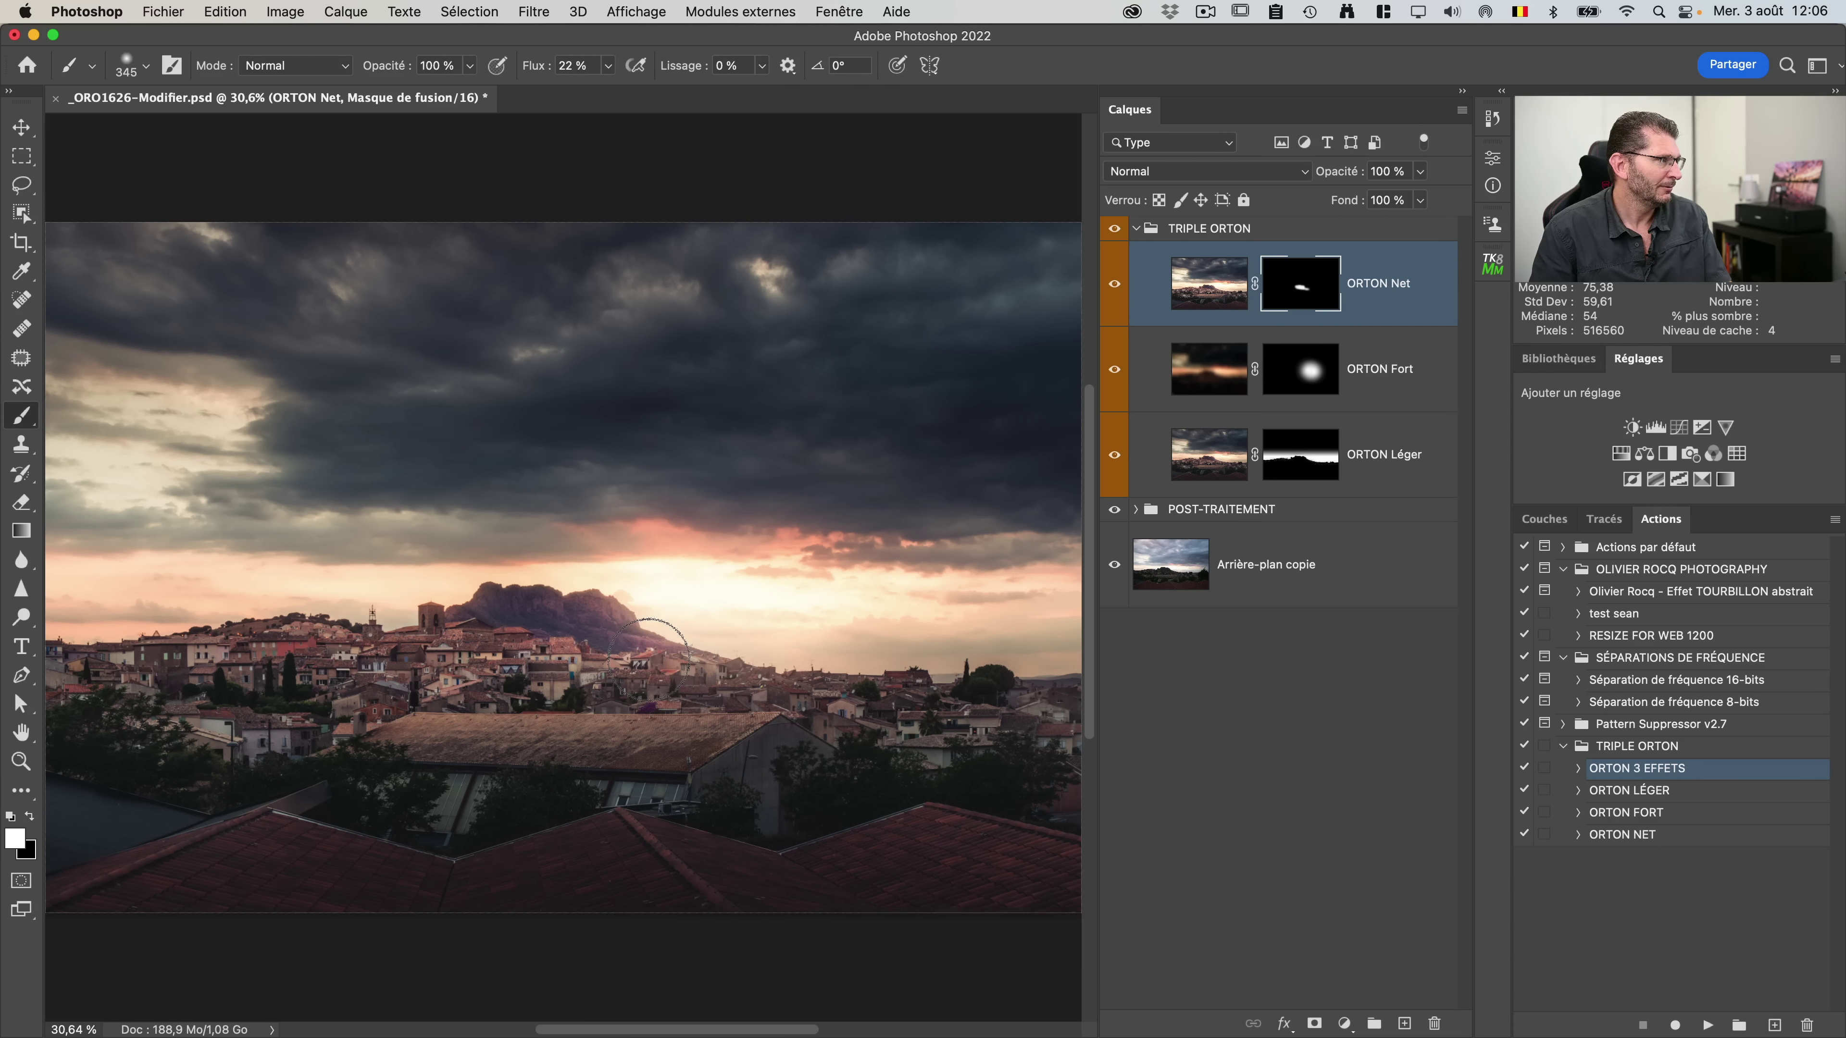
key(z)
drag(647, 659, 647, 685)
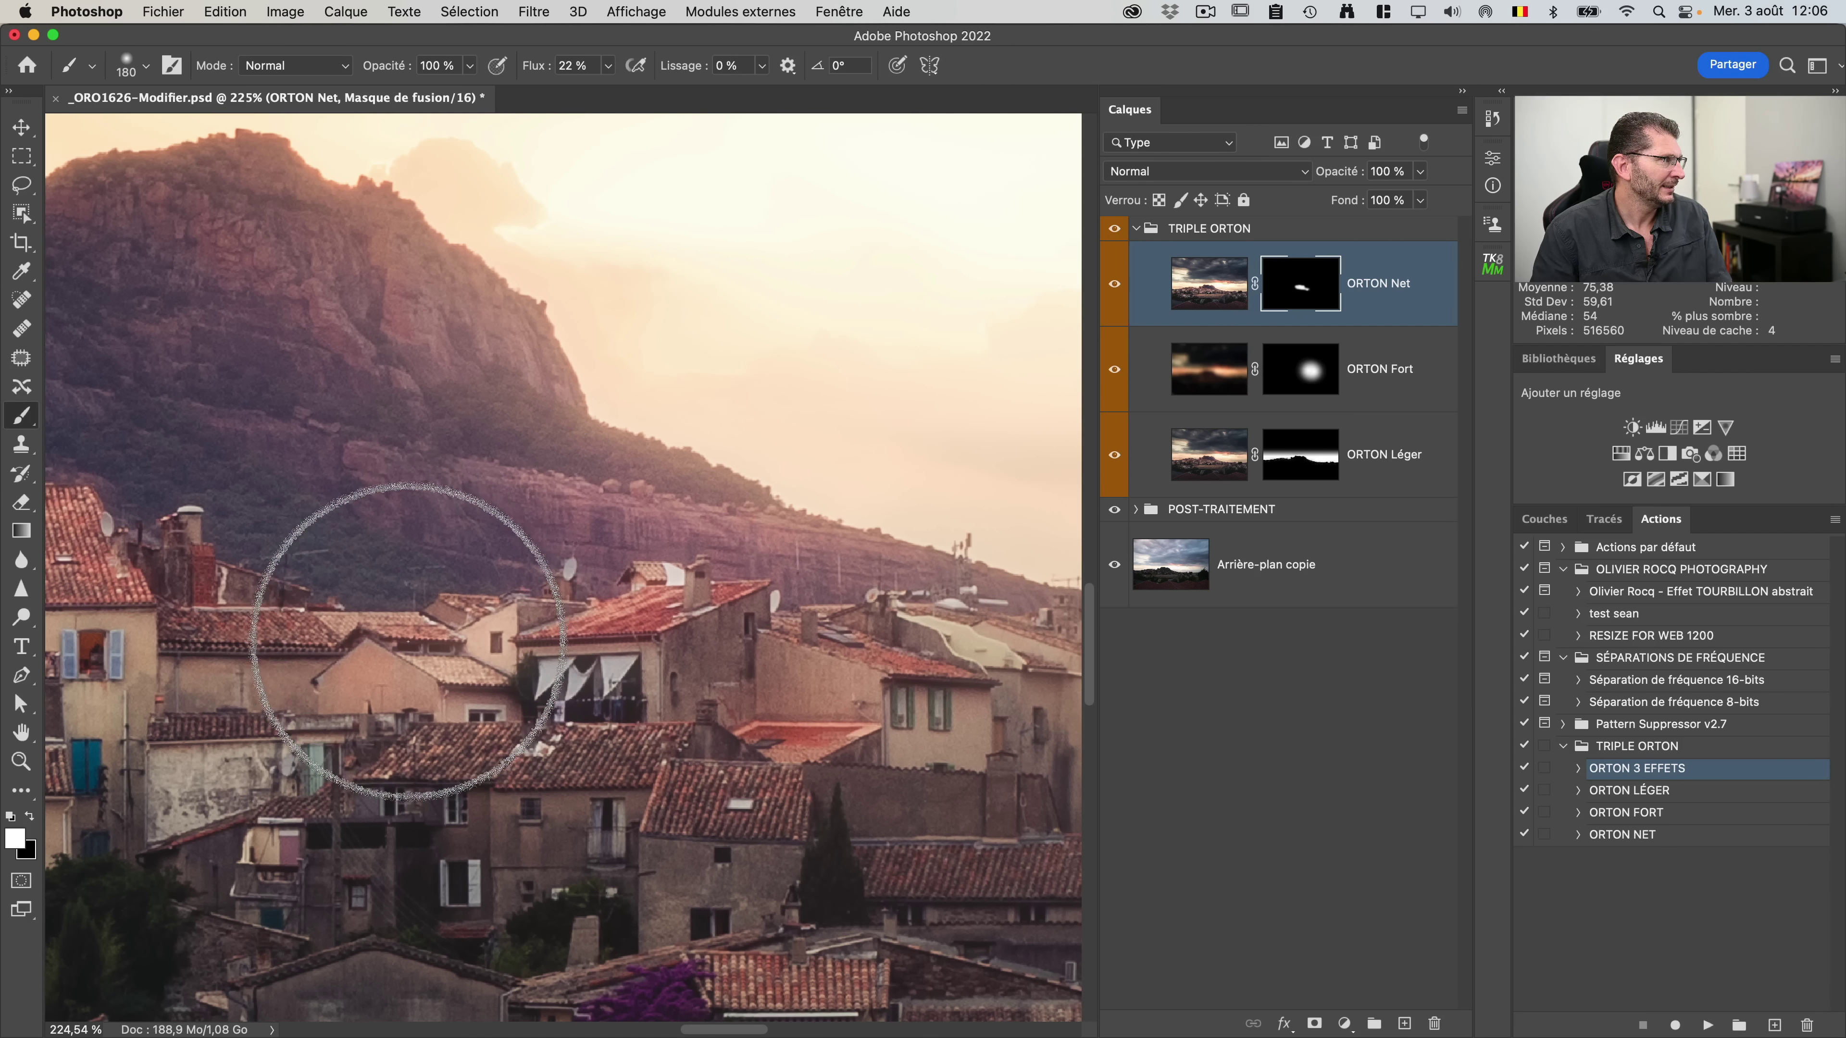
key(space)
drag(400, 606, 597, 556)
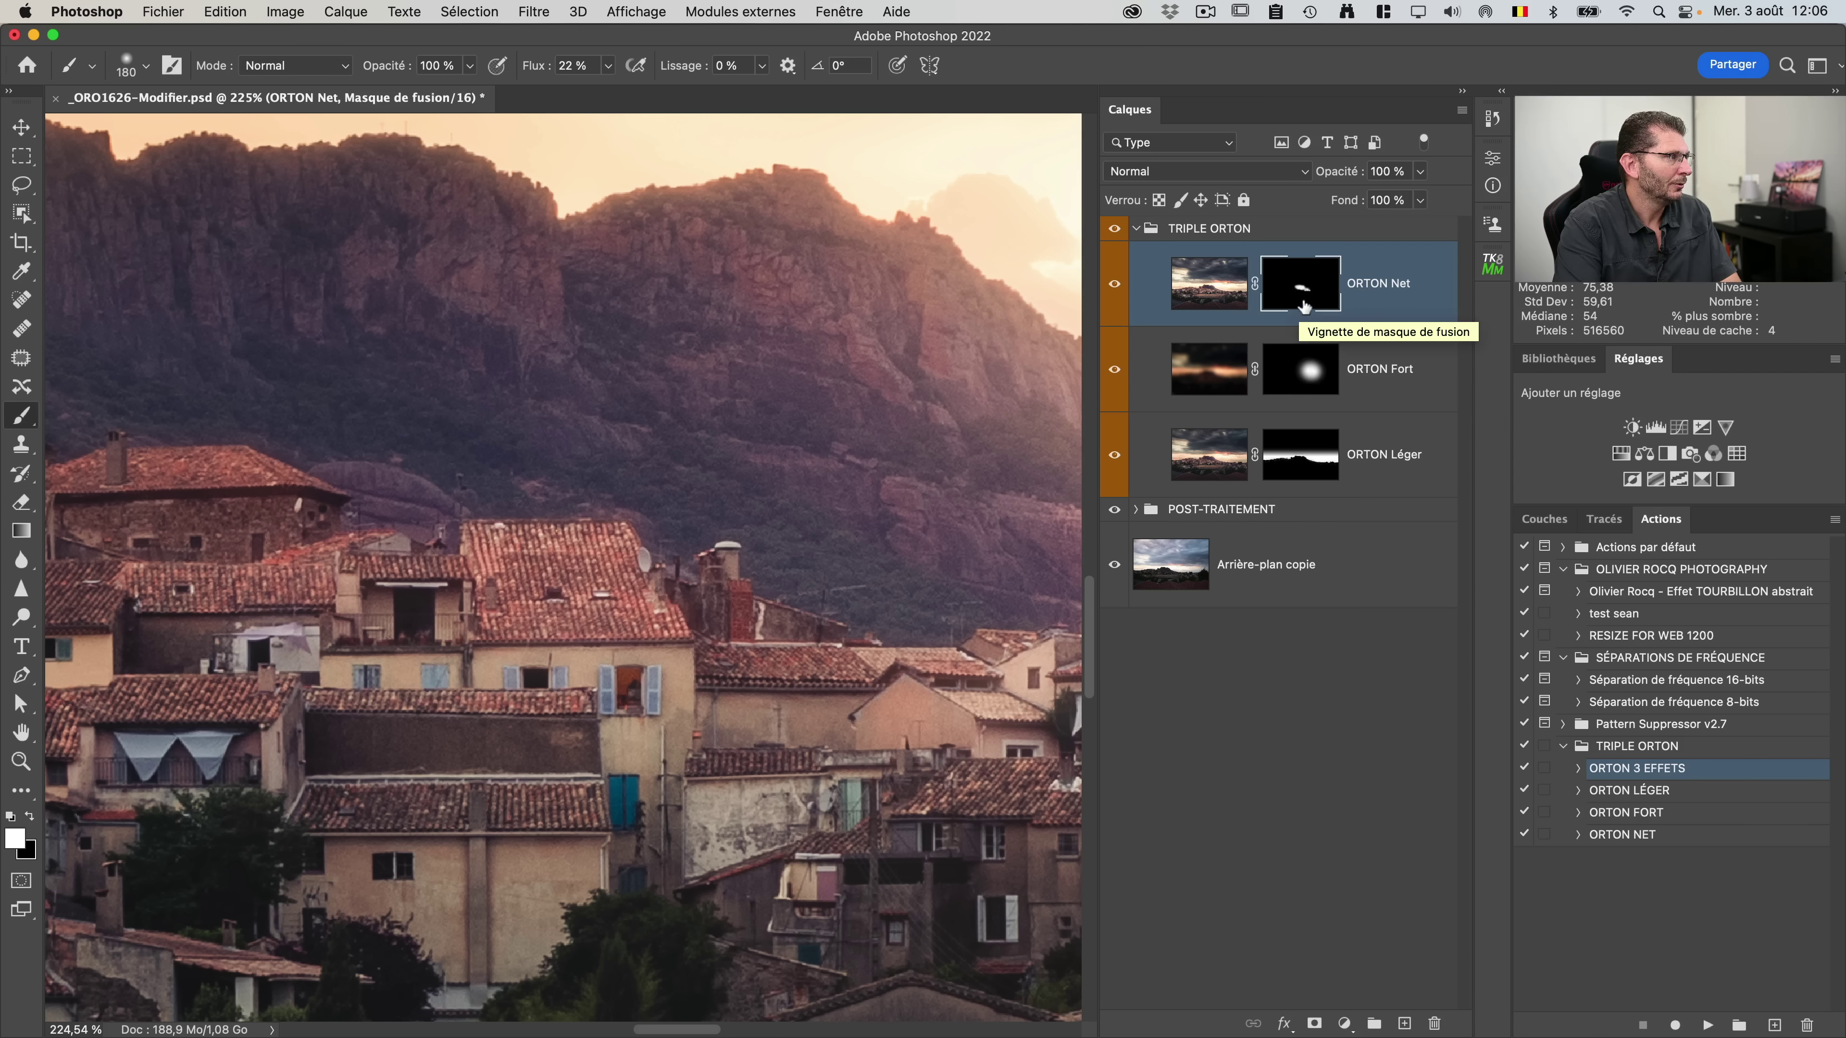
key(super+j)
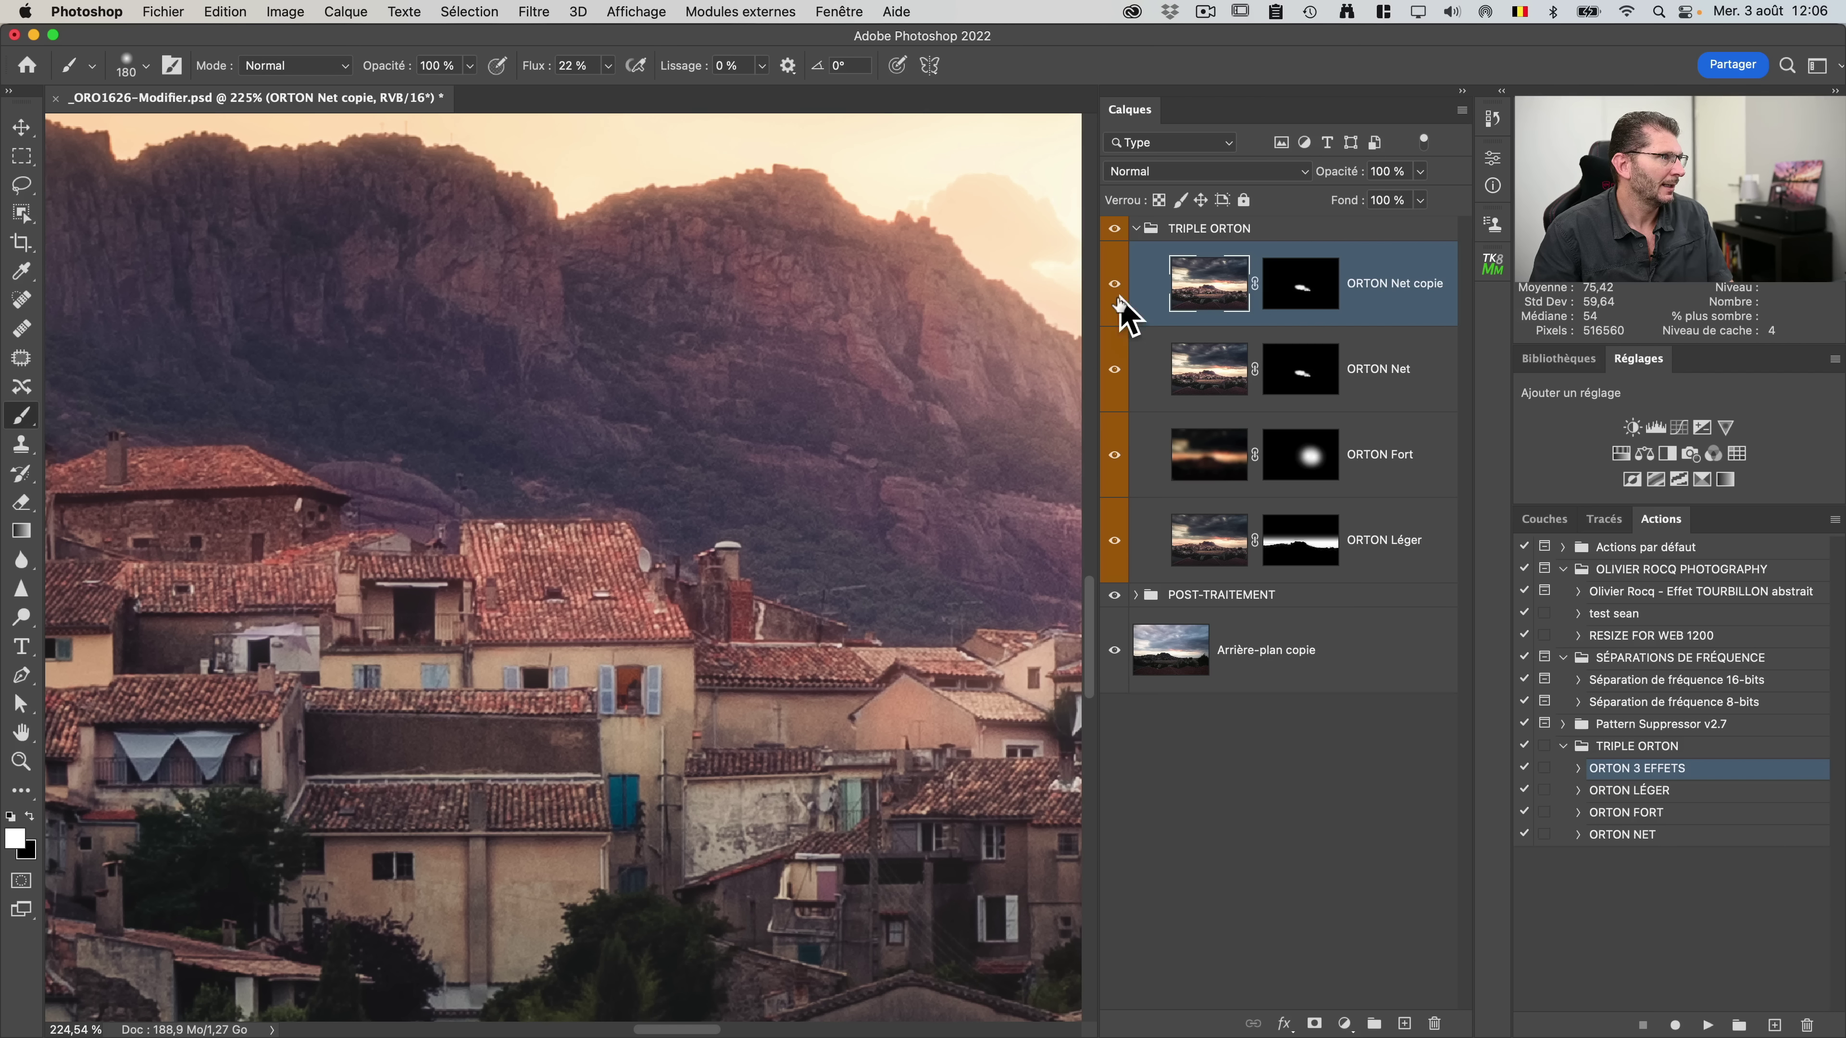
drag(1116, 289, 1119, 359)
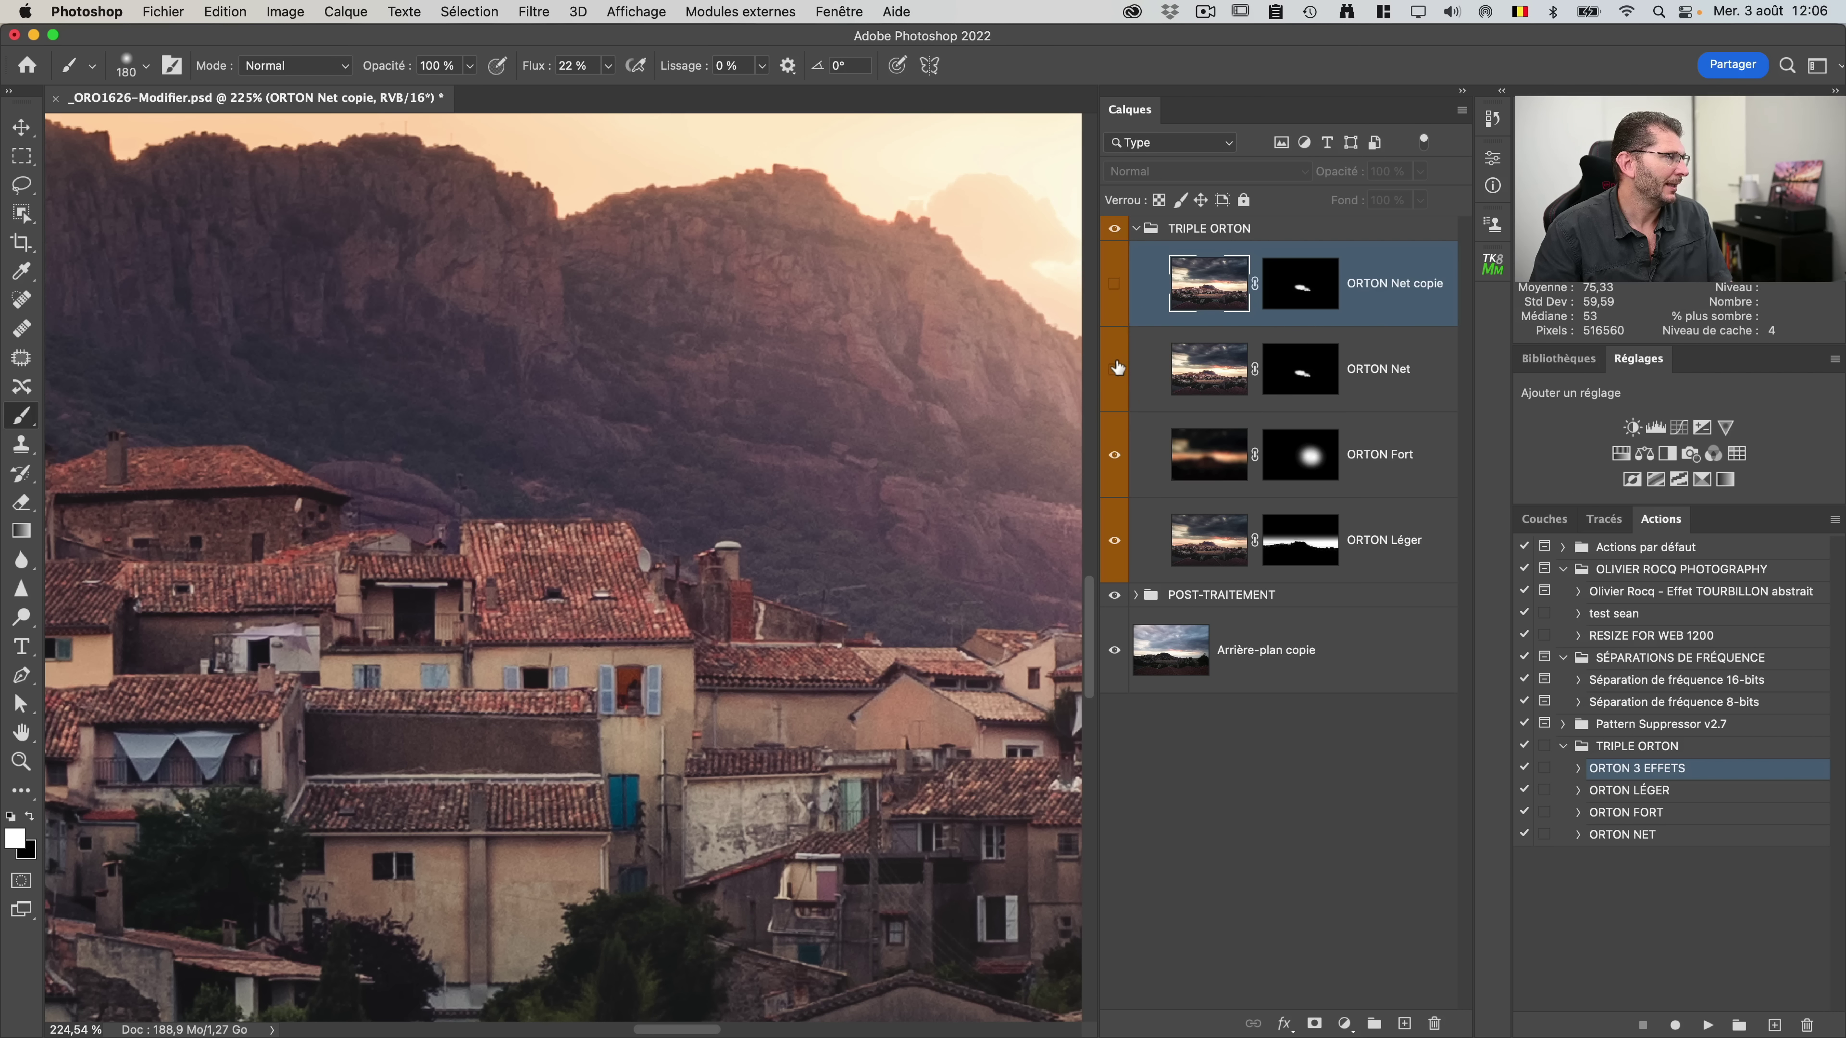
Step: Collapse the TRIPLE ORTON group and compare the whole photo with and without it
key(super+0)
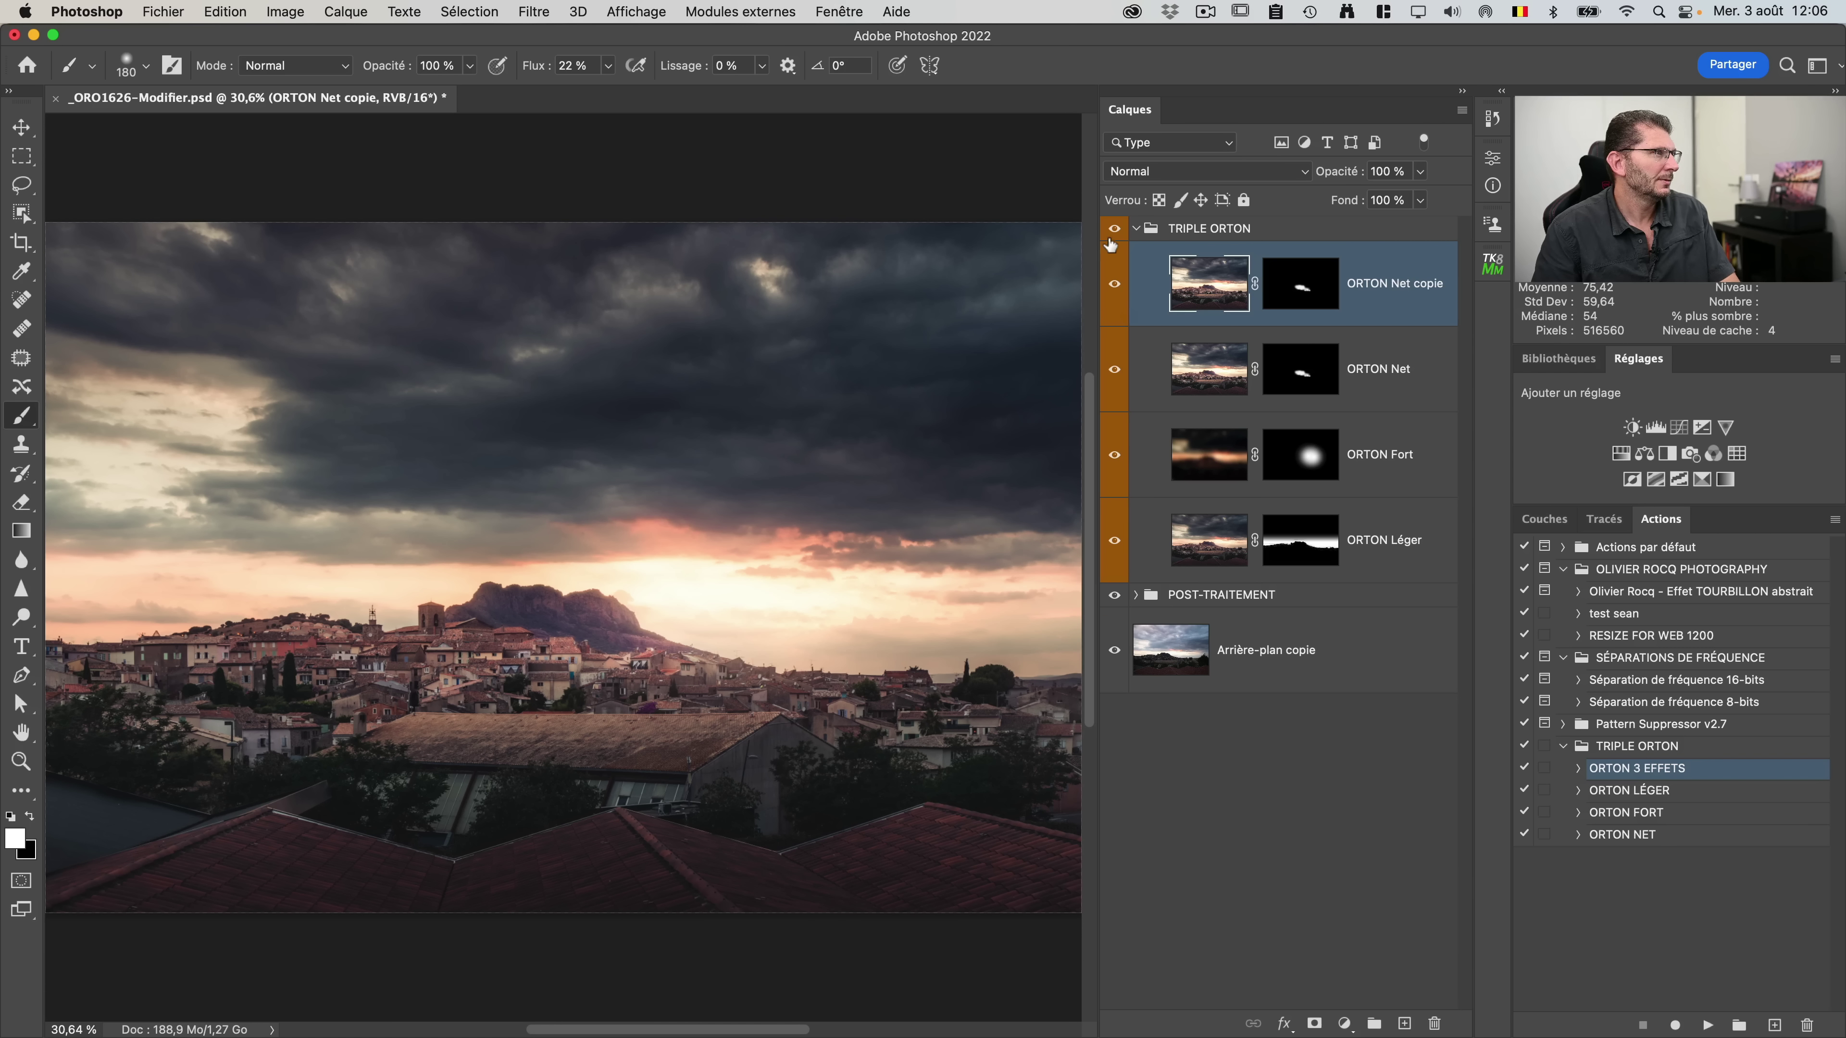
click(1136, 229)
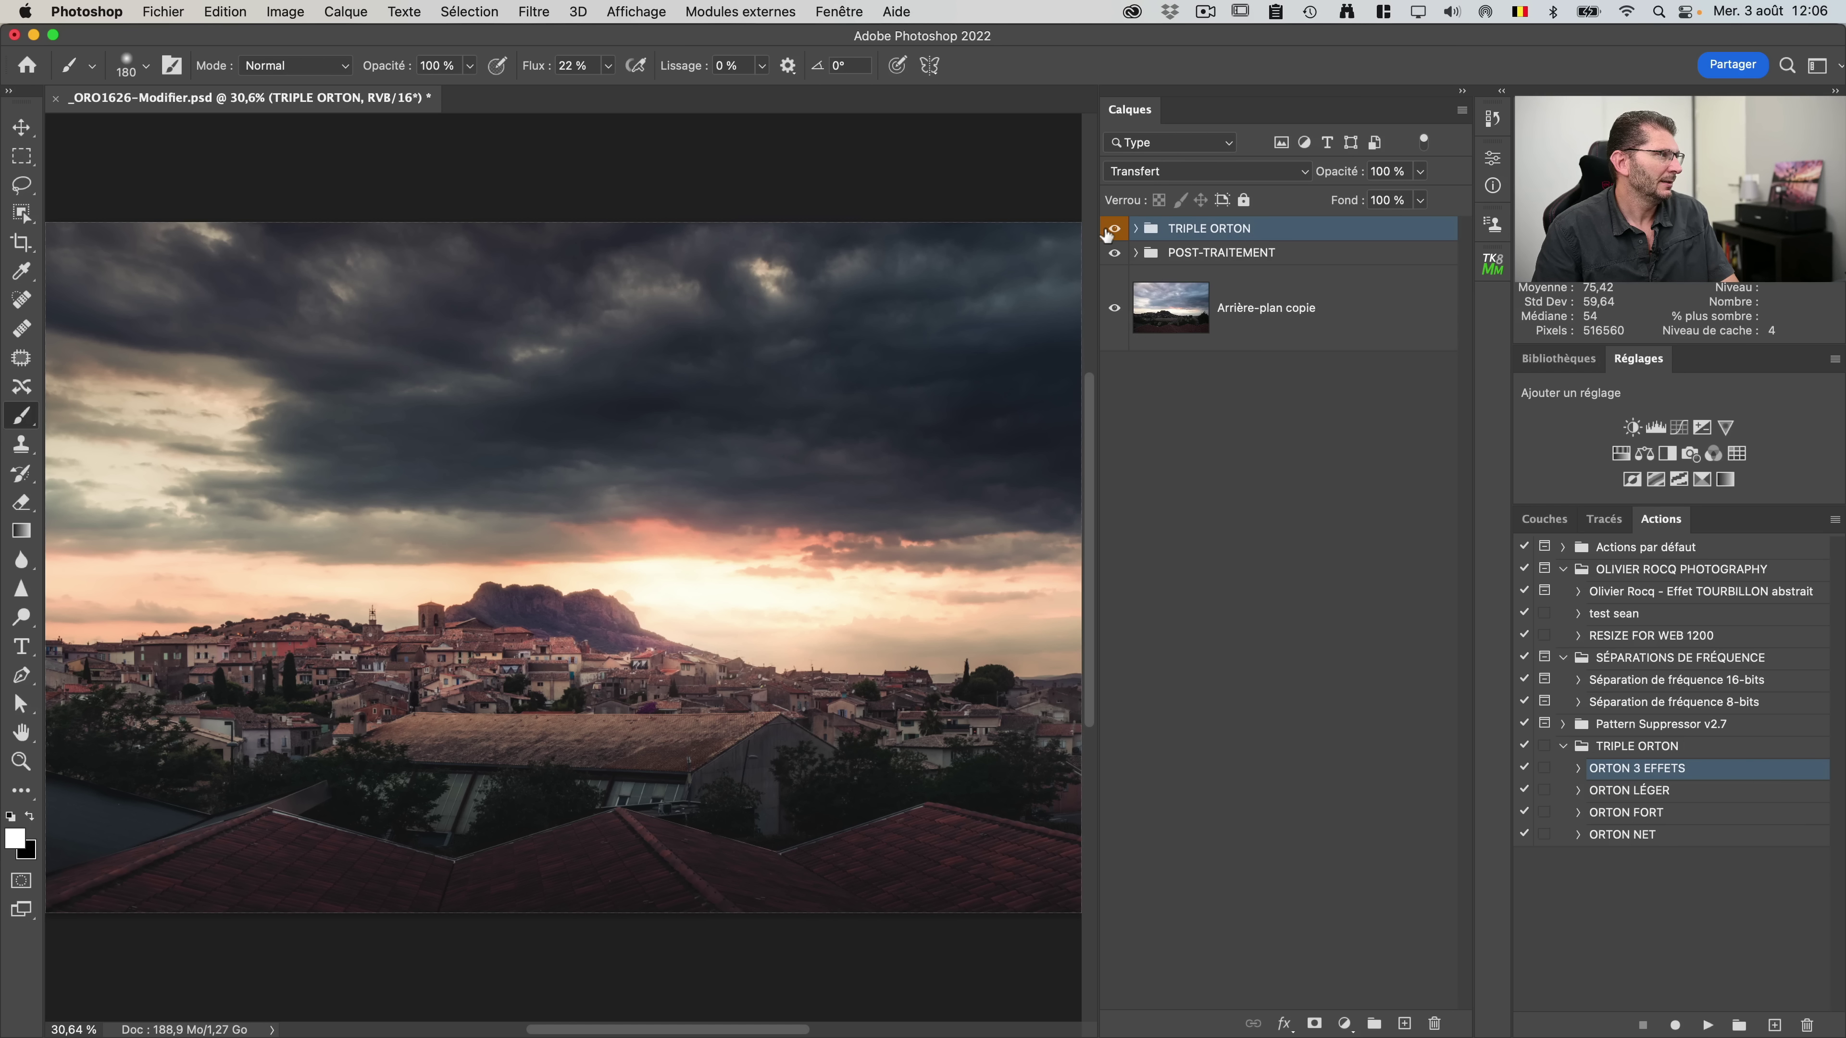
click(1113, 229)
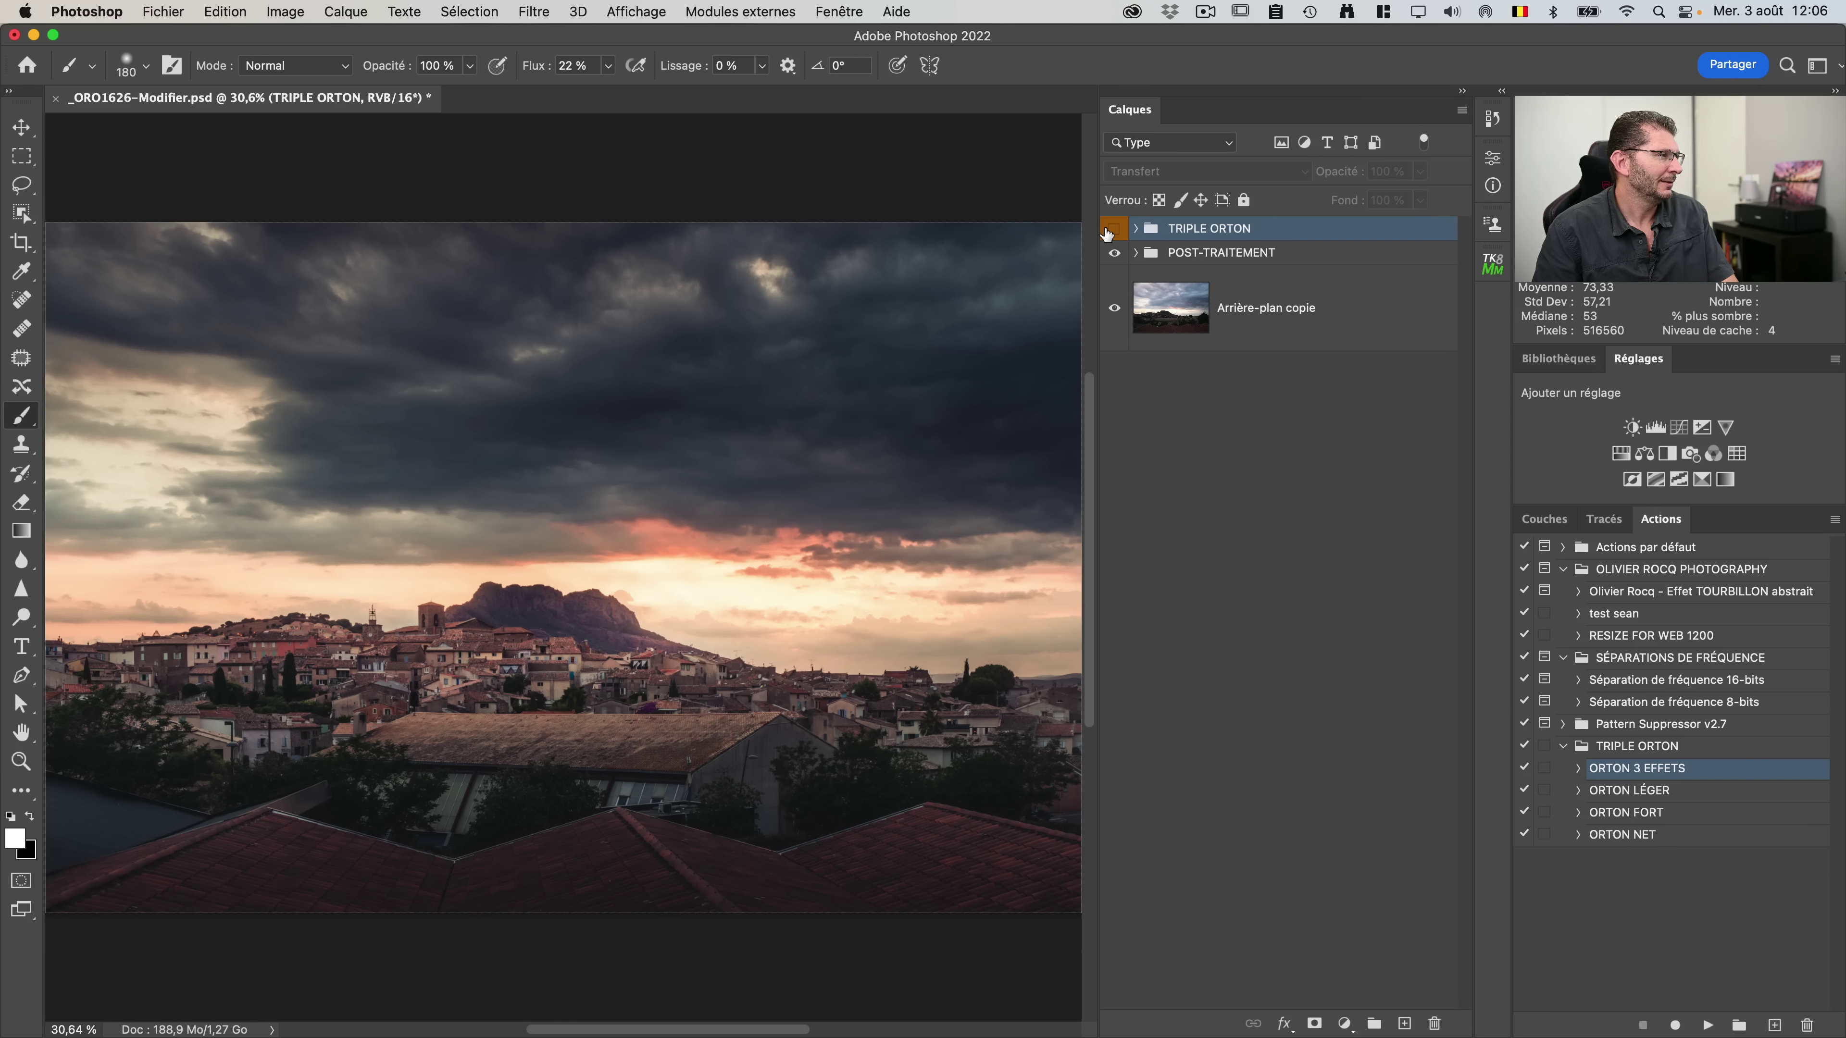
click(1113, 229)
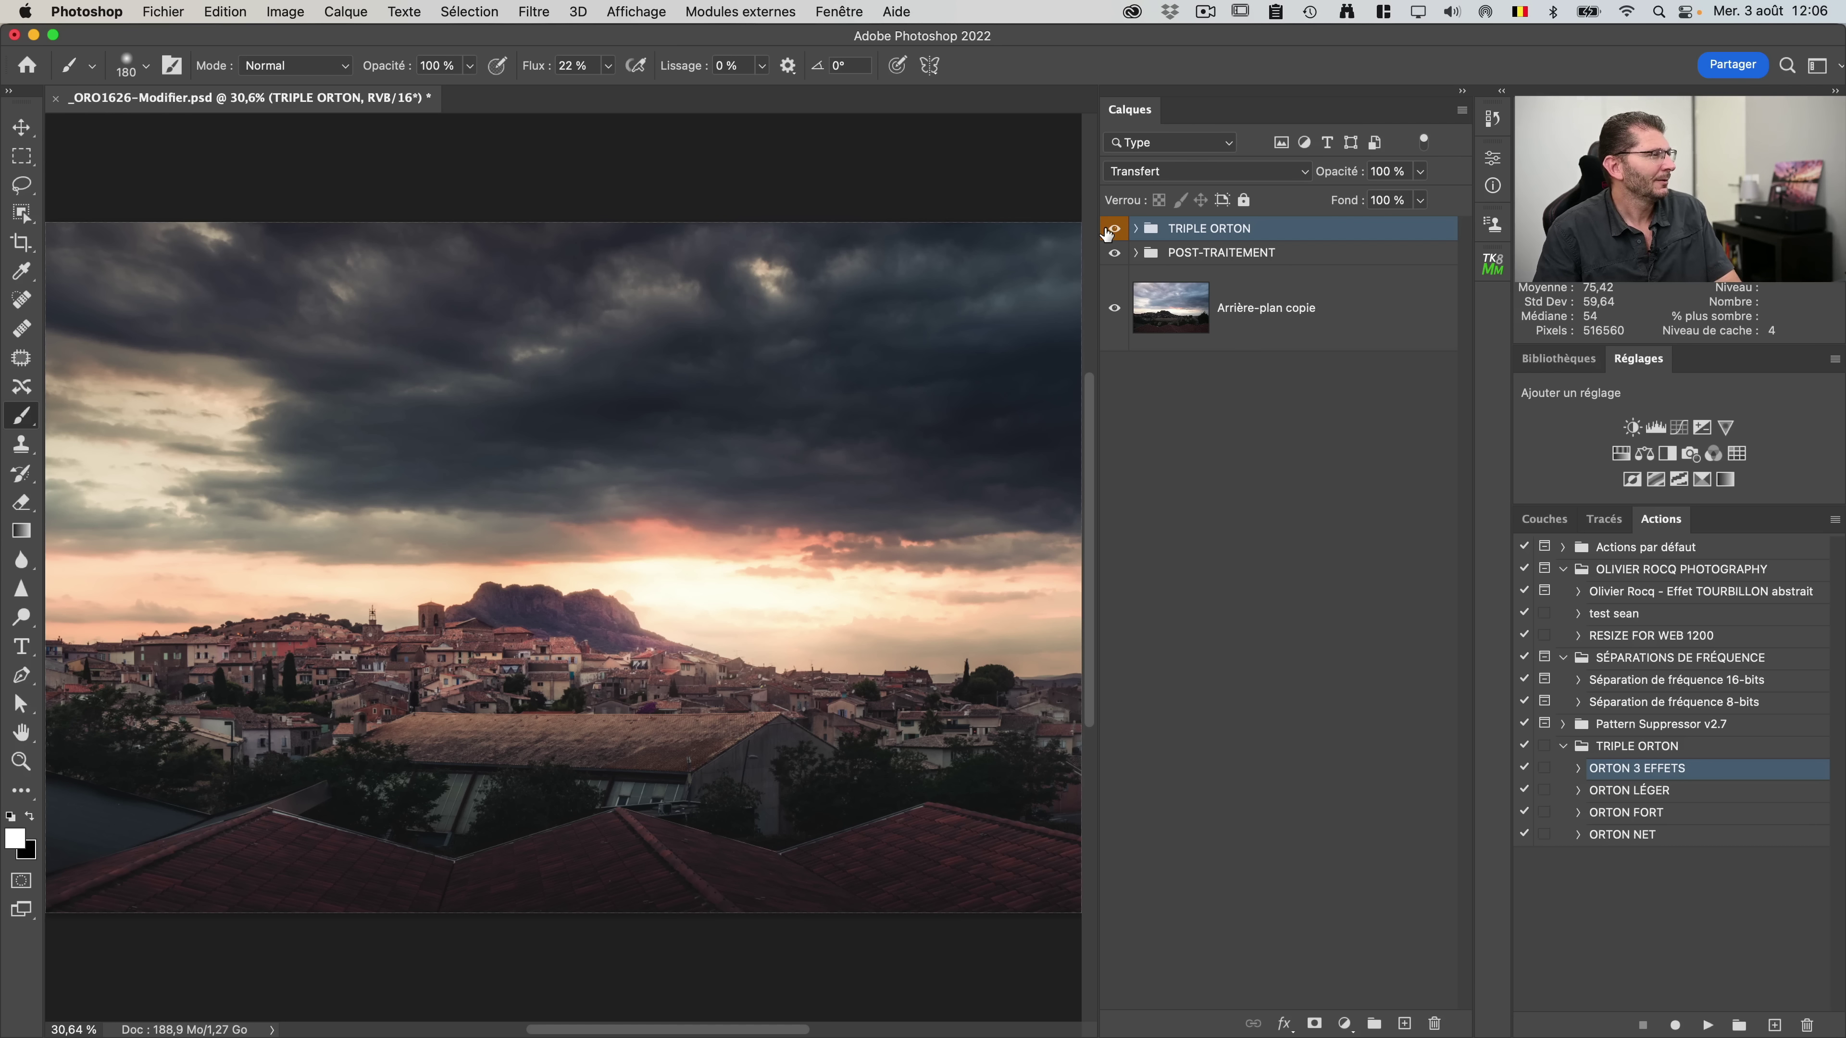
click(1113, 228)
click(1113, 229)
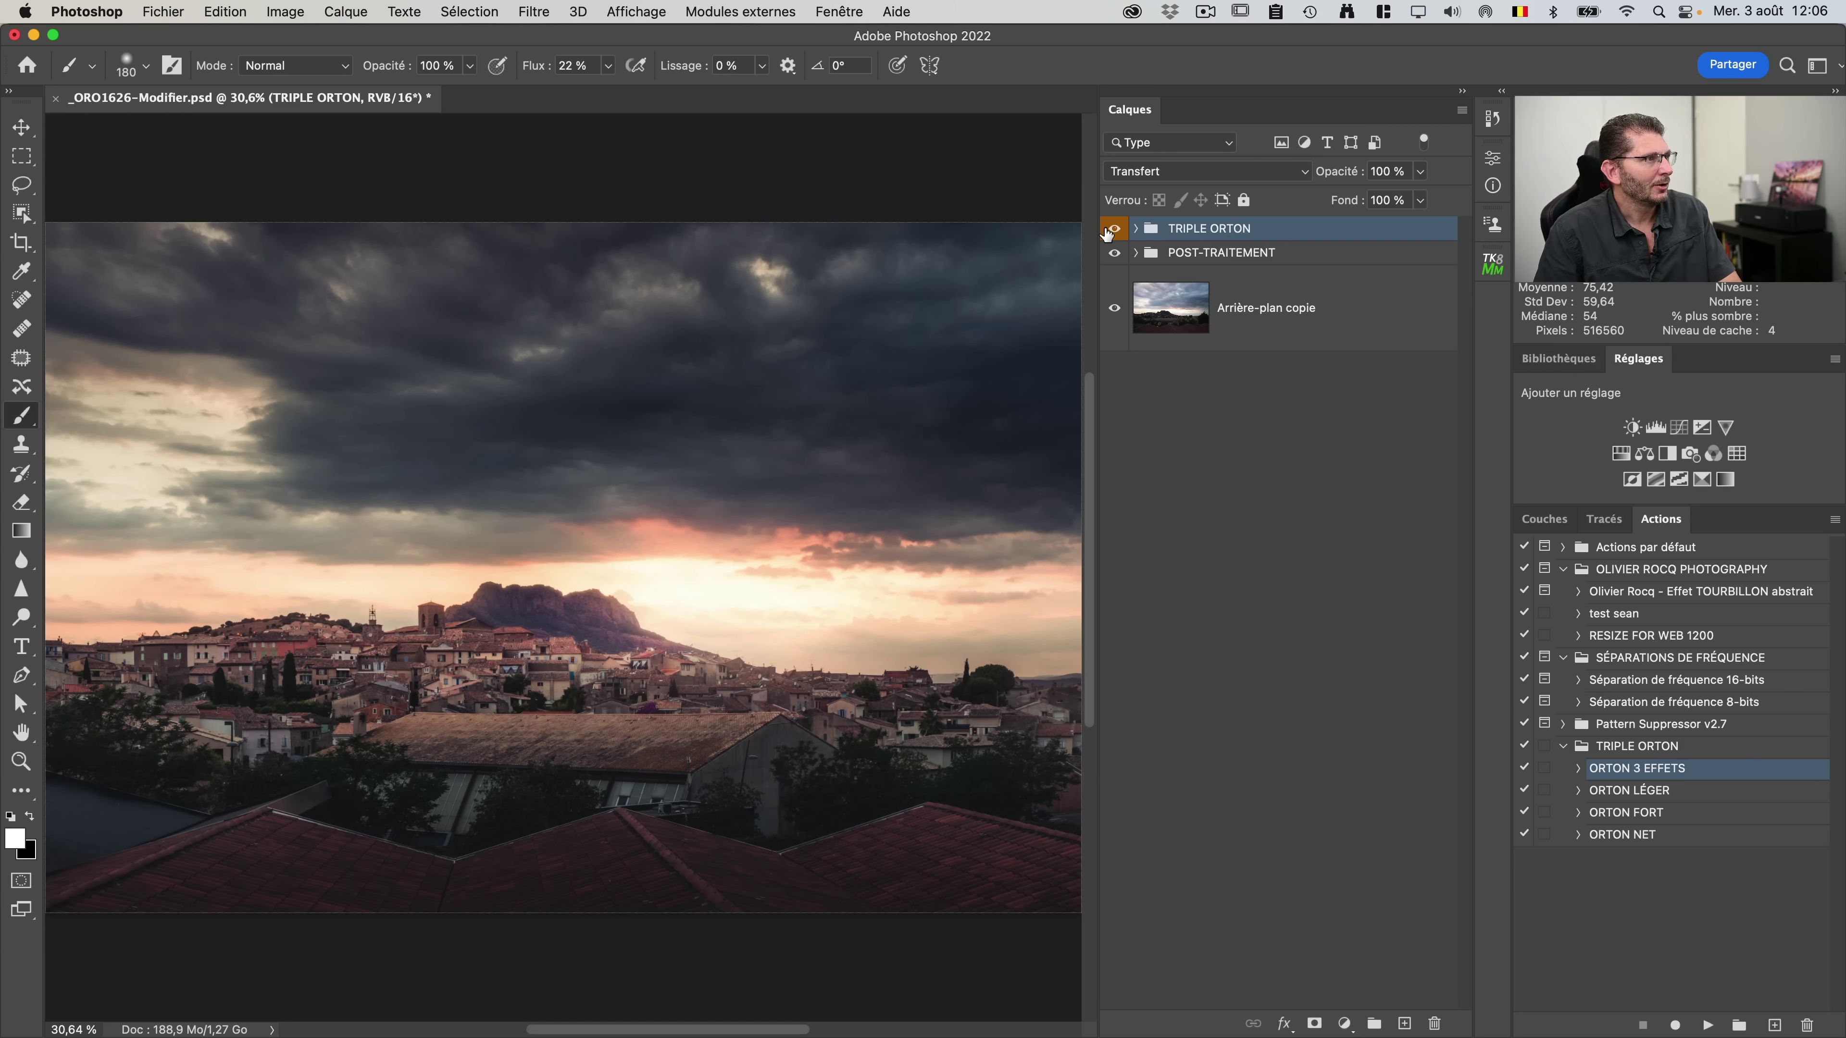
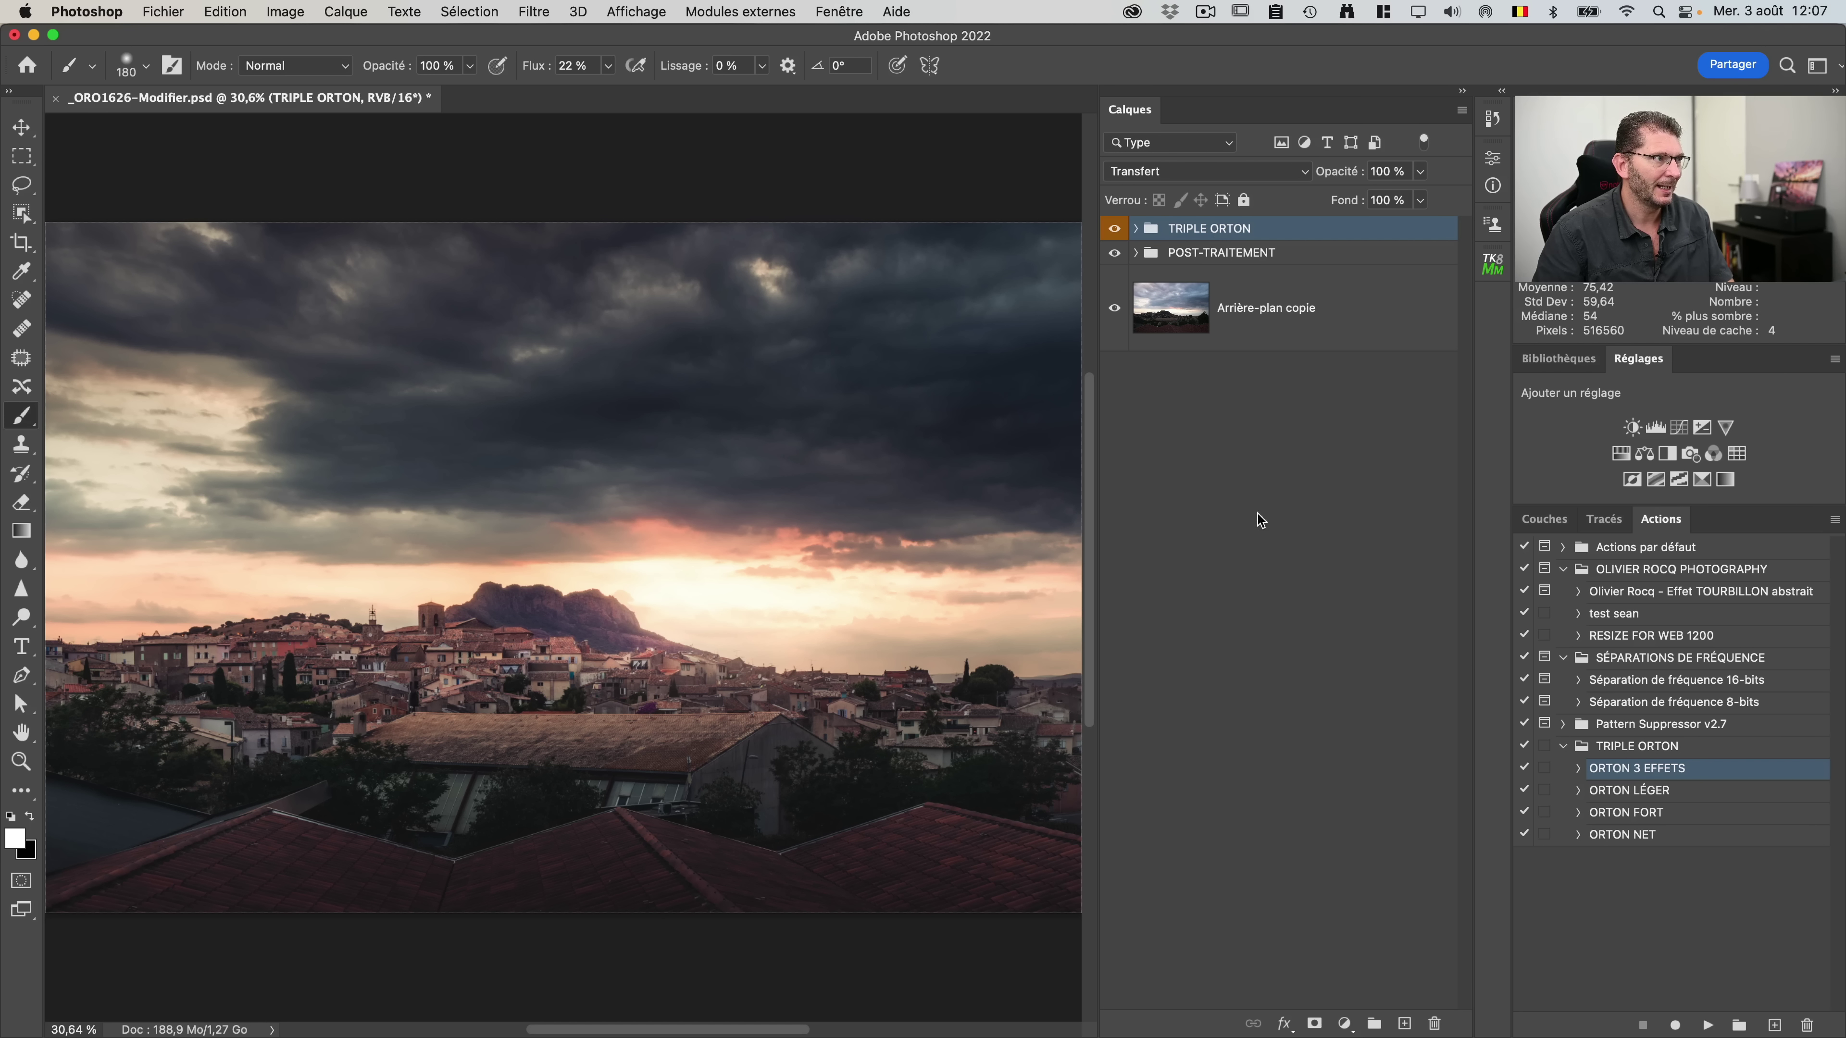
Step: Add a layer mask to the TRIPLE ORTON group and try Apply Image on it with the RVB channel
click(1313, 1022)
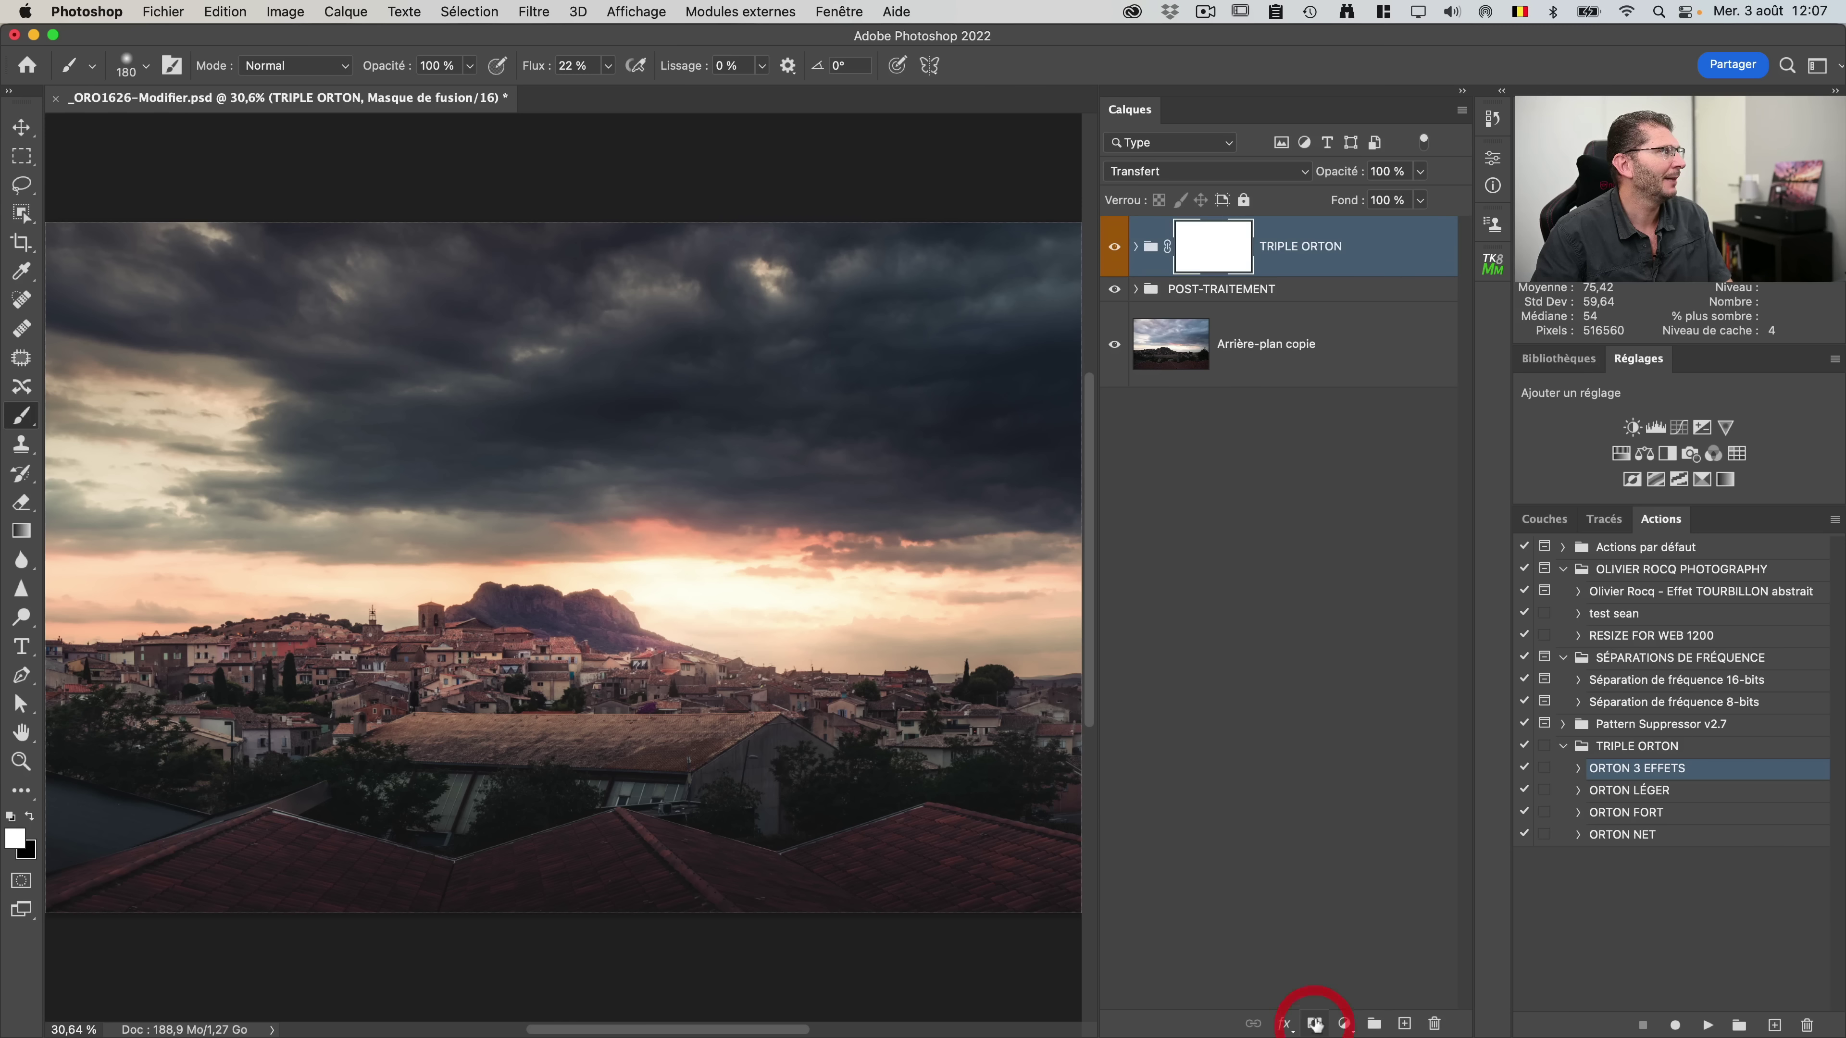
click(285, 11)
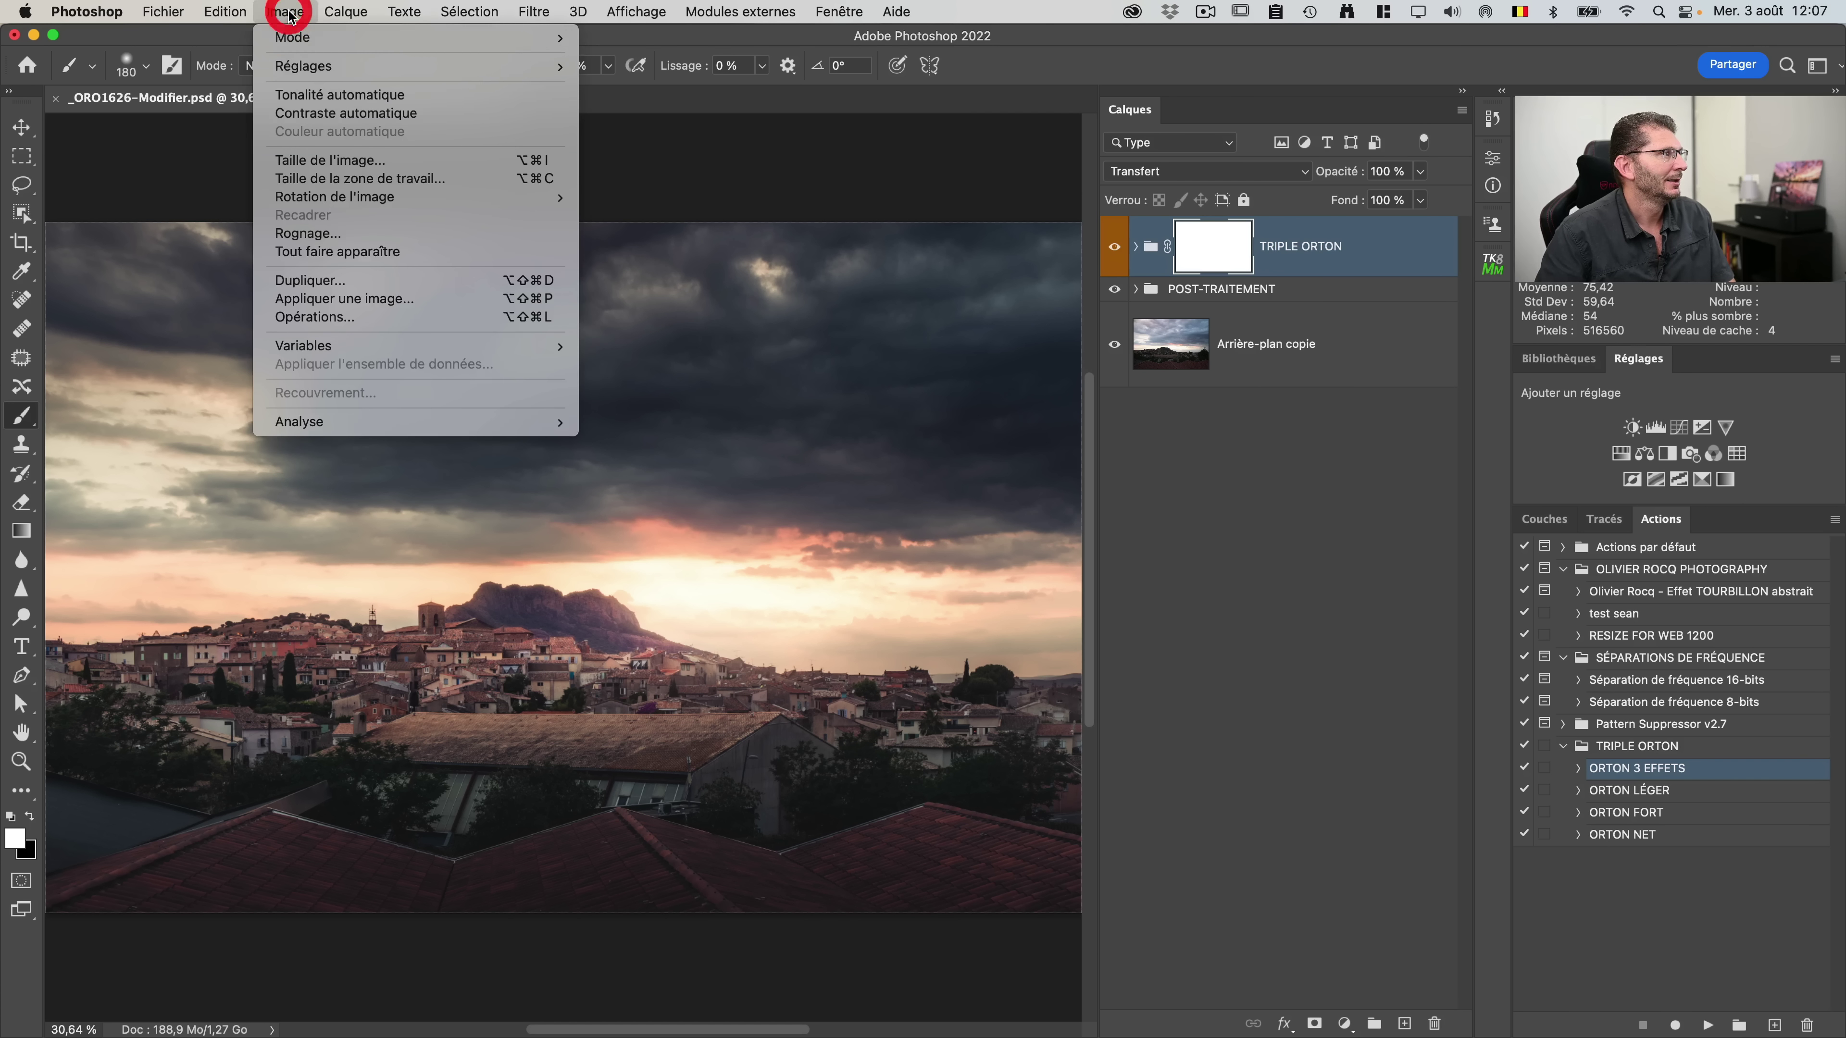
click(345, 299)
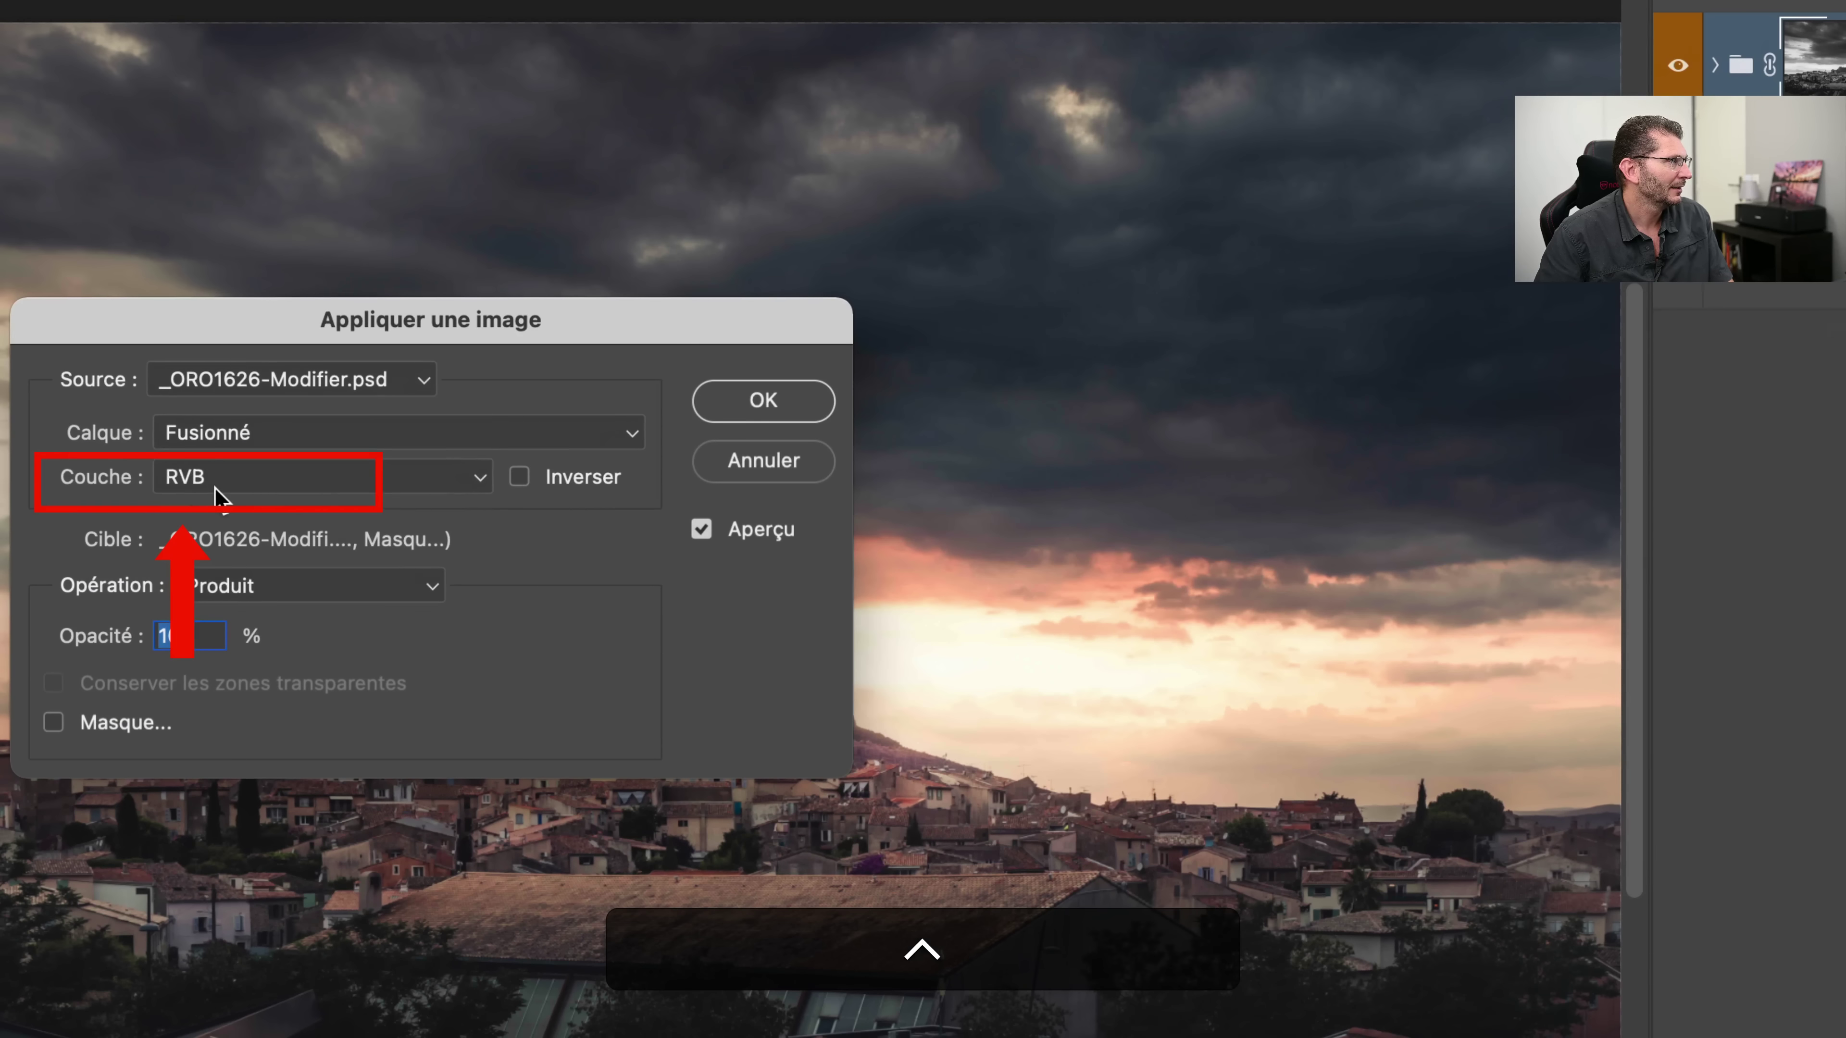
click(269, 488)
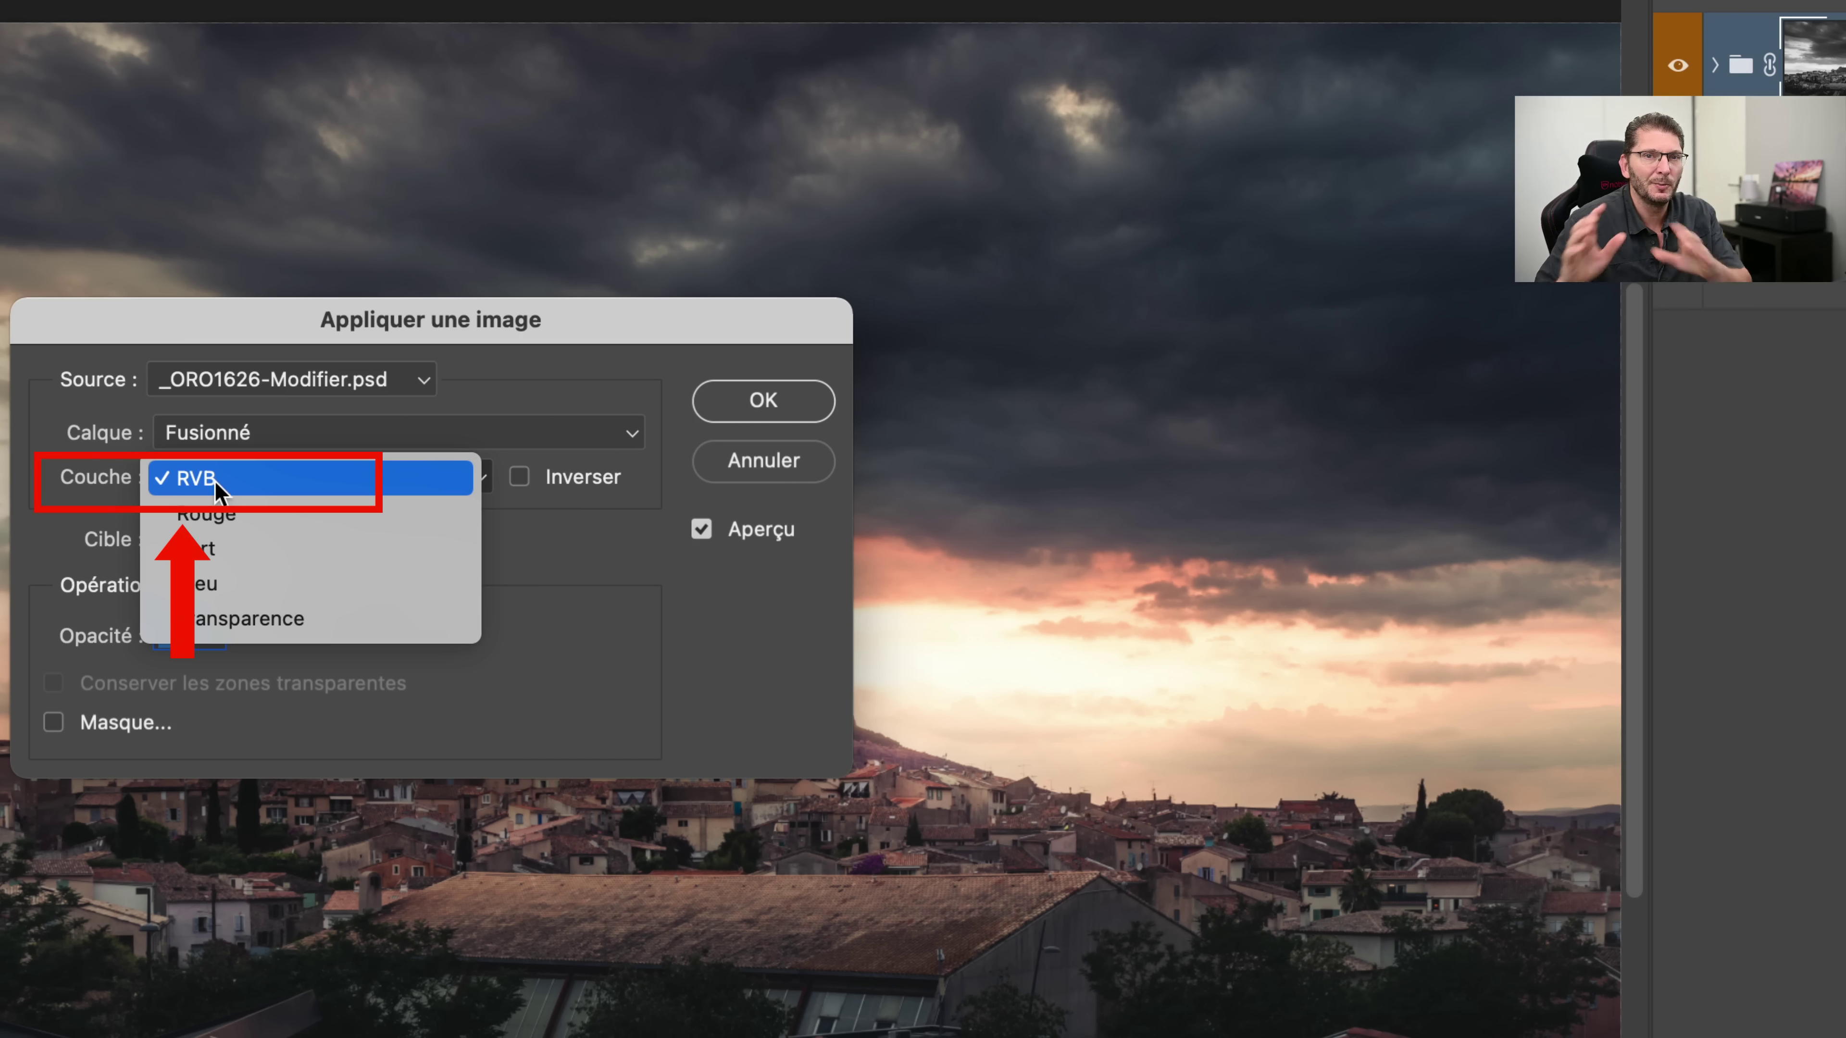
click(216, 480)
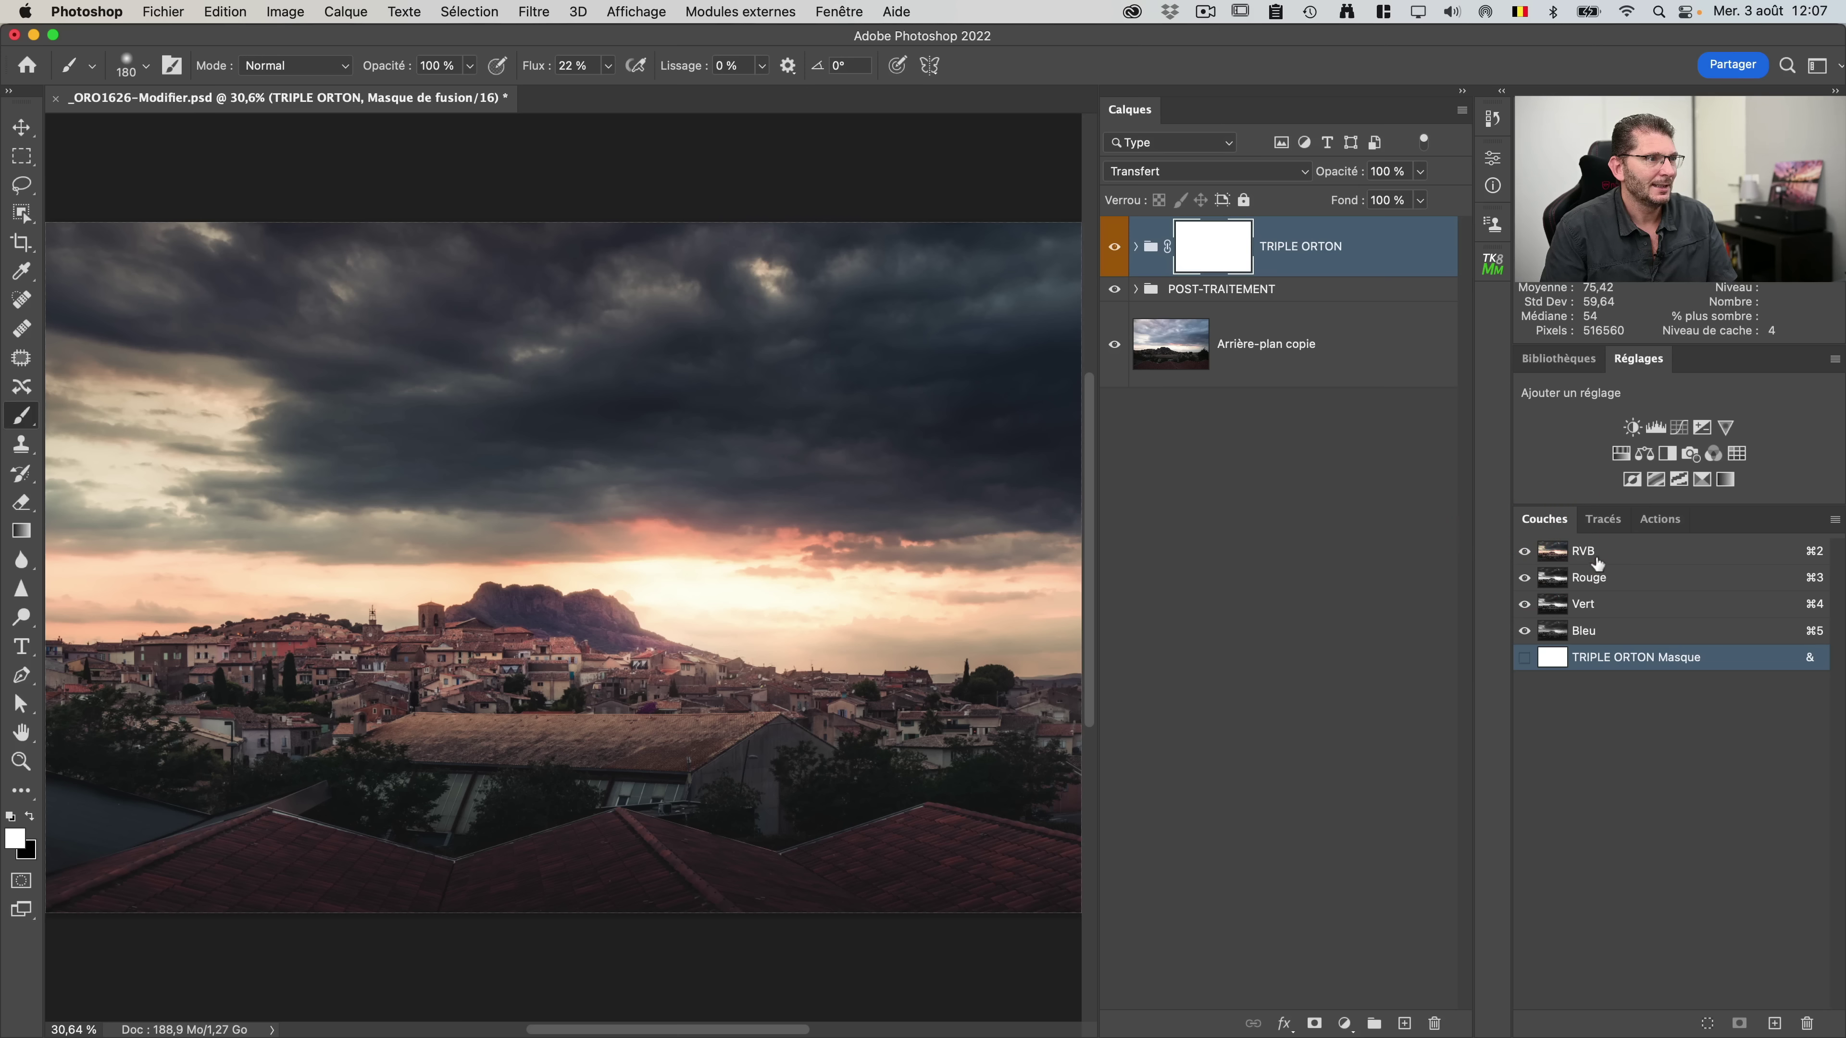
Step: Examine the photo's RVB, Rouge, Vert and Bleu channels one by one to compare their contrast
click(1595, 557)
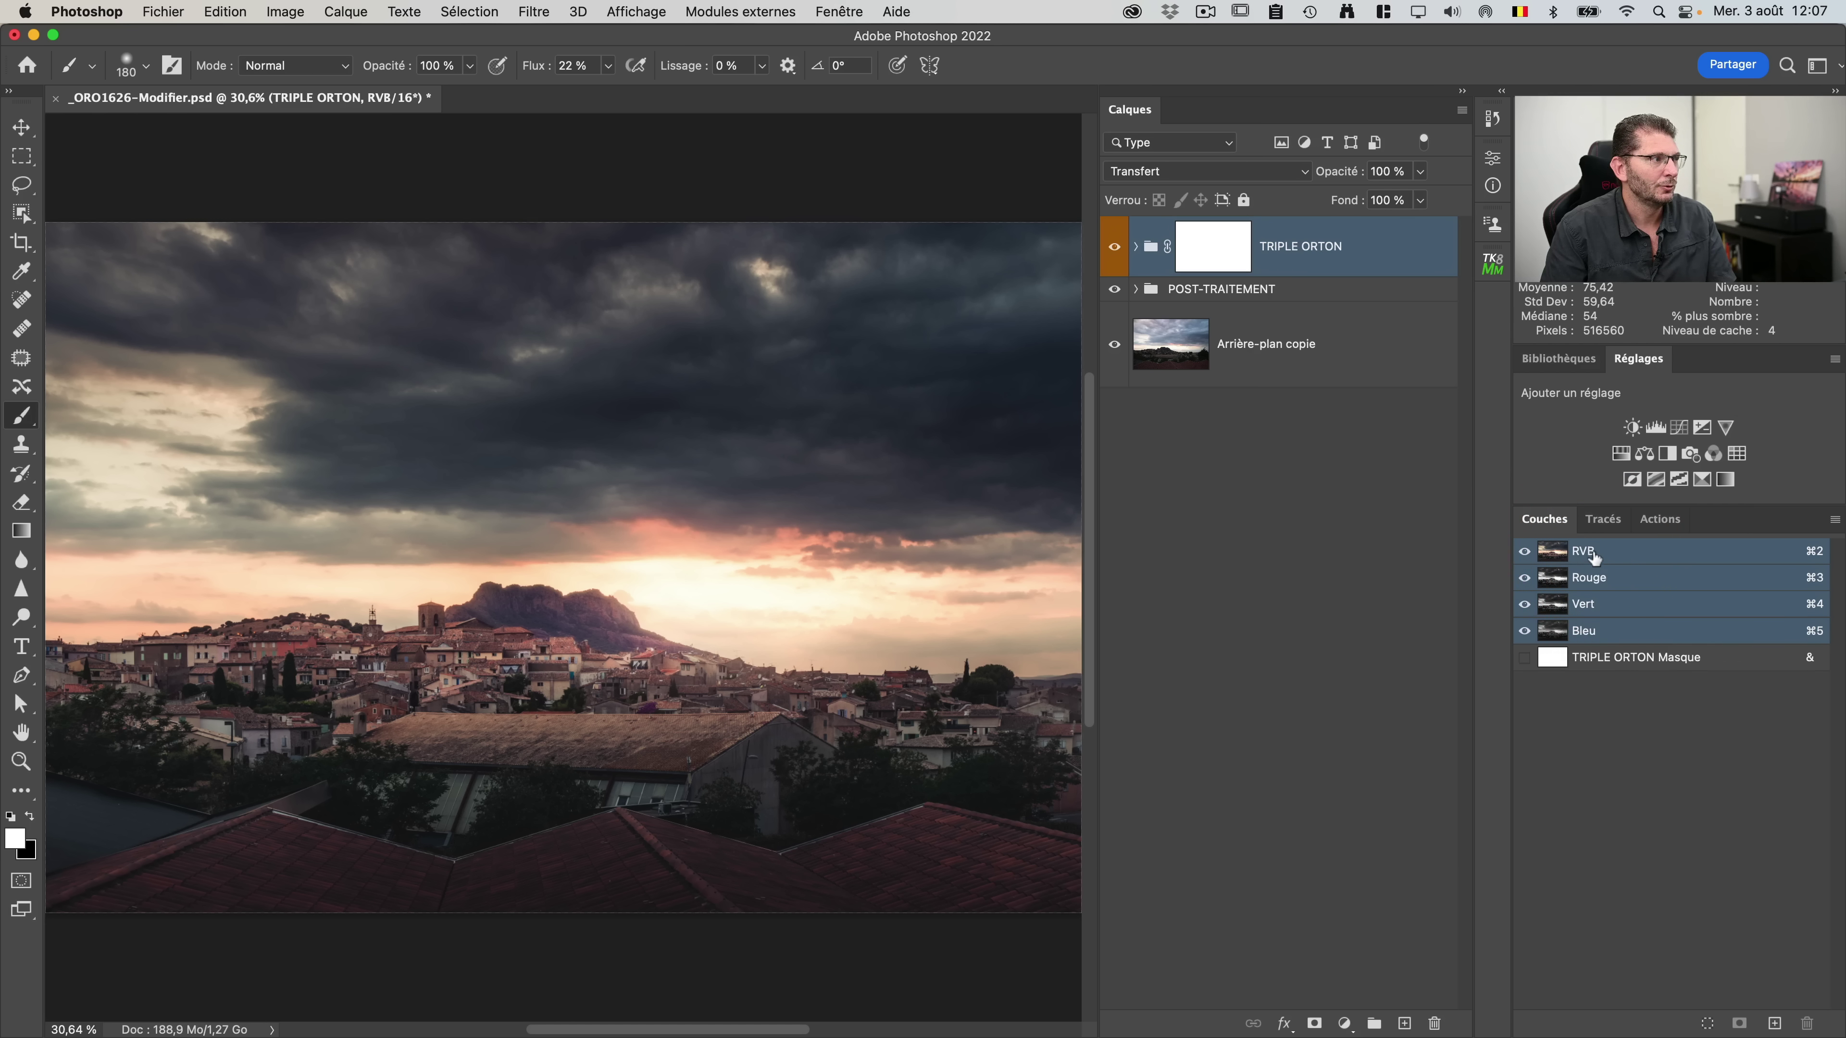
click(1592, 578)
click(1592, 605)
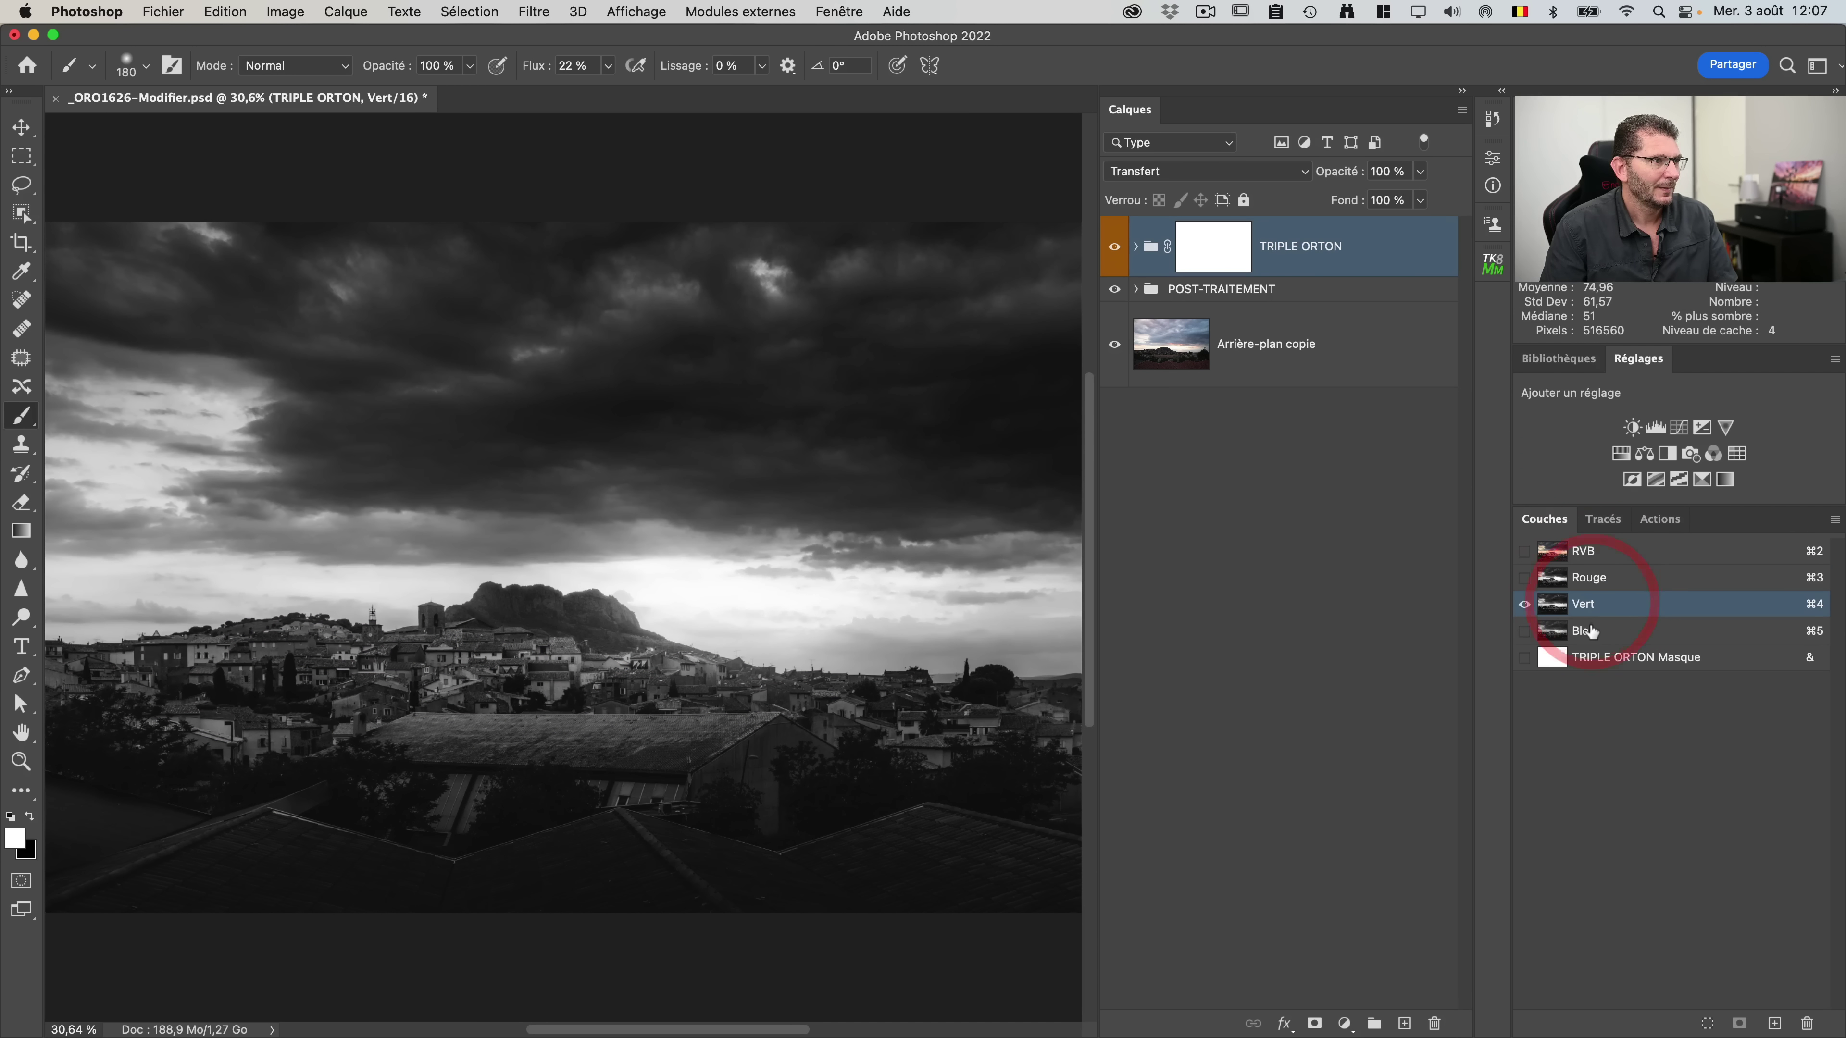
click(1590, 630)
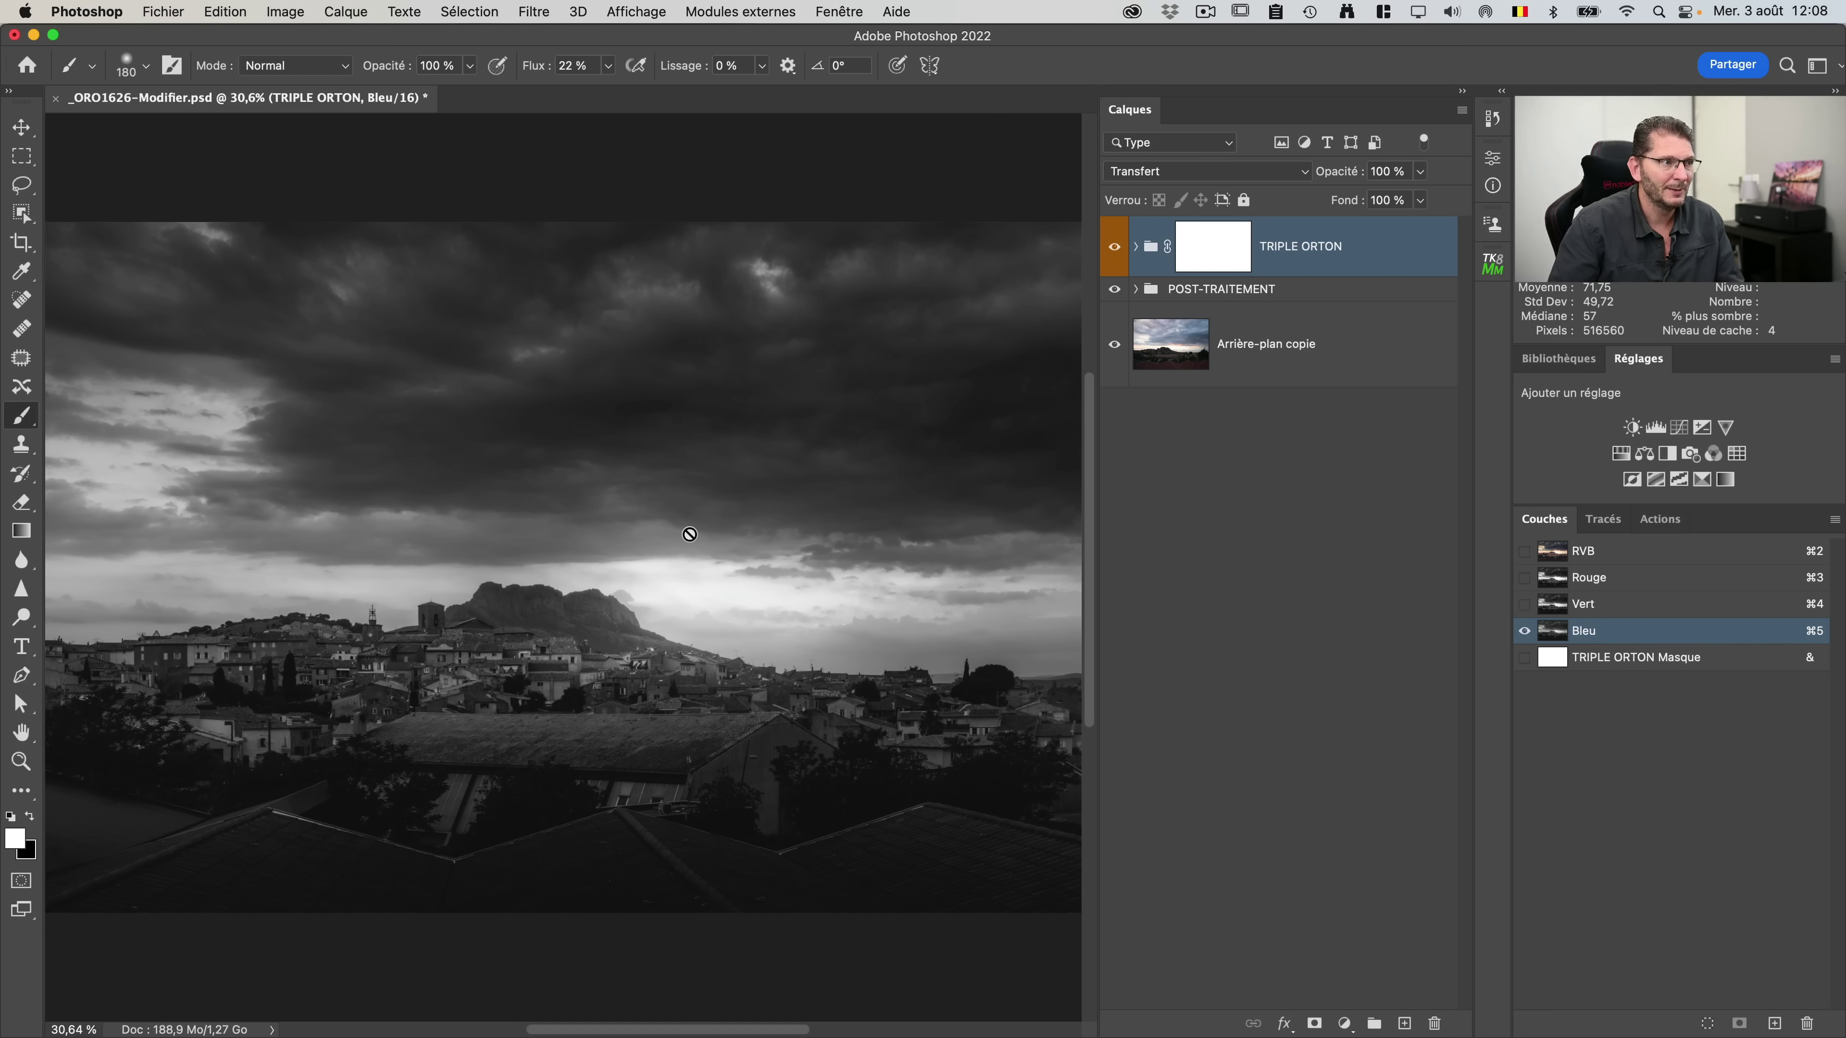
click(1586, 605)
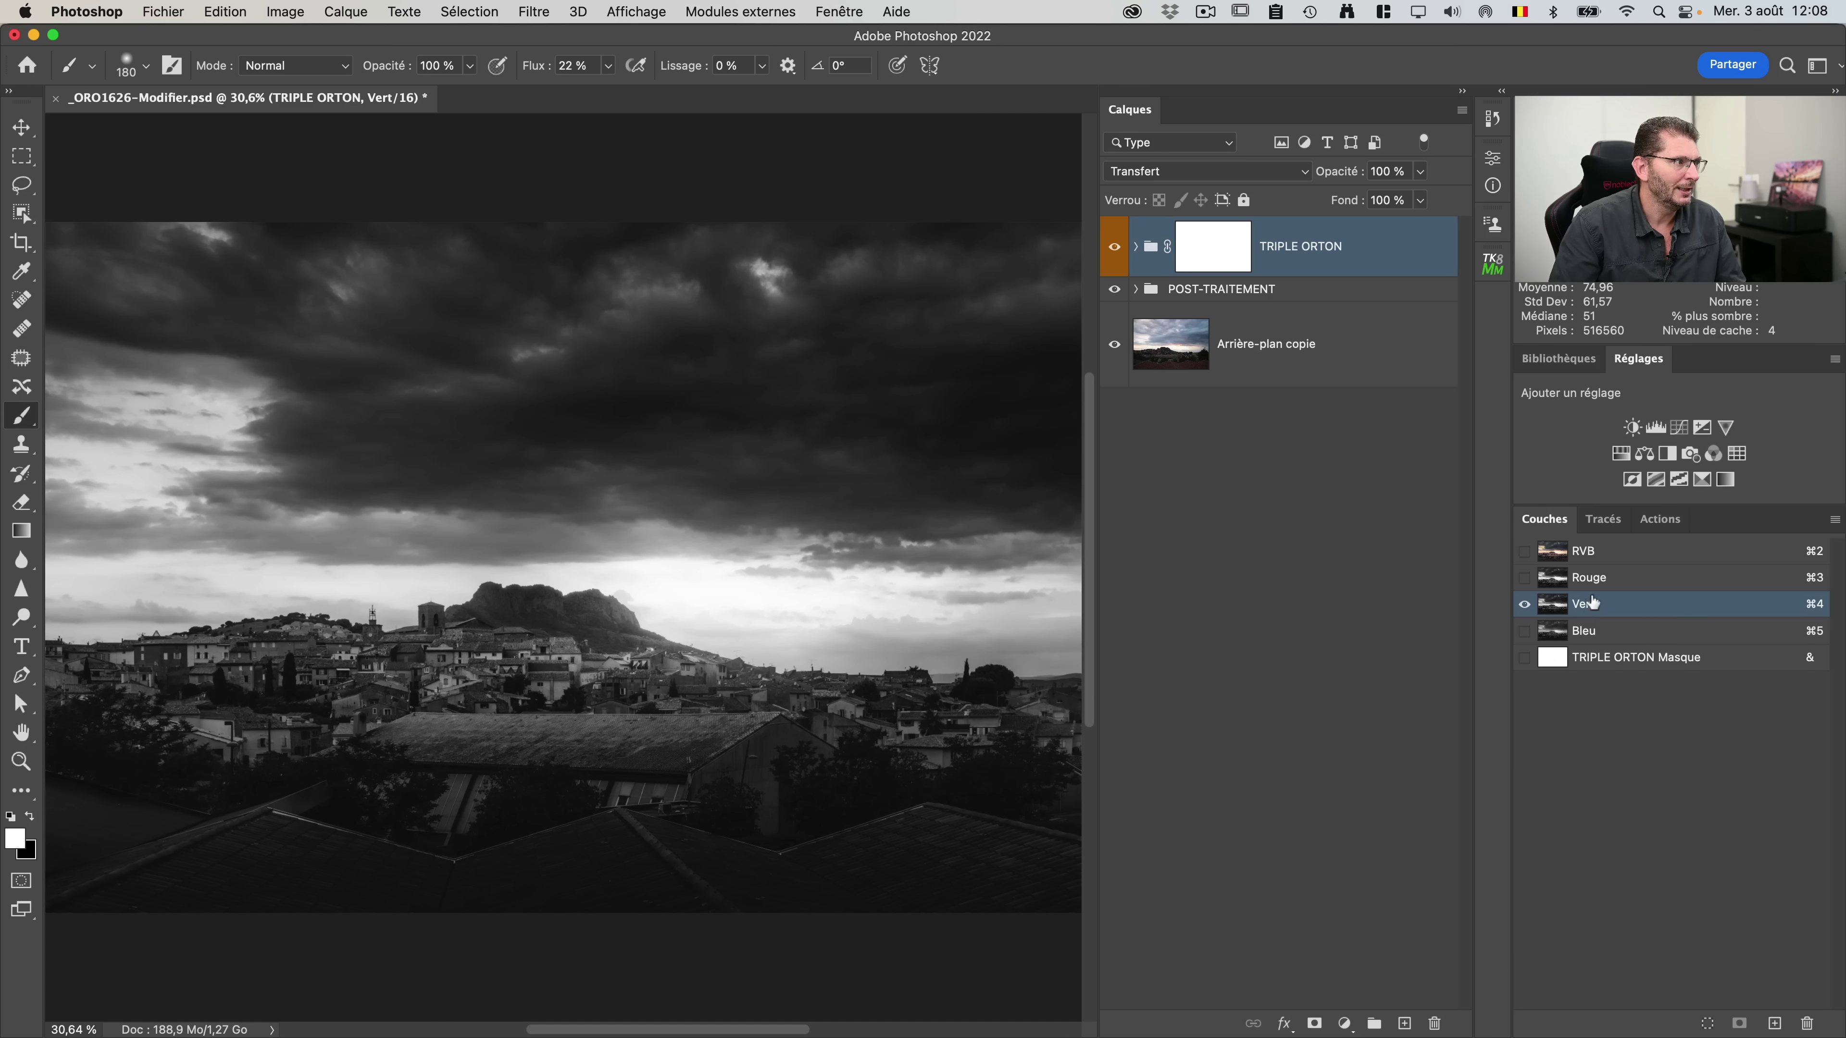
Step: Return to the RVB channel and use Apply Image to fill the TRIPLE ORTON group's mask from Fusionné, RVB, with Produit at 100%
click(1590, 579)
click(1590, 552)
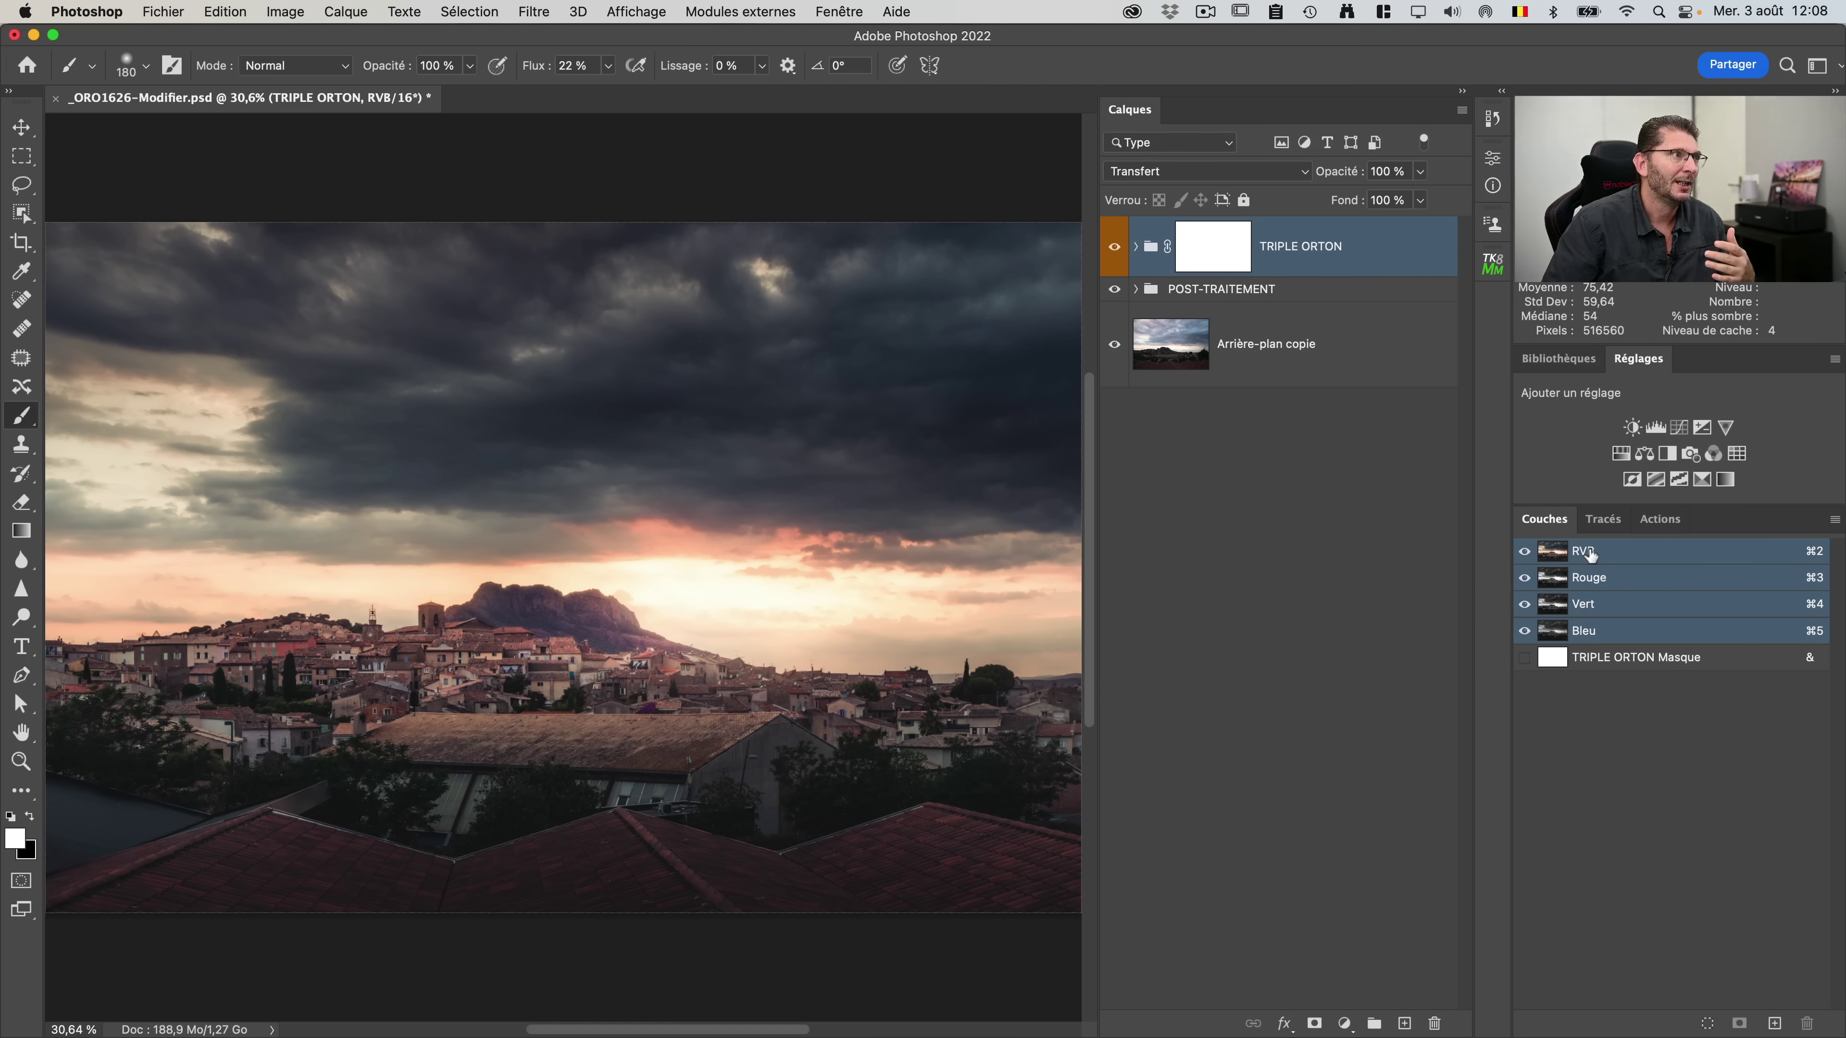
click(1232, 255)
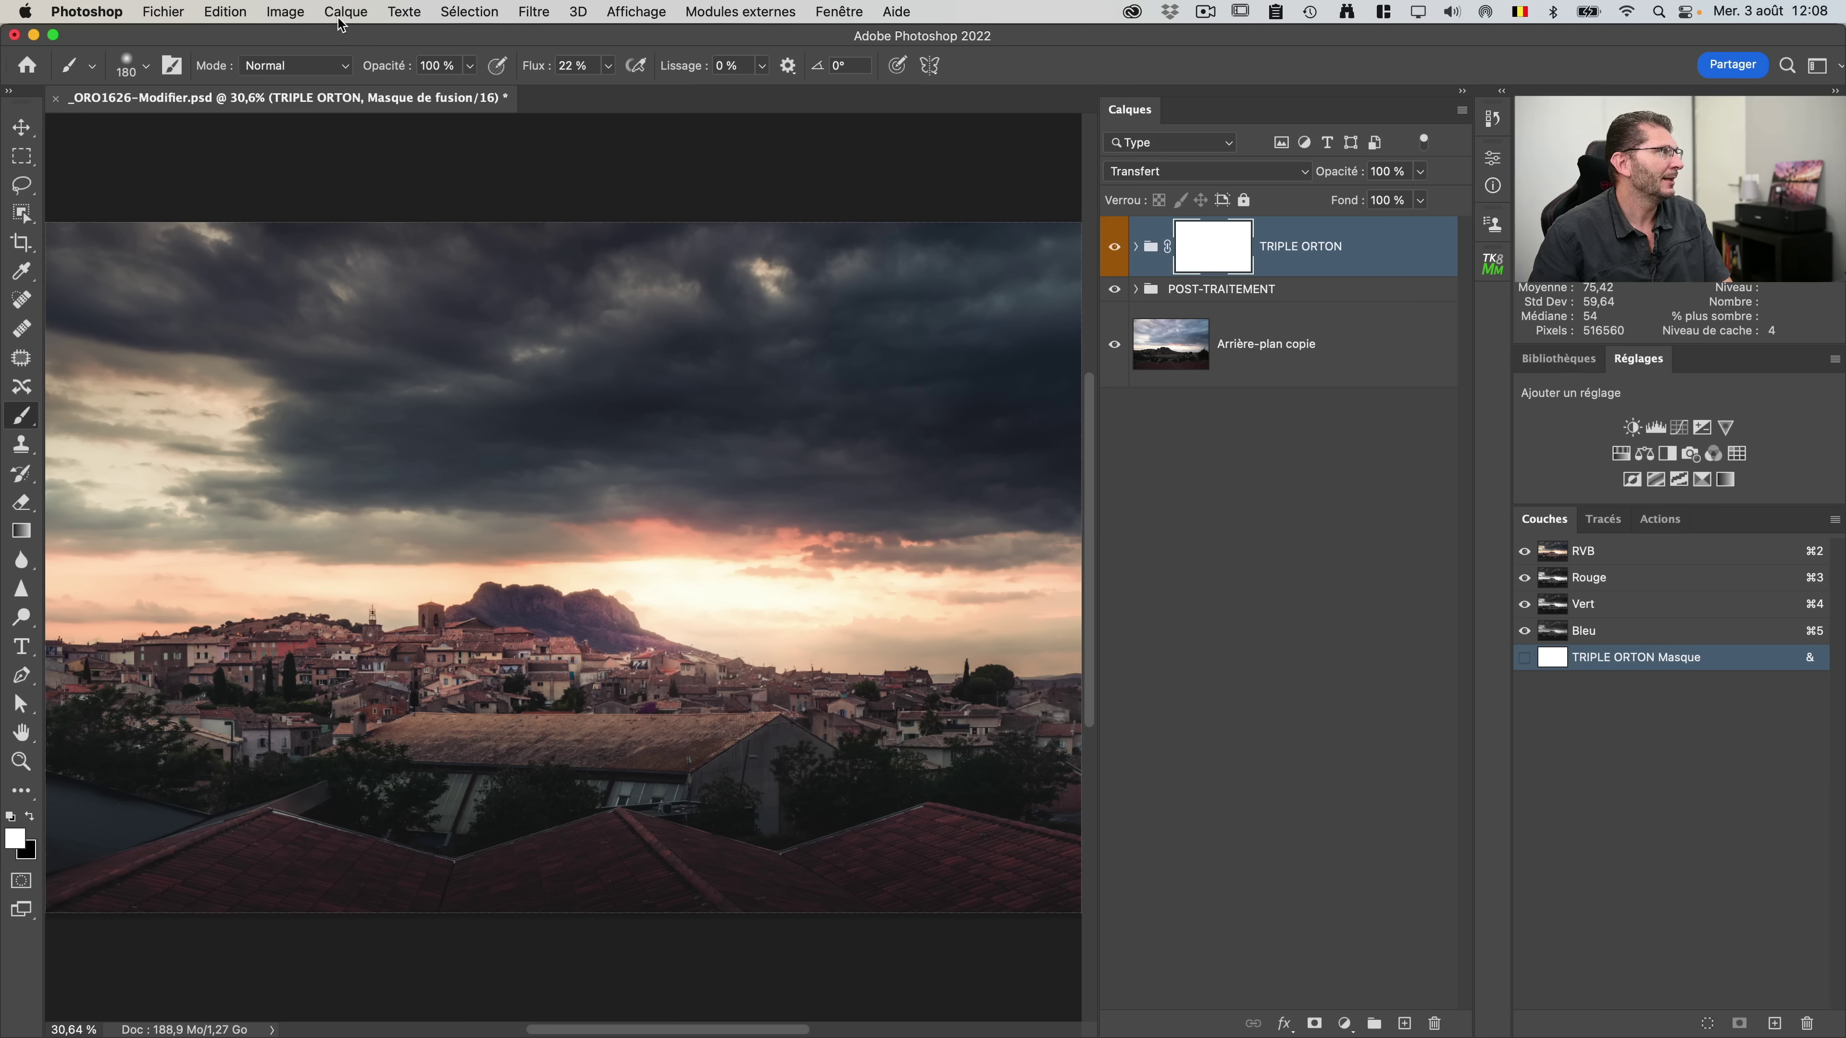
click(294, 12)
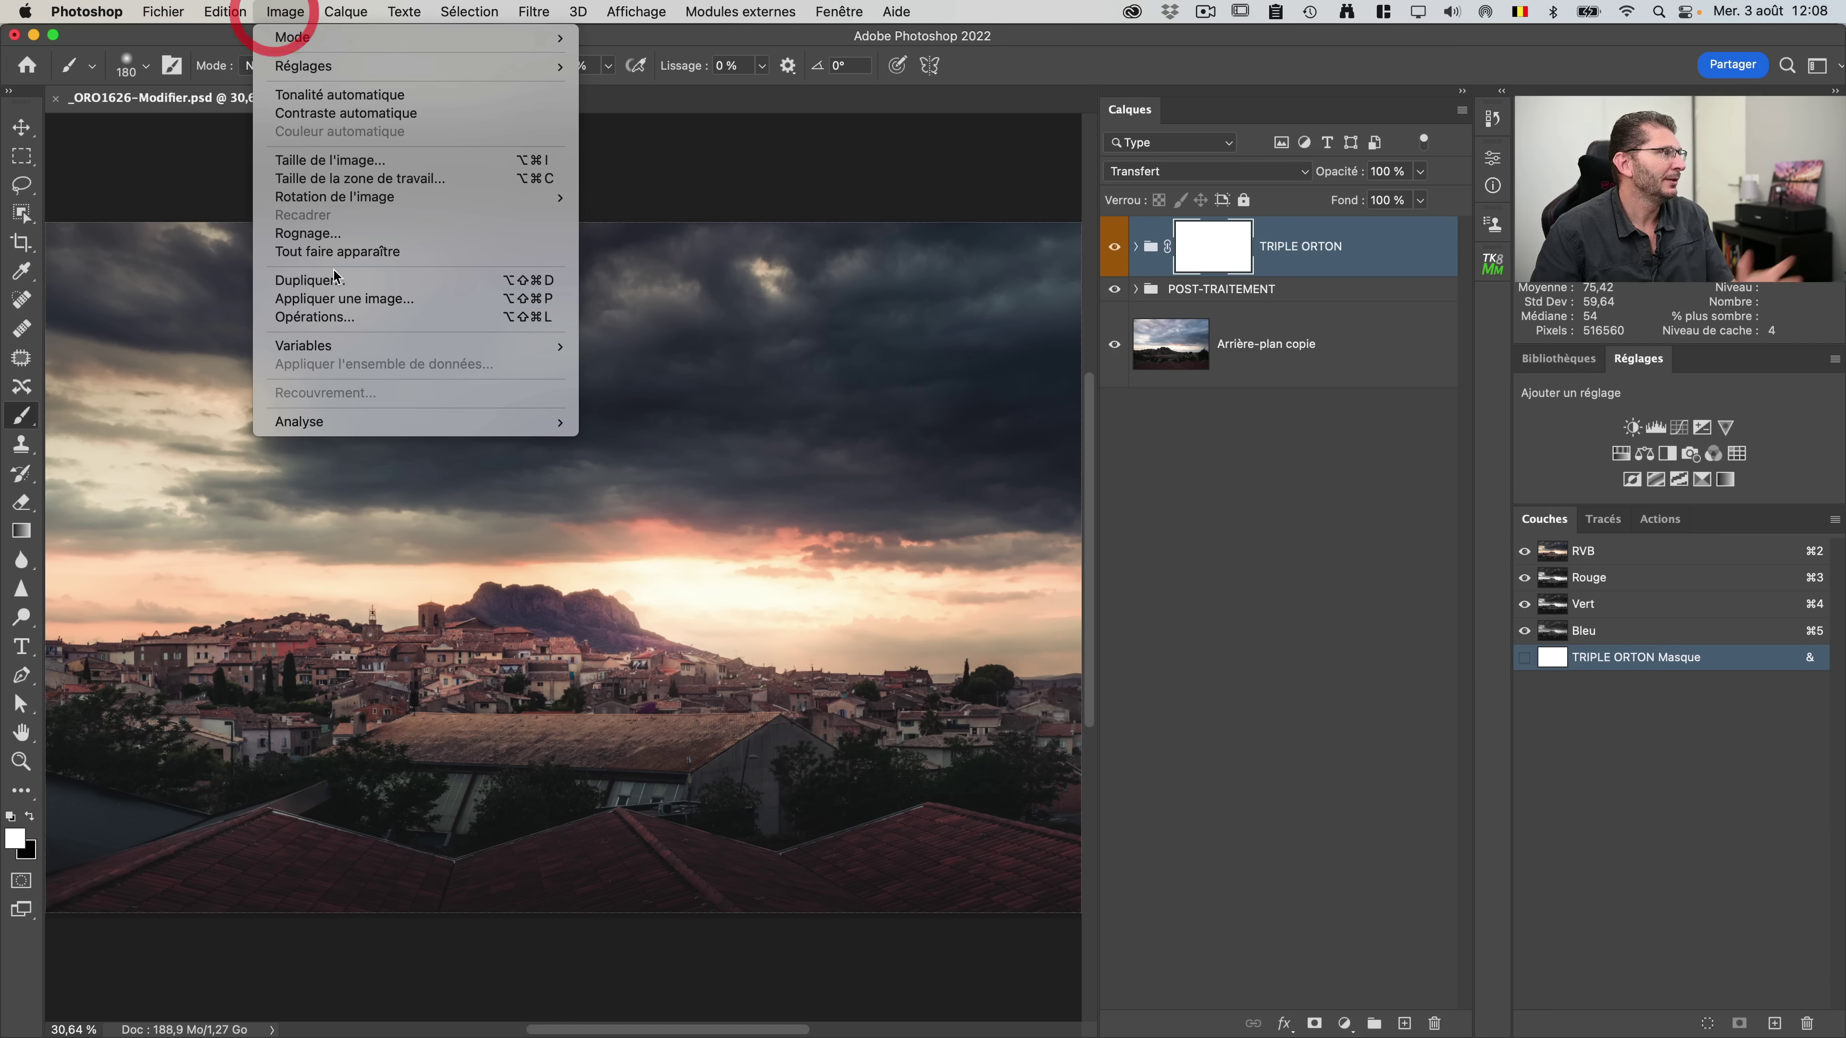
click(340, 298)
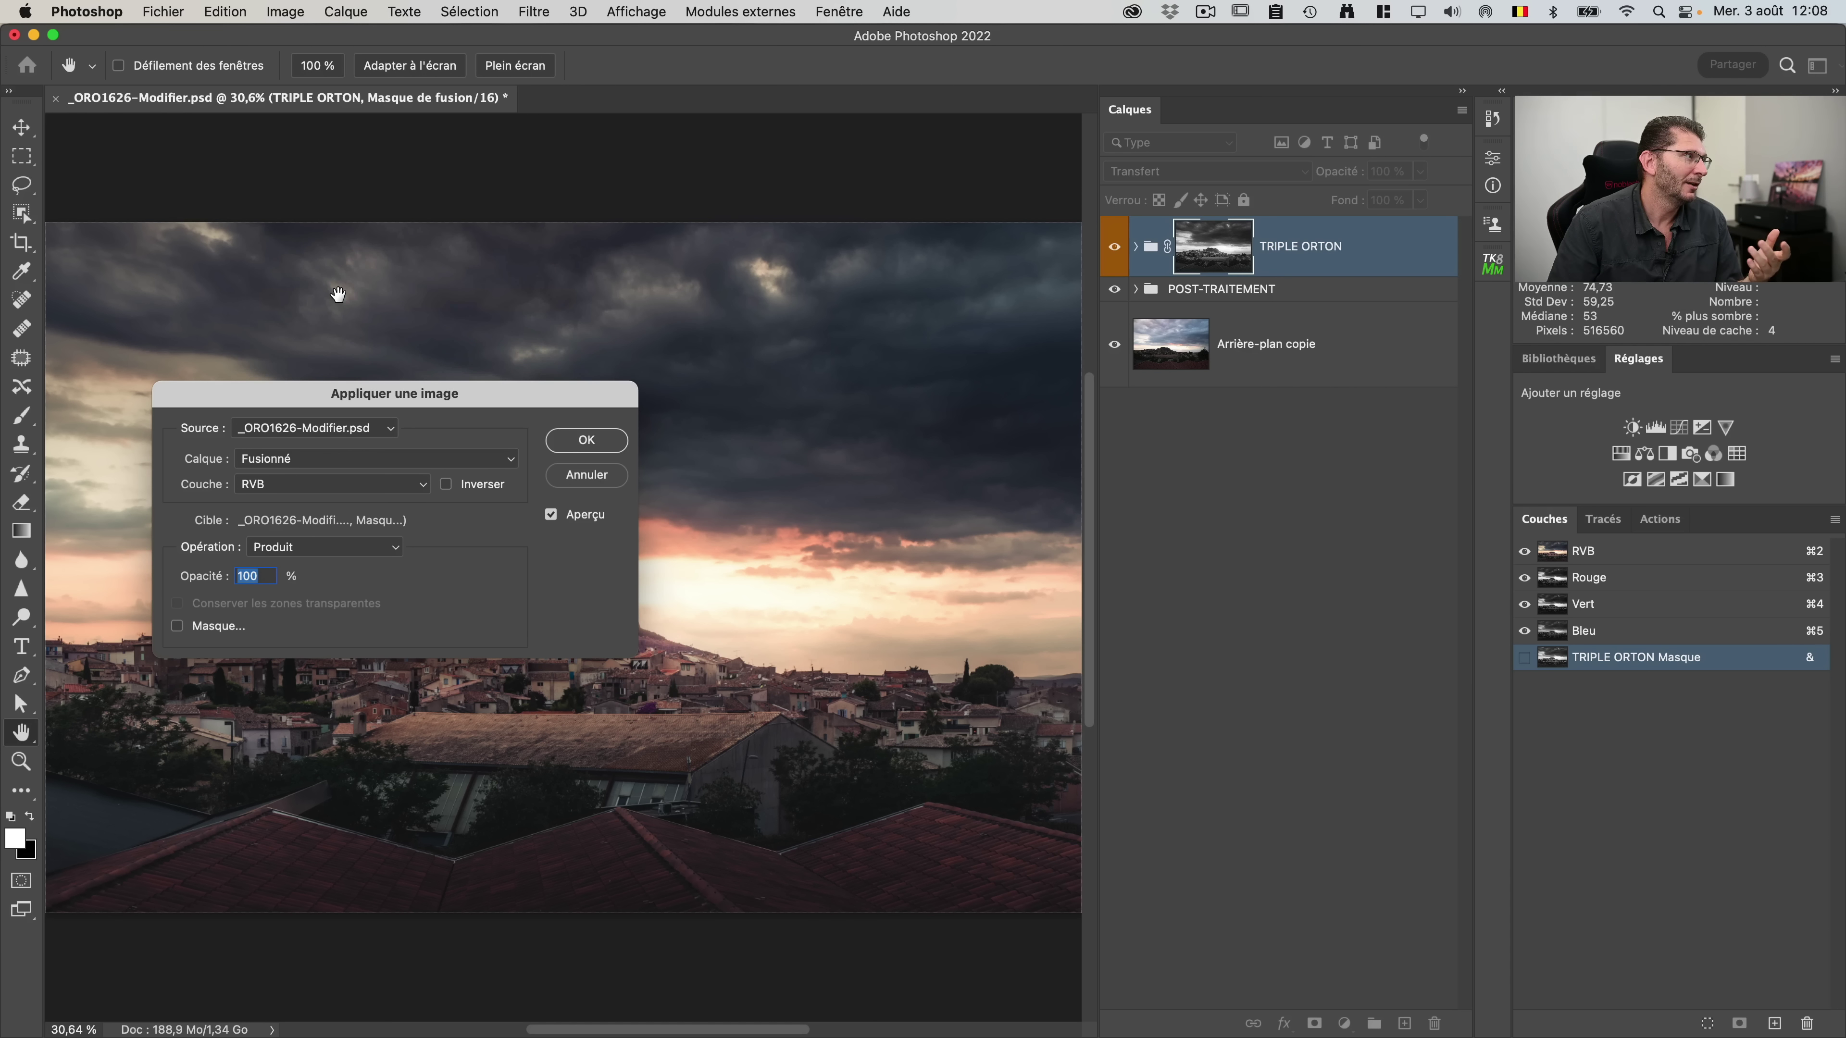
click(596, 442)
Step: Display the TRIPLE ORTON group's mask on its own to examine its tones, and return to the colour image
alt+click(1224, 258)
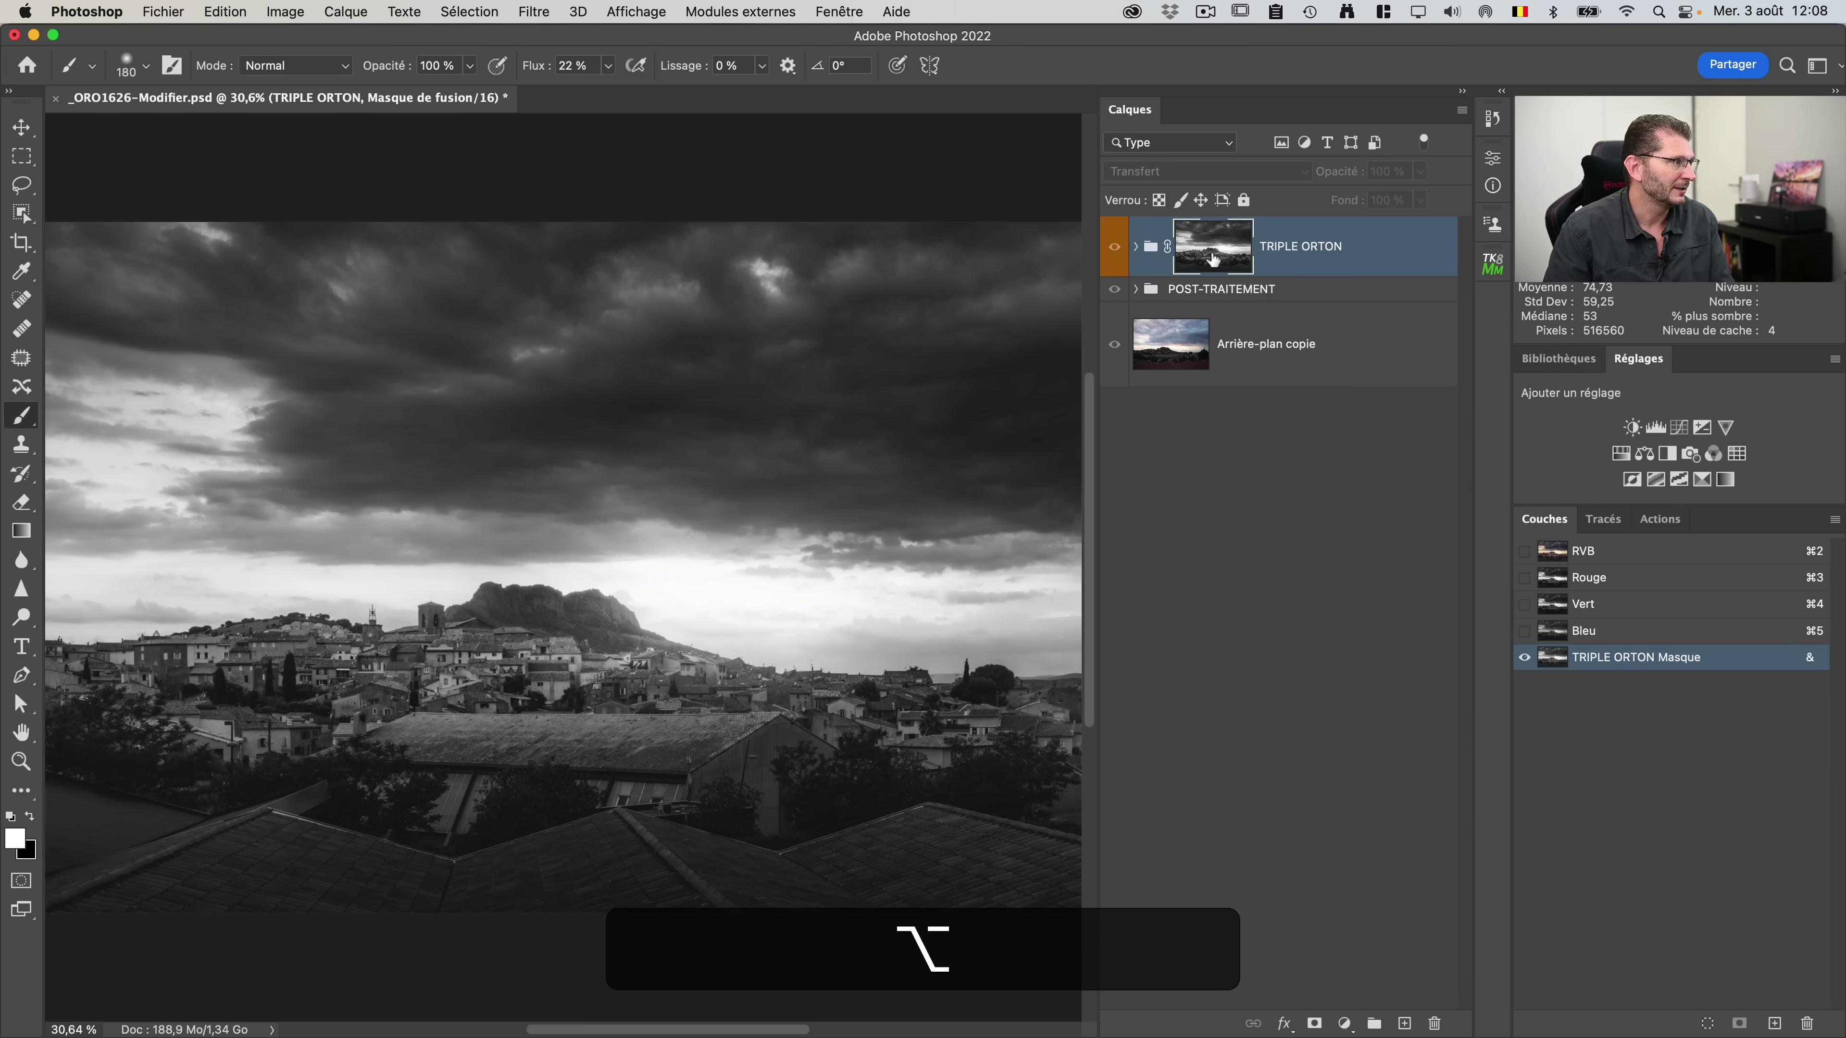
alt+click(1213, 258)
alt+click(1213, 259)
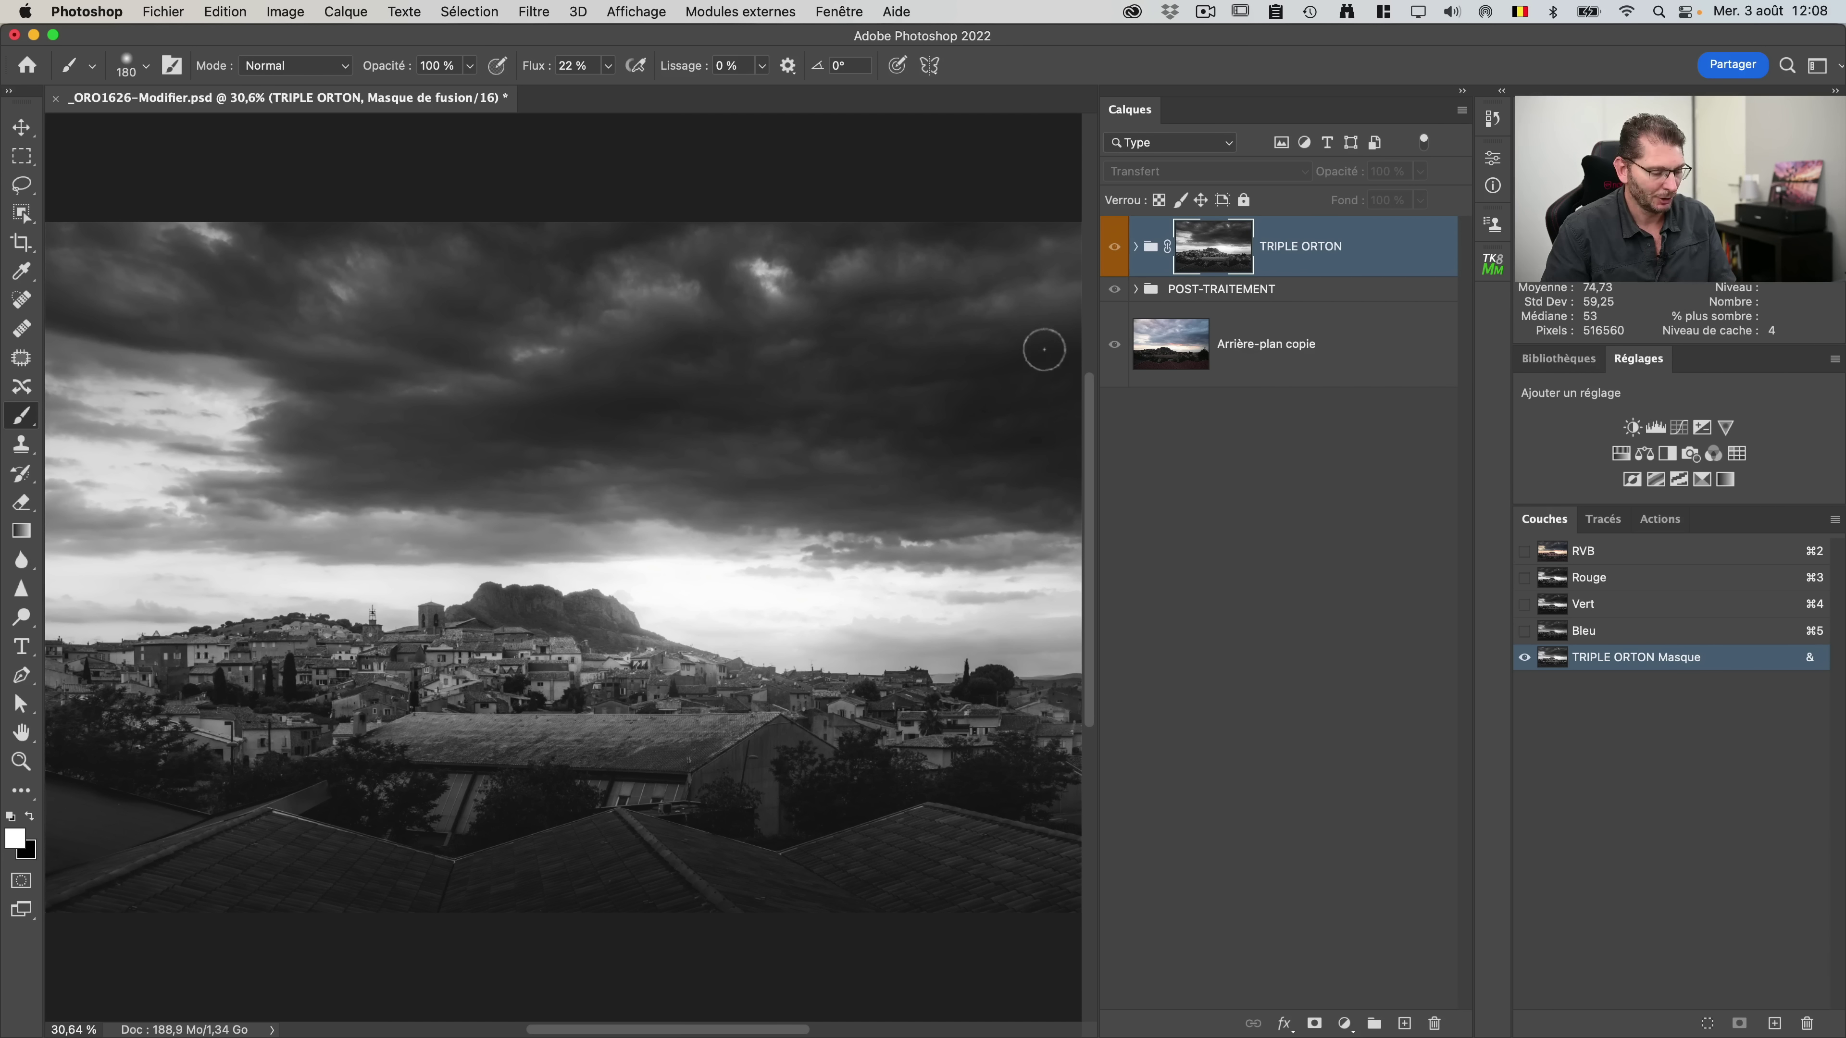
click(1213, 249)
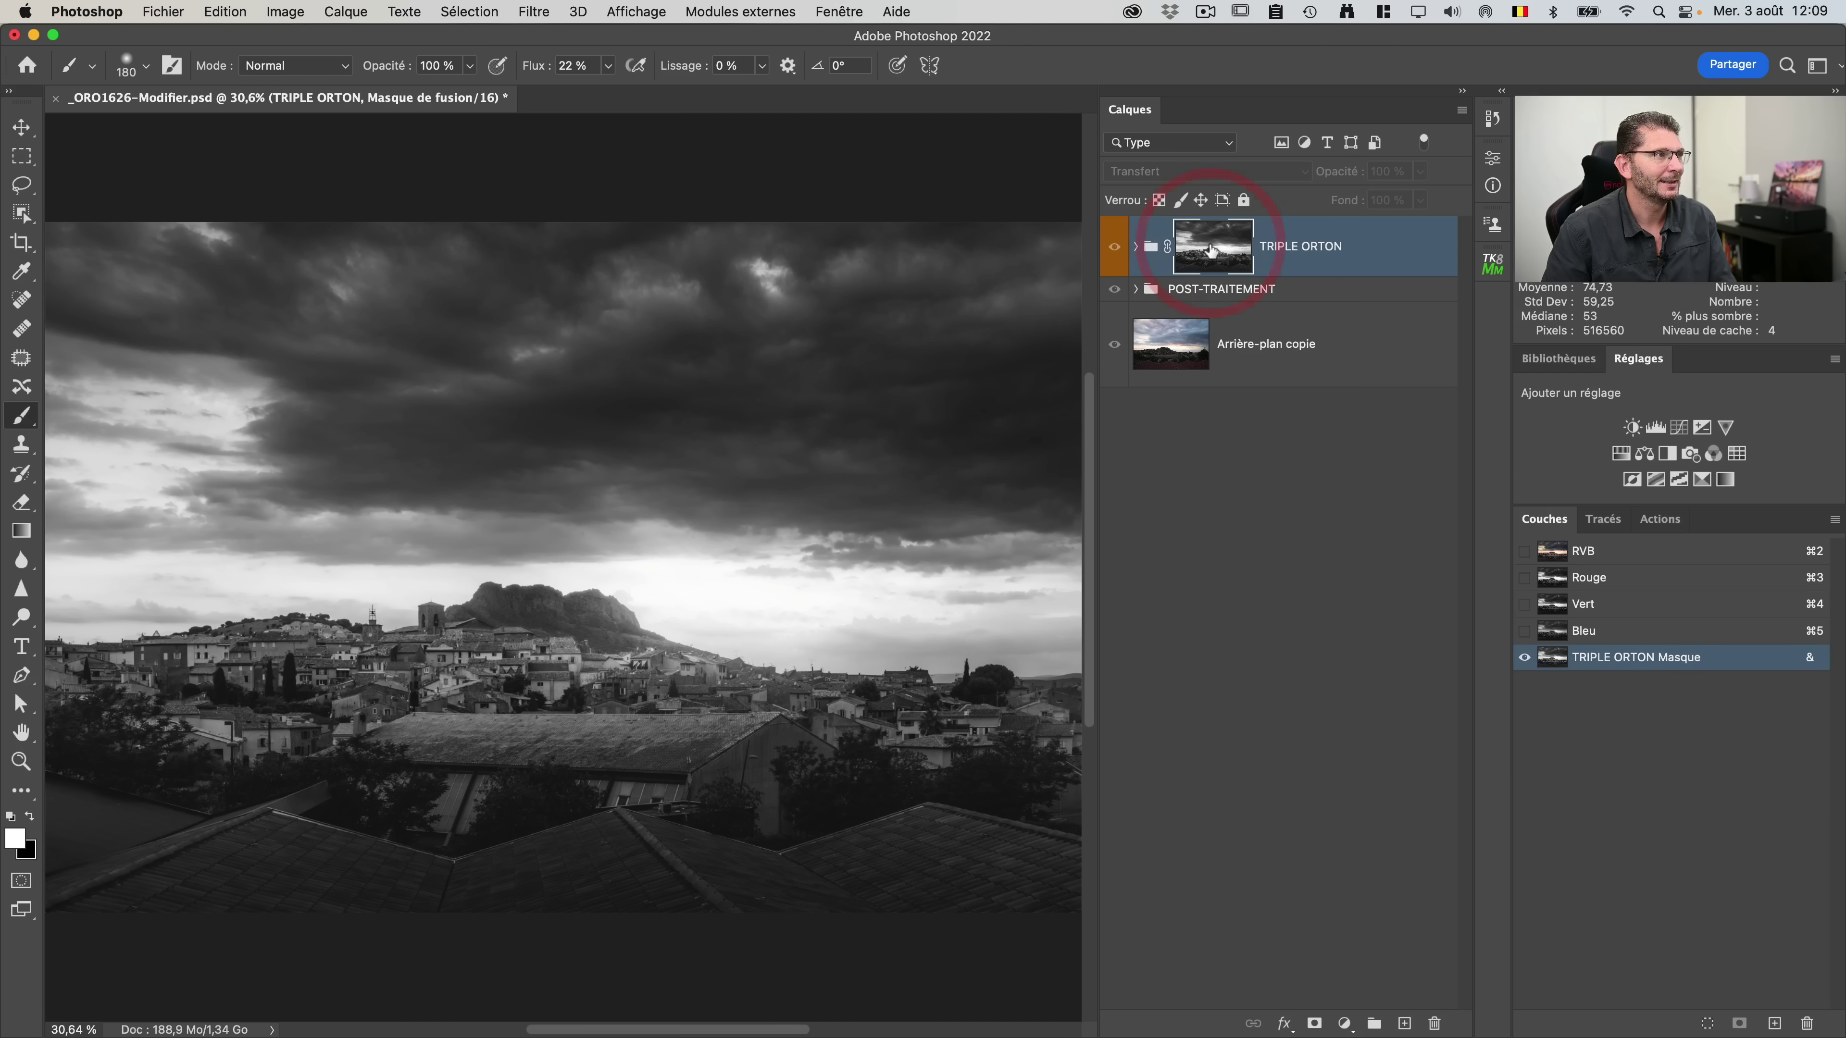
alt+click(1211, 249)
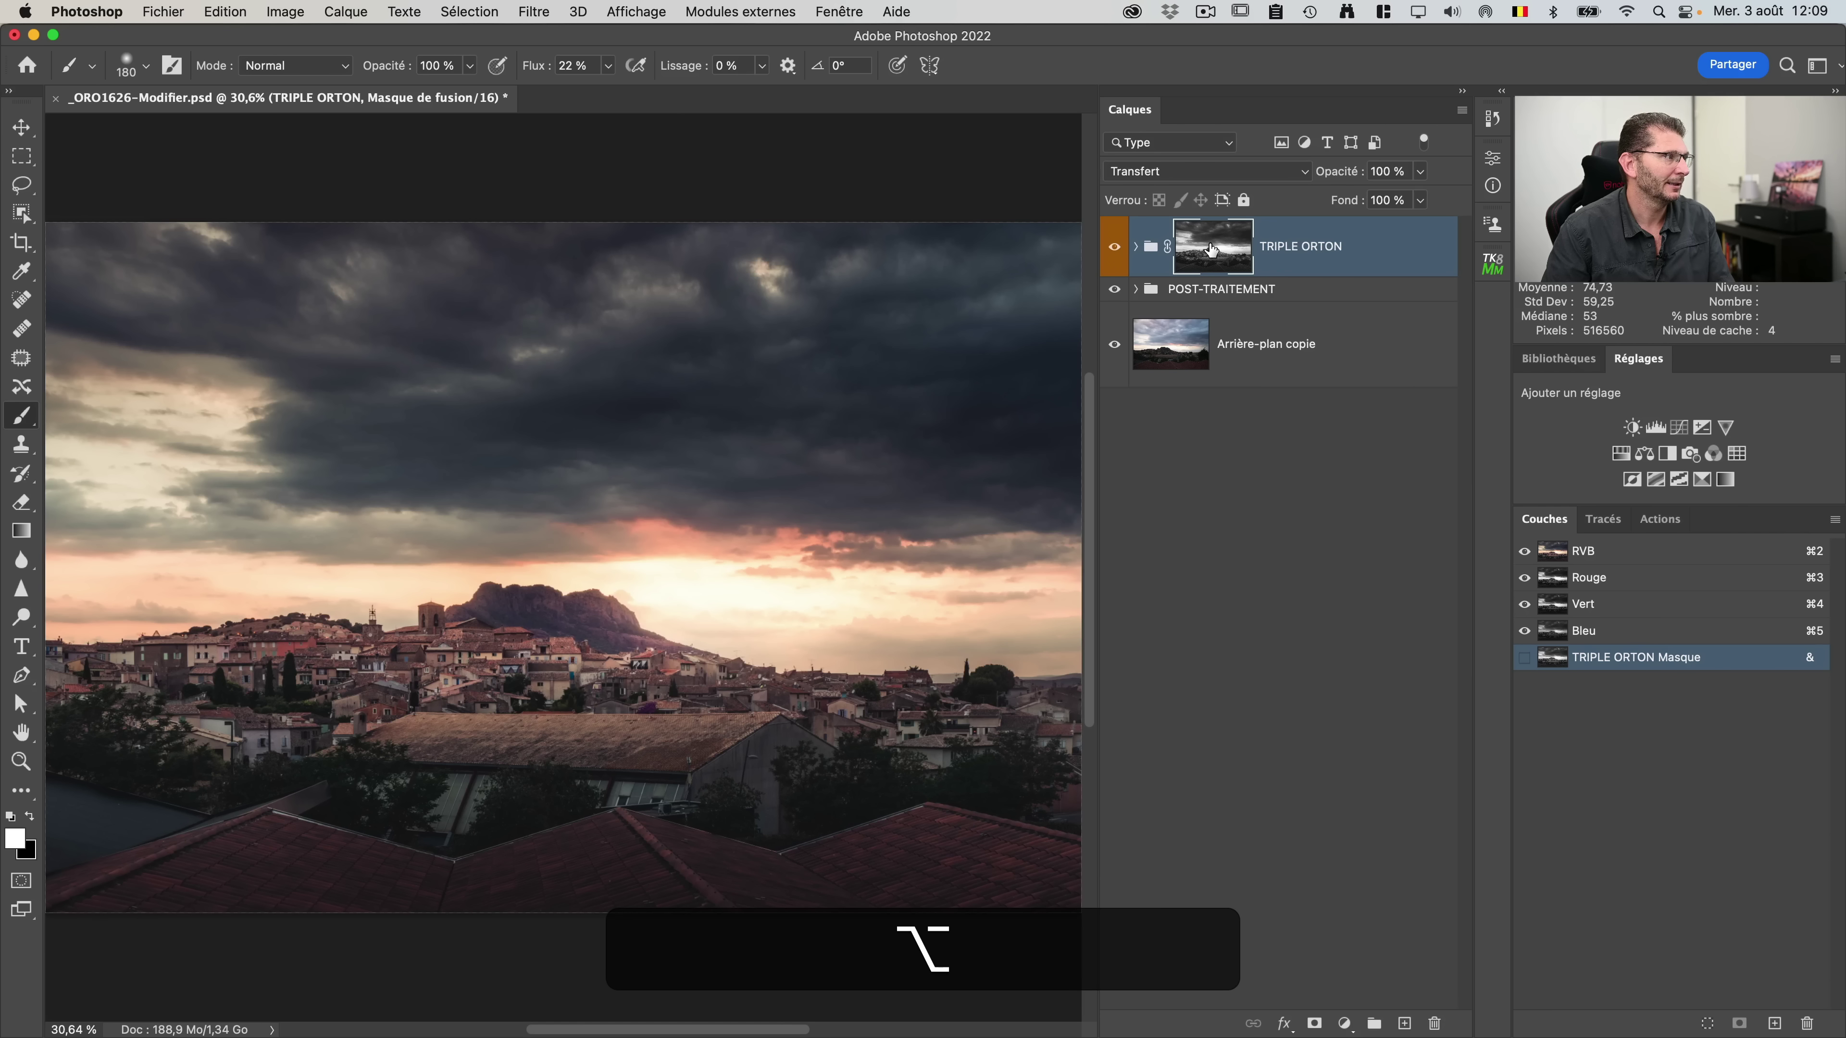
Step: Compare the photo with and without the TRIPLE ORTON group, and with its luminosity mask disabled and enabled
click(1116, 251)
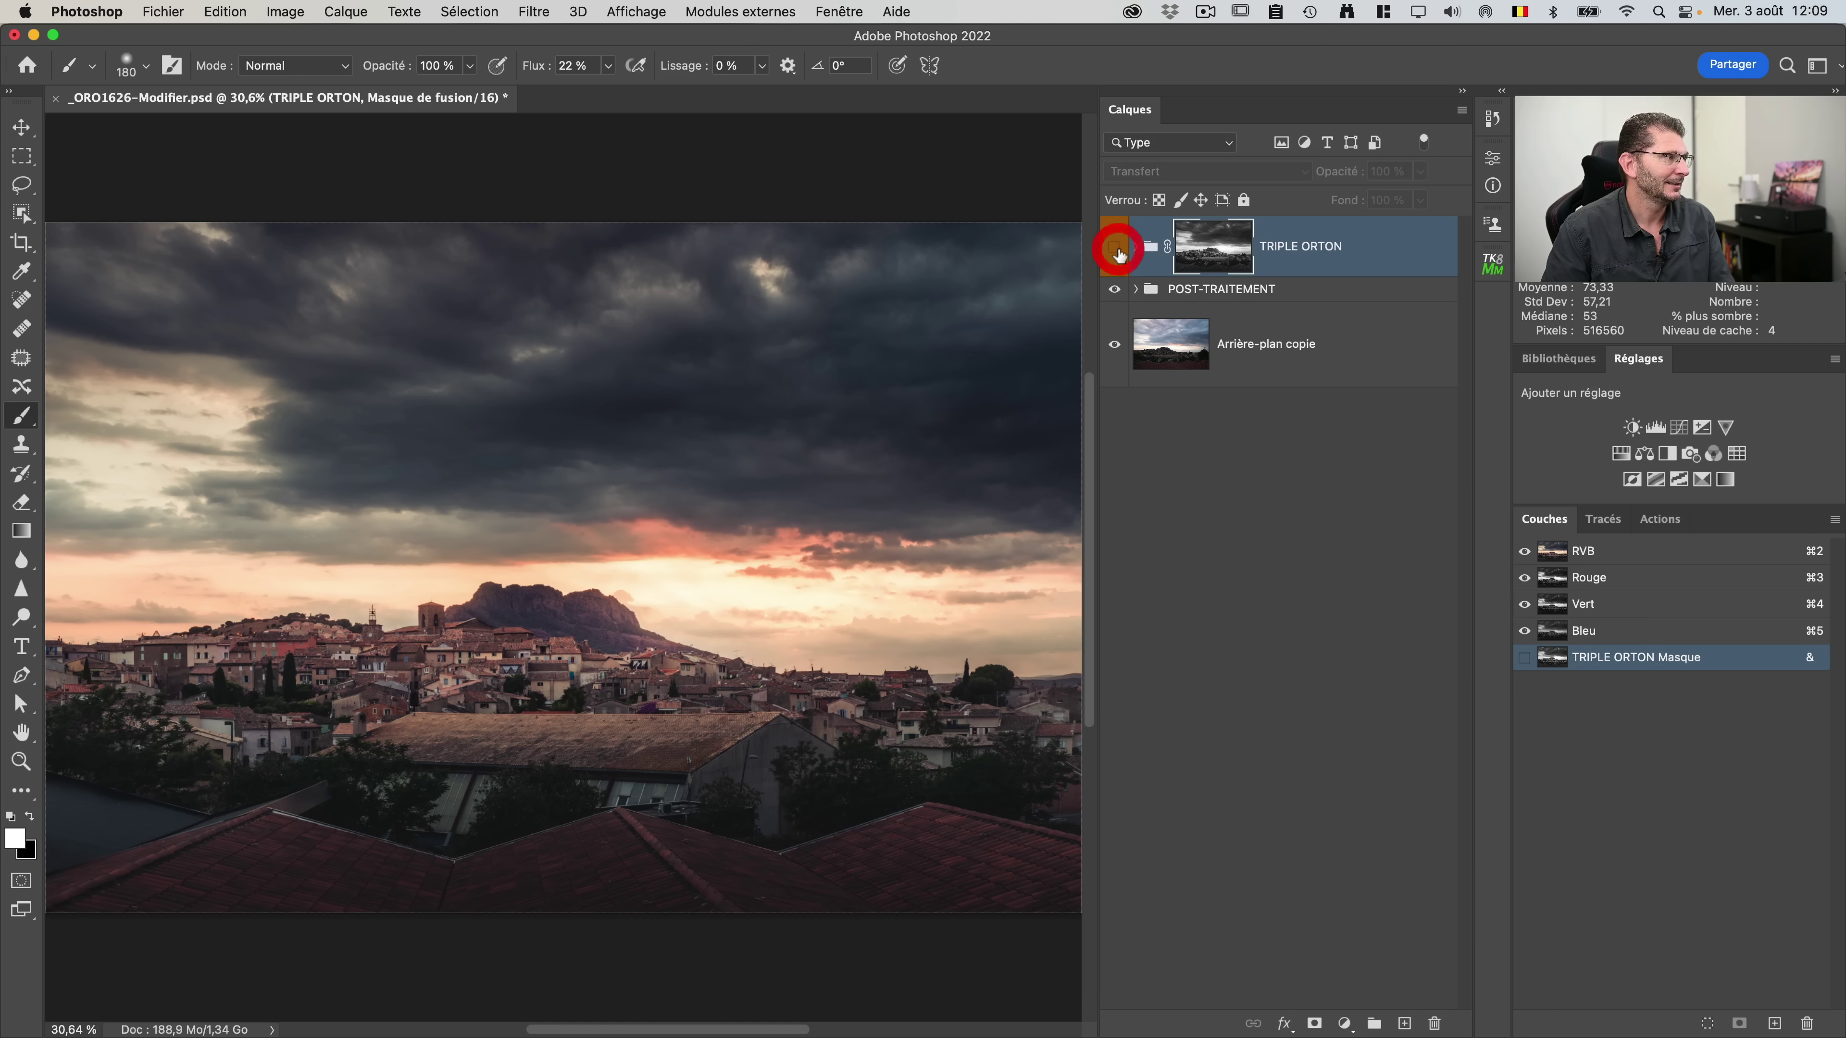
click(1116, 251)
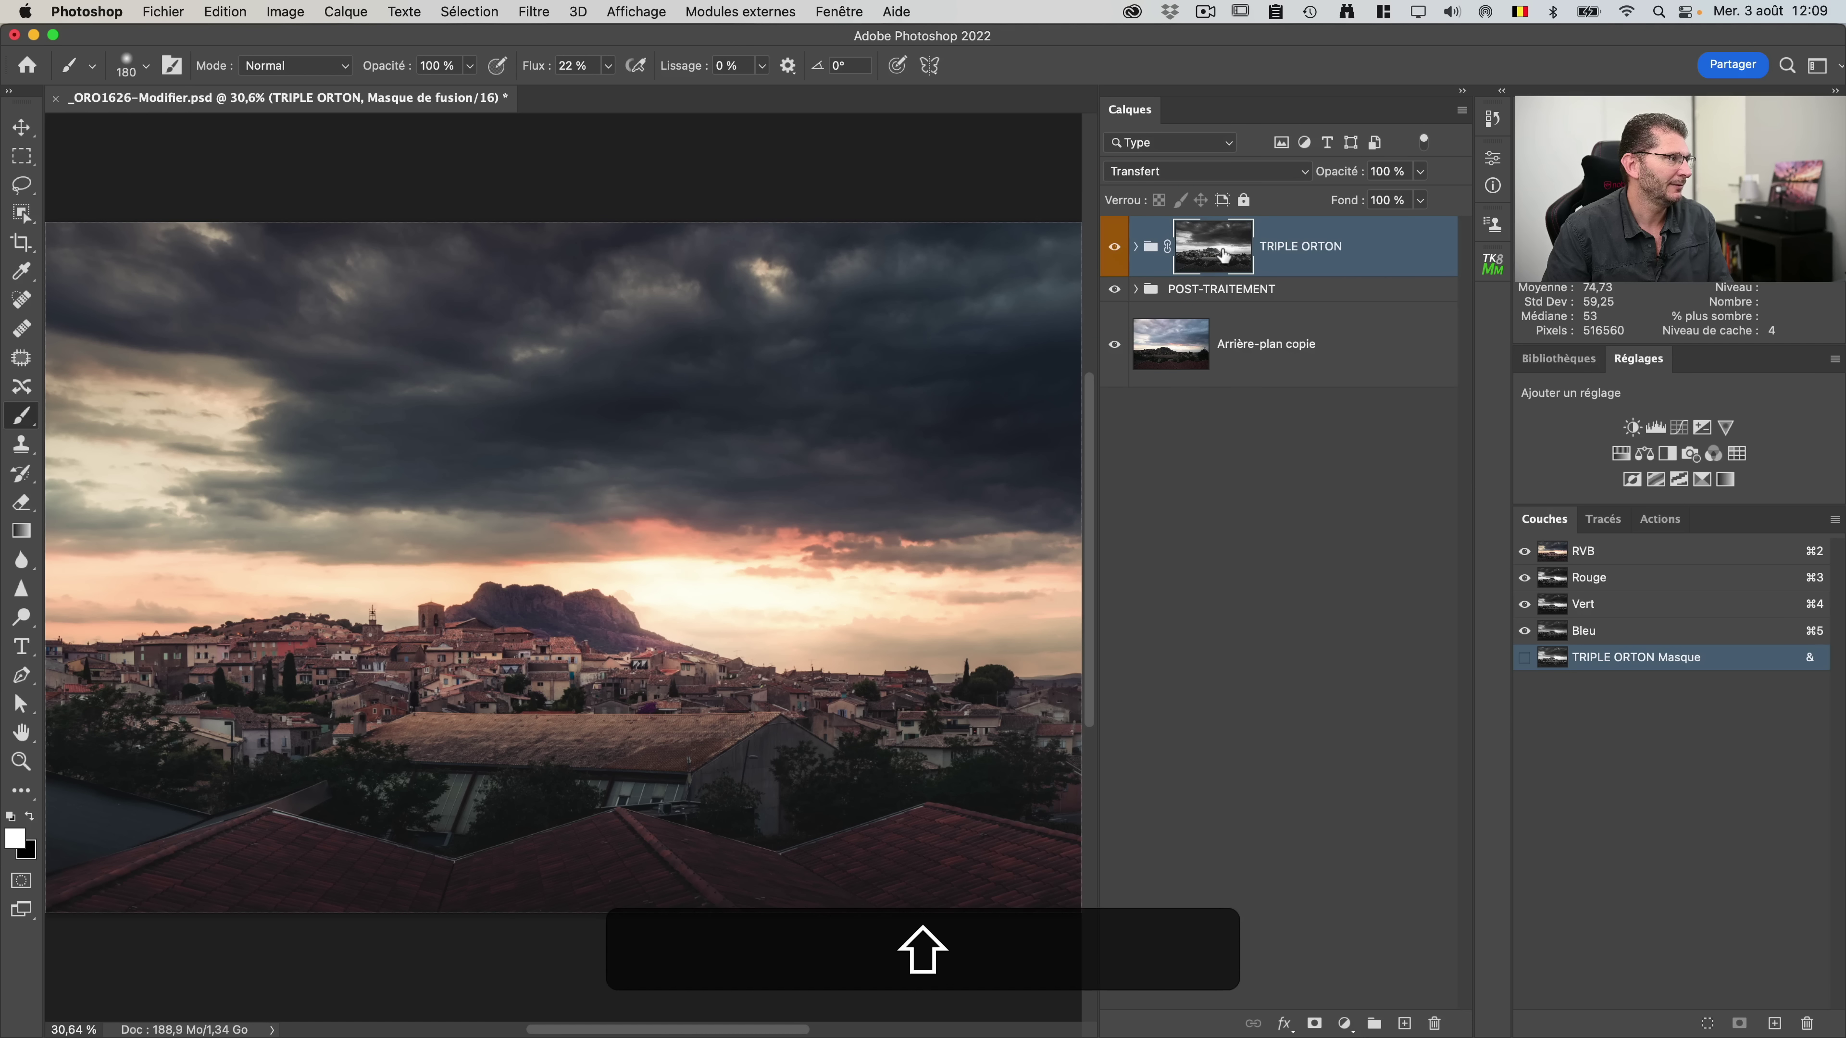
shift+click(1223, 254)
shift+click(1223, 254)
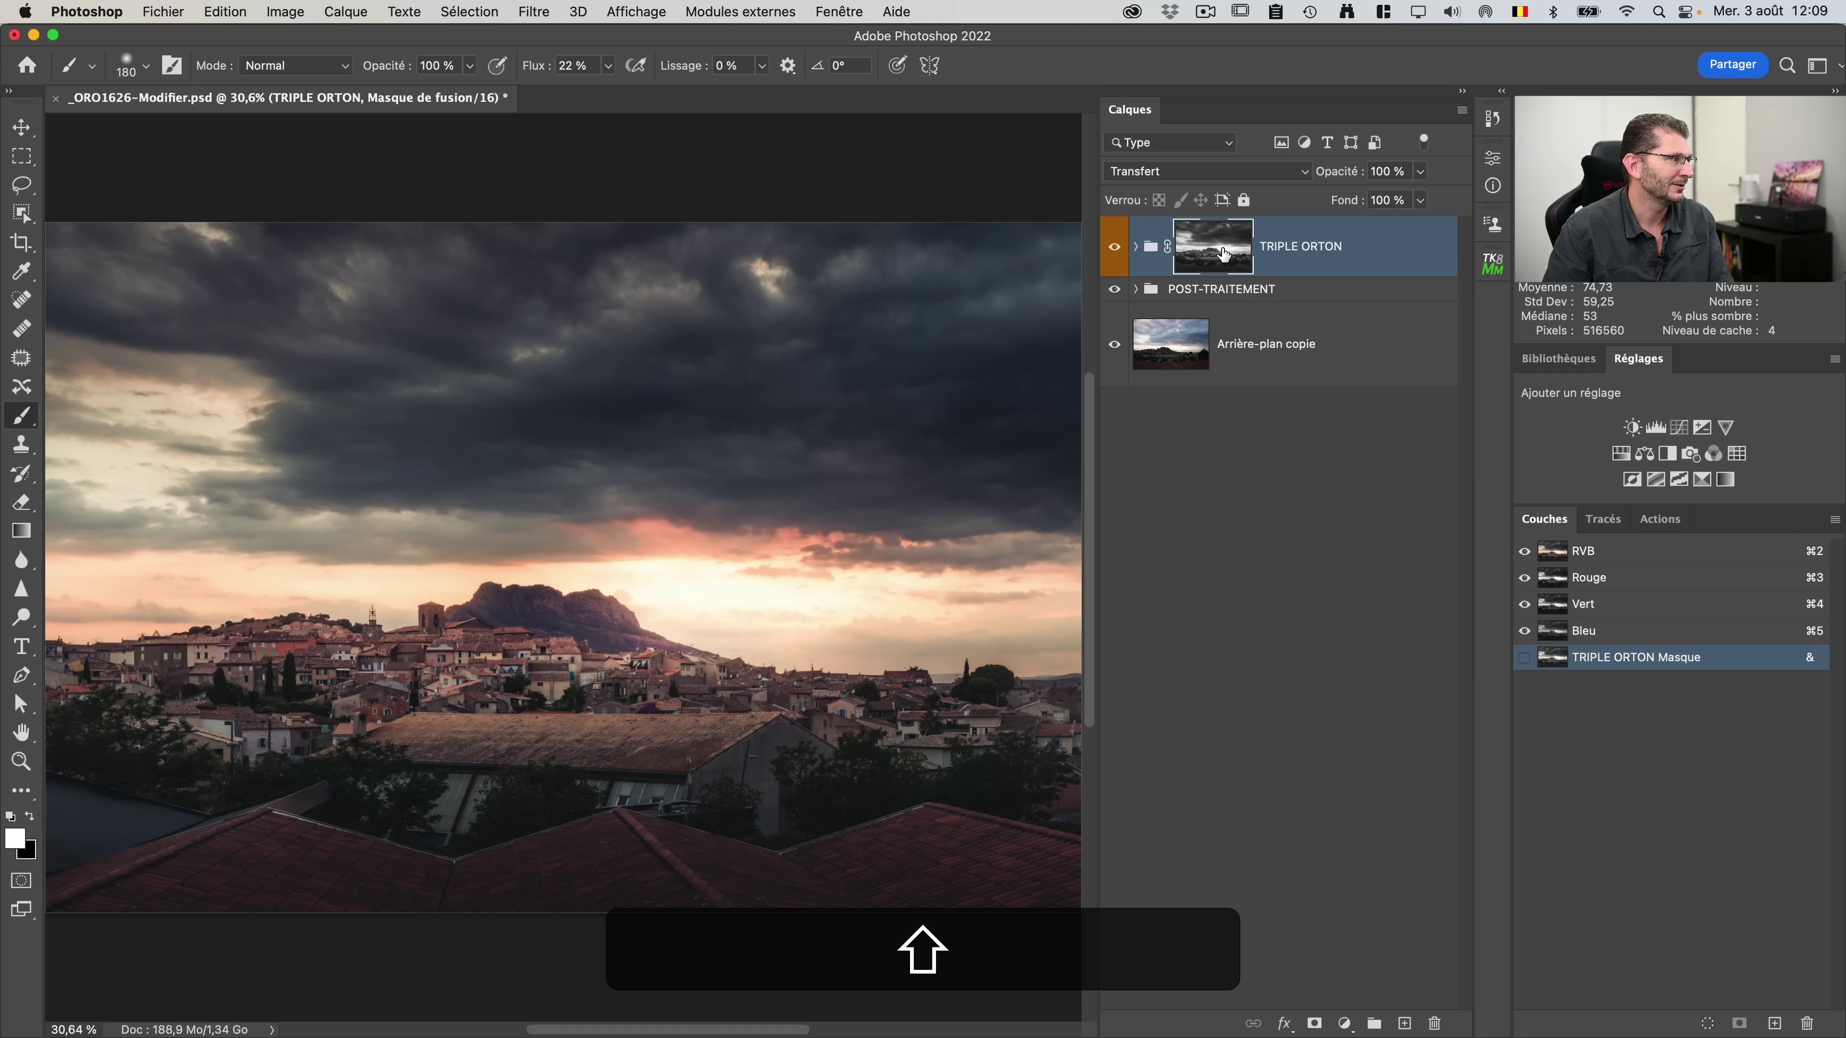
shift+click(1223, 254)
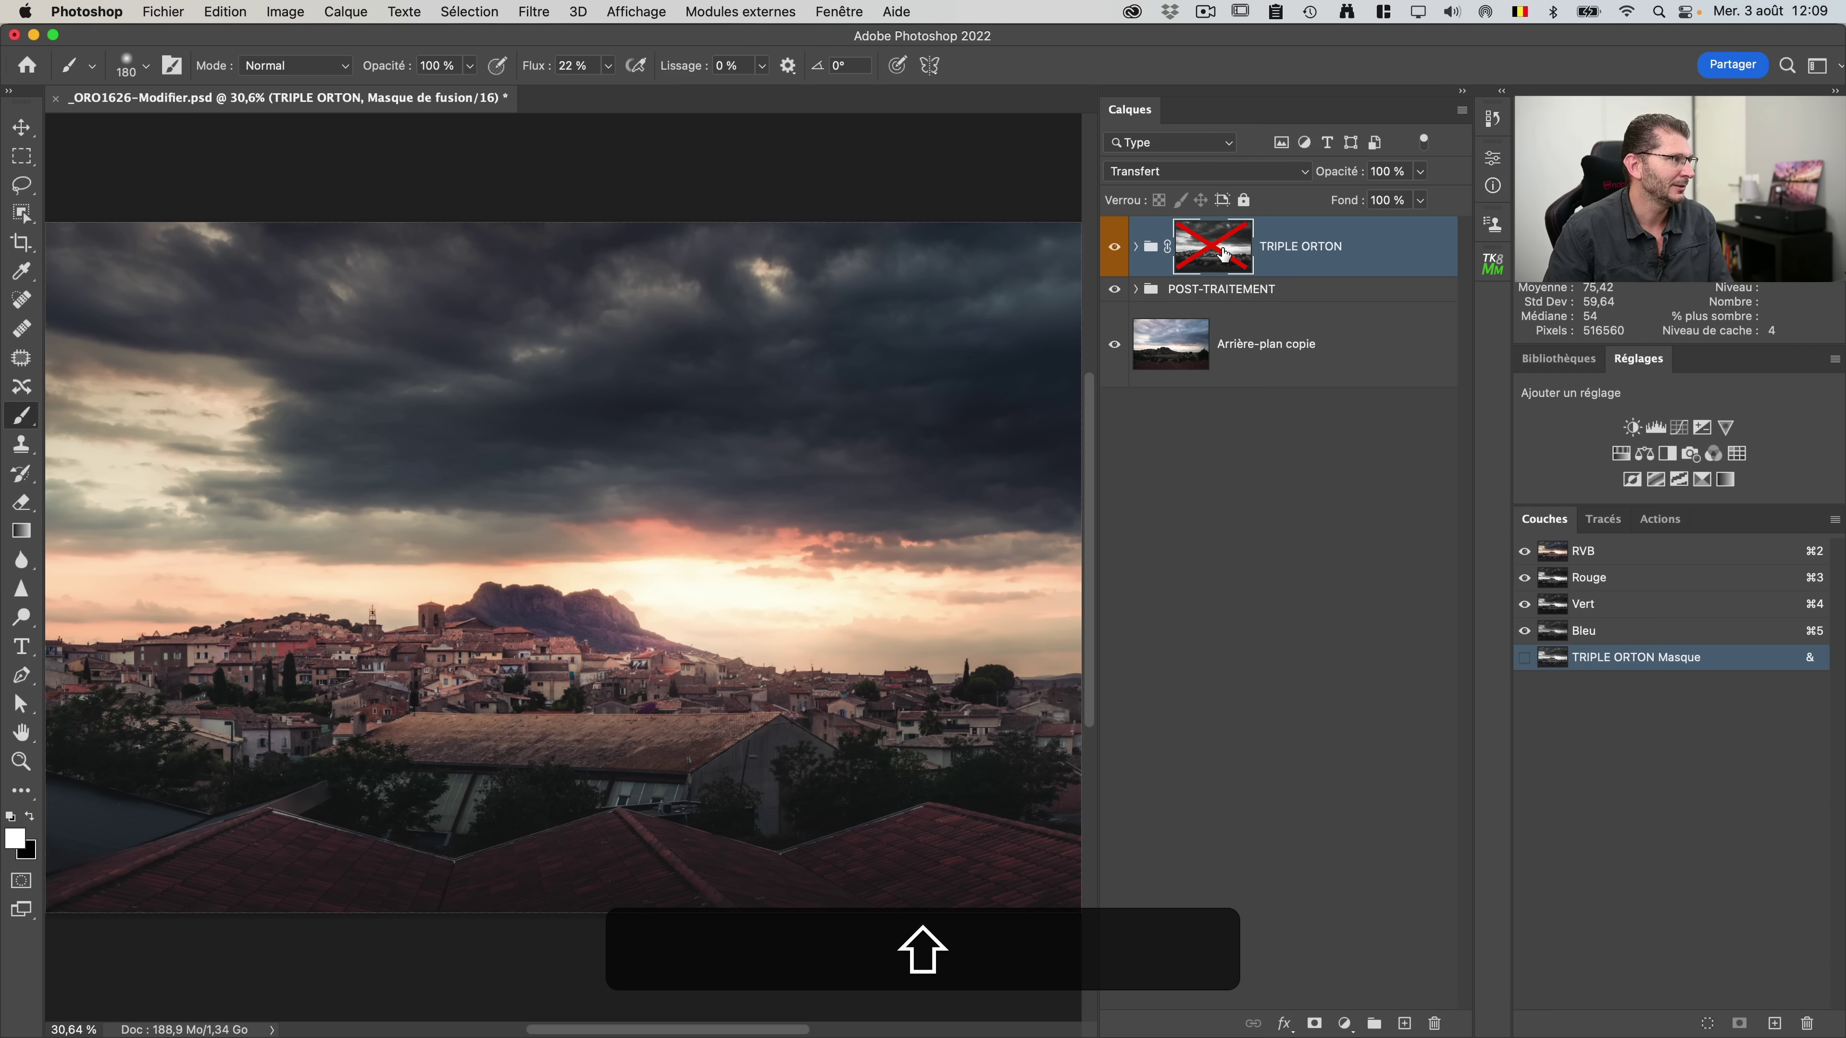
shift+click(1223, 255)
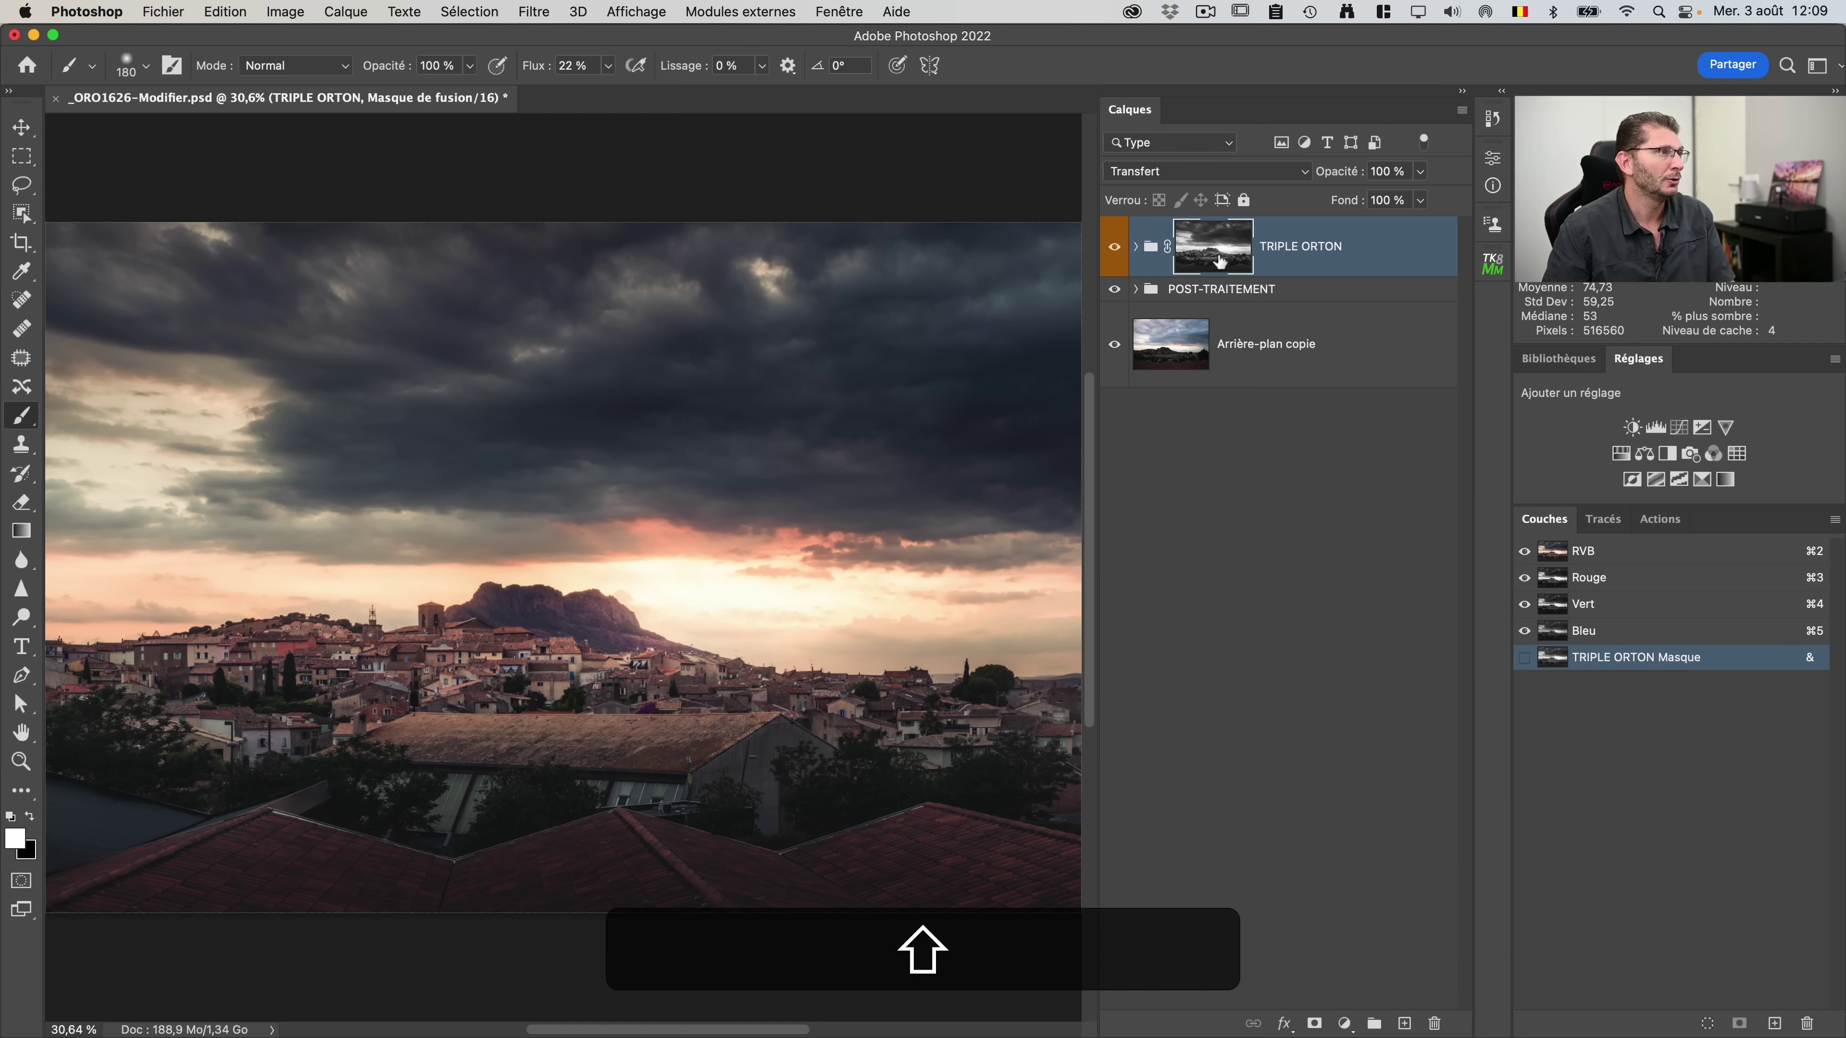
shift+click(1220, 260)
shift+click(1220, 261)
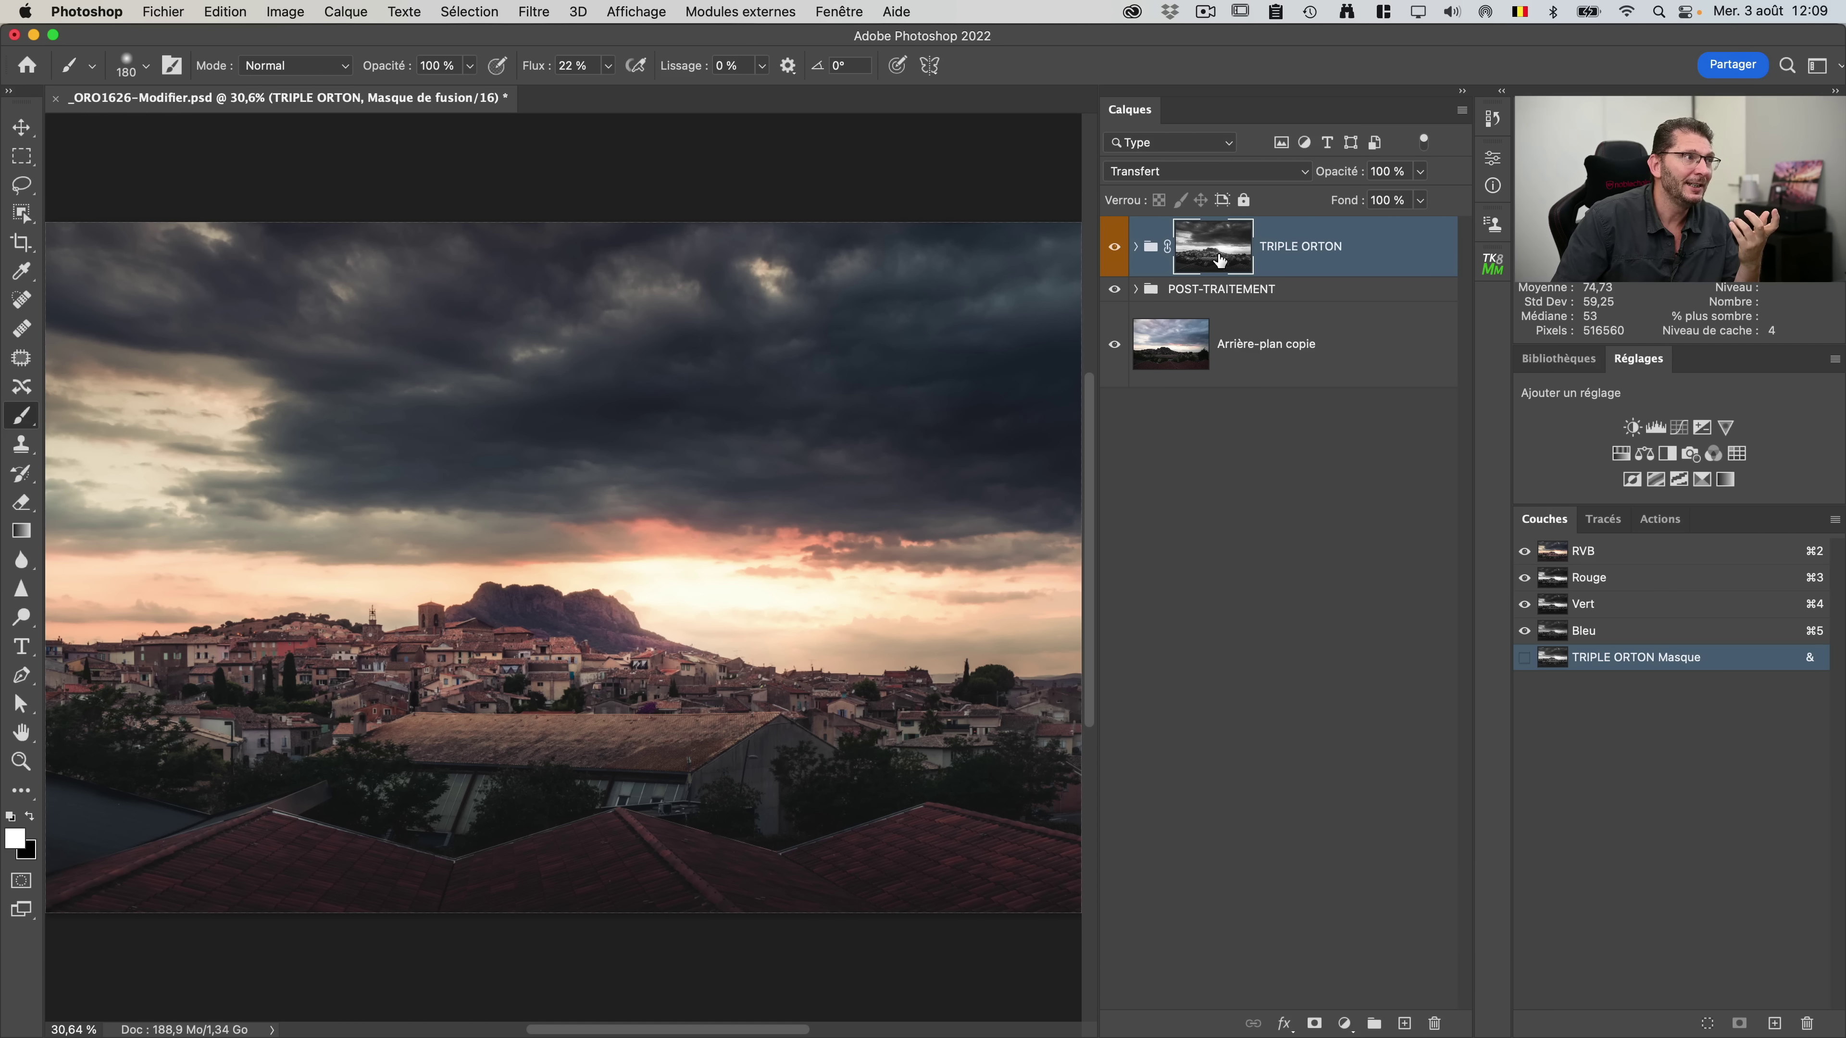
Step: Lower the density of the TRIPLE ORTON group's mask to 56%
double_click(1220, 260)
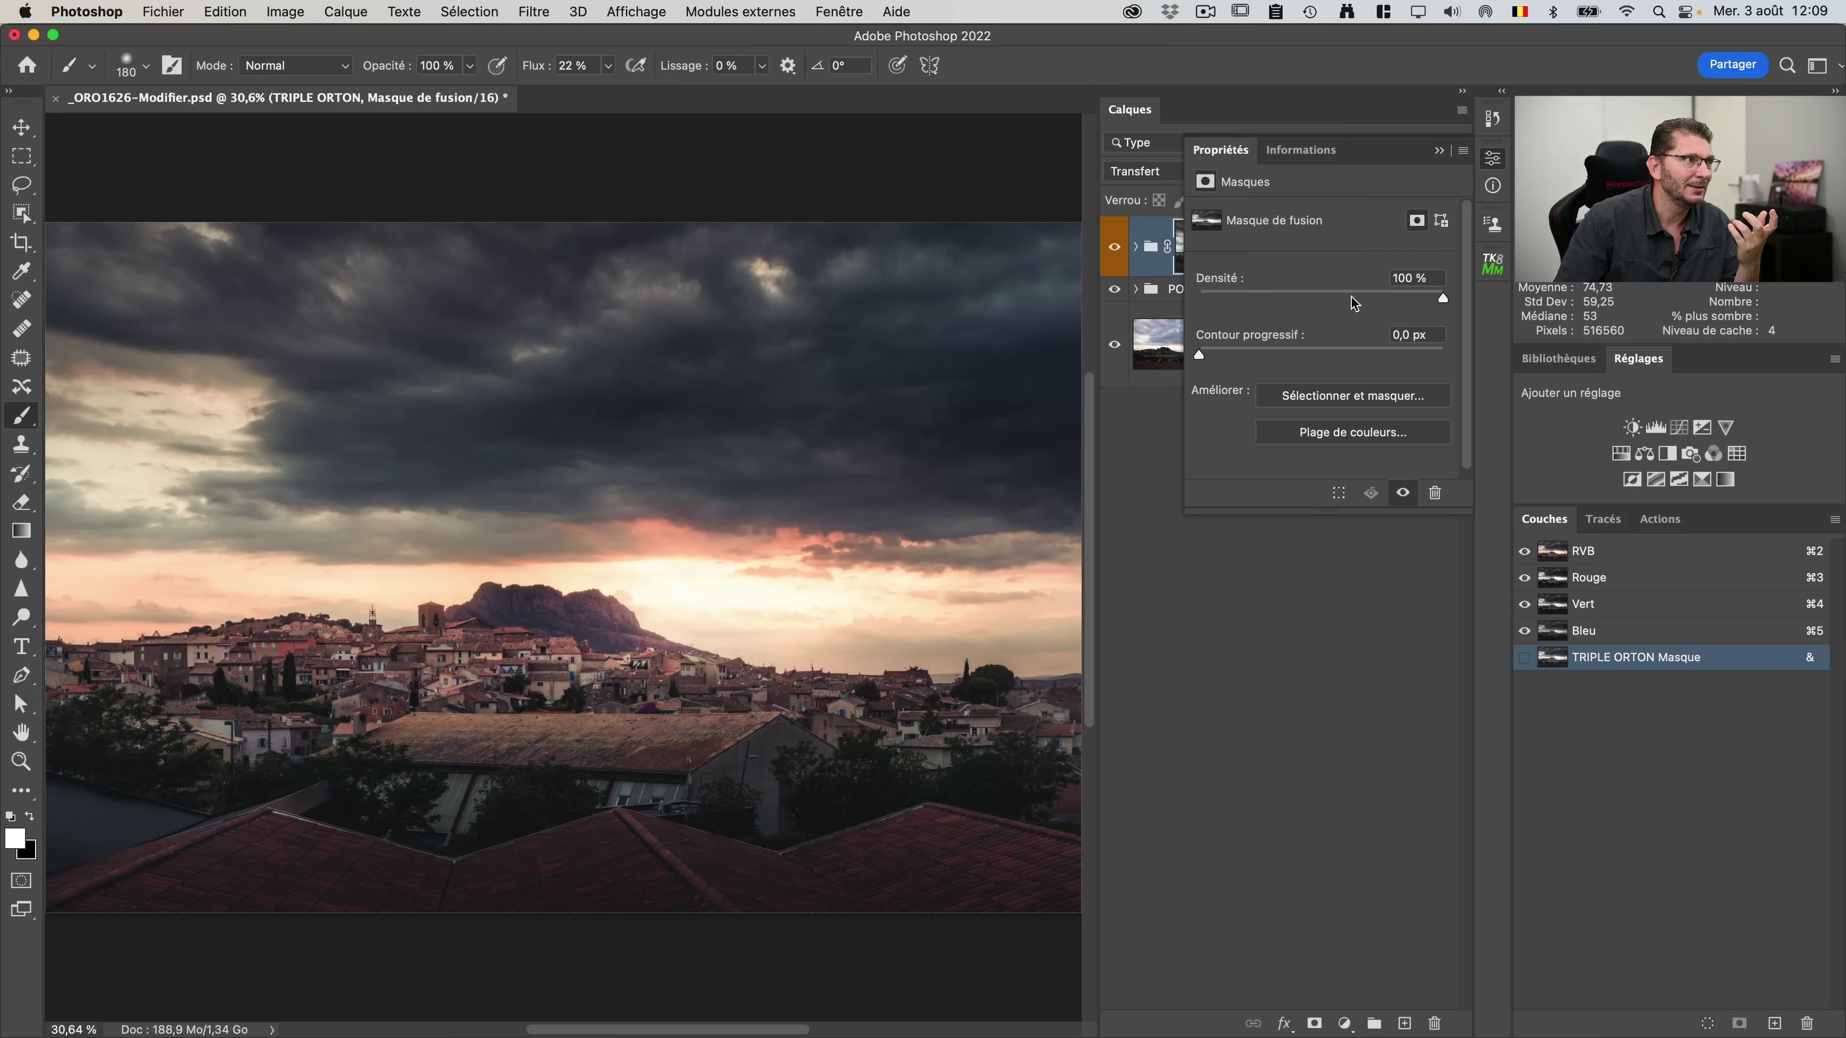
drag(1436, 304, 1300, 300)
click(1439, 150)
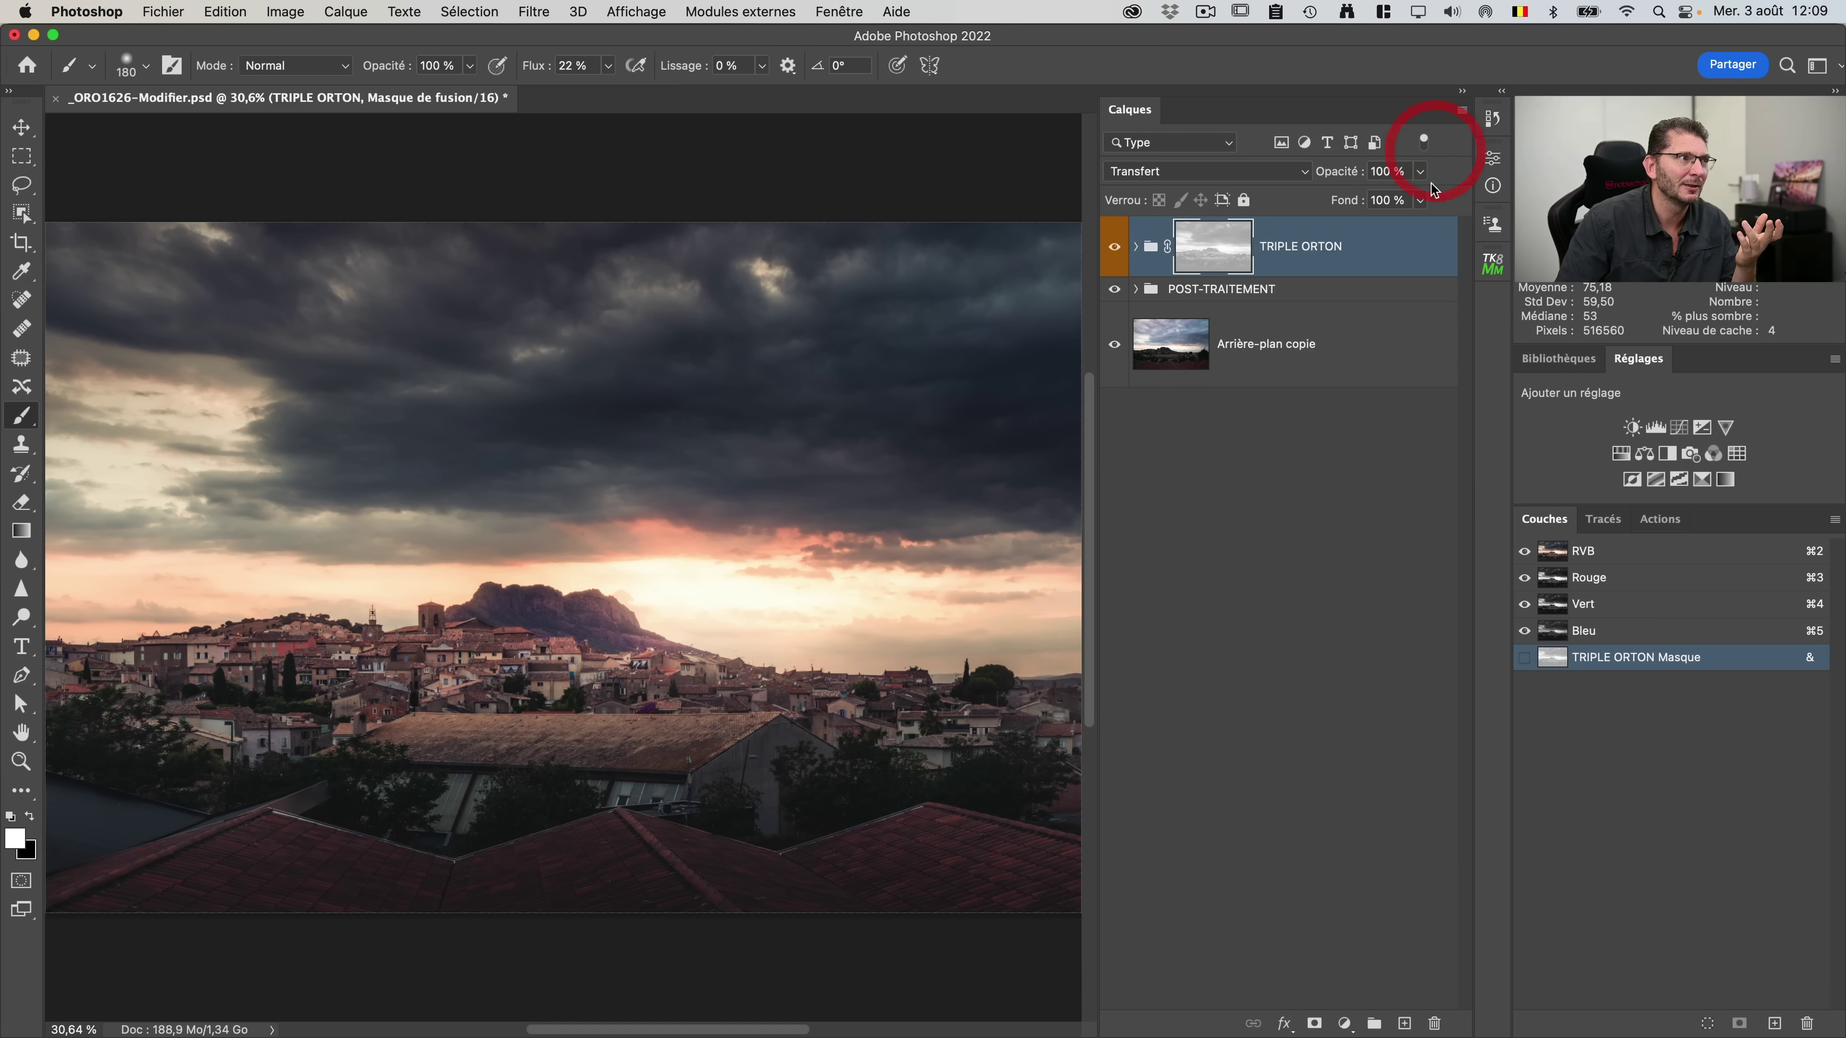
double_click(1197, 250)
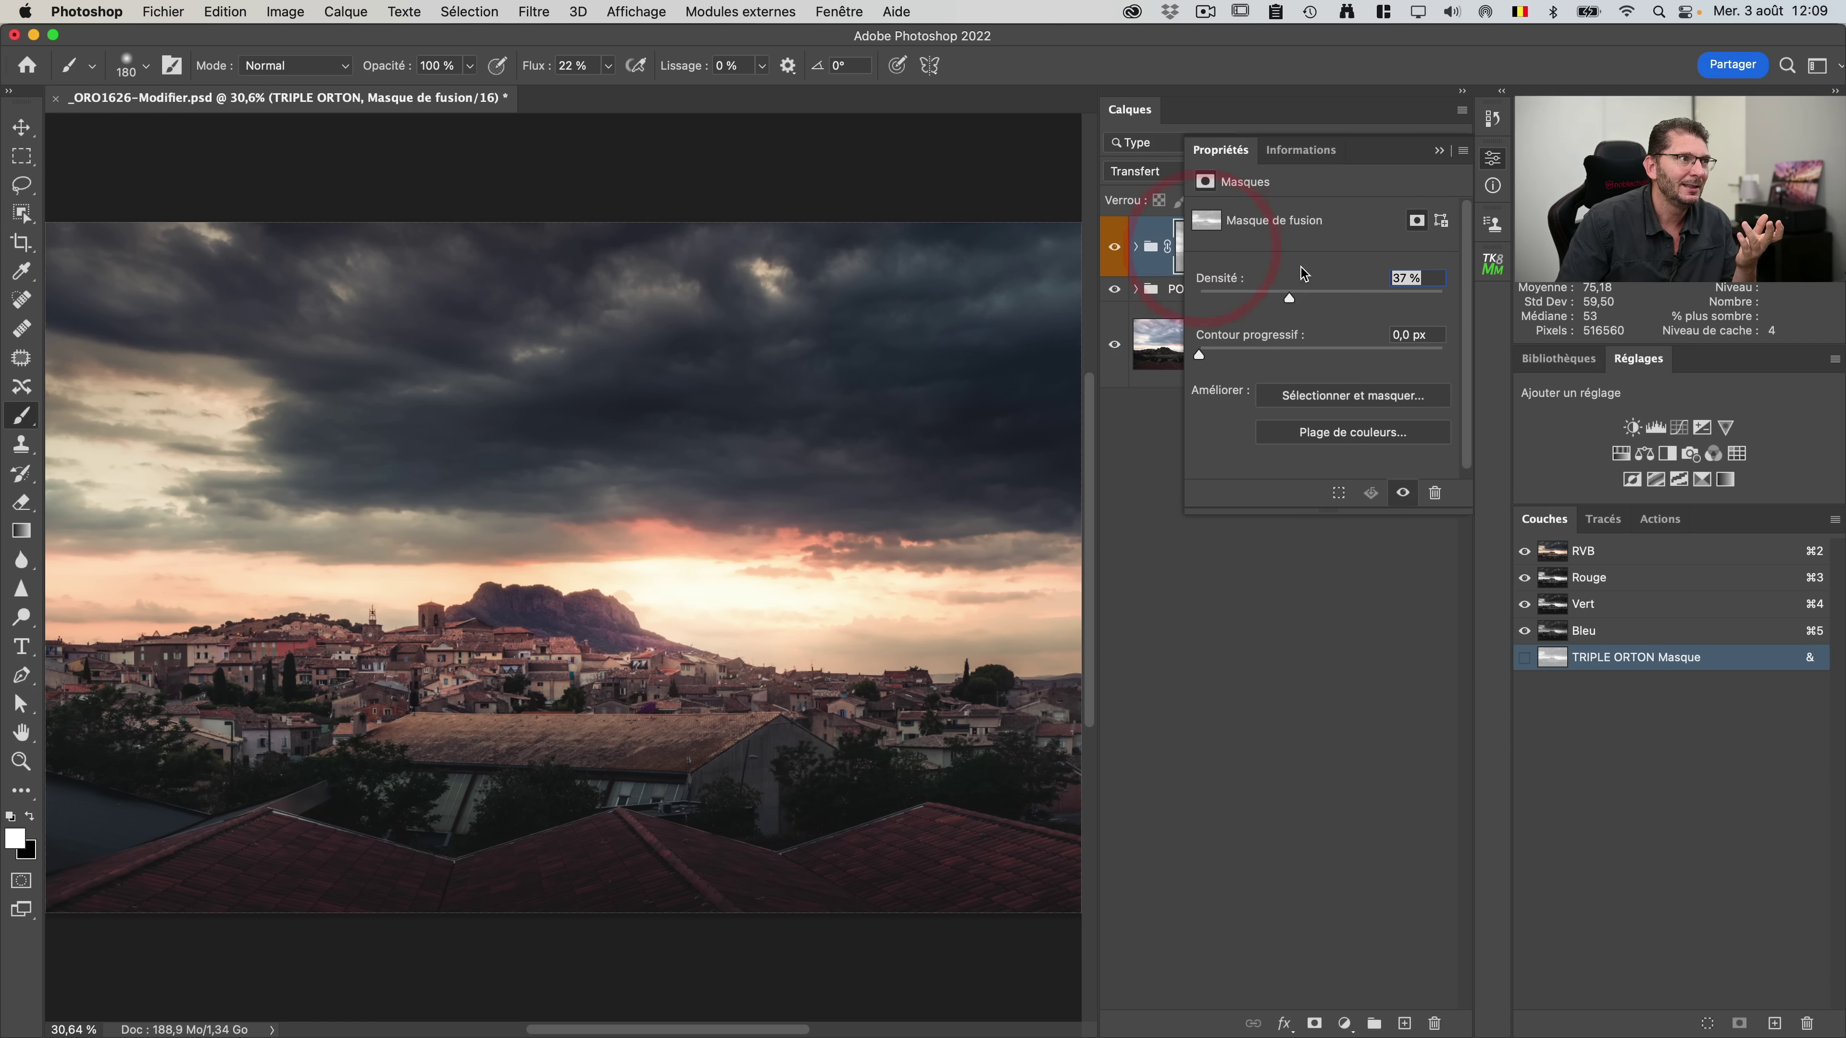
mouse_move(1290, 301)
mouse_down()
mouse_move(1362, 299)
mouse_move(1307, 300)
mouse_up()
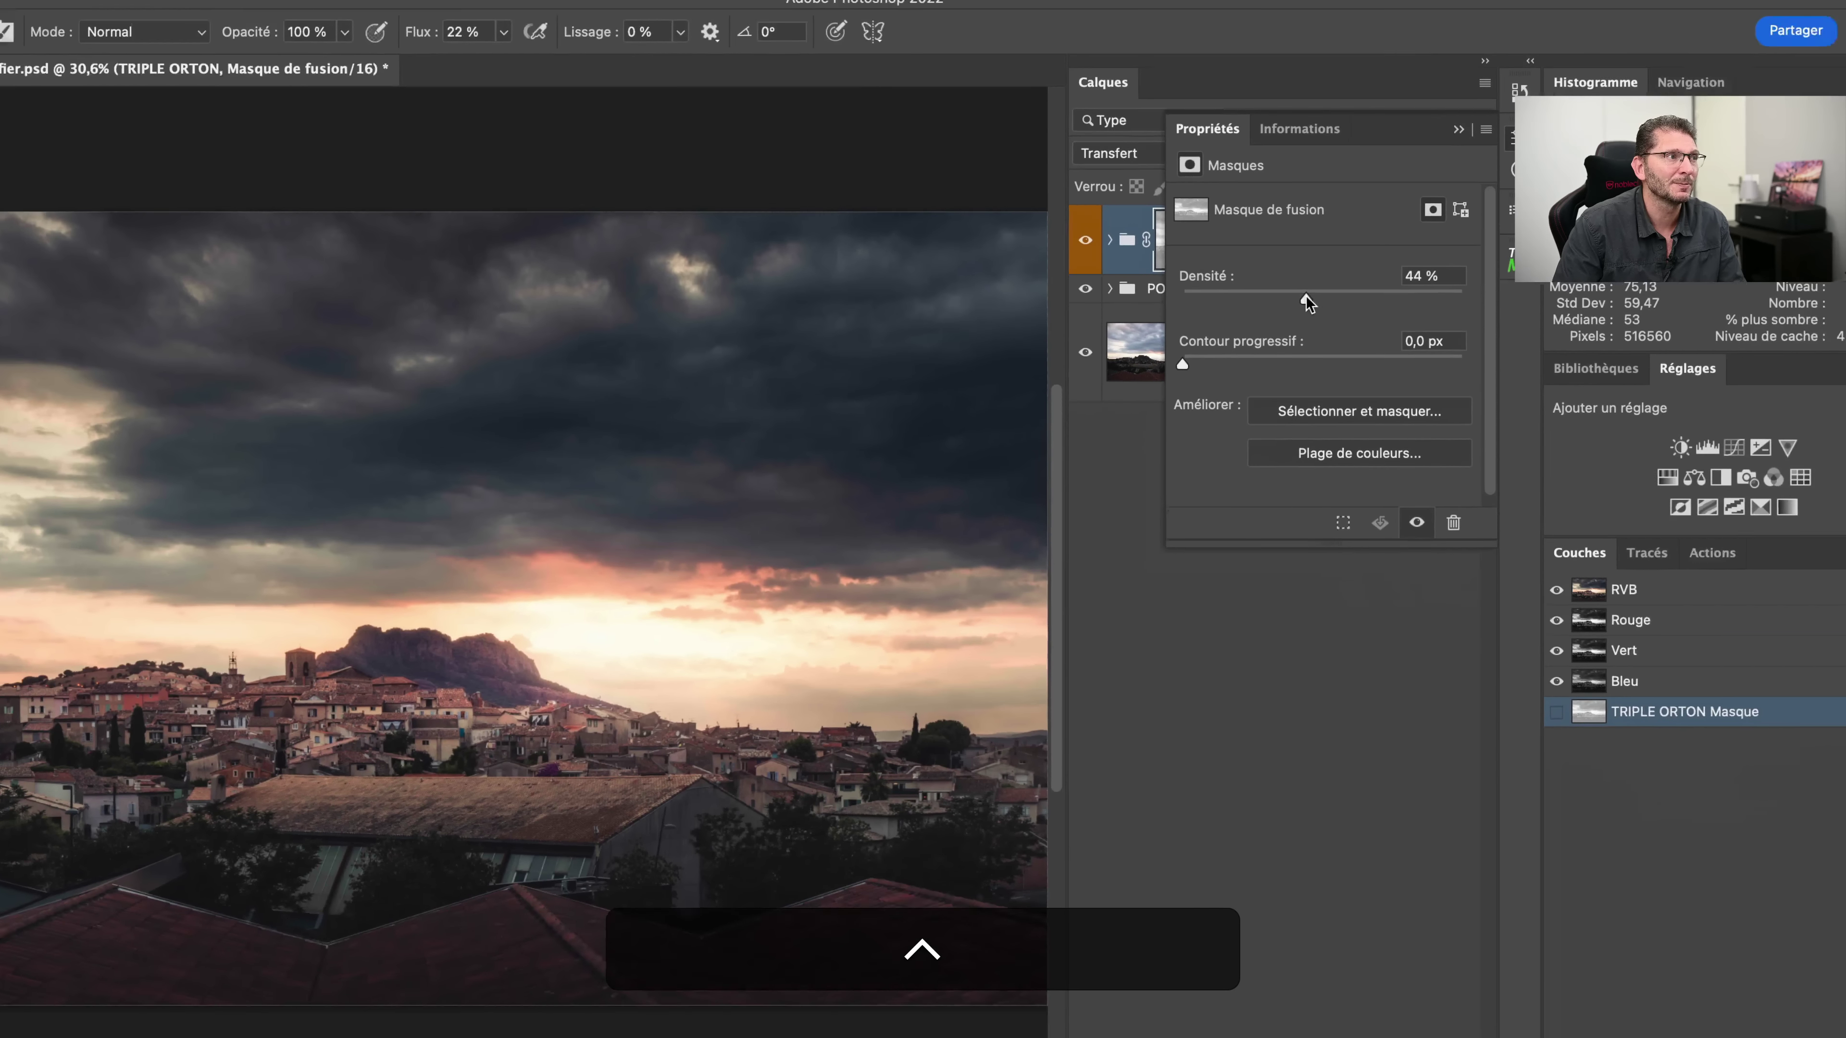
mouse_move(1305, 296)
mouse_down()
mouse_move(1405, 292)
mouse_move(1338, 294)
mouse_up()
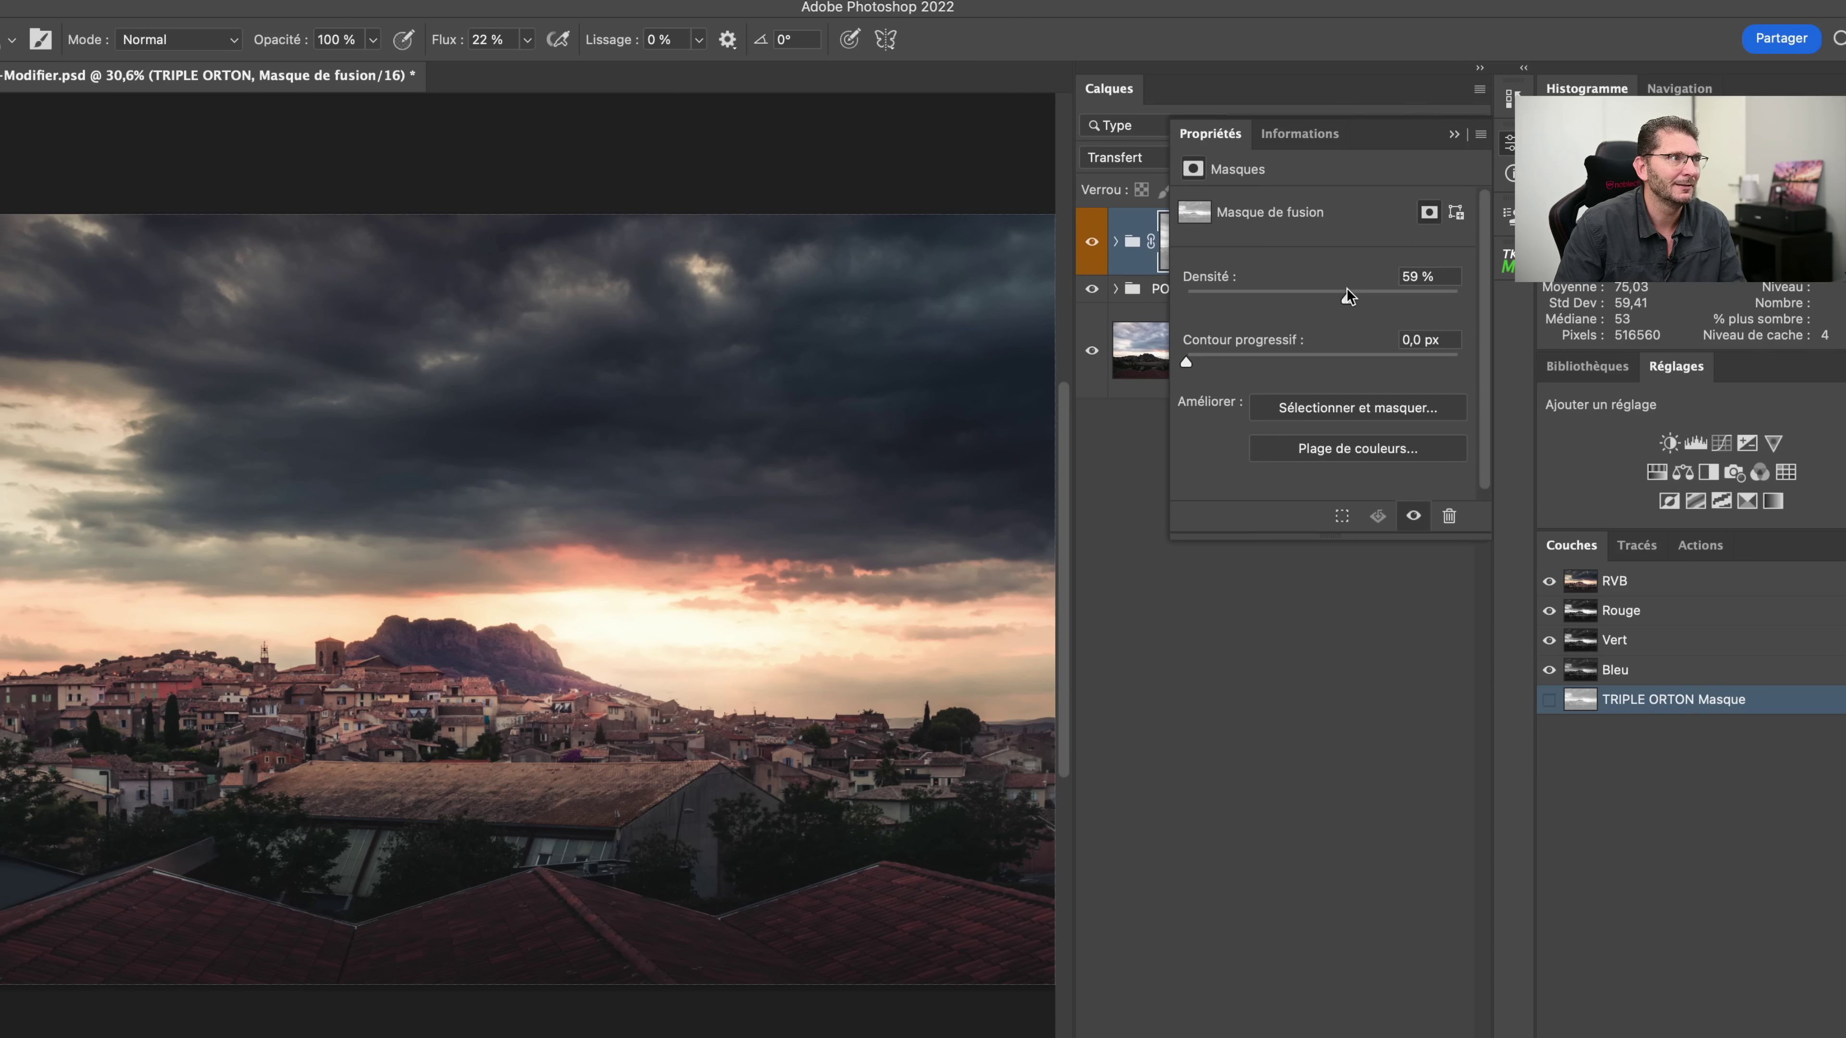
click(1456, 139)
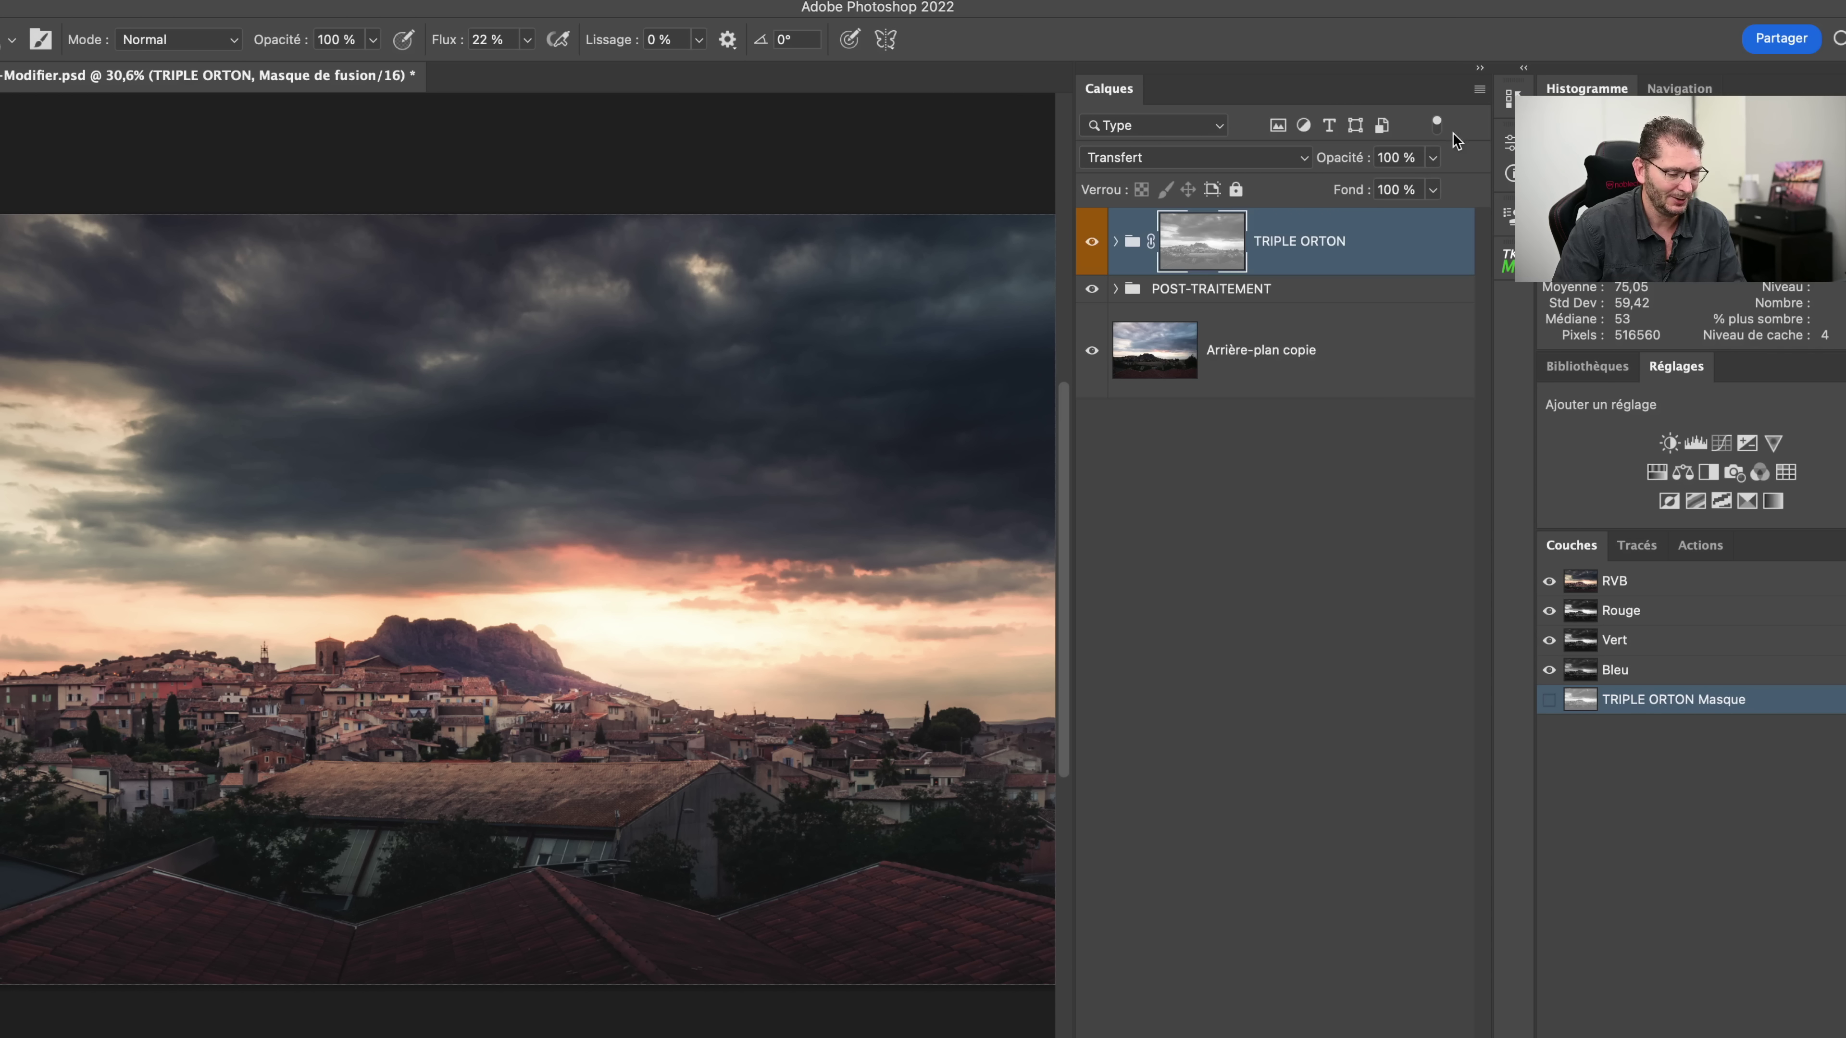
Step: Display the lightened TRIPLE ORTON mask on its own and look at its Sélectionner et masquer workspace without applying anything
right_click(1213, 252)
click(1185, 246)
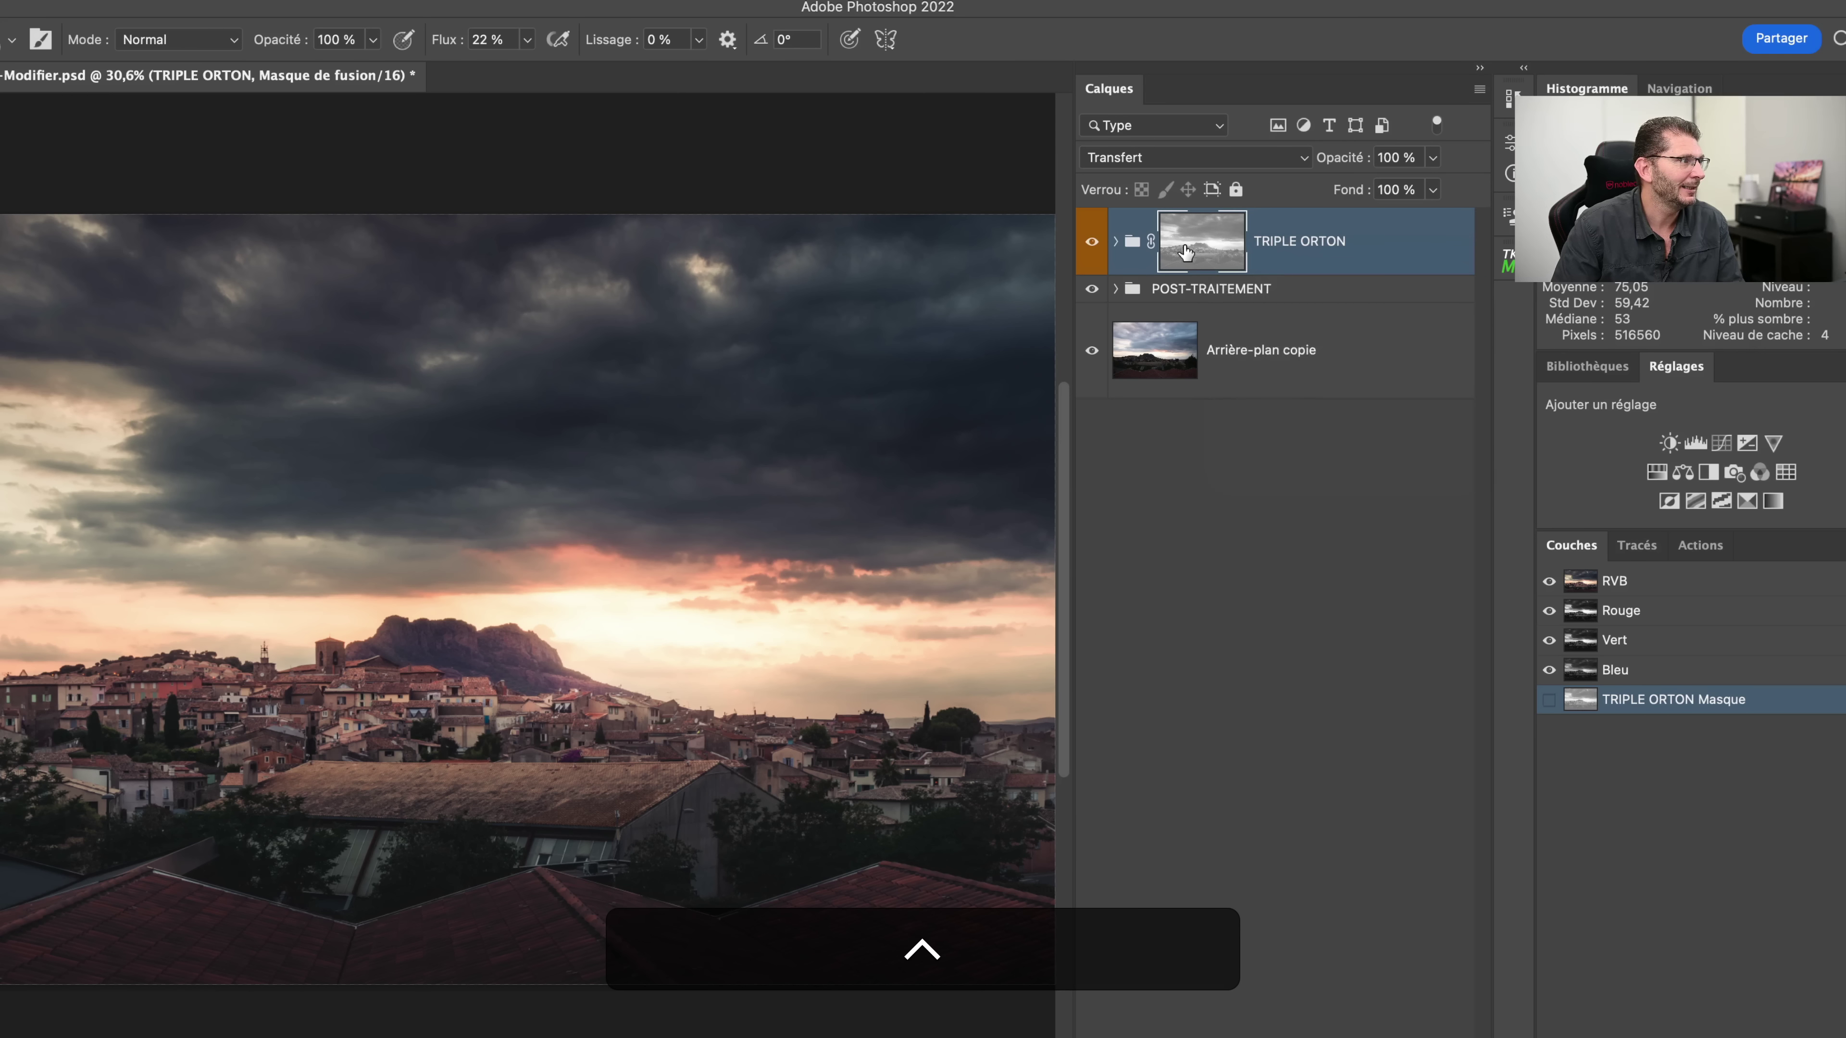
alt+click(1182, 252)
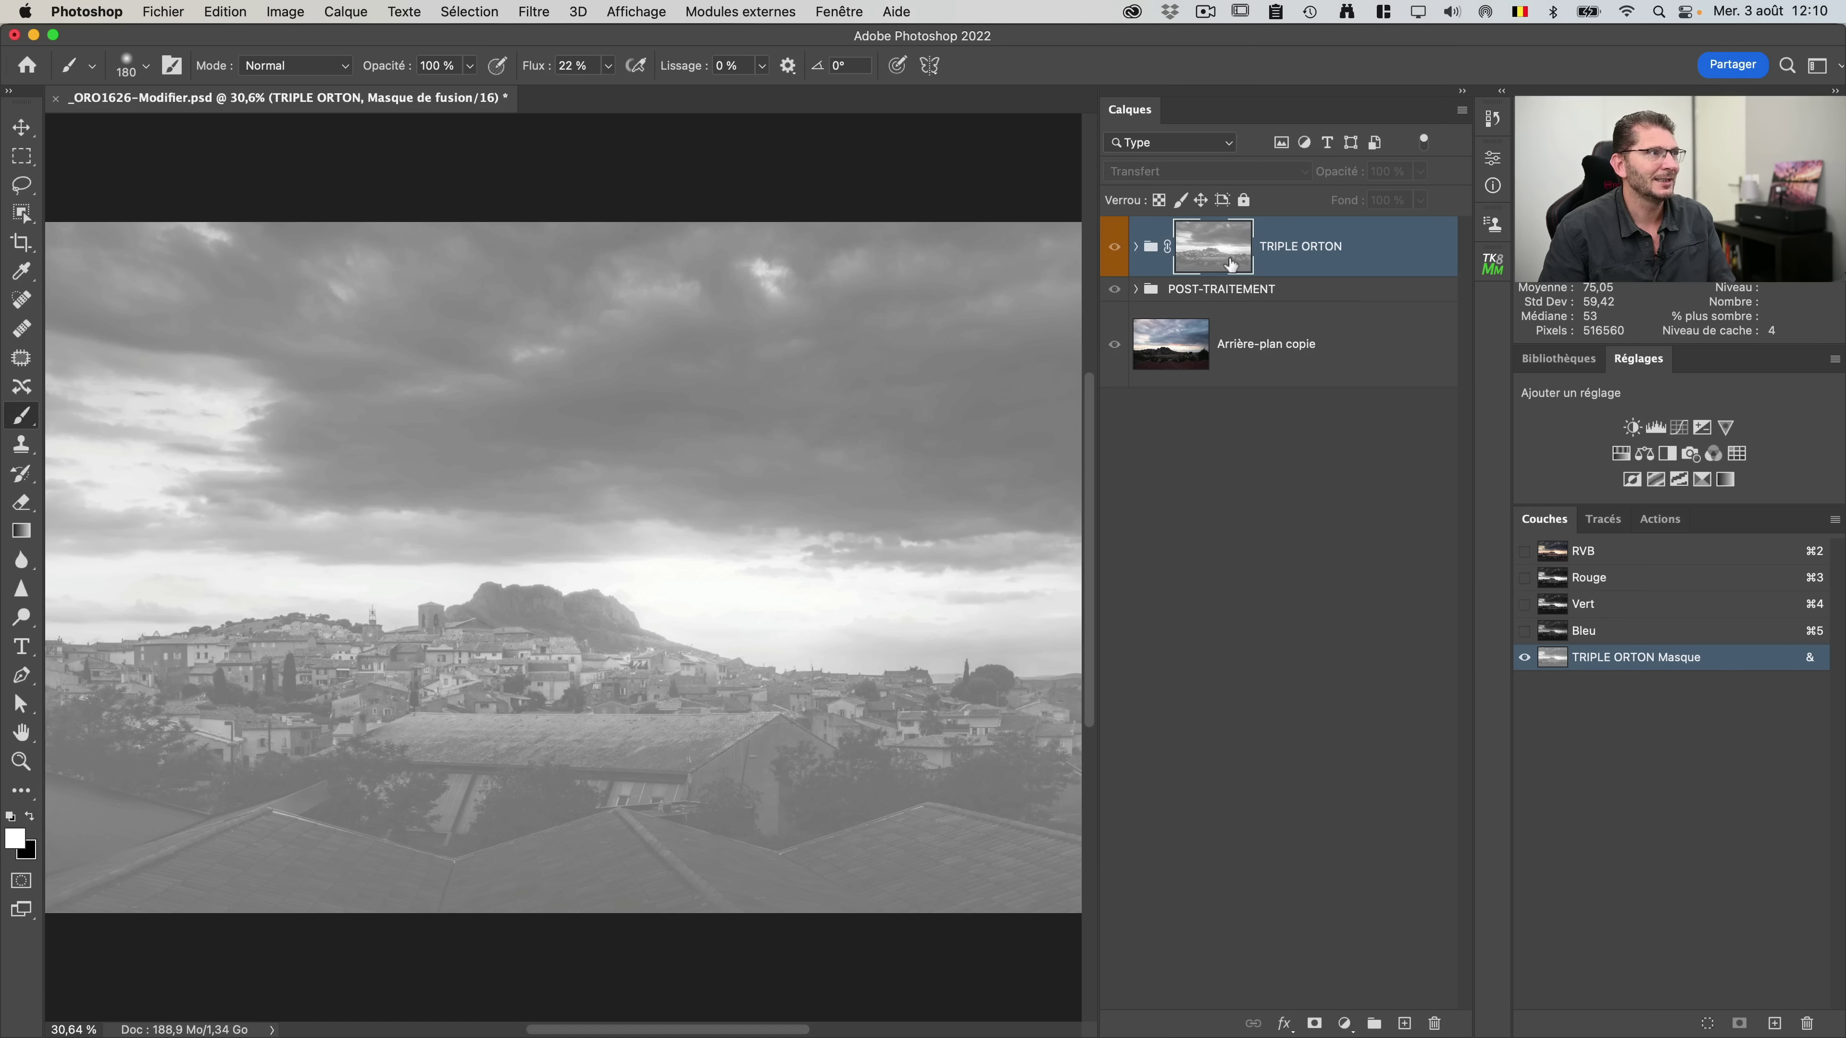
double_click(1230, 260)
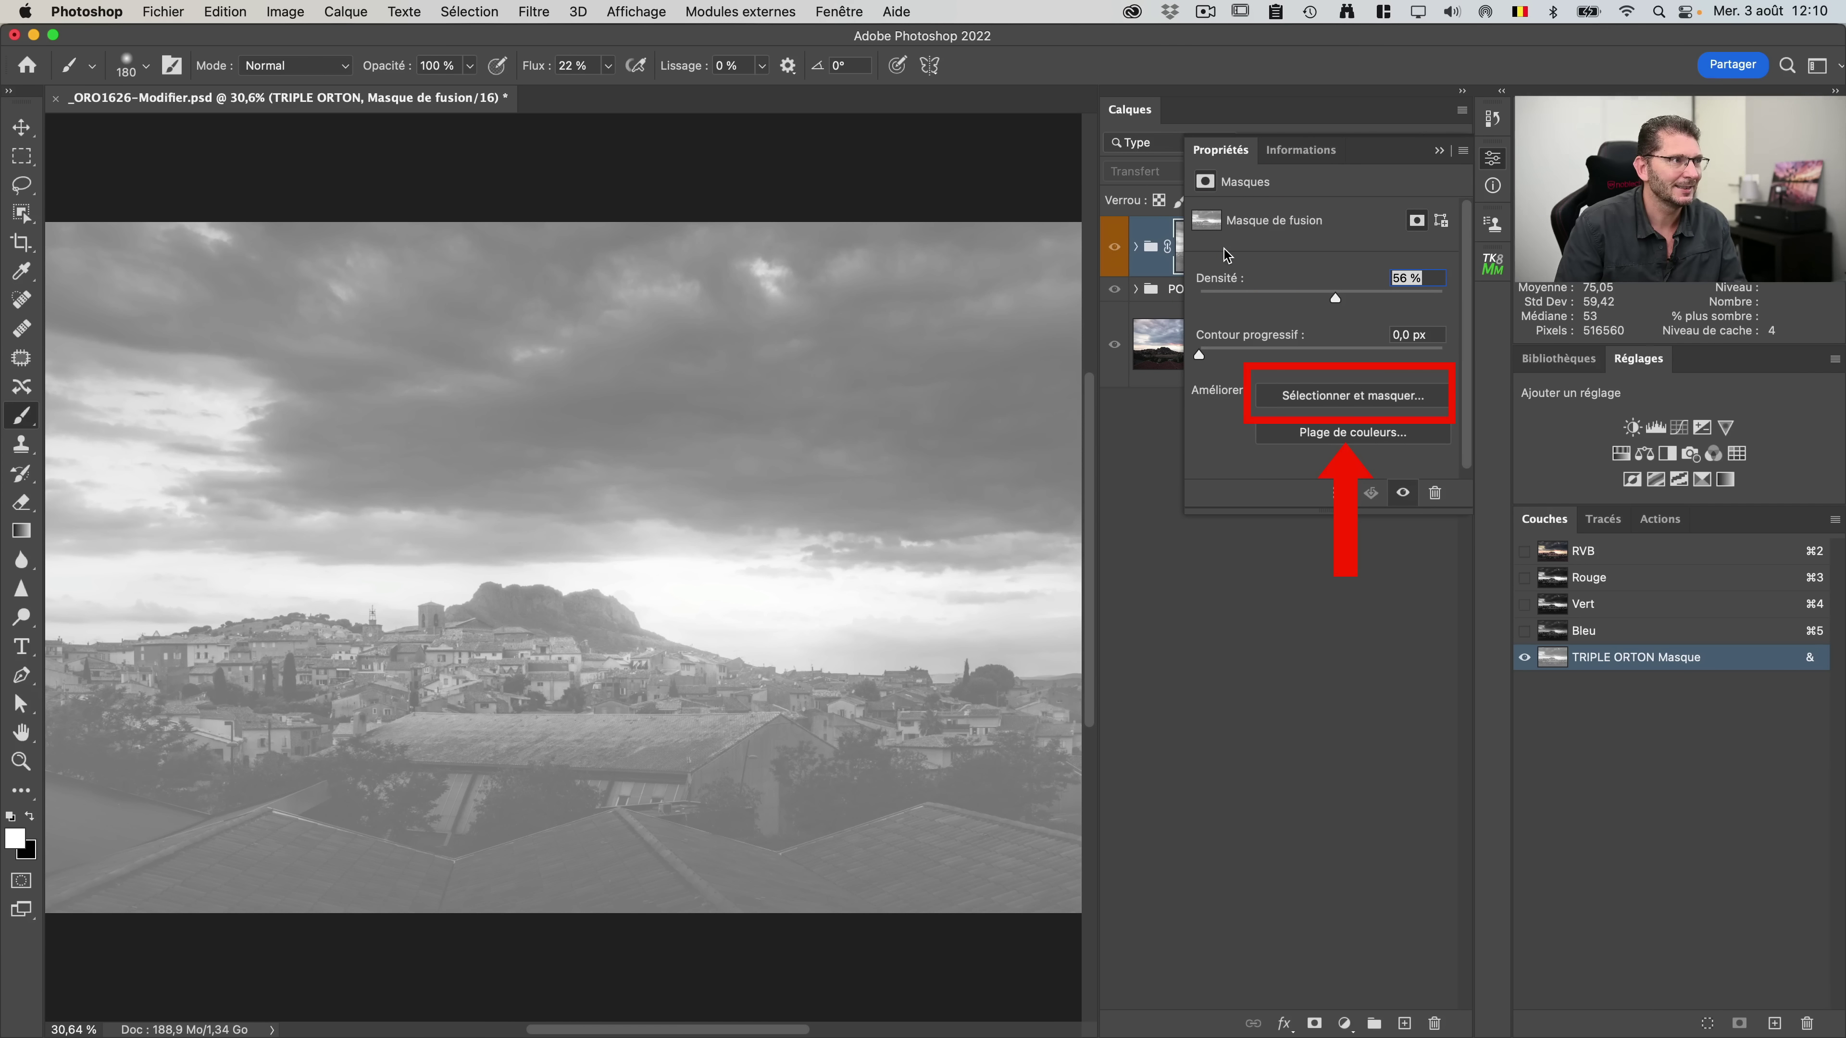
click(1333, 397)
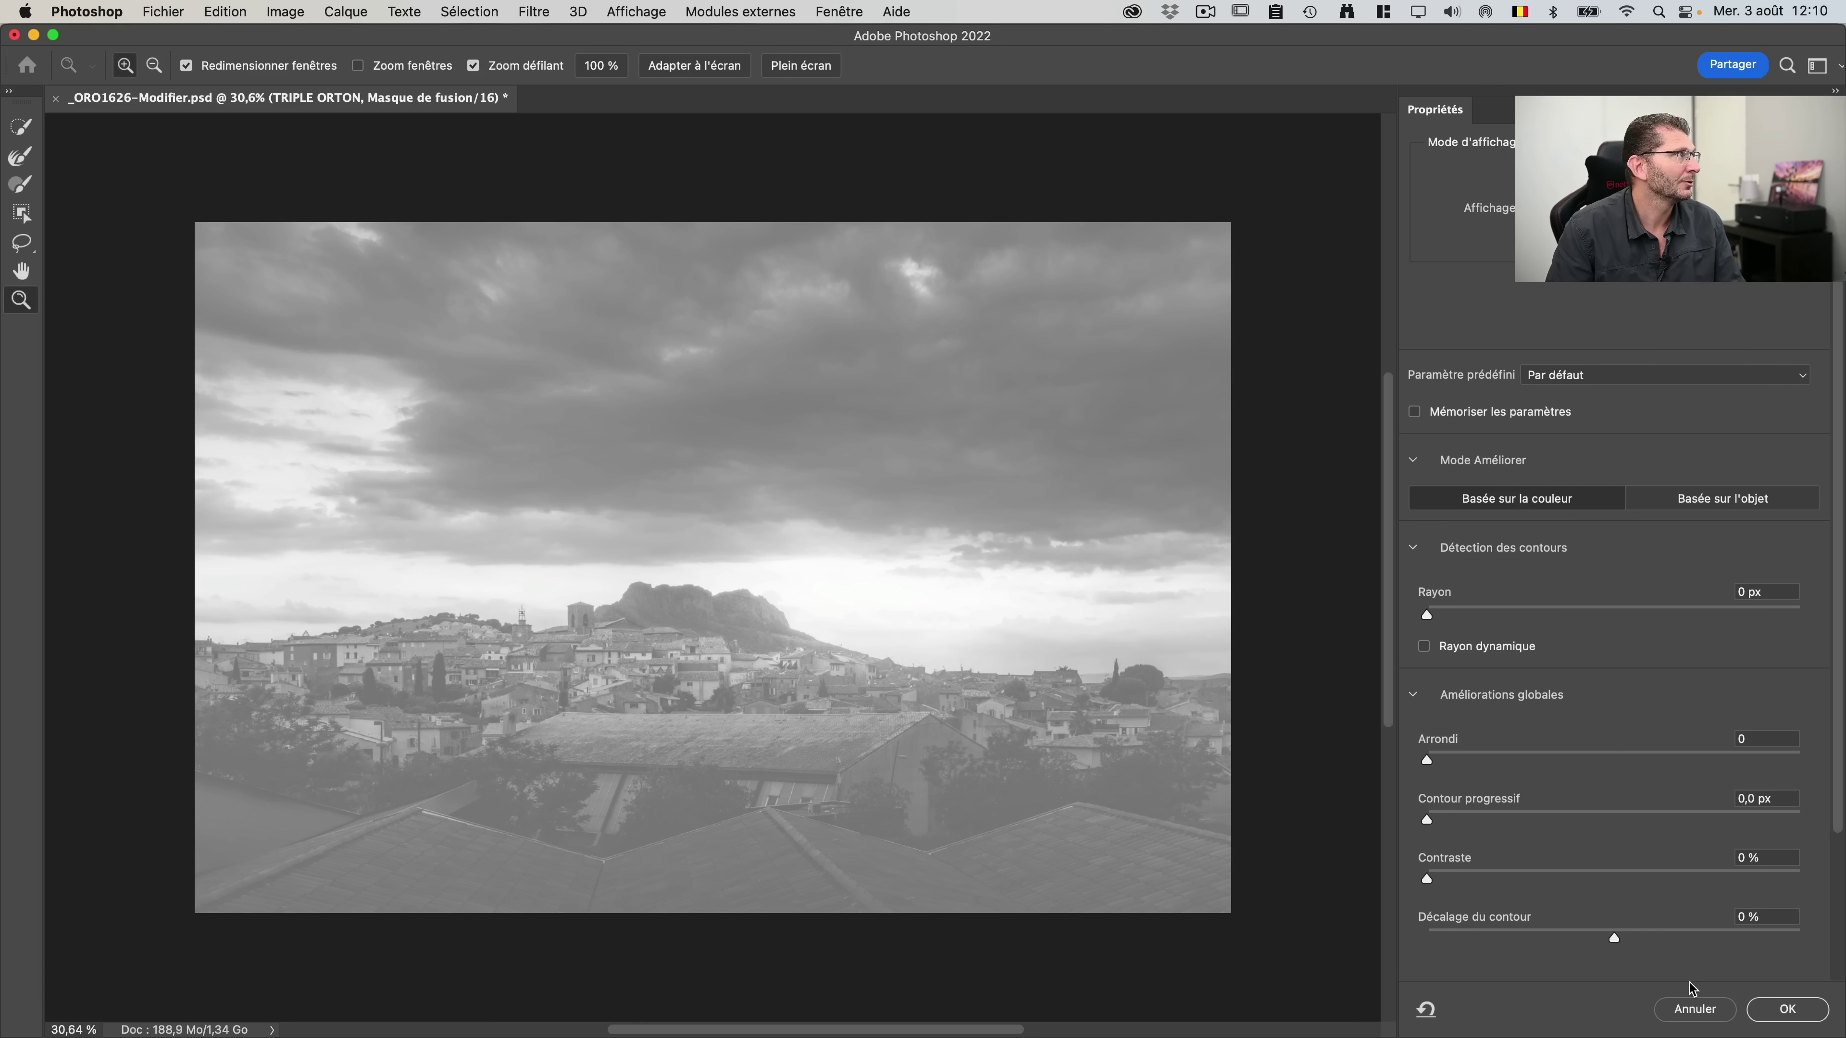
click(1694, 1009)
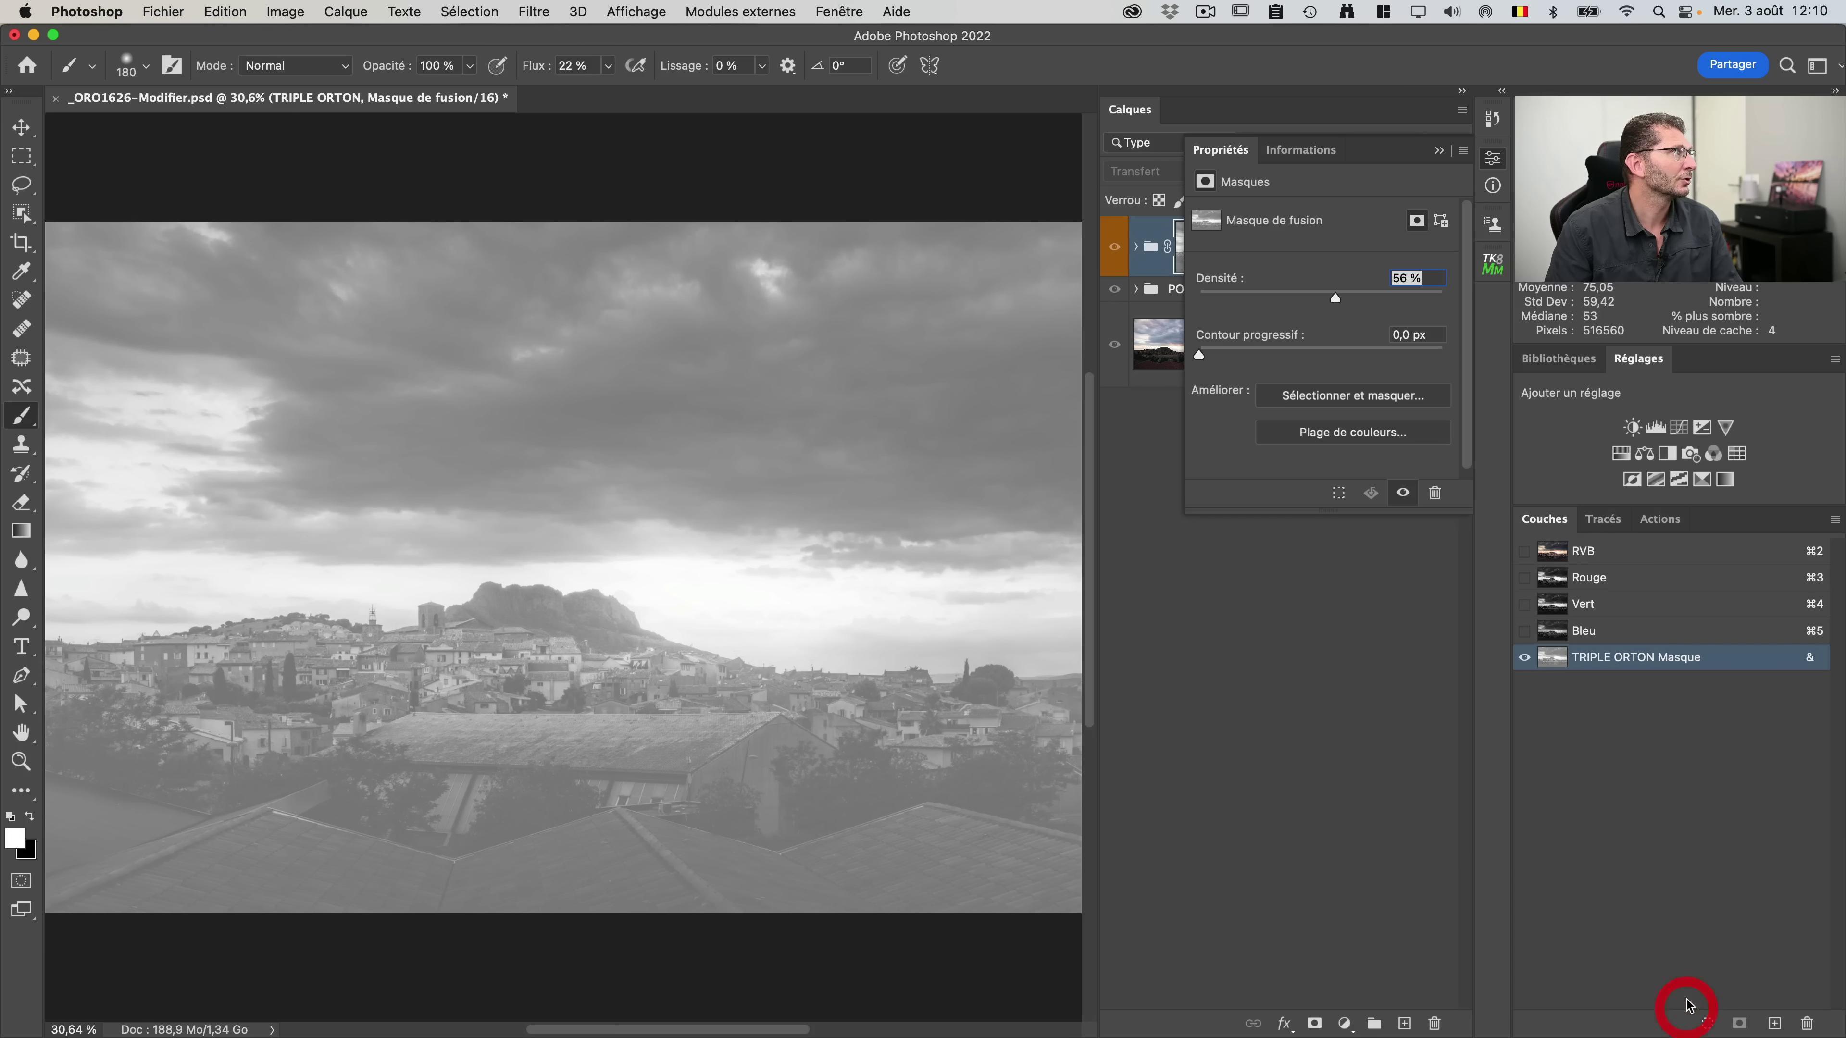
Step: Check the Outils preference that launches Sélectionner et masquer from a layer mask, and test that the TRIPLE ORTON mask opens its properties
click(69, 11)
mouse_move(126, 85)
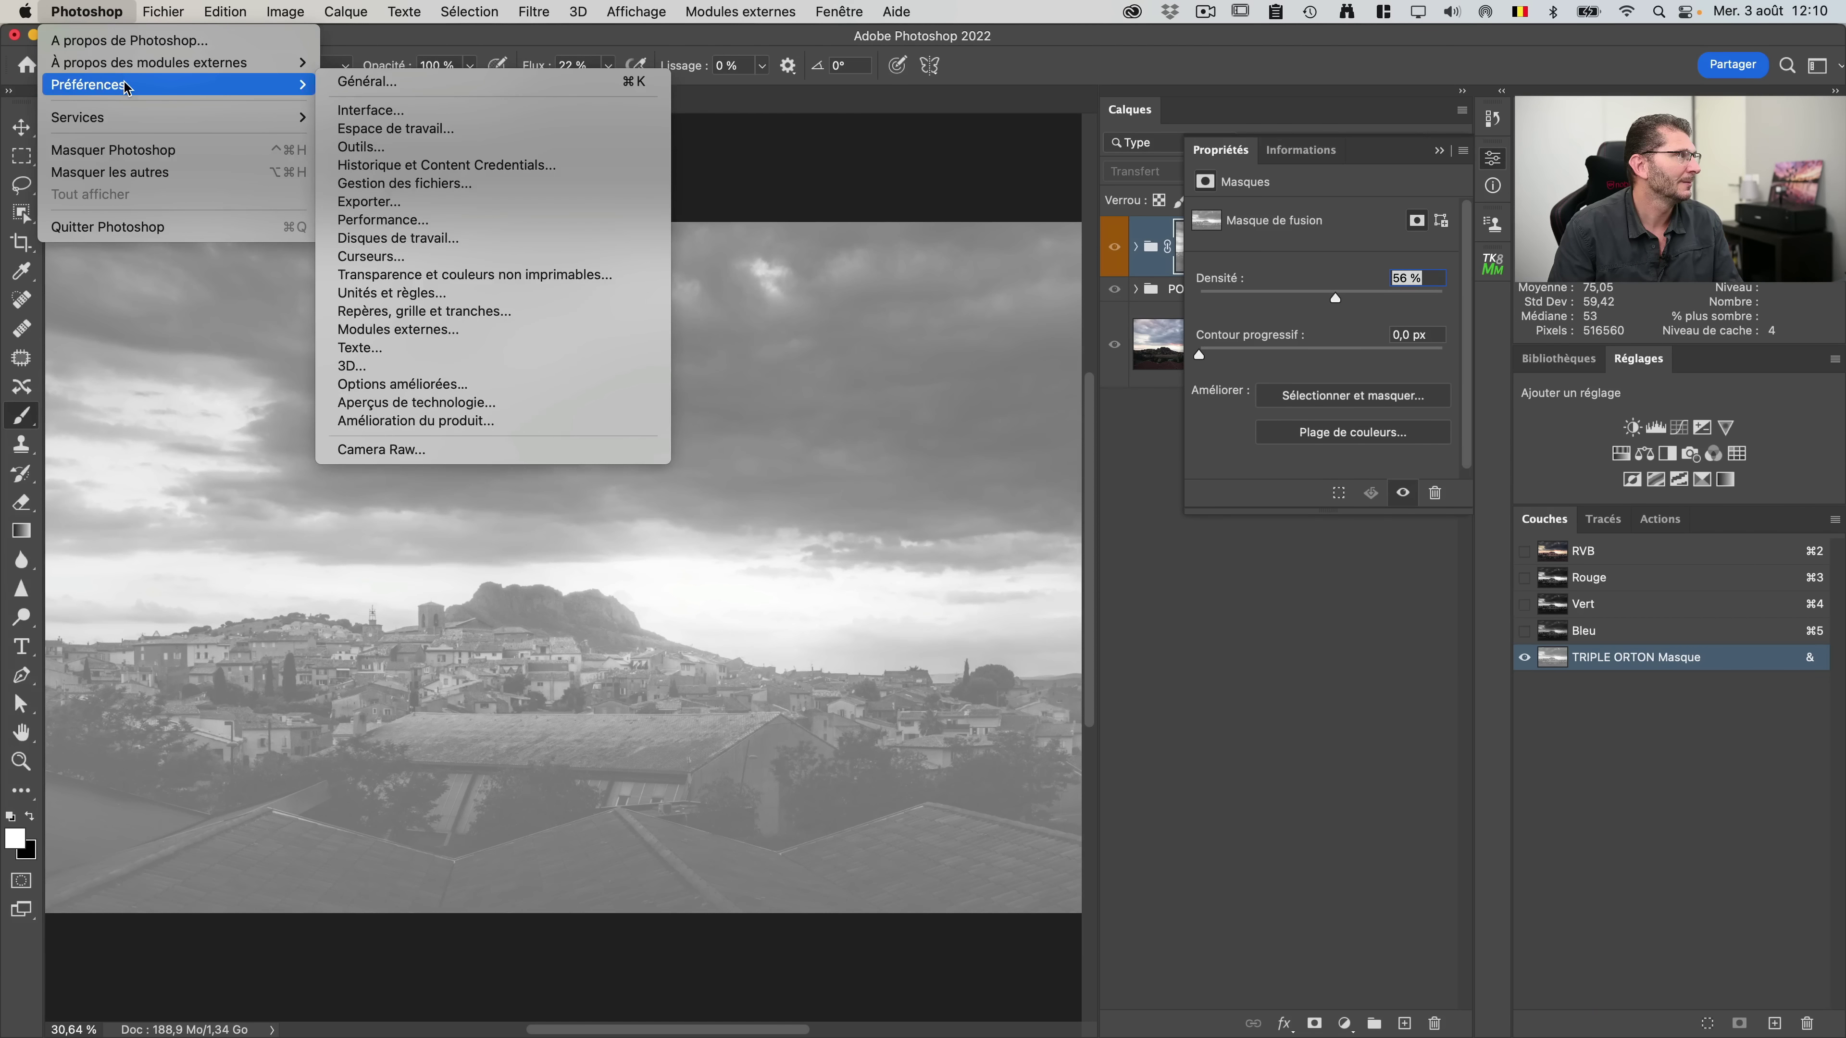
click(367, 82)
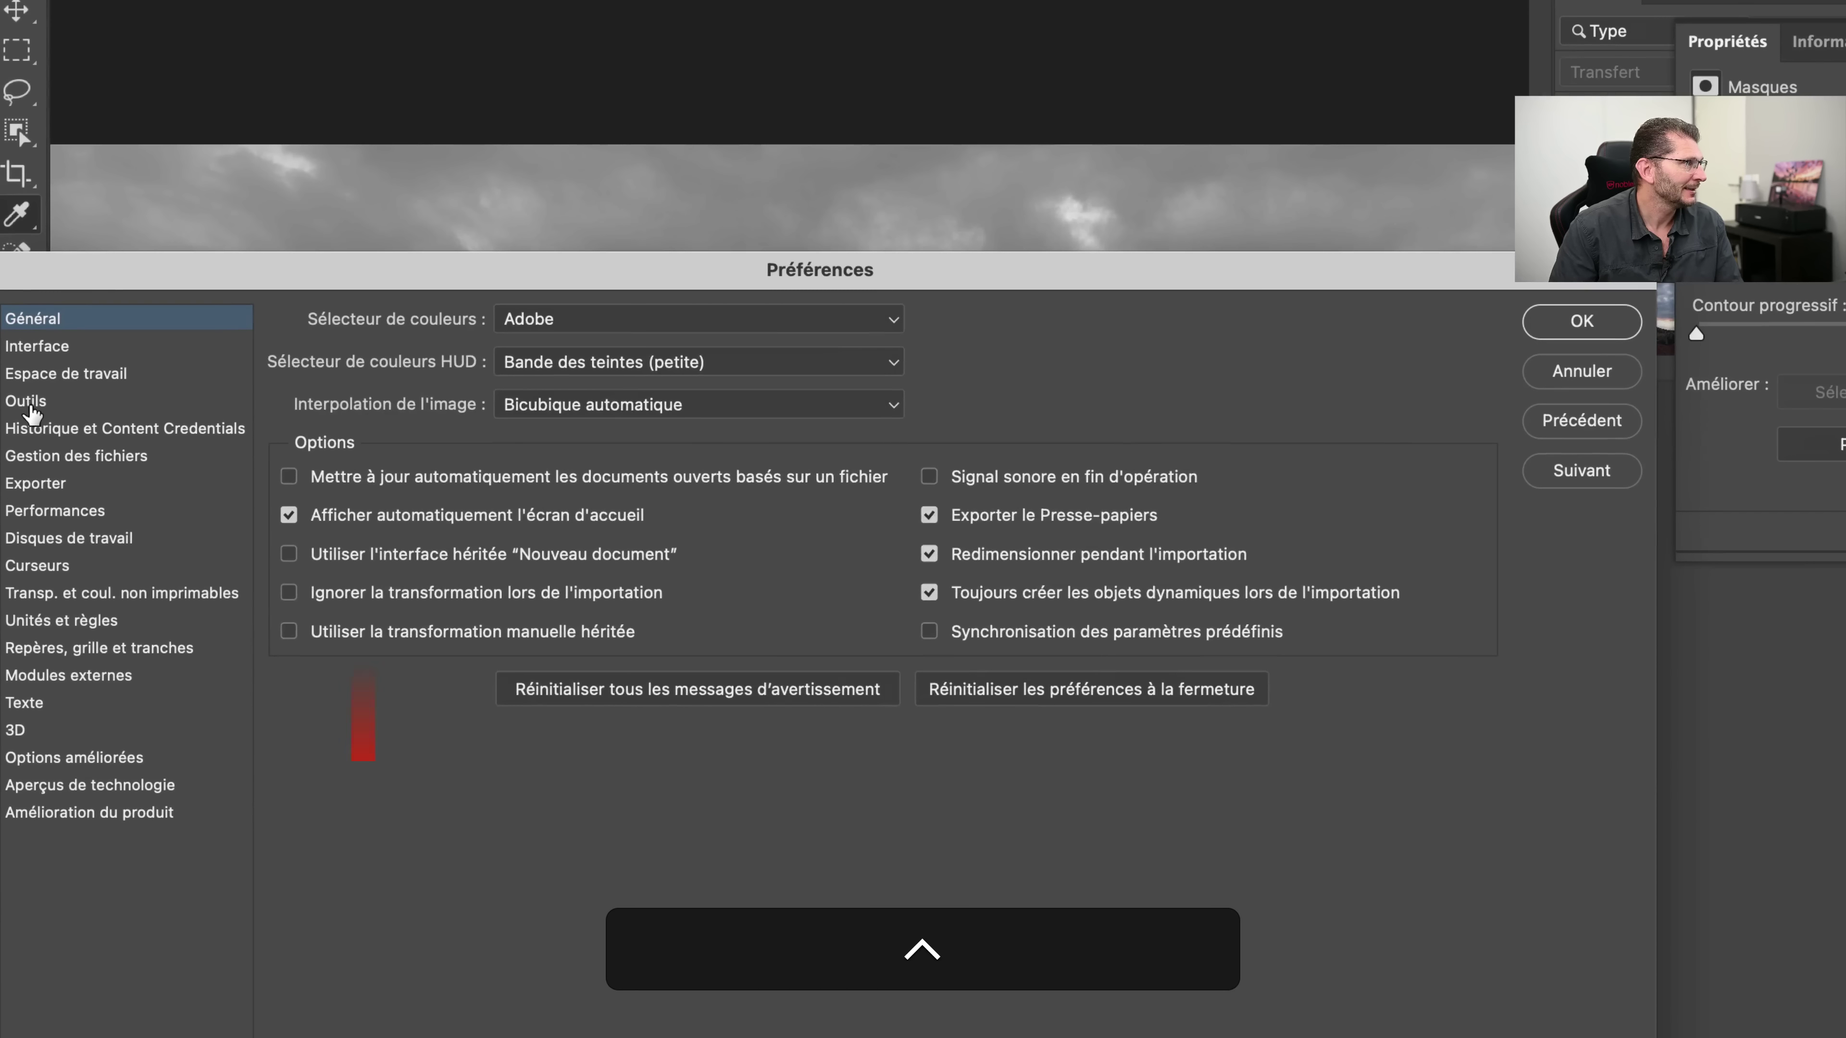
click(31, 402)
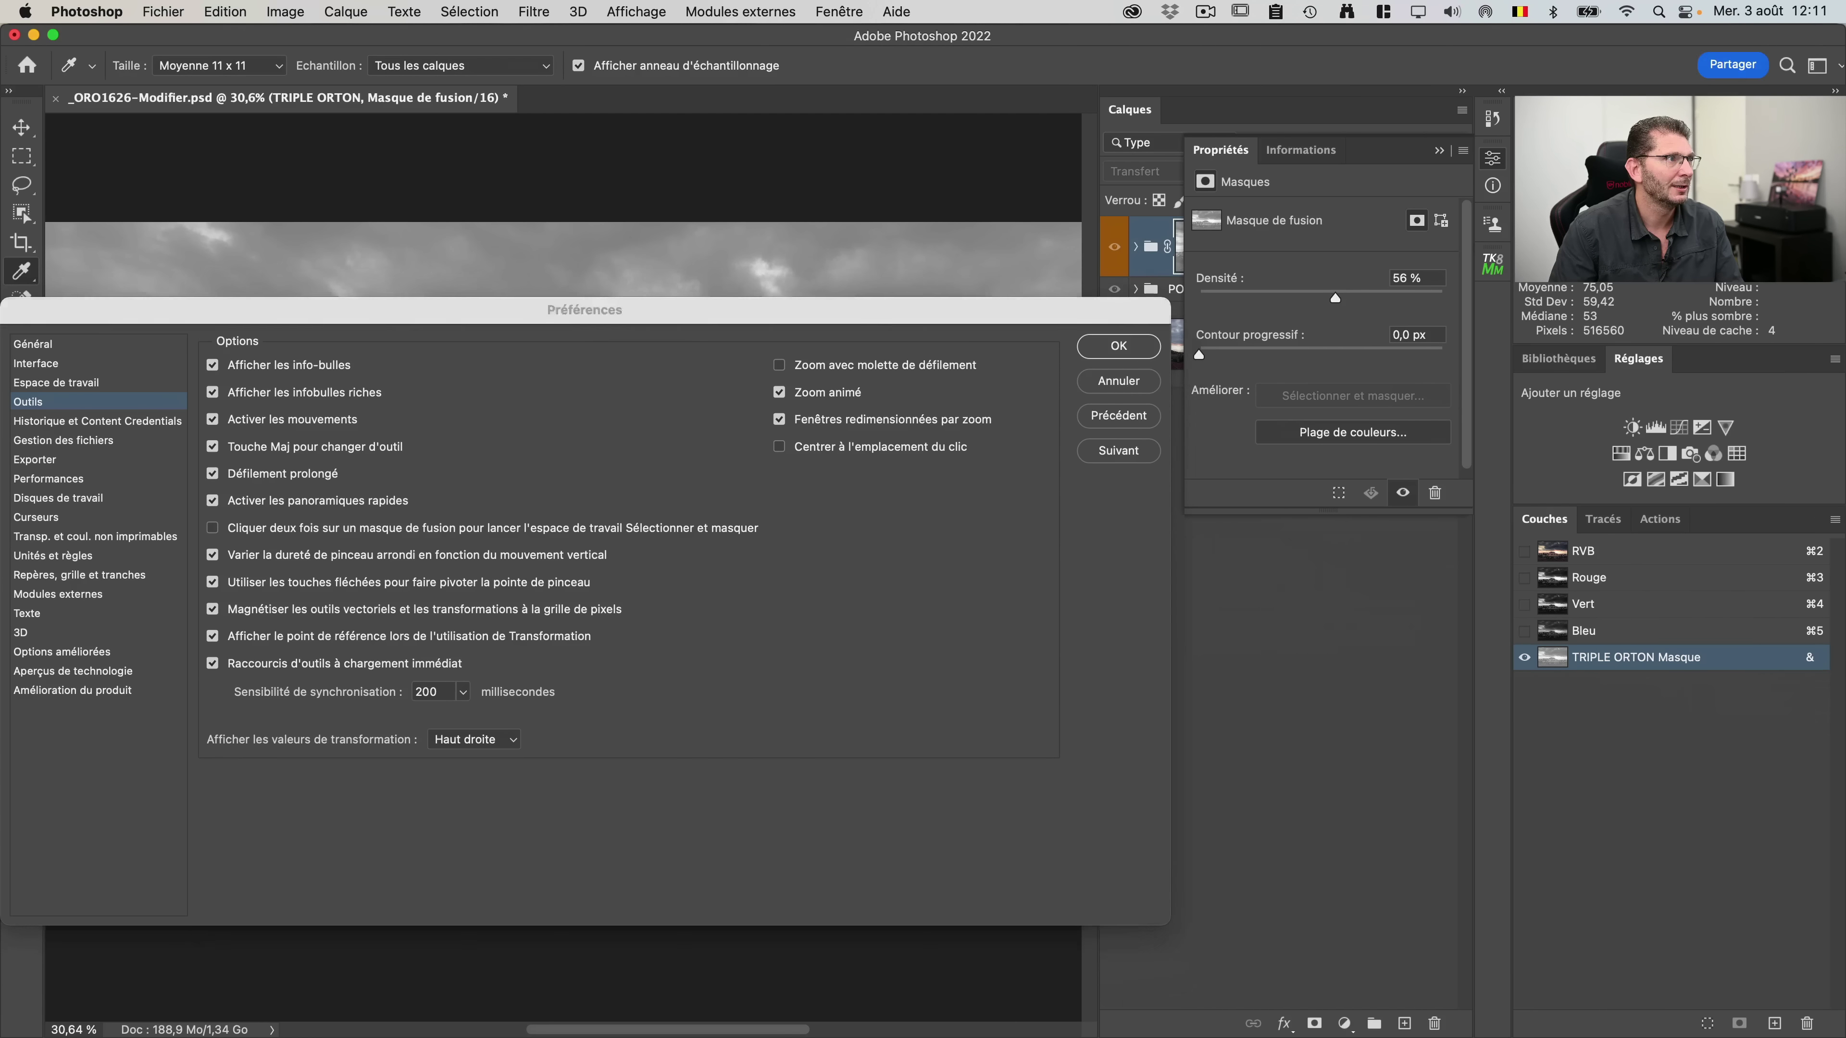
click(1119, 381)
click(1438, 151)
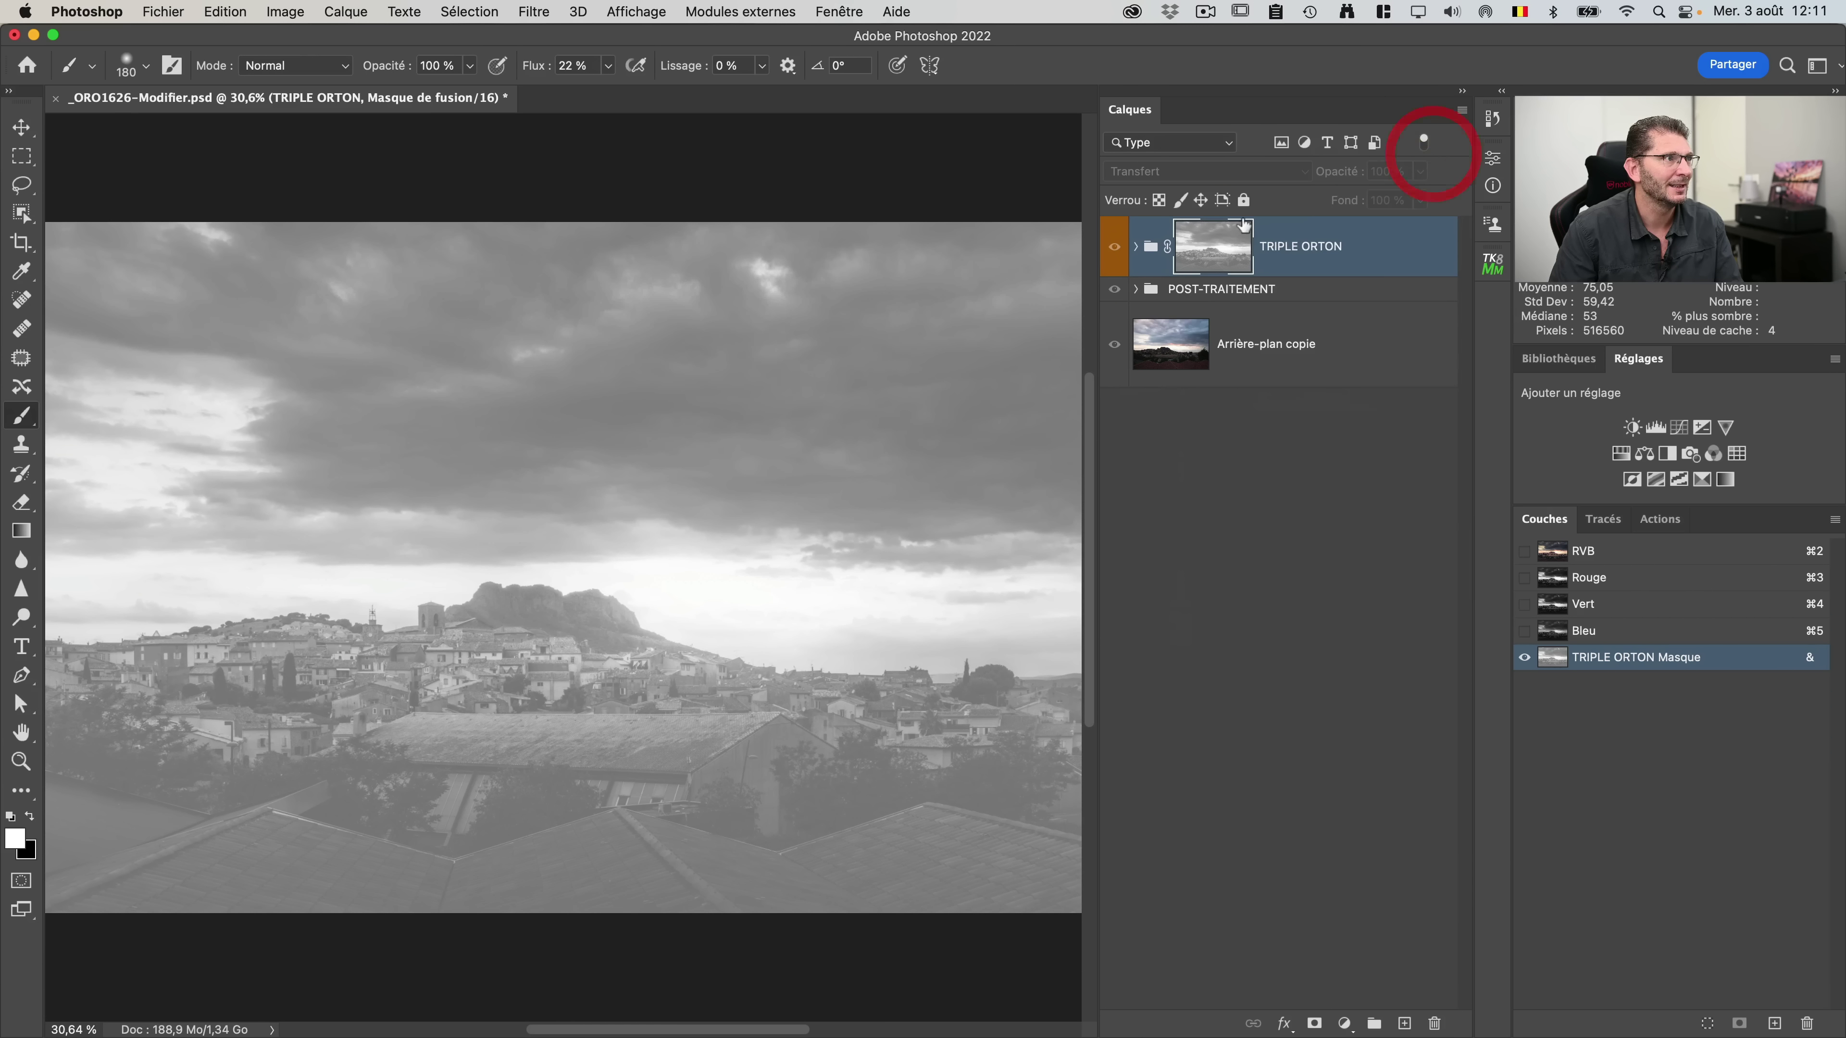
double_click(1227, 247)
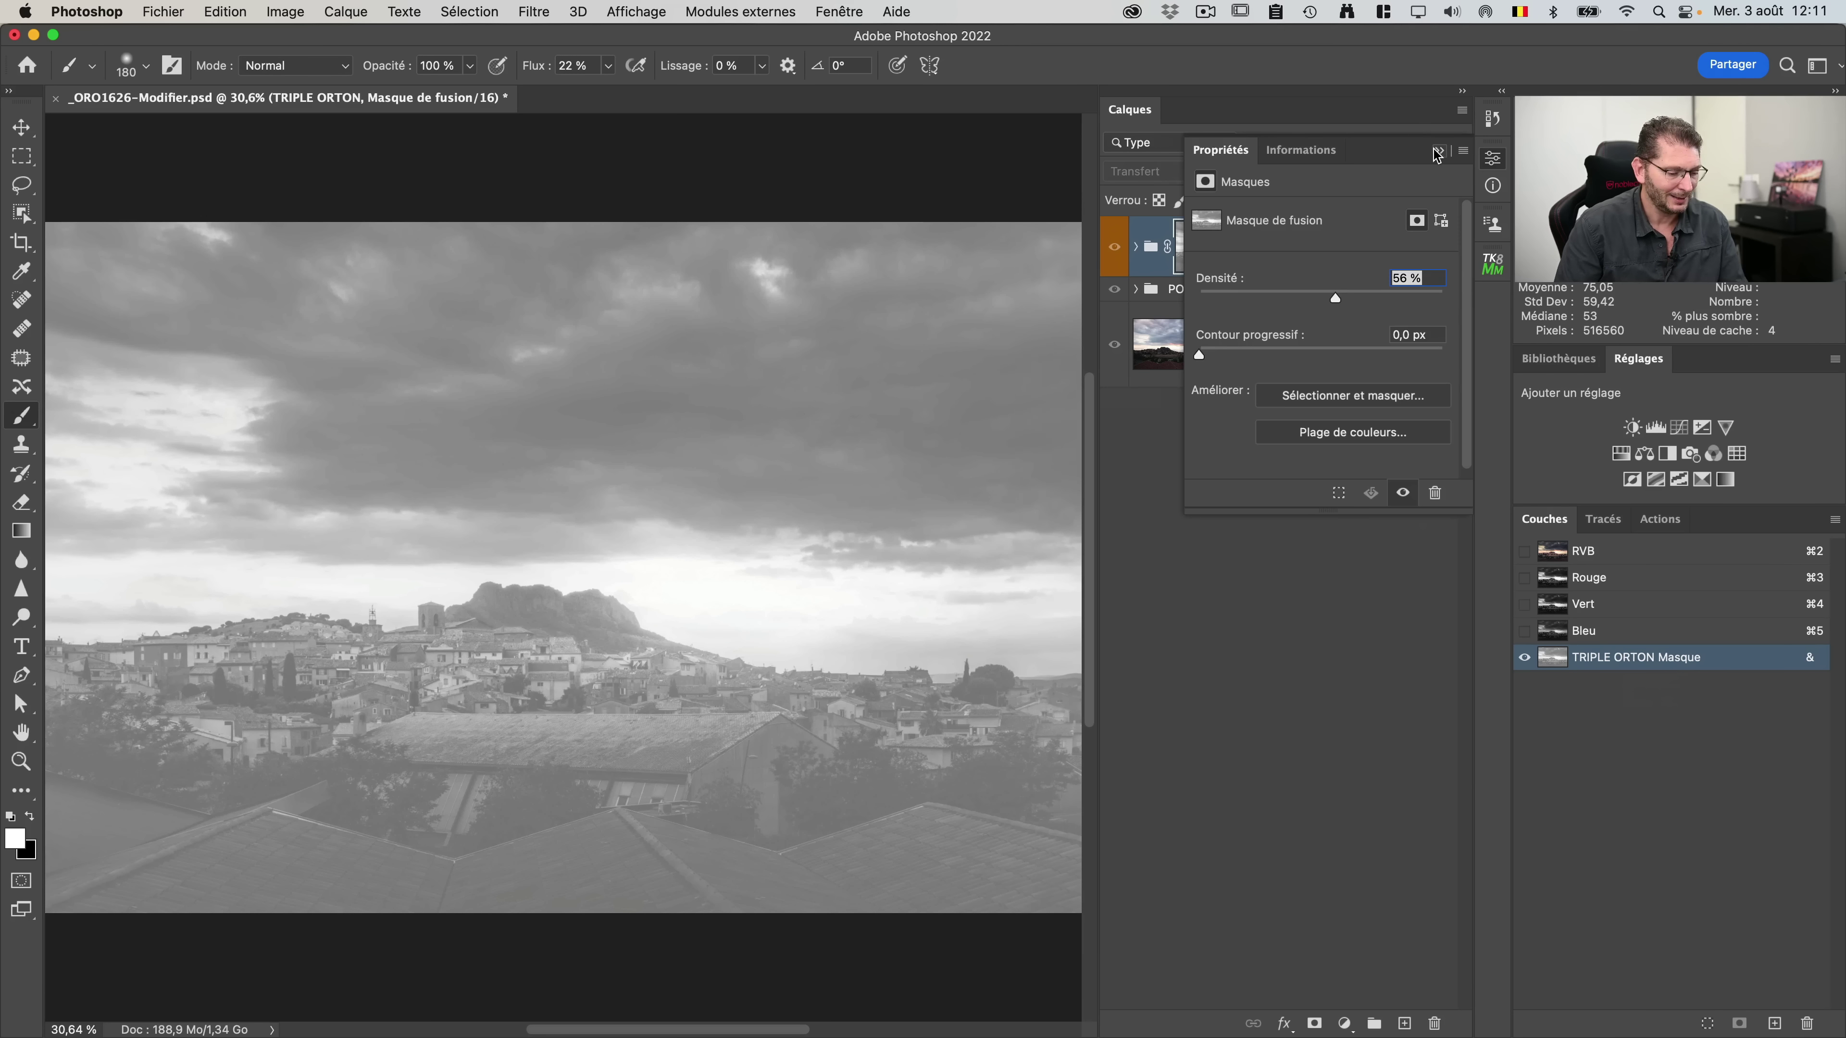
click(1438, 153)
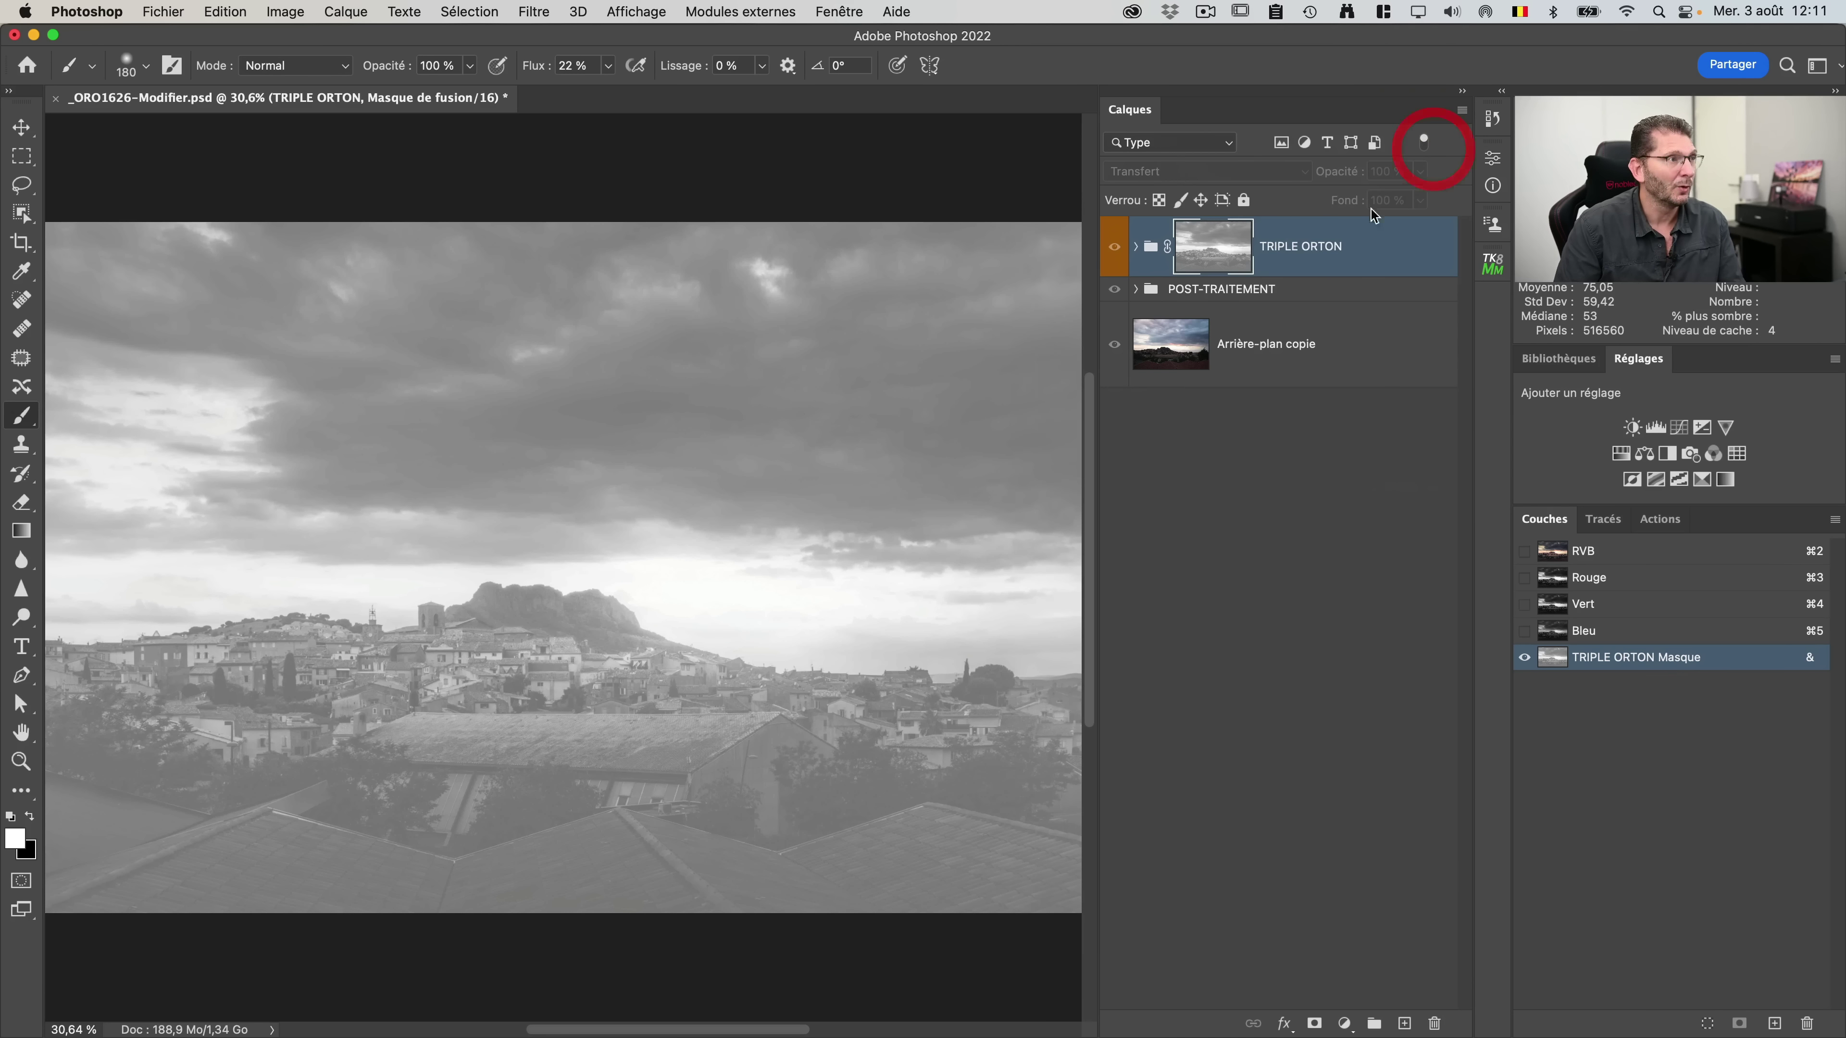
Step: Return to the colour image and compare it with the TRIPLE ORTON group hidden and with the original Arrière-plan copie layer alone
alt+click(1202, 255)
click(1114, 250)
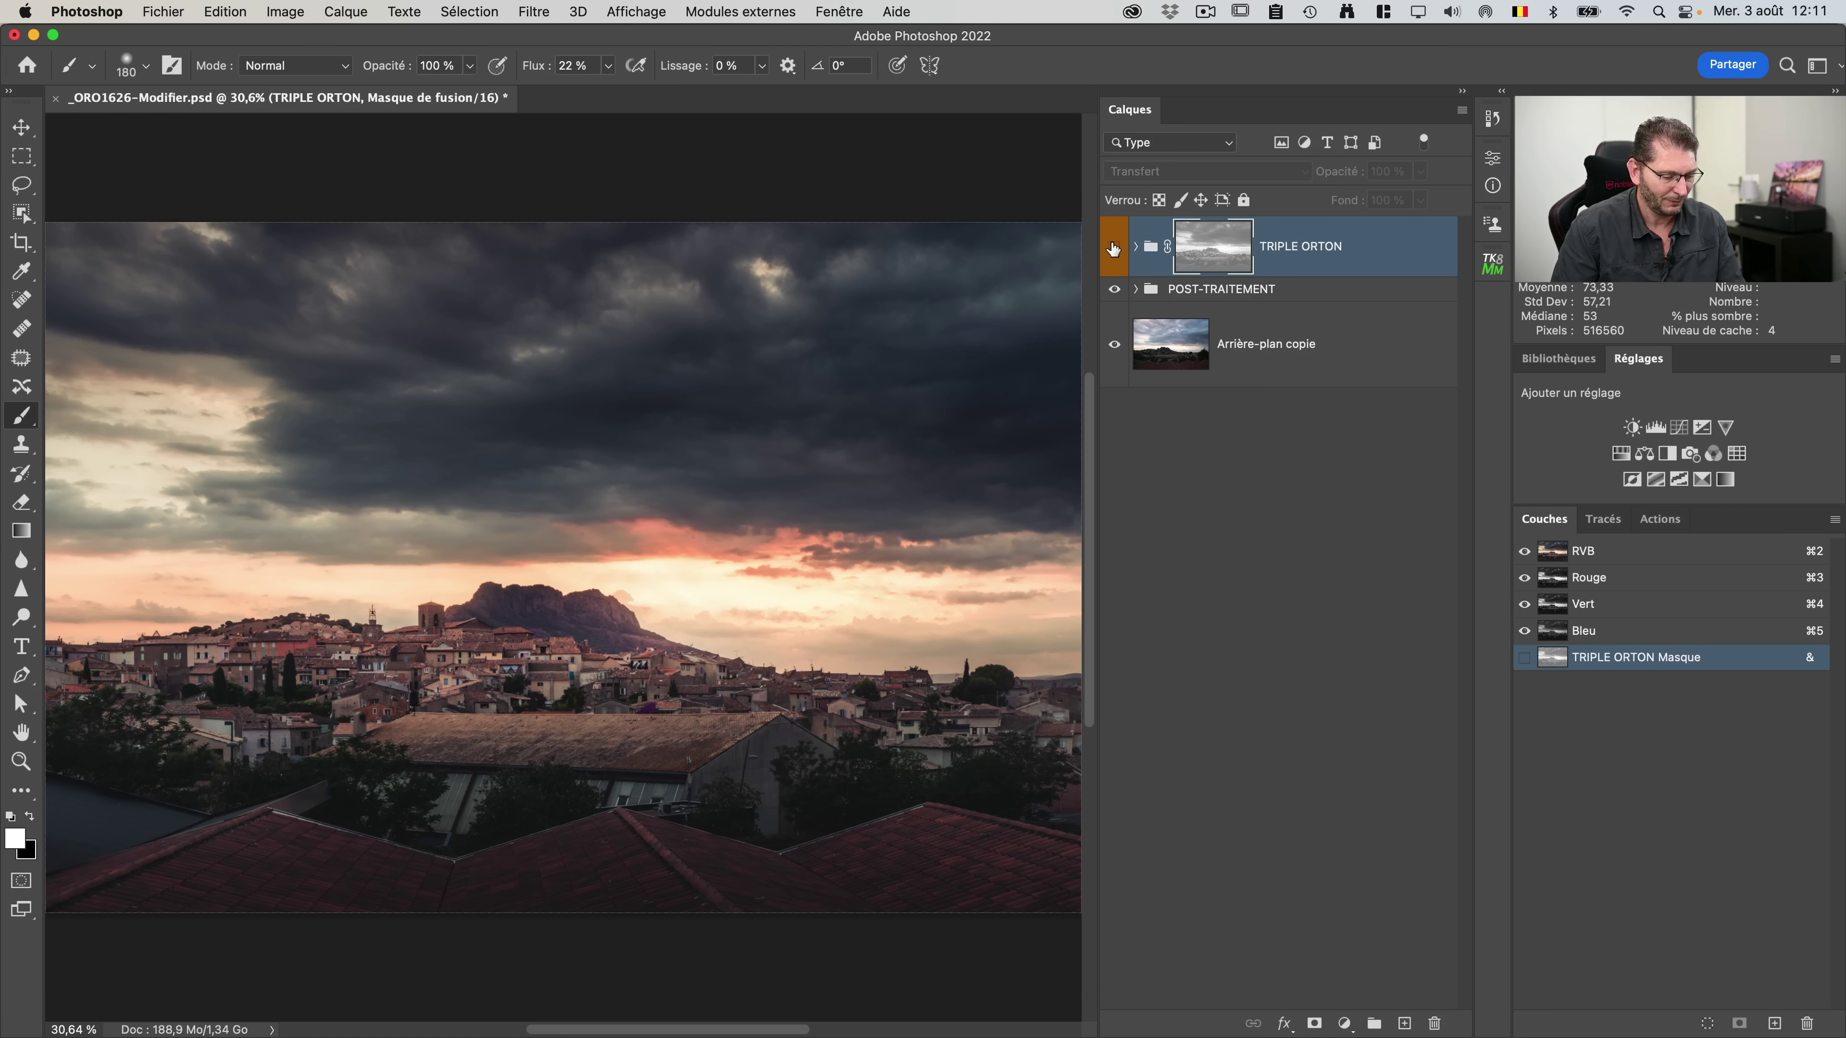
click(1113, 249)
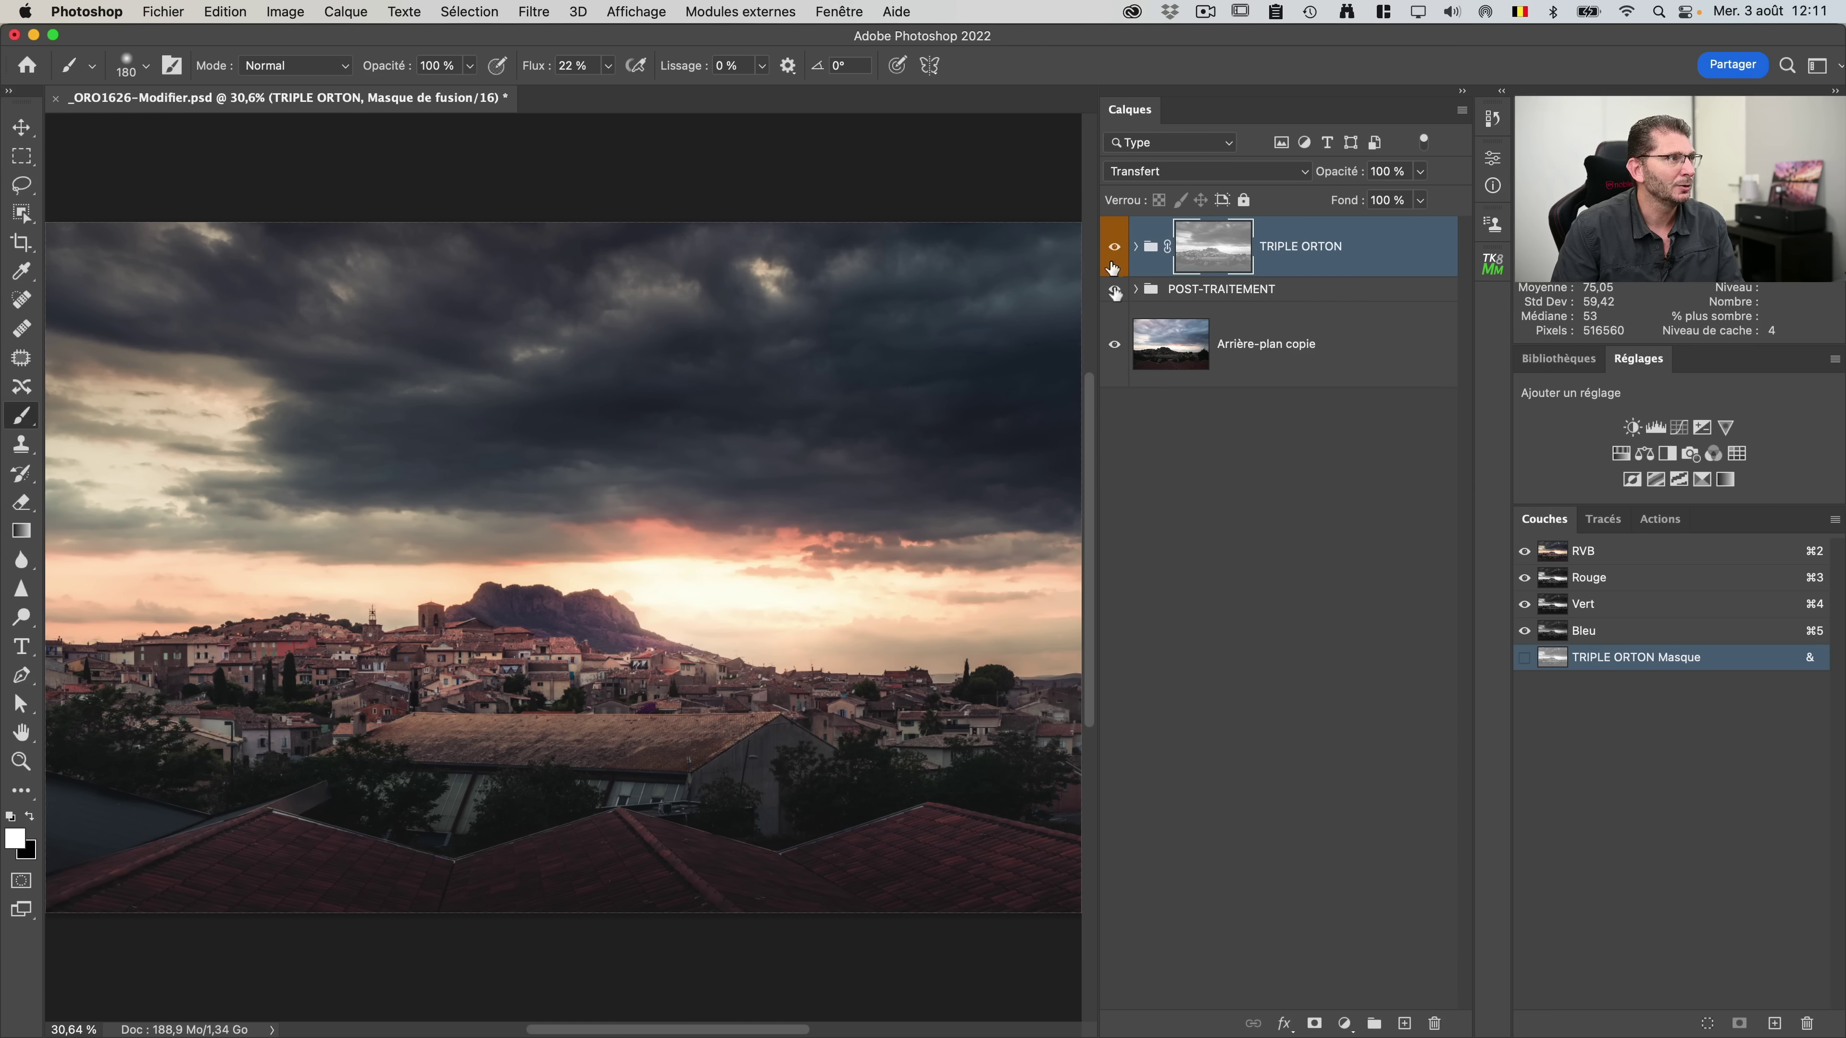
alt+click(1114, 349)
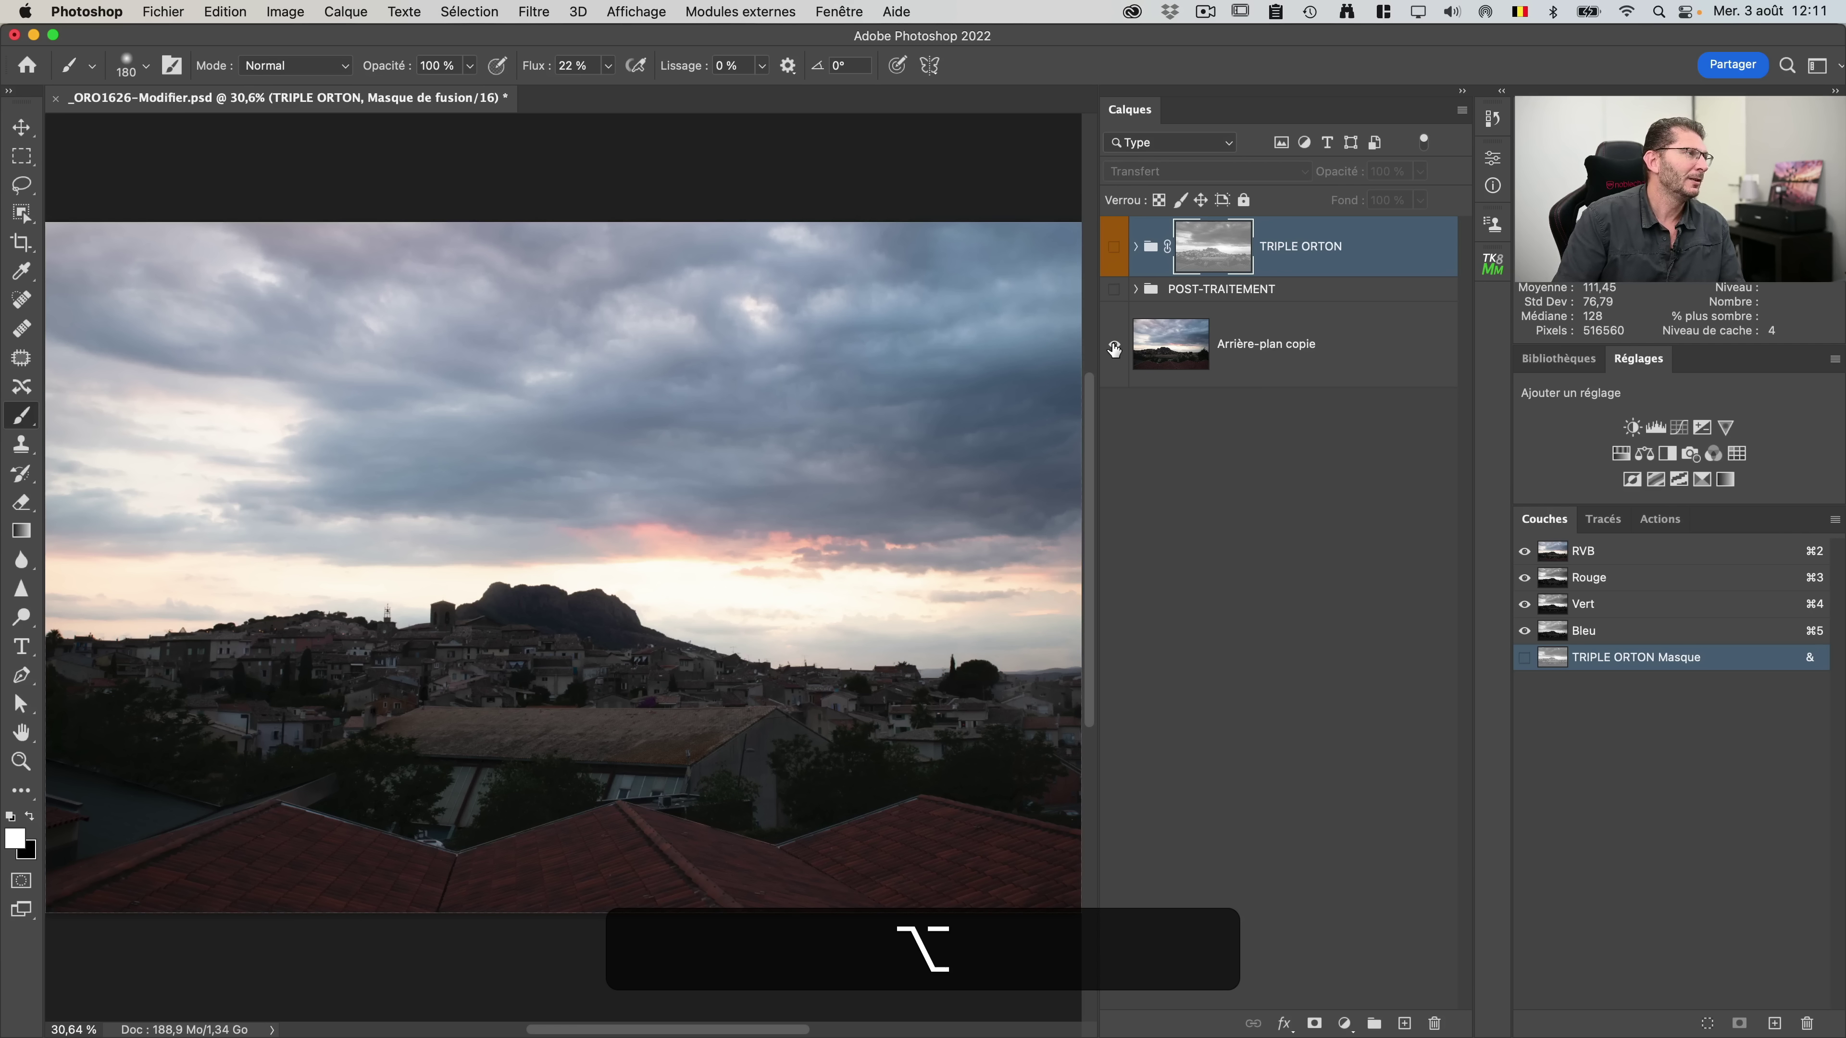
alt+click(1114, 349)
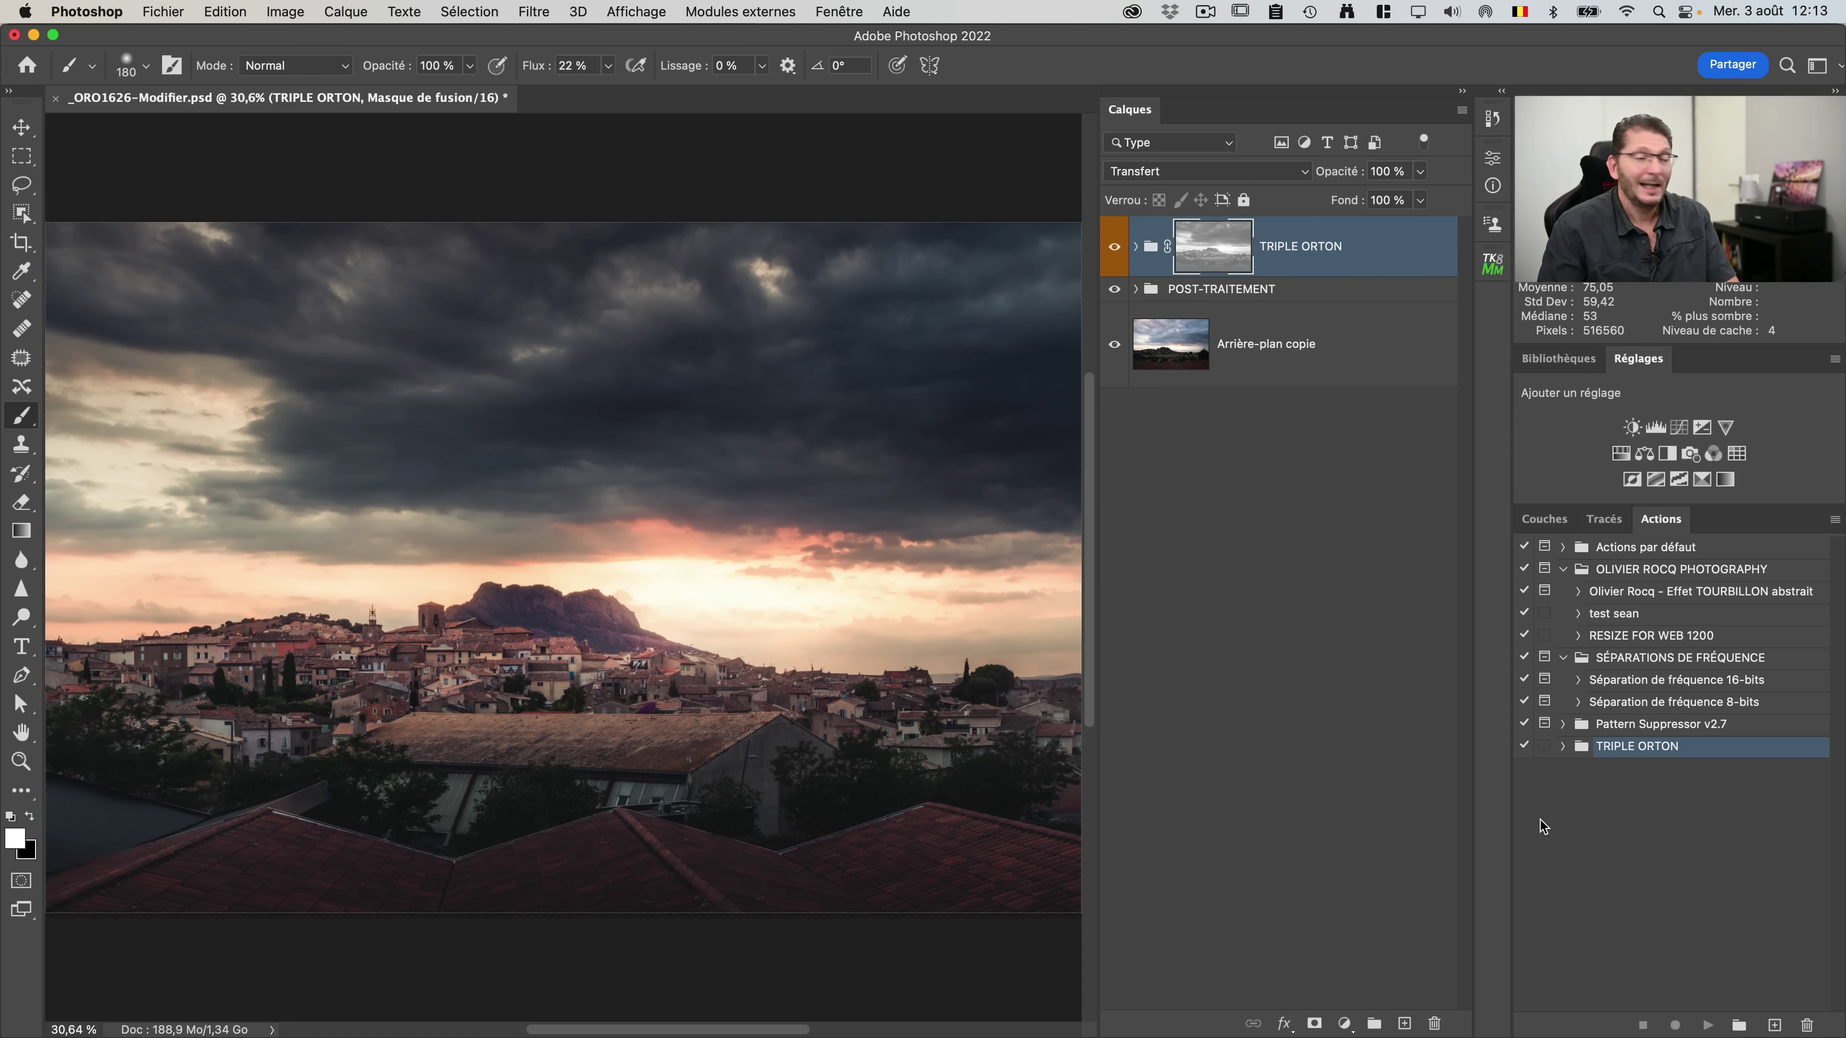
Step: Delete the TRIPLE ORTON action set from the Actions list
click(1644, 749)
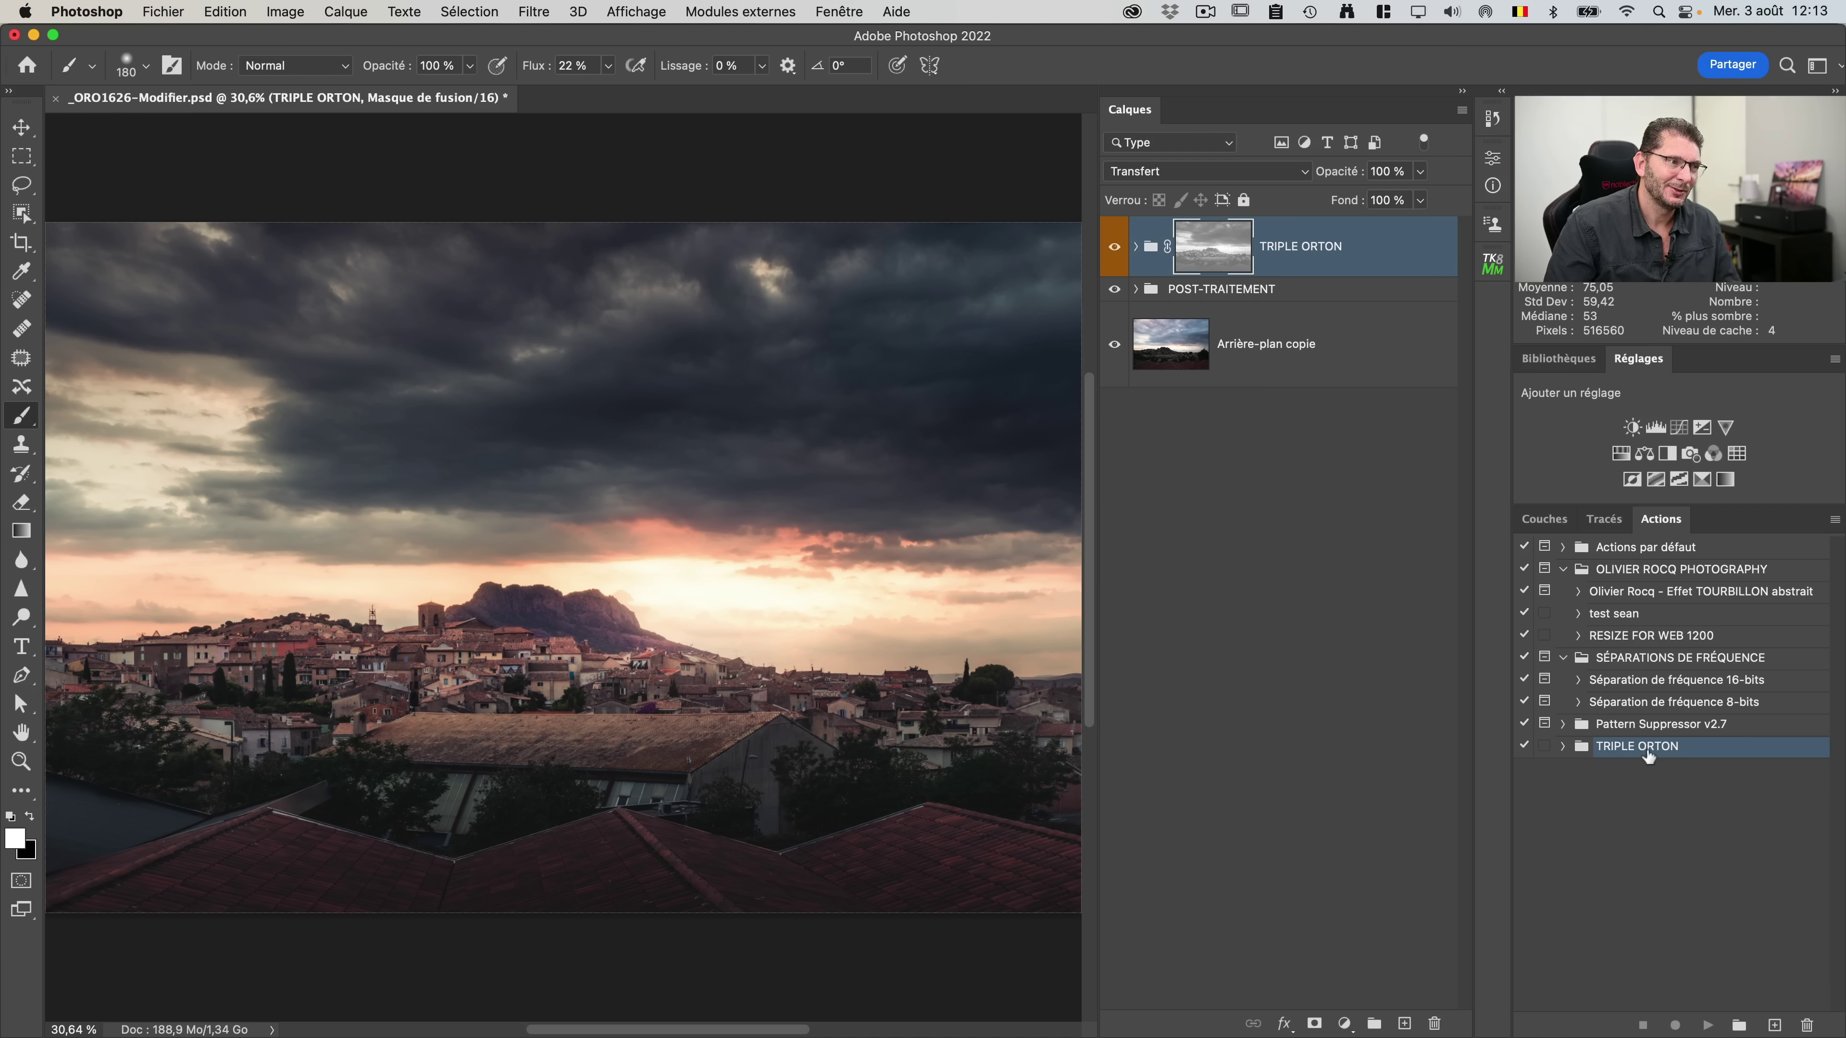
drag(1637, 751, 1805, 1025)
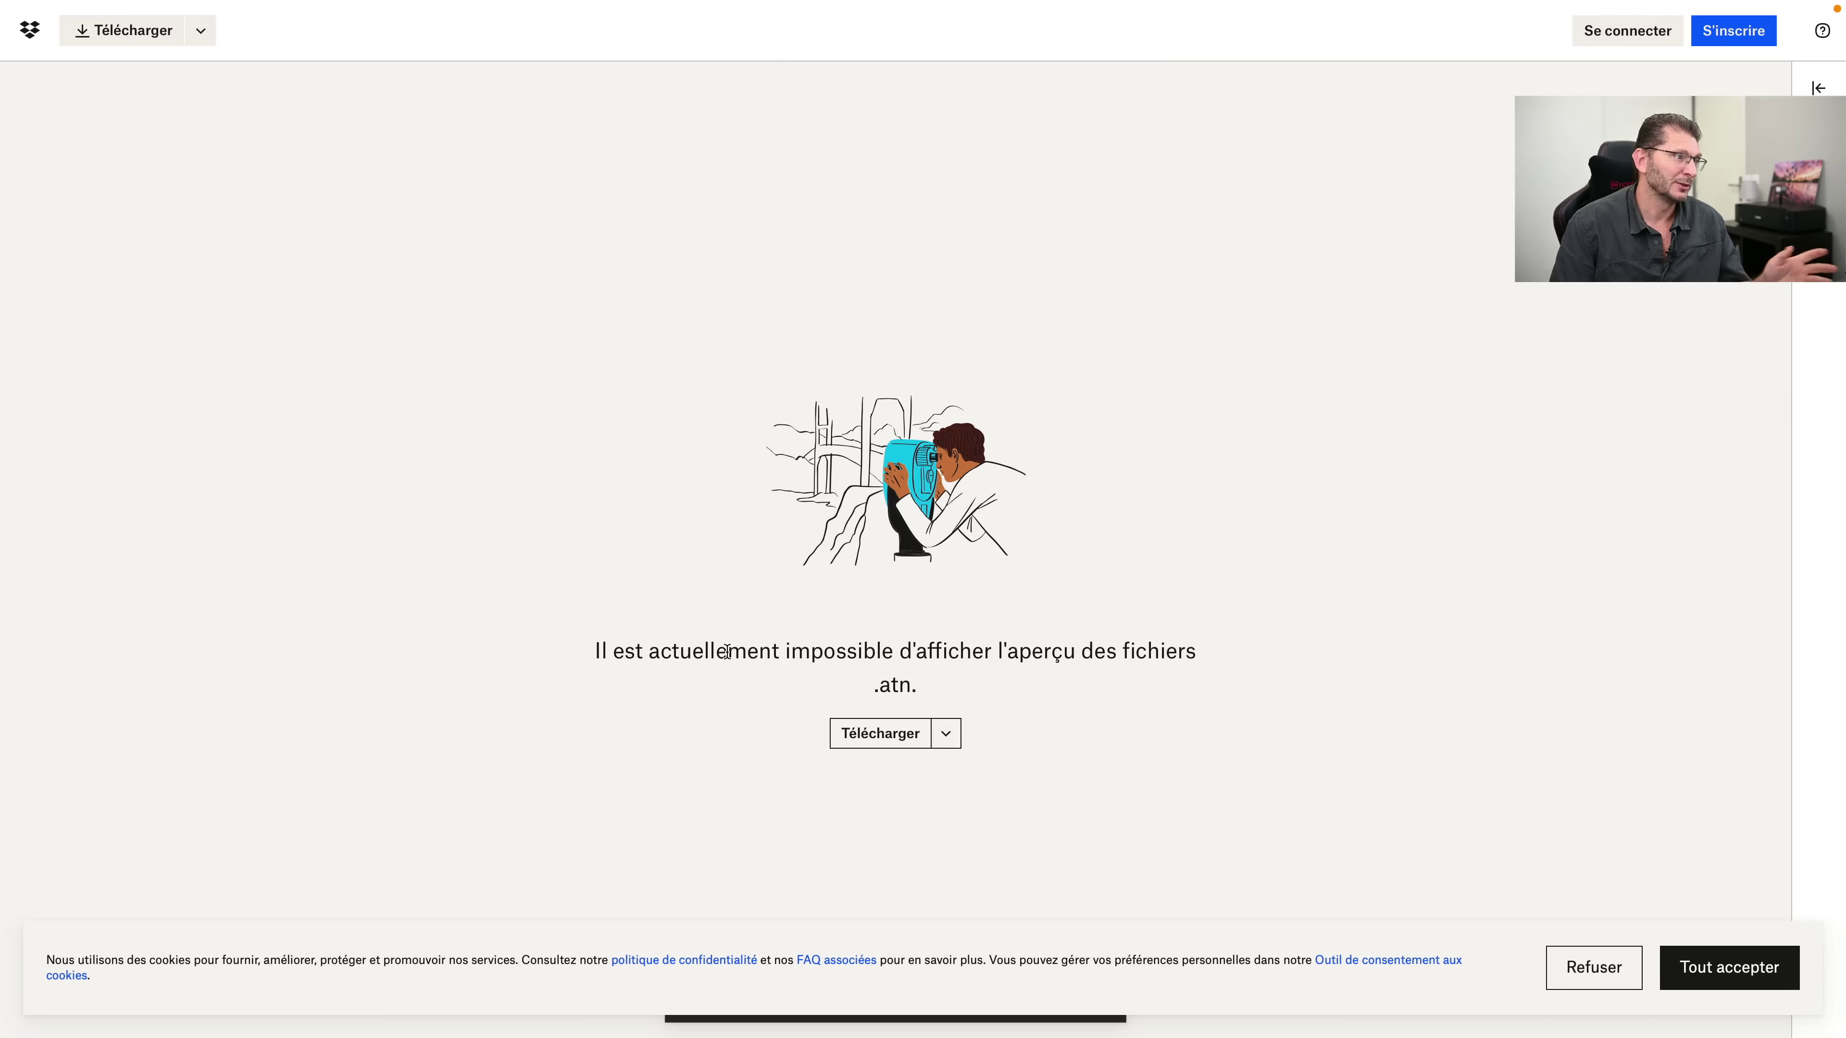
Step: Download the TRIPLE ORTON.atn file from its Dropbox page in Safari and authorise downloads from the site
drag(727, 651, 1019, 650)
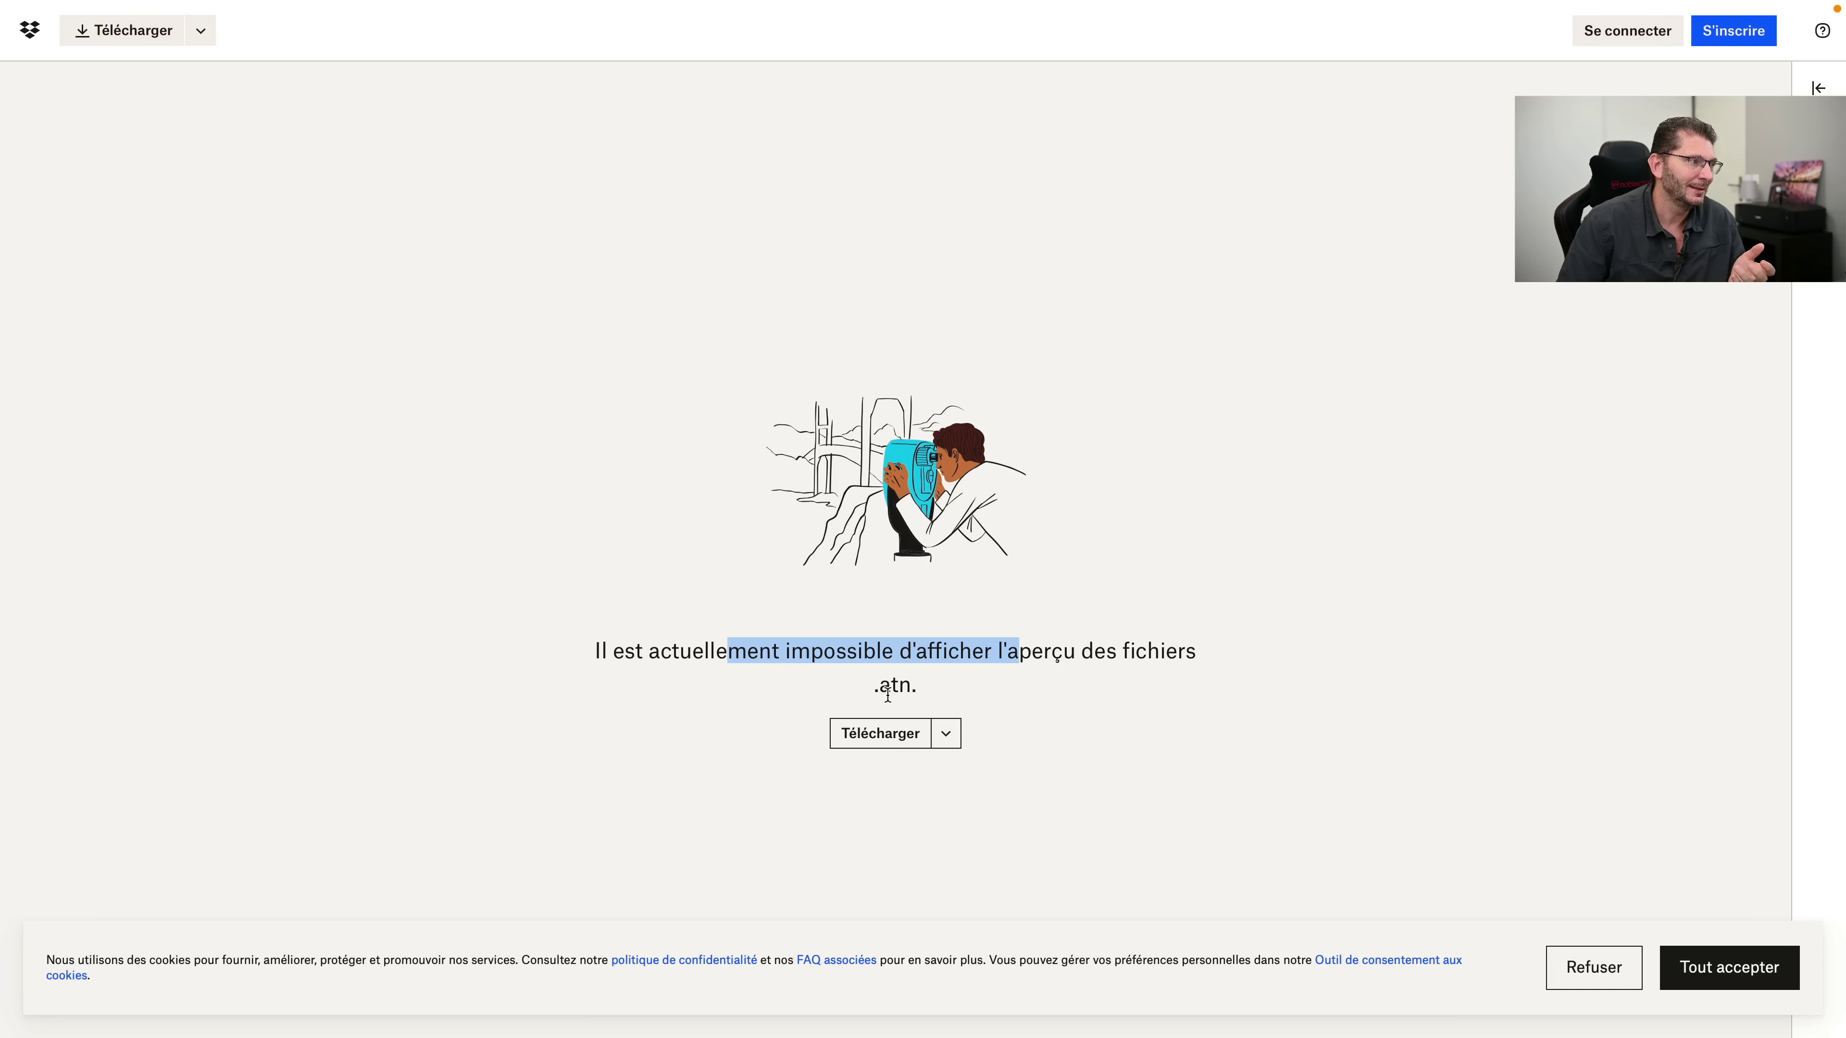
click(873, 735)
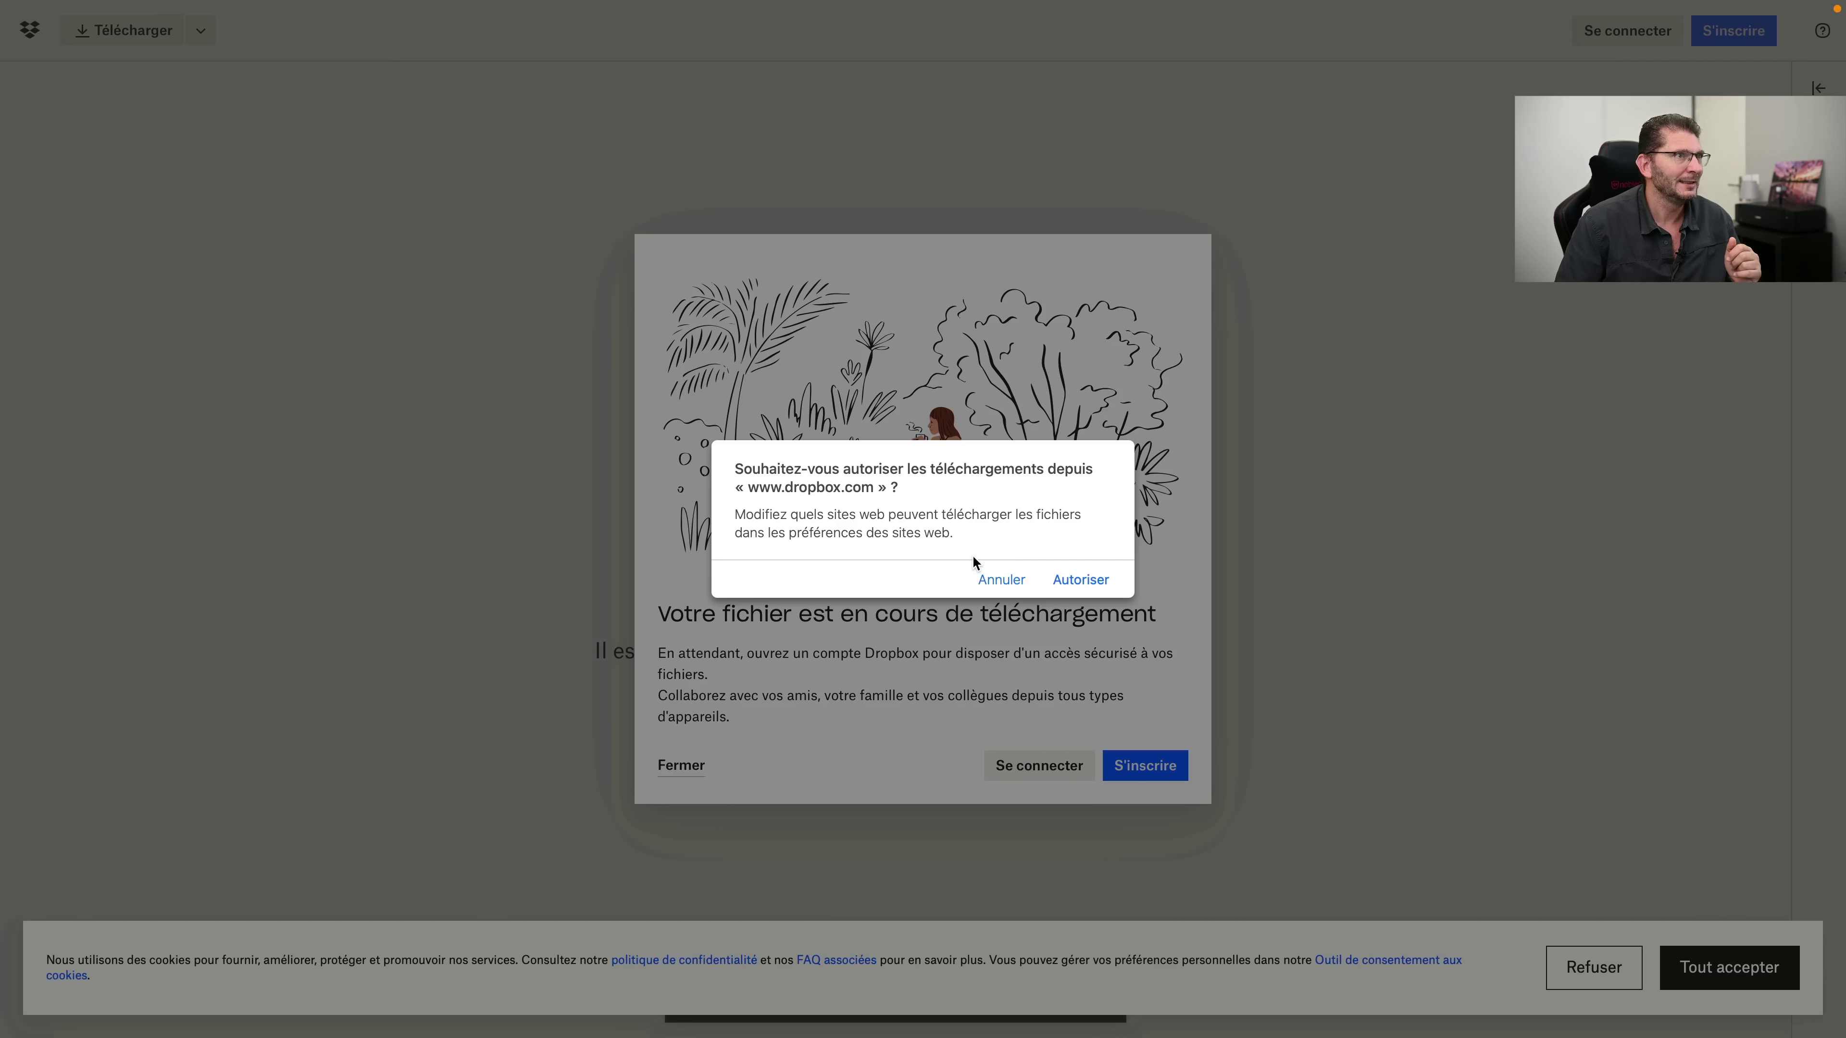
click(1080, 579)
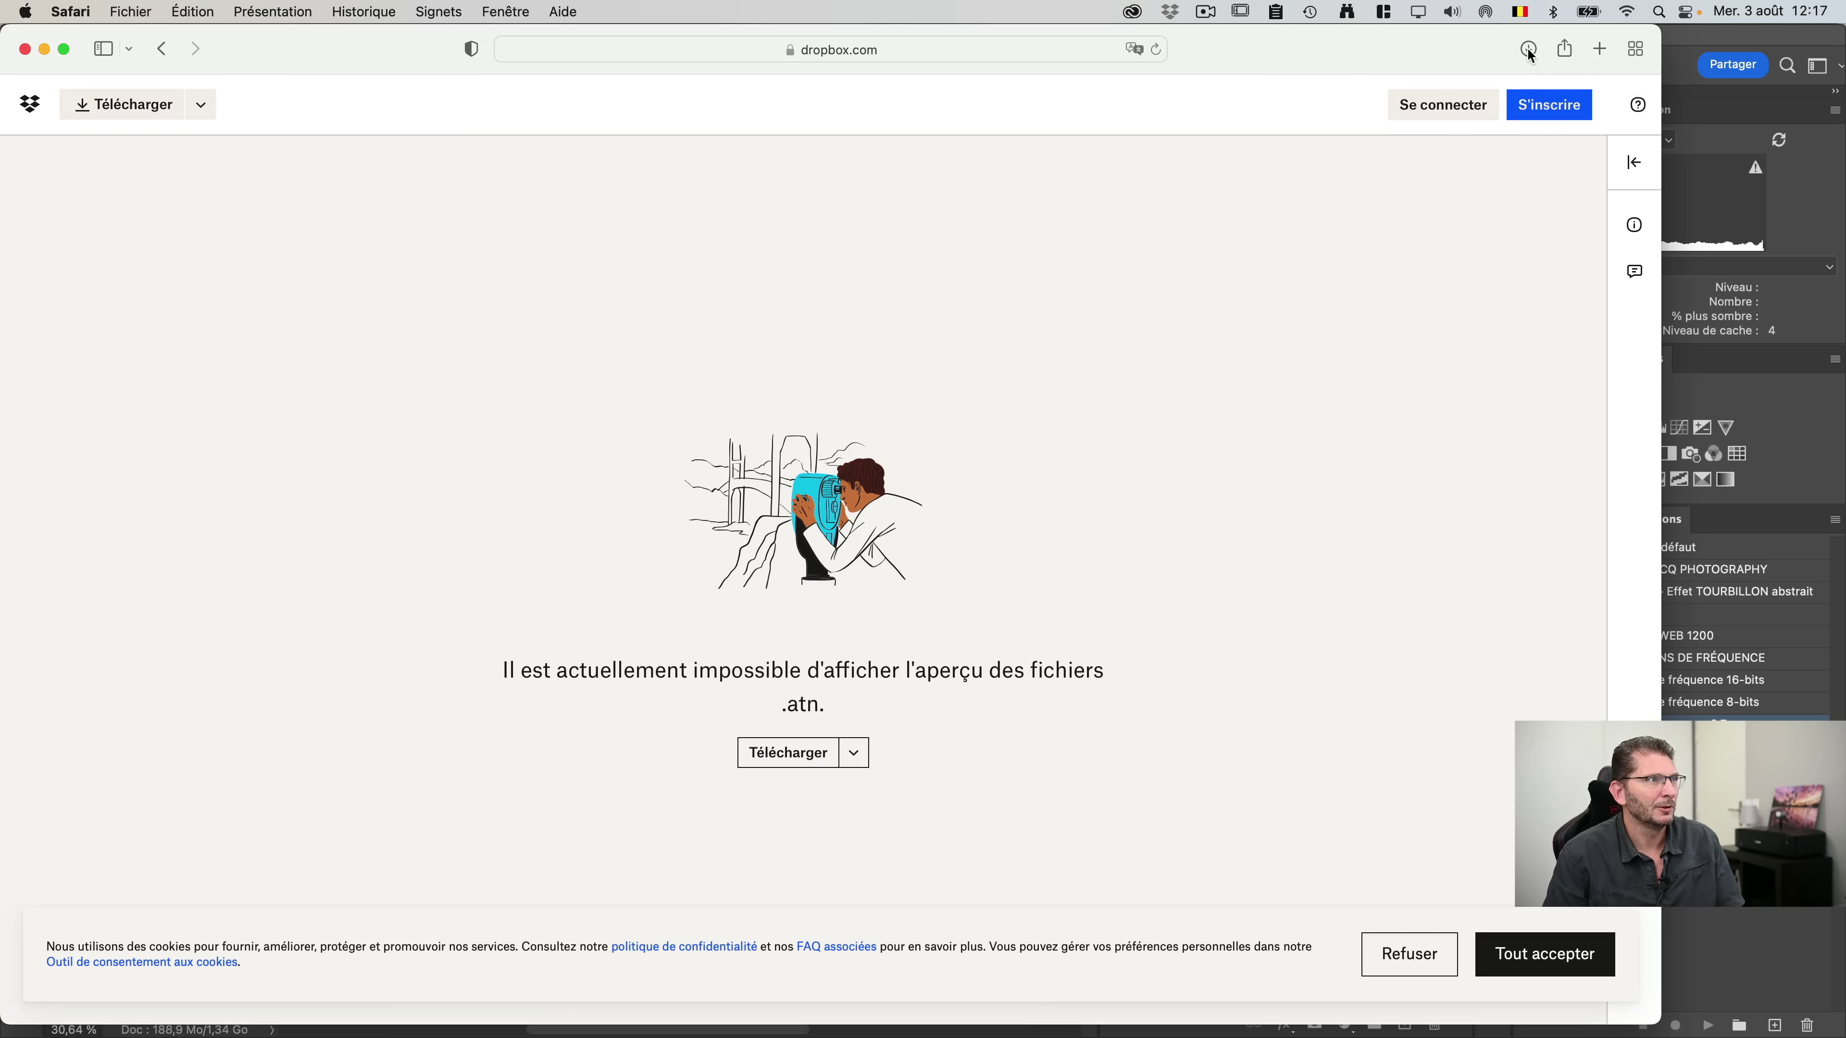
Step: Locate the downloaded TRIPLE ORTON.atn in the Téléchargements folder and open it to install the action set in Photoshop
click(1528, 49)
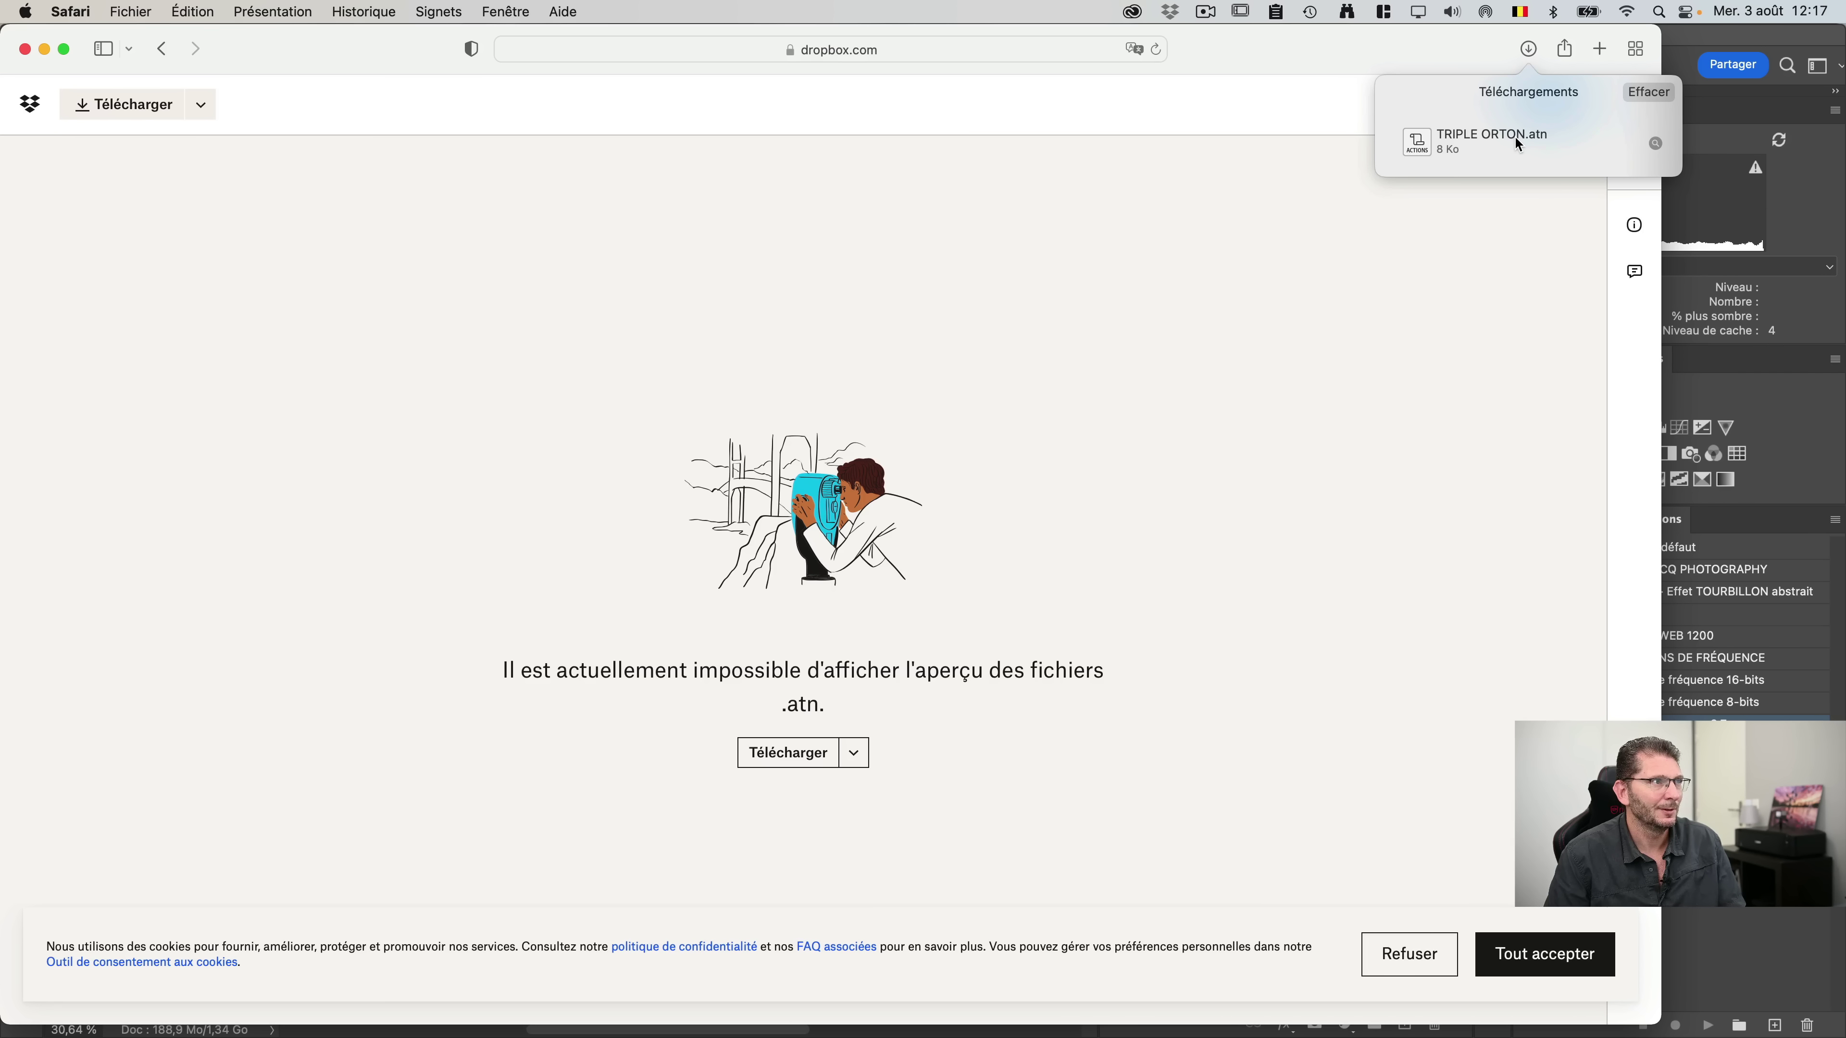
click(1655, 141)
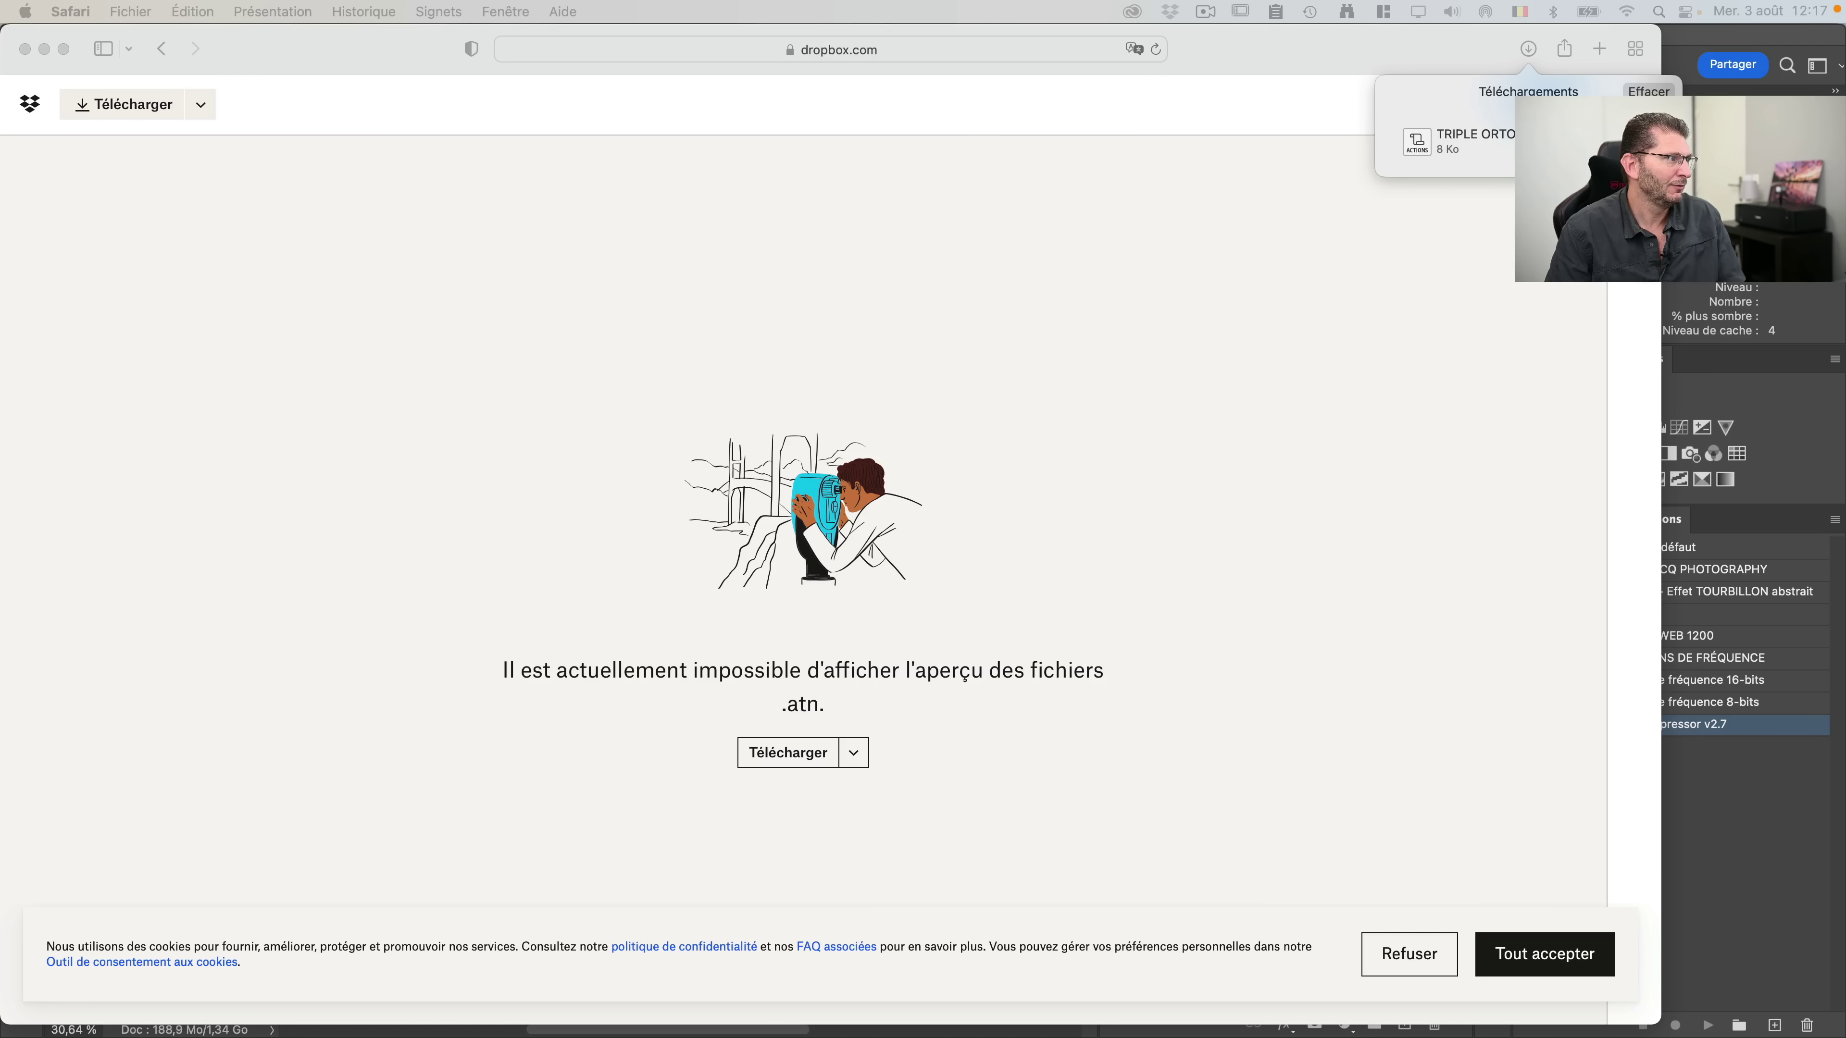
drag(765, 1037, 876, 487)
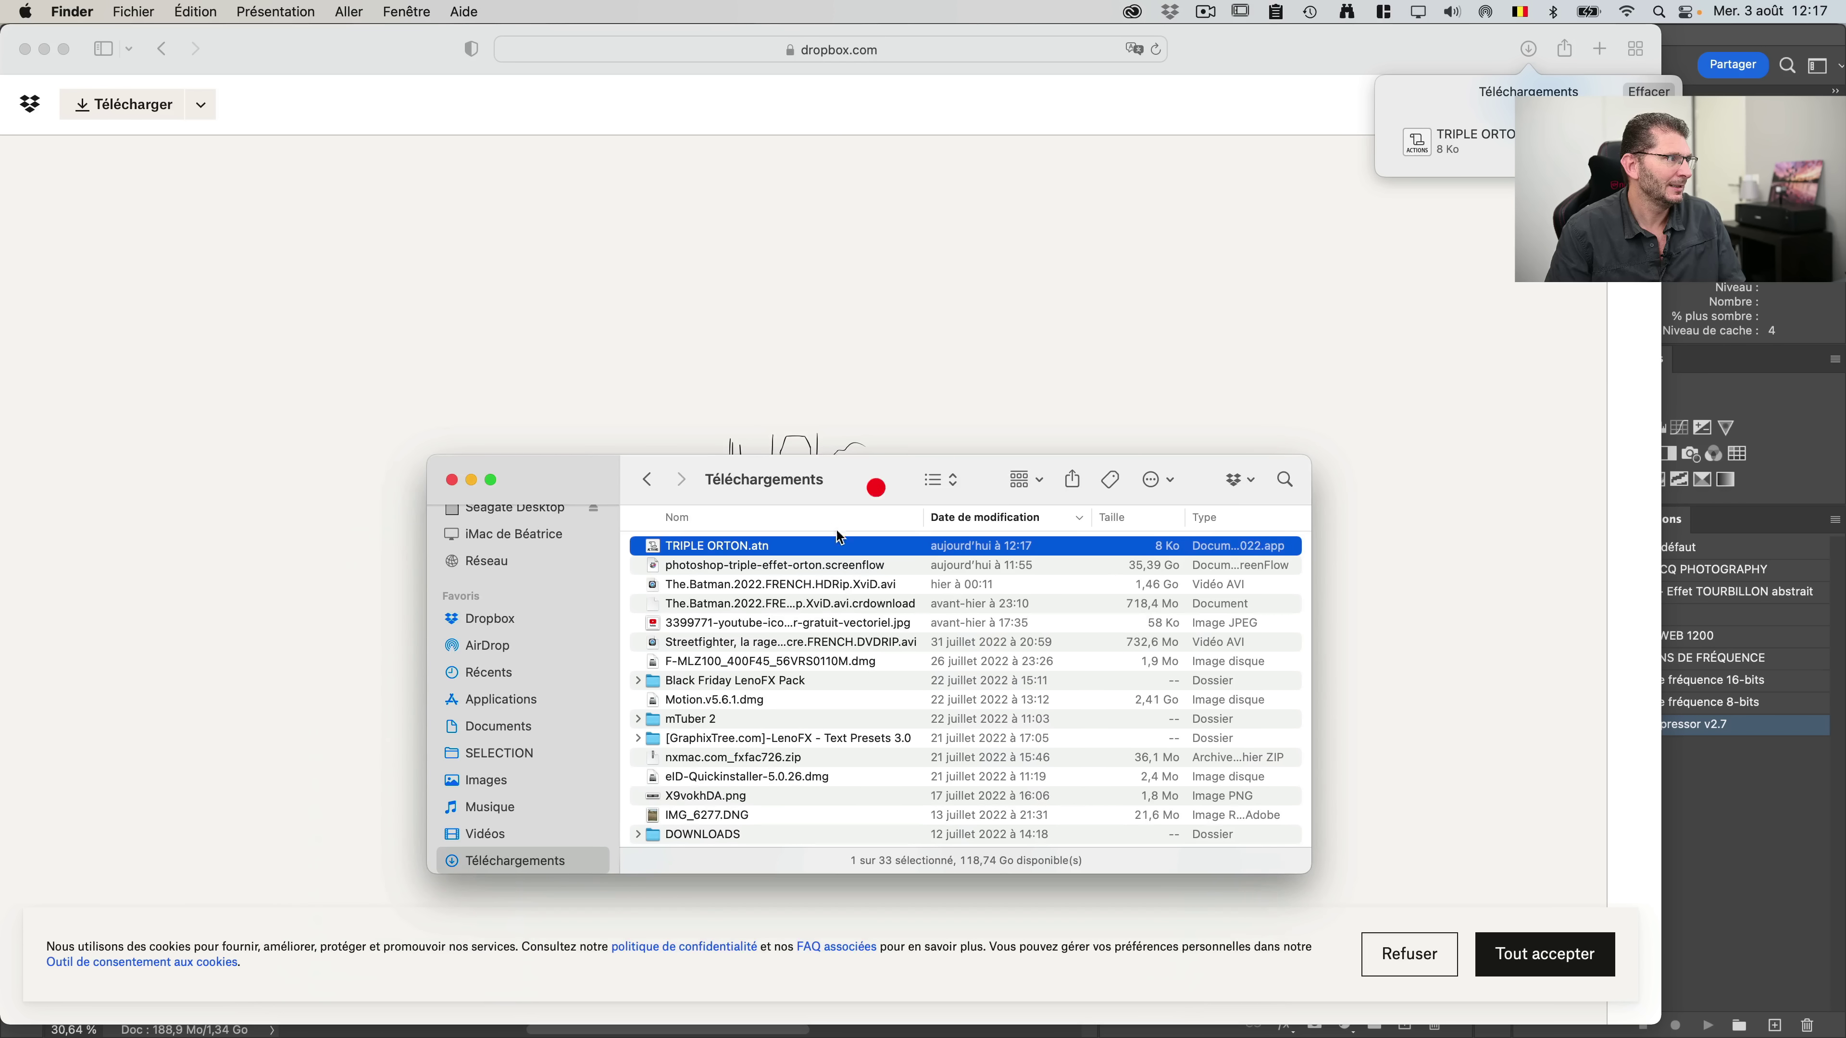
double_click(740, 549)
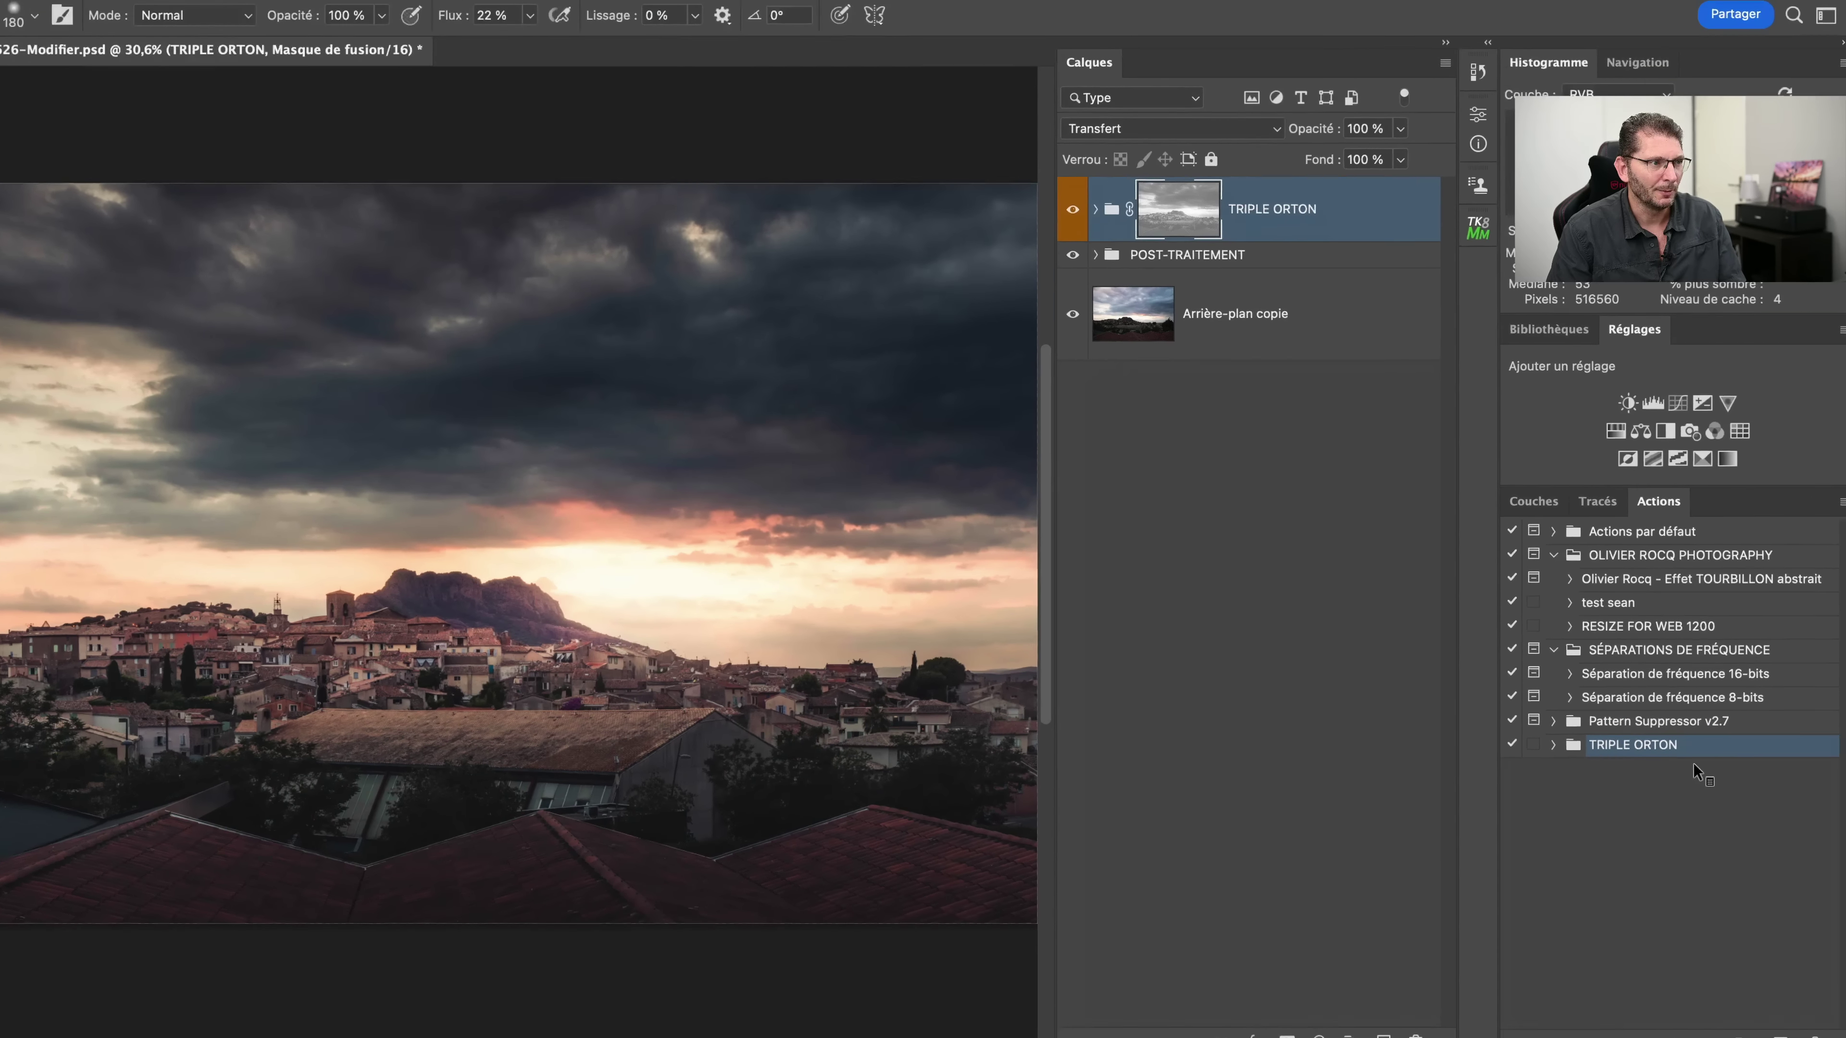
Step: Delete the existing TRIPLE ORTON layer group and run the ORTON 3 EFFETS action from the TRIPLE ORTON set
key(BackSpace)
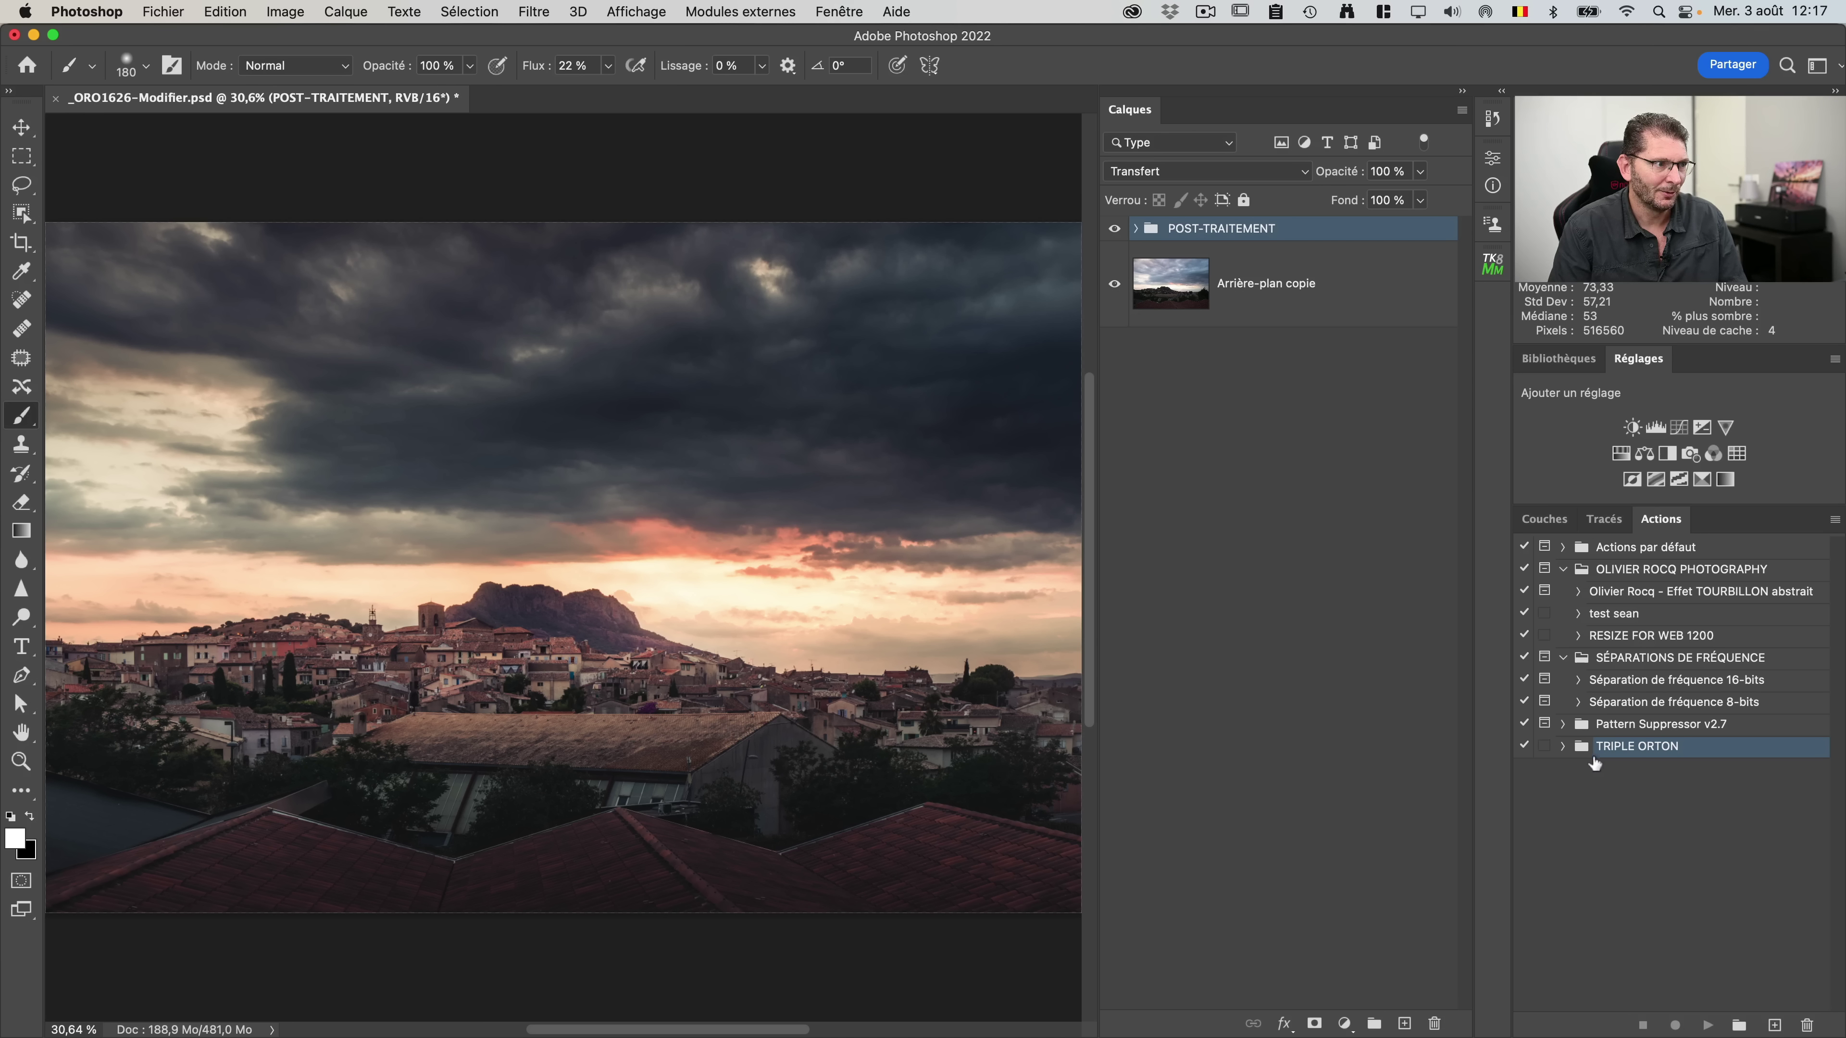
click(1562, 746)
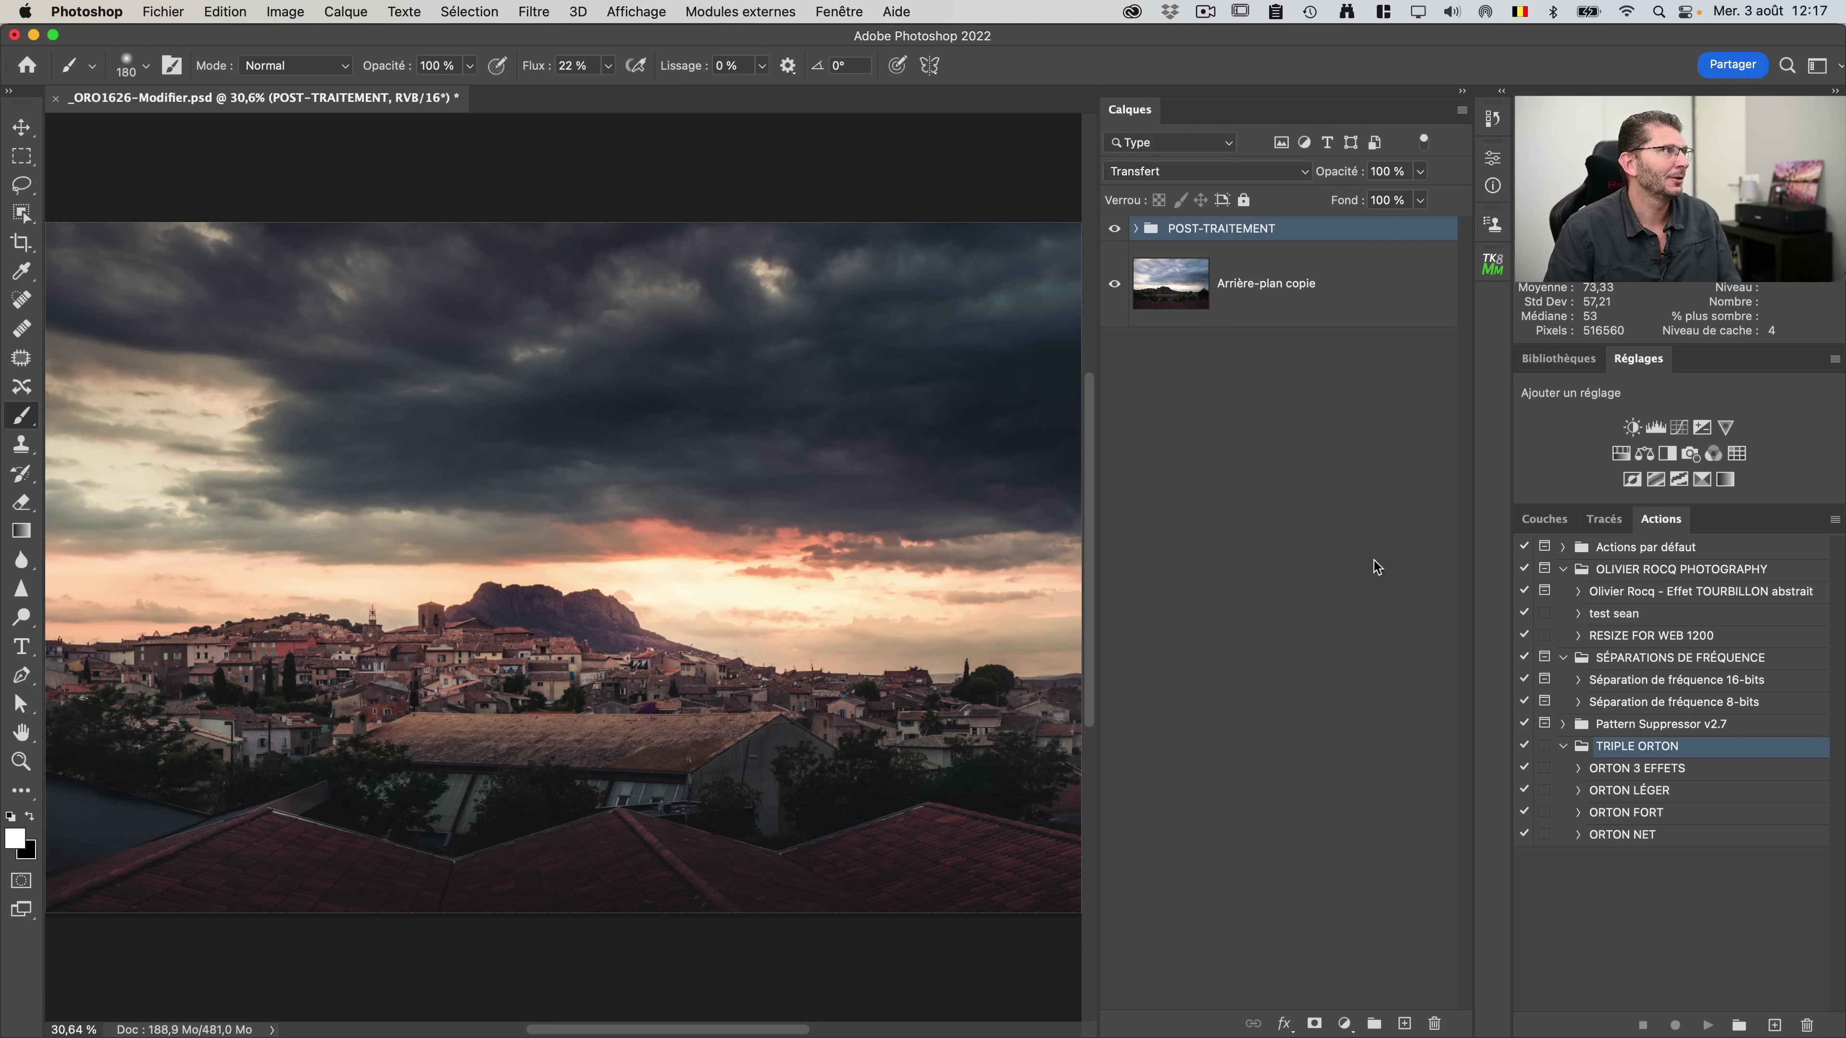
click(856, 14)
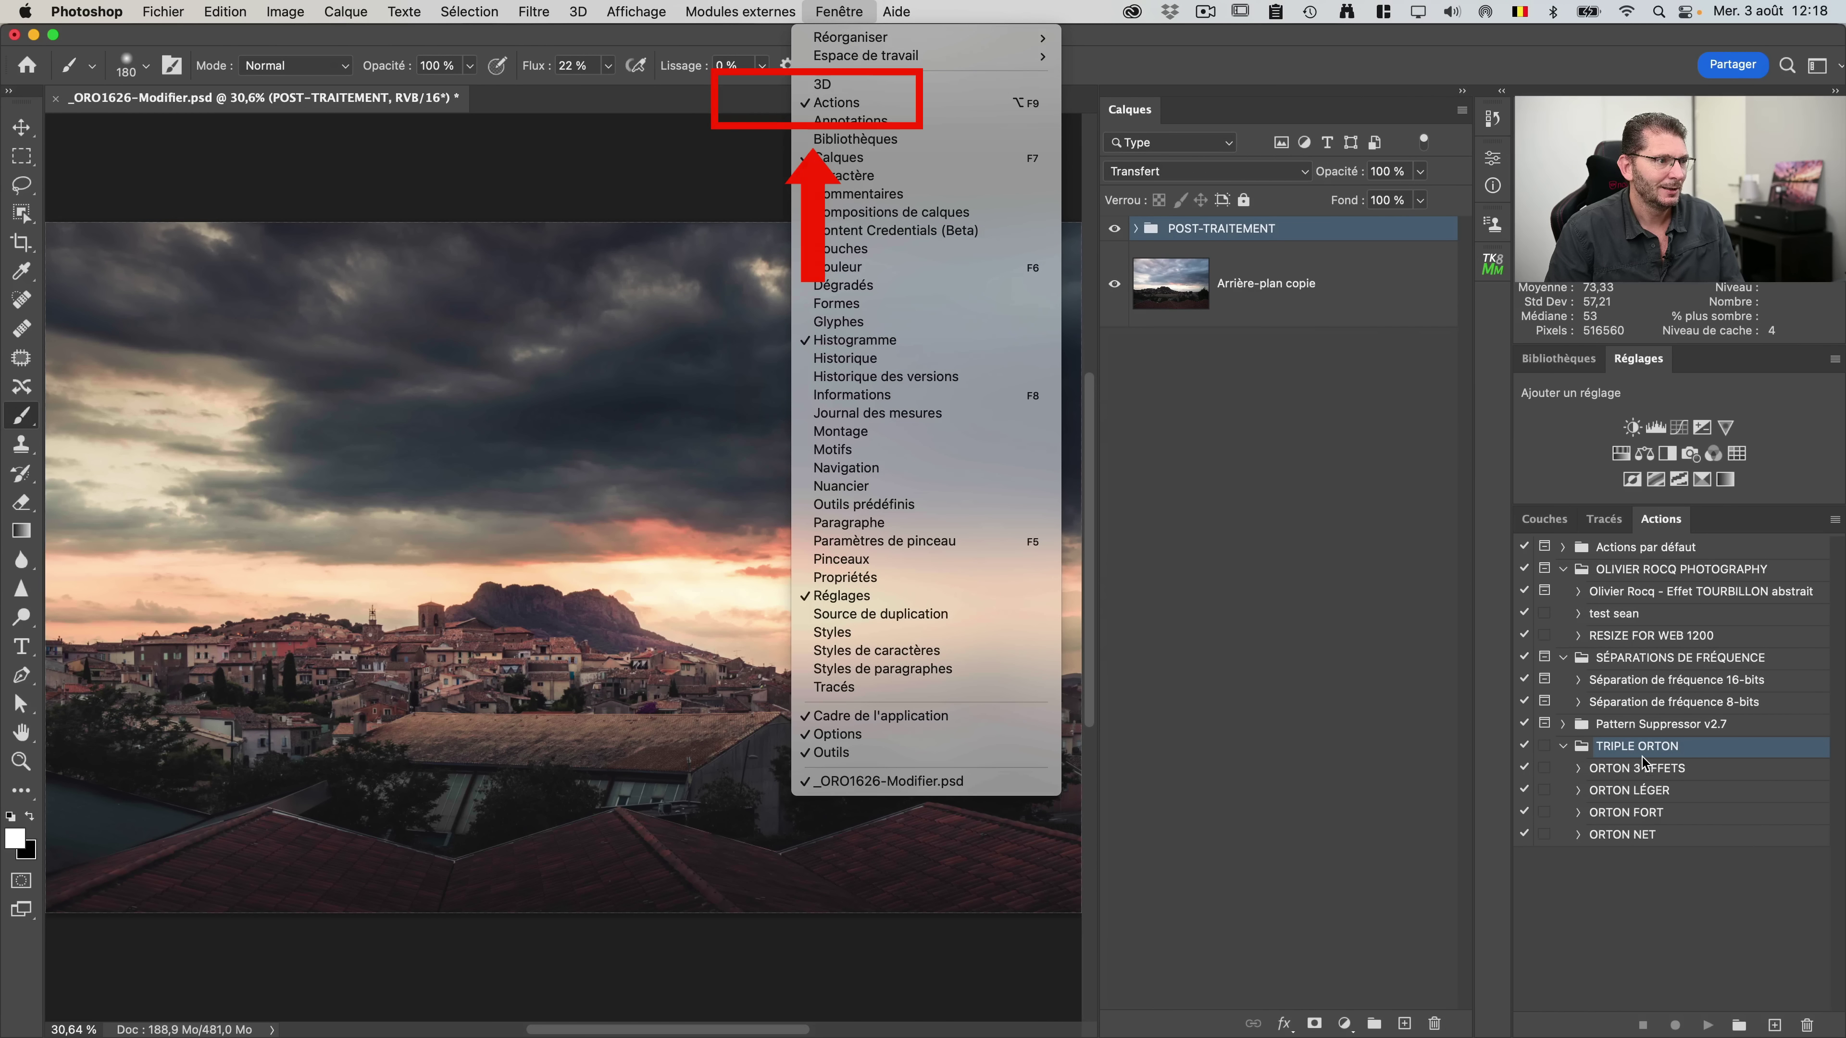
click(1641, 761)
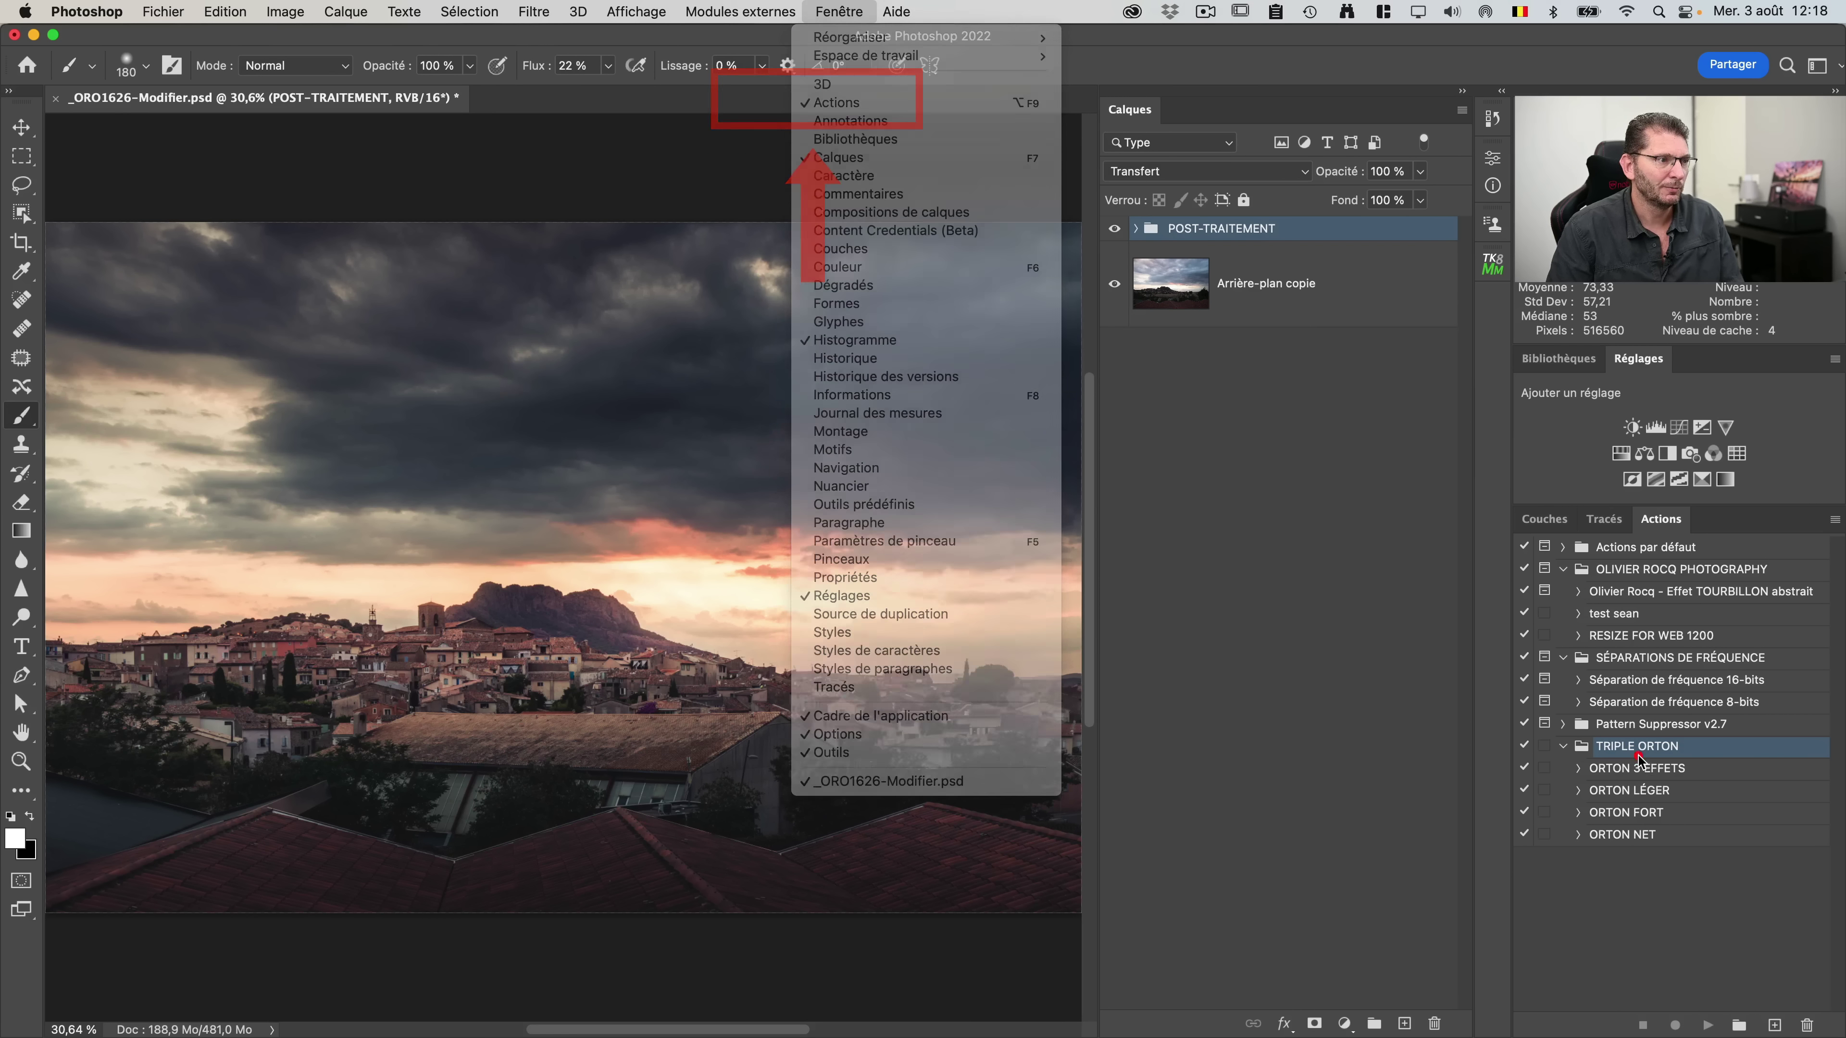
click(1632, 772)
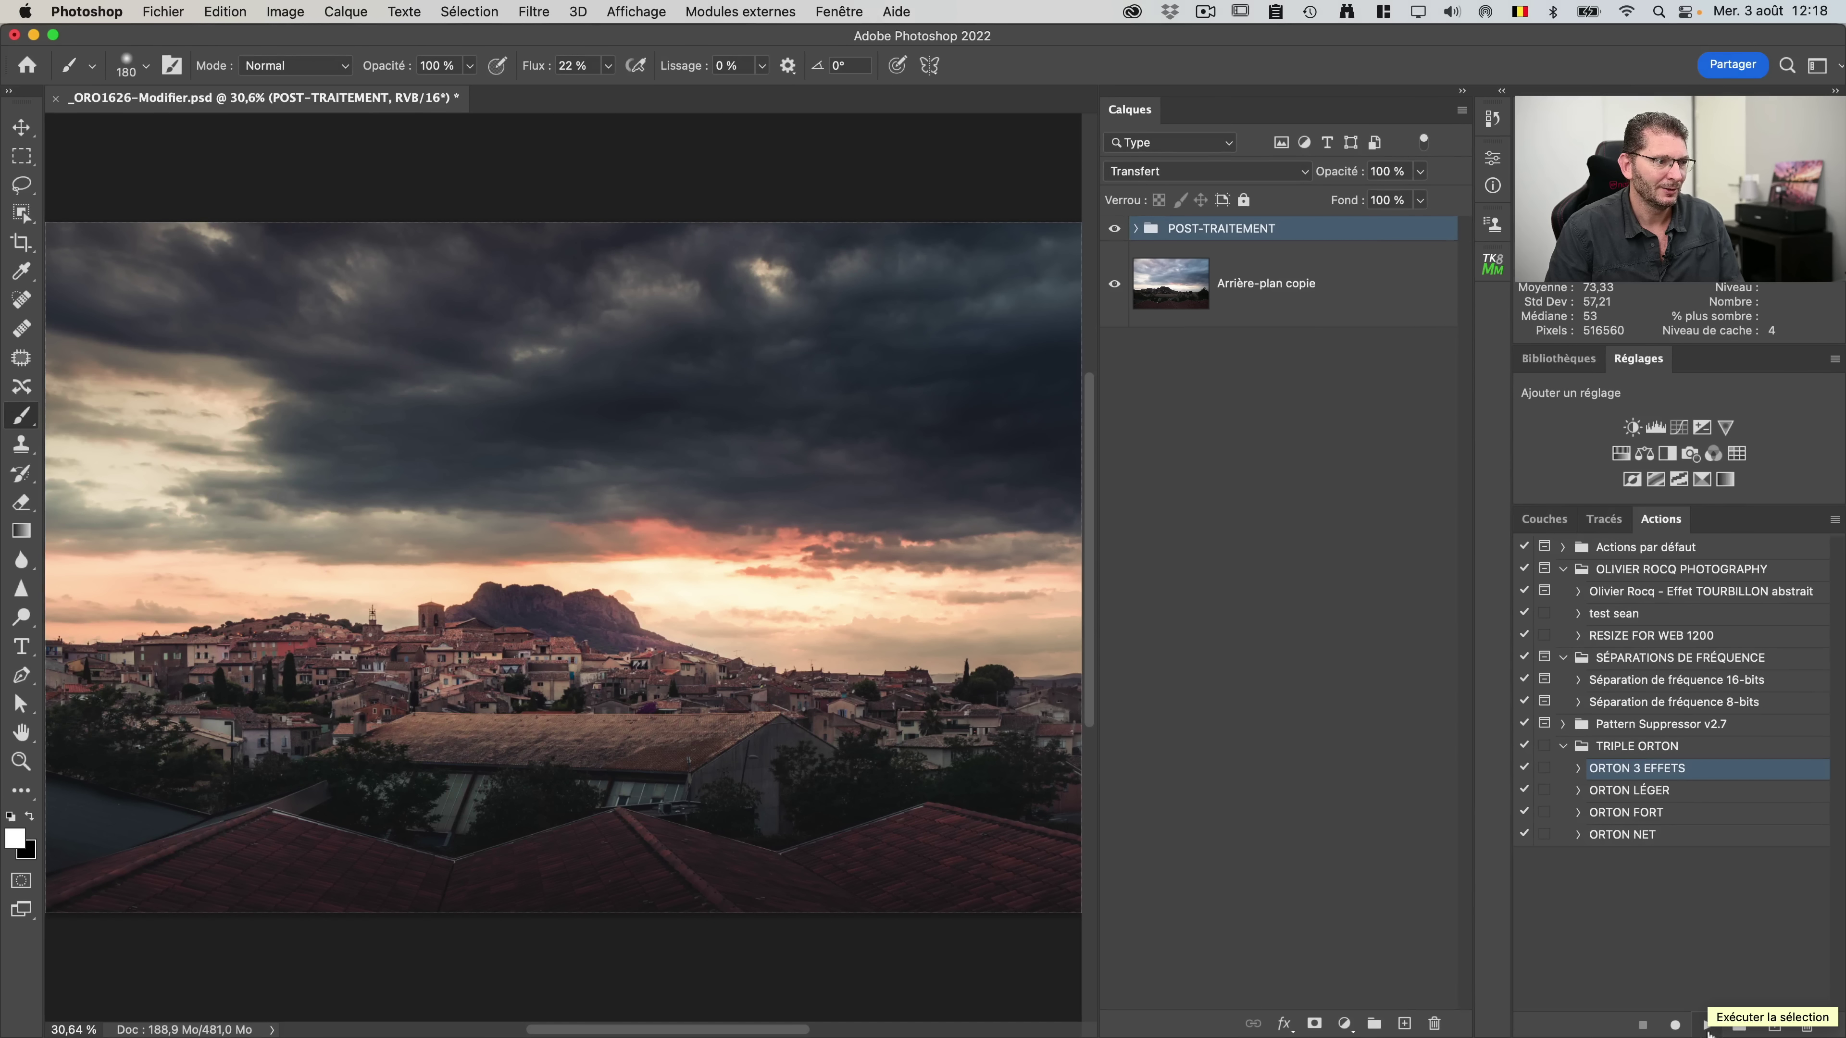
click(1707, 1026)
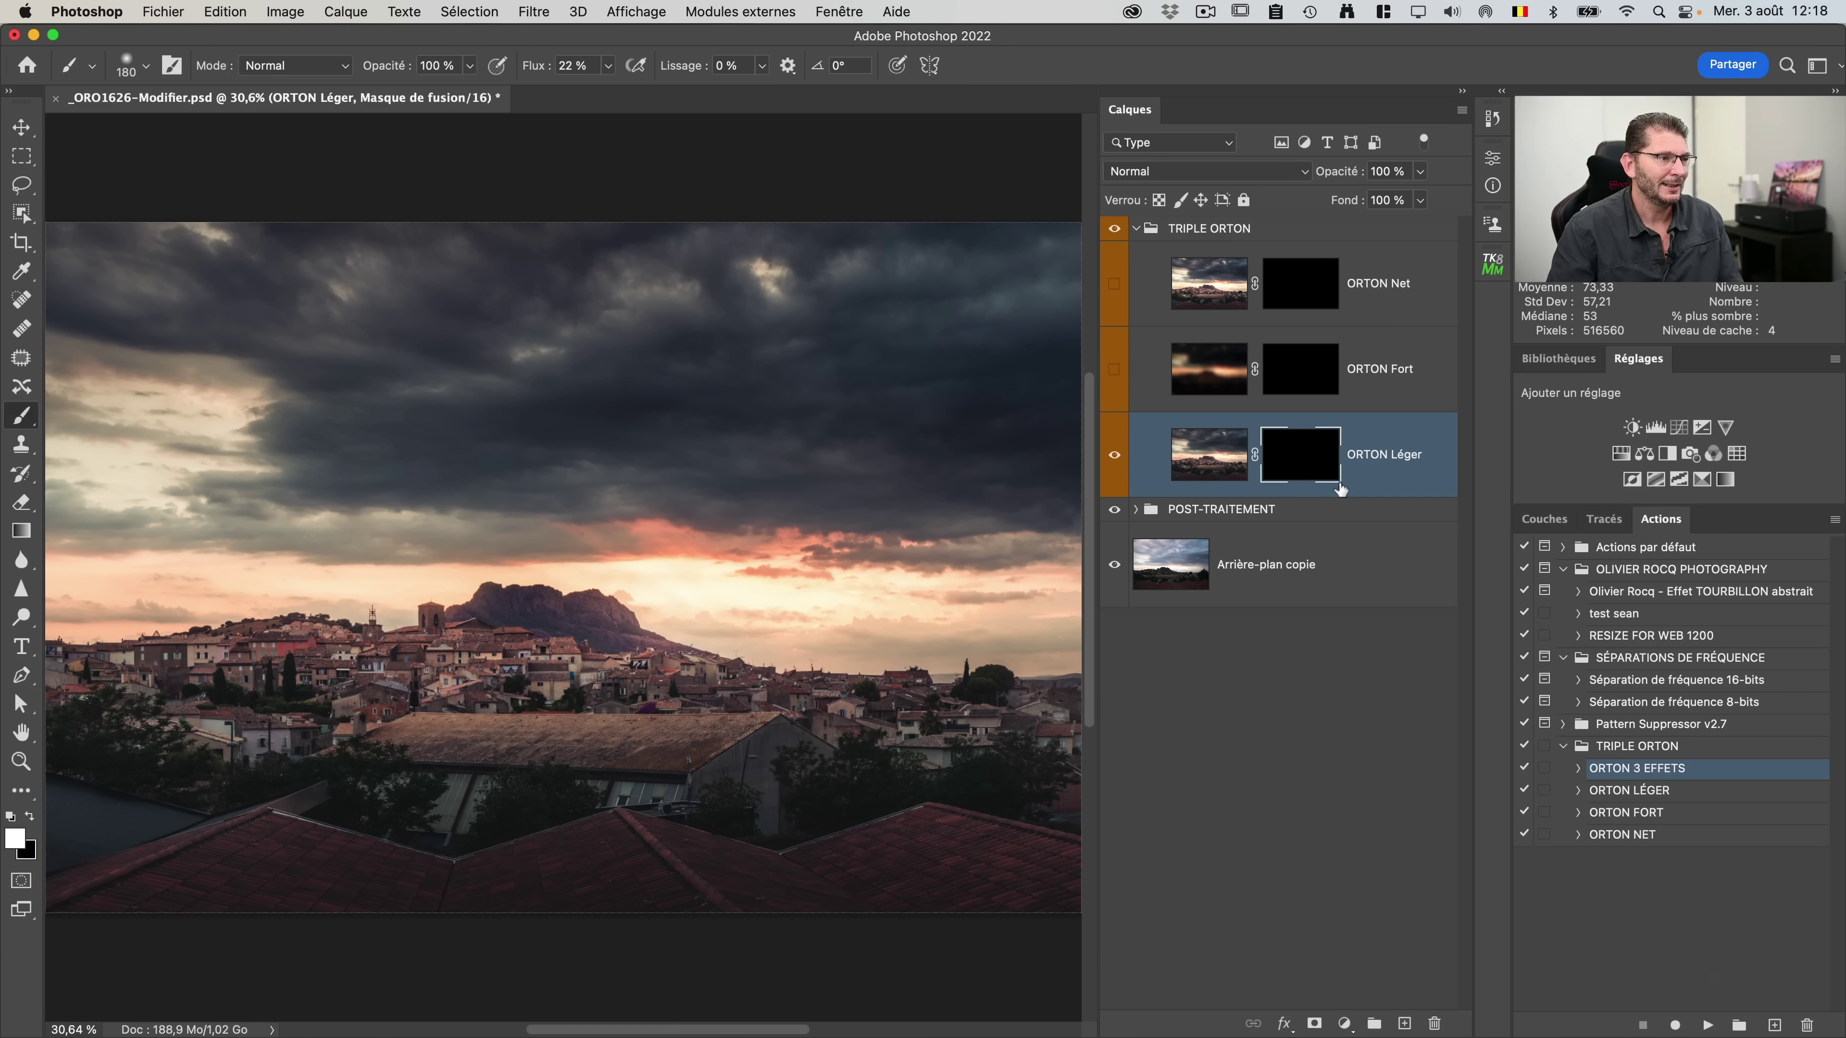
Step: Load TRIPLE ORTON.atn again through Charger des actions, and delete the duplicate action set
click(1632, 750)
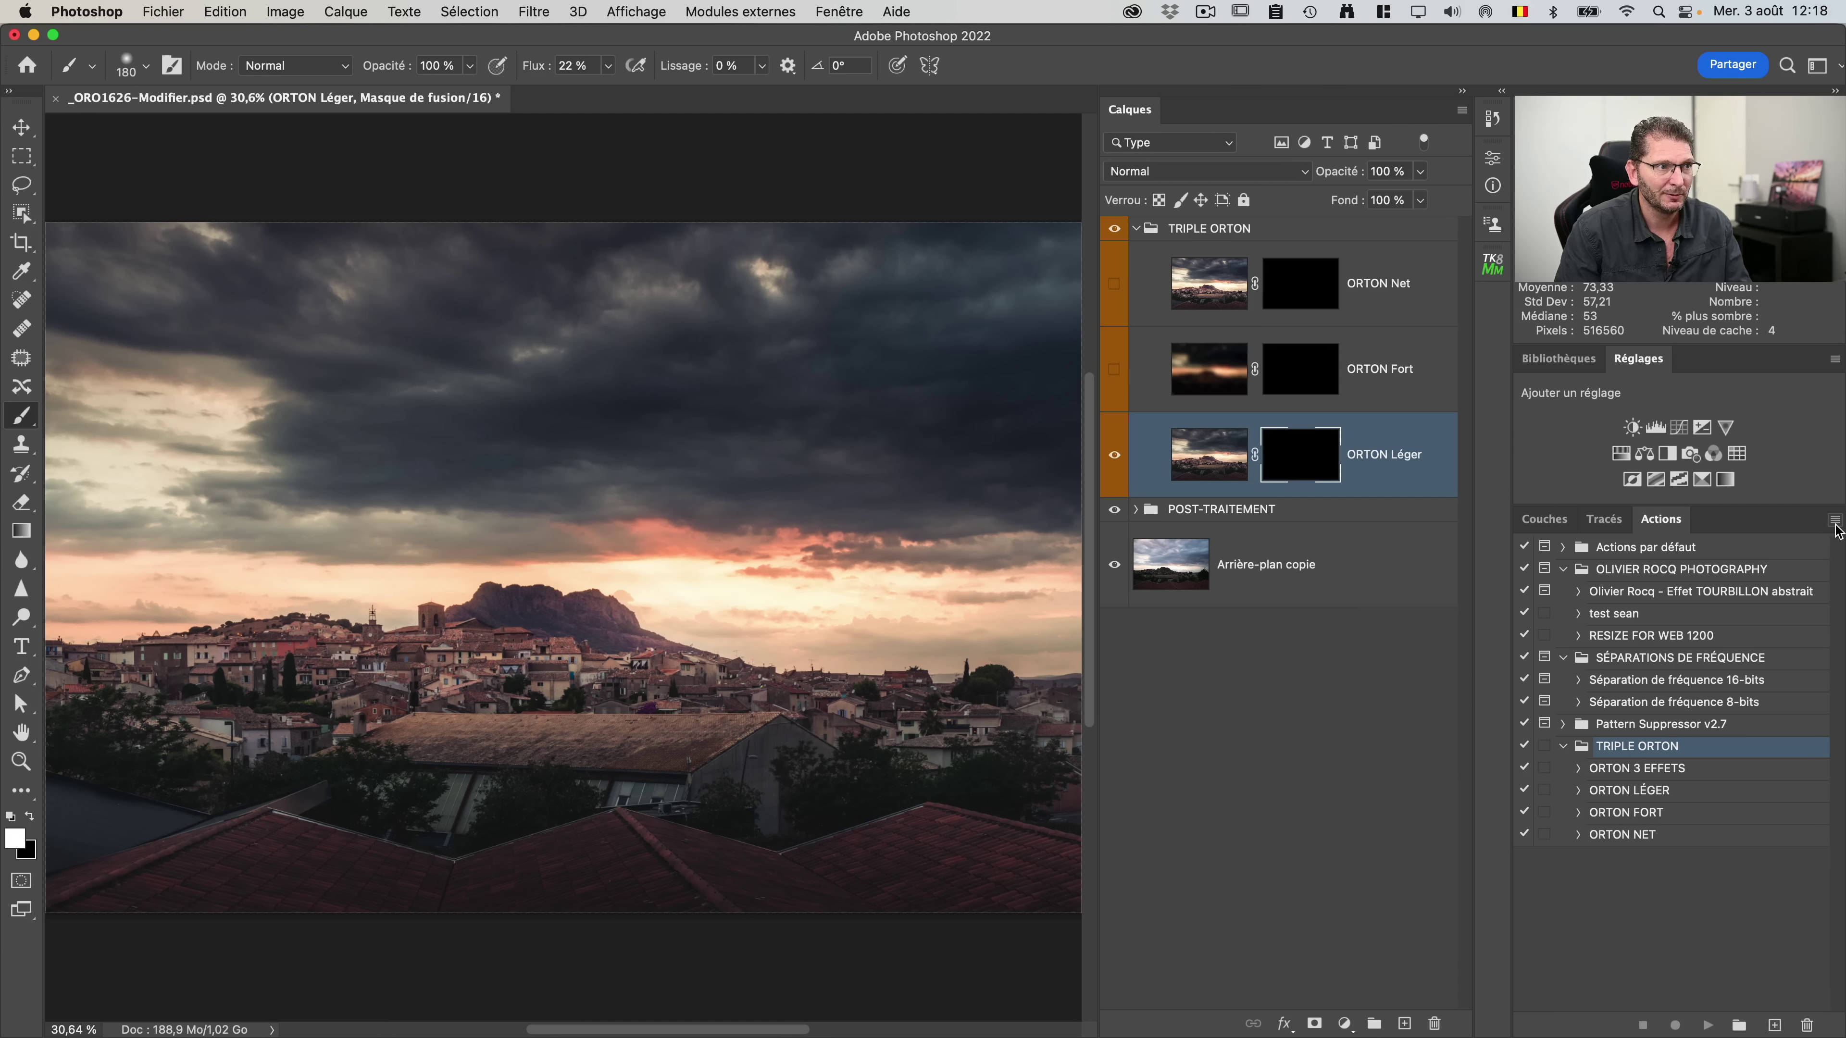
key(ctrl)
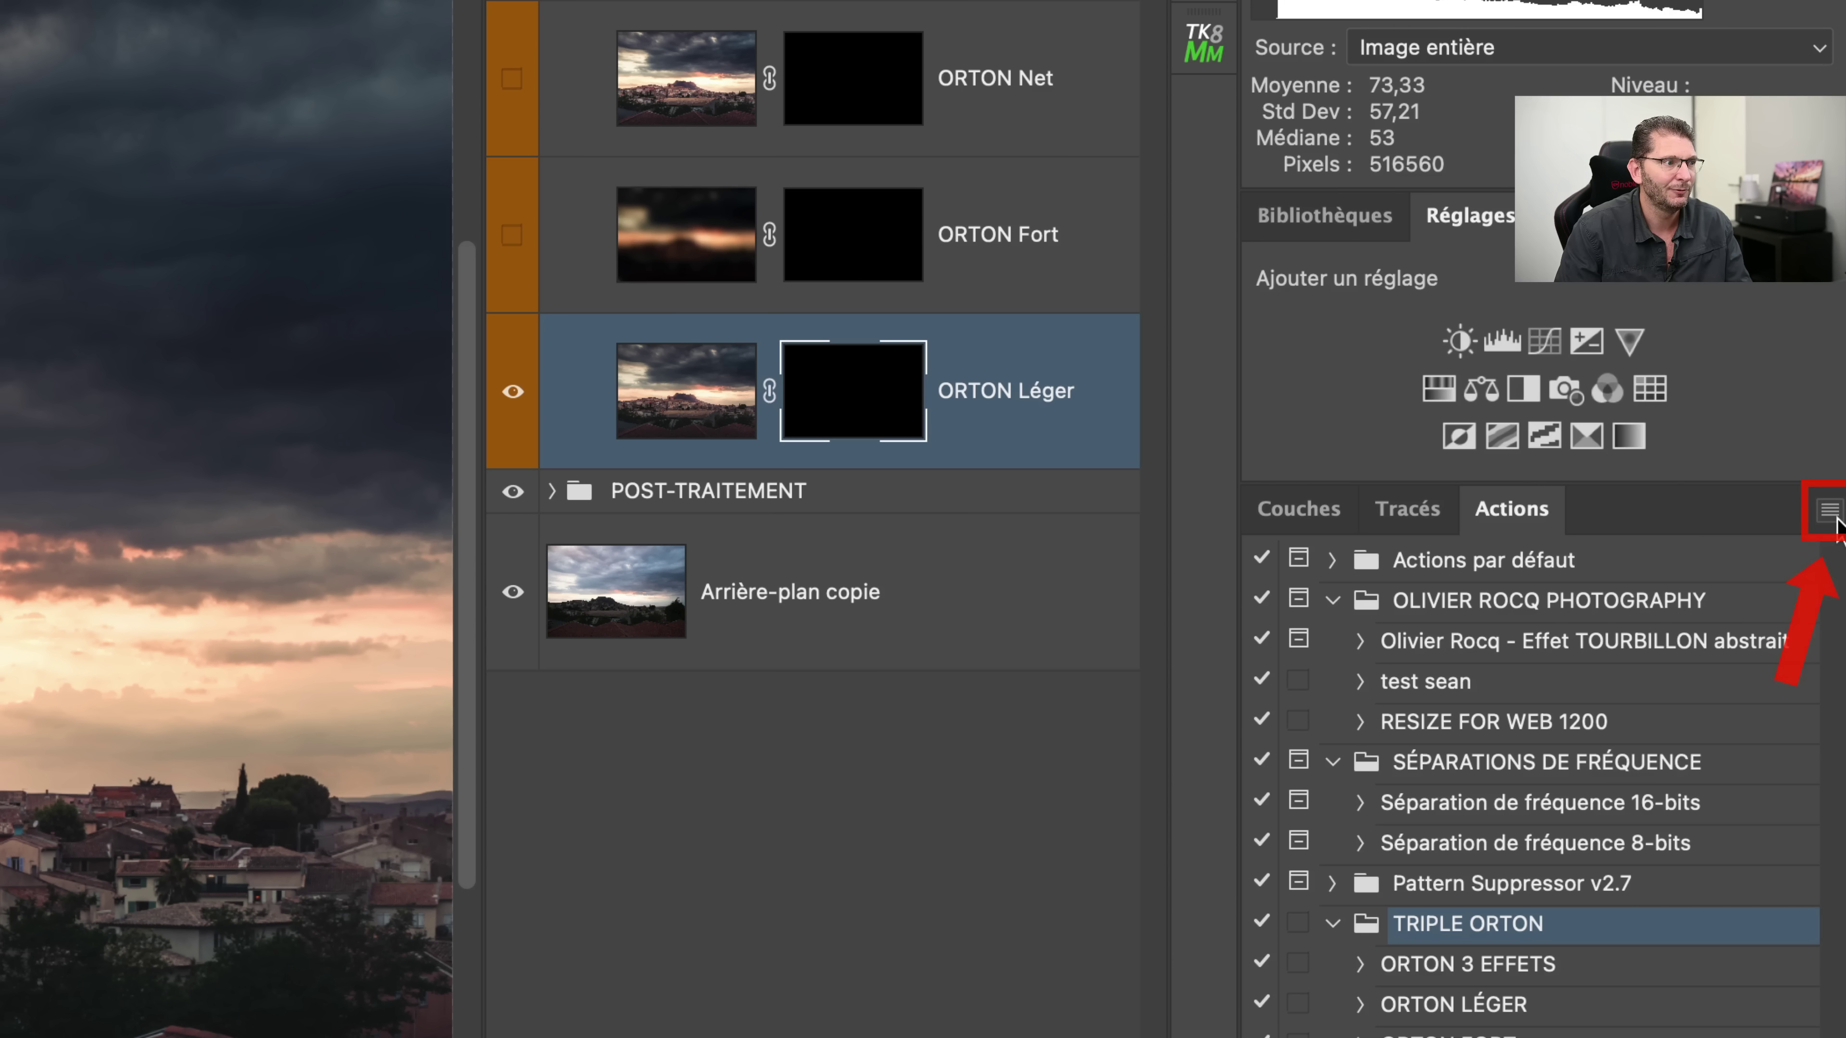
click(1831, 512)
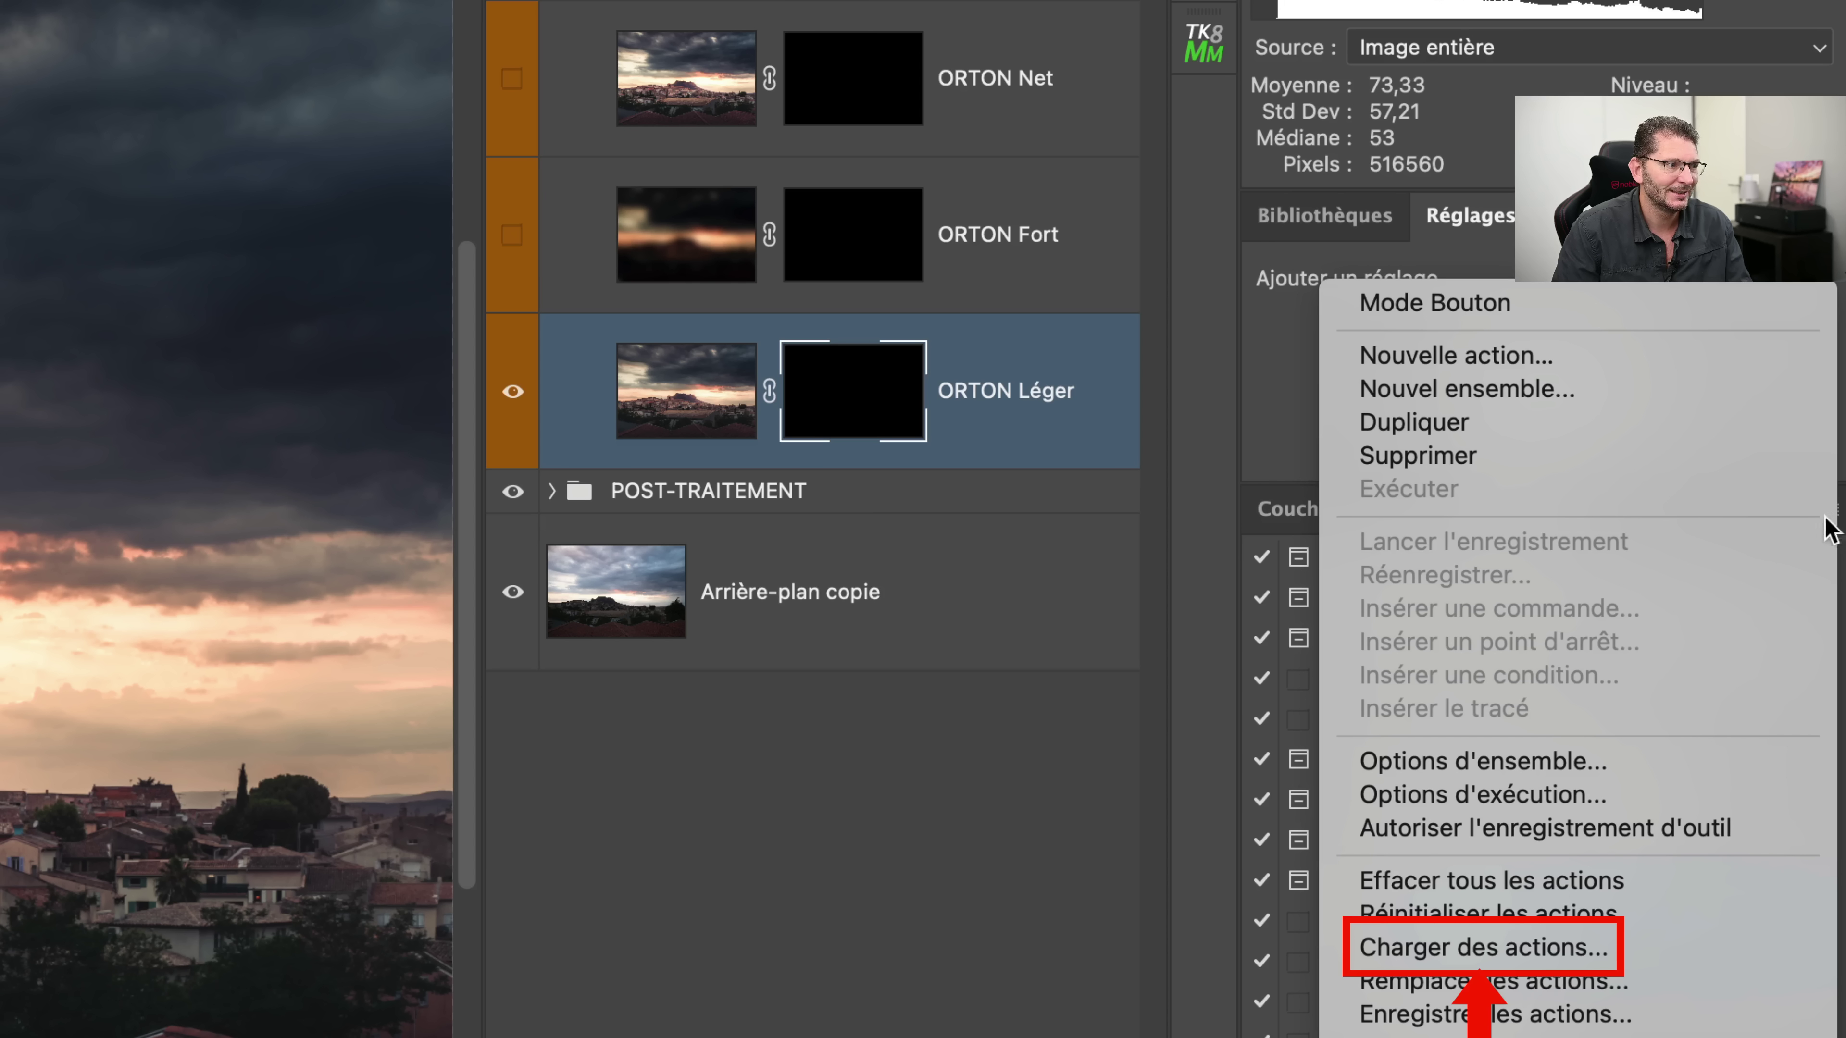
click(1578, 954)
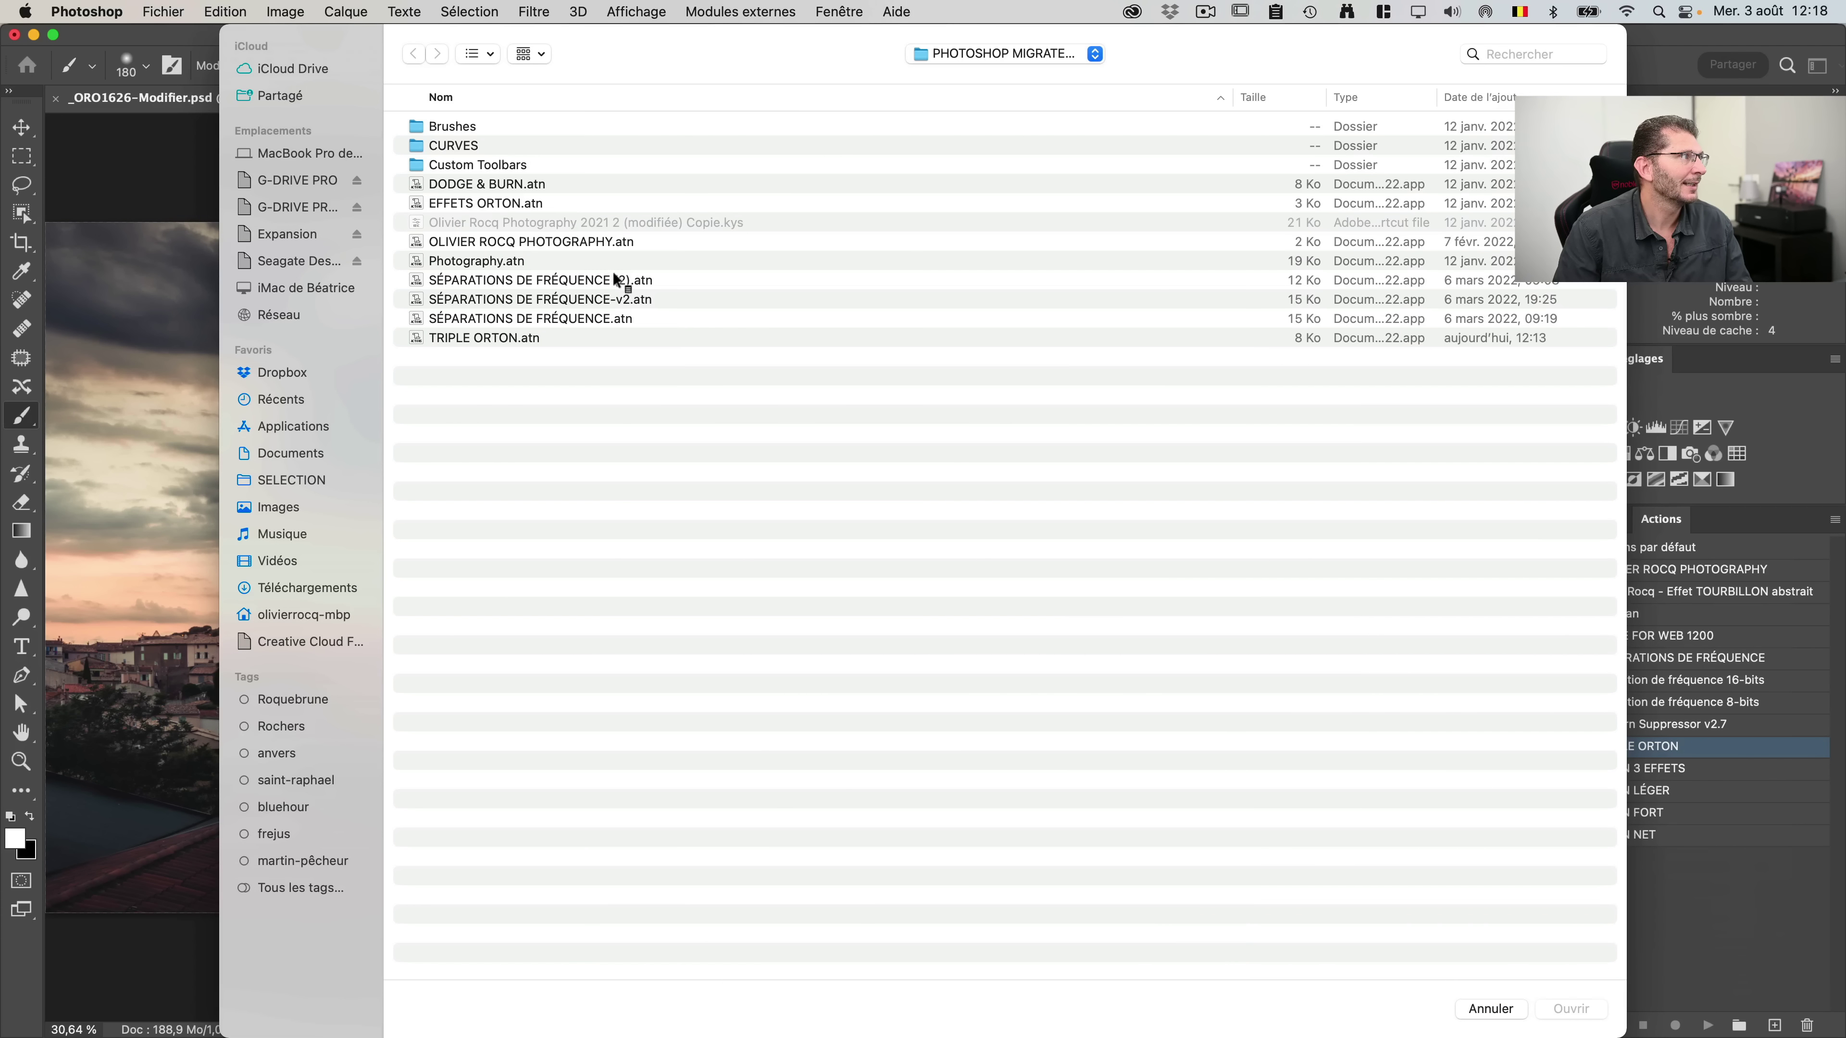
click(533, 336)
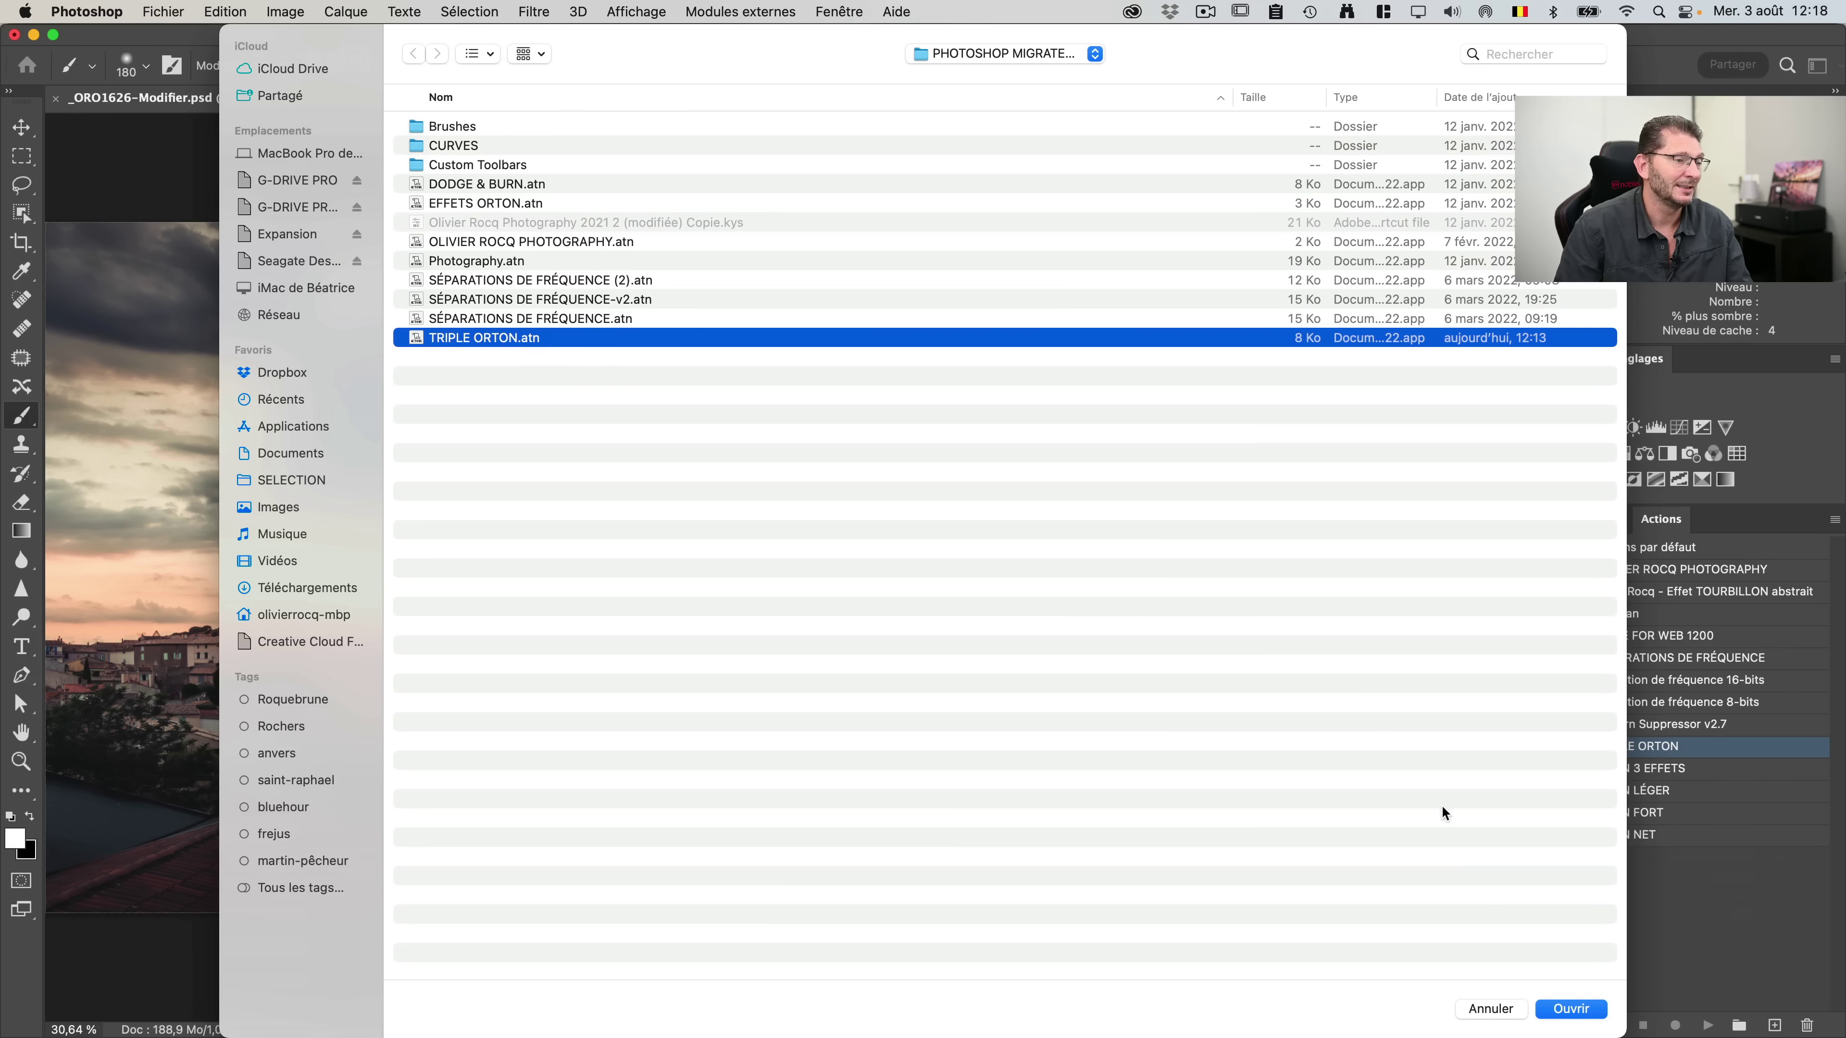
click(1571, 1009)
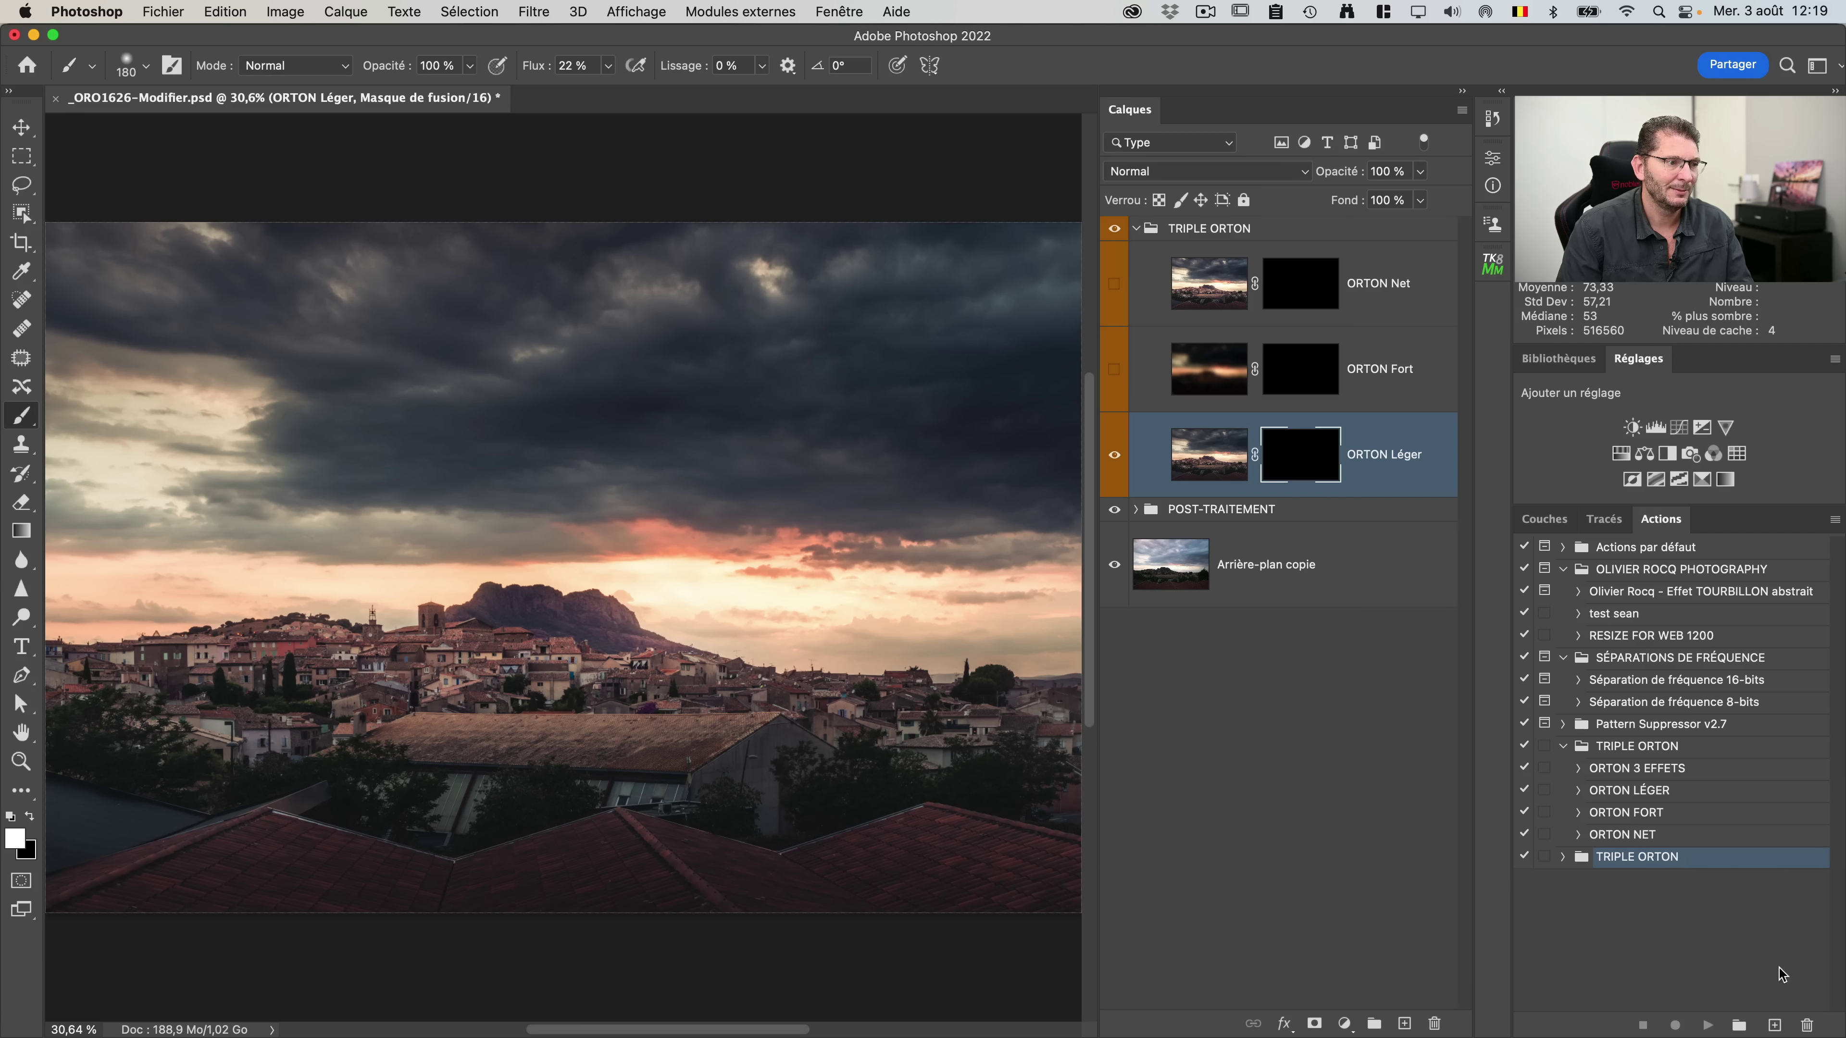
click(1806, 1025)
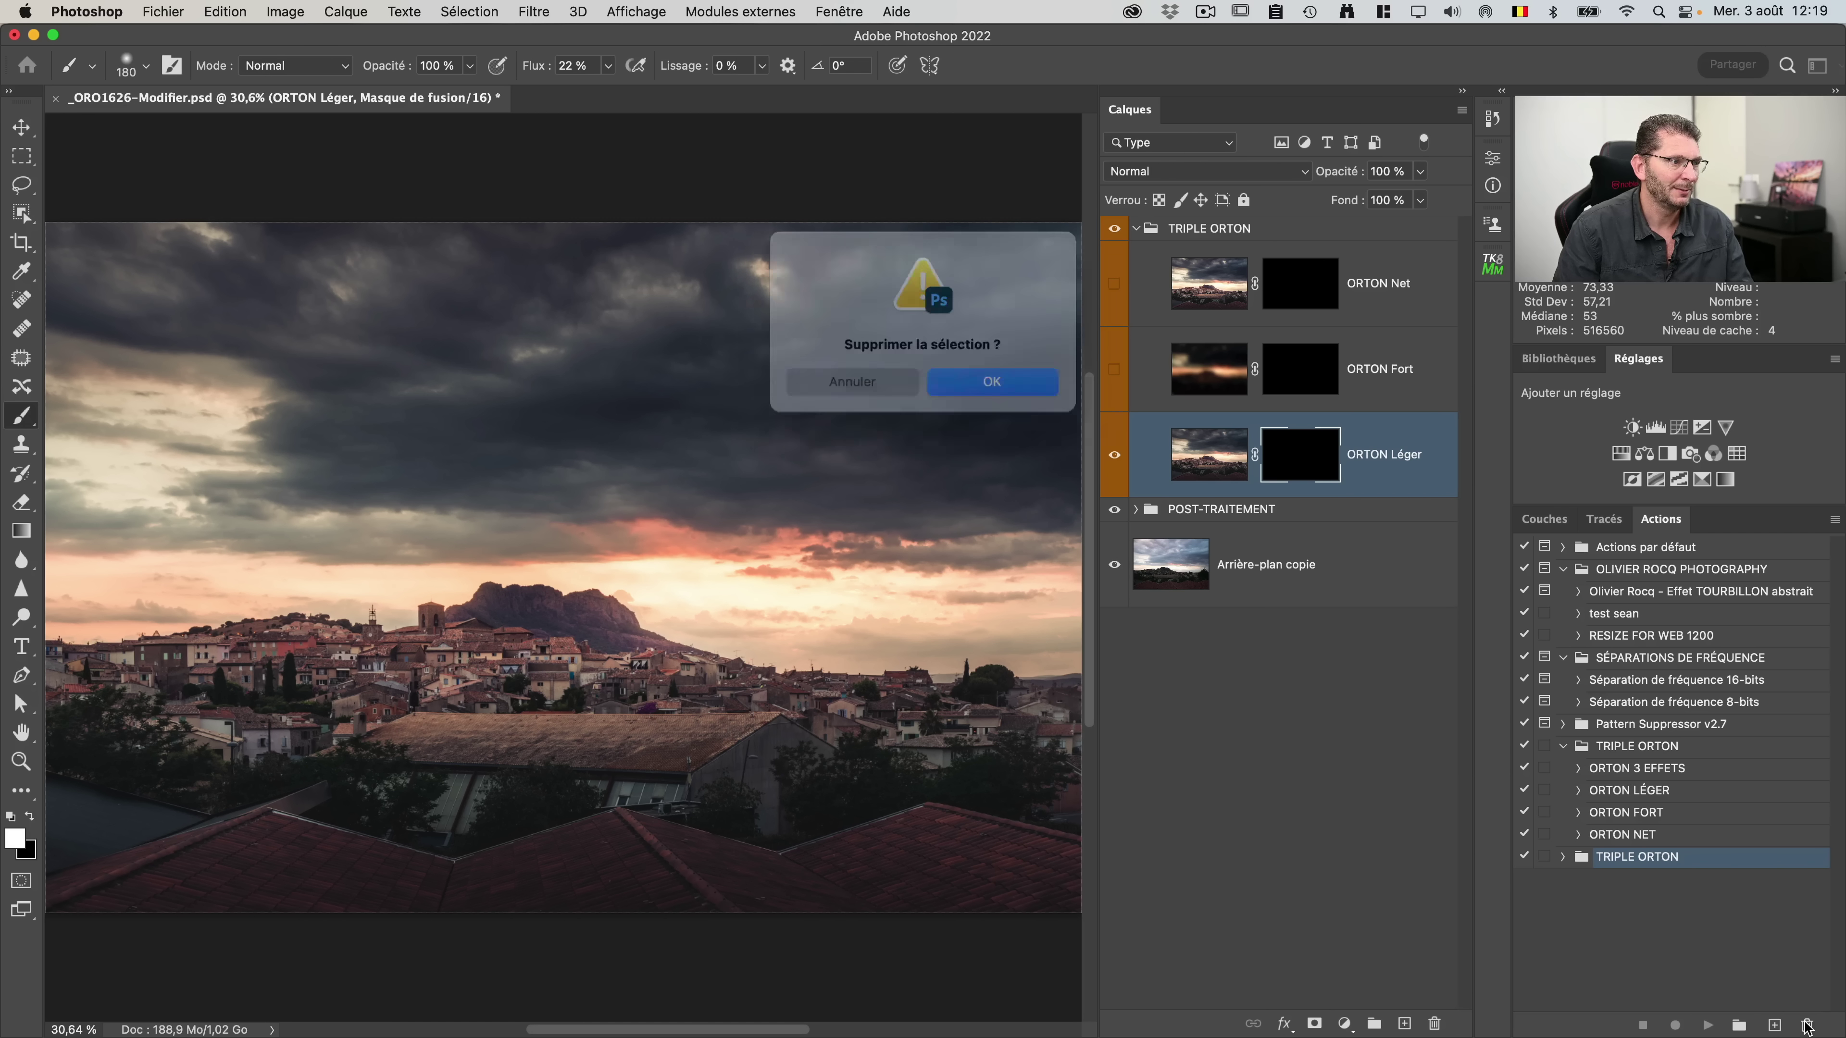
click(992, 386)
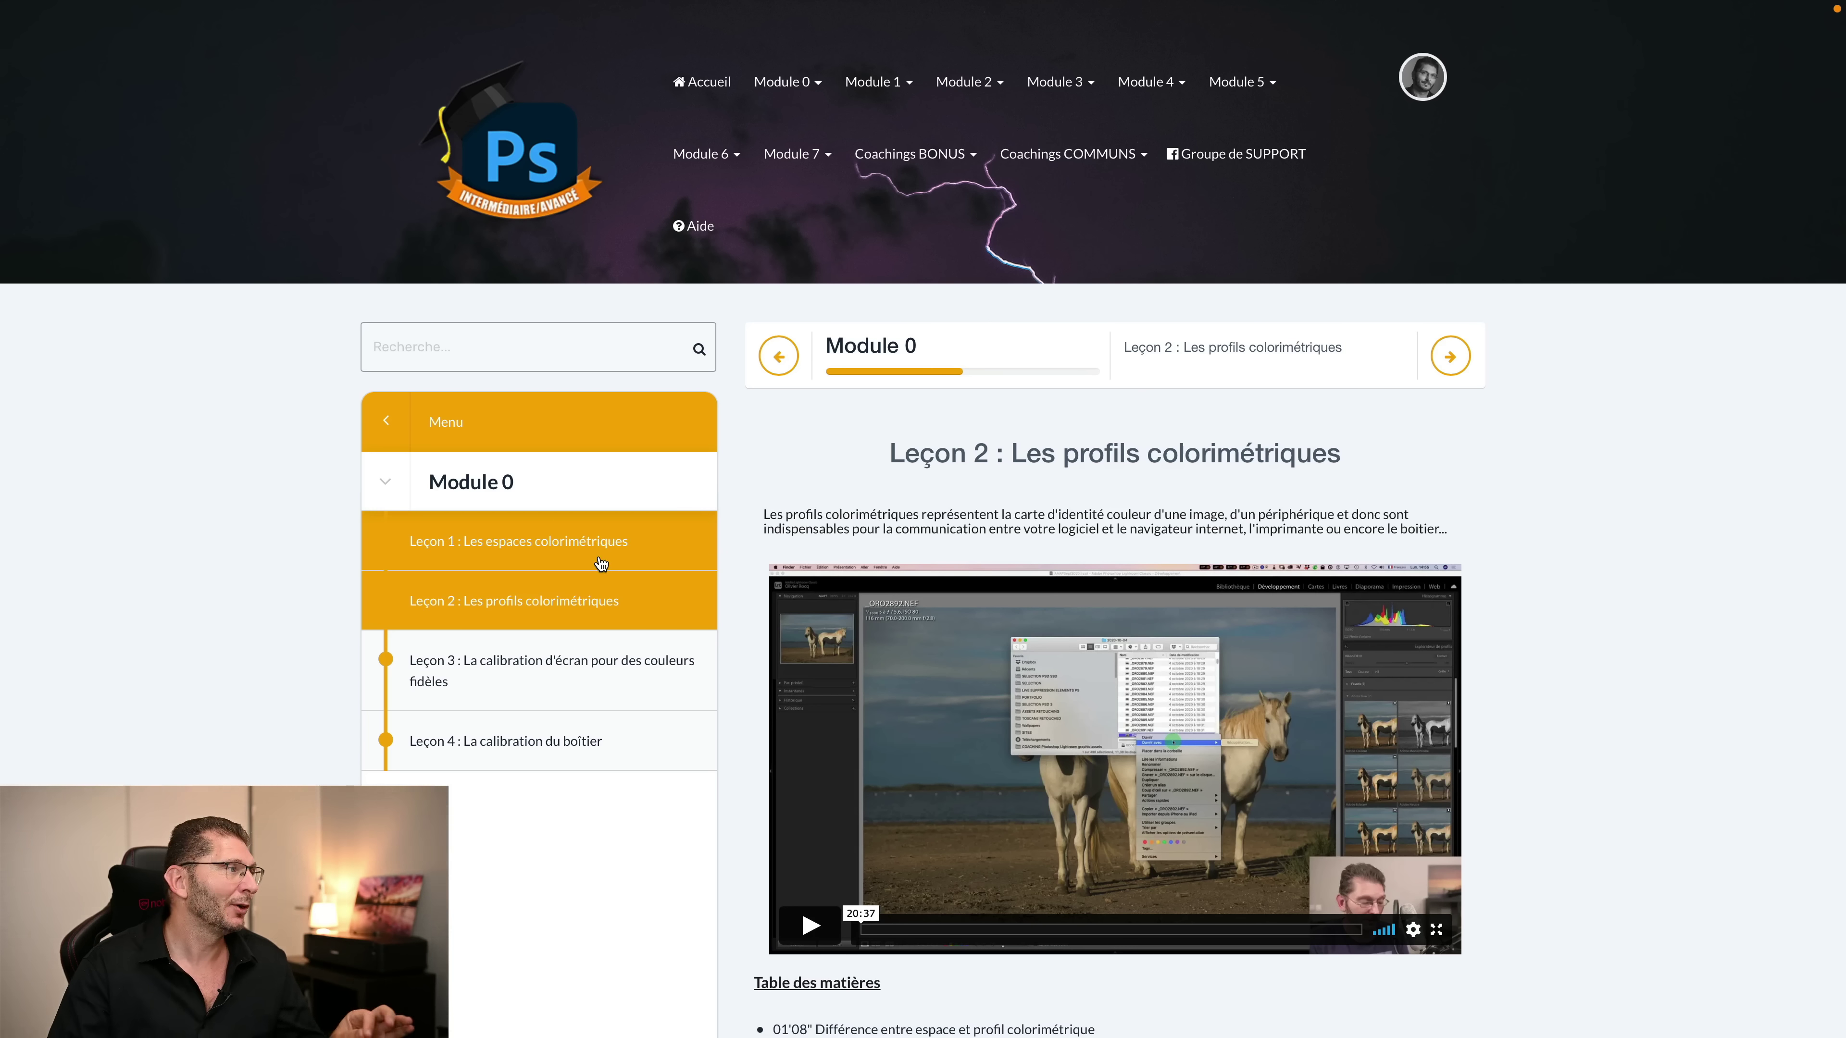
Step: Open Module 4's Leçon 17 on luminosity masks (partie 2) on the training website and look through its videos and contents
mouse_move(886, 88)
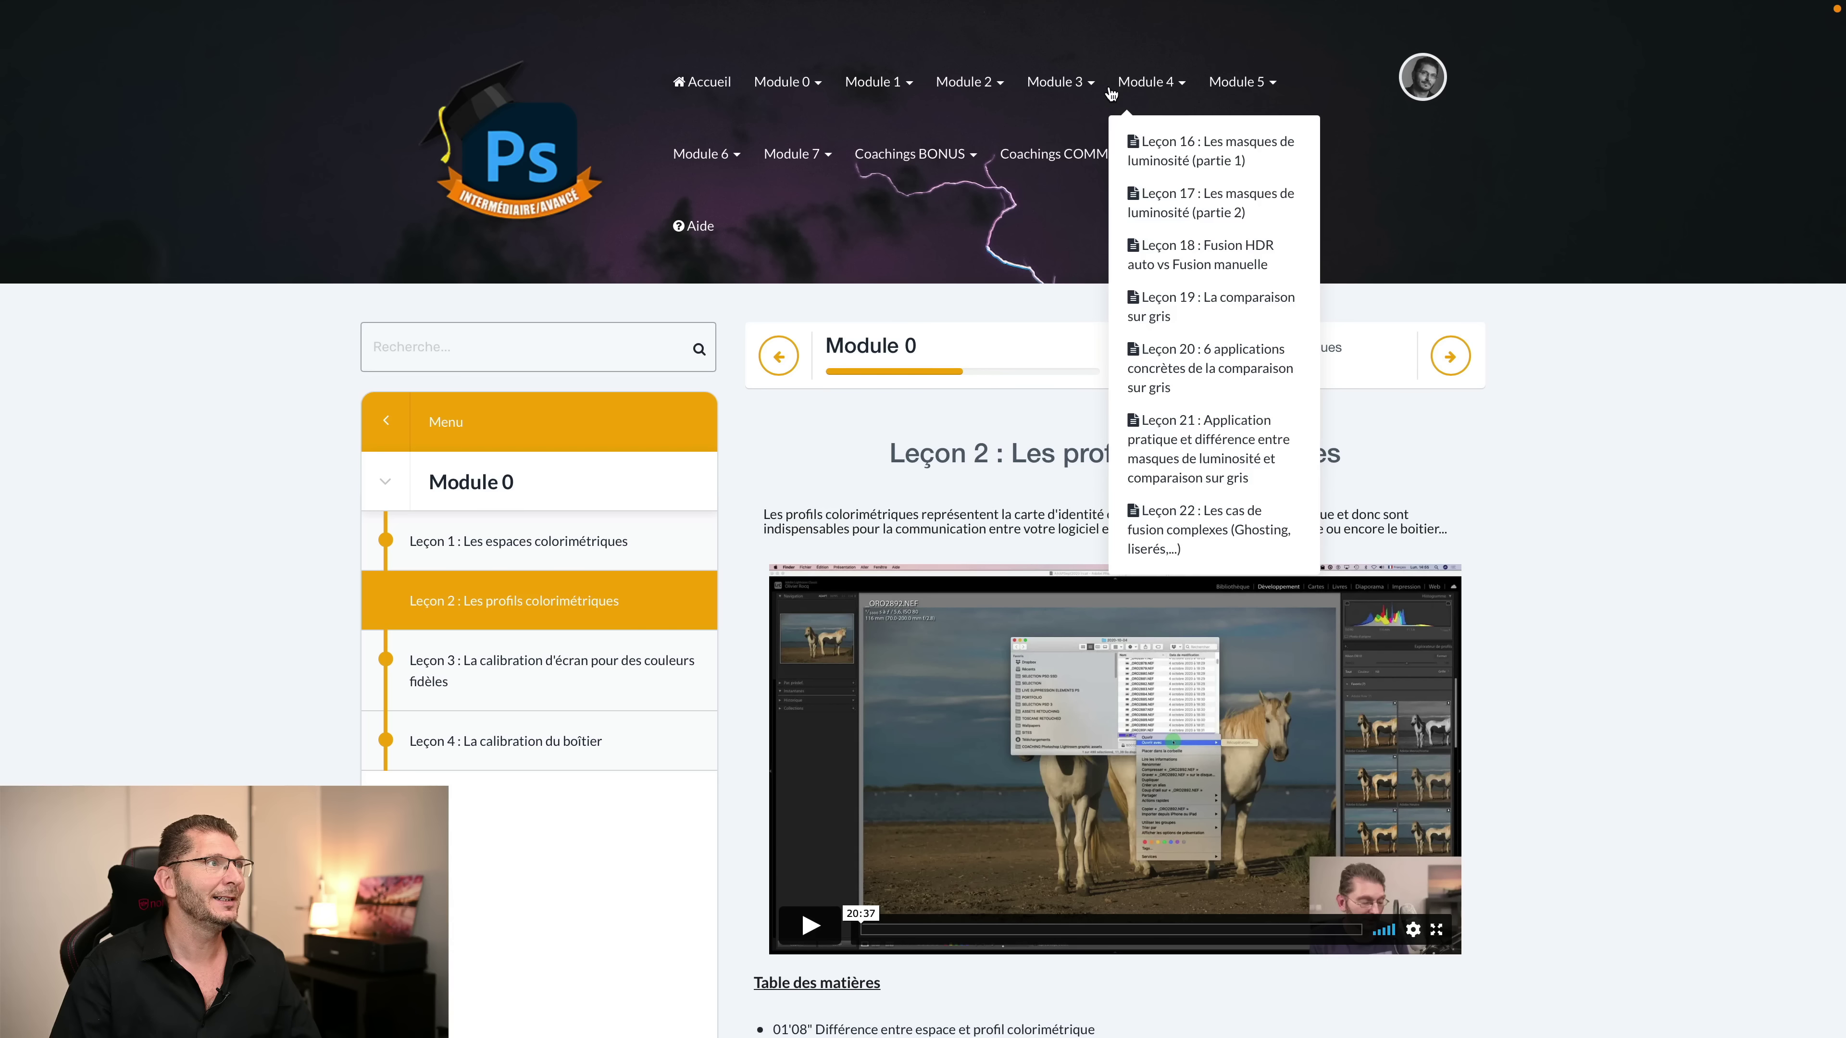
click(1189, 218)
scroll(1055, 567, down, 10)
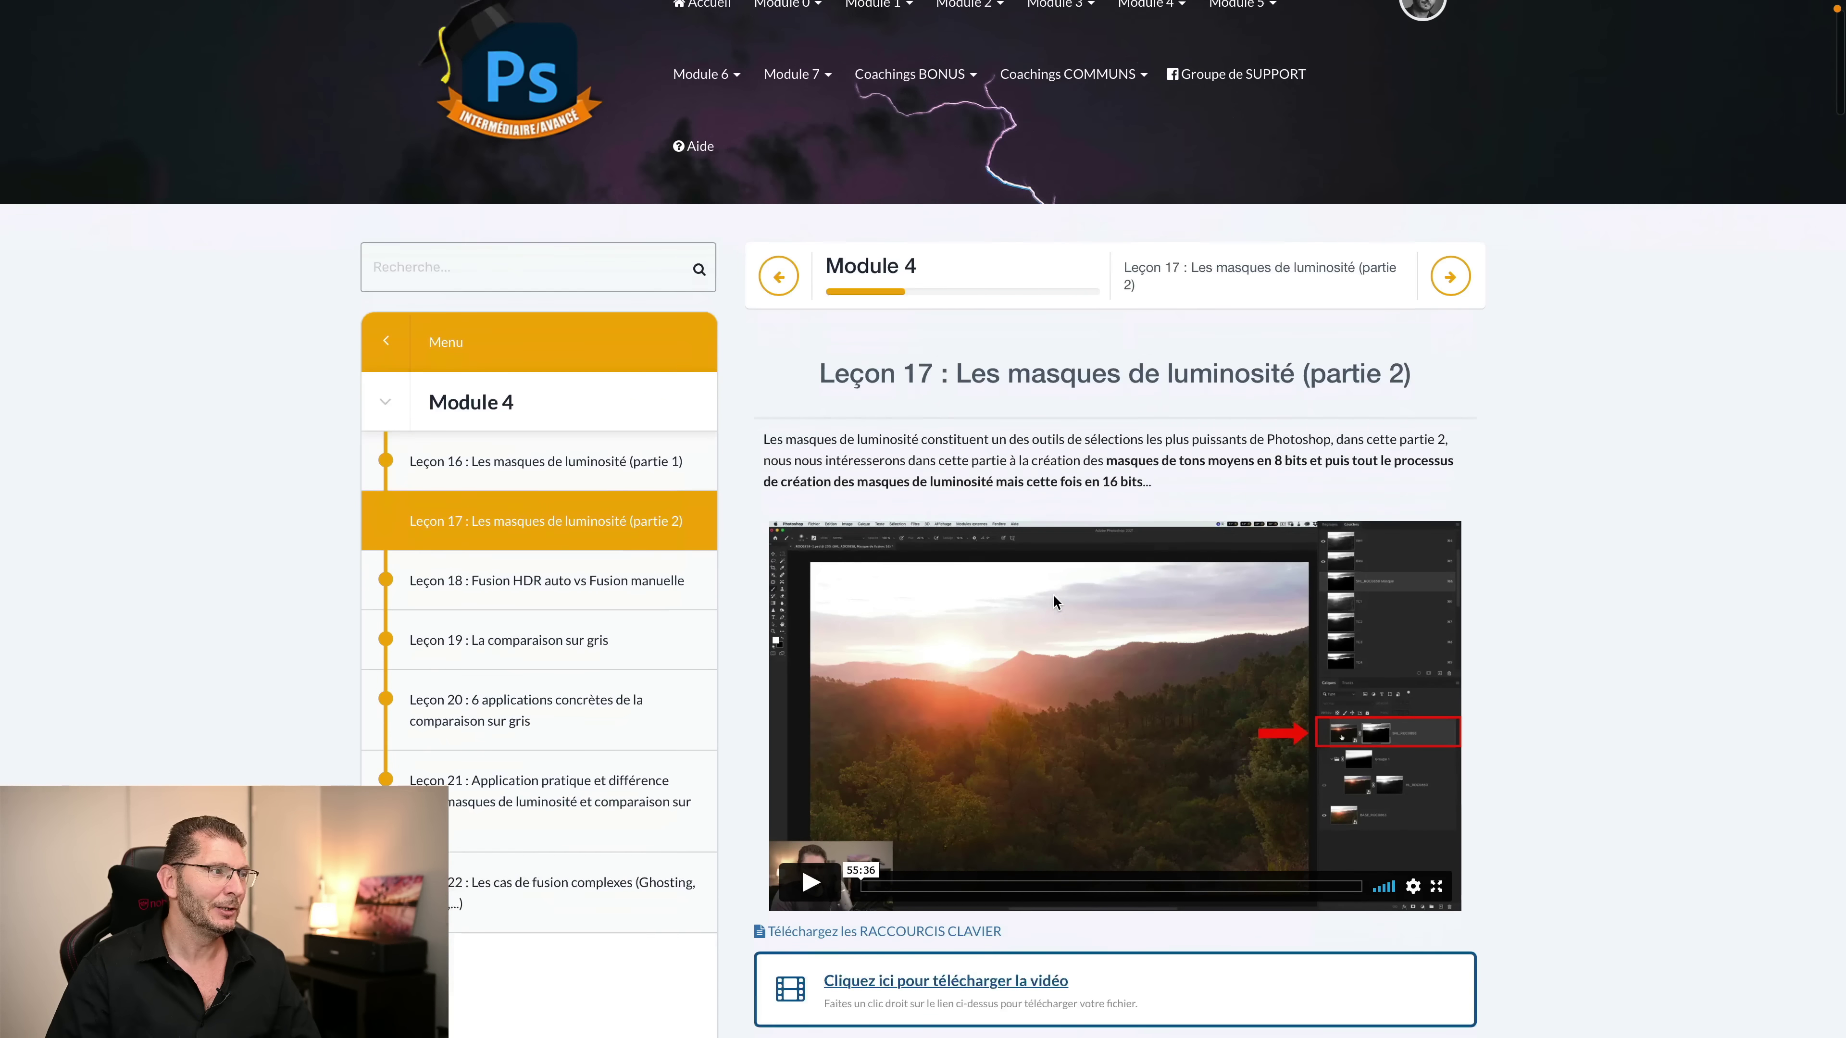
scroll(1093, 645, down, 11)
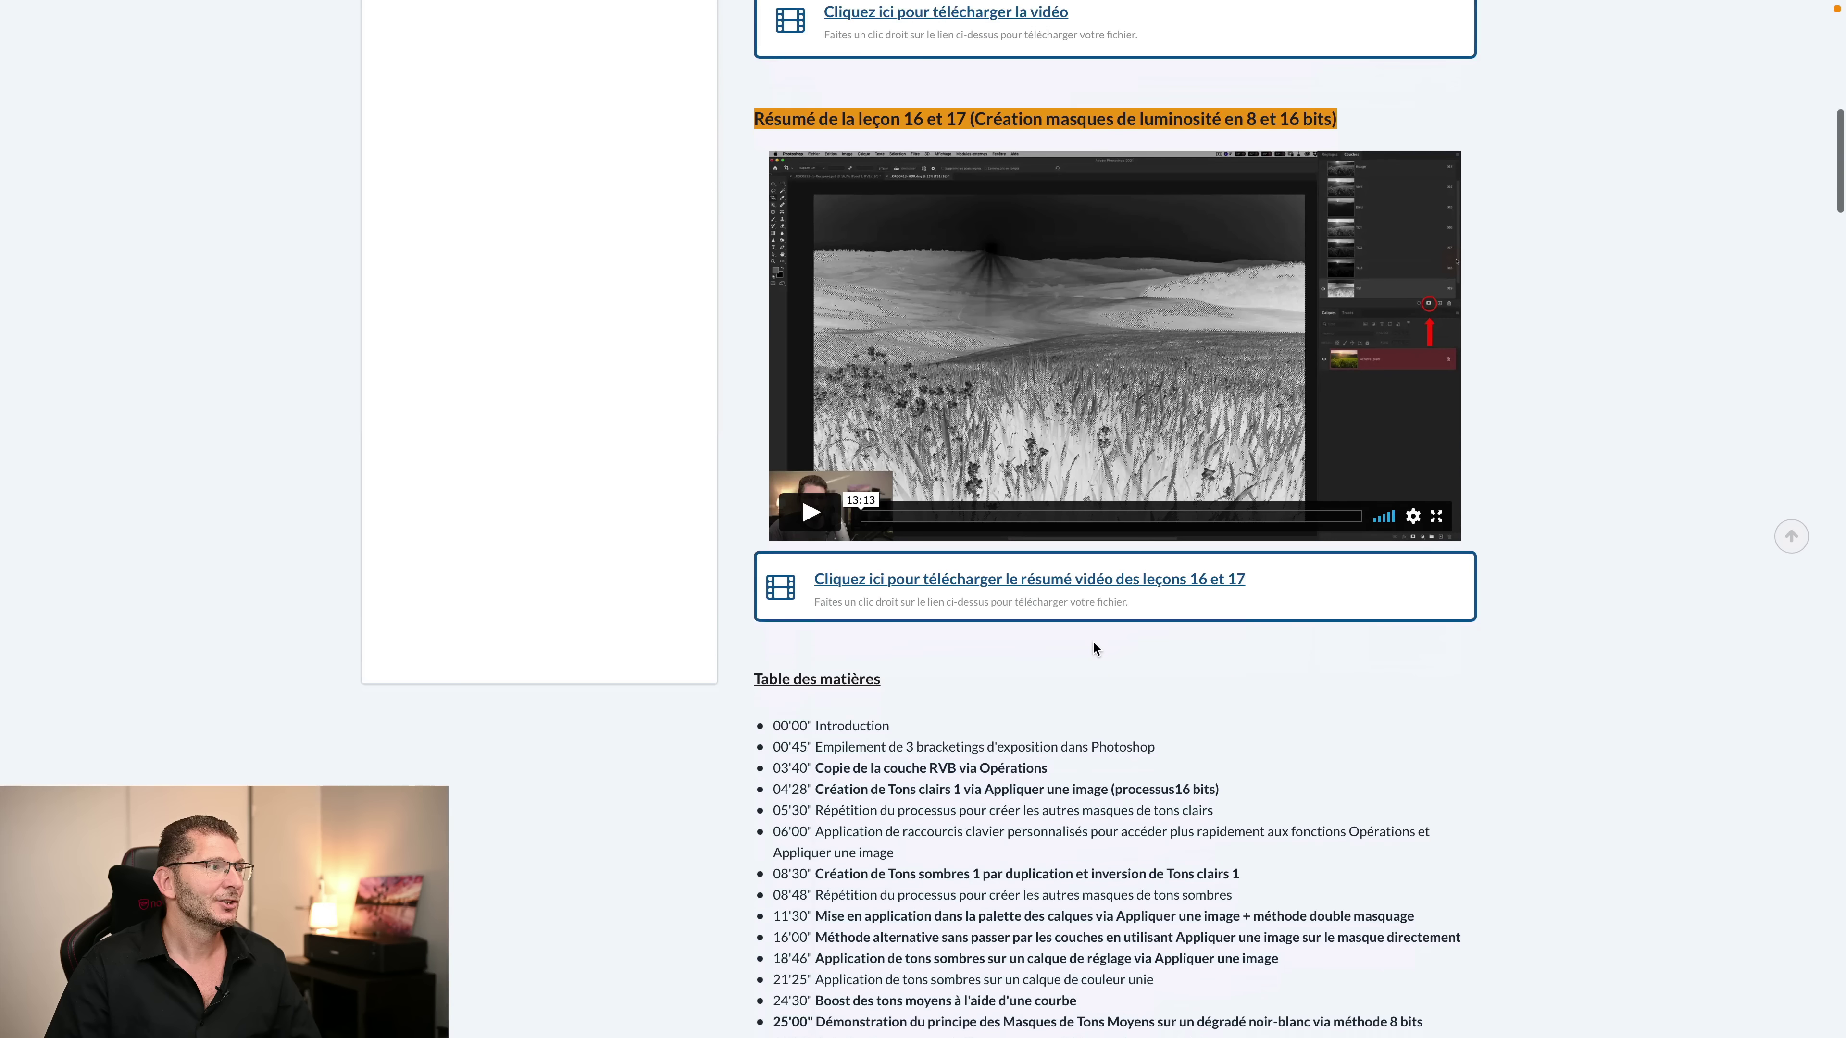
scroll(1092, 642, down, 4)
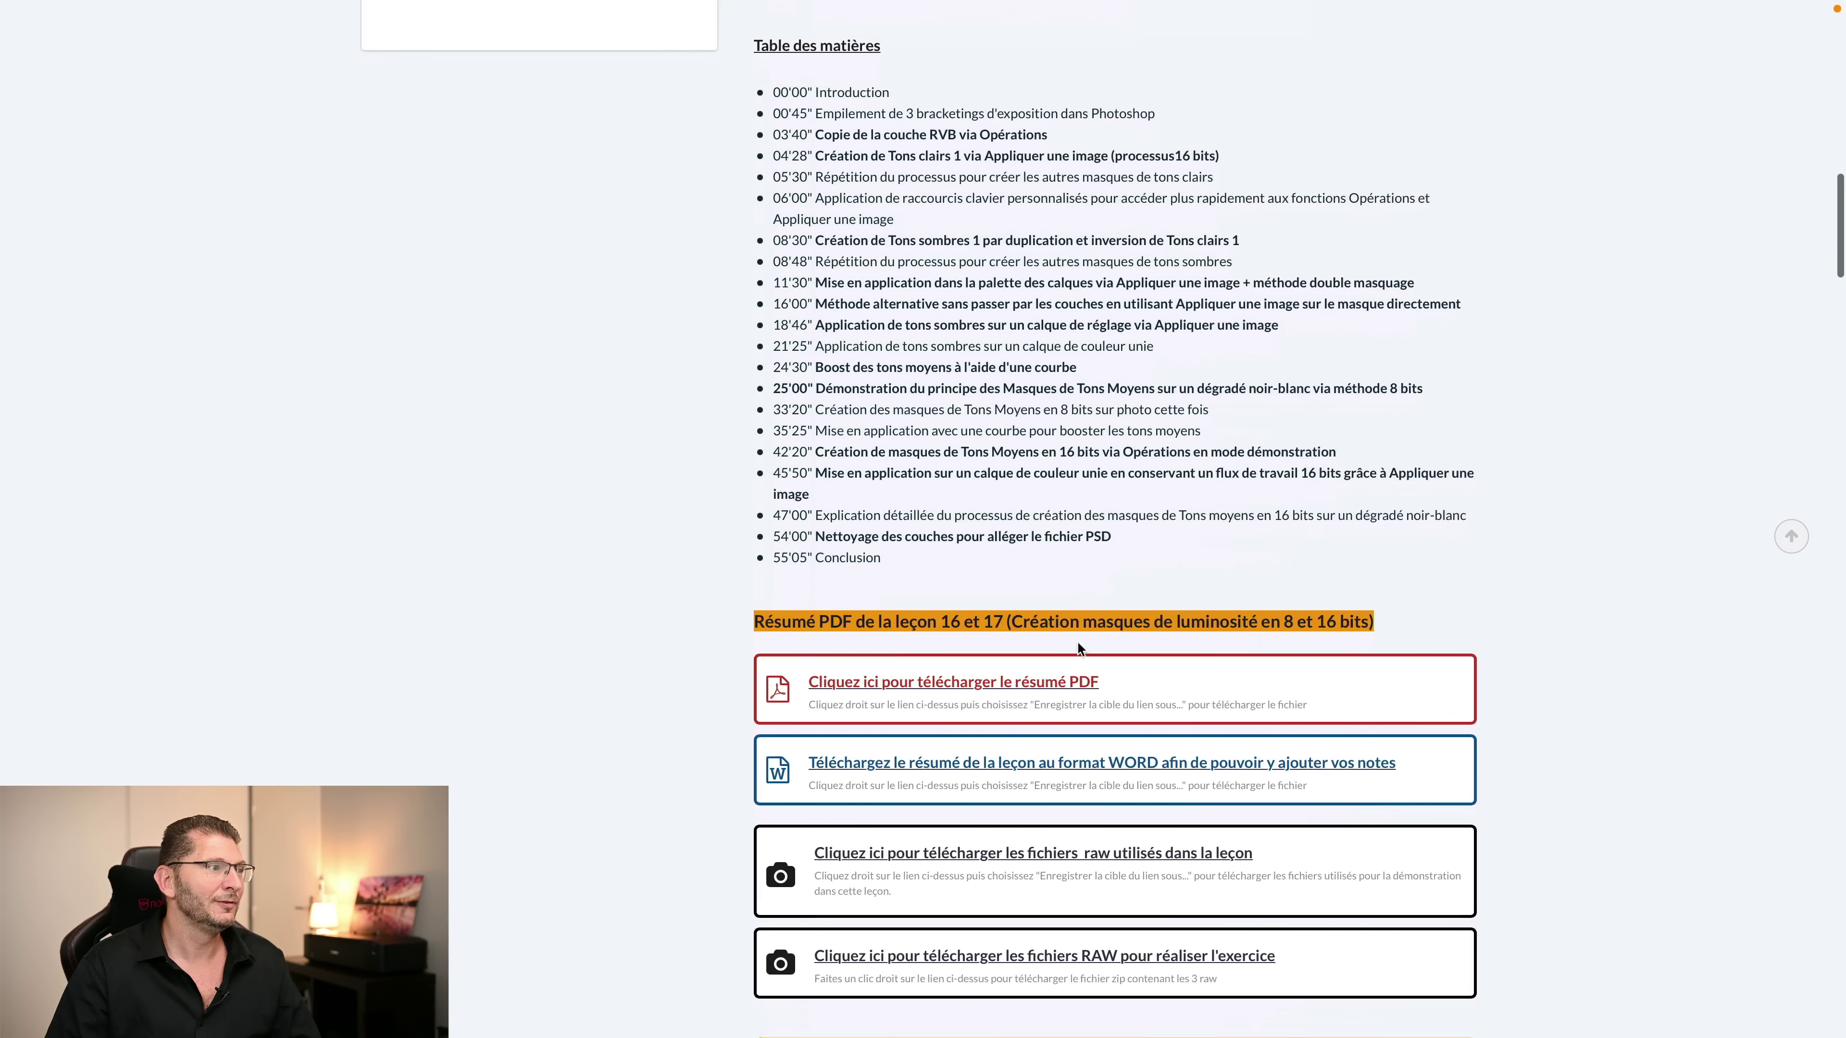
Step: Open the PDF summary of lessons 16 and 17 on luminosity masks, look through its pages and leave it
click(1030, 651)
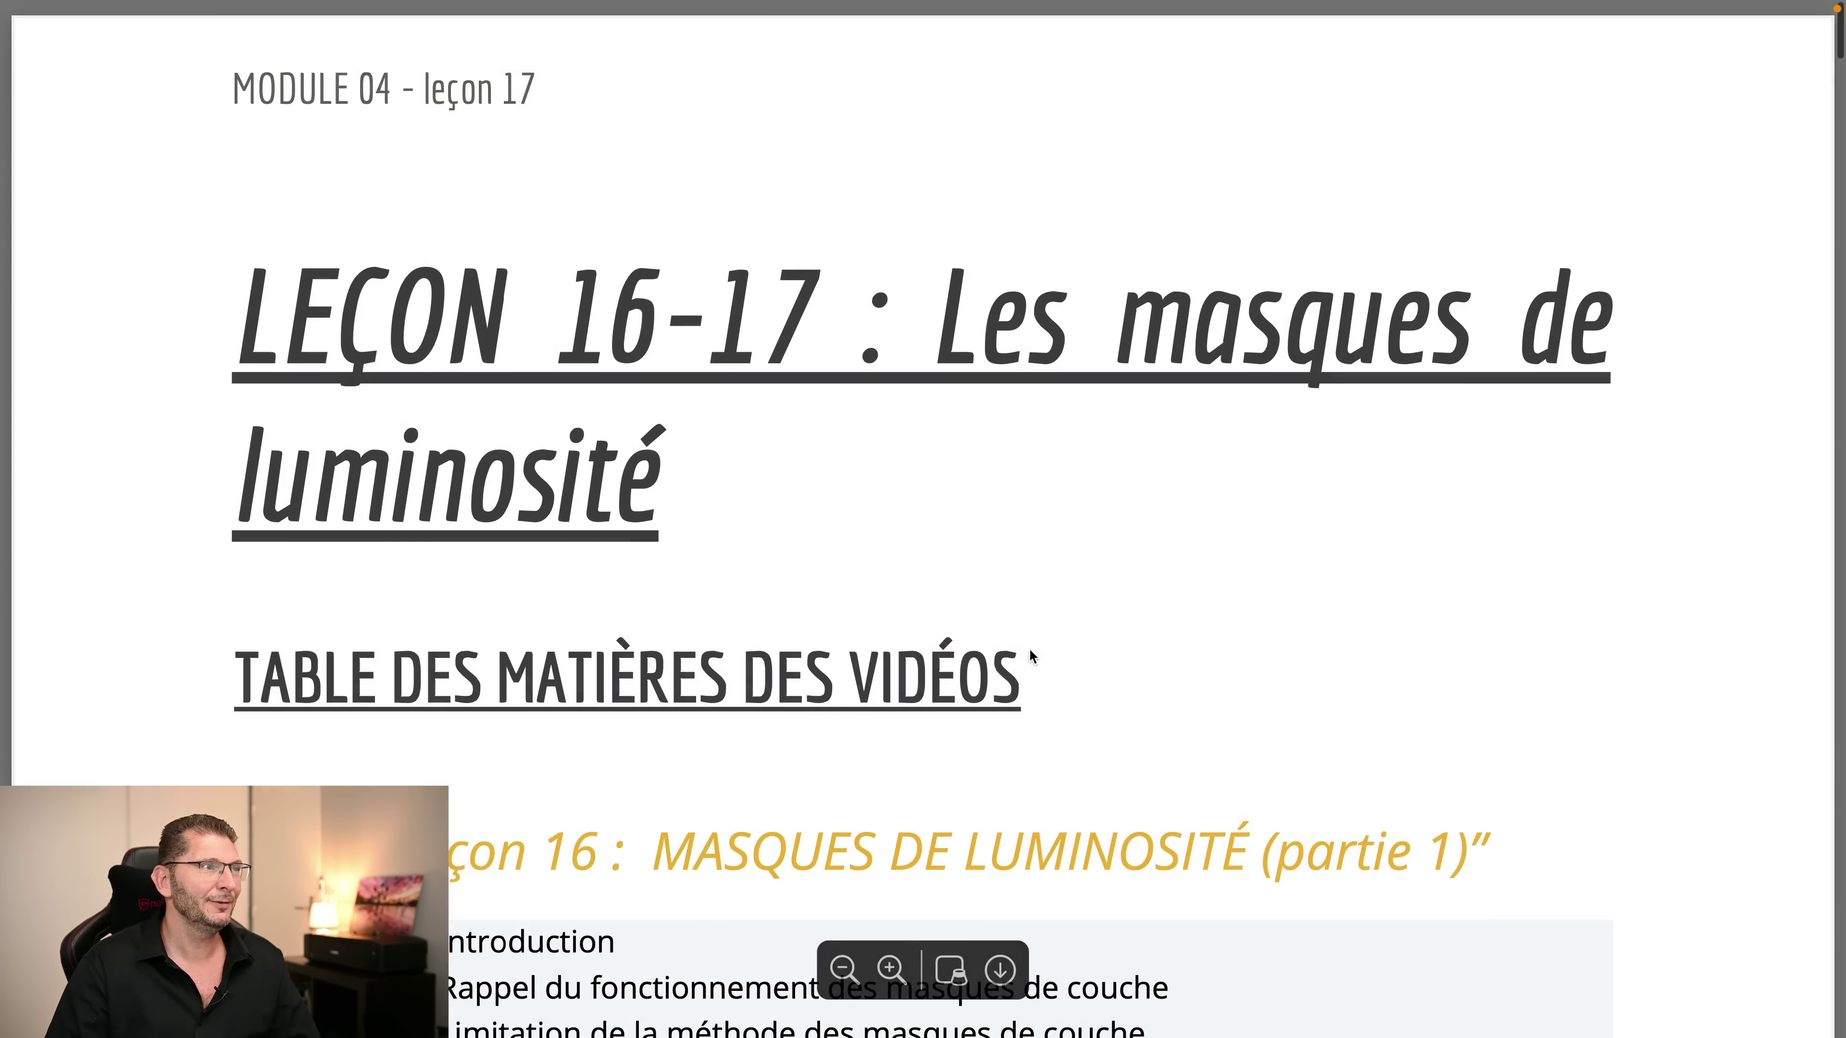
key(super+minus)
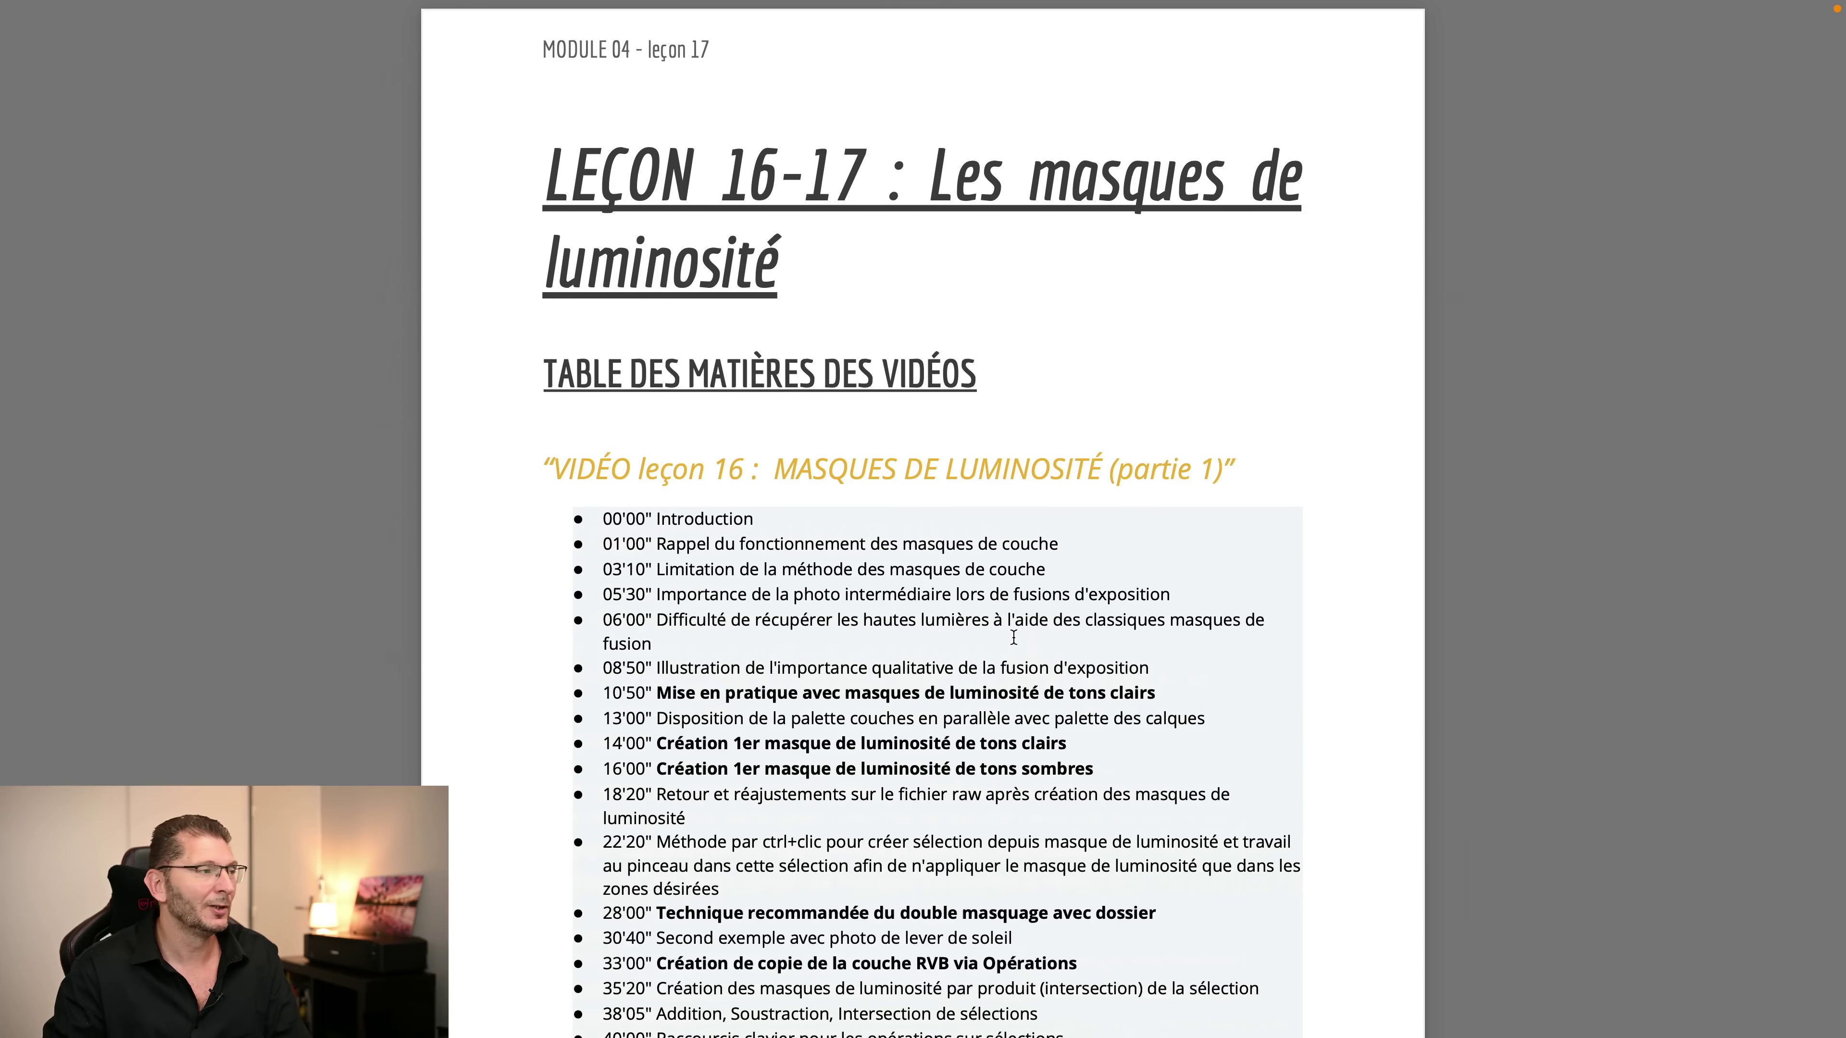
scroll(1013, 637, down, 20)
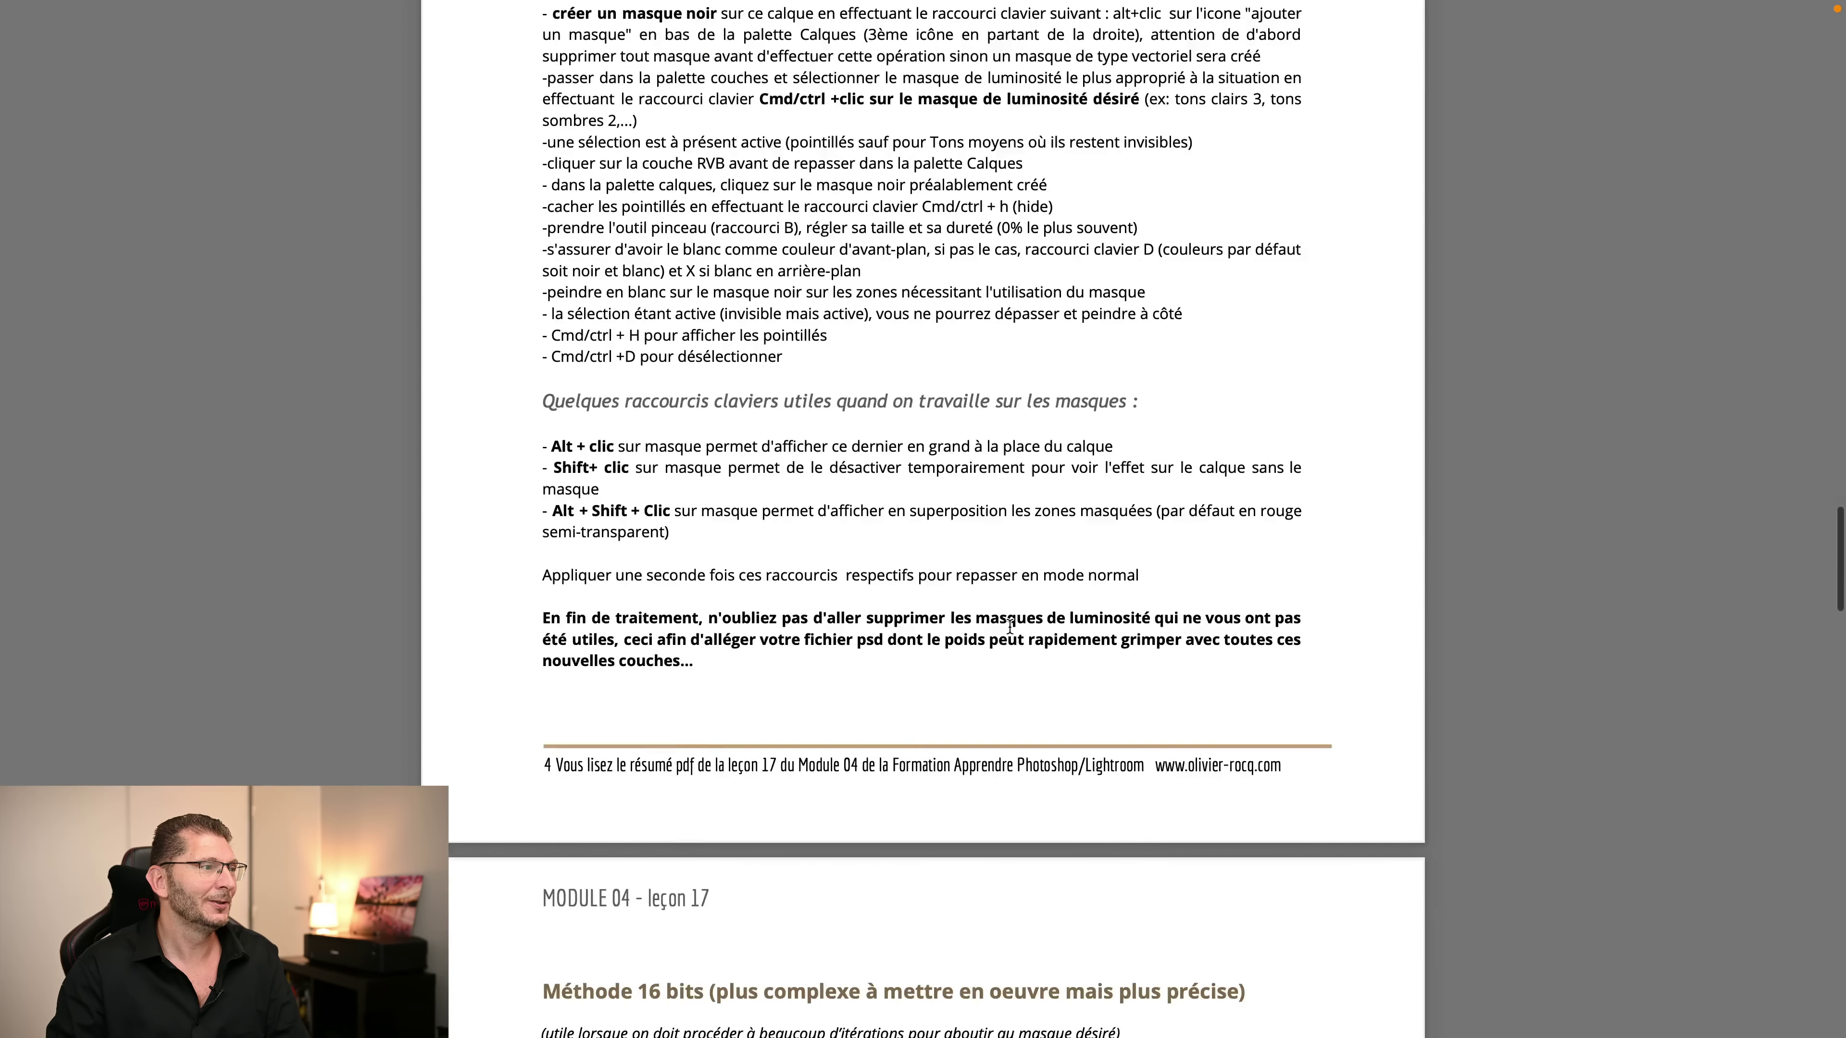
scroll(1016, 648, down, 20)
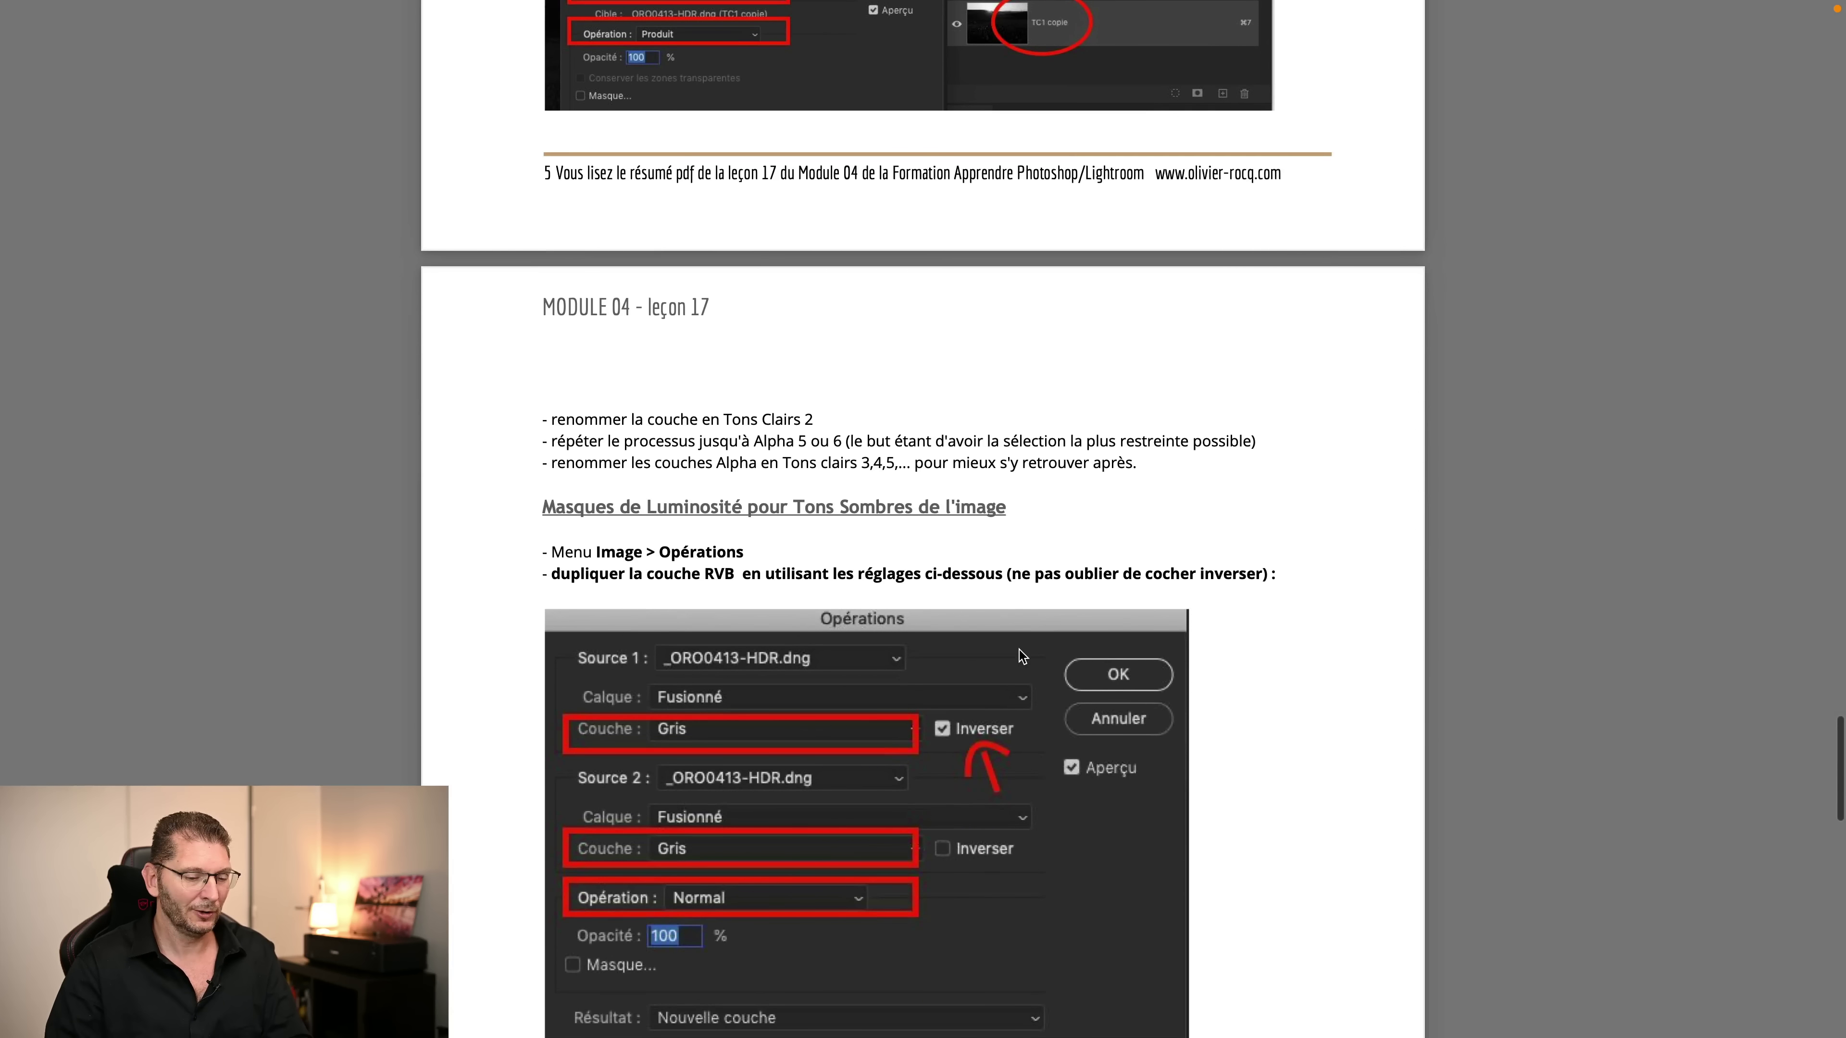
key(Escape)
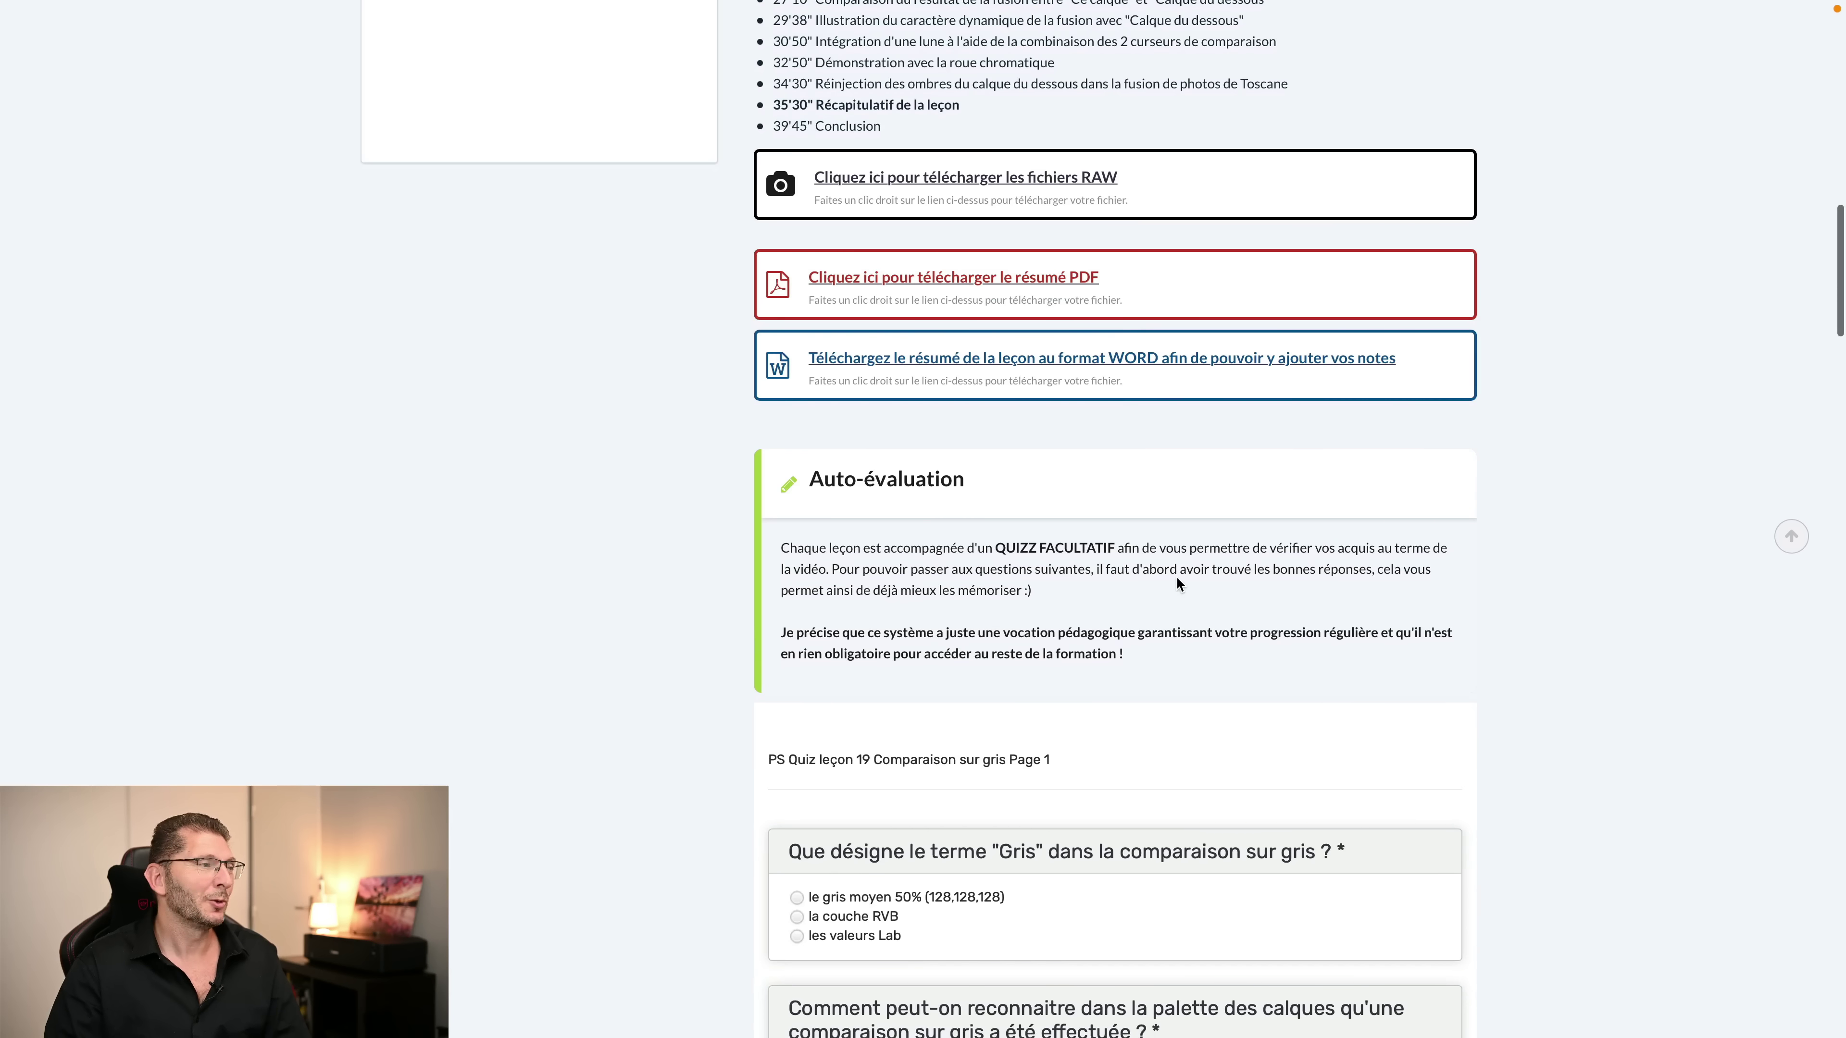
Step: Look through the Auto-évaluation quiz and the Exercice pratique of Leçon 19 on comparaison sur gris
scroll(1175, 576, down, 5)
scroll(1177, 582, down, 6)
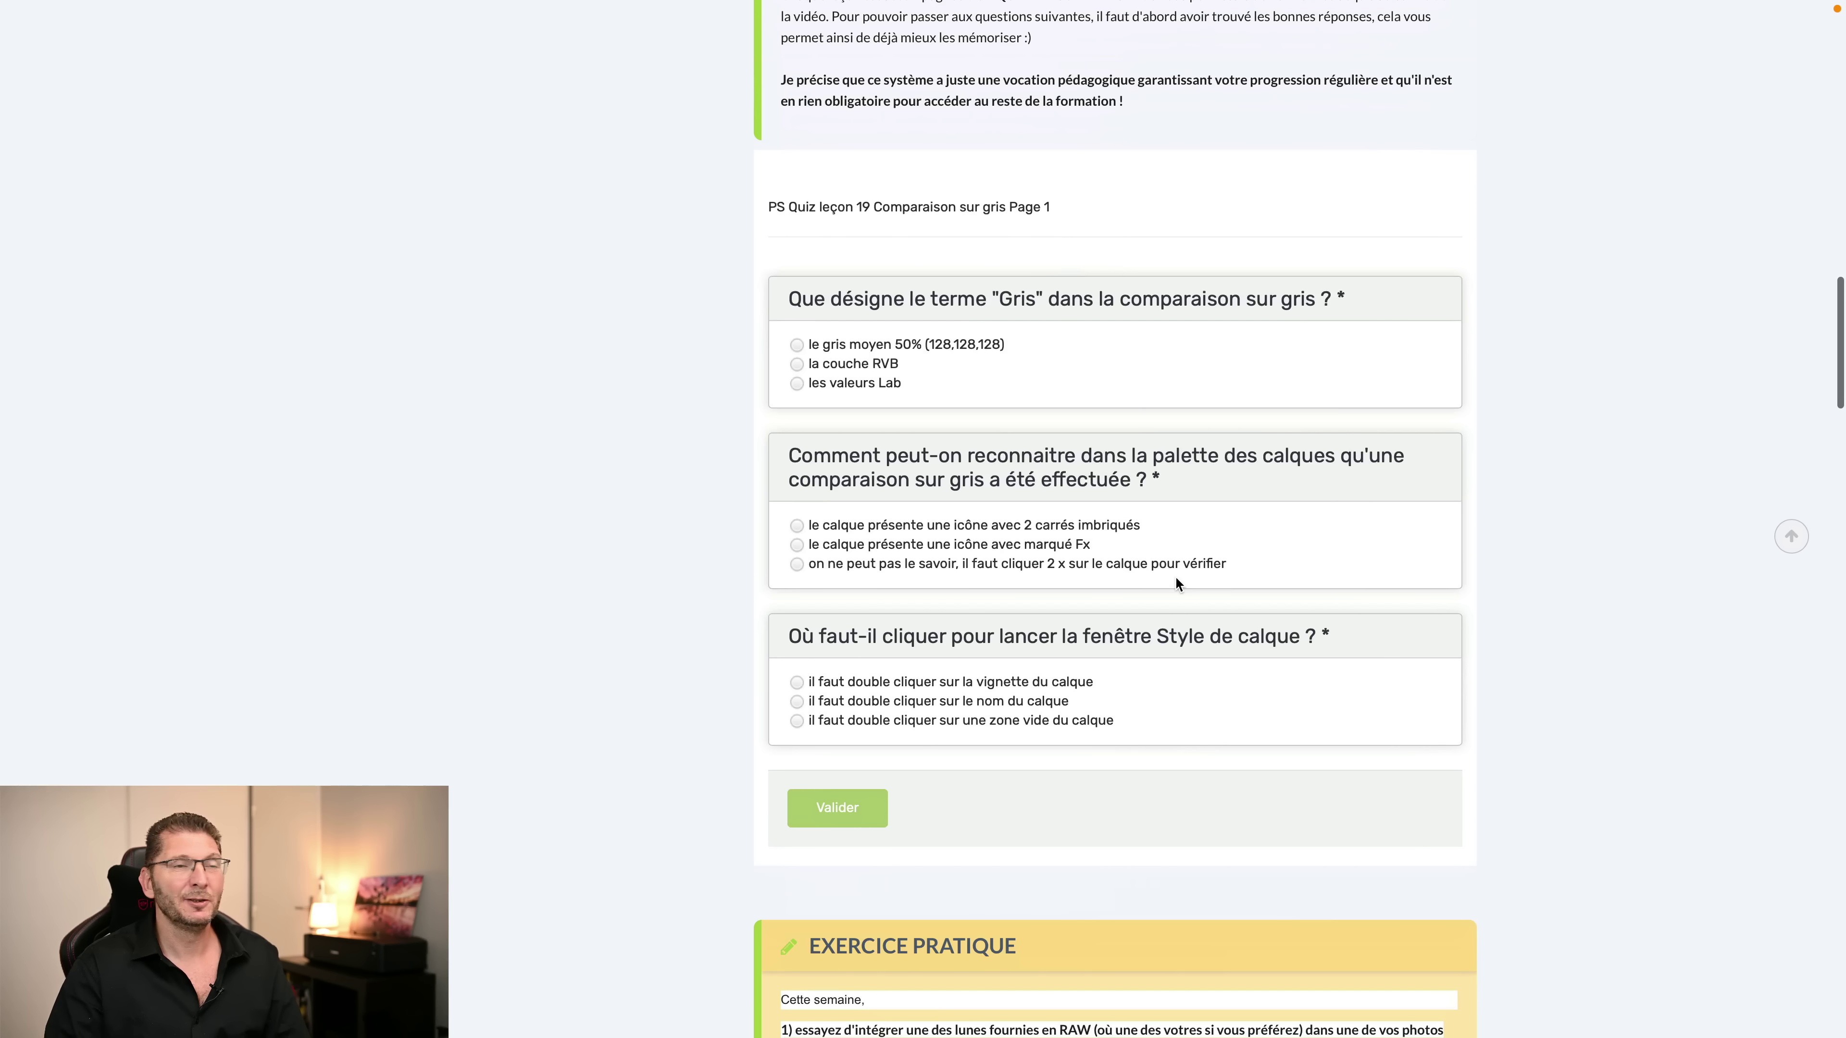
scroll(1177, 584, down, 1)
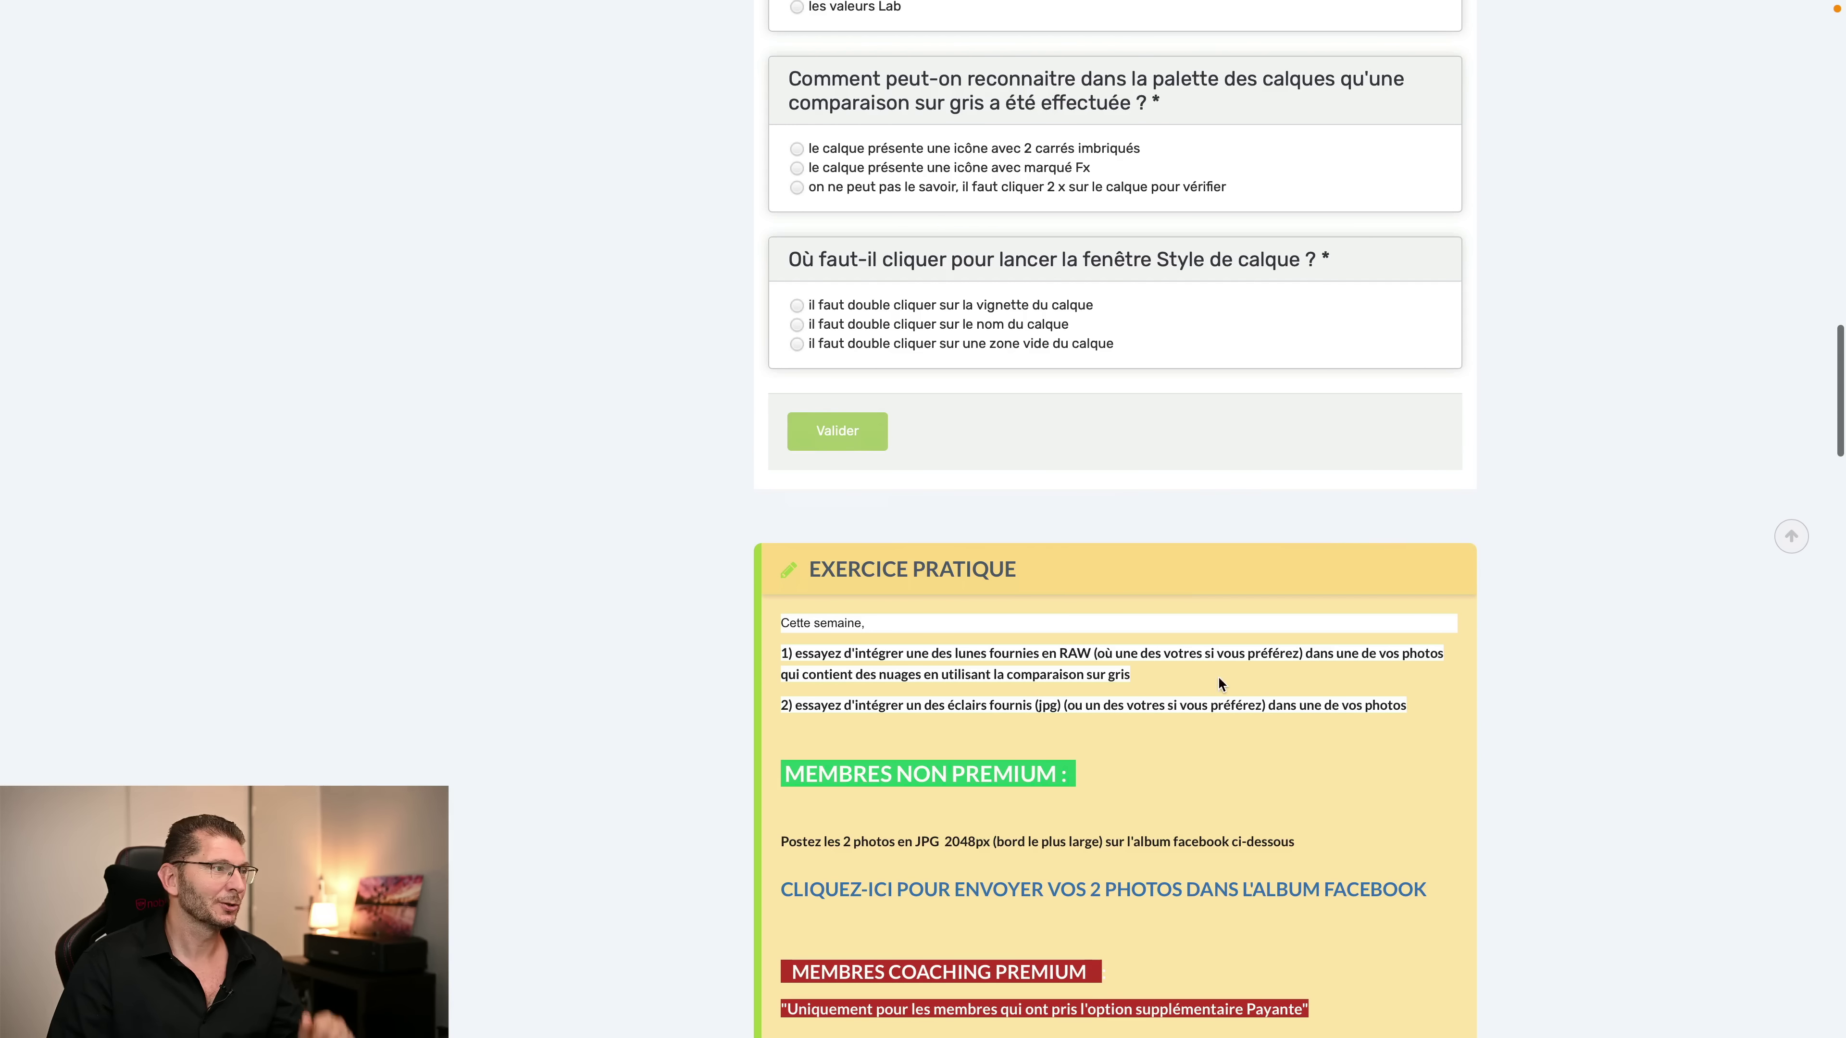
scroll(1227, 673, down, 2)
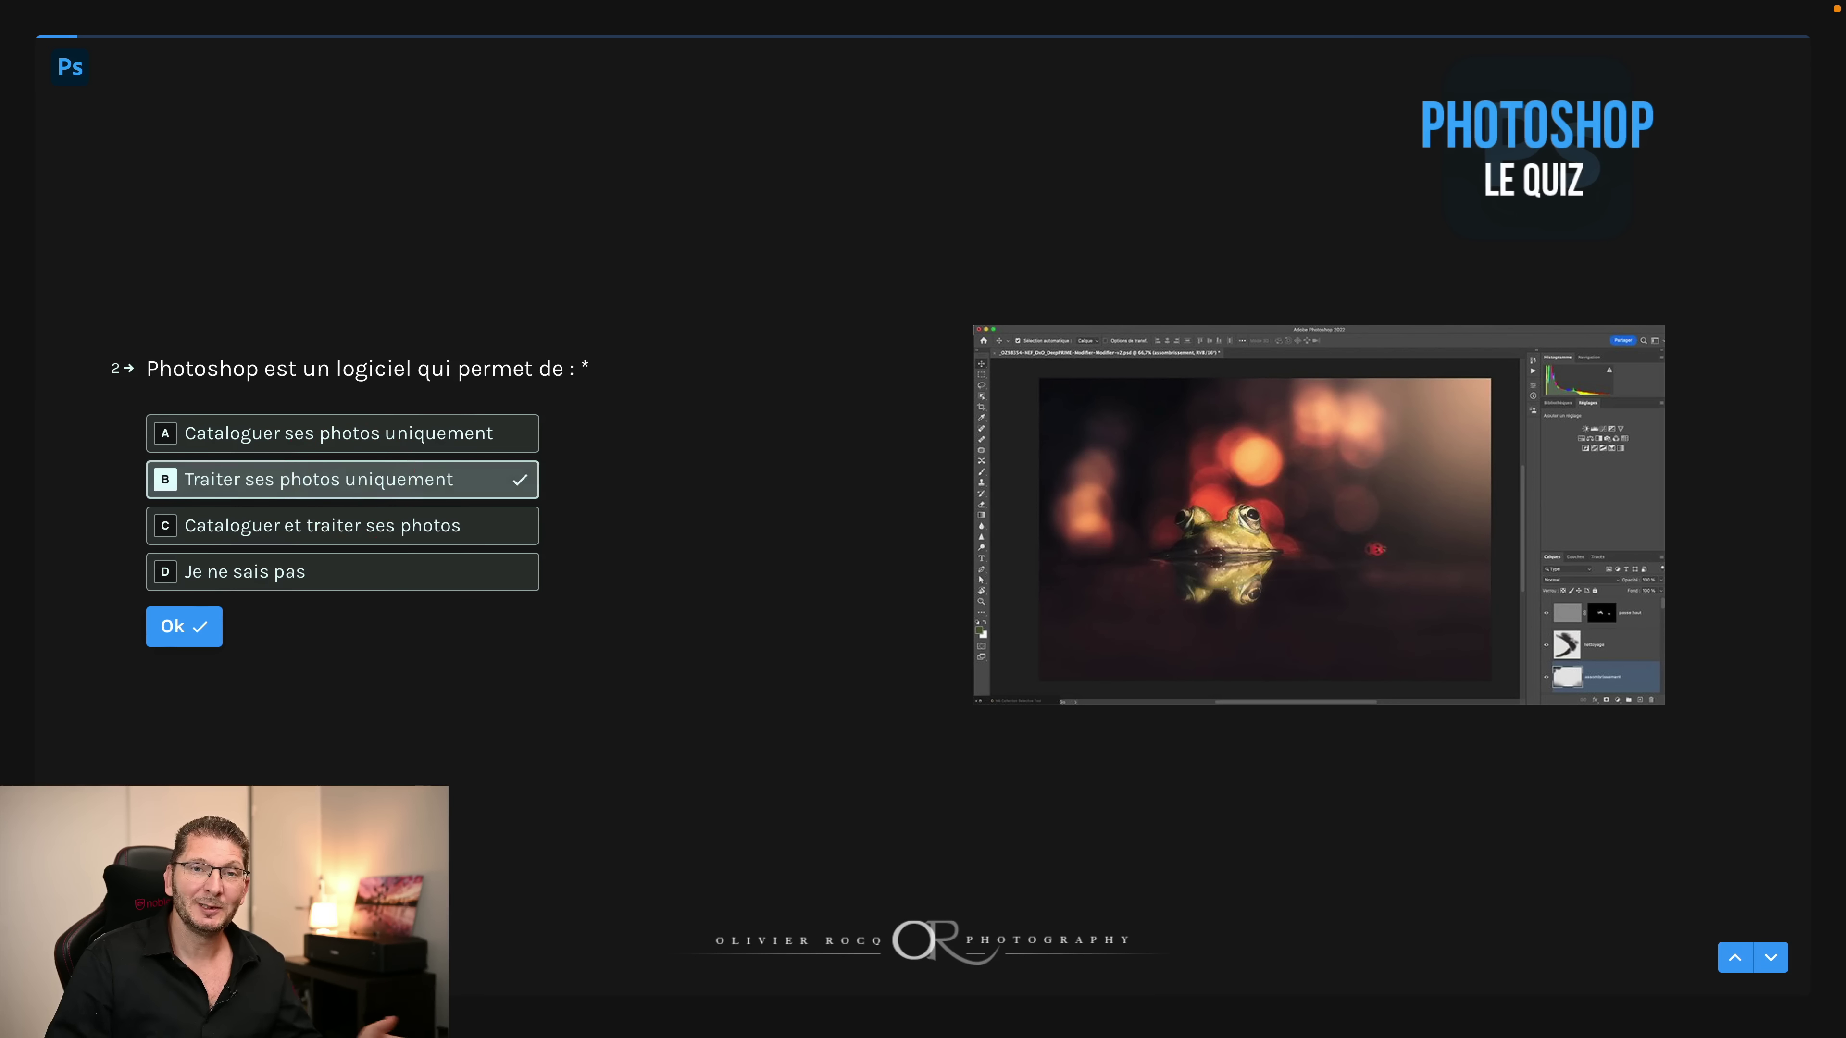
Step: Answer the Photoshop quiz question on opening RAW files with "Non, il faut le convertir avant dans un autre format"
click(1238, 503)
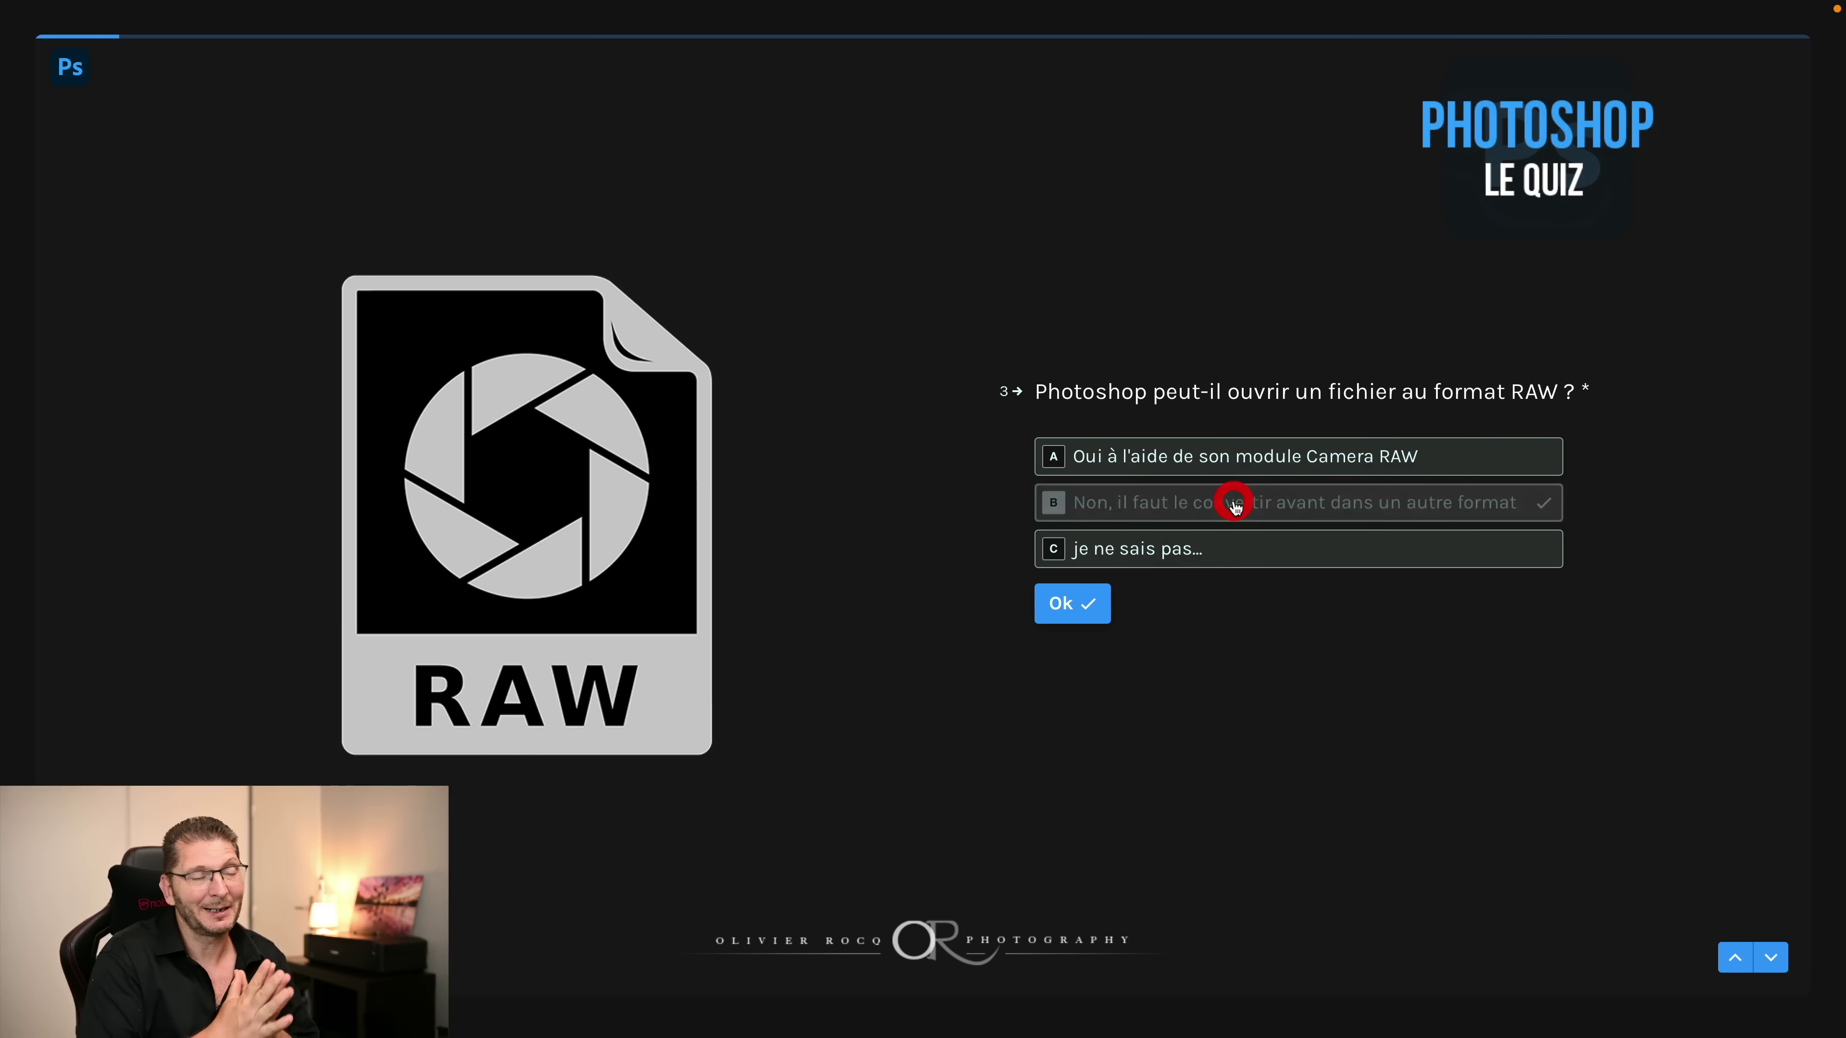